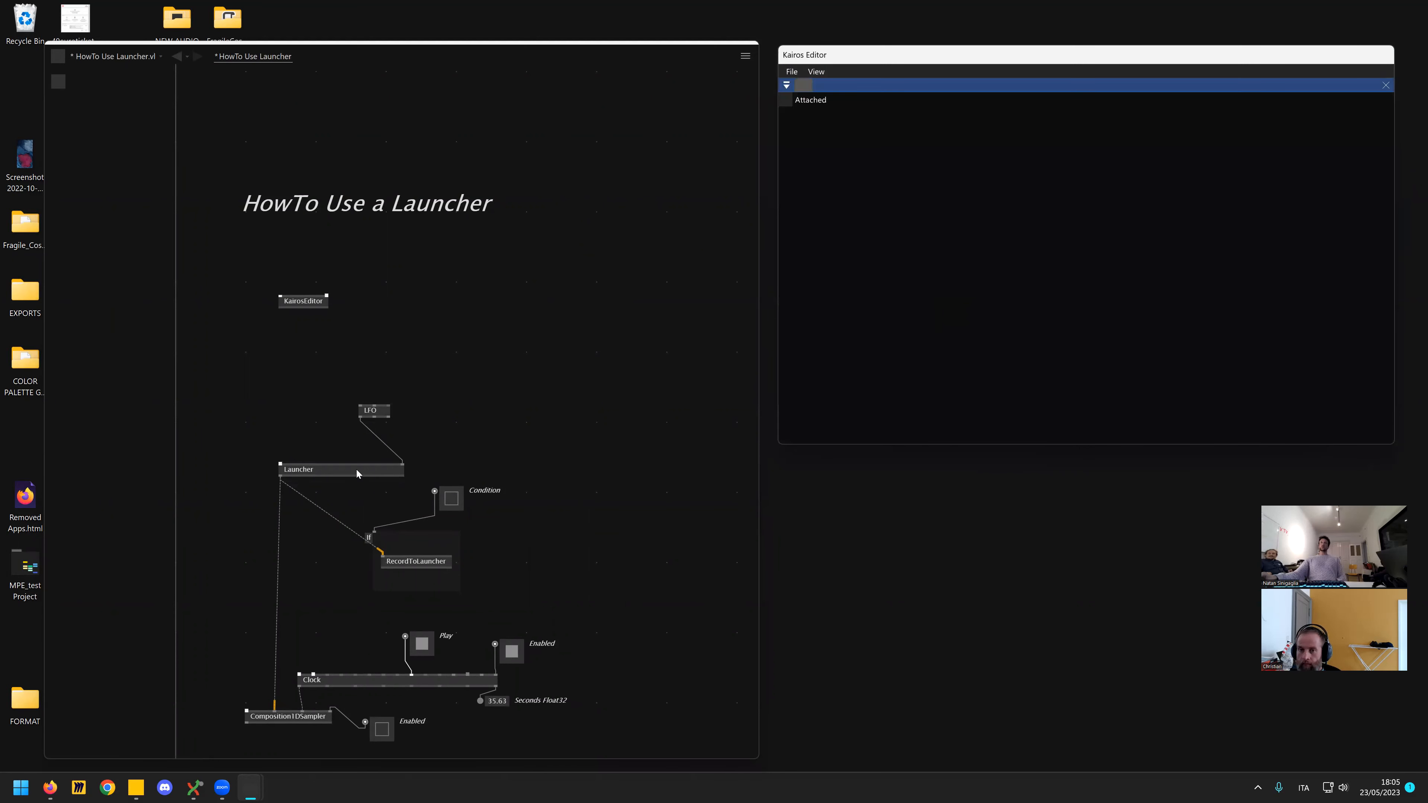
# - Add a Timeline node in the empty area of the patch to the right of the LFO
pyautogui.doubleClick(507, 366)
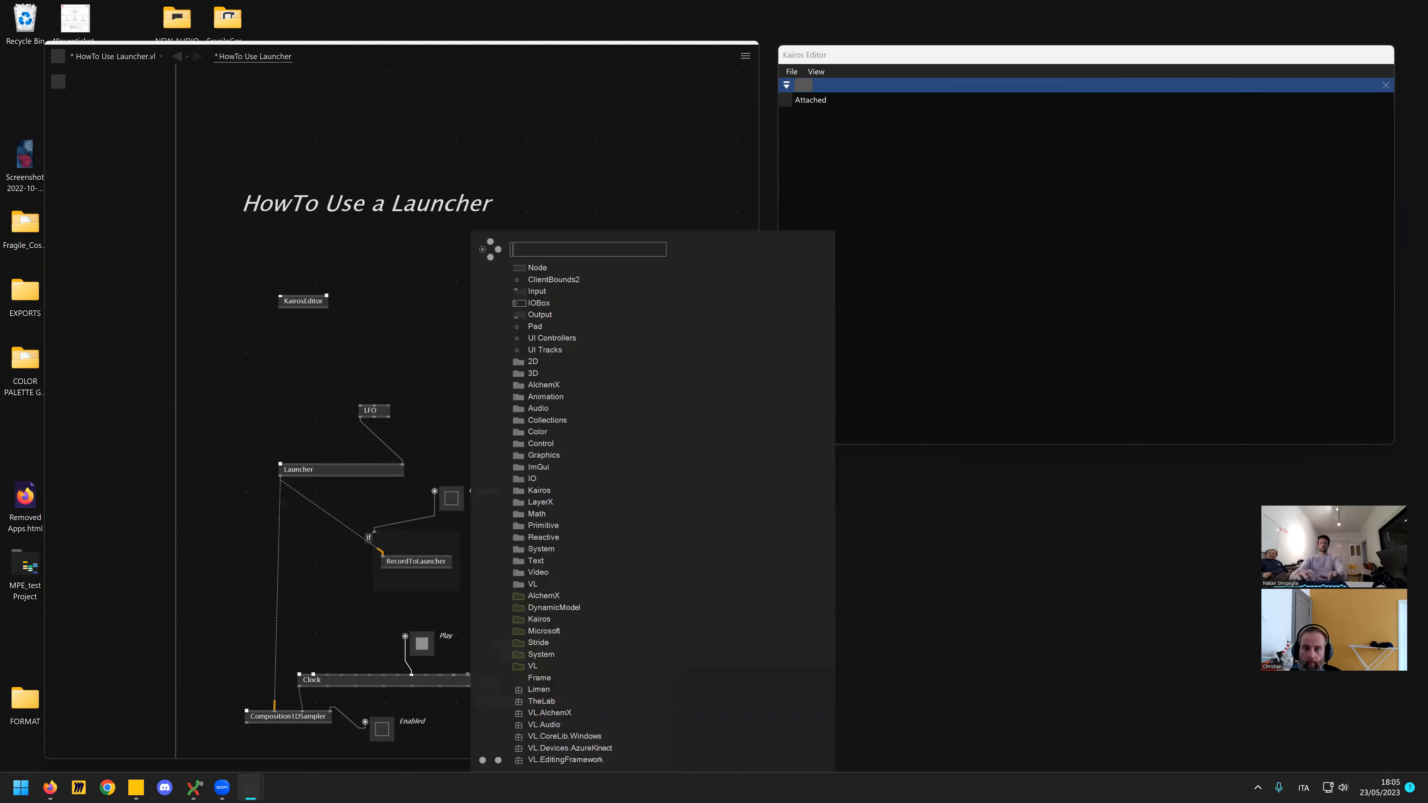
pyautogui.write('timel')
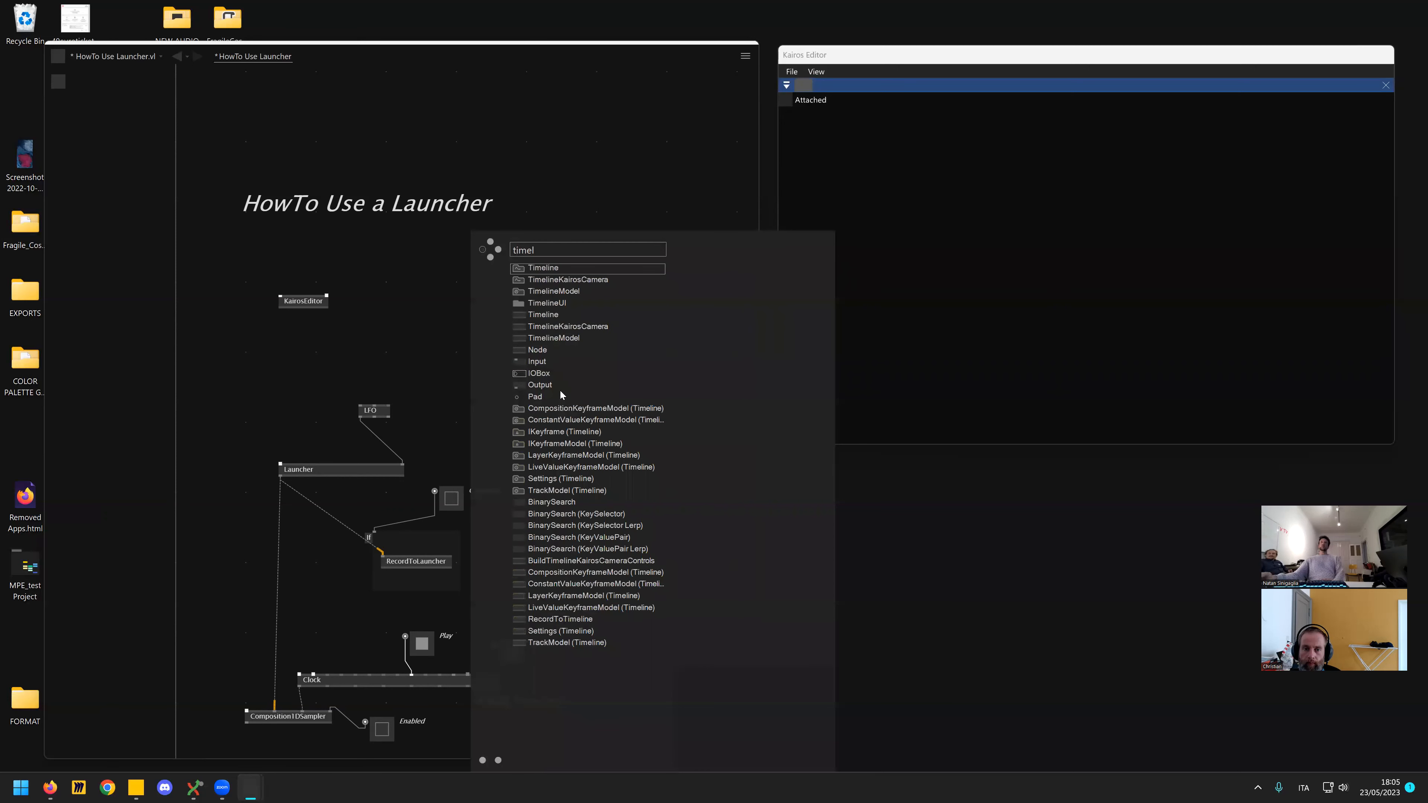
pyautogui.click(541, 315)
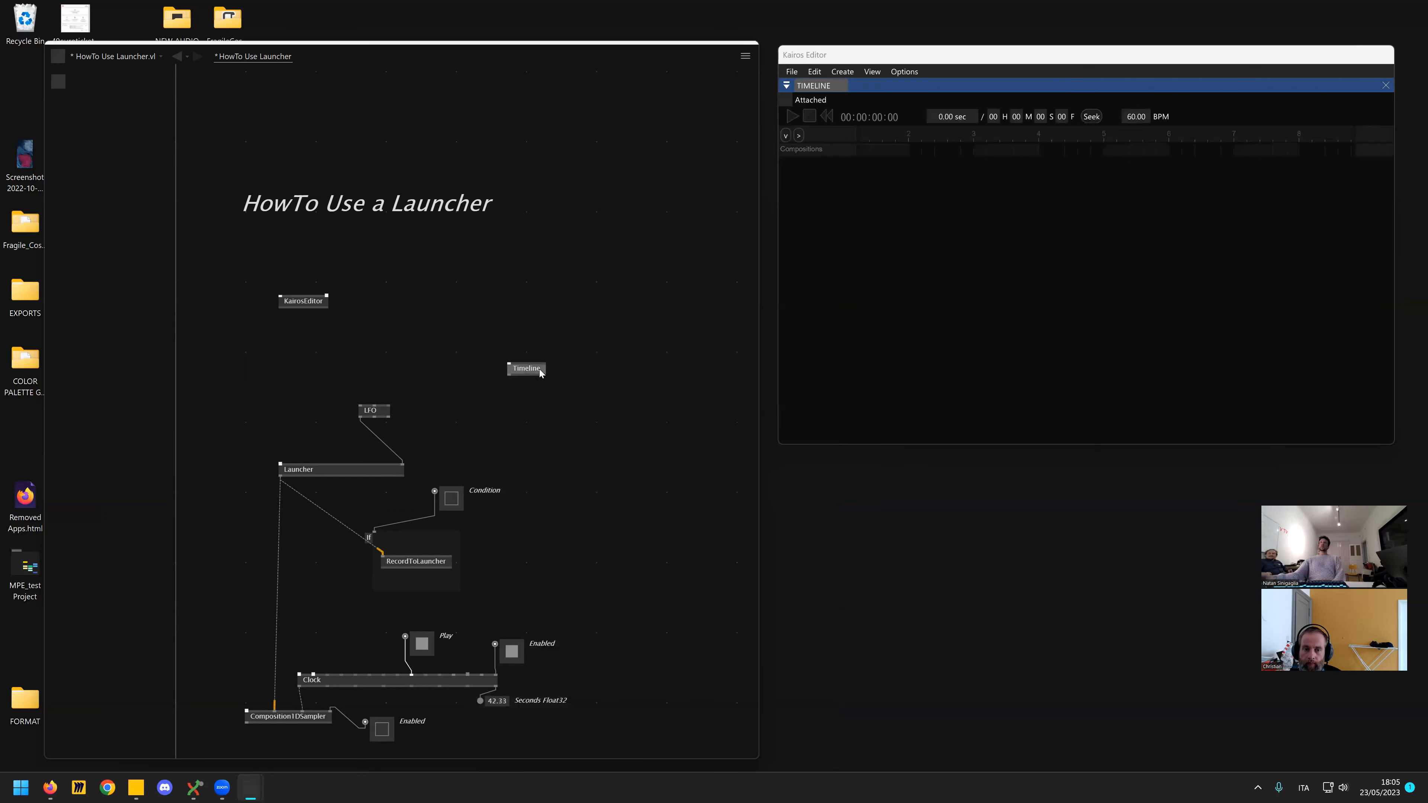
# - Show the Inspector and dock it beside the timeline in the Kairos Editor
pyautogui.click(881, 76)
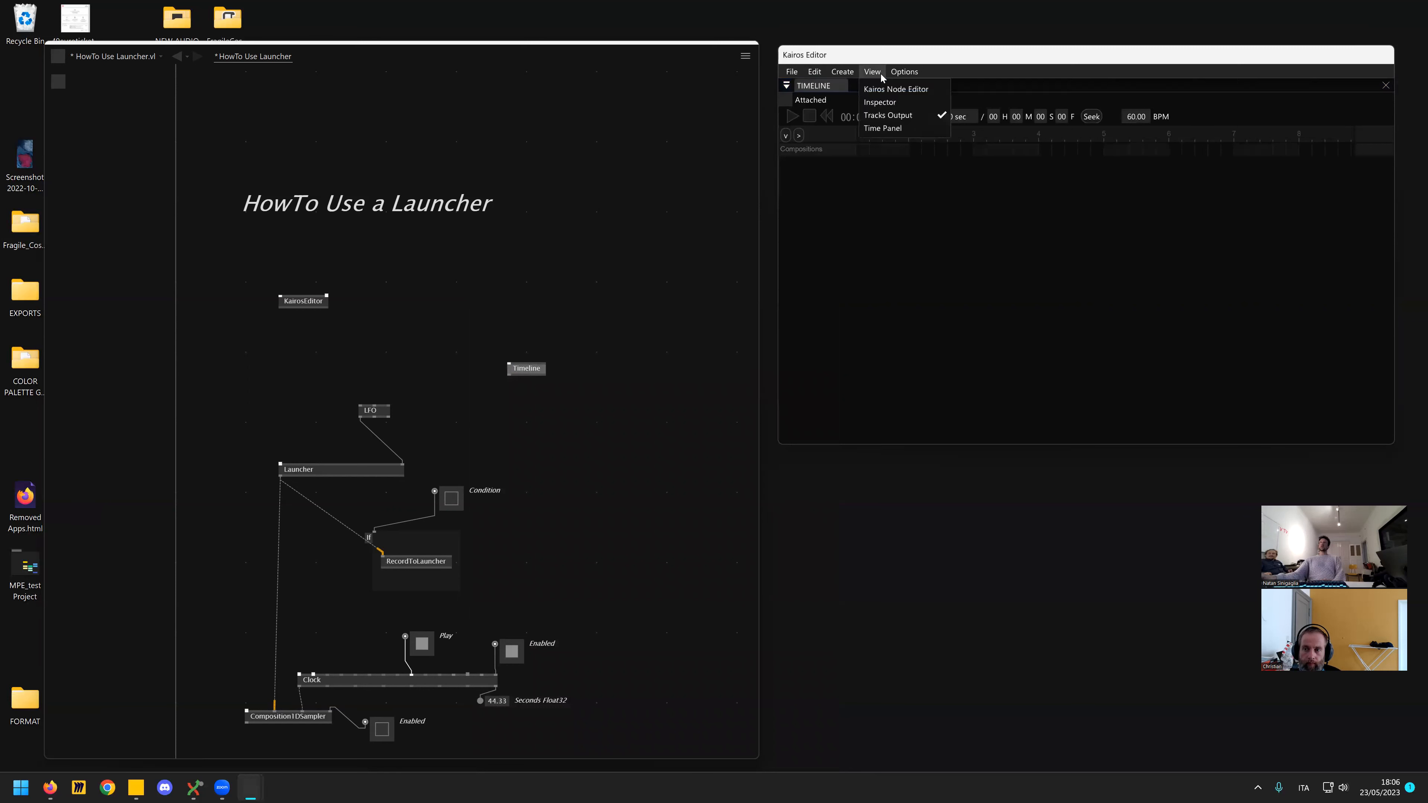
pyautogui.click(880, 102)
pyautogui.moveTo(883, 138); pyautogui.dragTo(1375, 274)
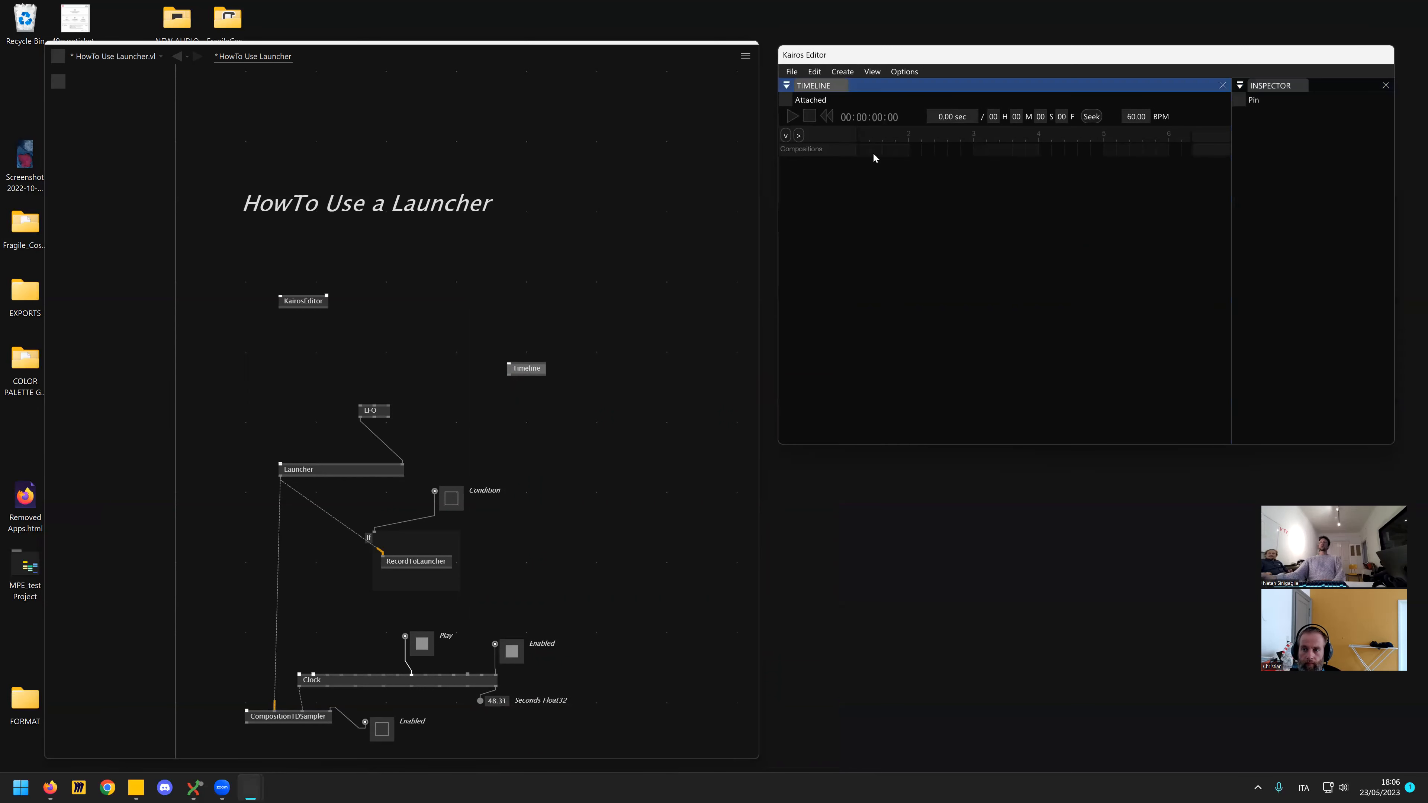
# - Create timeline tracks from the global channels Parameter 01, Parameter 02, Parameter 03 and Parameter 04
pyautogui.click(842, 72)
pyautogui.moveTo(880, 90)
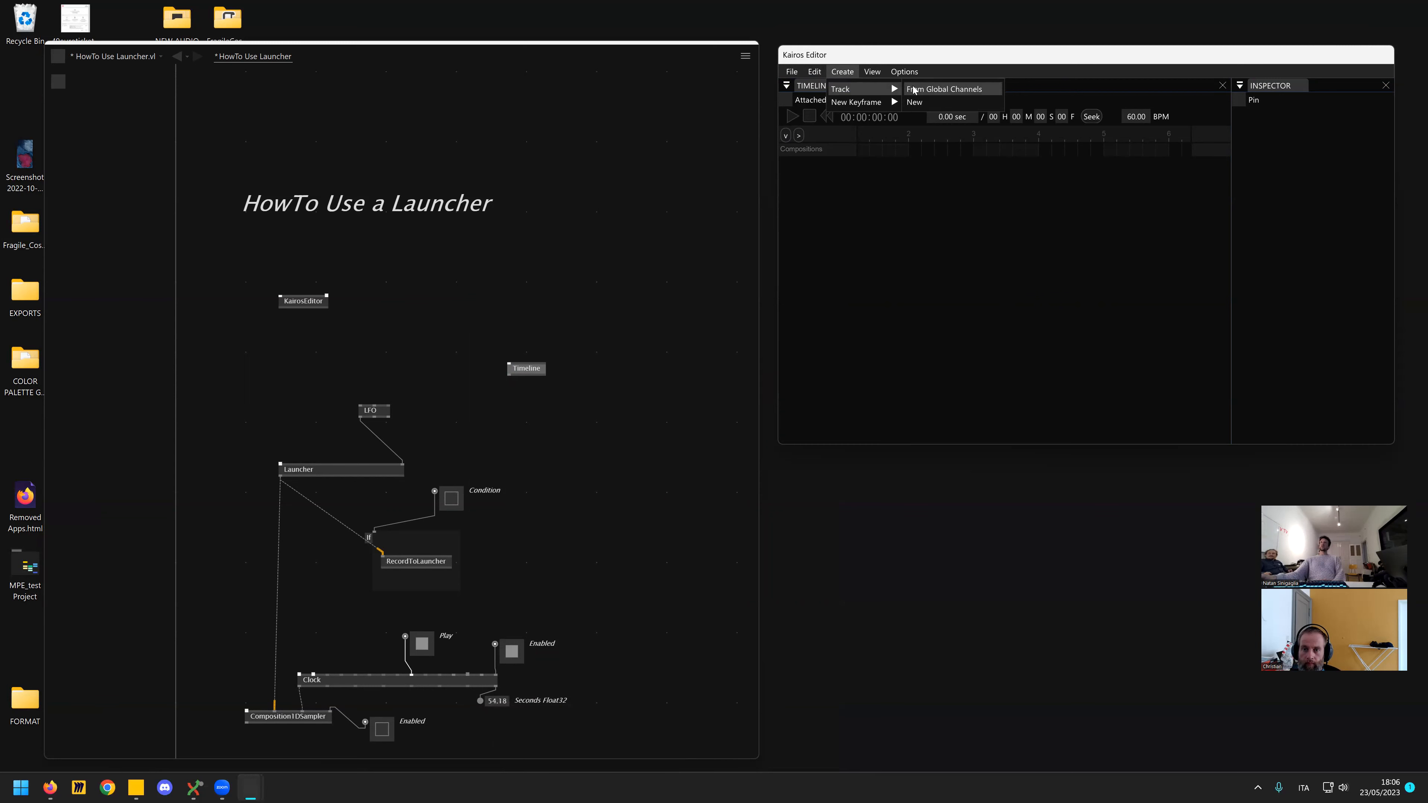
pyautogui.click(913, 90)
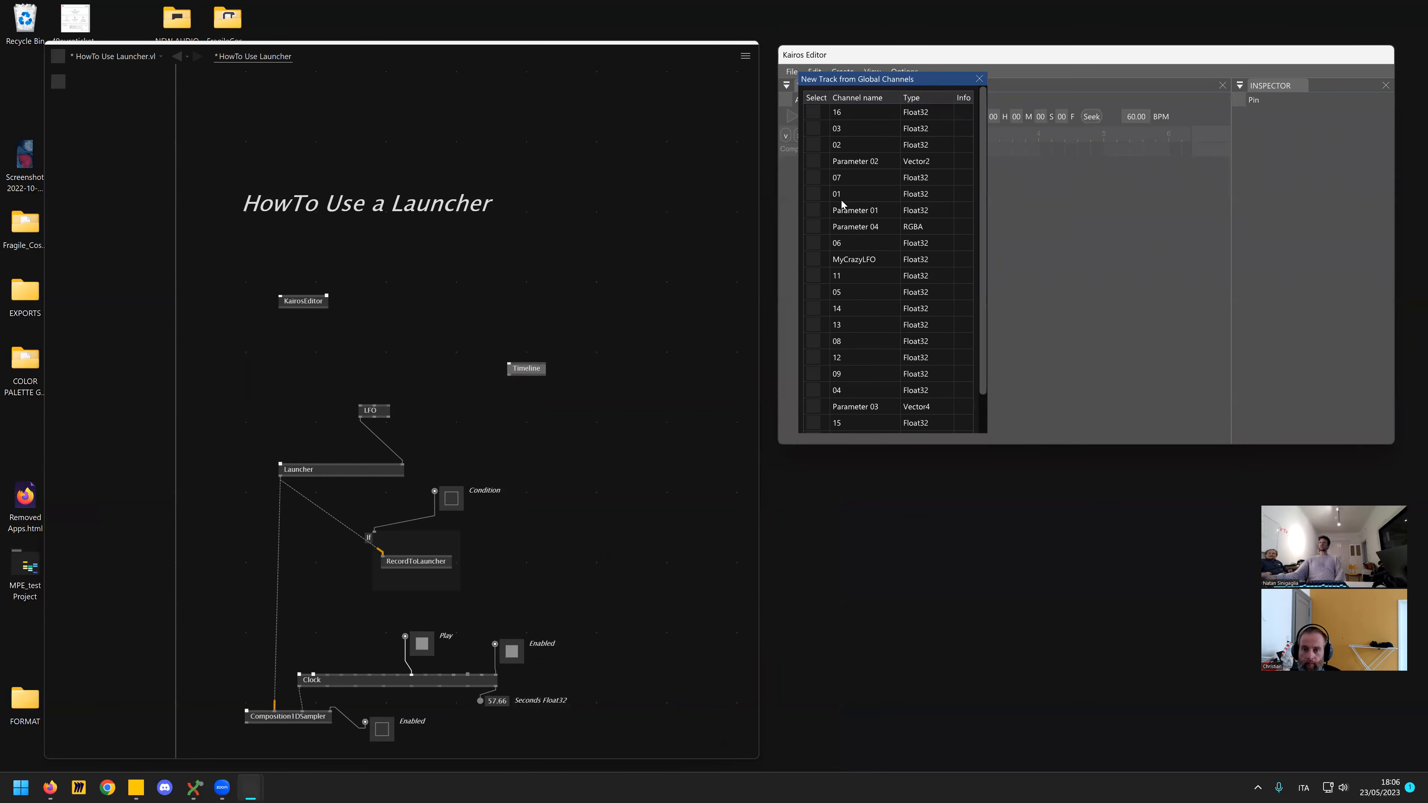
pyautogui.click(817, 211)
pyautogui.click(814, 164)
pyautogui.click(815, 227)
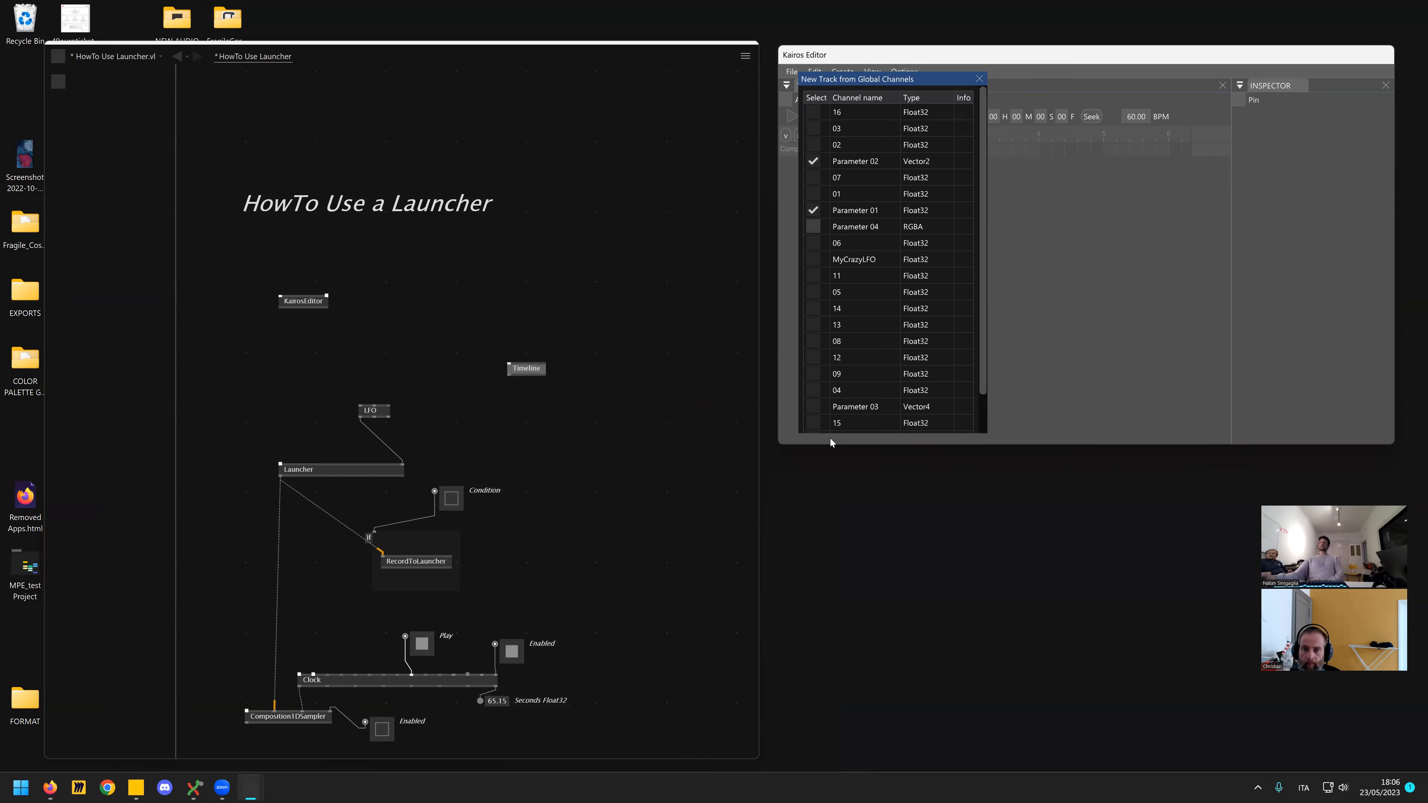
pyautogui.click(816, 408)
pyautogui.scroll(-2, 864, 336)
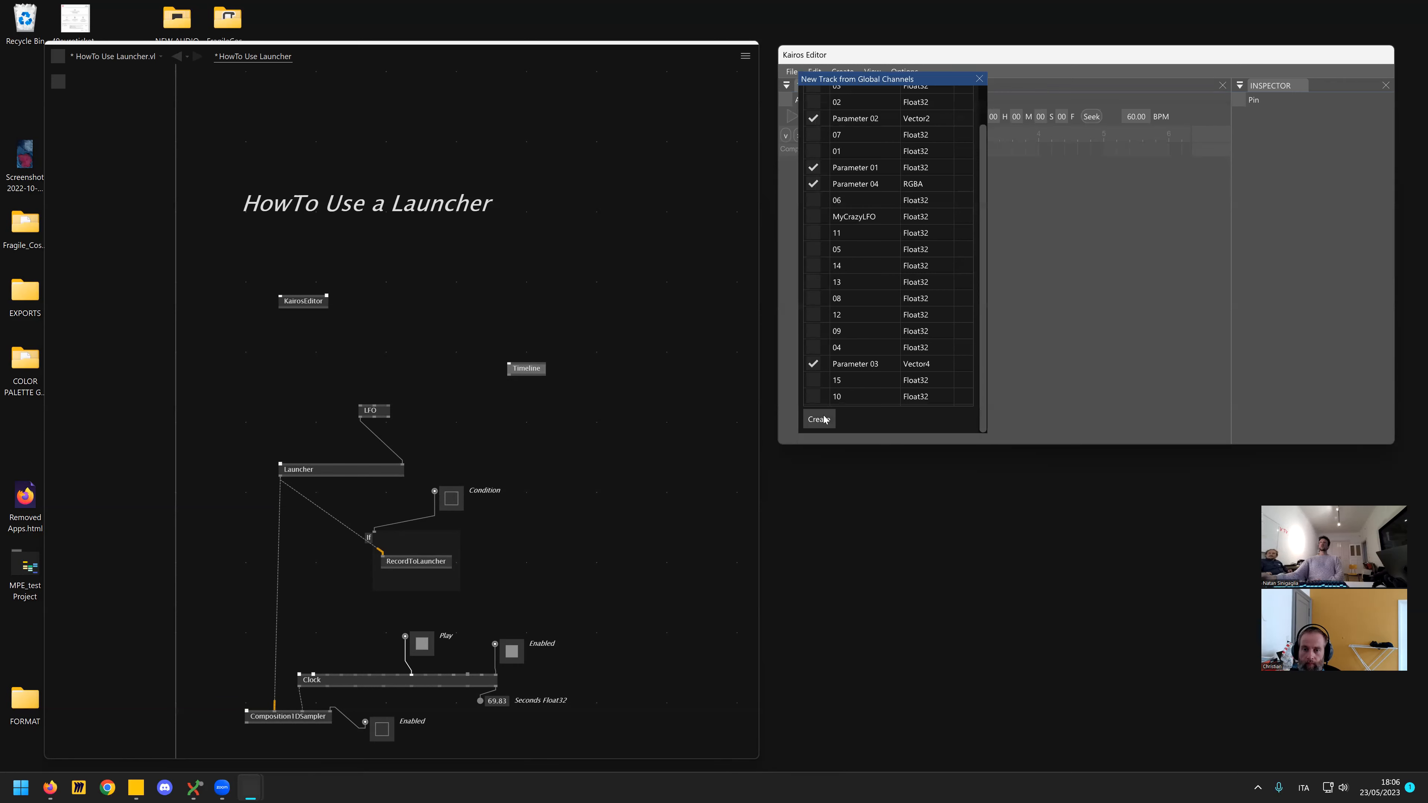
pyautogui.click(824, 419)
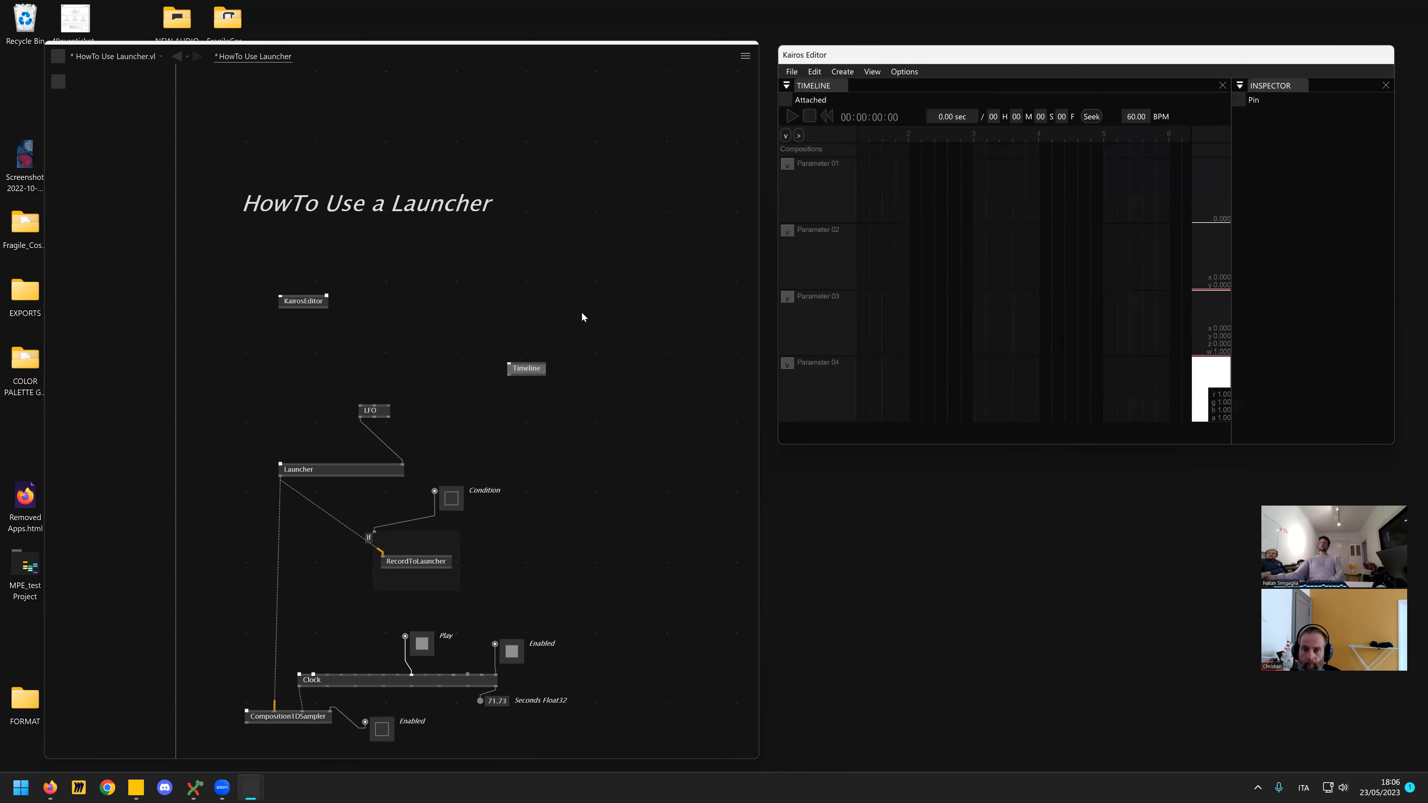
# - Add three keyframes to the Parameter 01 track so the curve rises to a middle peak and falls to 0.139
pyautogui.scroll(-3, 313, 281)
pyautogui.scroll(3, 494, 366)
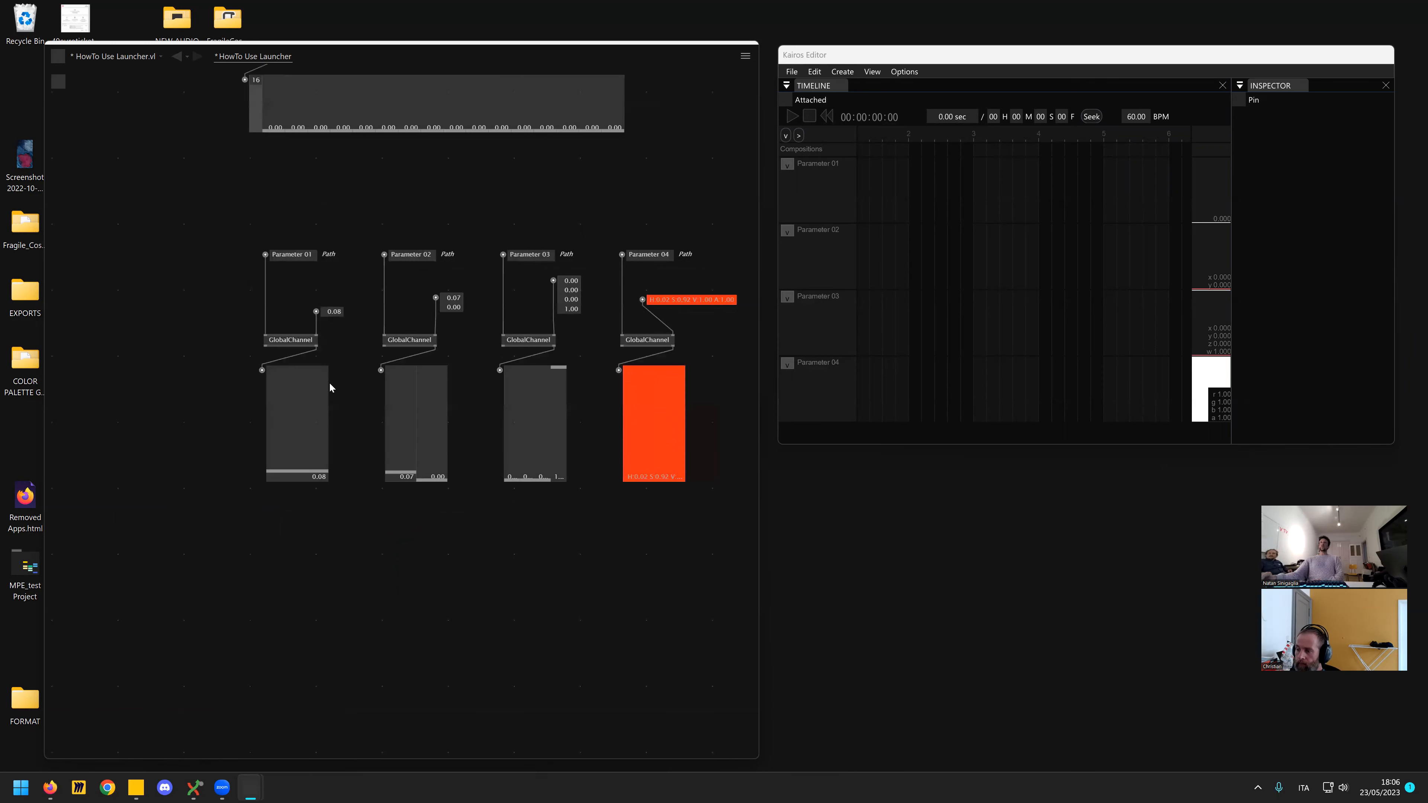
pyautogui.click(892, 206)
pyautogui.click(986, 174)
pyautogui.click(1061, 207)
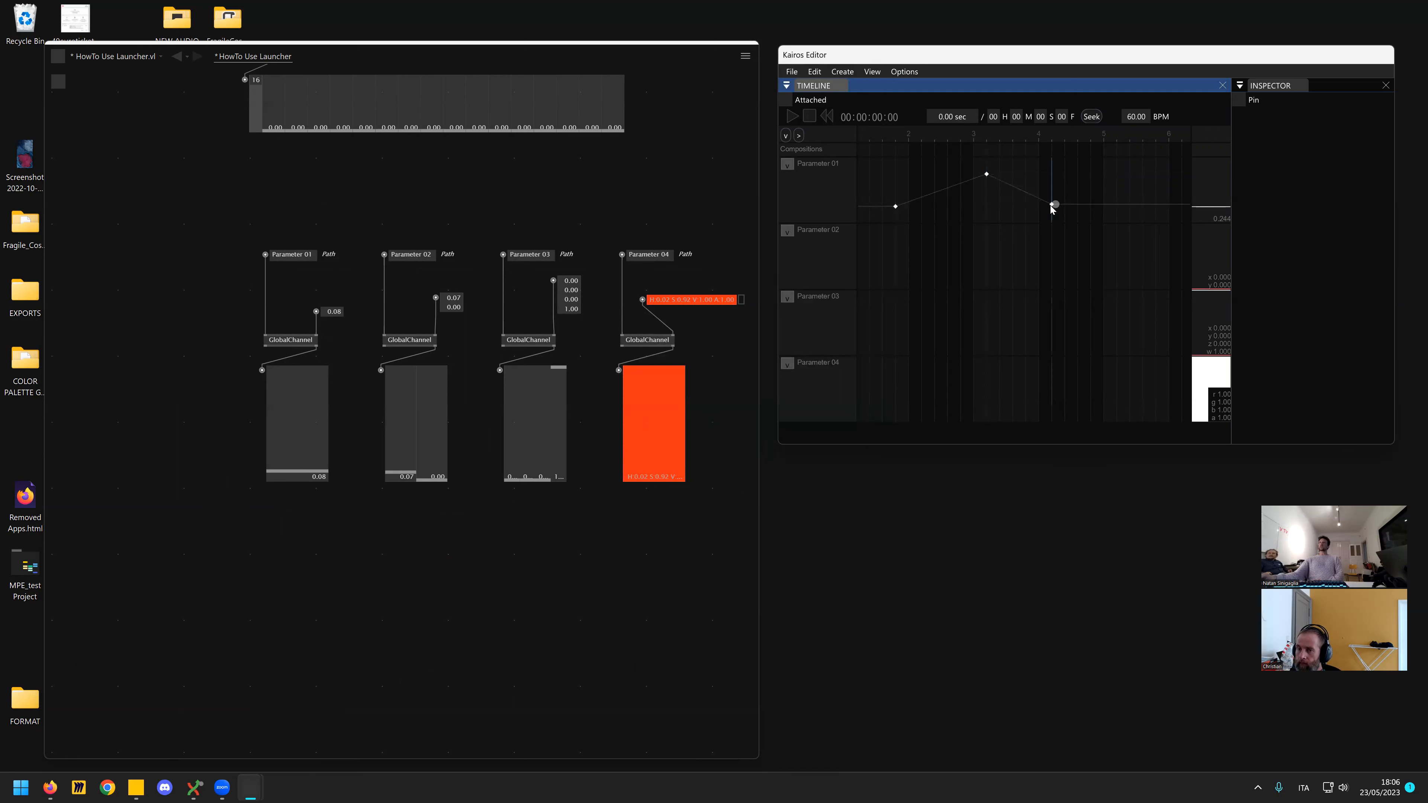
pyautogui.scroll(-3, 967, 231)
pyautogui.hscroll(1, 939, 276)
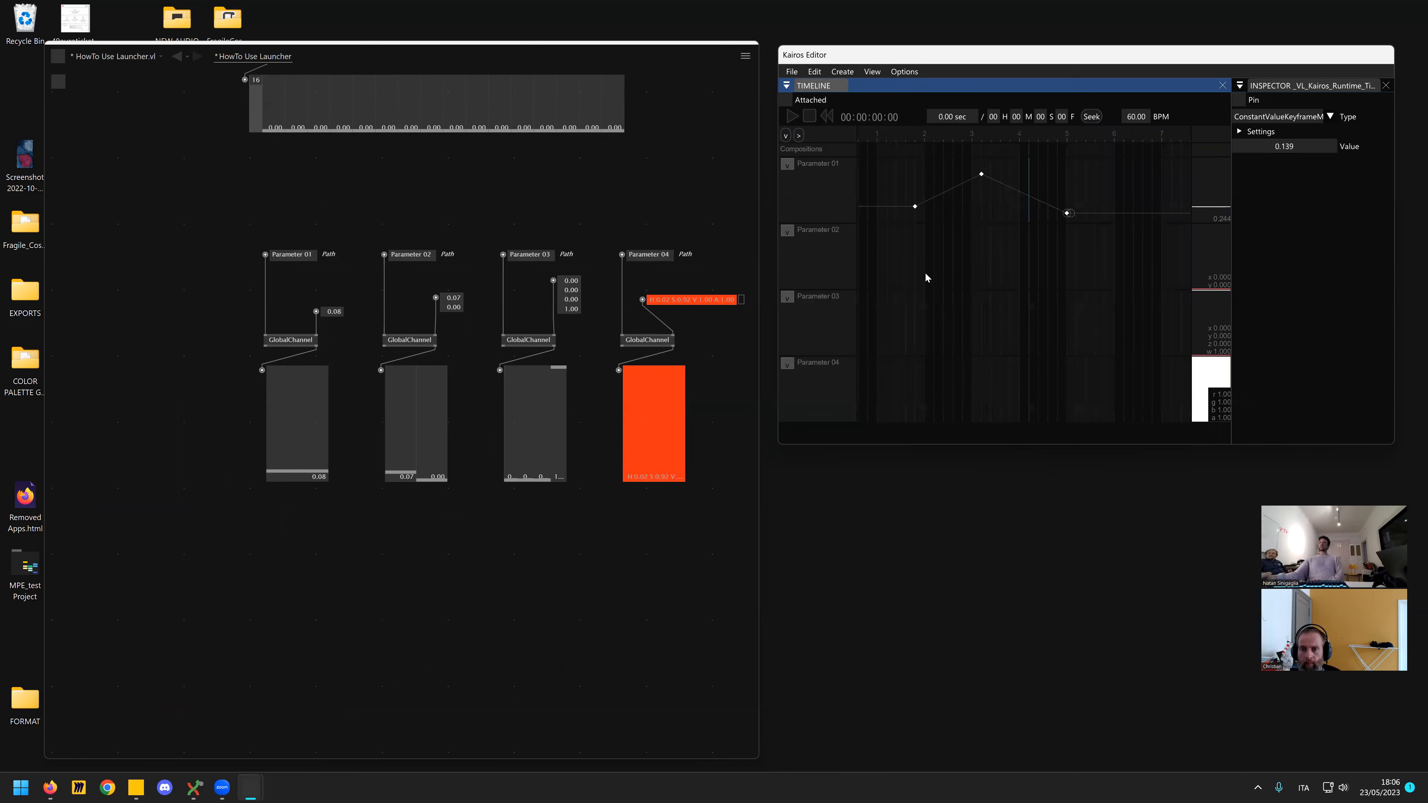
# - Add two keyframes to the Parameter 02 track, raising the second one's y to 0.851, and one keyframe to Parameter 03
pyautogui.click(934, 261)
pyautogui.click(1011, 251)
pyautogui.moveTo(1010, 251); pyautogui.dragTo(1000, 234)
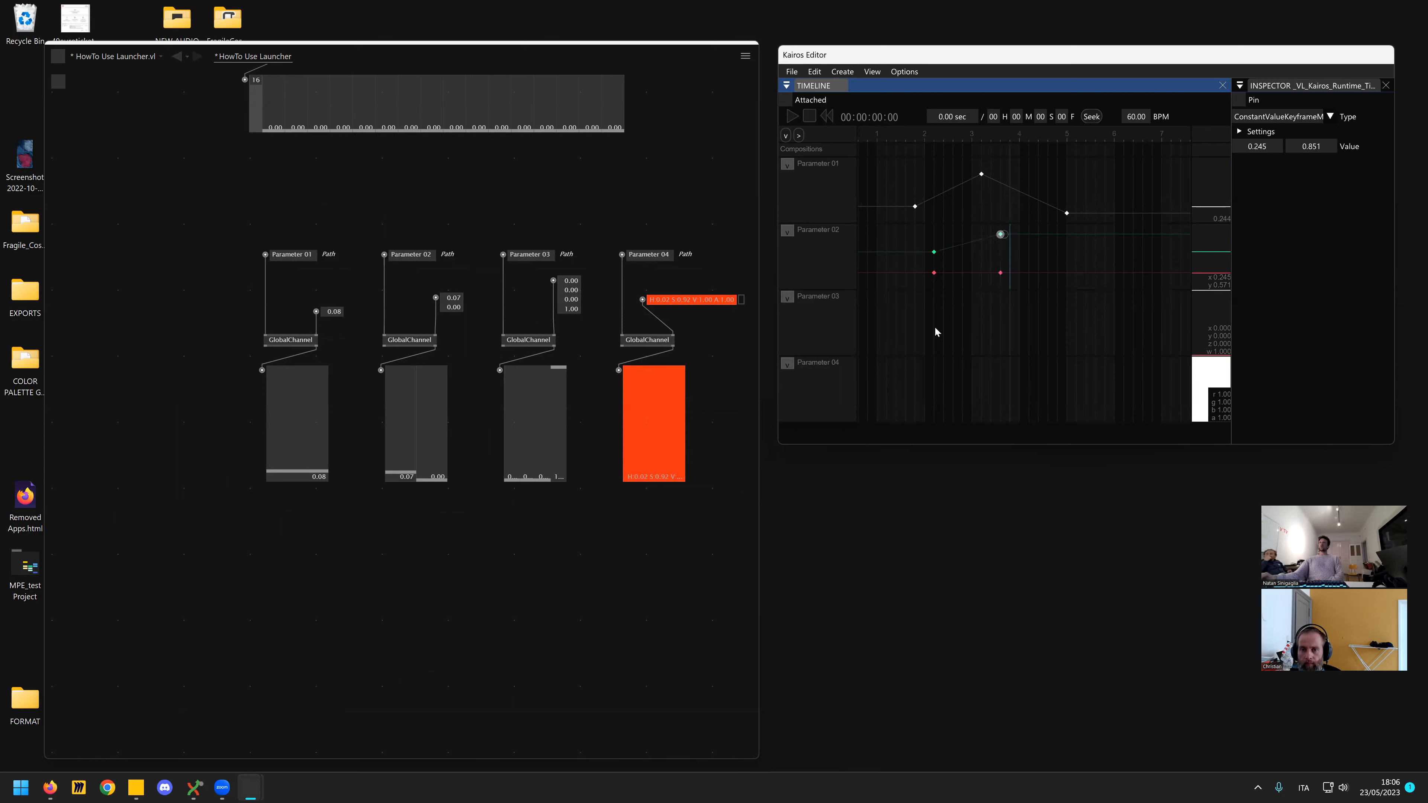
pyautogui.click(923, 347)
pyautogui.moveTo(926, 347); pyautogui.dragTo(934, 350)
# - Add two colour keyframes to the Parameter 04 track, the first red (#FF0000FF) and the second cyan (#00FFECFF)
pyautogui.click(924, 361)
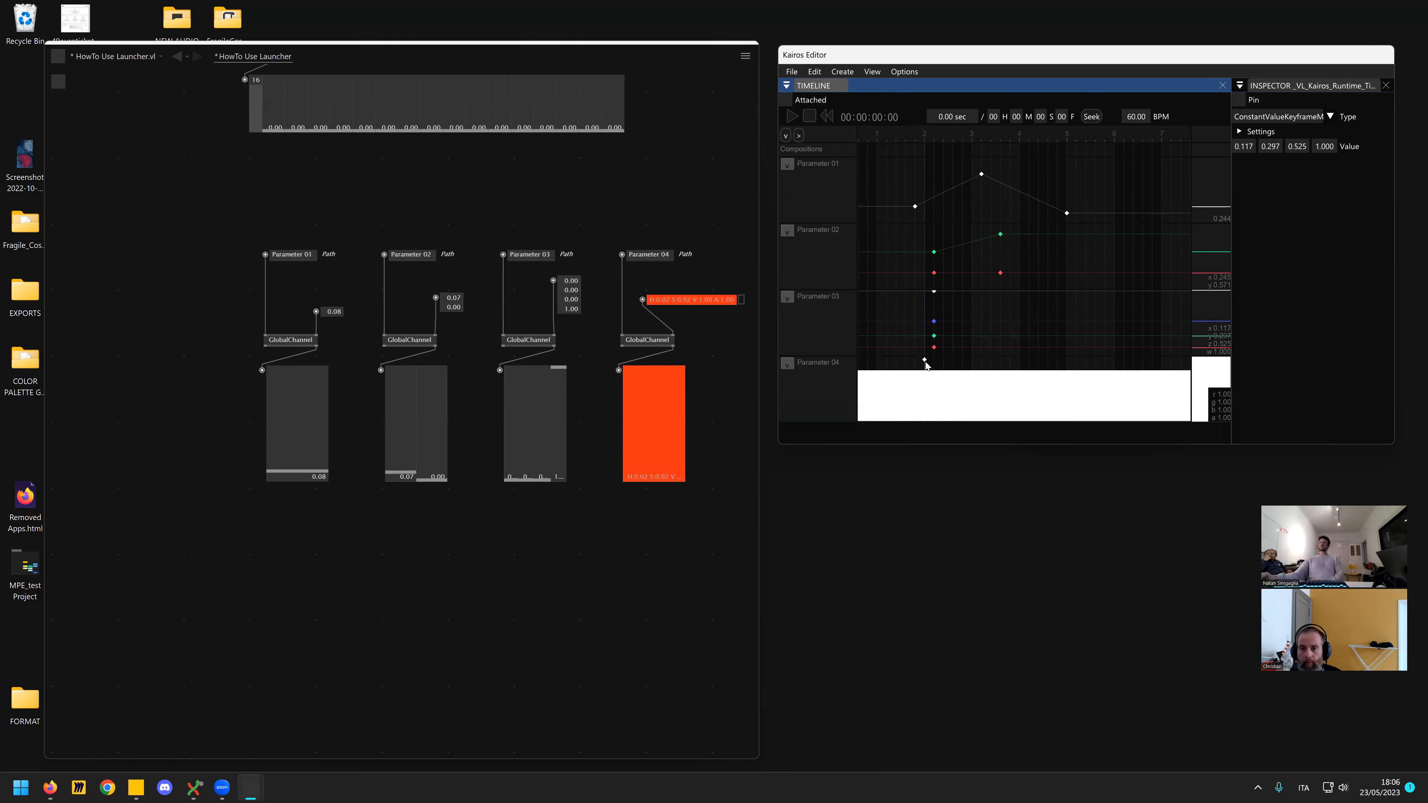
pyautogui.click(1329, 146)
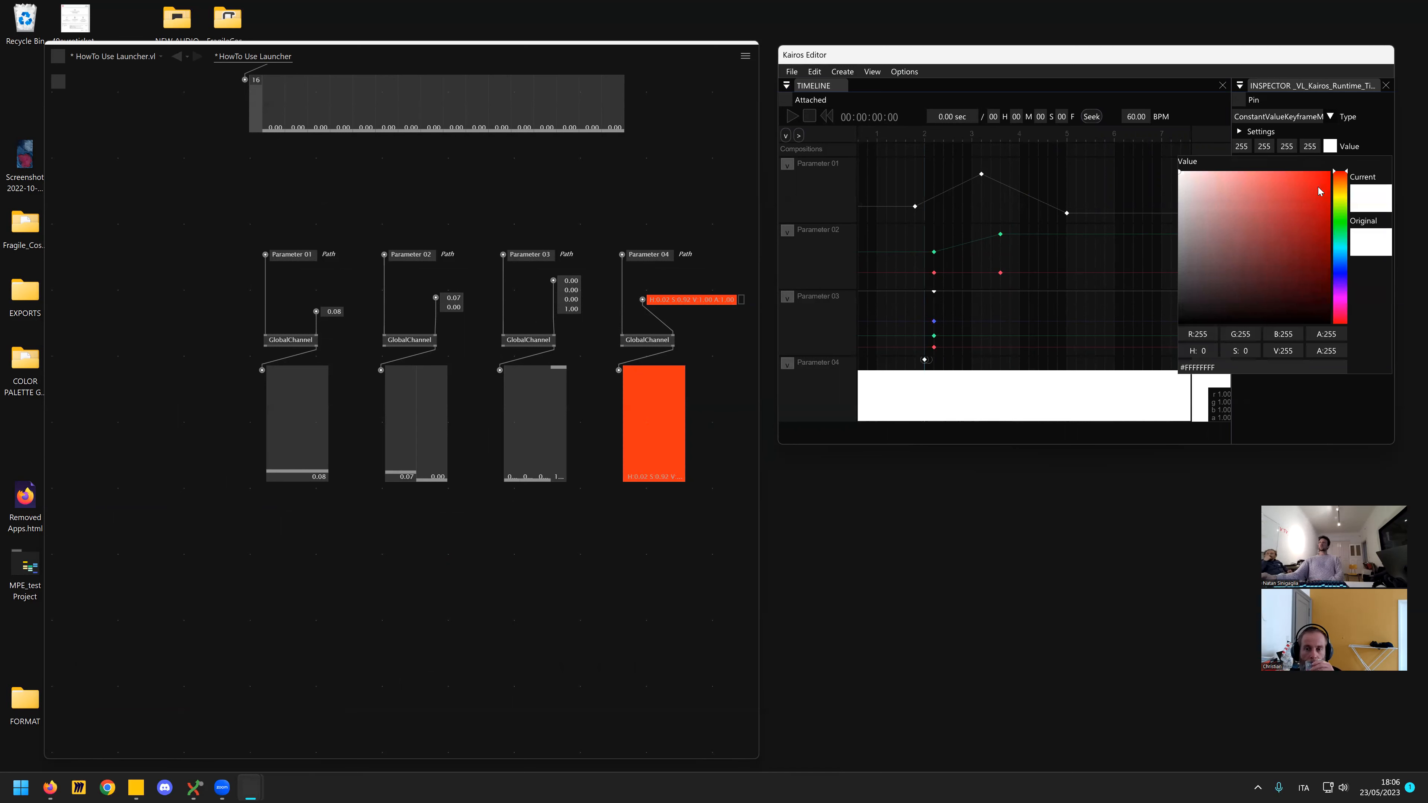
pyautogui.moveTo(1291, 210); pyautogui.dragTo(1331, 170)
pyautogui.click(1077, 360)
pyautogui.click(1058, 360)
pyautogui.click(1317, 190)
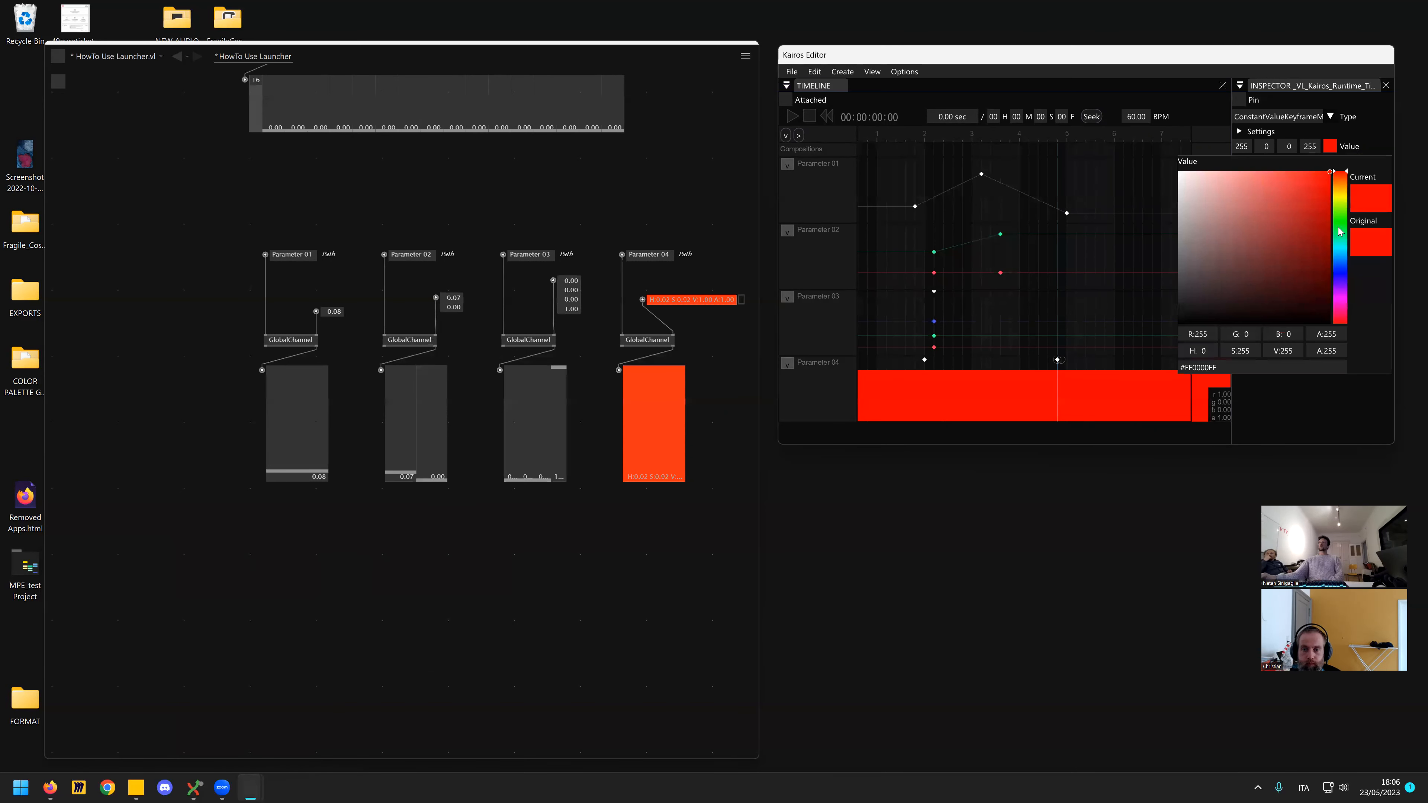
pyautogui.click(1347, 246)
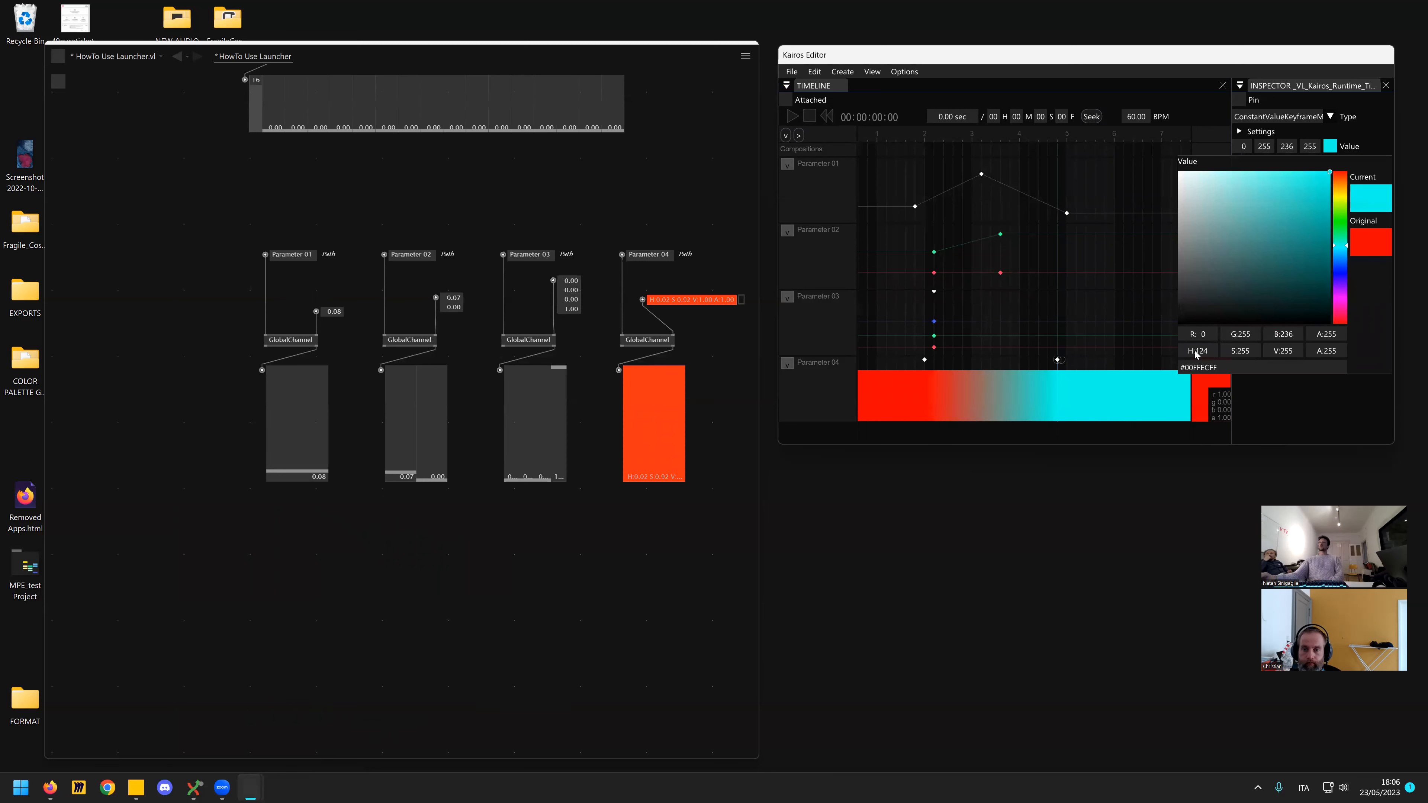
# - Move the cyan Parameter 04 keyframe to a later time and scrub the playhead to 00:00:03:59
pyautogui.click(1061, 364)
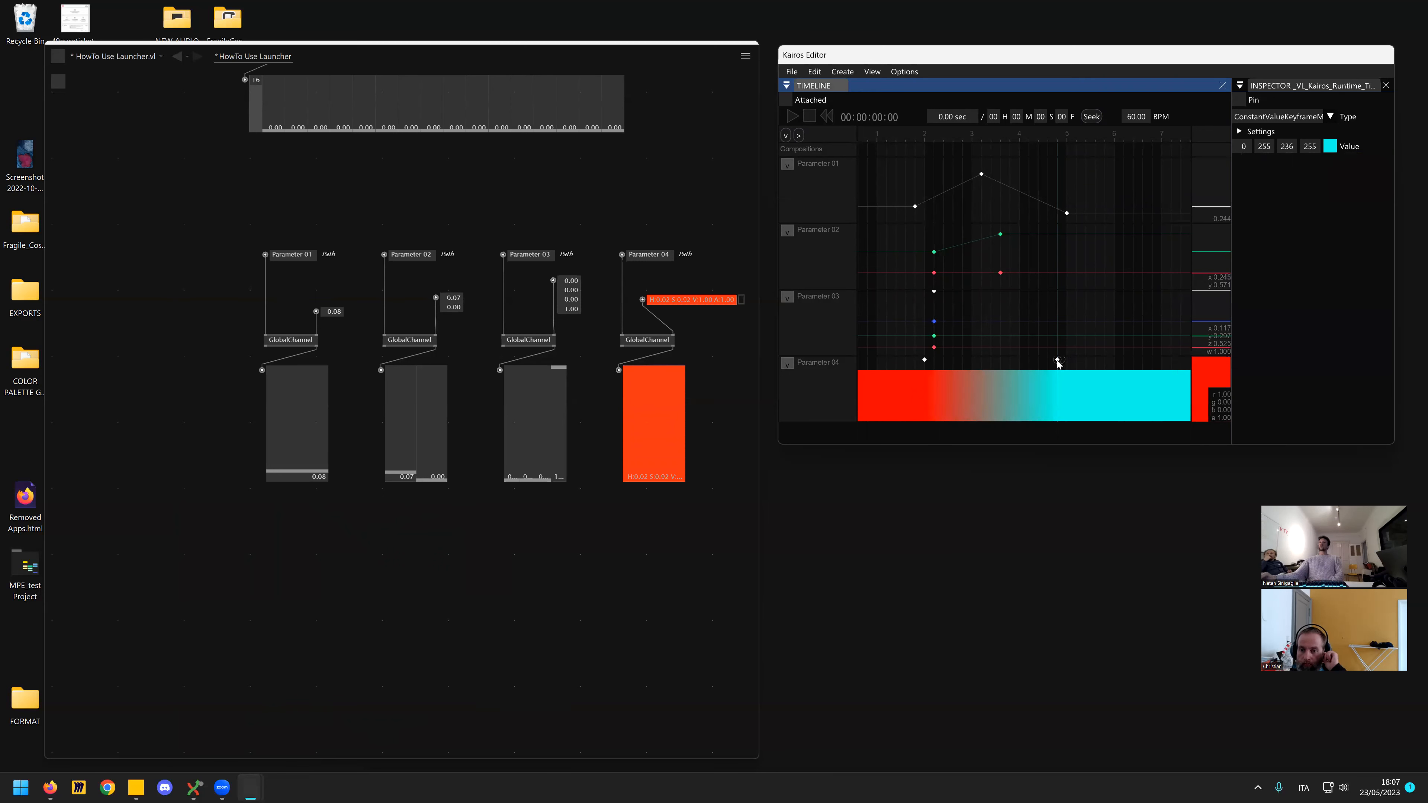
pyautogui.click(911, 135)
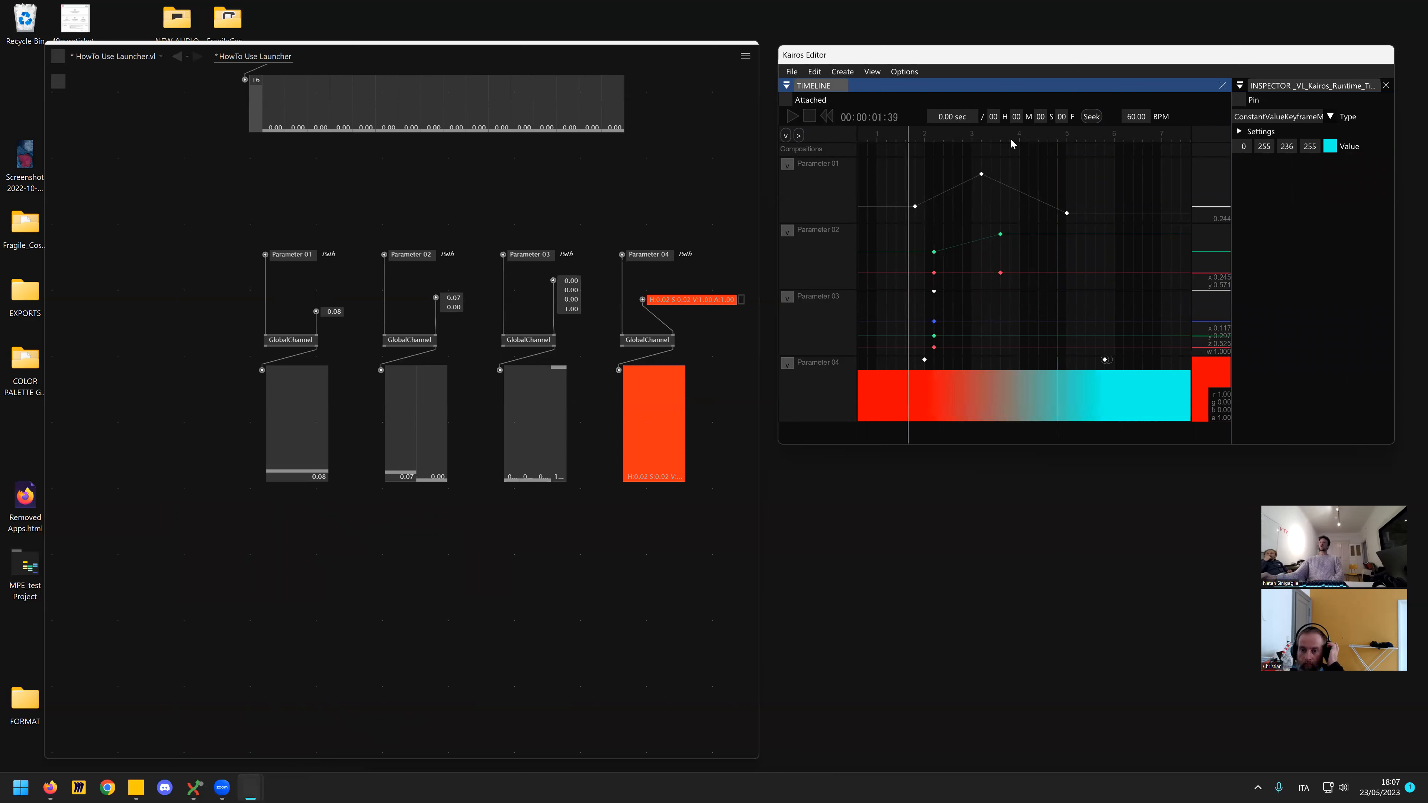
pyautogui.moveTo(1097, 135); pyautogui.dragTo(1019, 135)
# - Add a Composition1DSampler node below the Timeline node, link the timeline to its composition input, and show the timeline in the editor again
pyautogui.scroll(-3, 401, 428)
pyautogui.scroll(3, 298, 474)
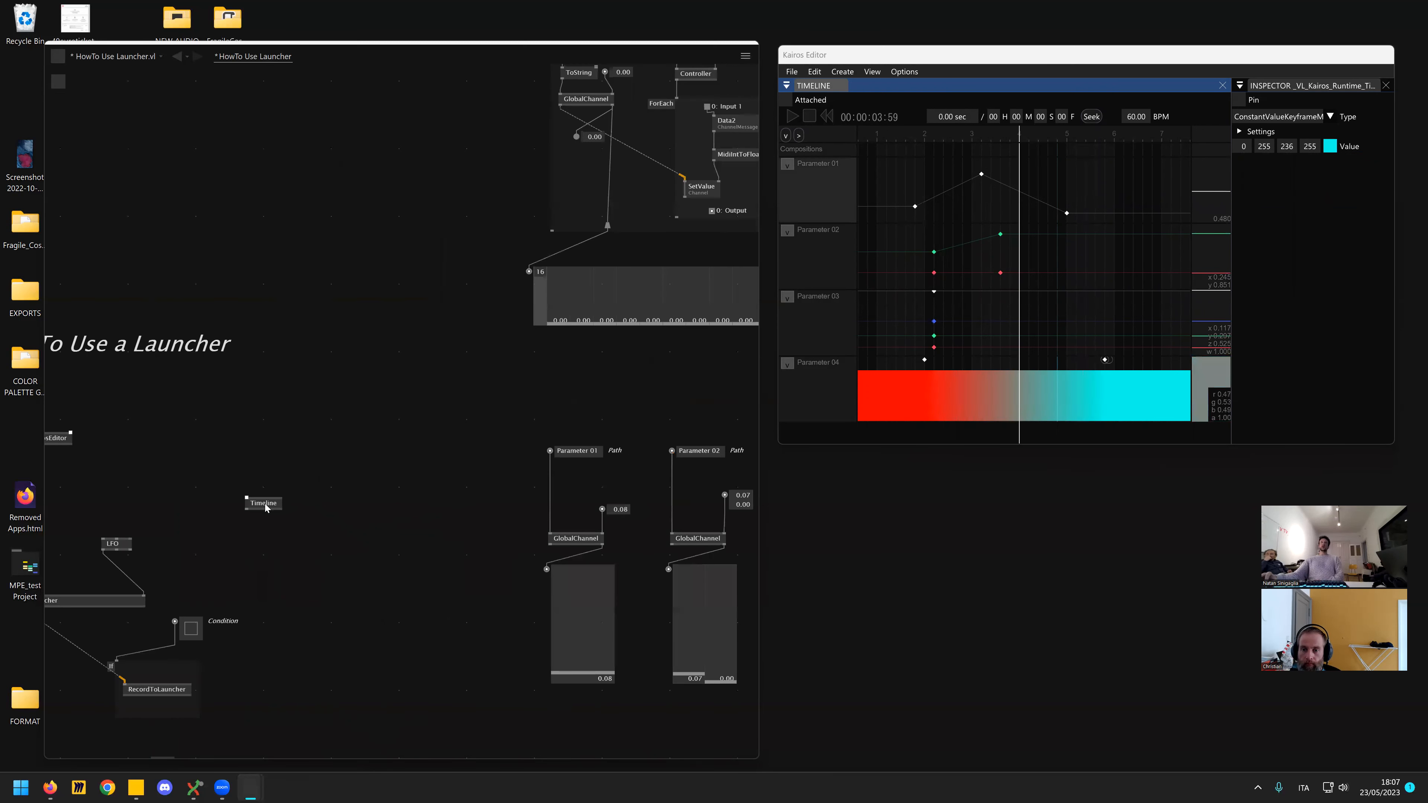
pyautogui.scroll(5, 520, 452)
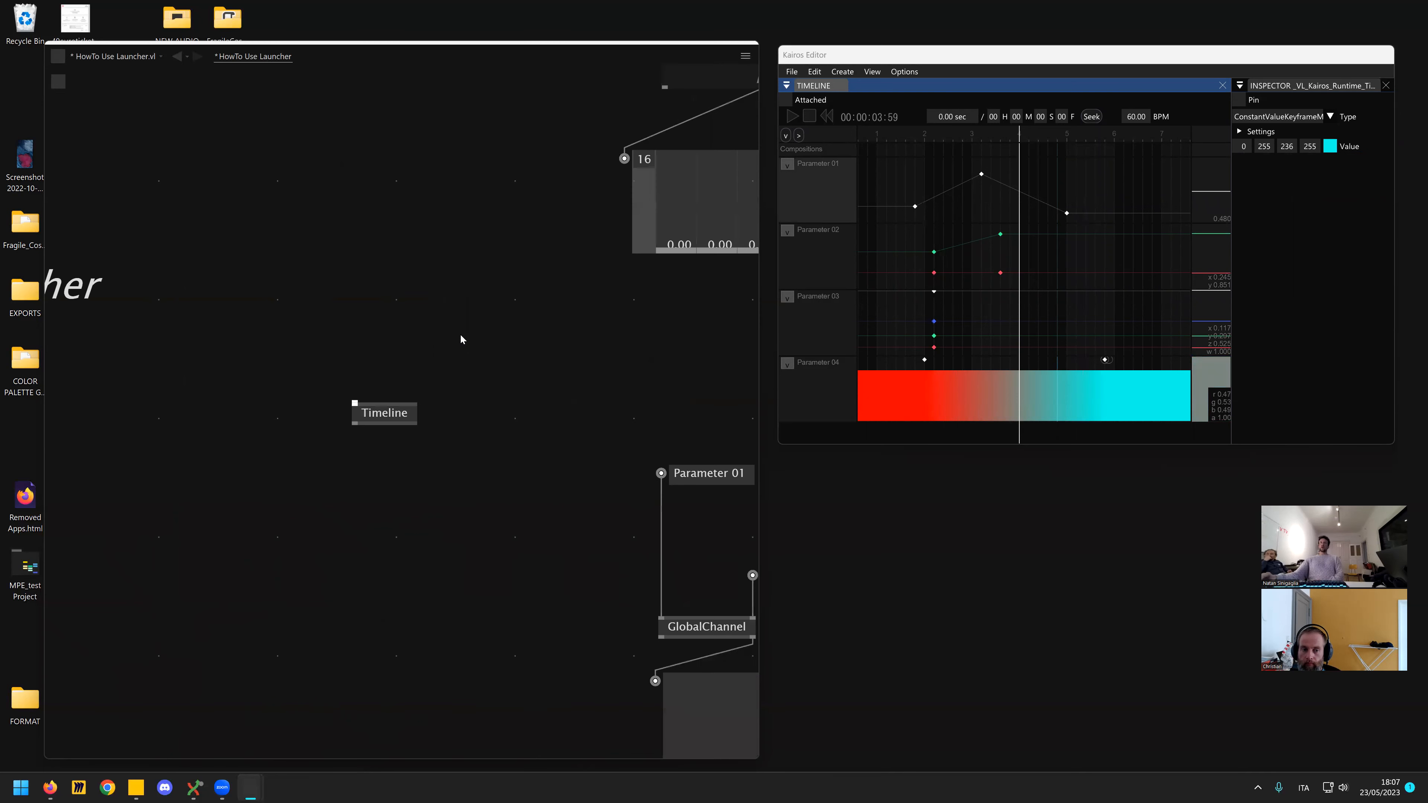
pyautogui.doubleClick(331, 434)
pyautogui.write('composition1')
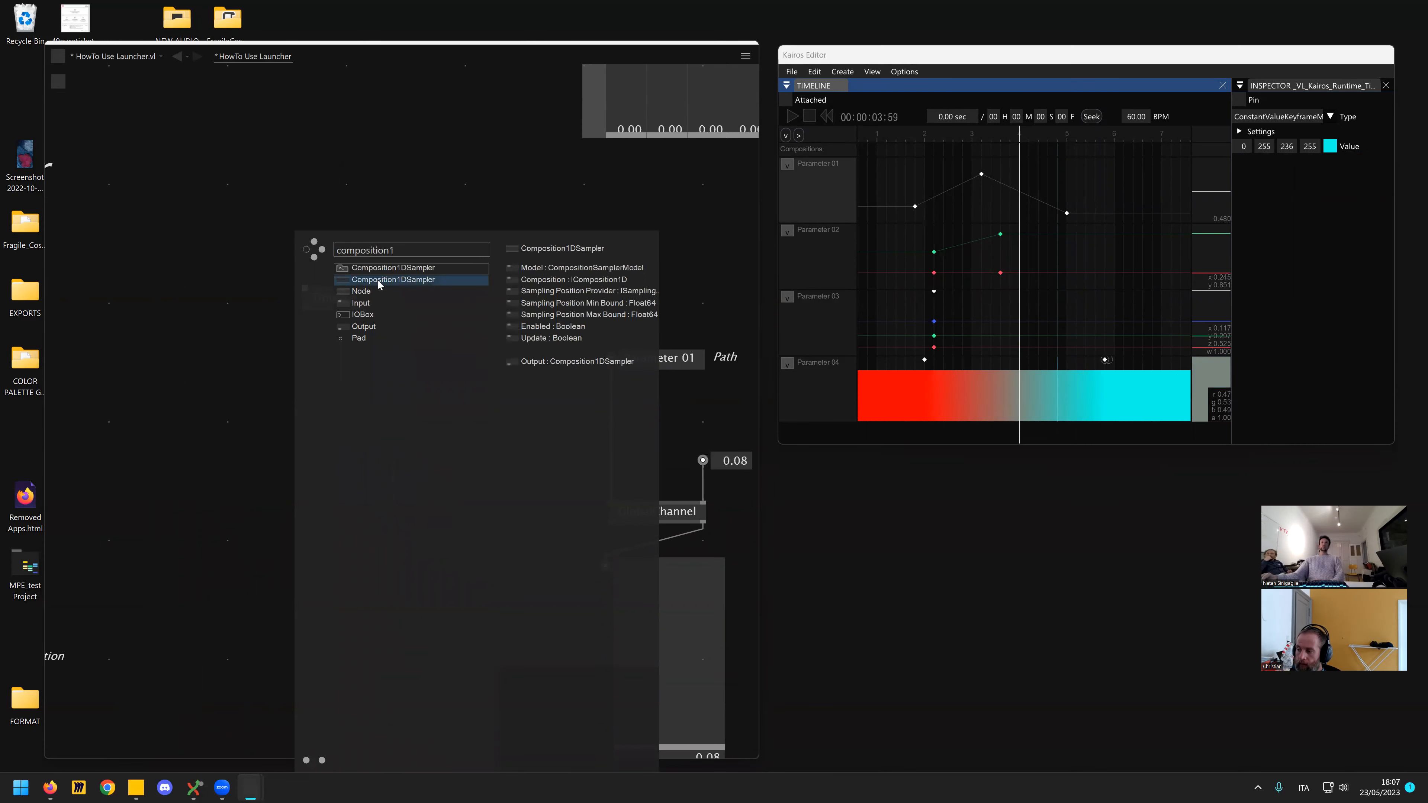
pyautogui.click(378, 280)
pyautogui.click(380, 432)
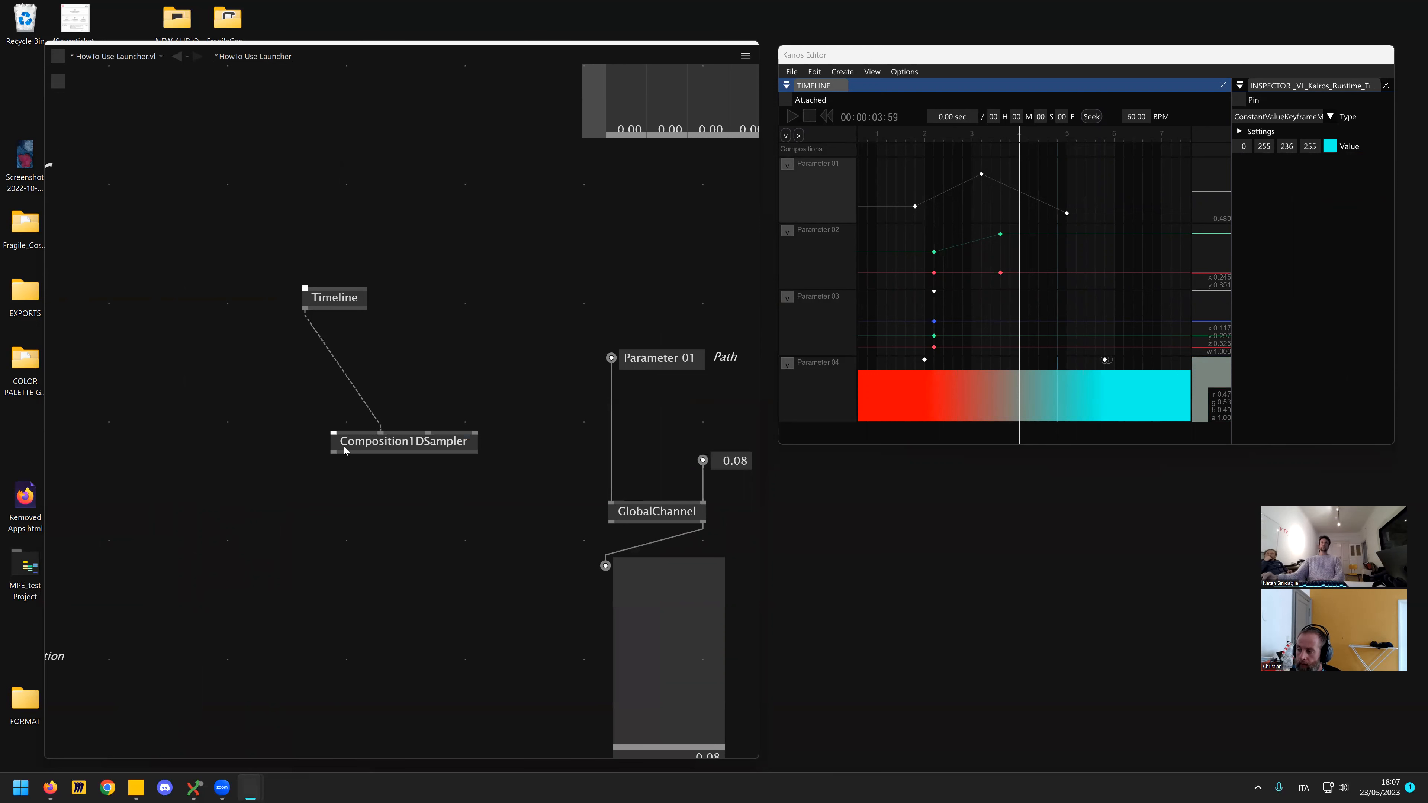
pyautogui.moveTo(416, 449); pyautogui.dragTo(339, 484)
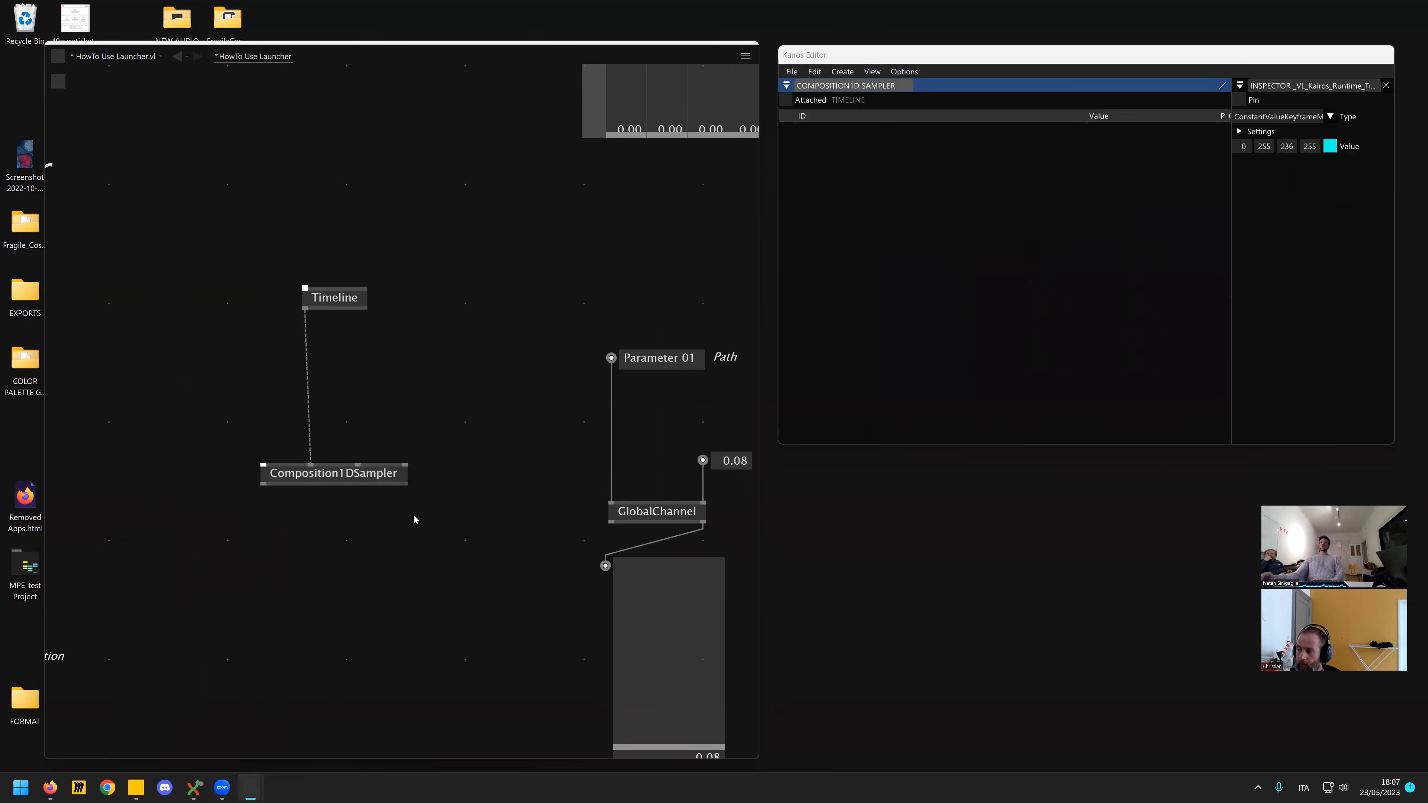
pyautogui.scroll(-1, 413, 514)
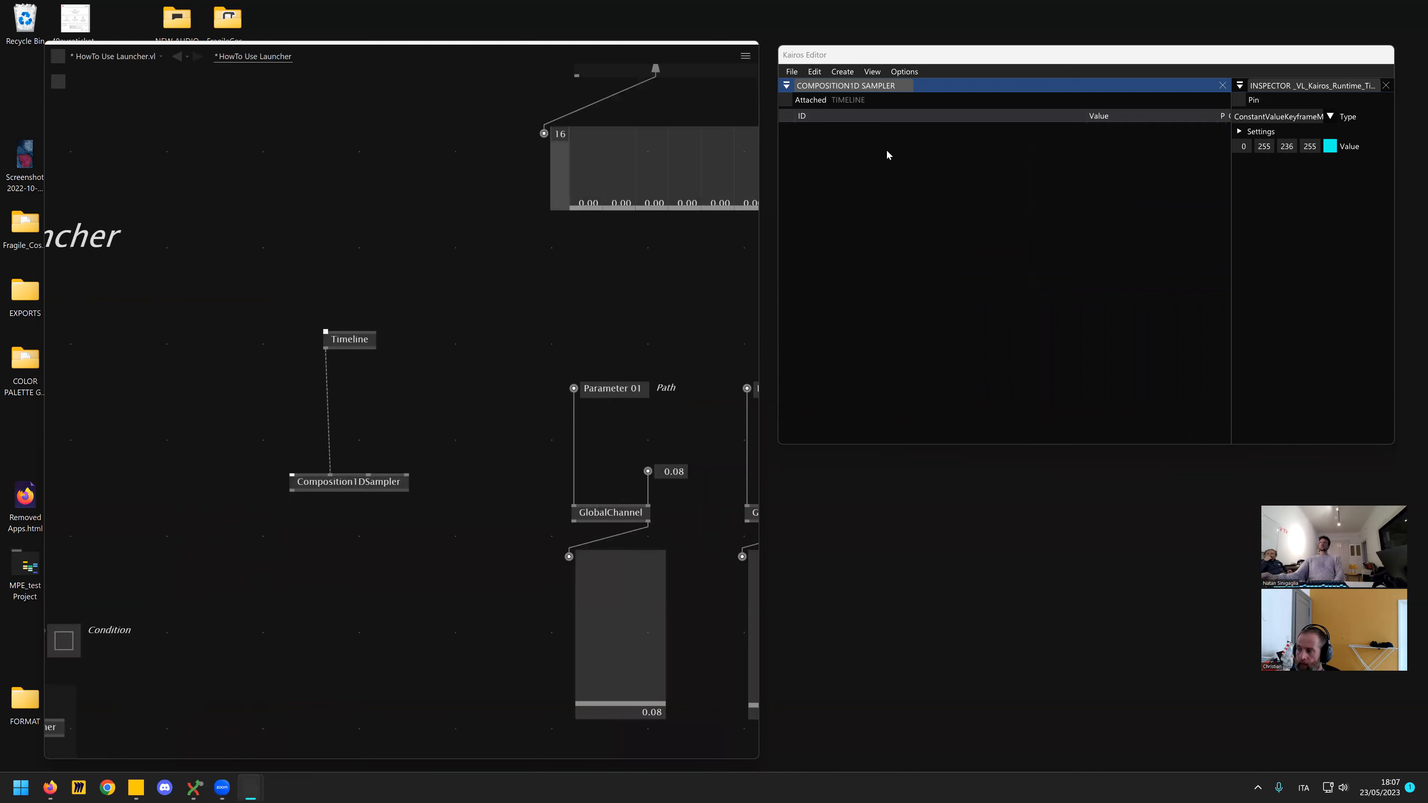
pyautogui.click(347, 345)
pyautogui.scroll(-2, 471, 299)
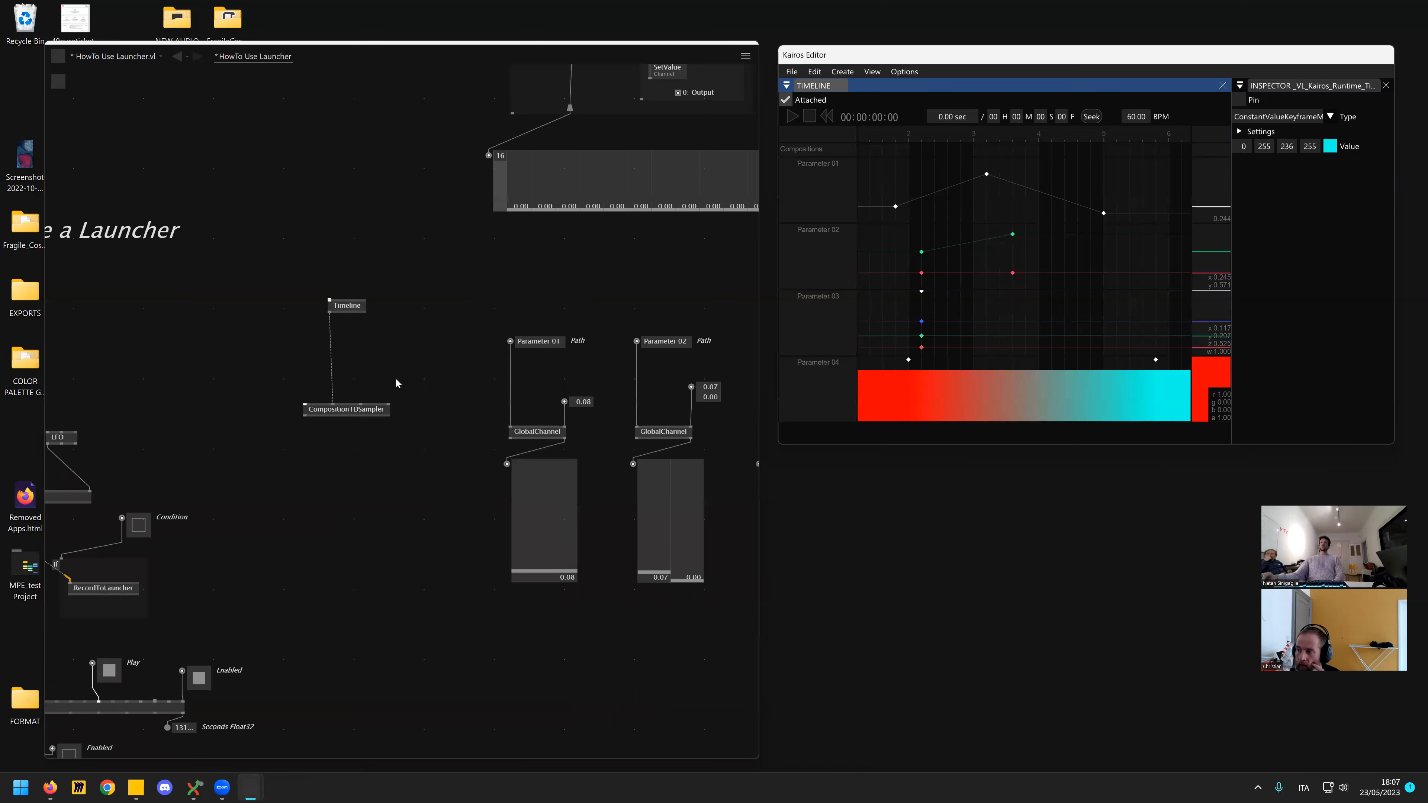
# - Add a Clock (Kairos) node, connect it to the new sampler's sampling position provider, and display its Seconds output as Float32
pyautogui.doubleClick(373, 361)
pyautogui.write('clock')
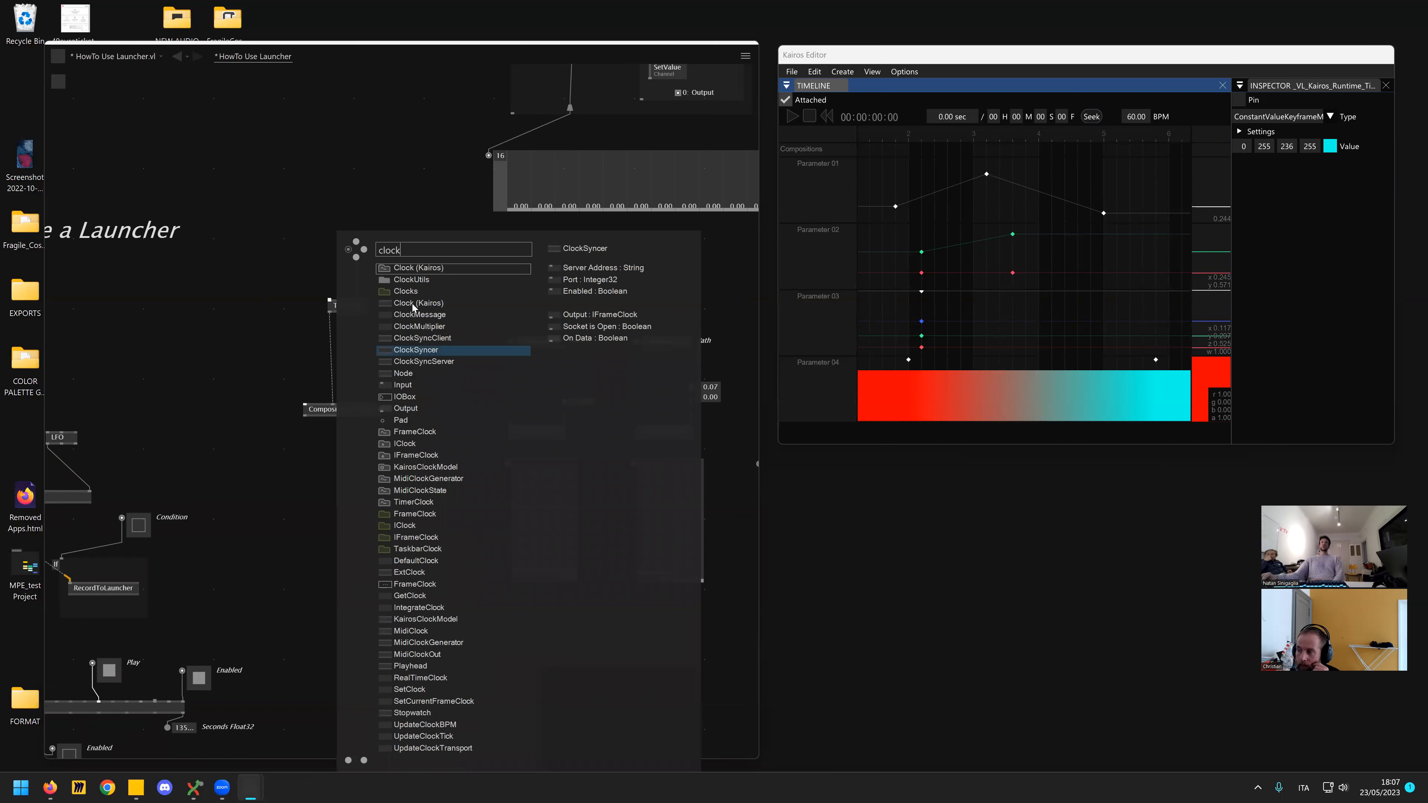
pyautogui.click(413, 308)
pyautogui.moveTo(375, 374); pyautogui.dragTo(361, 404)
pyautogui.moveTo(487, 367); pyautogui.dragTo(470, 366)
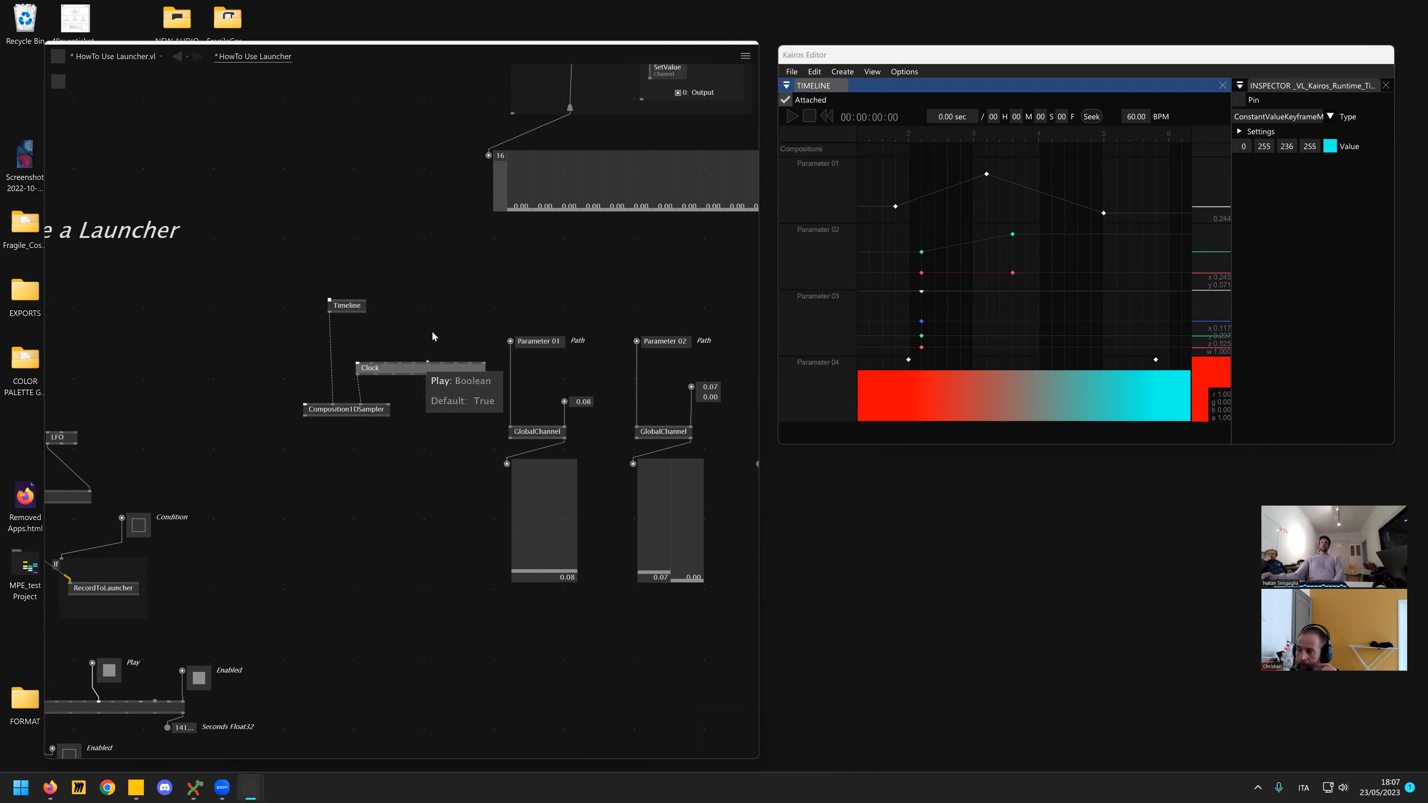
pyautogui.middleClick(484, 376)
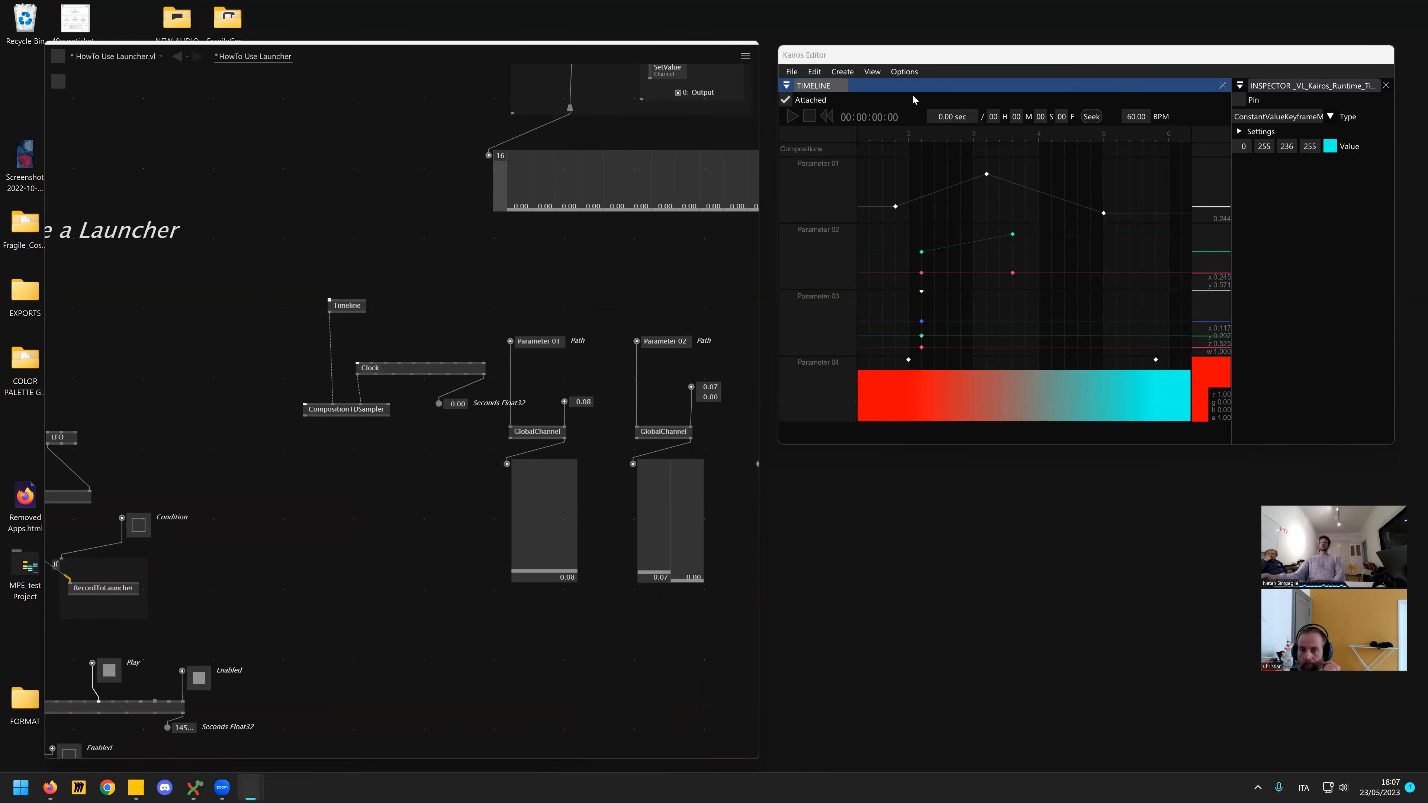
# - Restart the patch and reopen the node editor panel docked across the Kairos Editor, showing the Timeline node's tracks
pyautogui.click(924, 131)
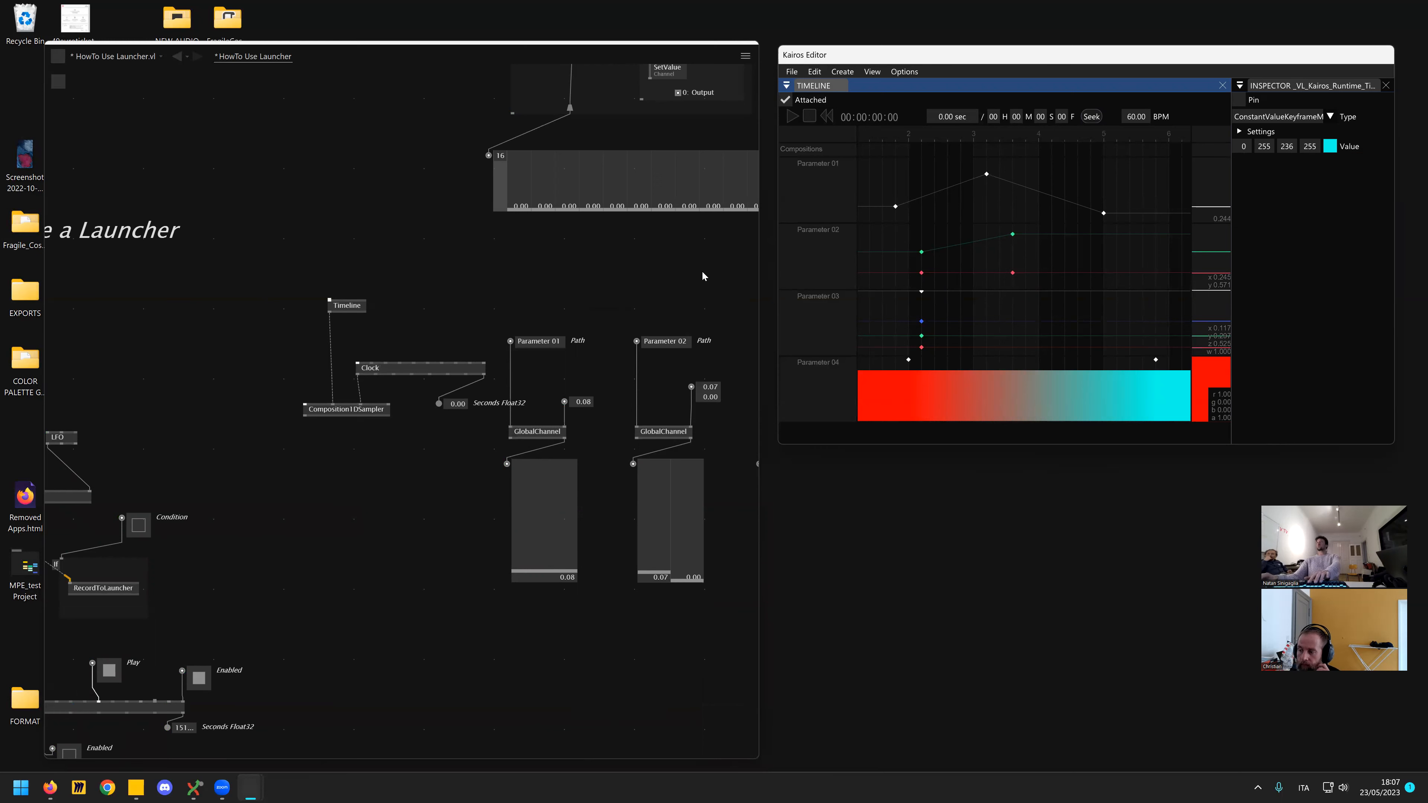
pyautogui.press('F5')
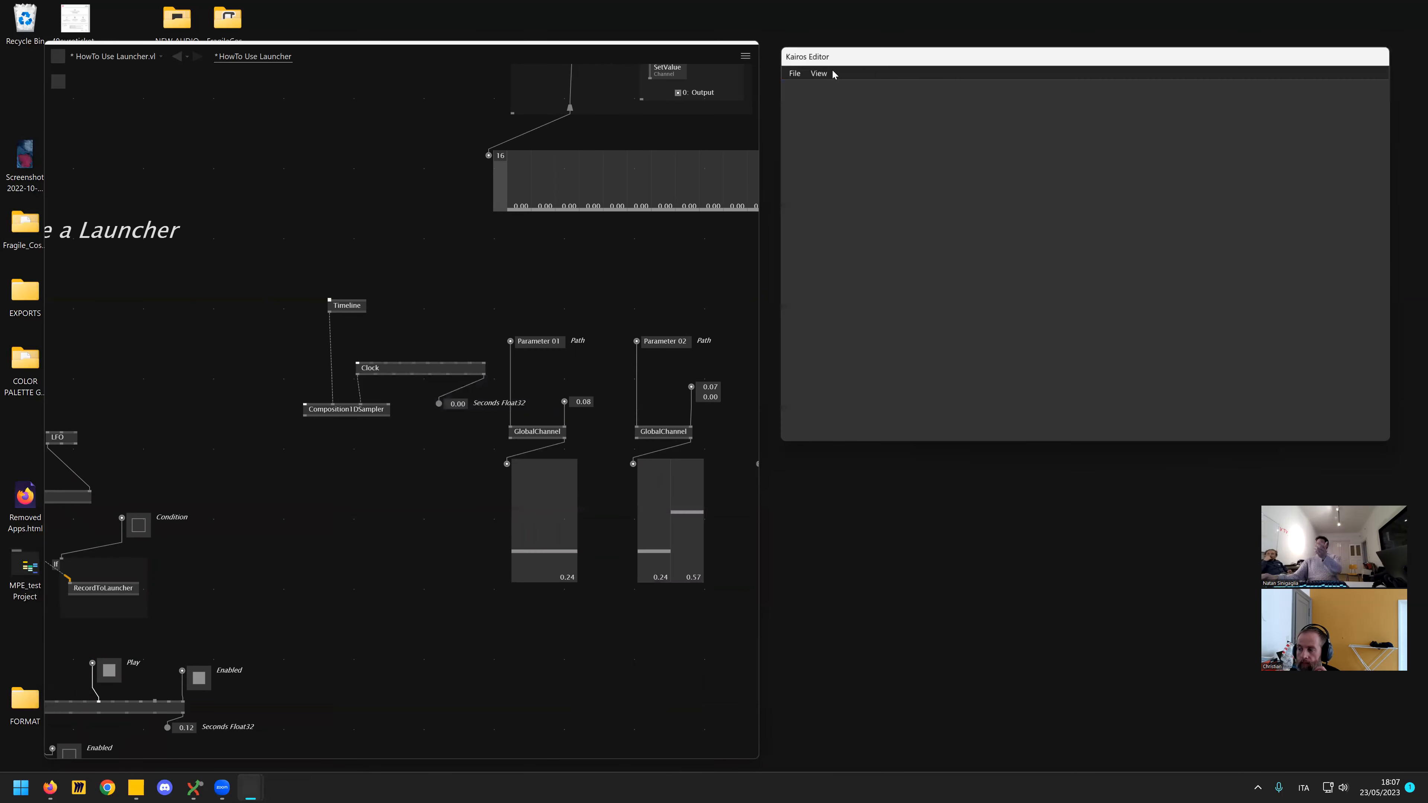
pyautogui.click(816, 71)
pyautogui.click(855, 101)
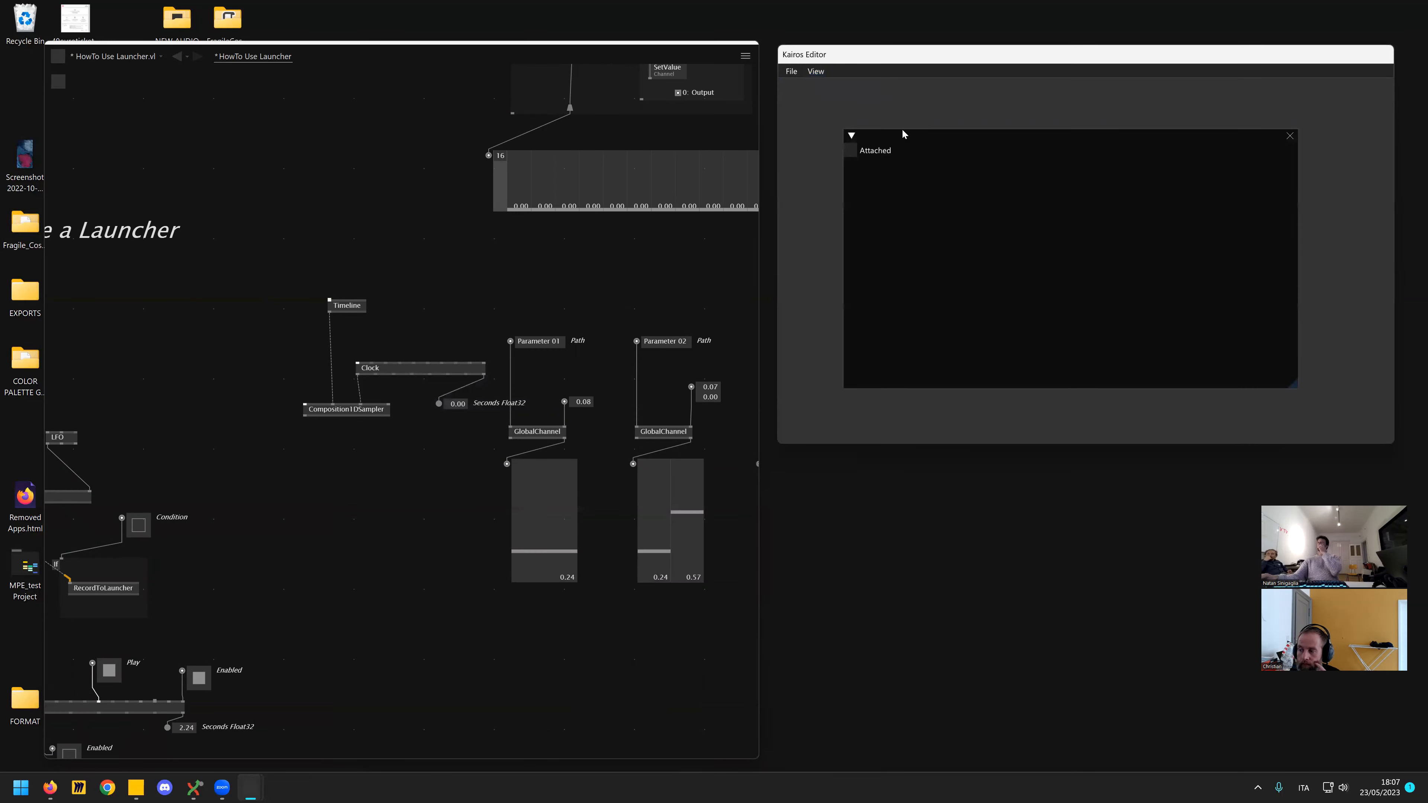
pyautogui.moveTo(1052, 233); pyautogui.dragTo(1084, 254)
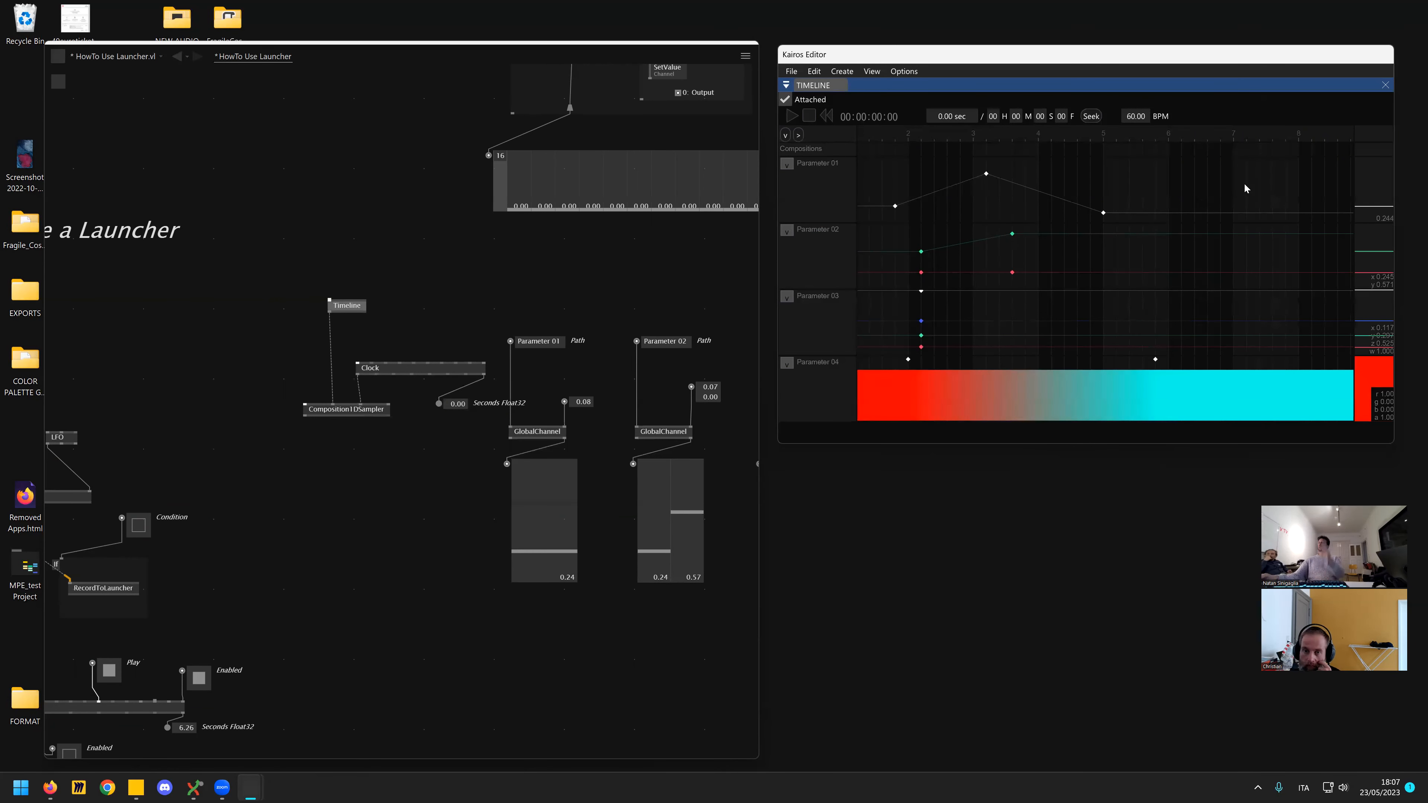
# - Move the last Parameter 01 keyframe to a later time, at about 5.4 seconds
pyautogui.click(1103, 213)
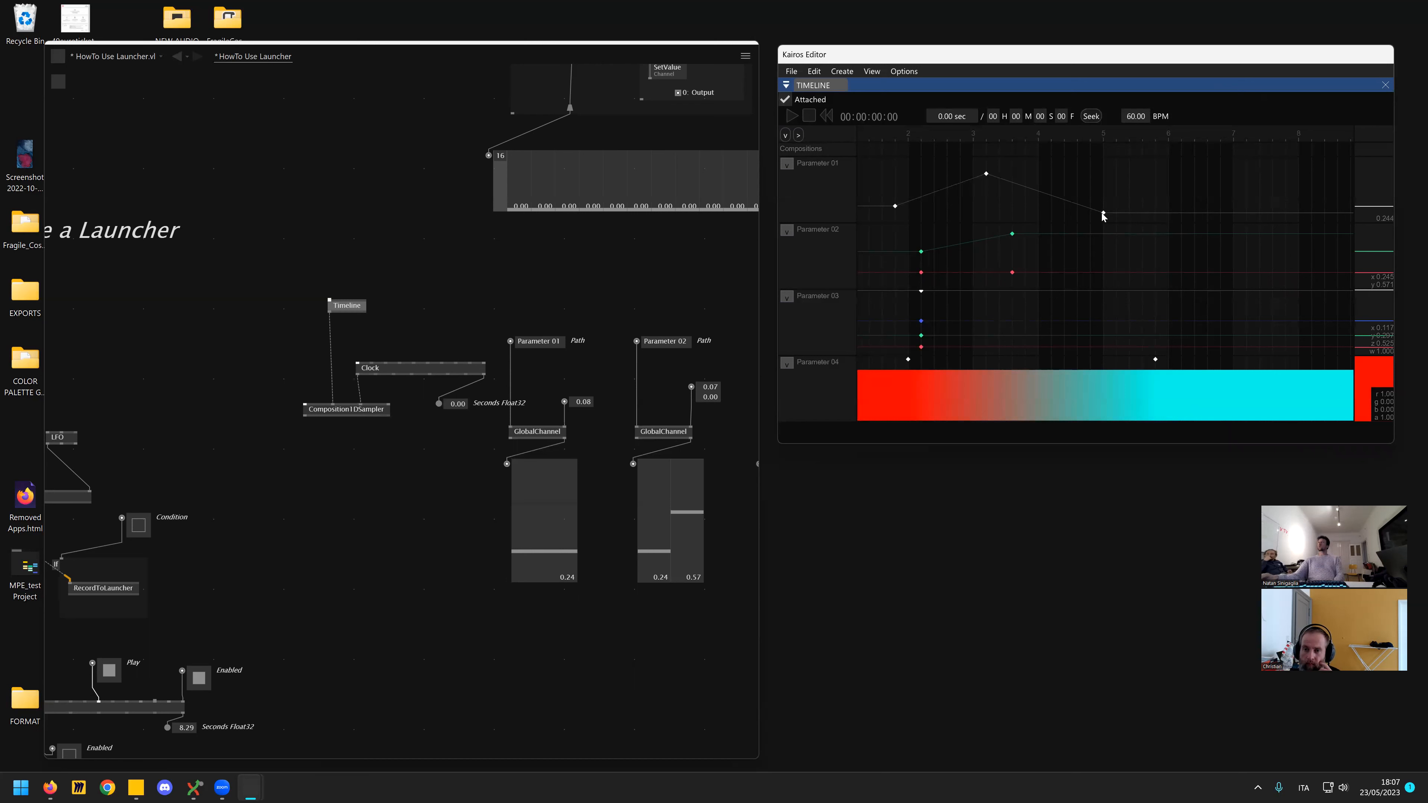
pyautogui.moveTo(1148, 215); pyautogui.dragTo(1130, 211)
pyautogui.press('space')
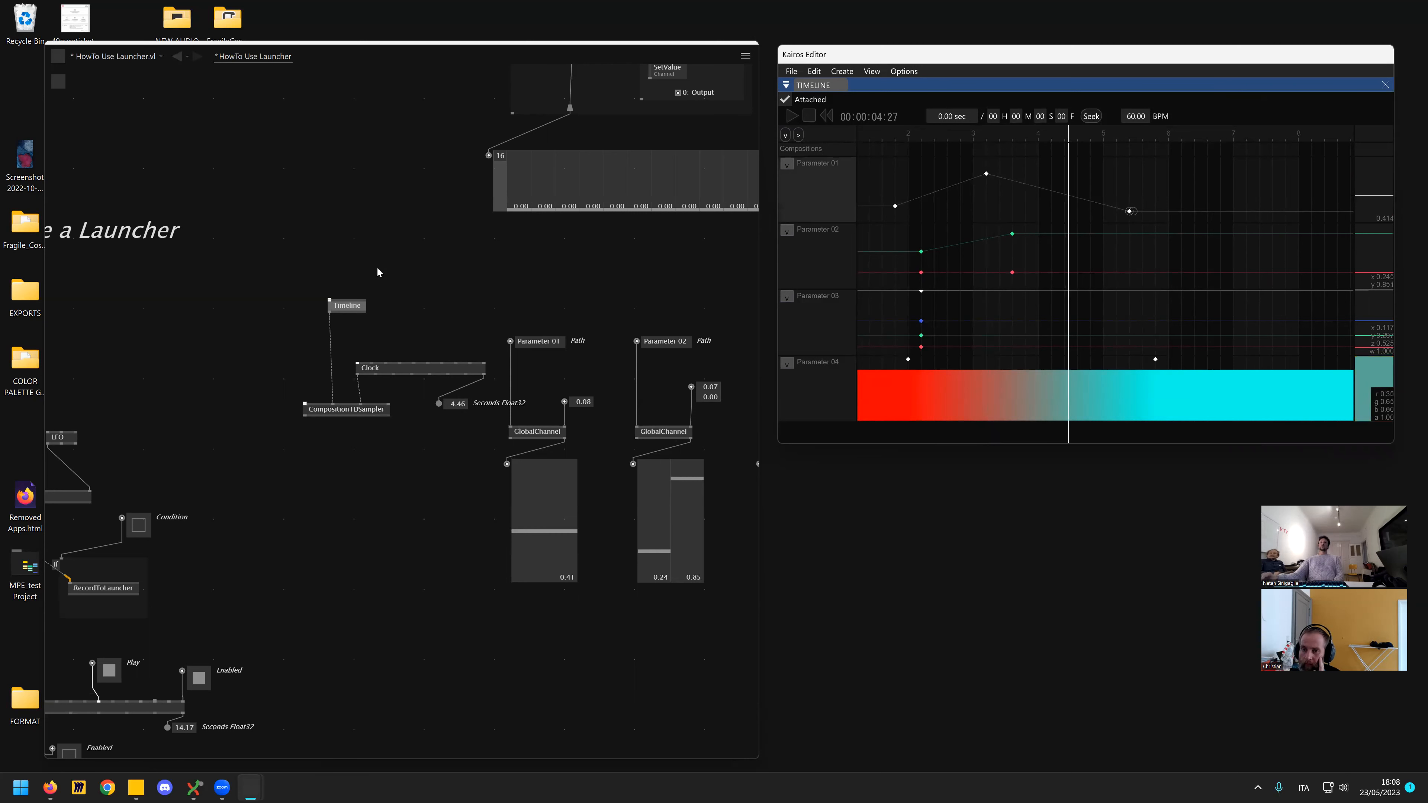
# - Scrub the playhead back and forth across the keyframes to preview how the four parameter channels follow the timeline
pyautogui.hscroll(5, 377, 273)
pyautogui.moveTo(247, 394); pyautogui.dragTo(190, 450)
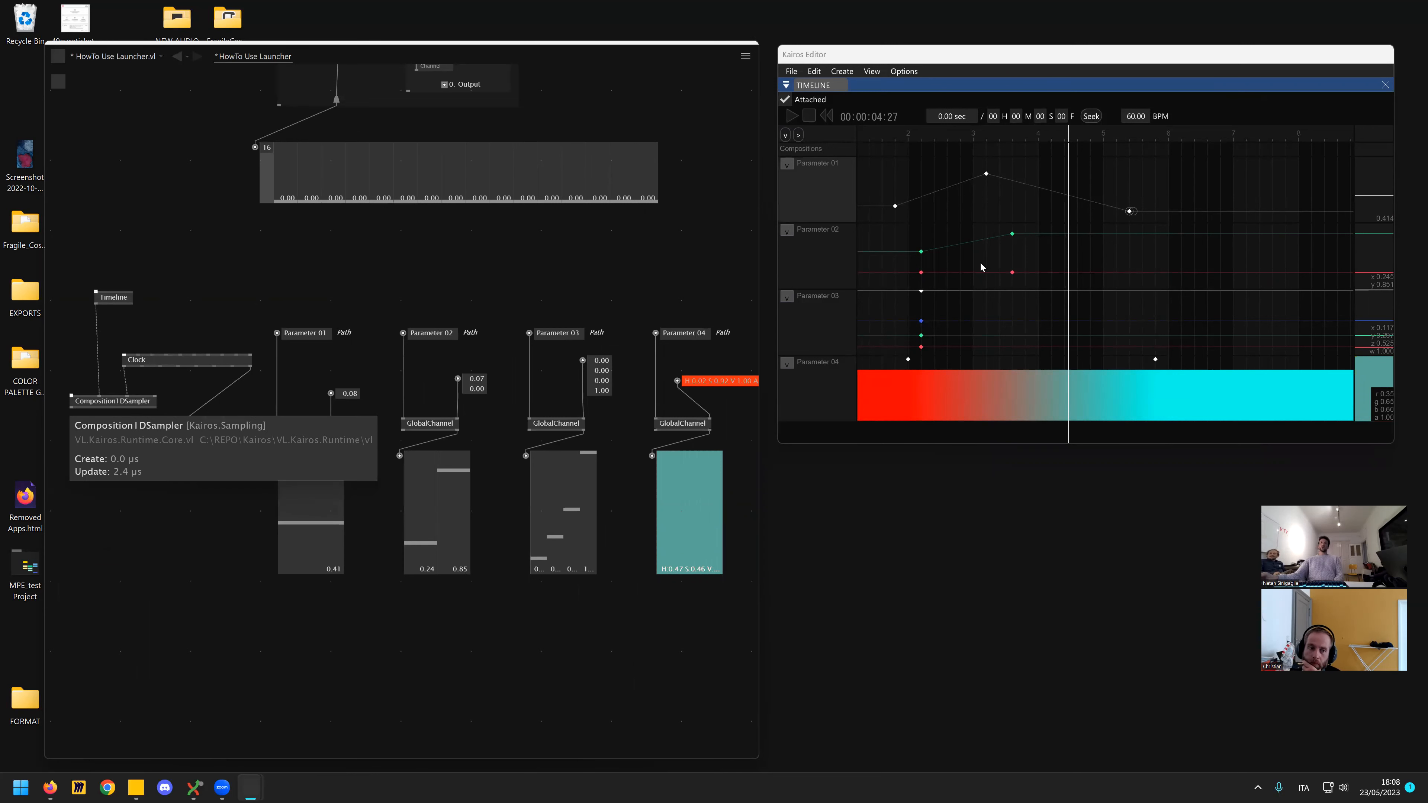
pyautogui.moveTo(1043, 138); pyautogui.dragTo(930, 138)
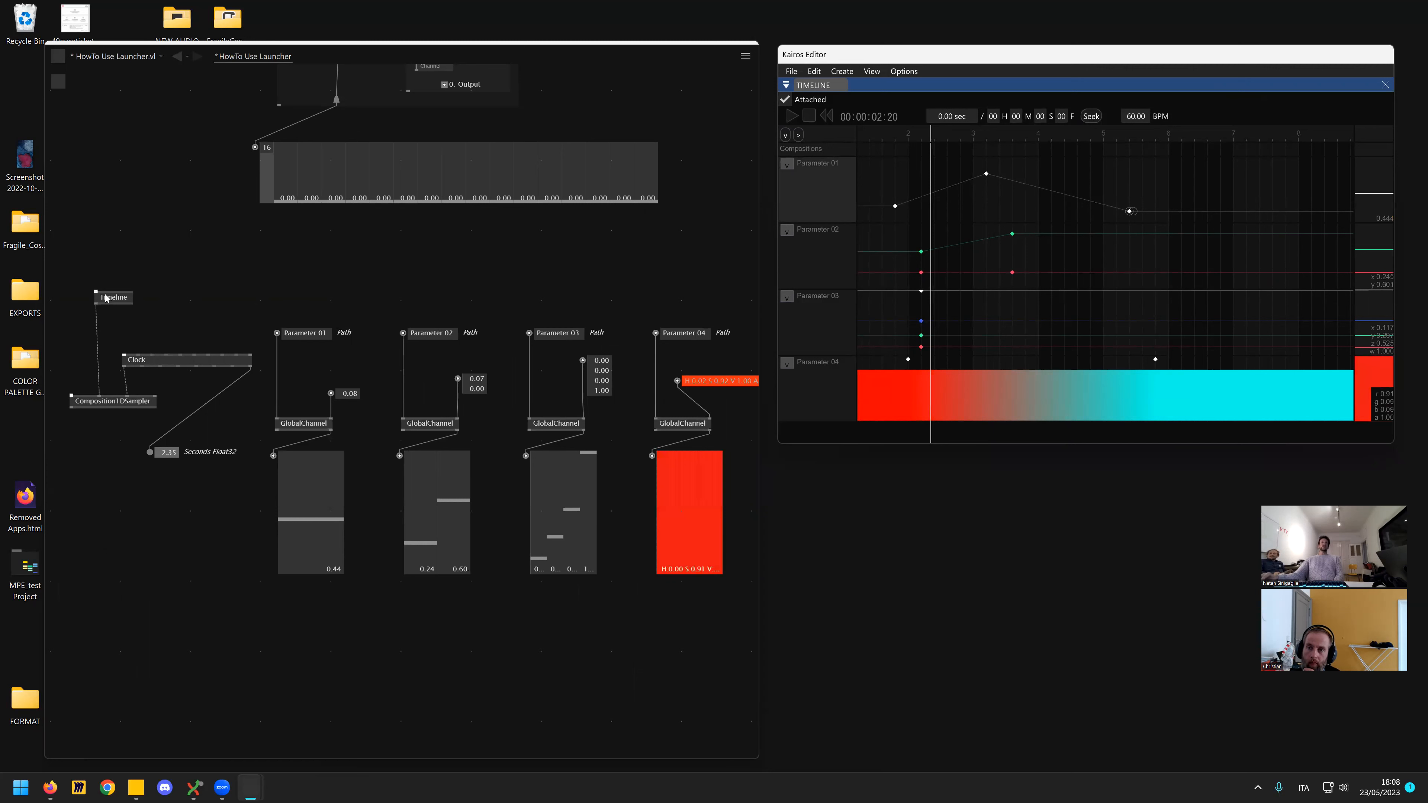
pyautogui.press('space')
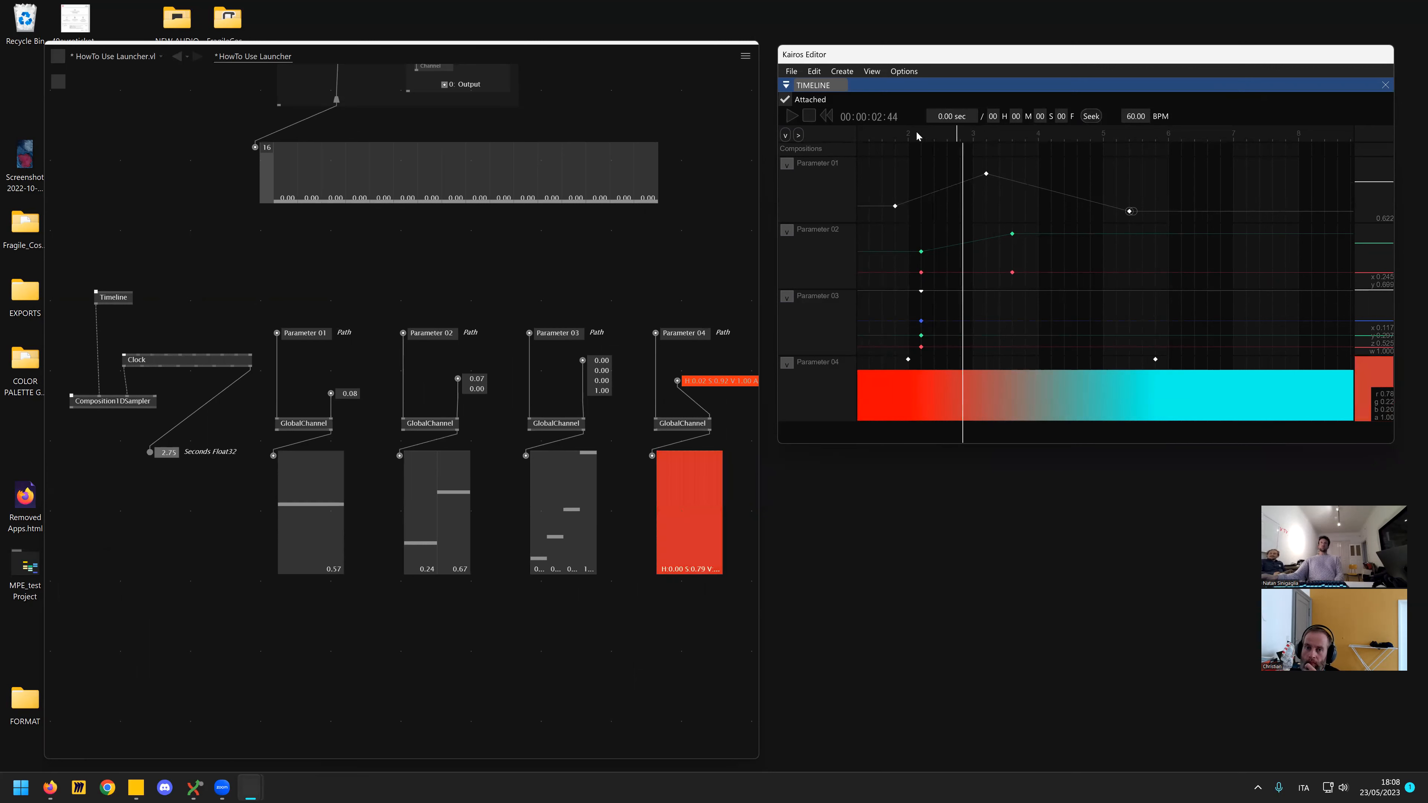
pyautogui.moveTo(912, 139)
pyautogui.mouseDown()
pyautogui.moveTo(876, 139)
pyautogui.moveTo(1106, 139)
pyautogui.moveTo(893, 139)
pyautogui.mouseUp()
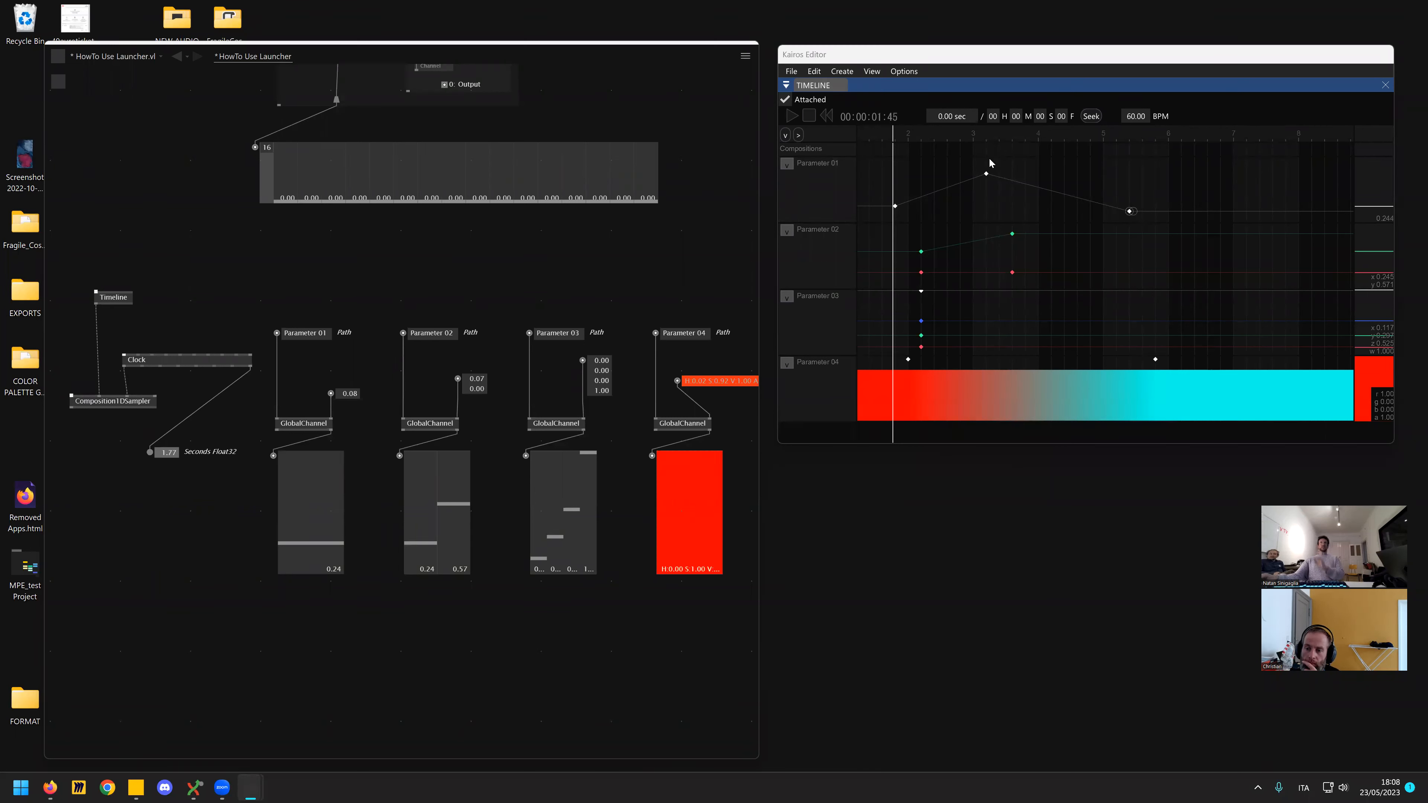
pyautogui.click(921, 134)
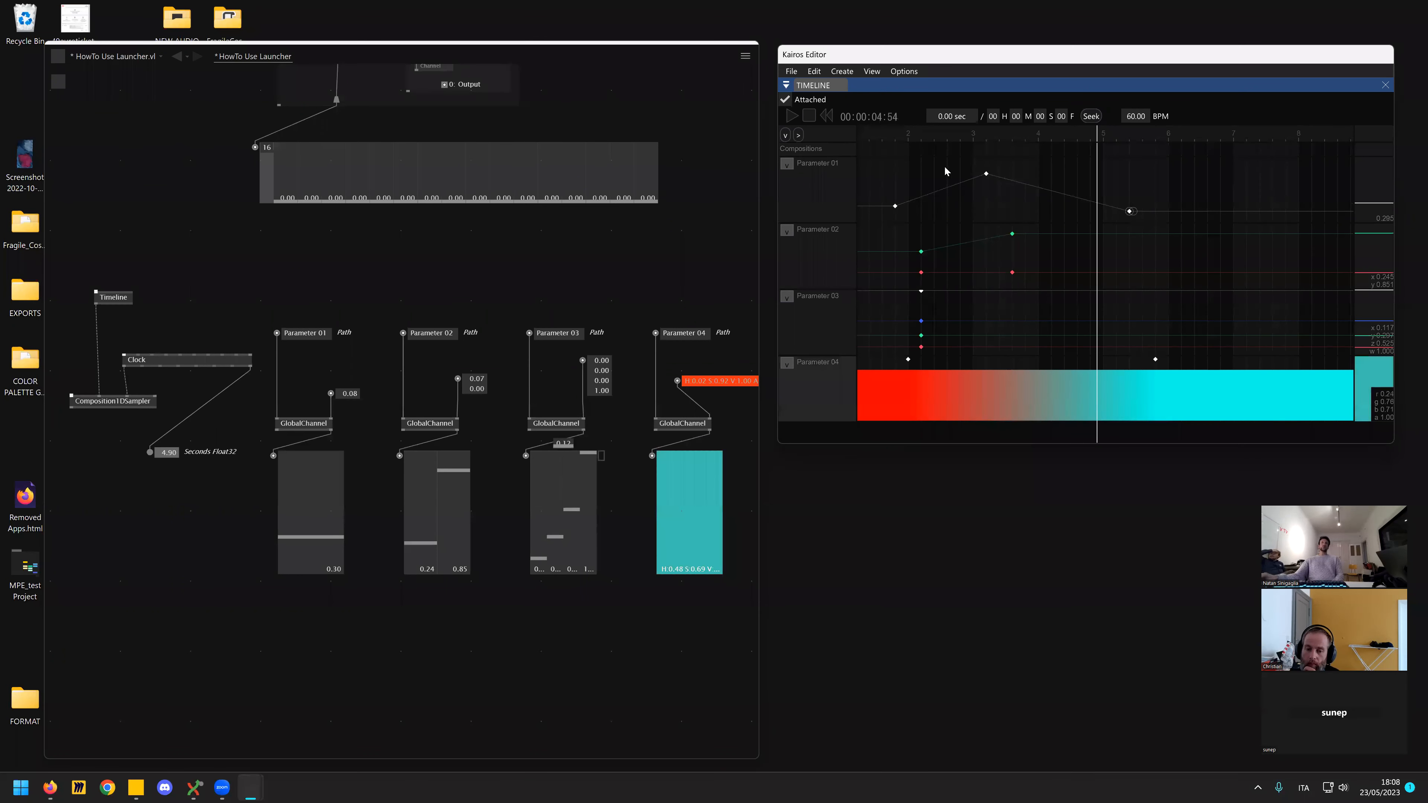
pyautogui.moveTo(904, 129); pyautogui.dragTo(1112, 136)
# - Examine the four GlobalChannel groups and the Timeline, Clock and Composition1DSampler nodes in the patch
pyautogui.scroll(-1, 624, 273)
pyautogui.hscroll(3, 433, 388)
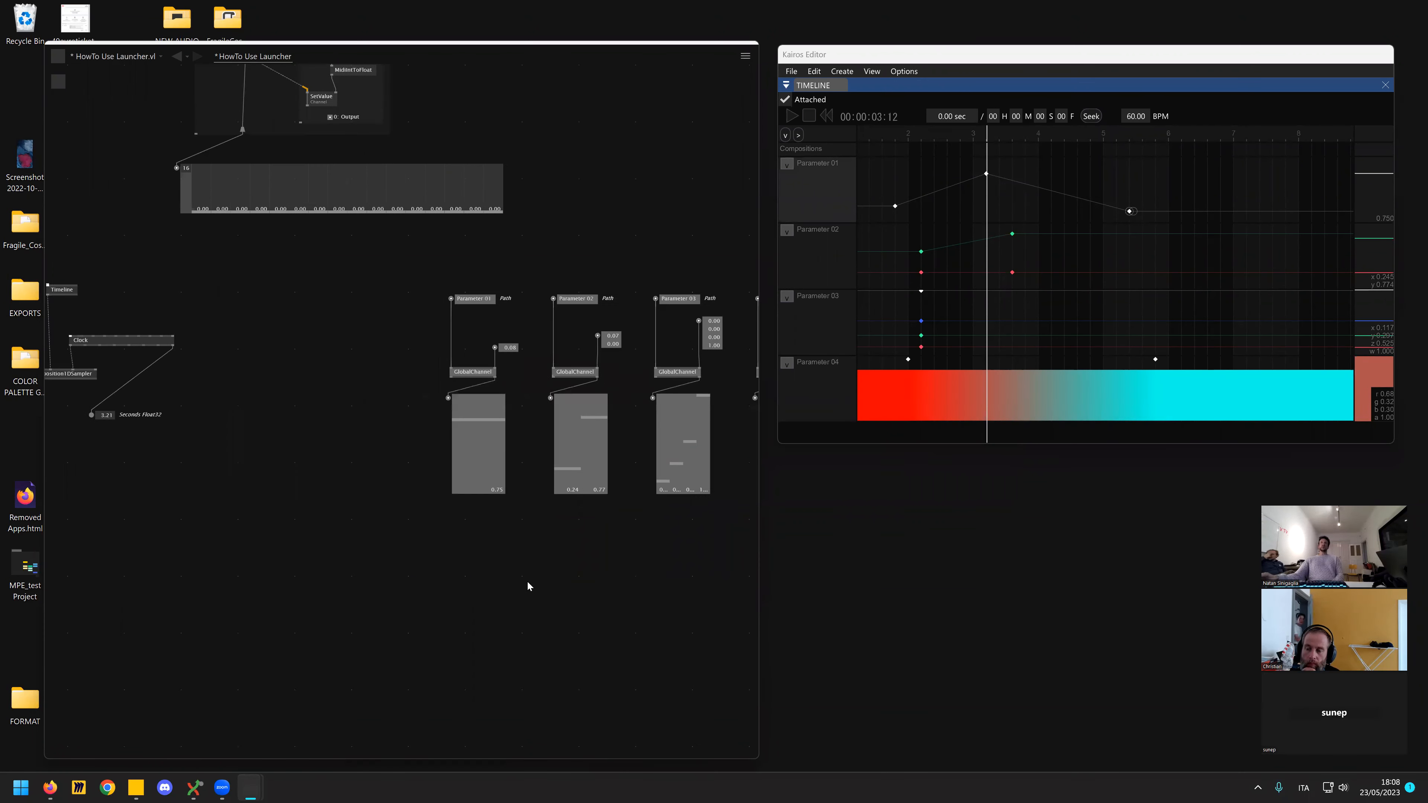
pyautogui.scroll(2, 359, 590)
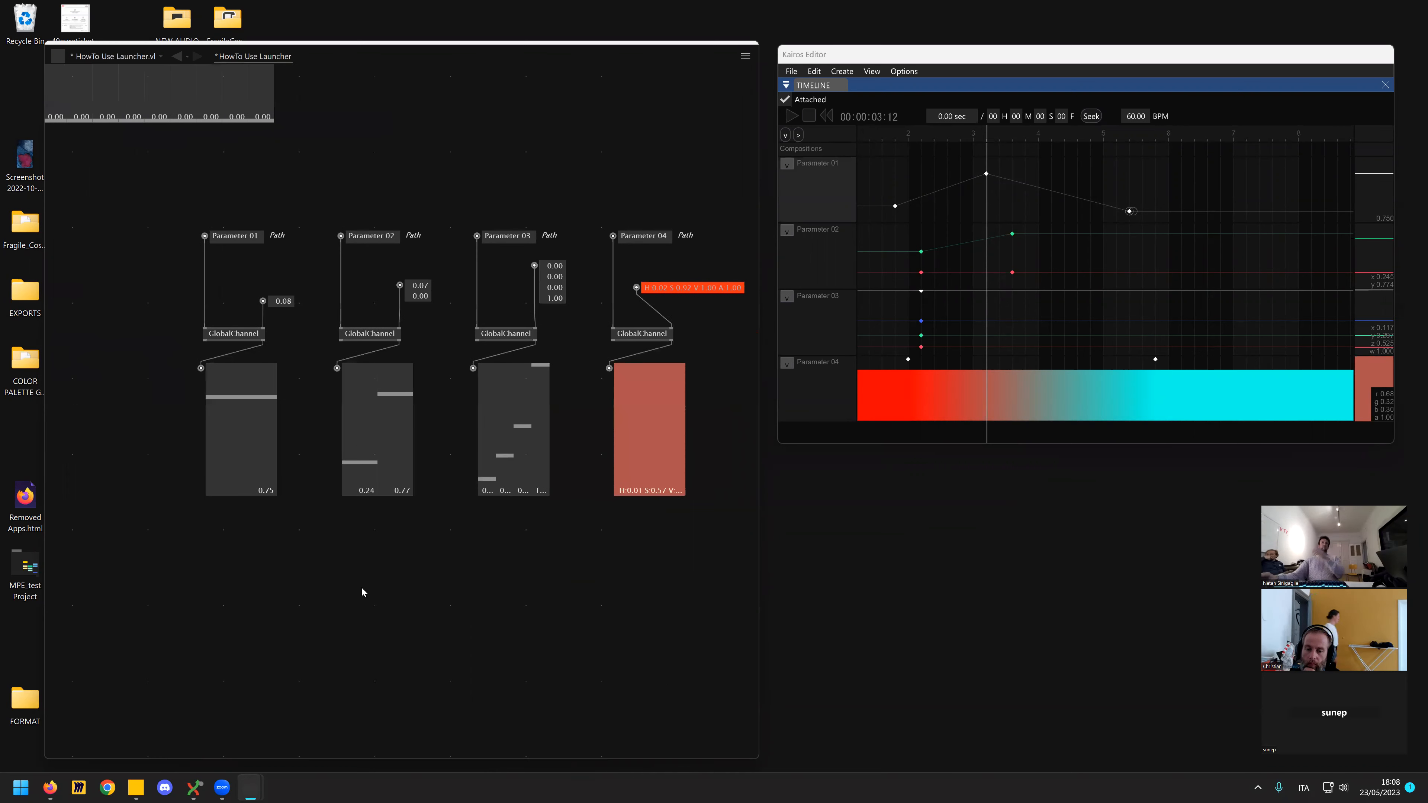
pyautogui.scroll(-2, 362, 579)
pyautogui.scroll(2, 302, 557)
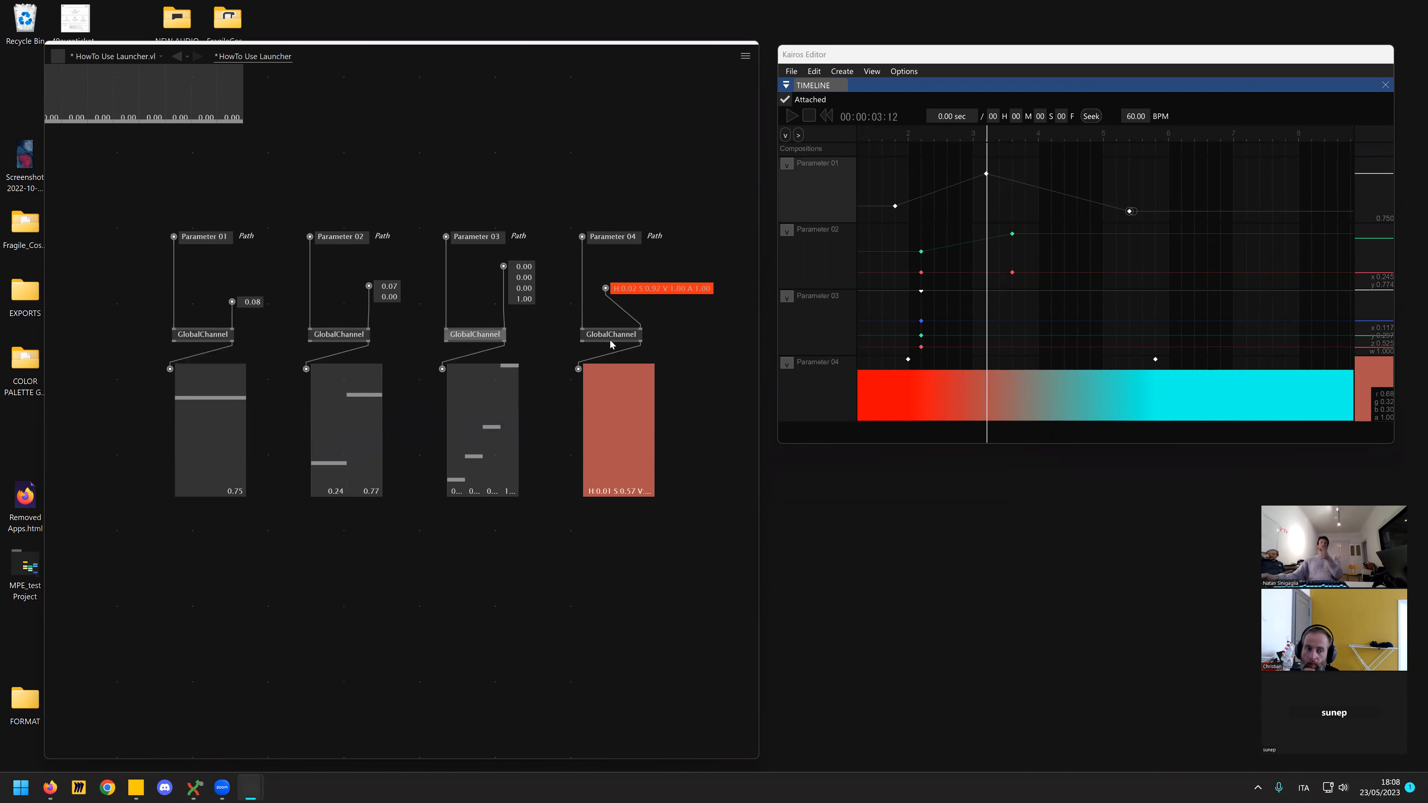
pyautogui.scroll(-3, 672, 346)
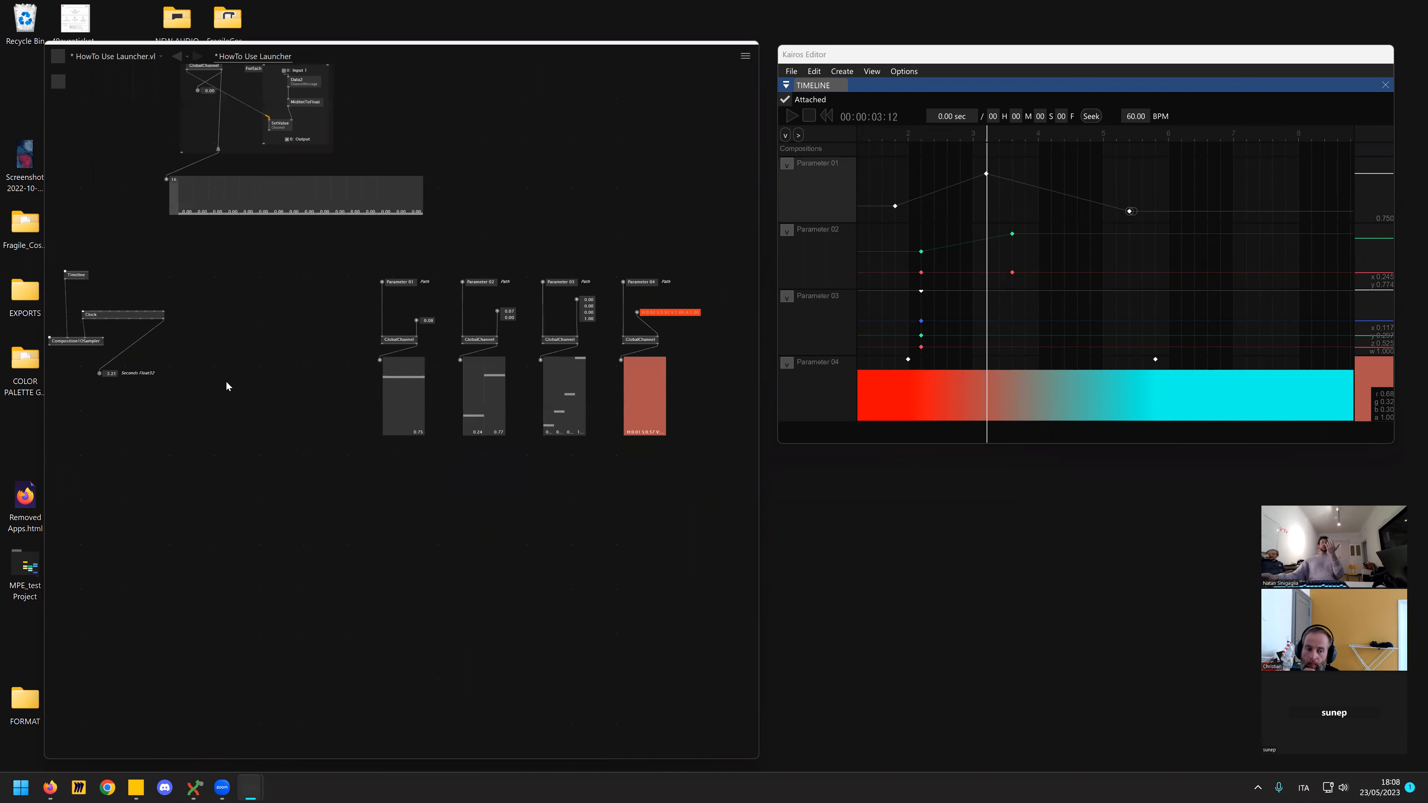
pyautogui.scroll(5, 295, 446)
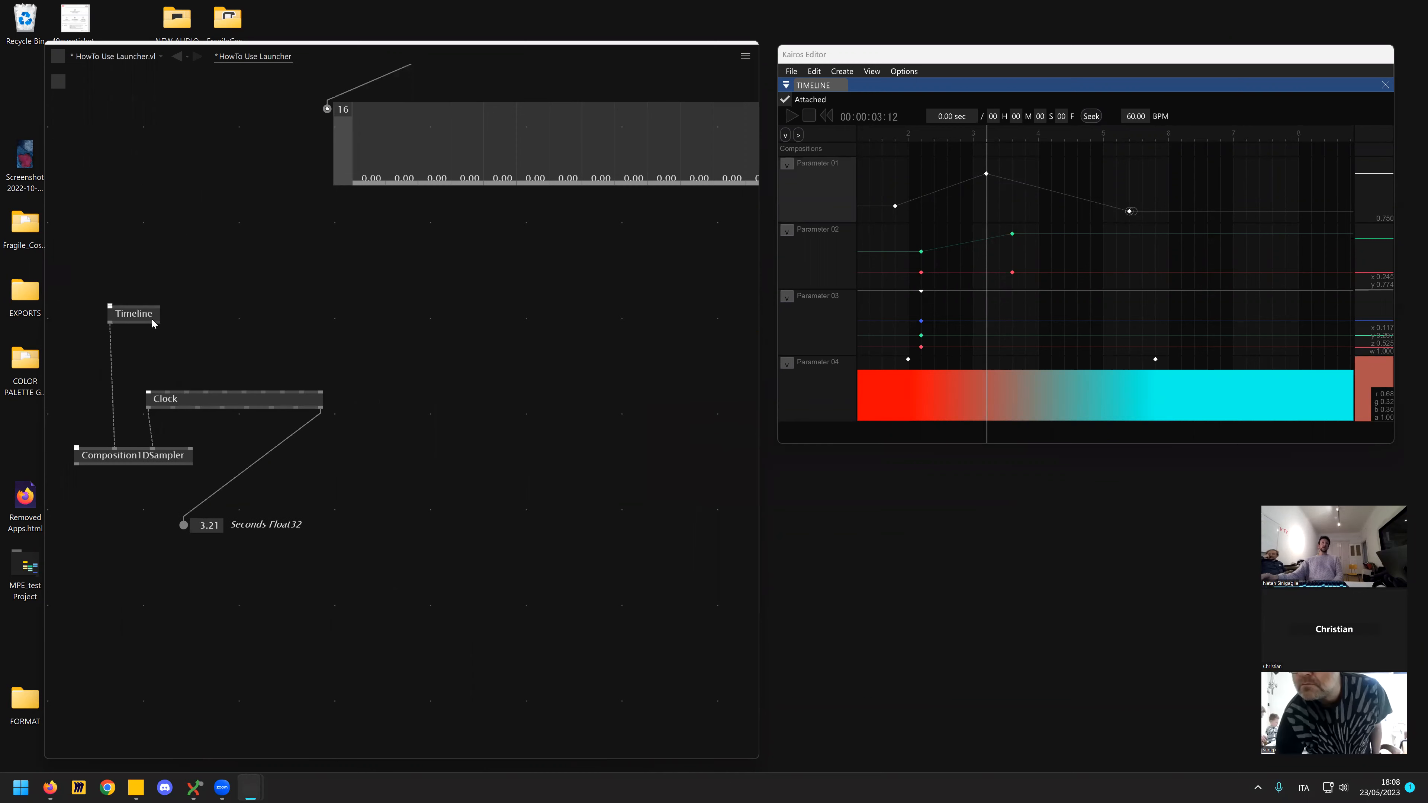
# - Scrub the timeline again, ending at 00:00:03:28, and check the sampler's effect on the parameter channels
pyautogui.click(151, 320)
pyautogui.click(1092, 139)
pyautogui.moveTo(911, 144); pyautogui.dragTo(906, 148)
pyautogui.scroll(-3, 904, 148)
pyautogui.click(888, 136)
pyautogui.scroll(-2, 121, 488)
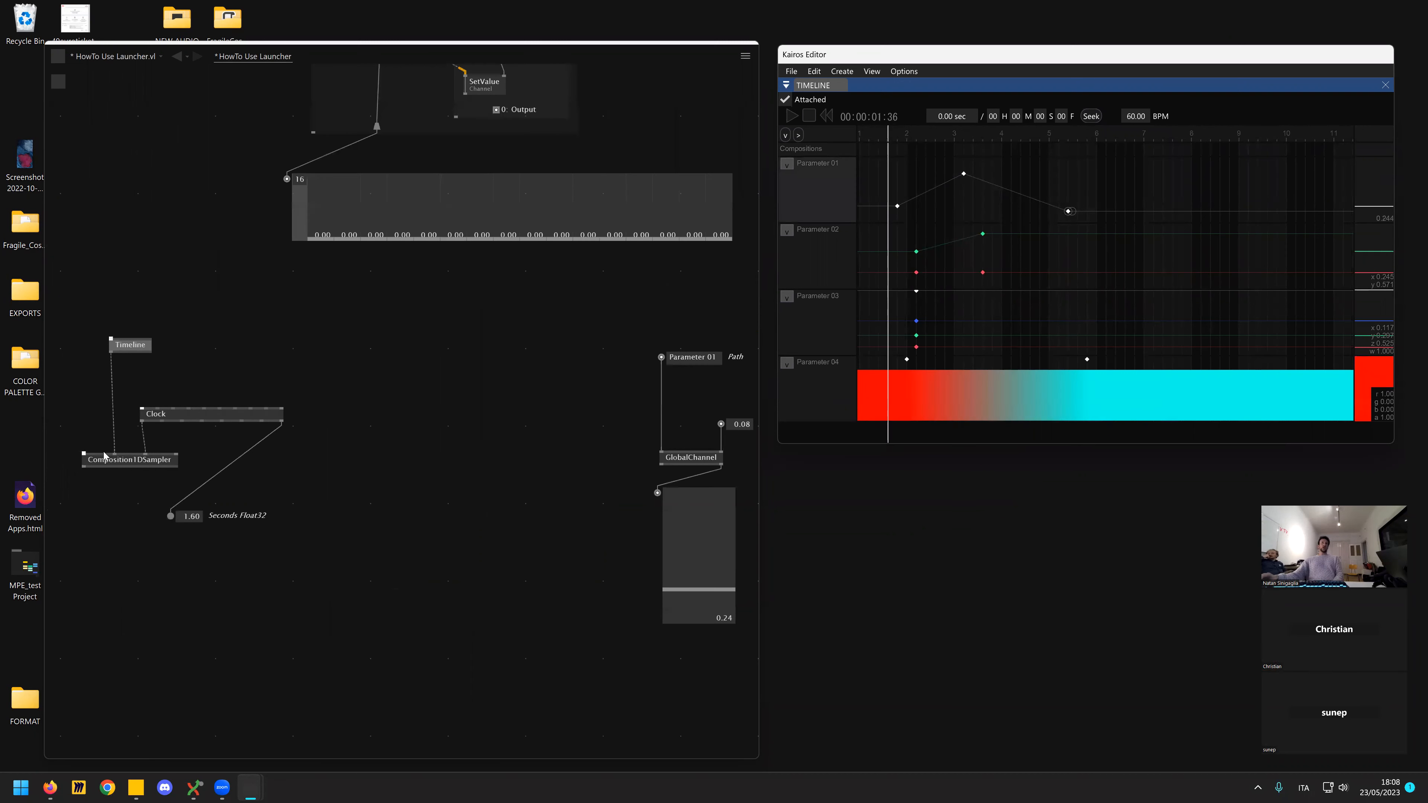
pyautogui.moveTo(105, 454); pyautogui.dragTo(61, 446)
pyautogui.moveTo(945, 135); pyautogui.dragTo(1031, 137)
pyautogui.moveTo(691, 296); pyautogui.dragTo(291, 304)
pyautogui.moveTo(866, 137); pyautogui.dragTo(977, 136)
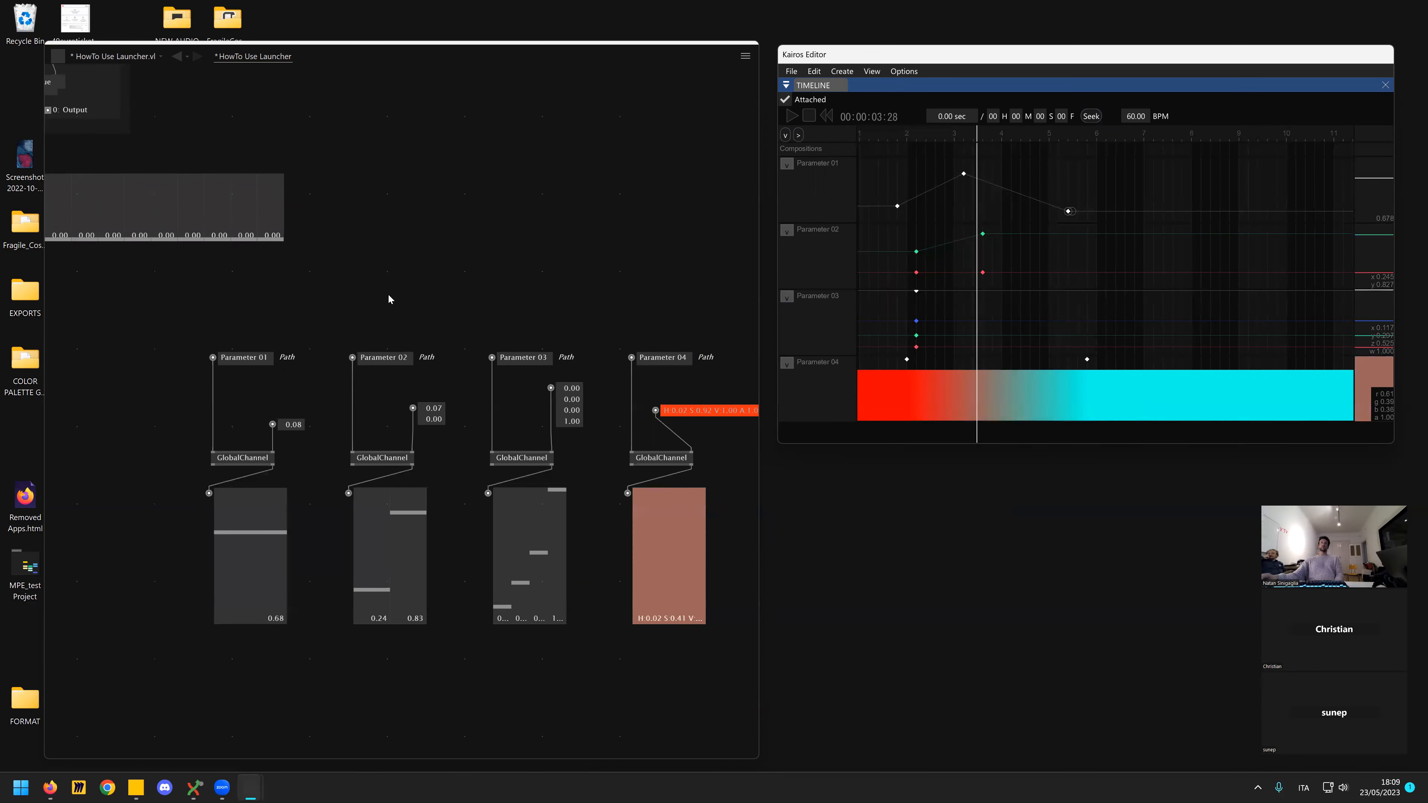
# - Move the Timeline node up, add a RecordToTimeline node beside it, and connect the timeline to its Timeline input
pyautogui.moveTo(491, 289); pyautogui.dragTo(732, 267)
pyautogui.scroll(-2, 394, 314)
pyautogui.moveTo(333, 368); pyautogui.dragTo(376, 371)
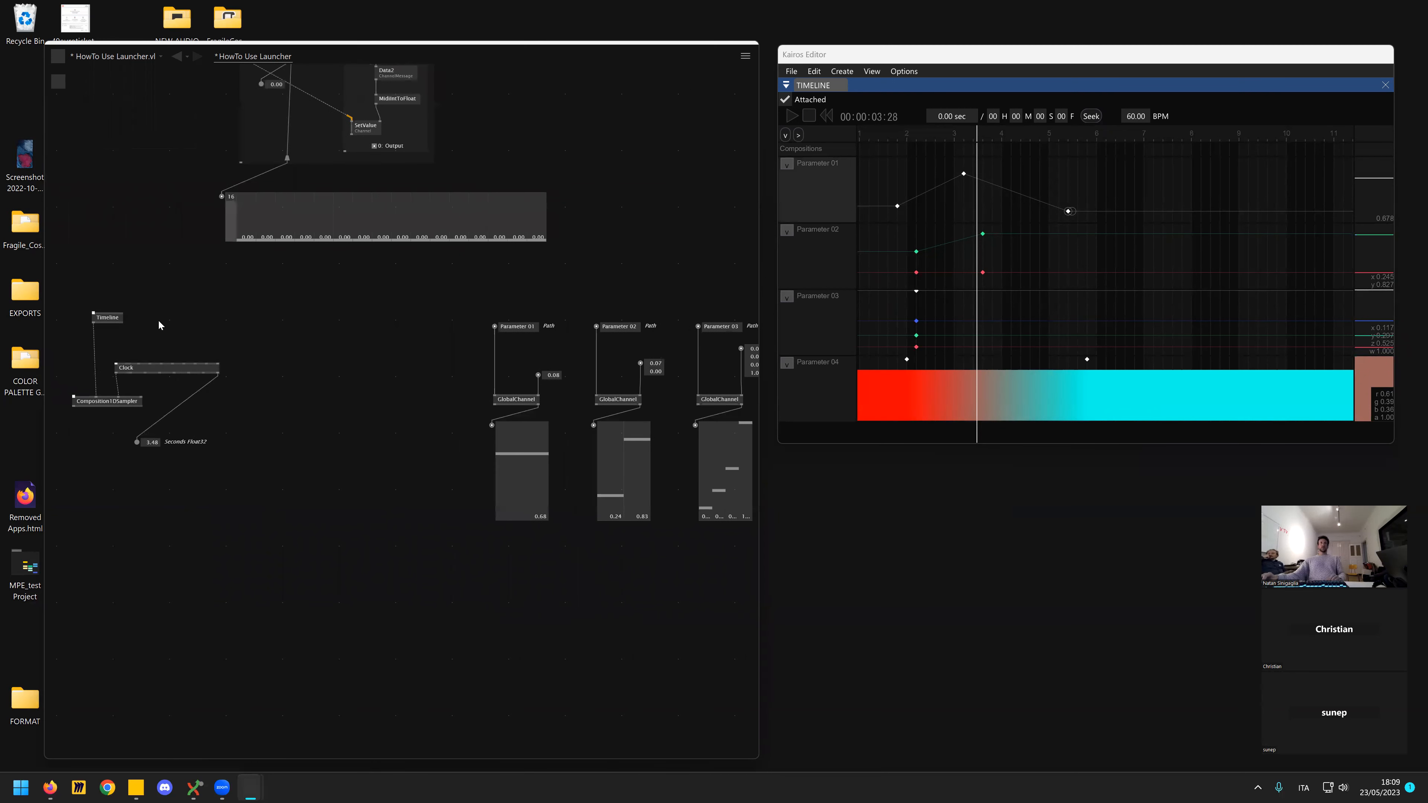
pyautogui.doubleClick(168, 326)
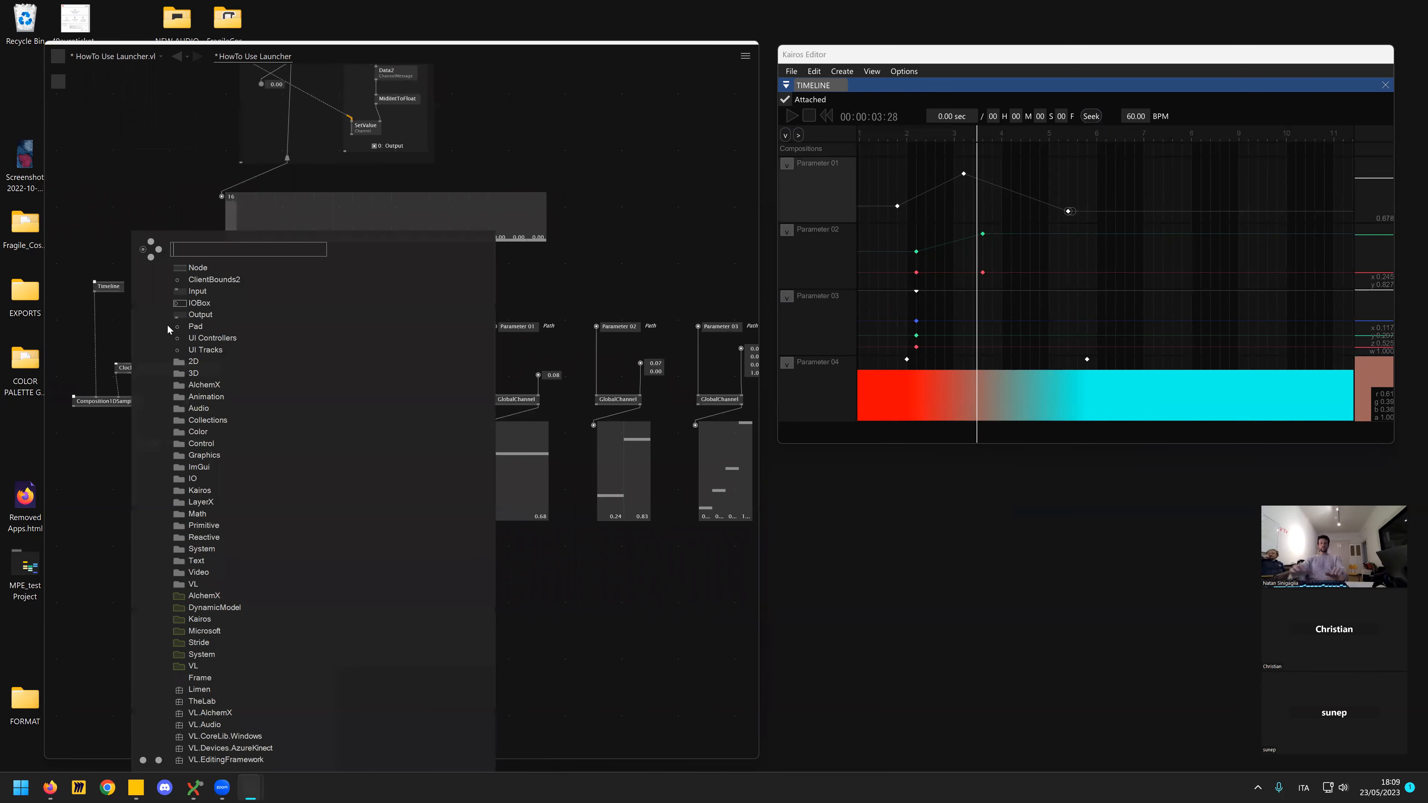
pyautogui.write('ecordto')
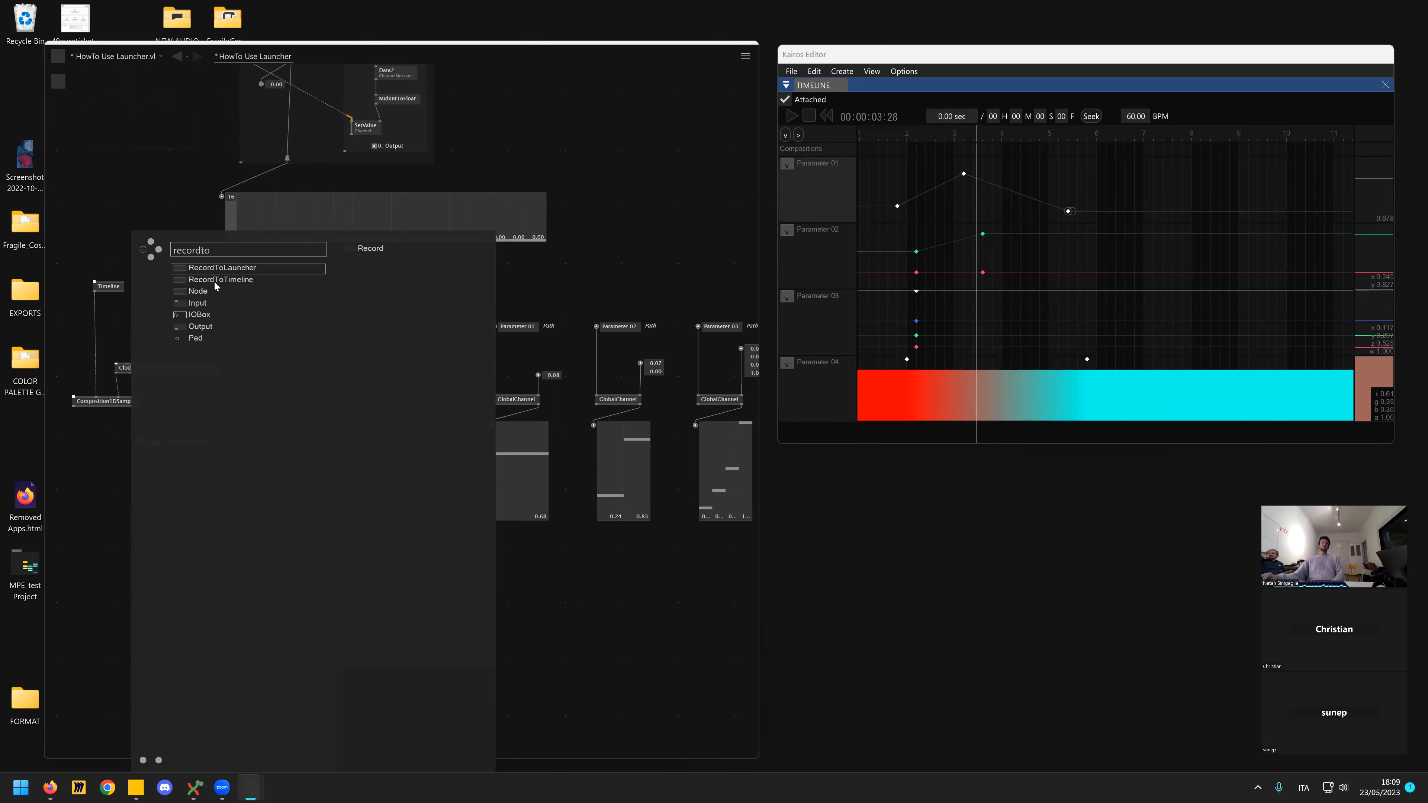
pyautogui.click(216, 280)
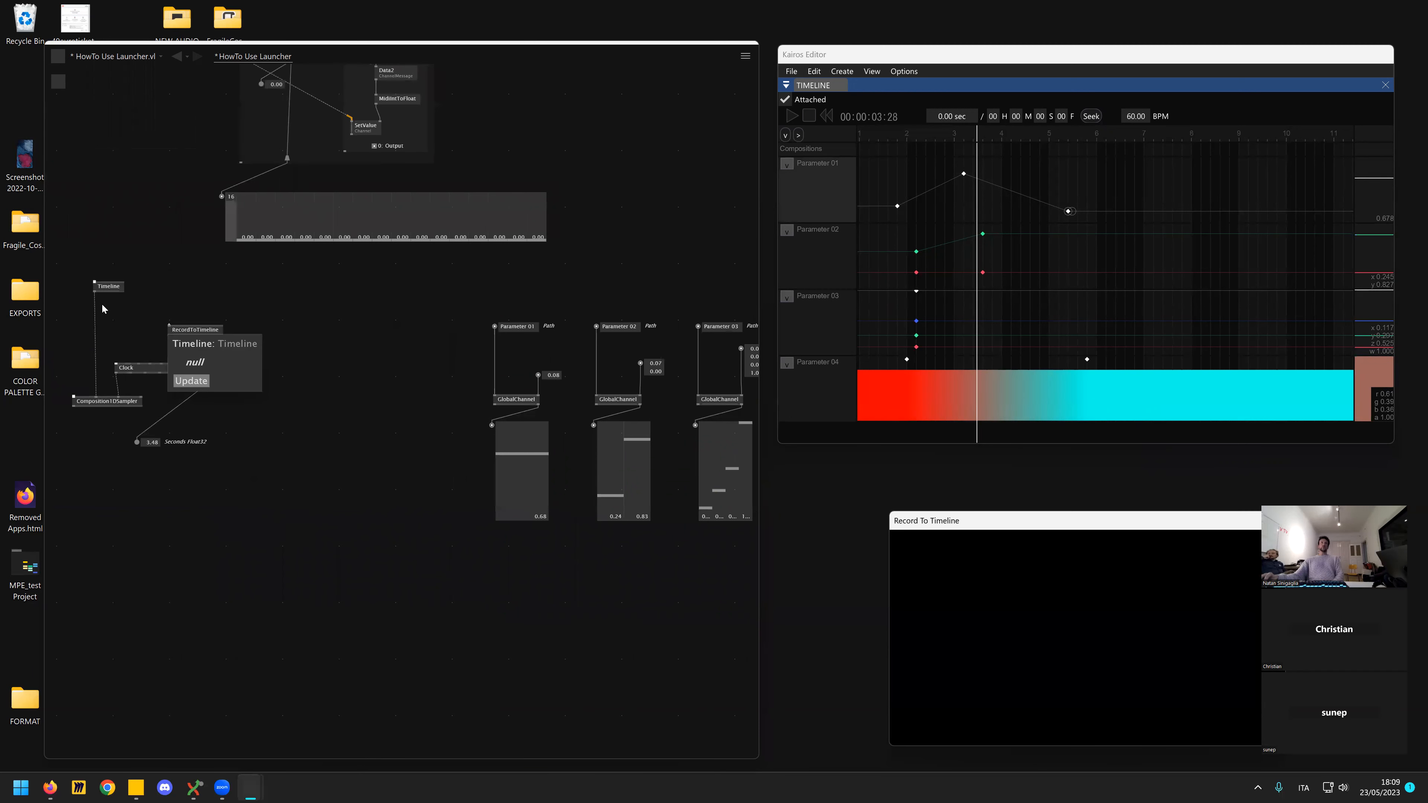
pyautogui.click(95, 292)
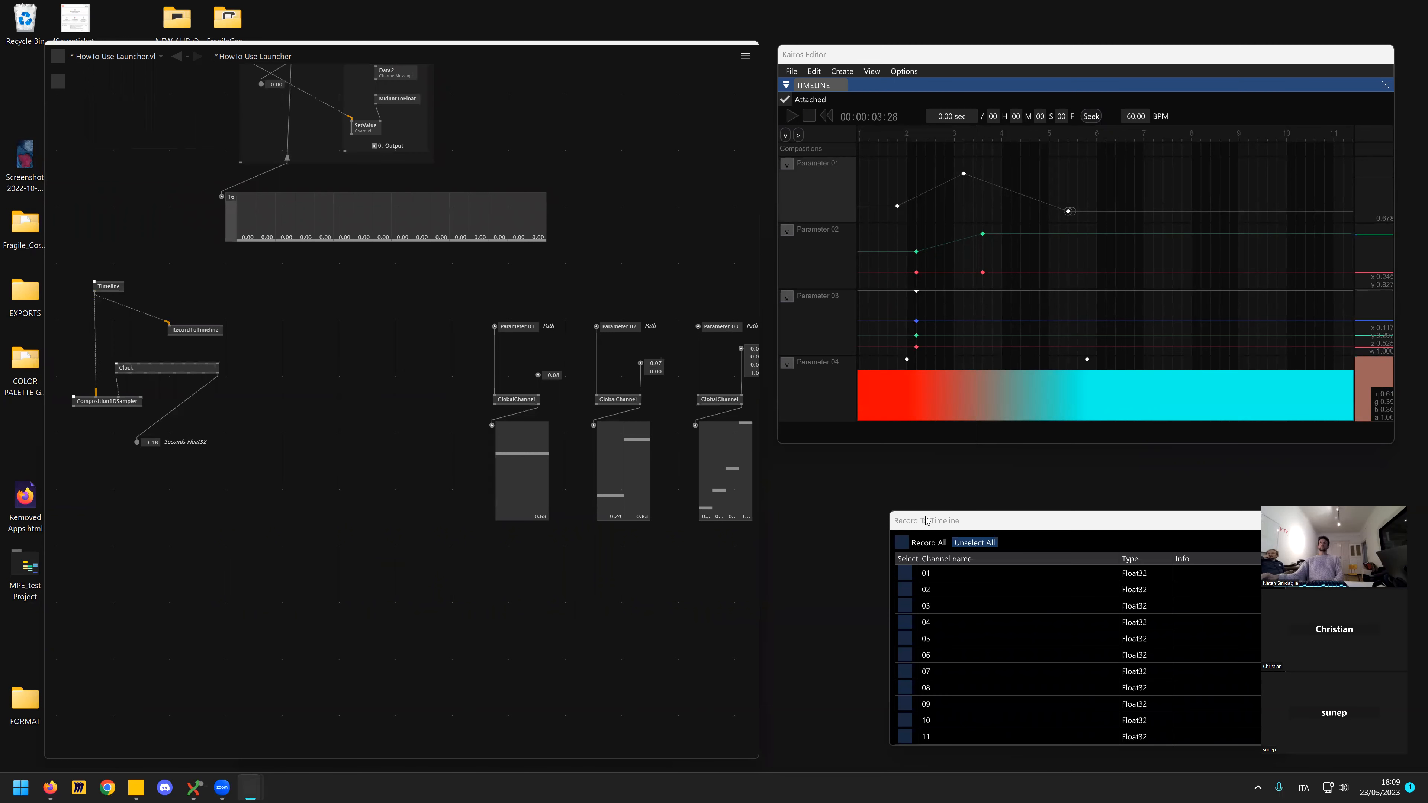
# - Enlarge the Record To Timeline window, place it below the timeline tracks, and bring all four parameter channels into view in the patch
pyautogui.moveTo(927, 521); pyautogui.dragTo(817, 456)
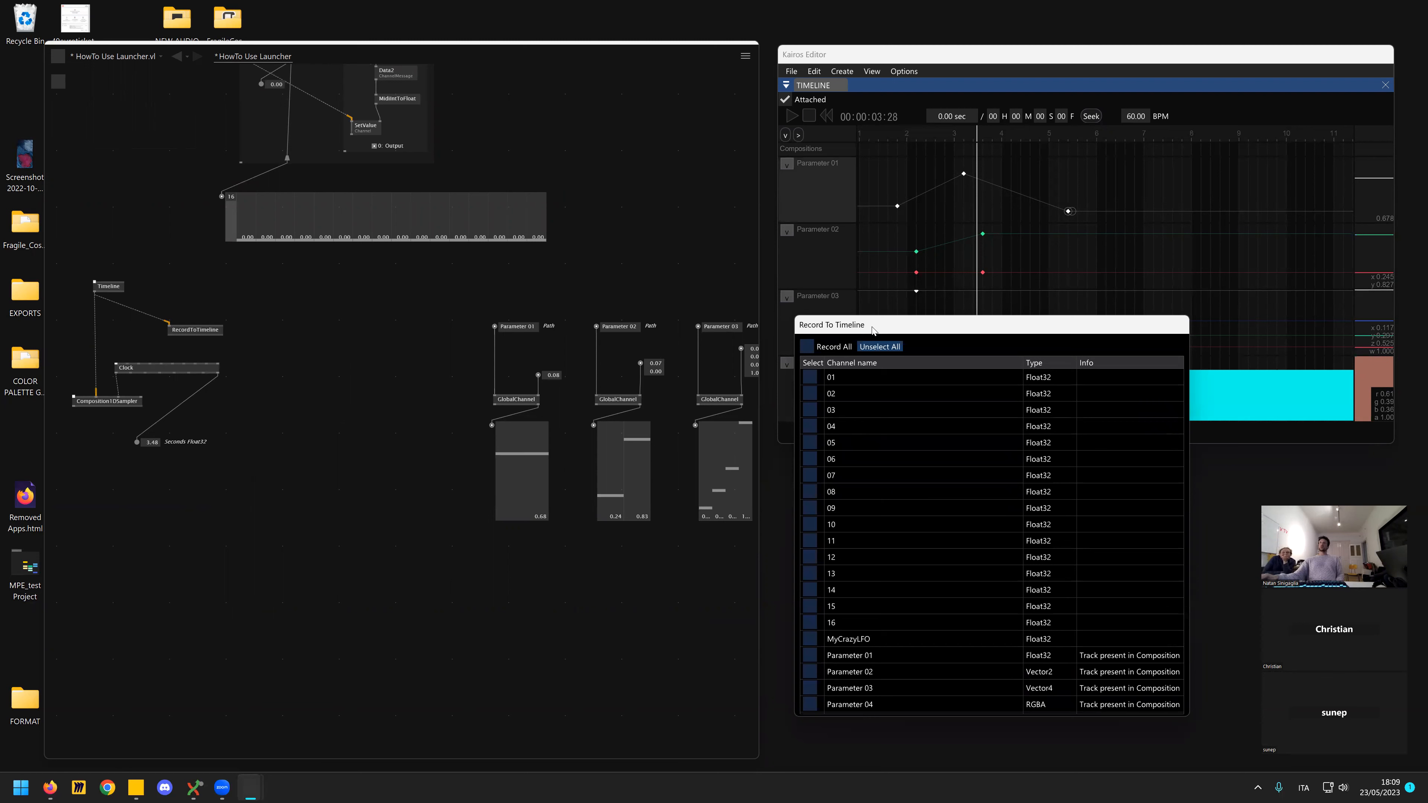
pyautogui.moveTo(873, 329); pyautogui.dragTo(872, 307)
pyautogui.moveTo(599, 576); pyautogui.dragTo(434, 556)
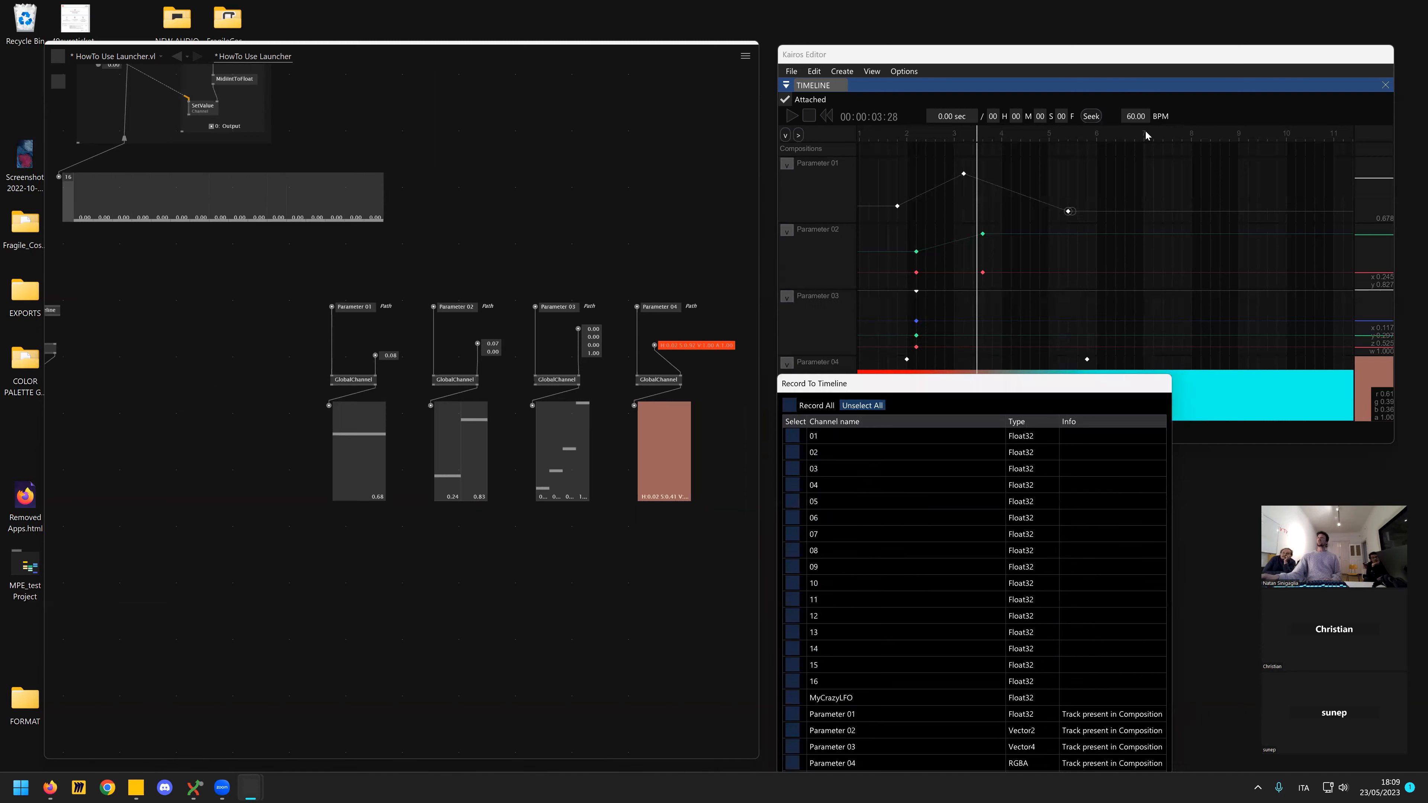
# - Move the playhead to 00:00:07:22 and select Parameter 01, 02, 03 and 04 as the channels to record
pyautogui.click(1166, 132)
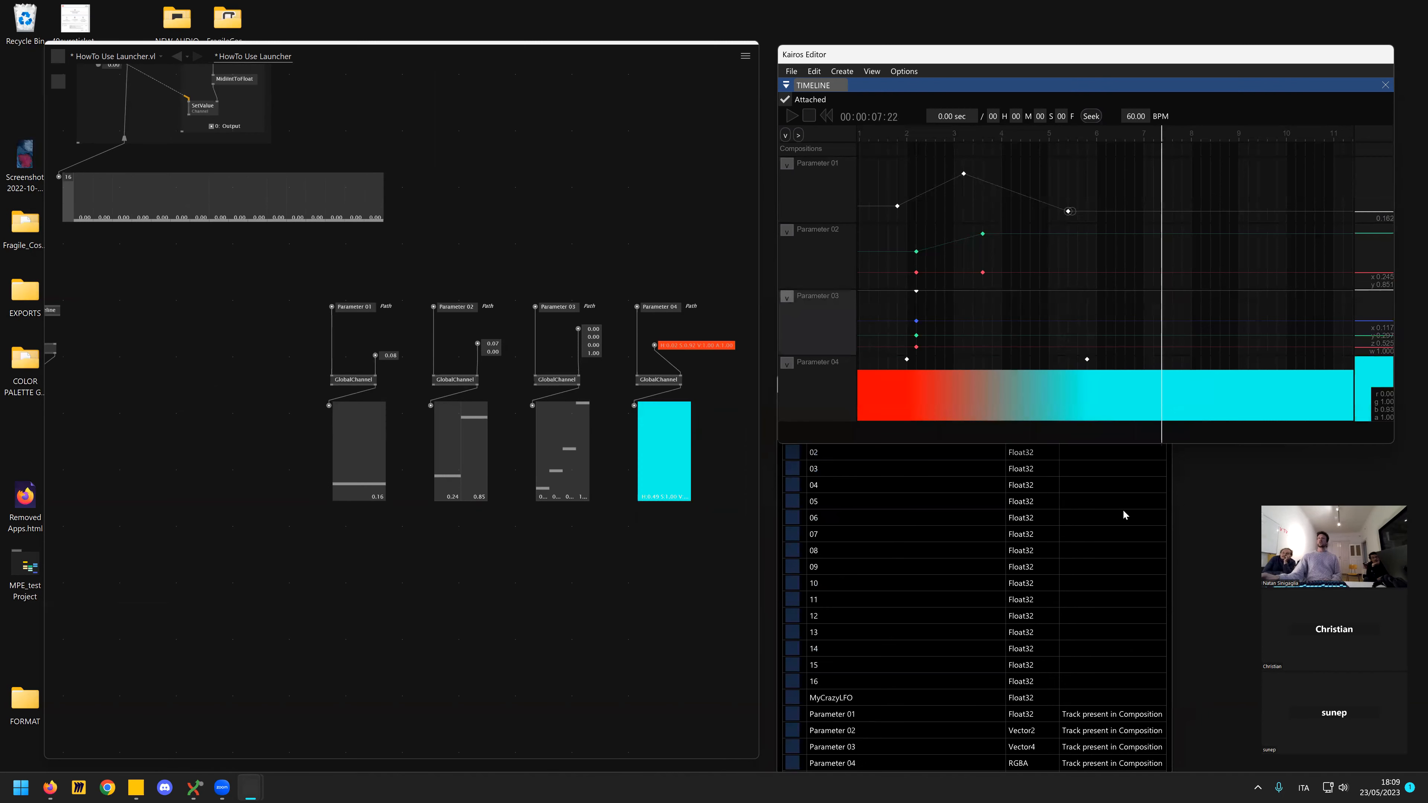
pyautogui.scroll(-2, 809, 684)
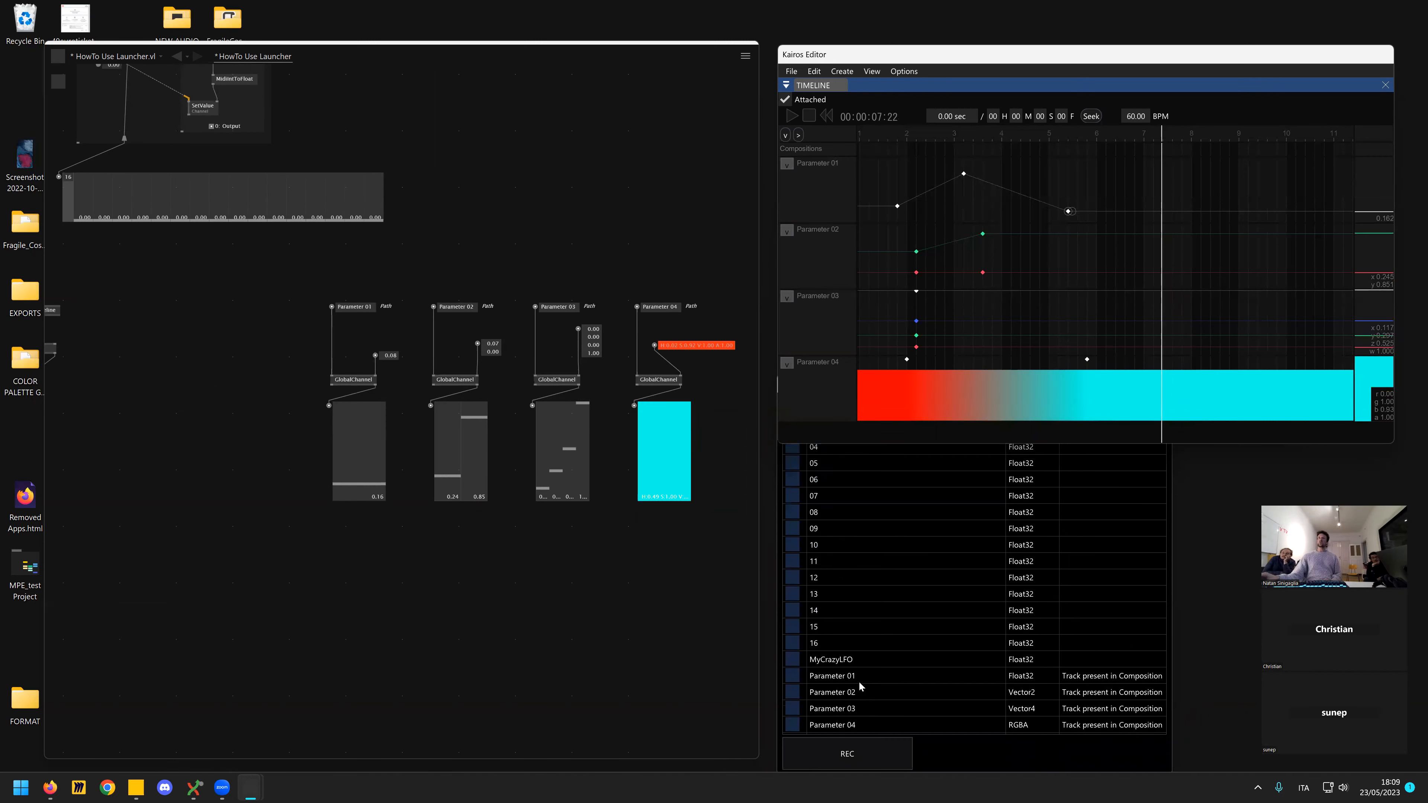
pyautogui.click(793, 677)
pyautogui.click(795, 693)
pyautogui.click(793, 726)
pyautogui.click(793, 709)
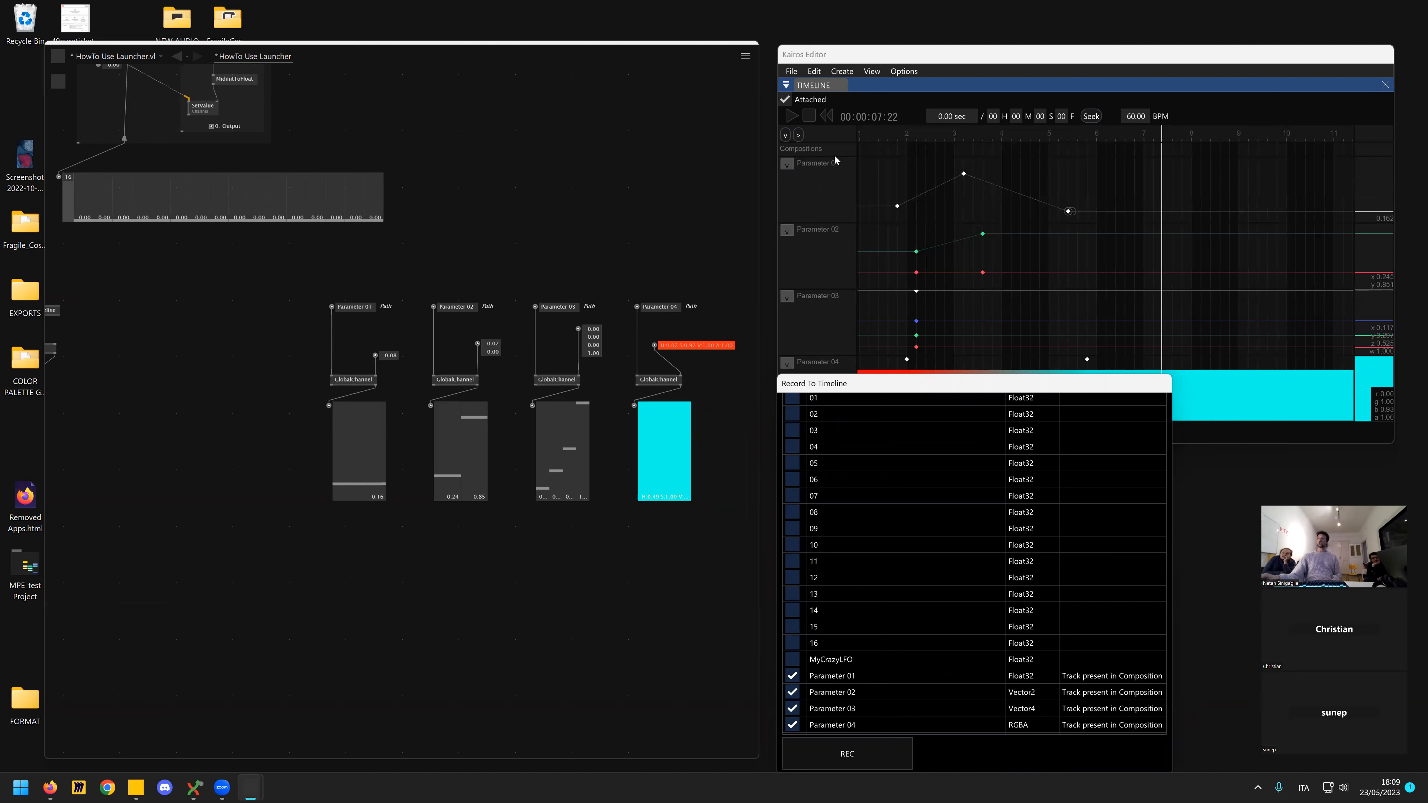
# - Start recording the selected channels and move the playhead to 00:00:07:51
pyautogui.scroll(-1, 851, 298)
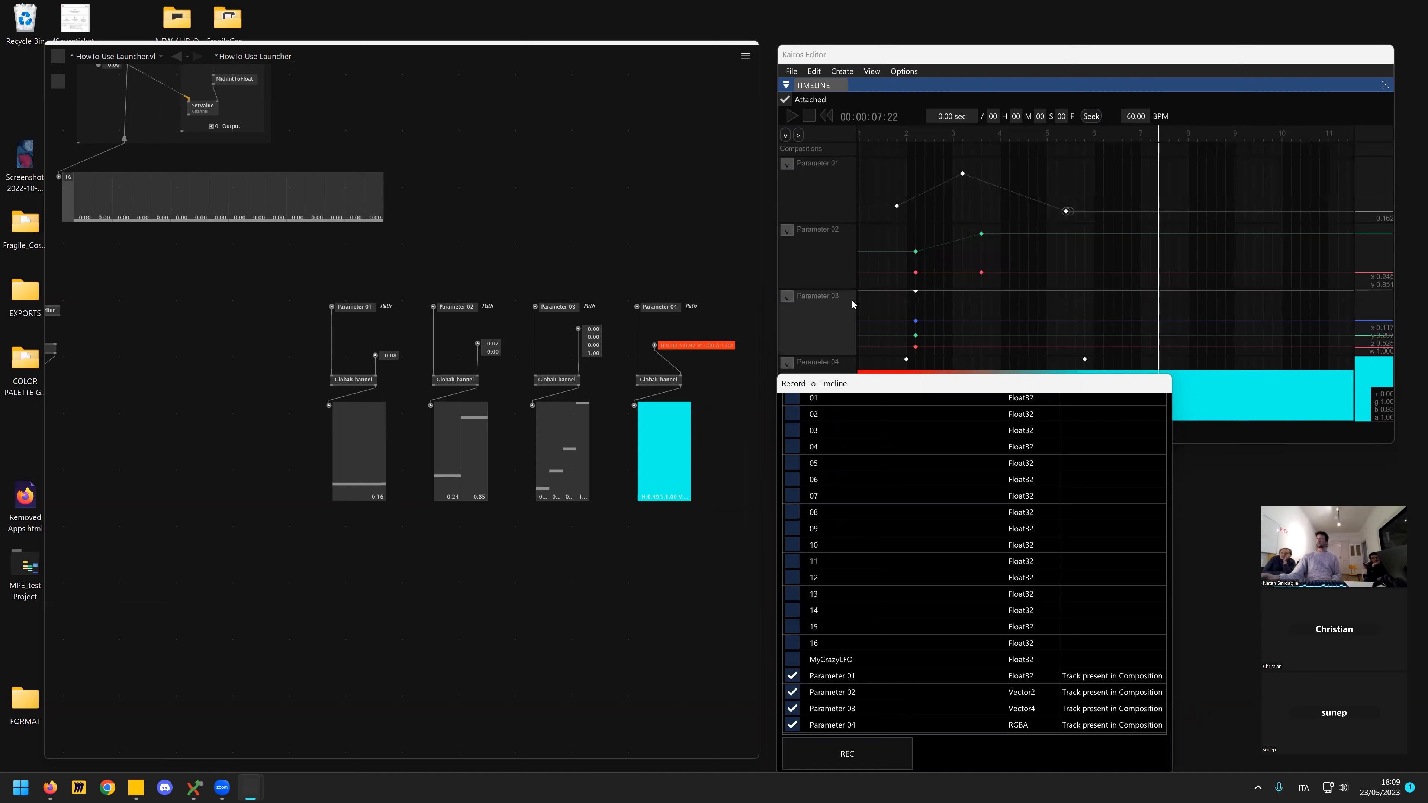
pyautogui.scroll(1, 854, 685)
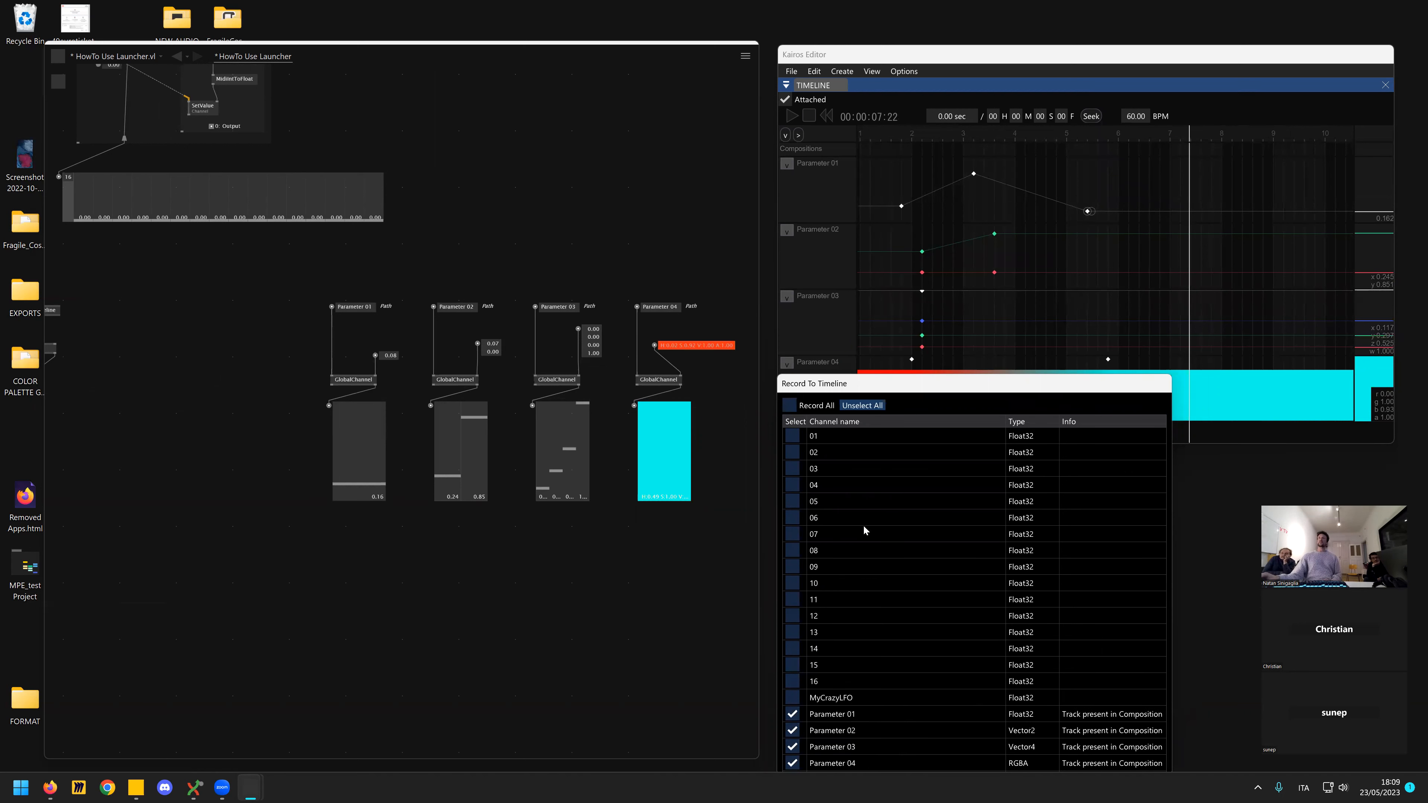
pyautogui.scroll(-1, 879, 508)
pyautogui.click(877, 746)
pyautogui.click(1181, 132)
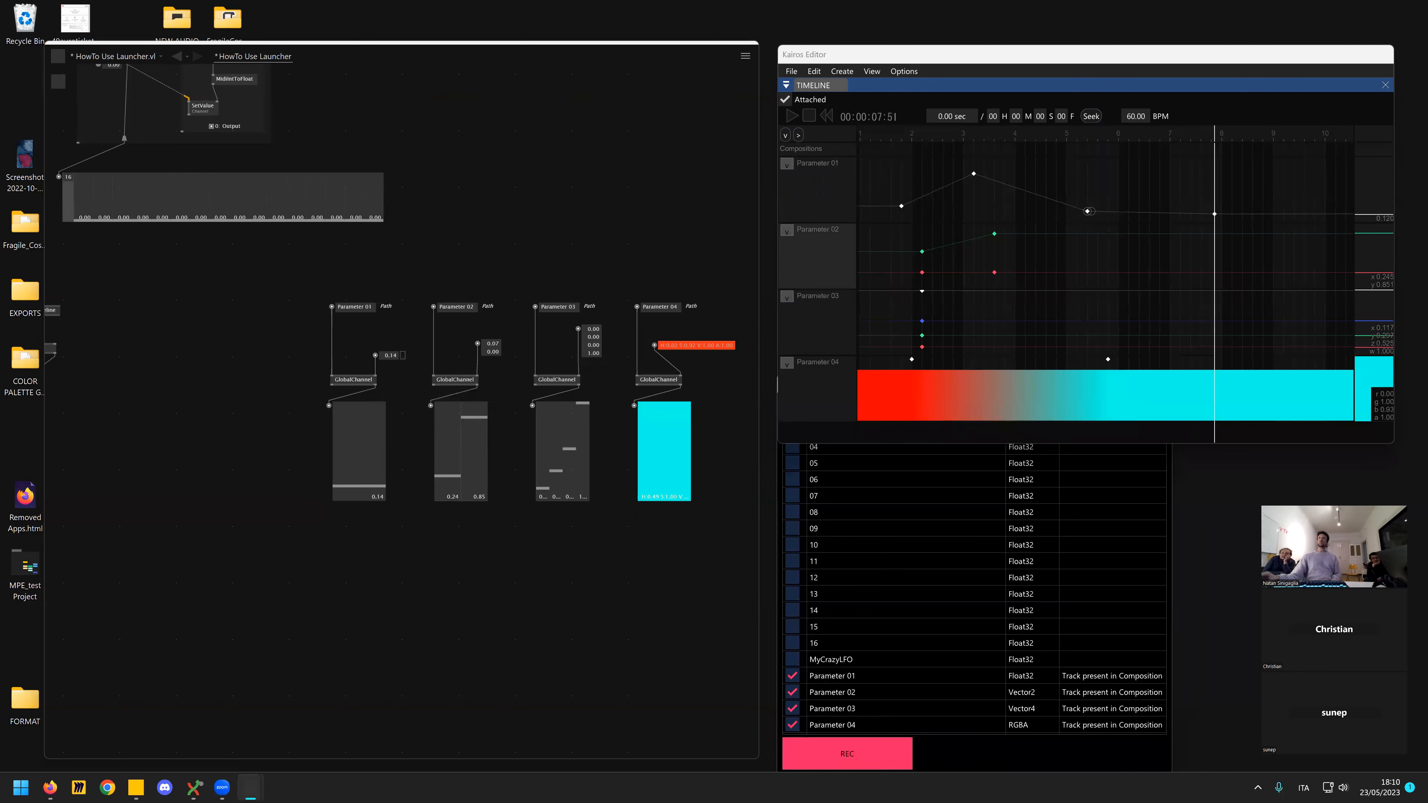
# - Record keyframes at 00:00:07:51 by setting Parameter 01 to 0.82, Parameter 02 to 0.50 and 0.18, and Parameter 04 to yellow
pyautogui.moveTo(396, 359)
pyautogui.mouseDown()
pyautogui.moveTo(397, 325)
pyautogui.moveTo(402, 347)
pyautogui.mouseUp()
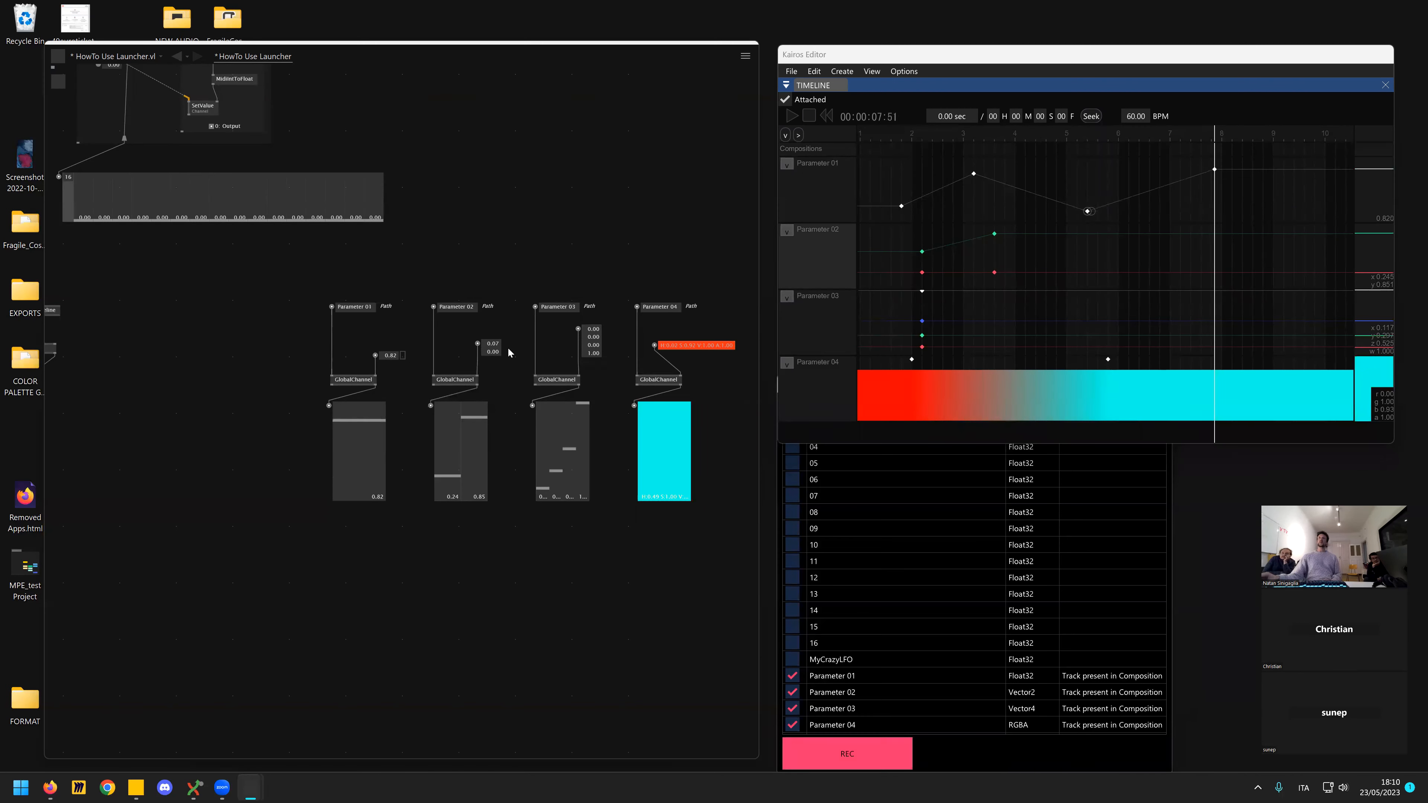
pyautogui.moveTo(492, 344); pyautogui.dragTo(492, 319)
pyautogui.moveTo(492, 352); pyautogui.dragTo(492, 341)
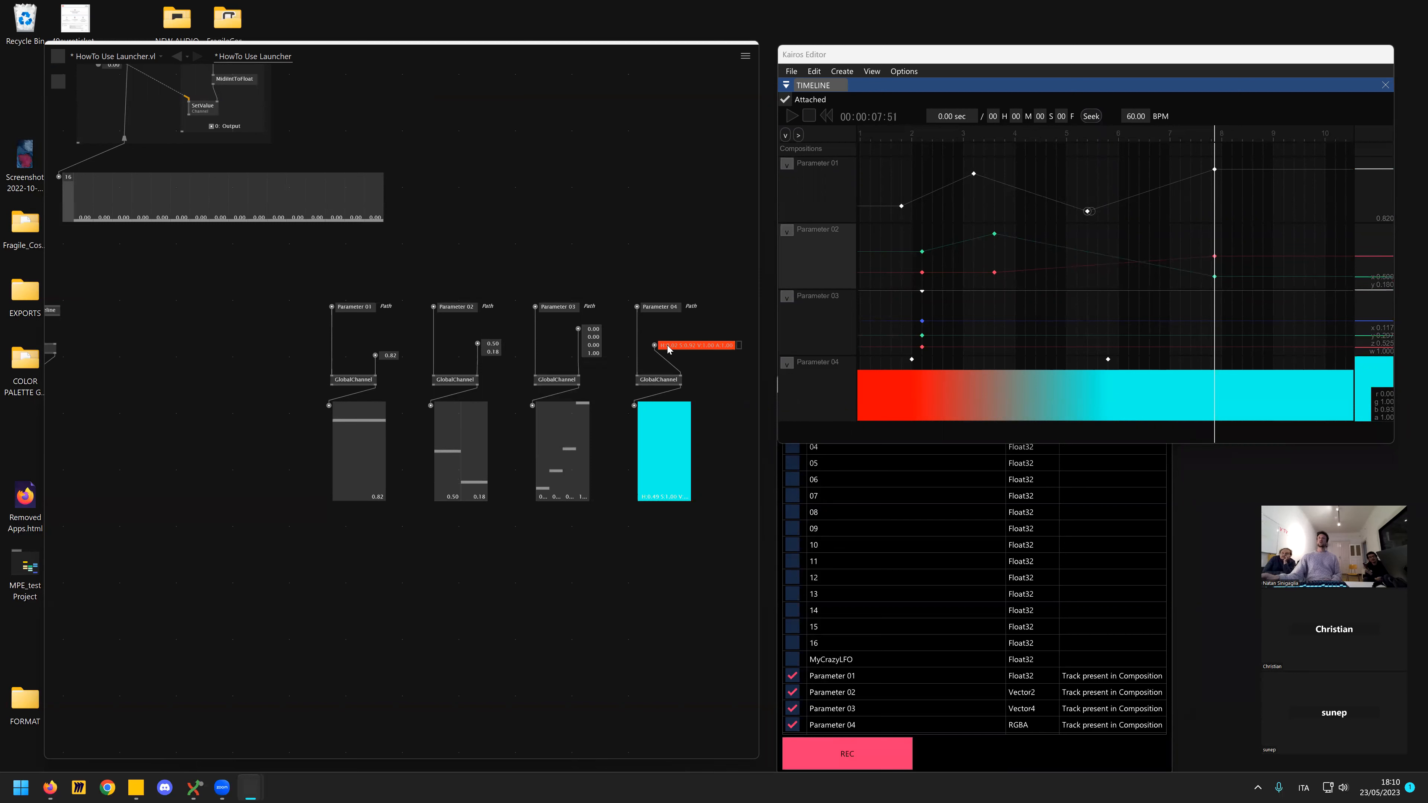
pyautogui.moveTo(668, 345); pyautogui.dragTo(668, 324)
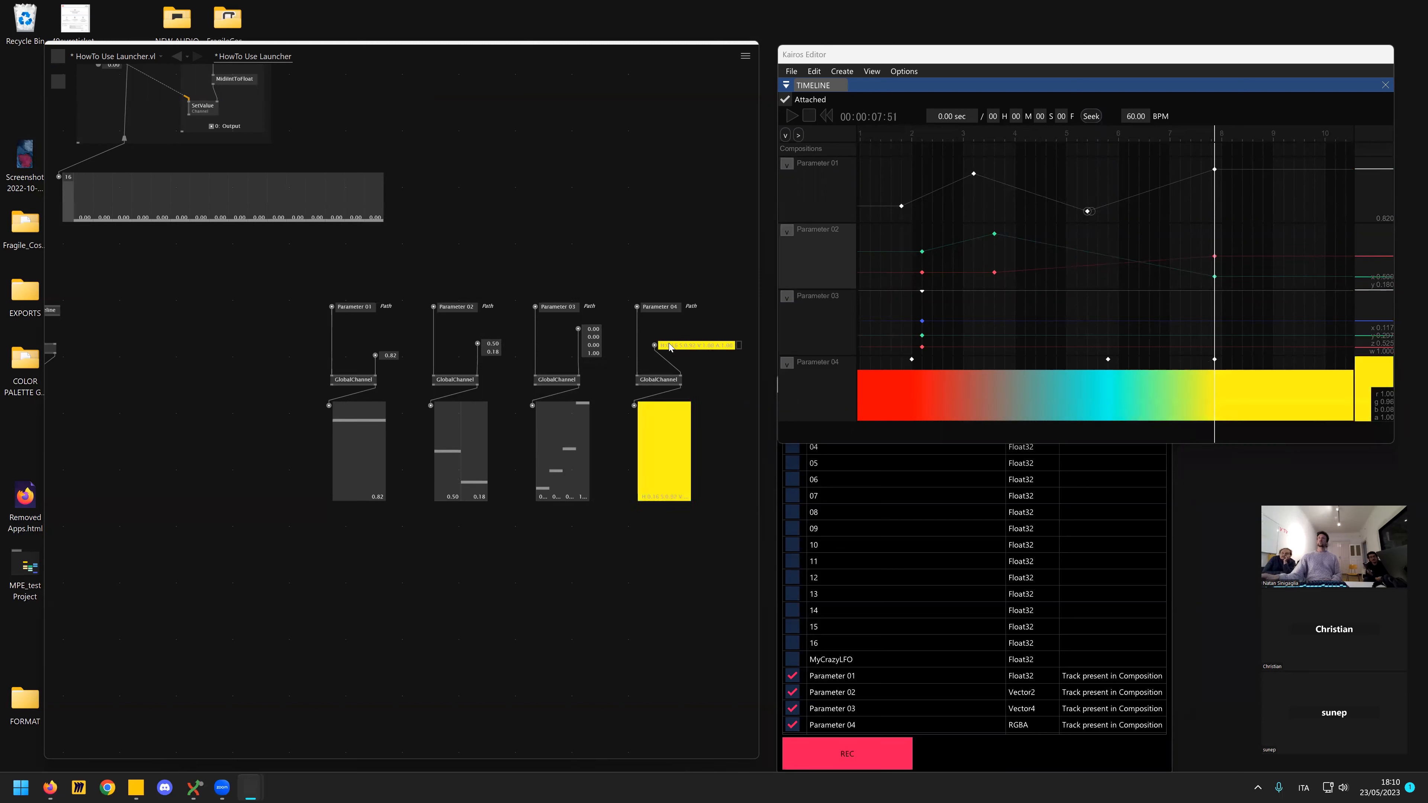
# - Record keyframes at 00:00:09:16 by setting Parameter 04 to magenta and Parameter 01 to 0.22
pyautogui.click(1288, 138)
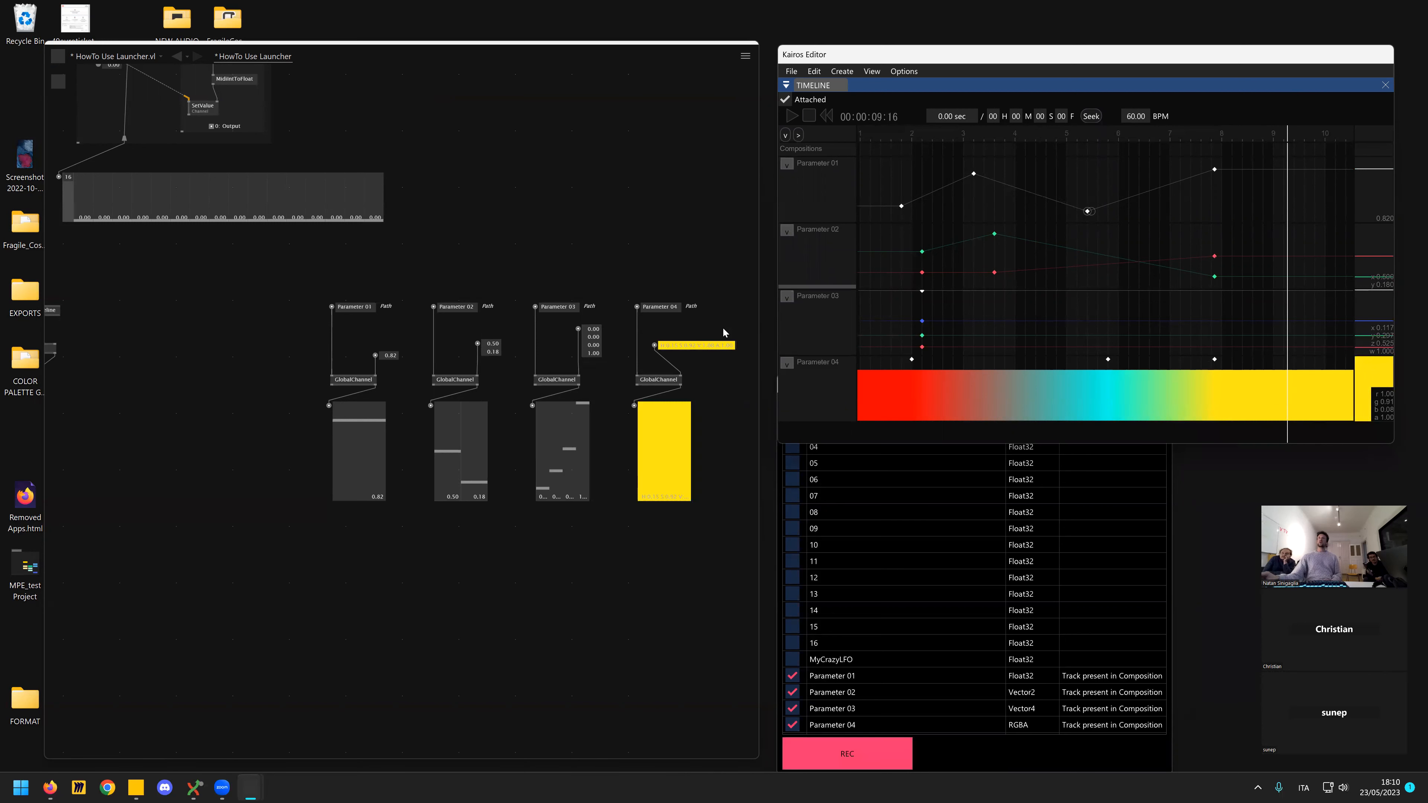
pyautogui.moveTo(696, 345); pyautogui.dragTo(695, 315)
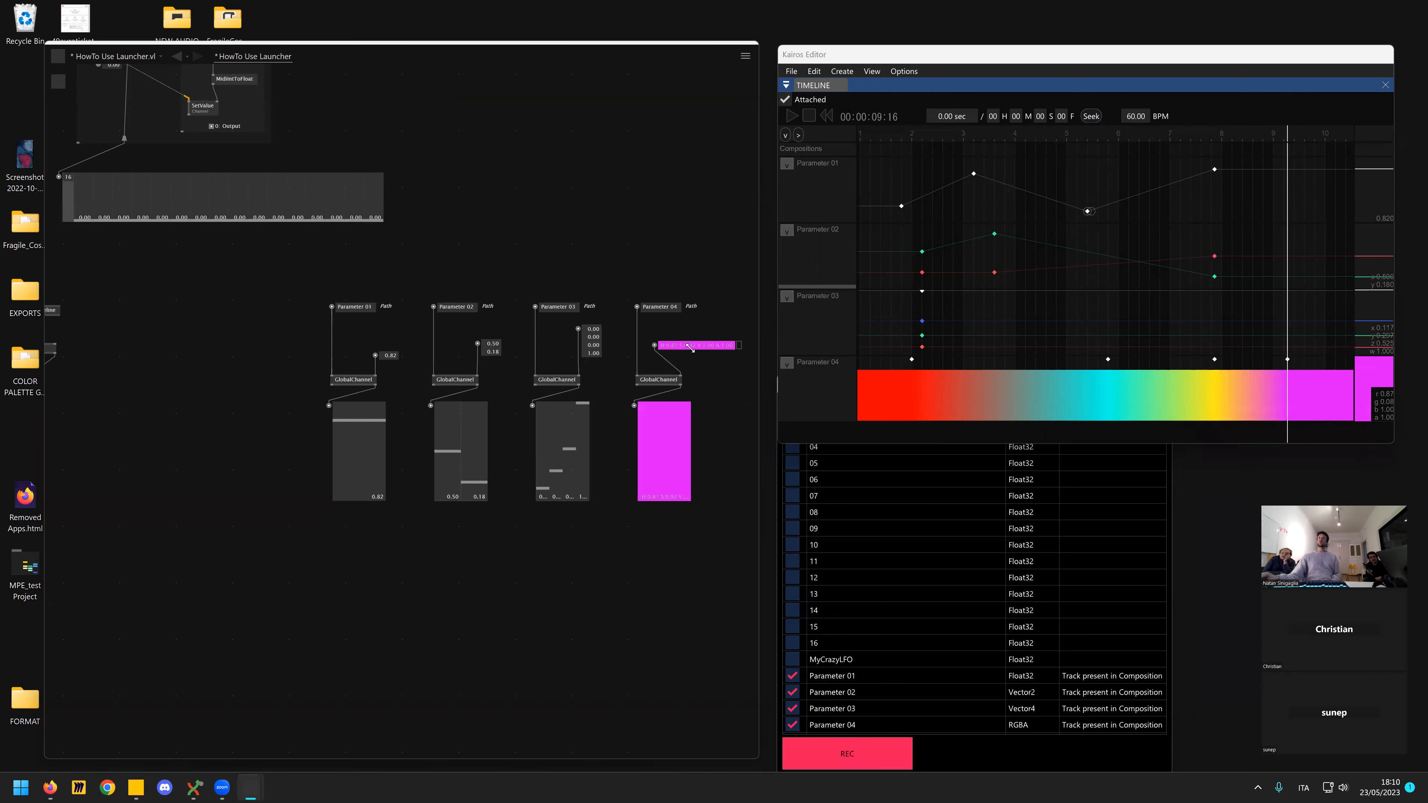
pyautogui.moveTo(390, 354); pyautogui.dragTo(390, 401)
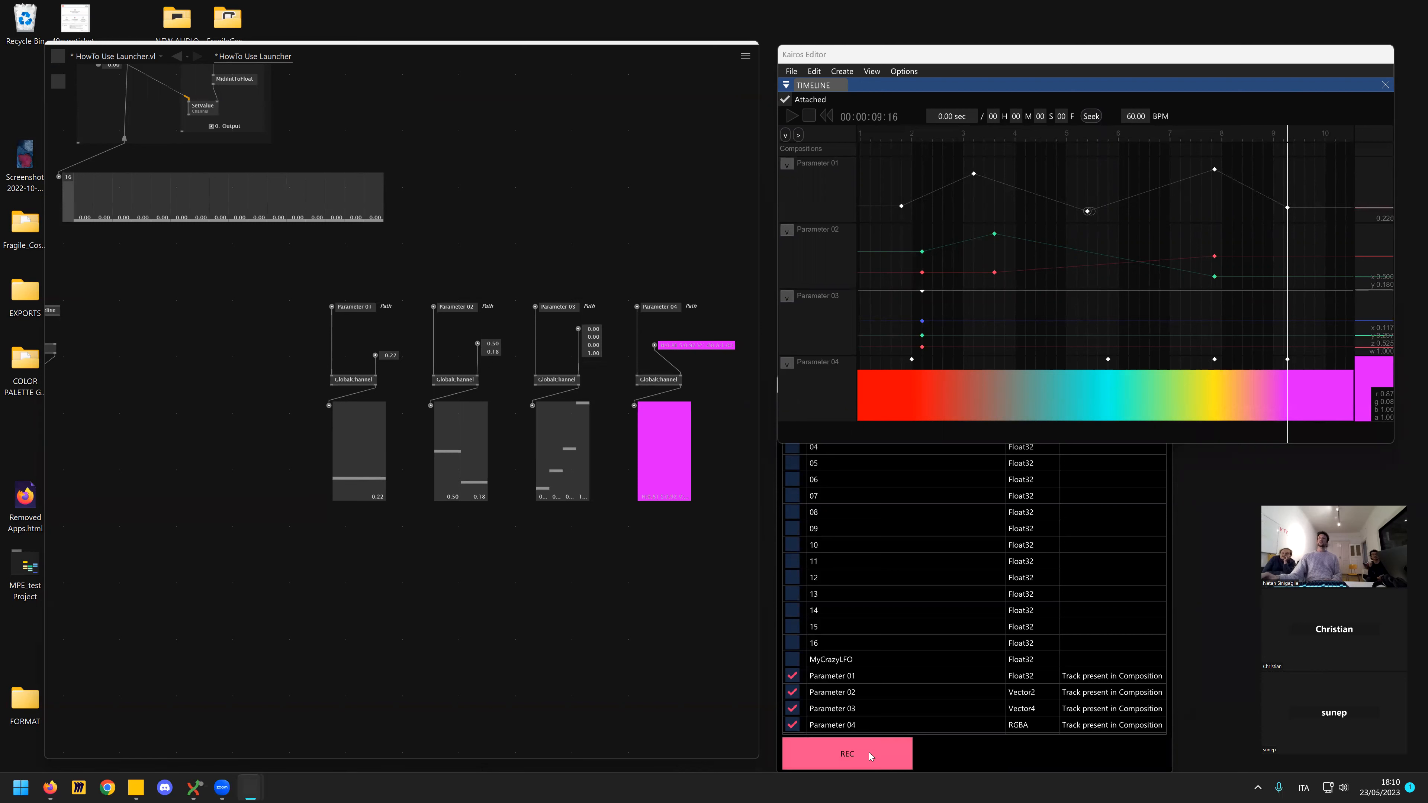
# - Stop recording and scrub the playhead back to 00:00:02:57 to review the recorded keyframes
pyautogui.click(900, 748)
pyautogui.moveTo(1211, 127); pyautogui.dragTo(961, 150)
pyautogui.click(1027, 741)
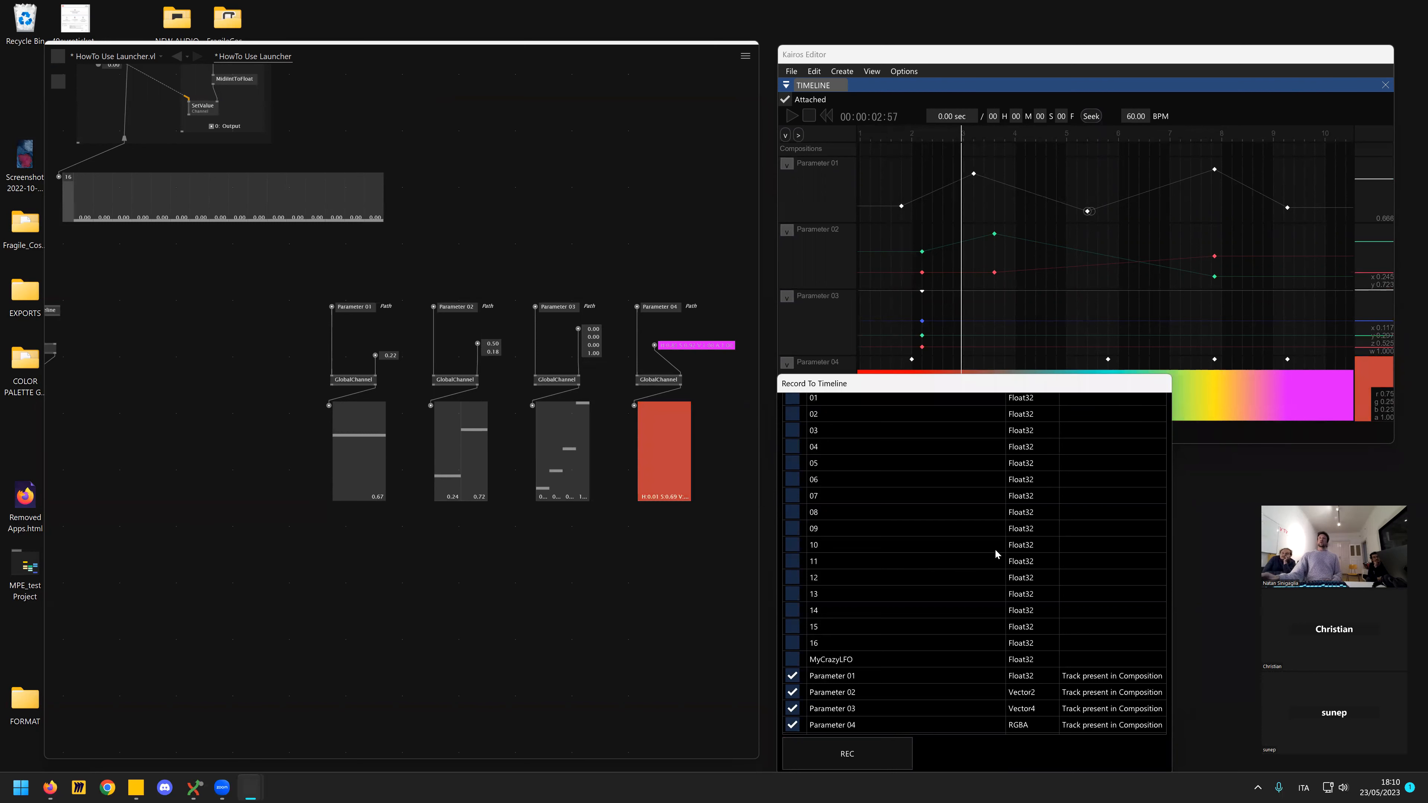
pyautogui.click(918, 293)
pyautogui.scroll(-2, 868, 248)
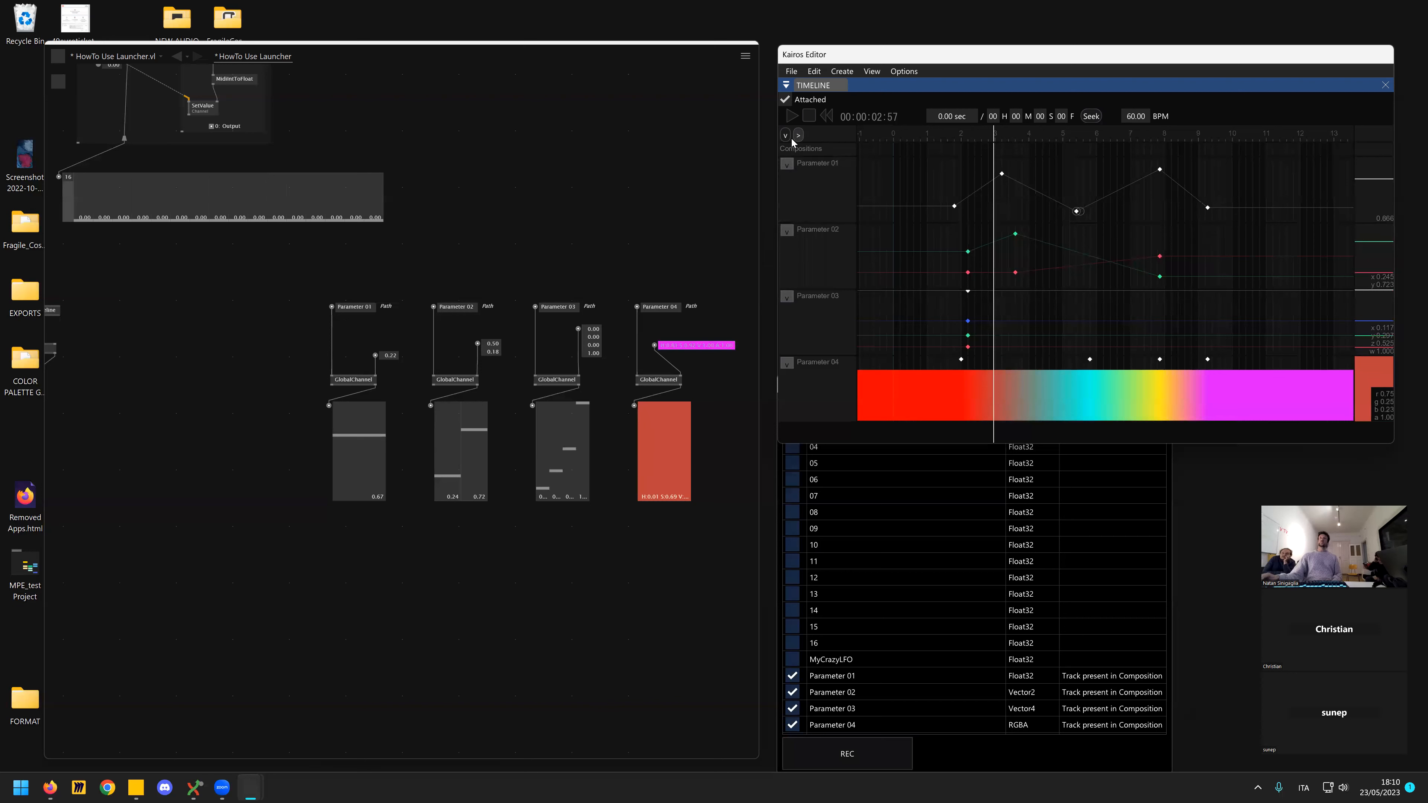
# - Collapse the Parameter 01, Parameter 02 and Parameter 03 tracks in the timeline
pyautogui.click(787, 164)
pyautogui.click(786, 179)
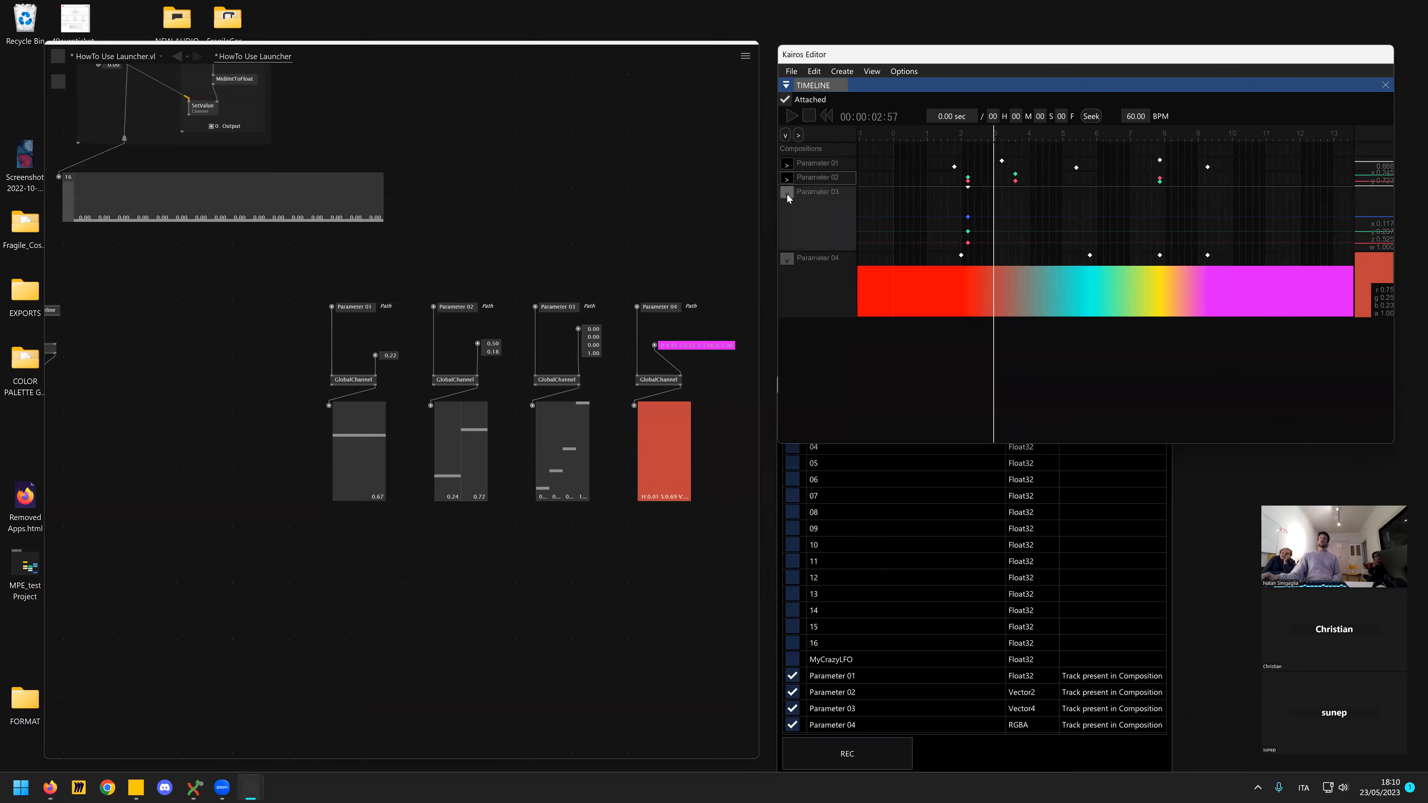
pyautogui.click(787, 193)
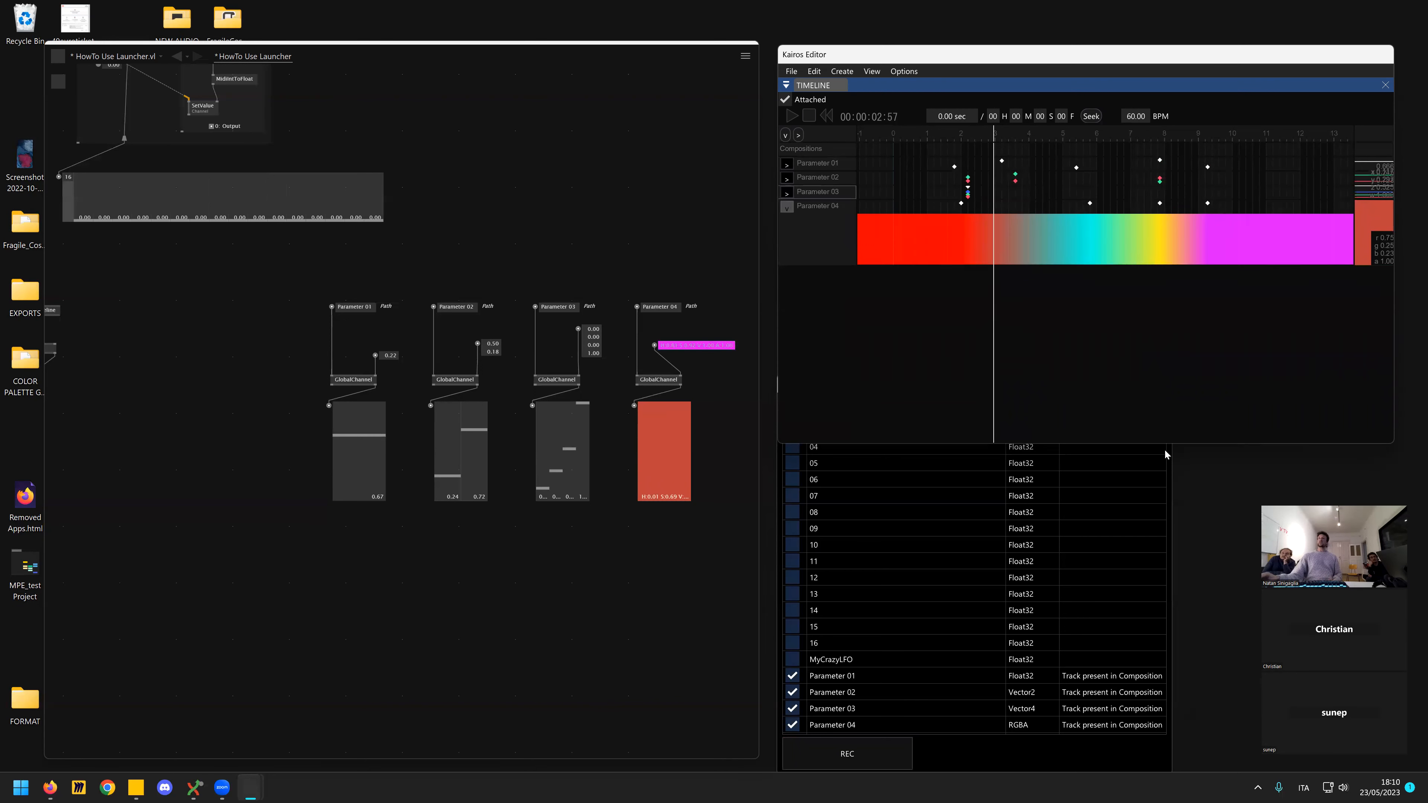
# - Examine the recordable channel list and the output values of the MIDI ForEach region
pyautogui.click(895, 492)
pyautogui.scroll(-1, 886, 441)
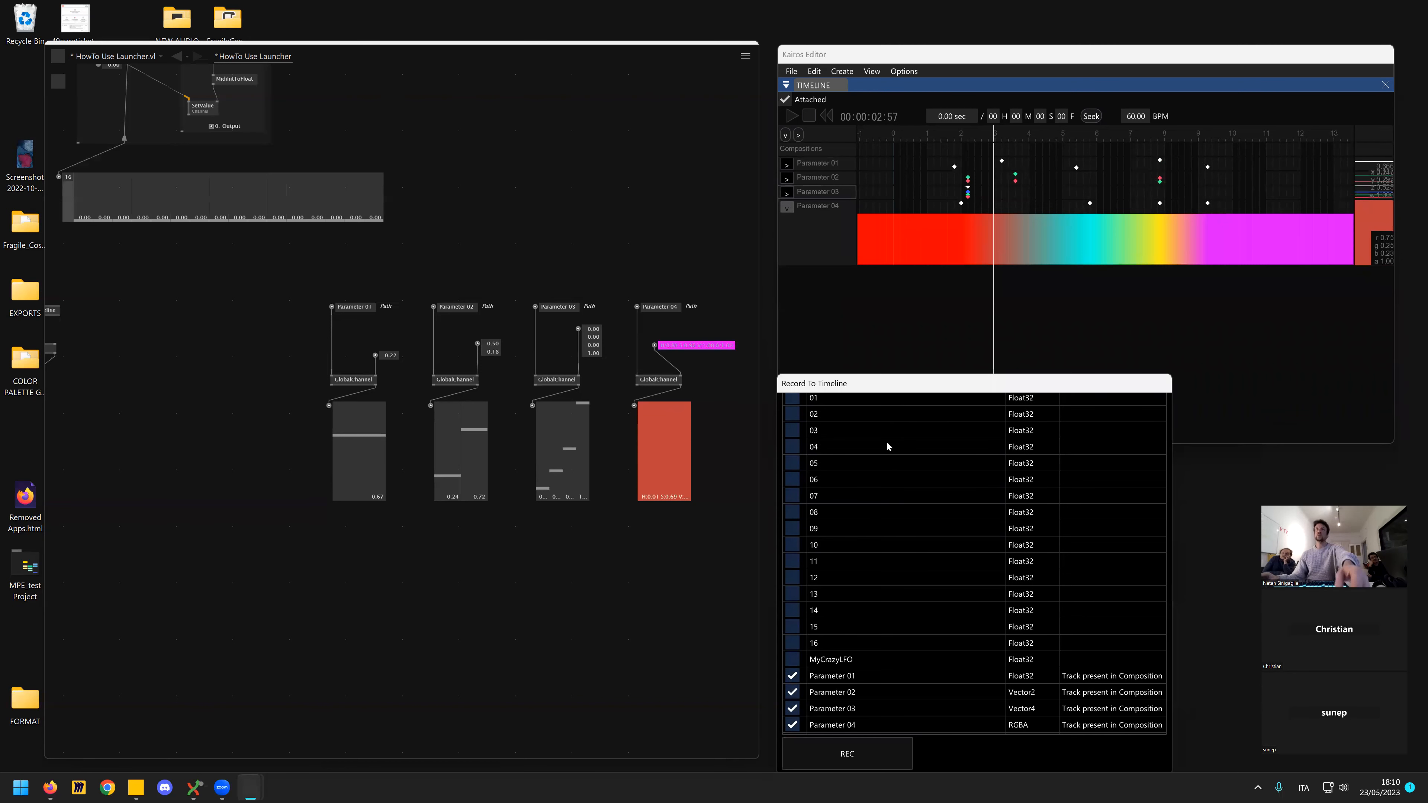
pyautogui.scroll(-4, 605, 360)
pyautogui.scroll(4, 578, 353)
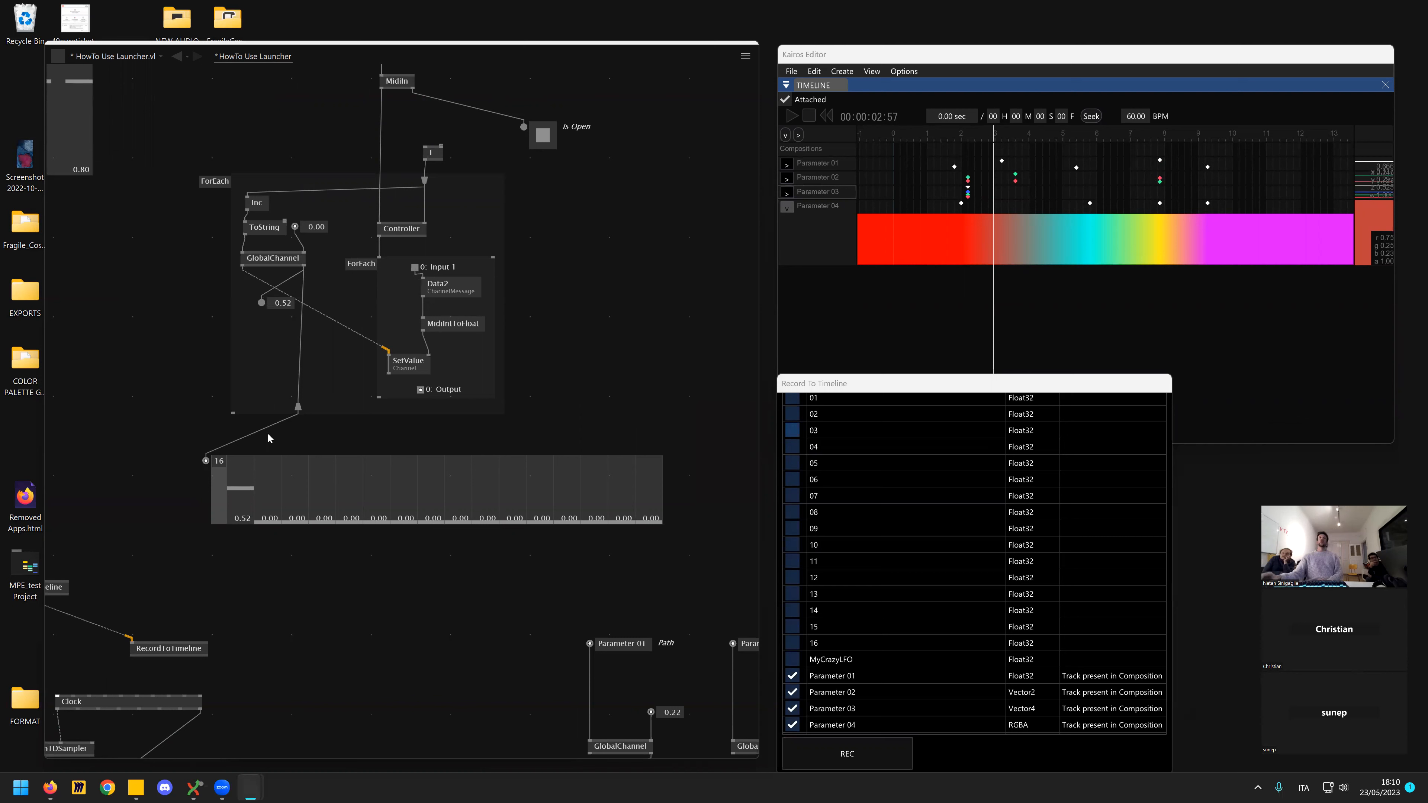
pyautogui.moveTo(300, 408)
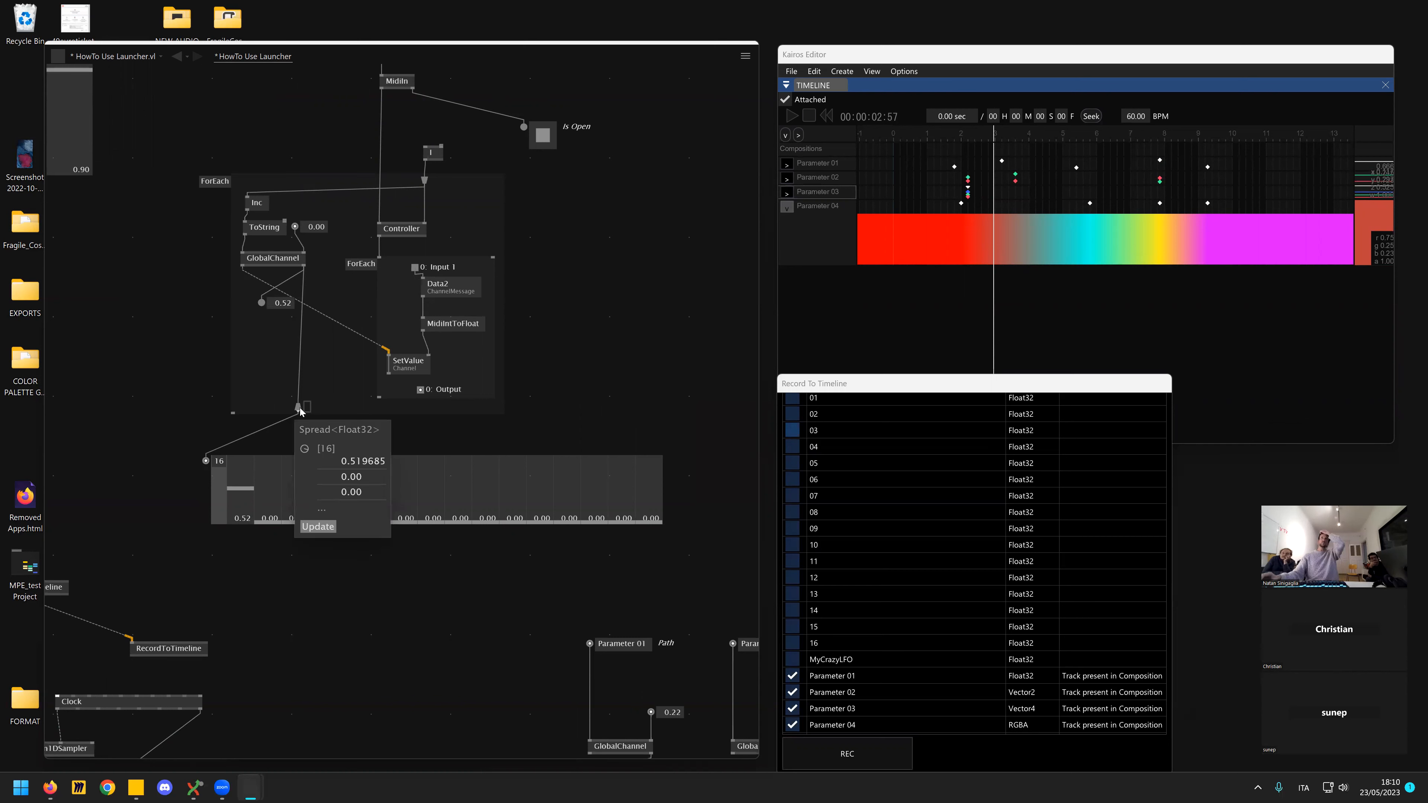
# - Expand the Parameter 01 track and move its fourth keyframe to about 8.4 seconds
pyautogui.click(787, 165)
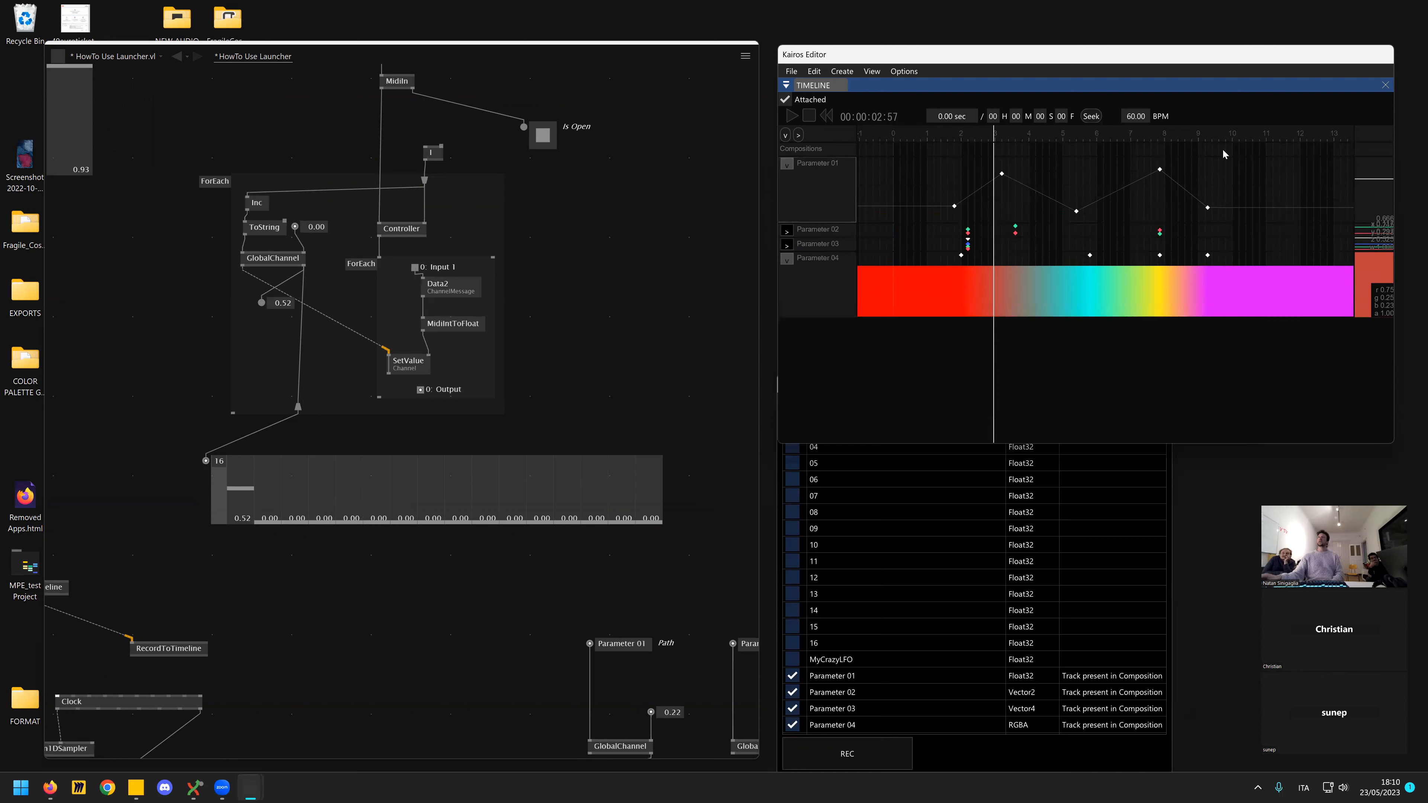
pyautogui.moveTo(1159, 169)
pyautogui.mouseDown()
pyautogui.moveTo(1178, 175)
pyautogui.moveTo(1151, 168)
pyautogui.mouseUp()
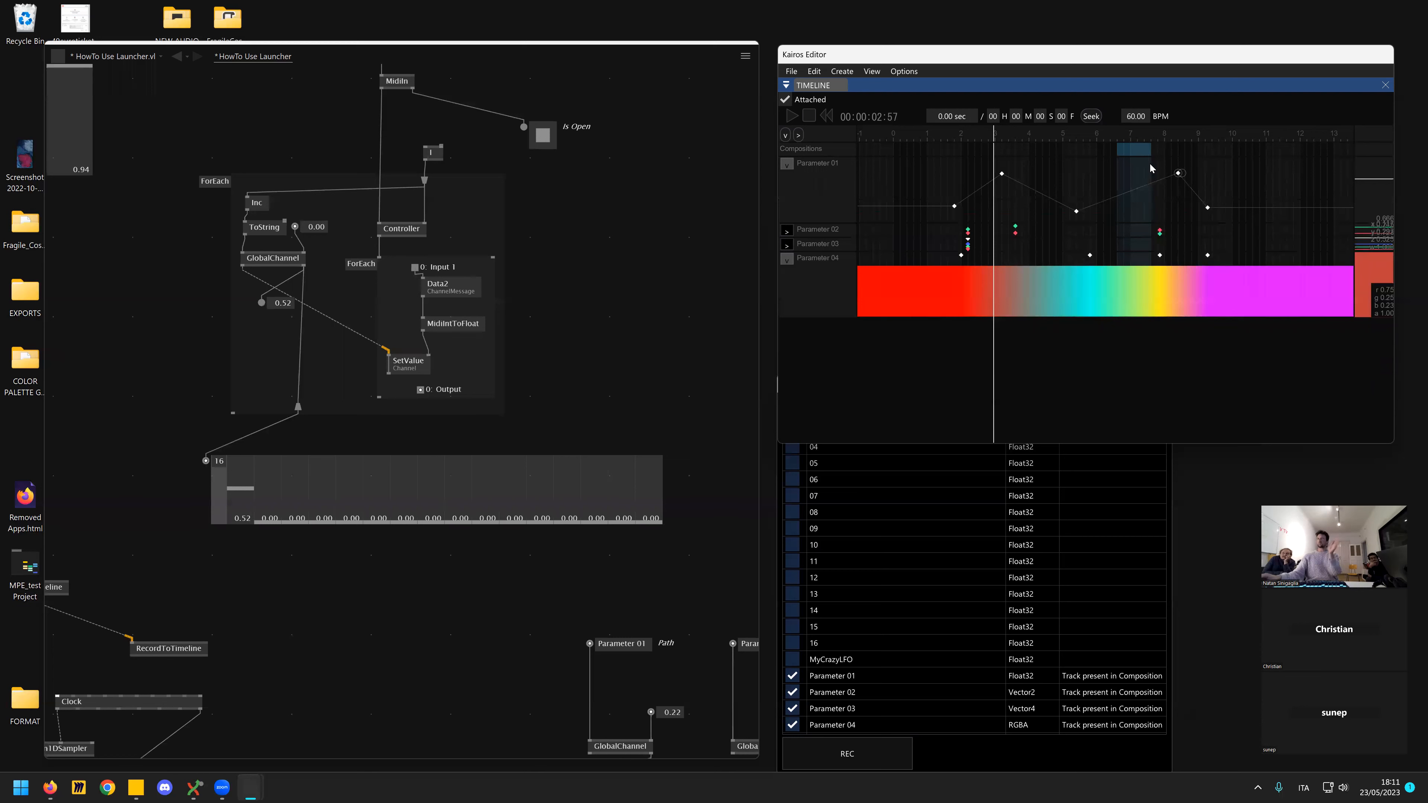
# - Try to create a Live Value keyframe at position 6.6 with duration 1 and input pin name 01
pyautogui.click(842, 74)
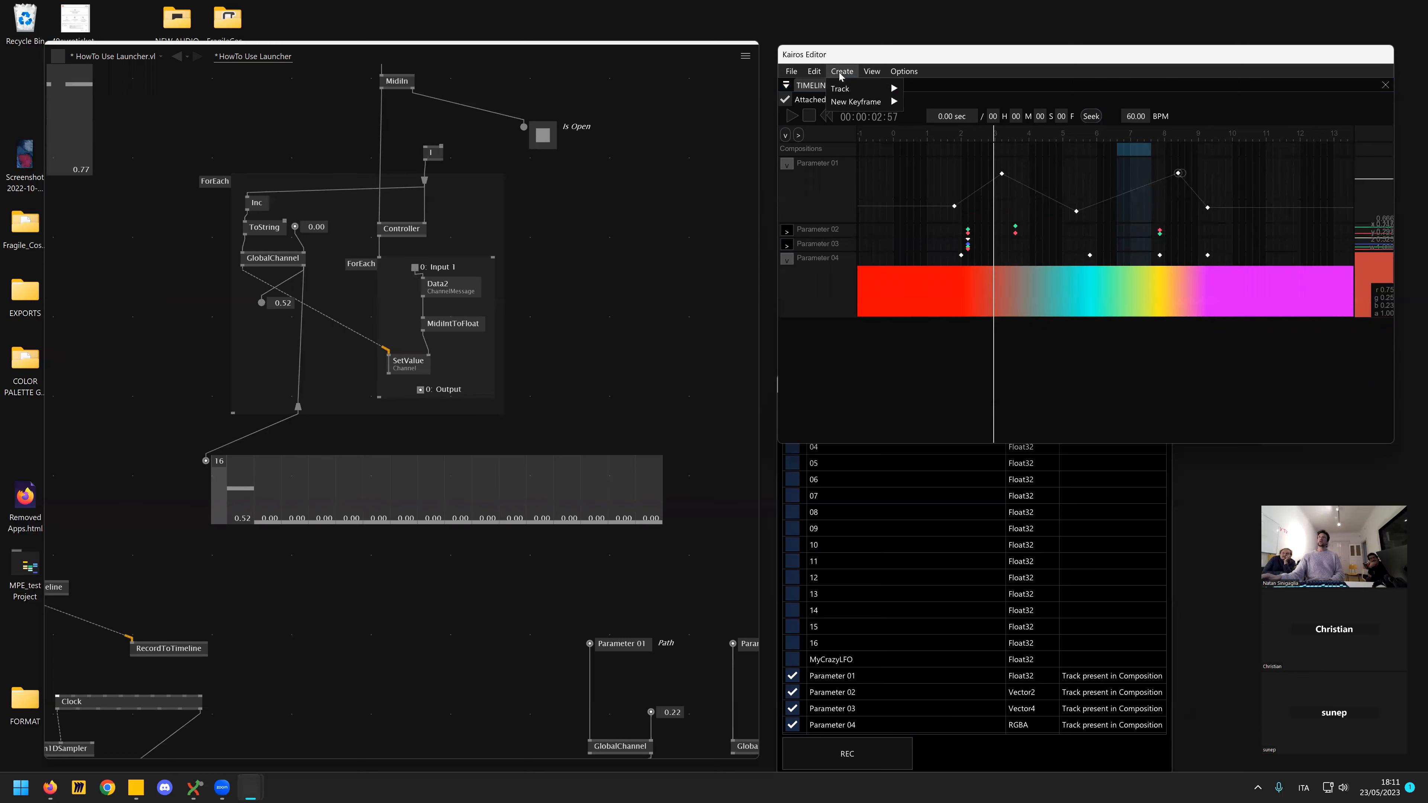
pyautogui.moveTo(857, 94)
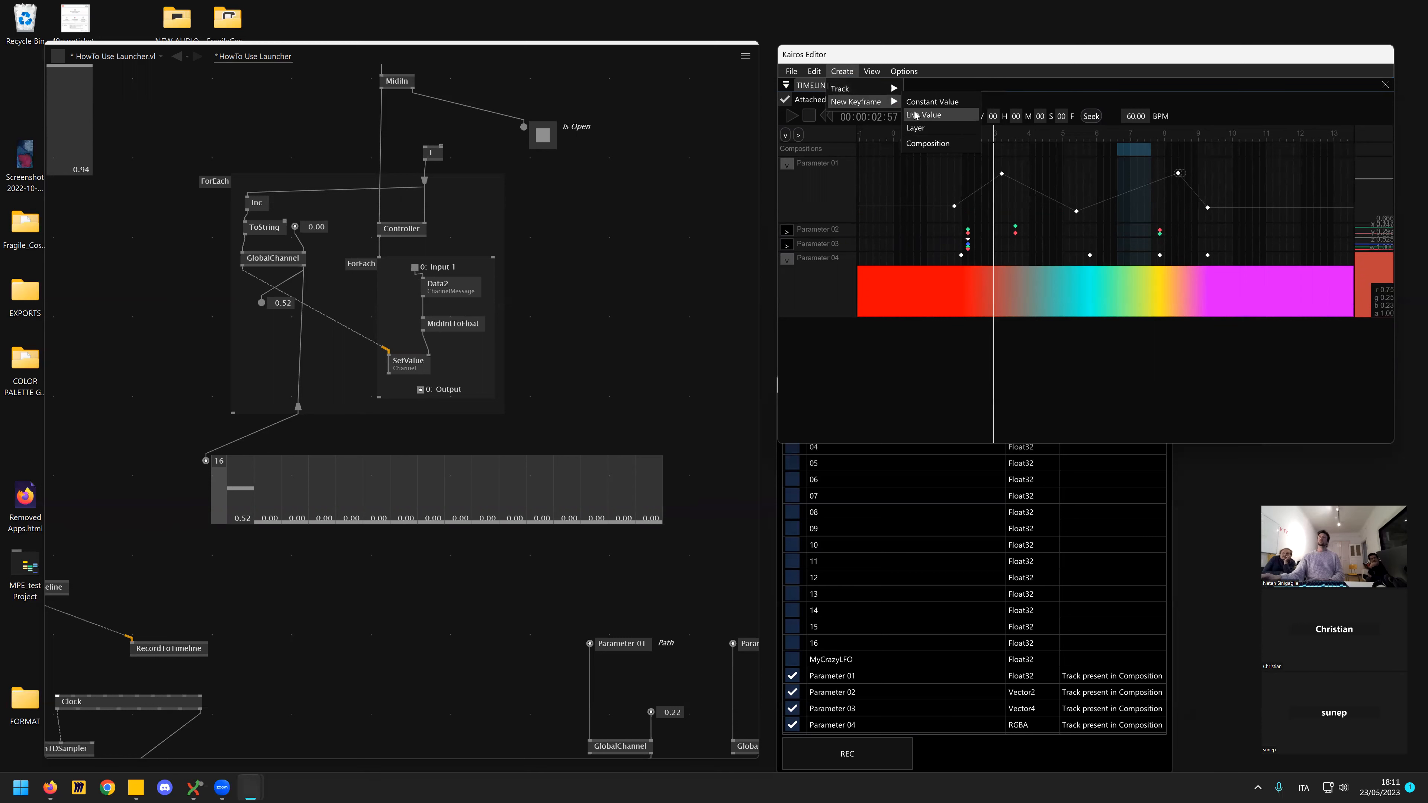
pyautogui.click(915, 116)
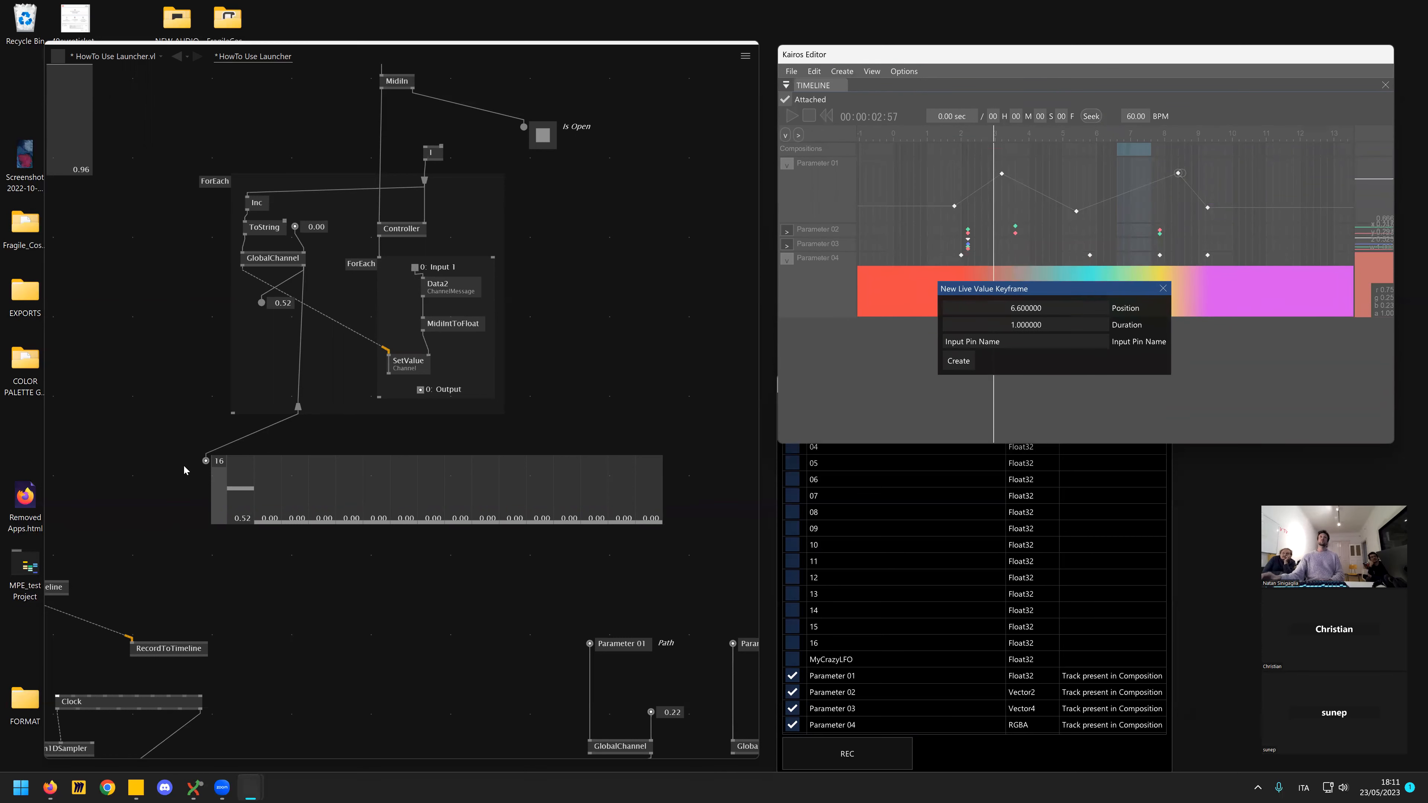
pyautogui.scroll(1, 824, 532)
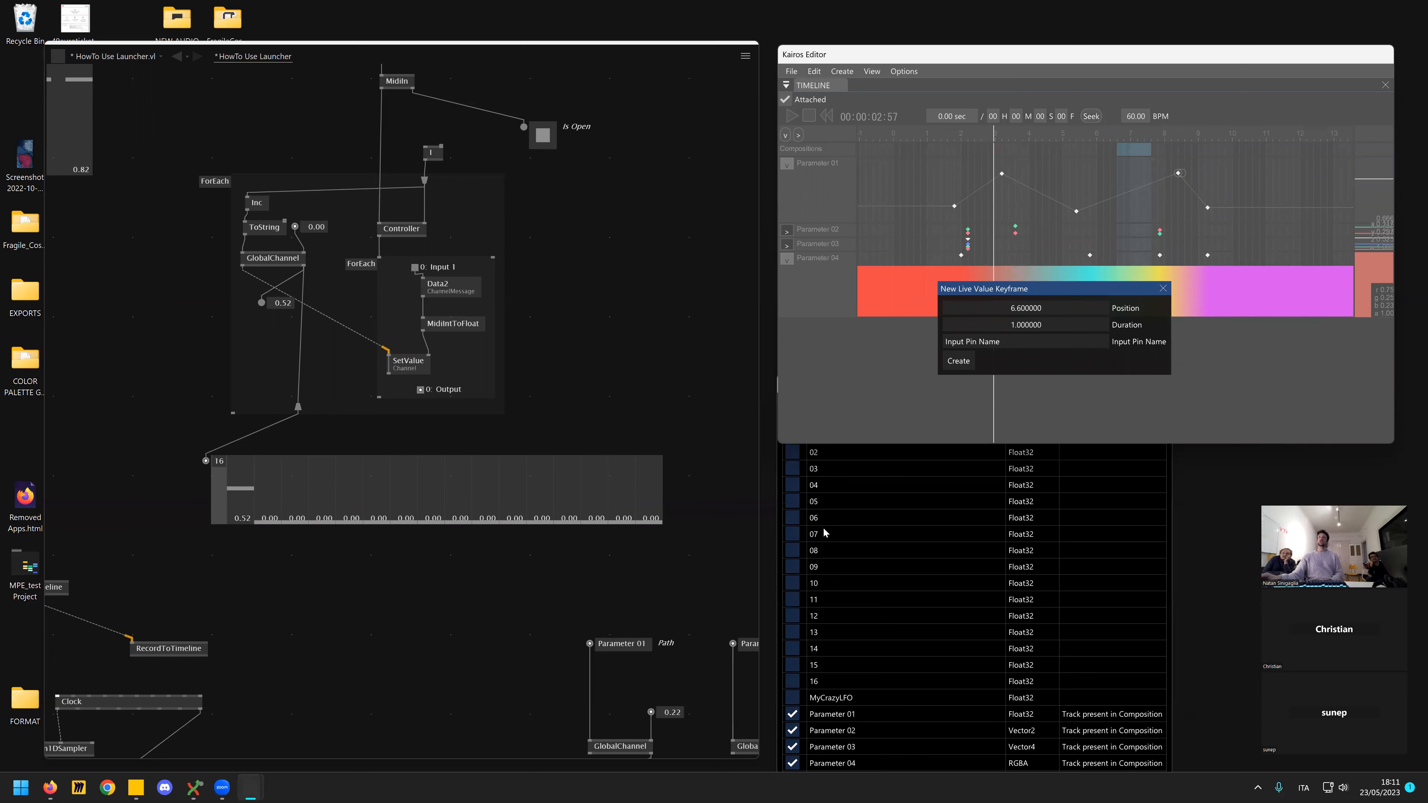
pyautogui.click(997, 341)
pyautogui.write('01')
pyautogui.click(969, 364)
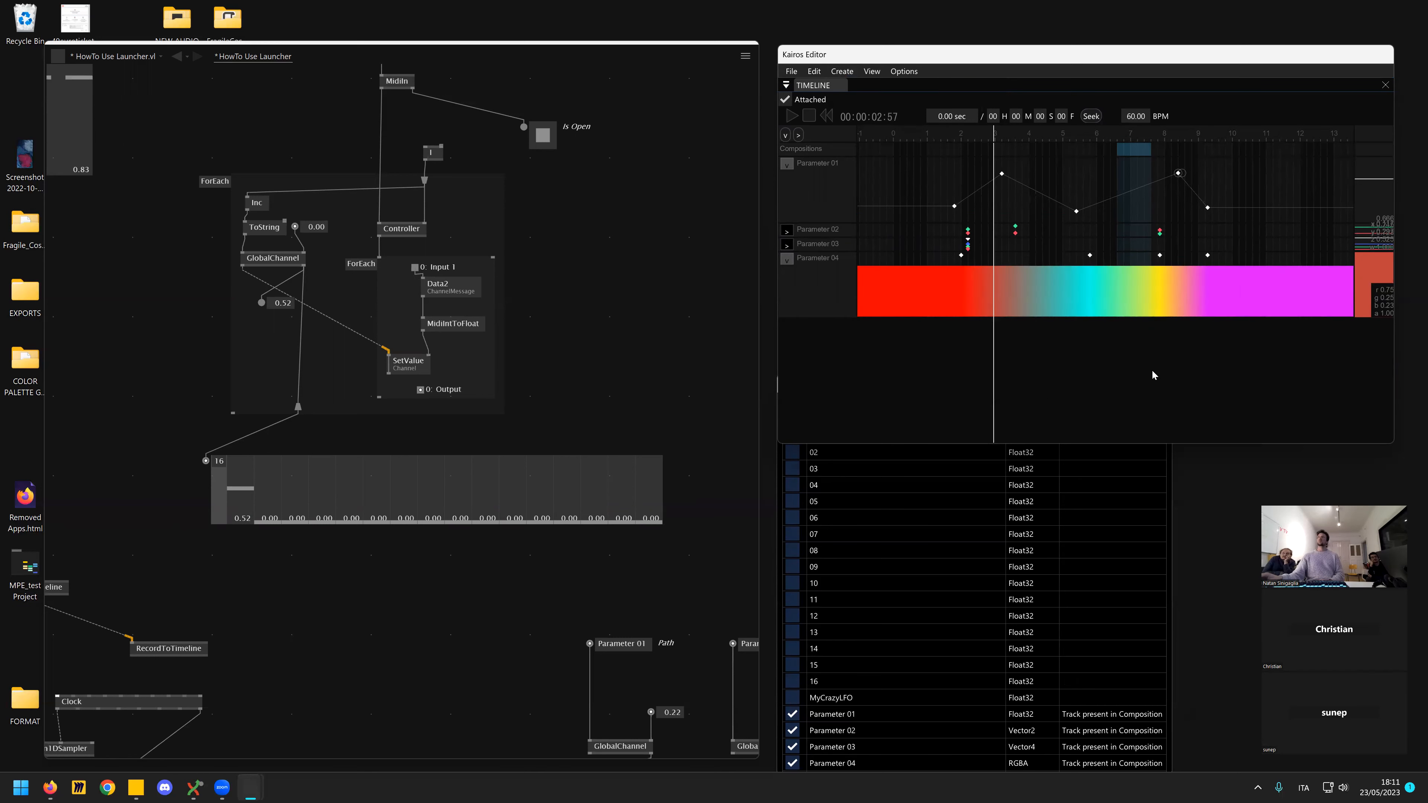
# - Try to create a Live Value keyframe at position 6.8 with duration 0.8 and input pin name 01
pyautogui.click(1142, 151)
pyautogui.click(1137, 149)
pyautogui.click(1149, 151)
pyautogui.click(842, 71)
pyautogui.moveTo(862, 101)
pyautogui.click(936, 114)
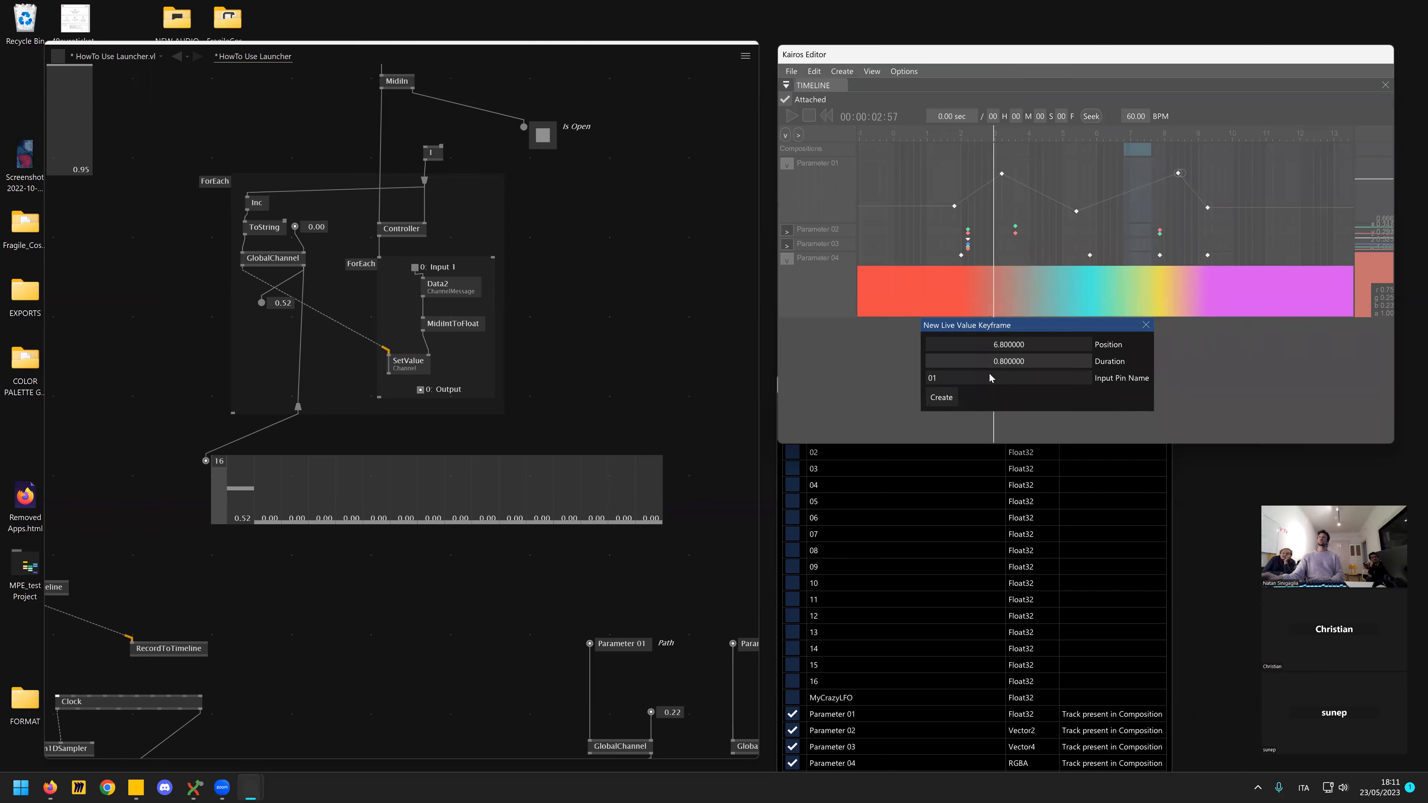
pyautogui.click(943, 397)
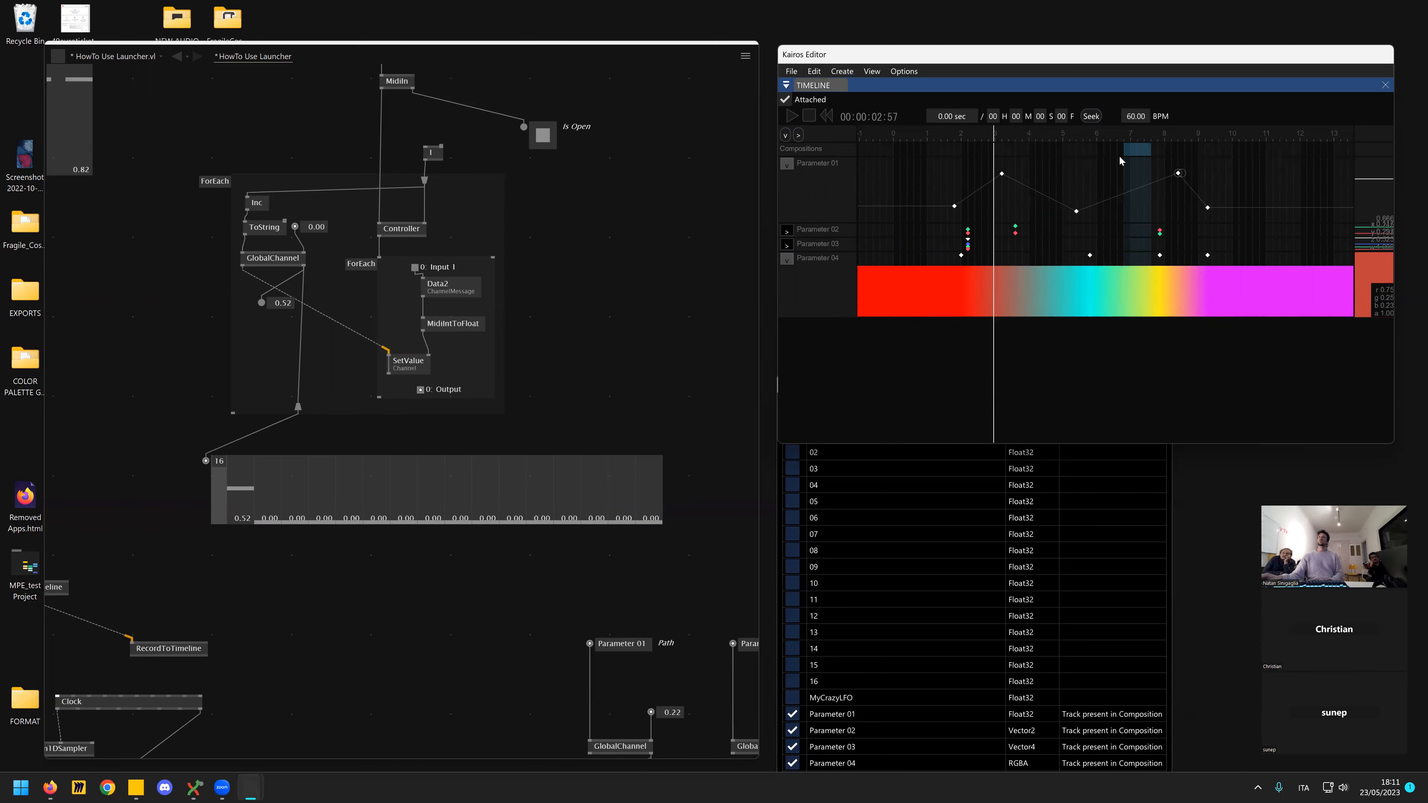
# - Restart the patch, reopen the Kairos Node Editor and load the Timeline node into it
pyautogui.click(1119, 161)
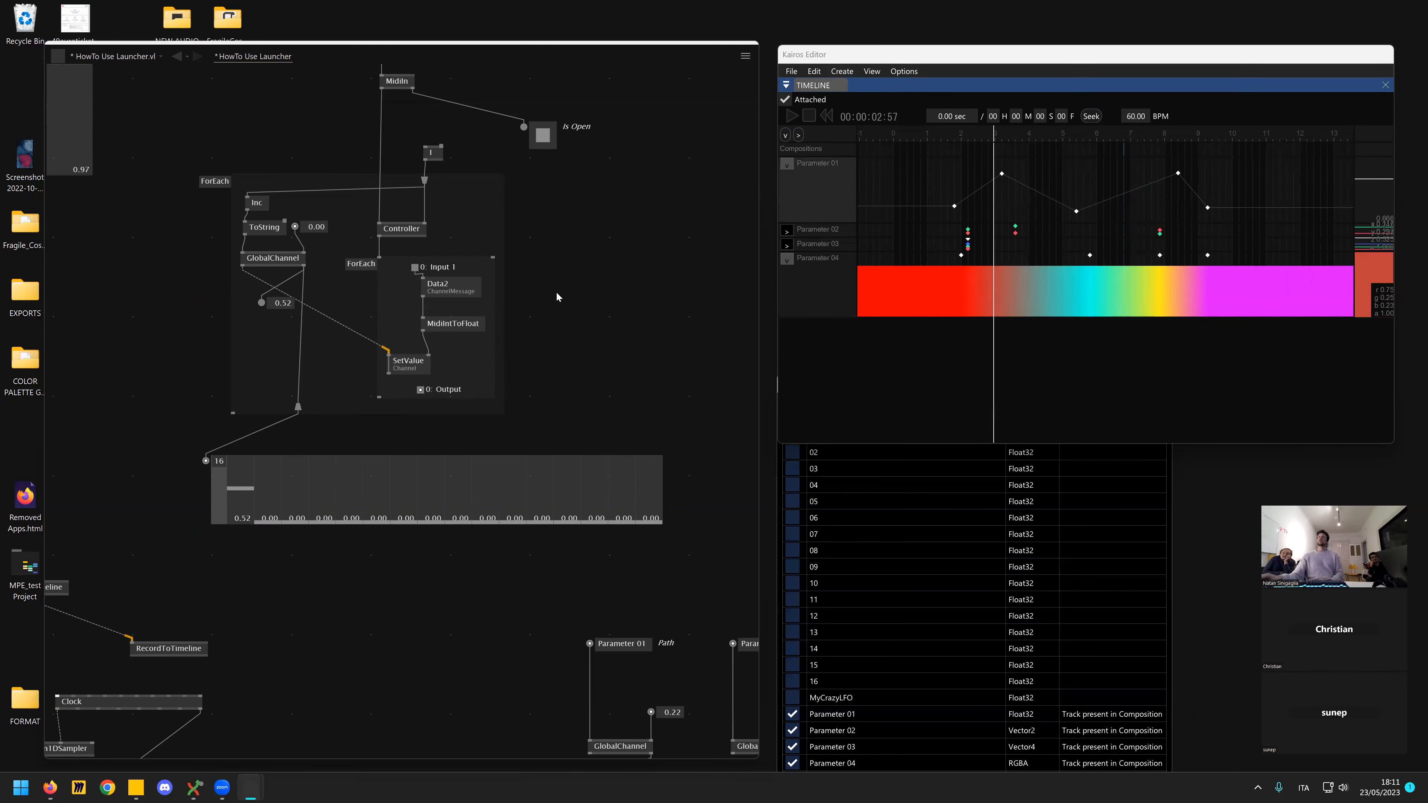
pyautogui.scroll(-3, 562, 298)
pyautogui.click(581, 297)
pyautogui.hotkey('shift', 'F5')
pyautogui.click(815, 71)
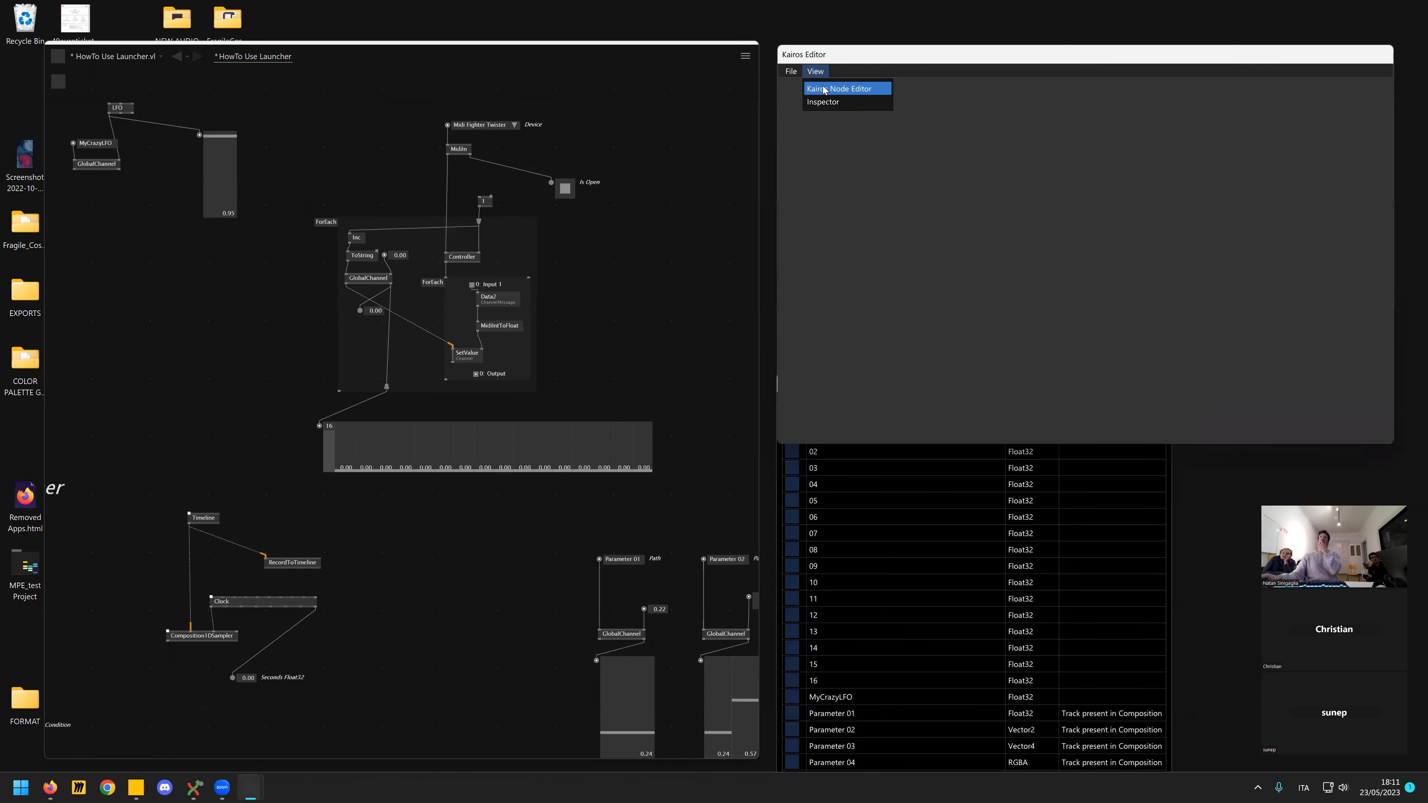
pyautogui.click(839, 89)
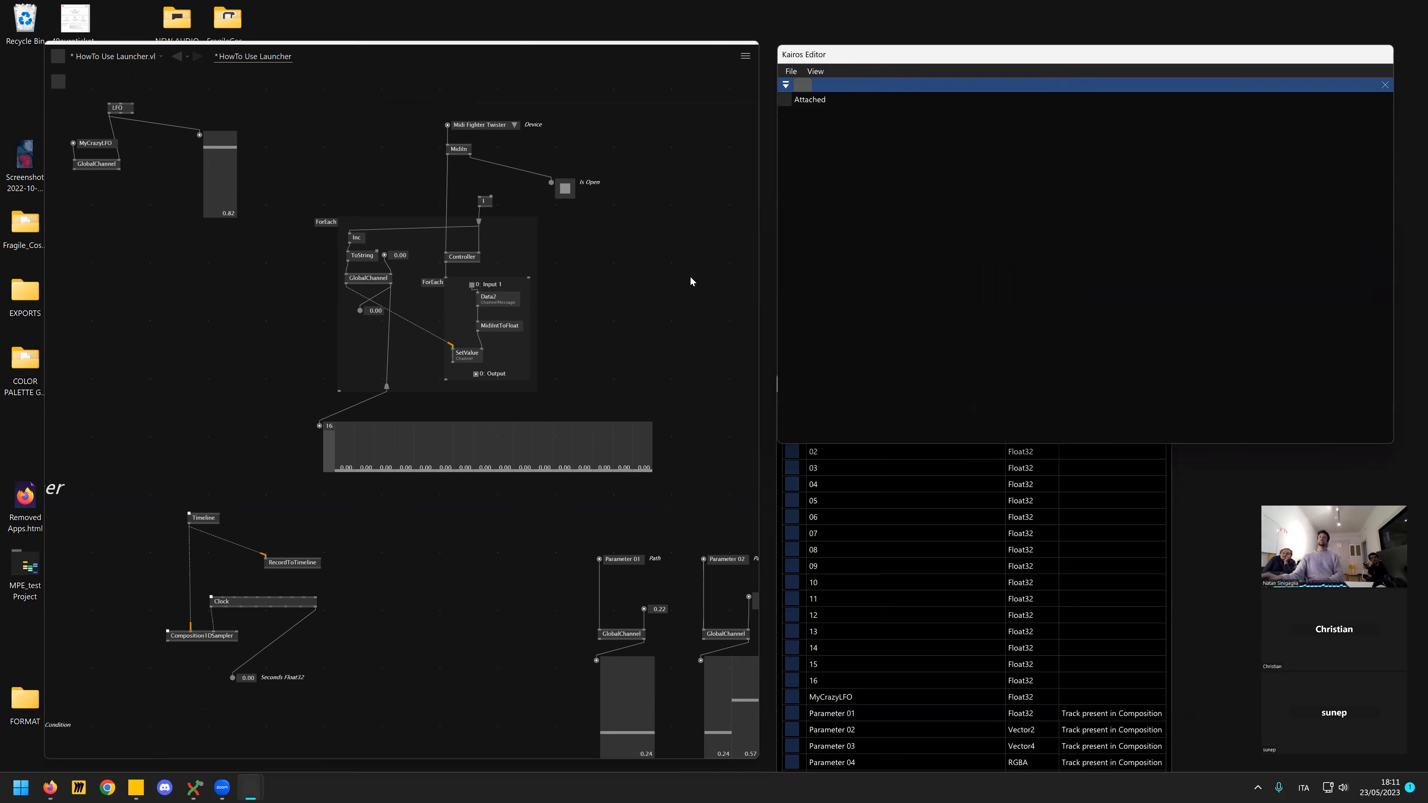
pyautogui.scroll(5, 253, 387)
pyautogui.click(253, 385)
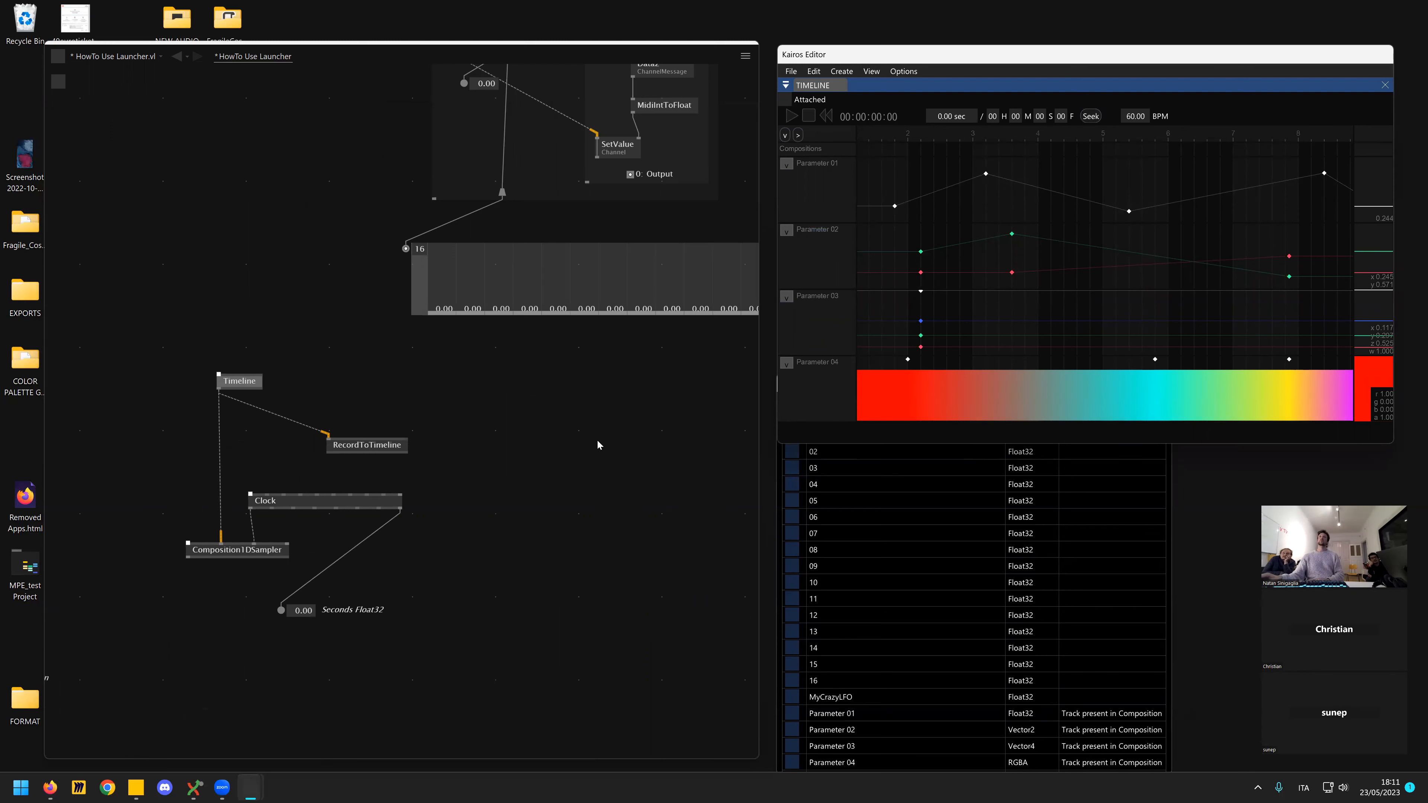
# - Move the playhead to 00:00:07:19 and select a one-second range starting at 6.5 on the Parameter 01 track
pyautogui.scroll(-3, 608, 442)
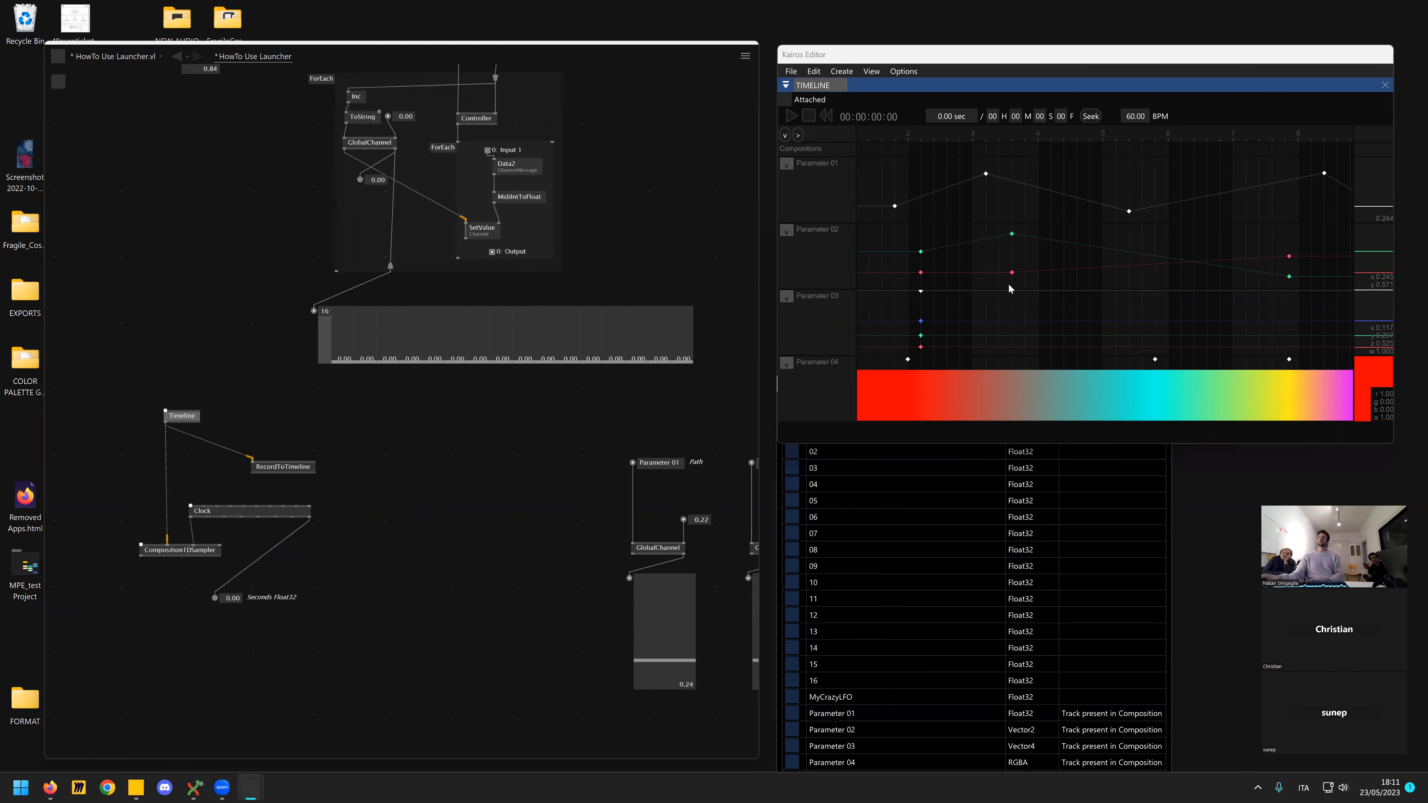
pyautogui.scroll(-3, 1008, 284)
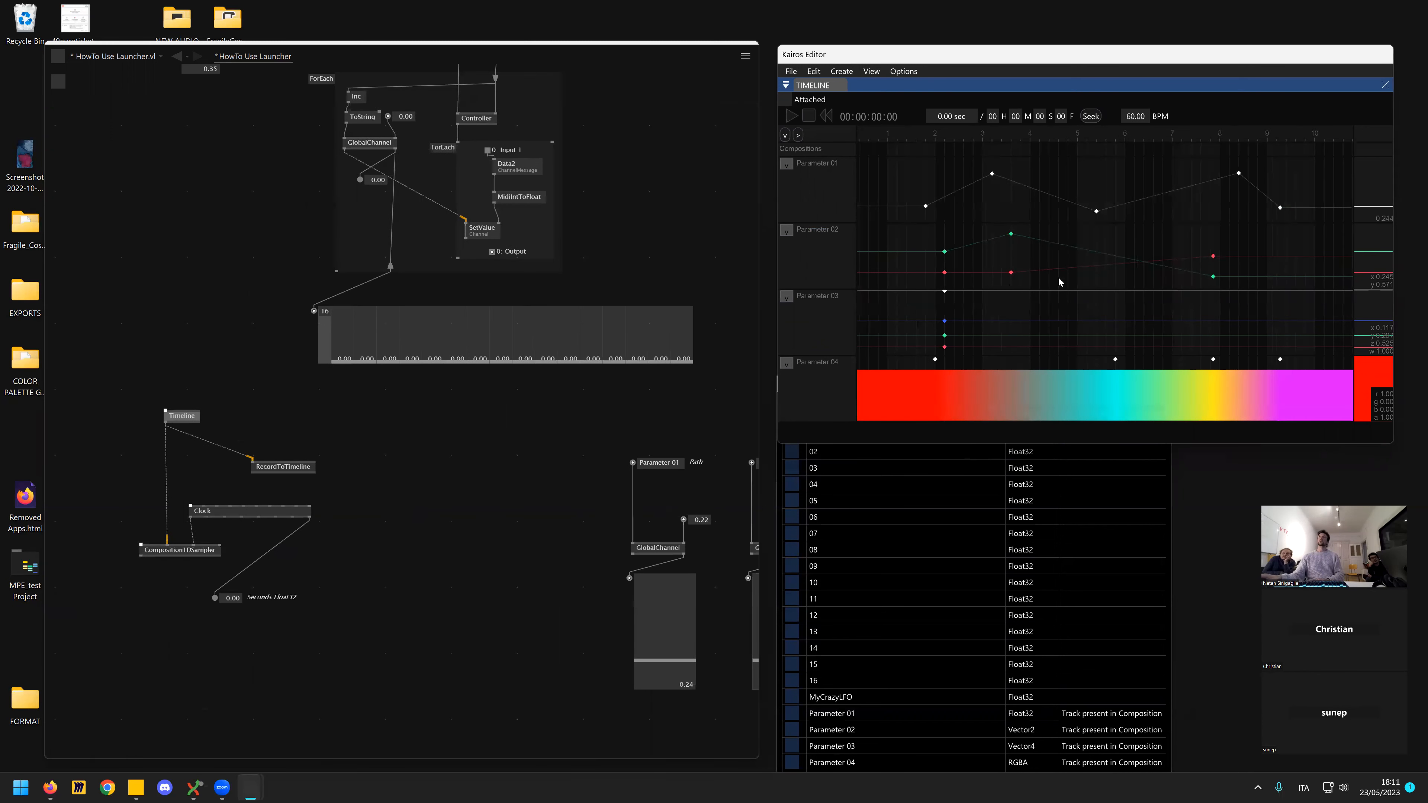
pyautogui.click(1112, 139)
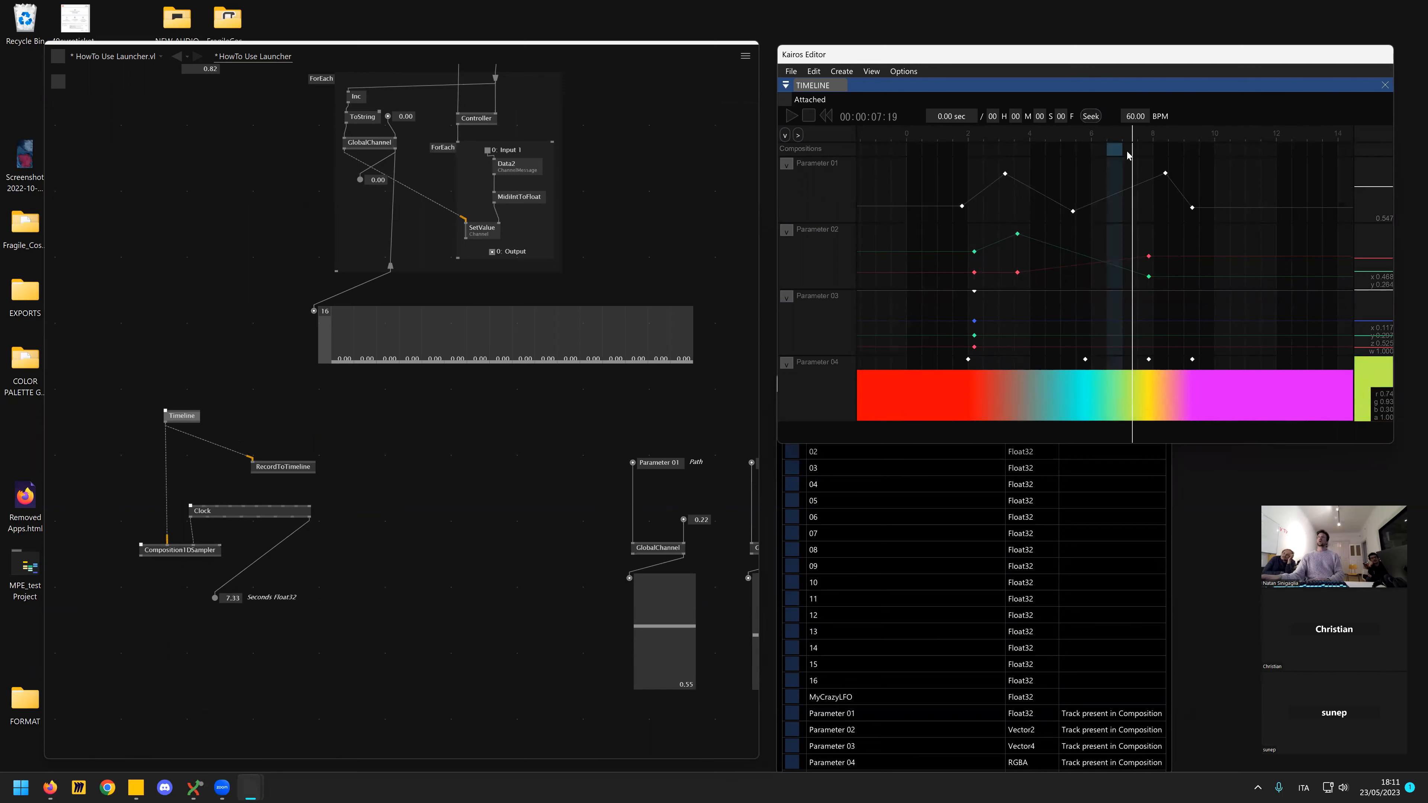
pyautogui.moveTo(1109, 178); pyautogui.dragTo(1134, 178)
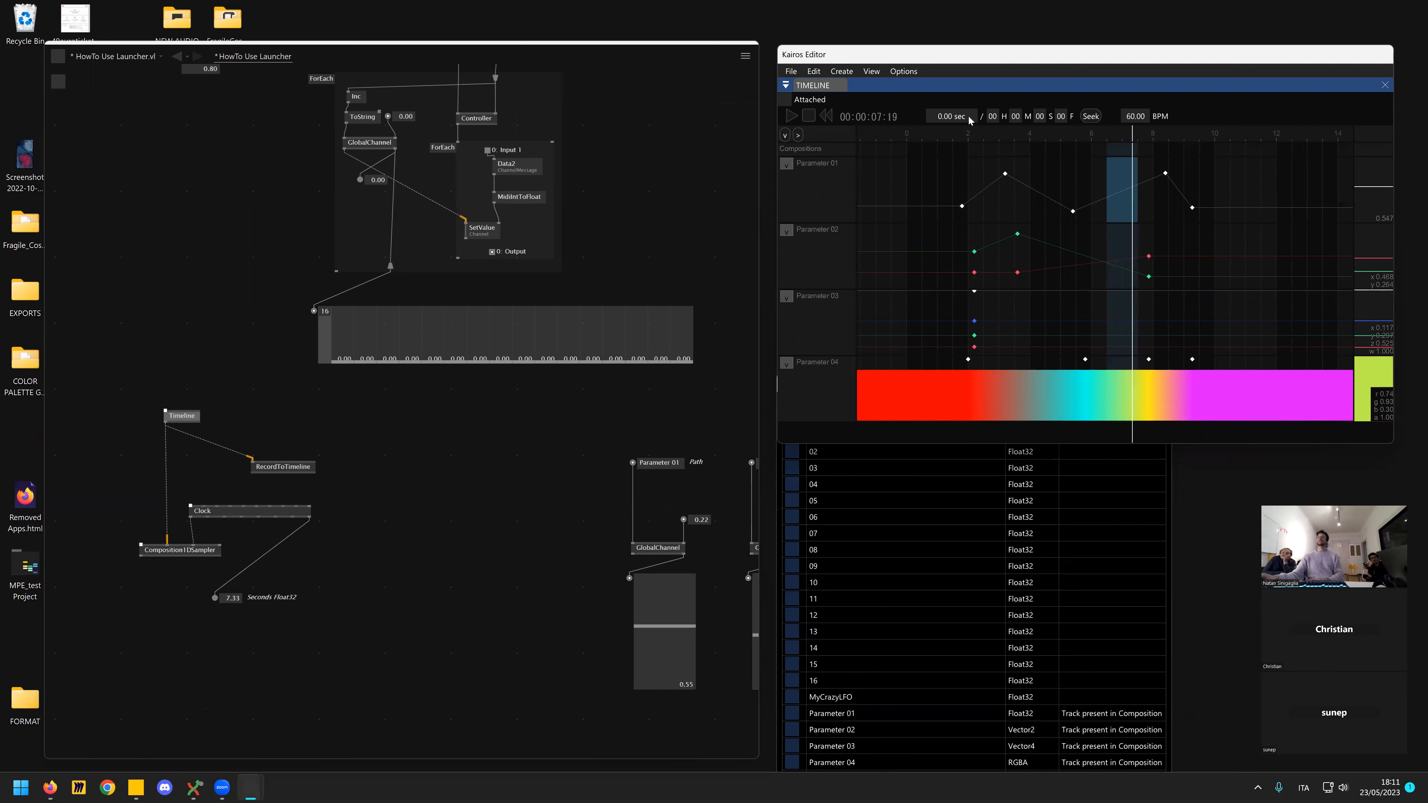
# - Create a Live Value keyframe on Parameter 01 at position 6.5, duration 1 and input pin name 01, and shorten it to about 0.5 seconds
pyautogui.click(870, 72)
pyautogui.moveTo(842, 72)
pyautogui.moveTo(860, 101)
pyautogui.click(923, 115)
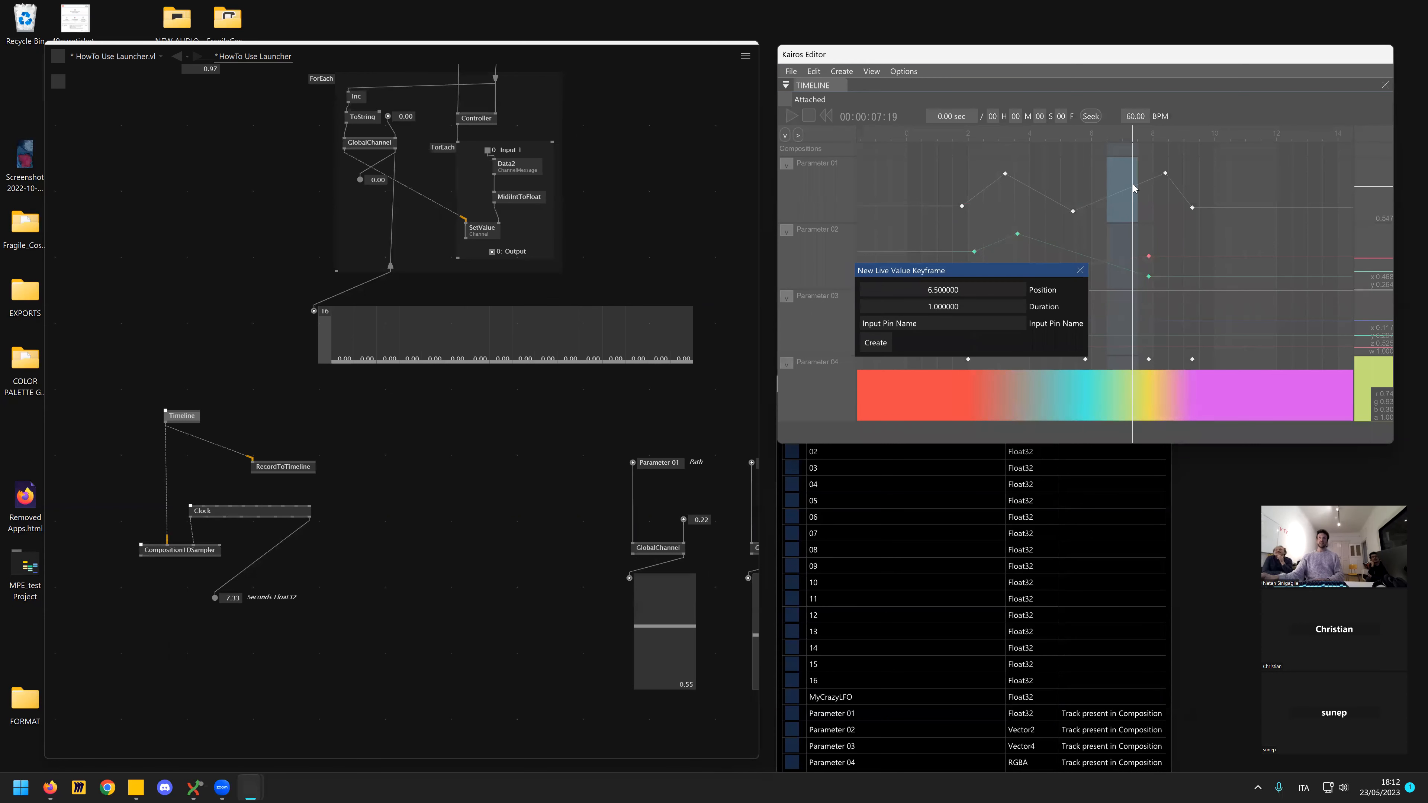
pyautogui.click(960, 331)
pyautogui.write('01')
pyautogui.click(887, 342)
pyautogui.click(1155, 207)
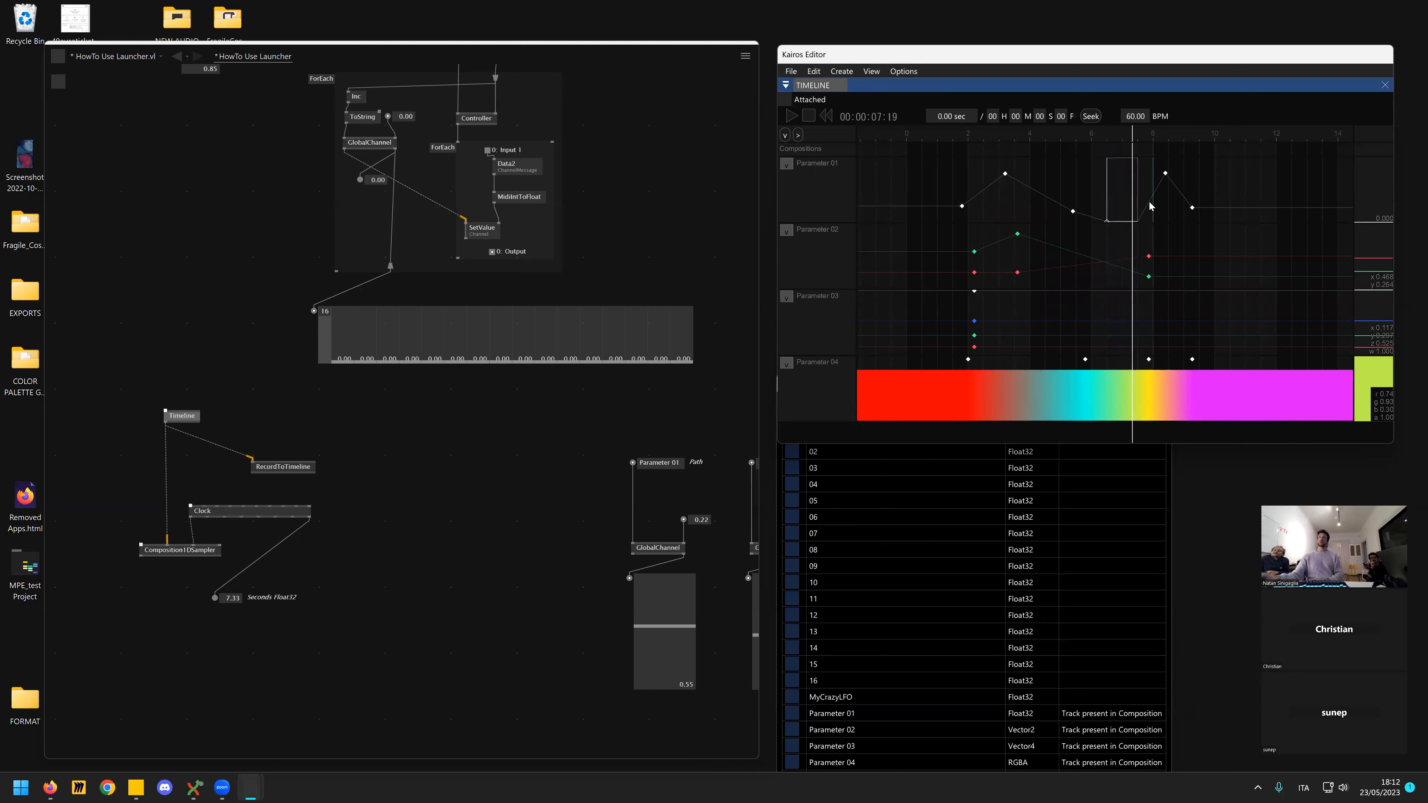
pyautogui.moveTo(1142, 203); pyautogui.dragTo(1128, 203)
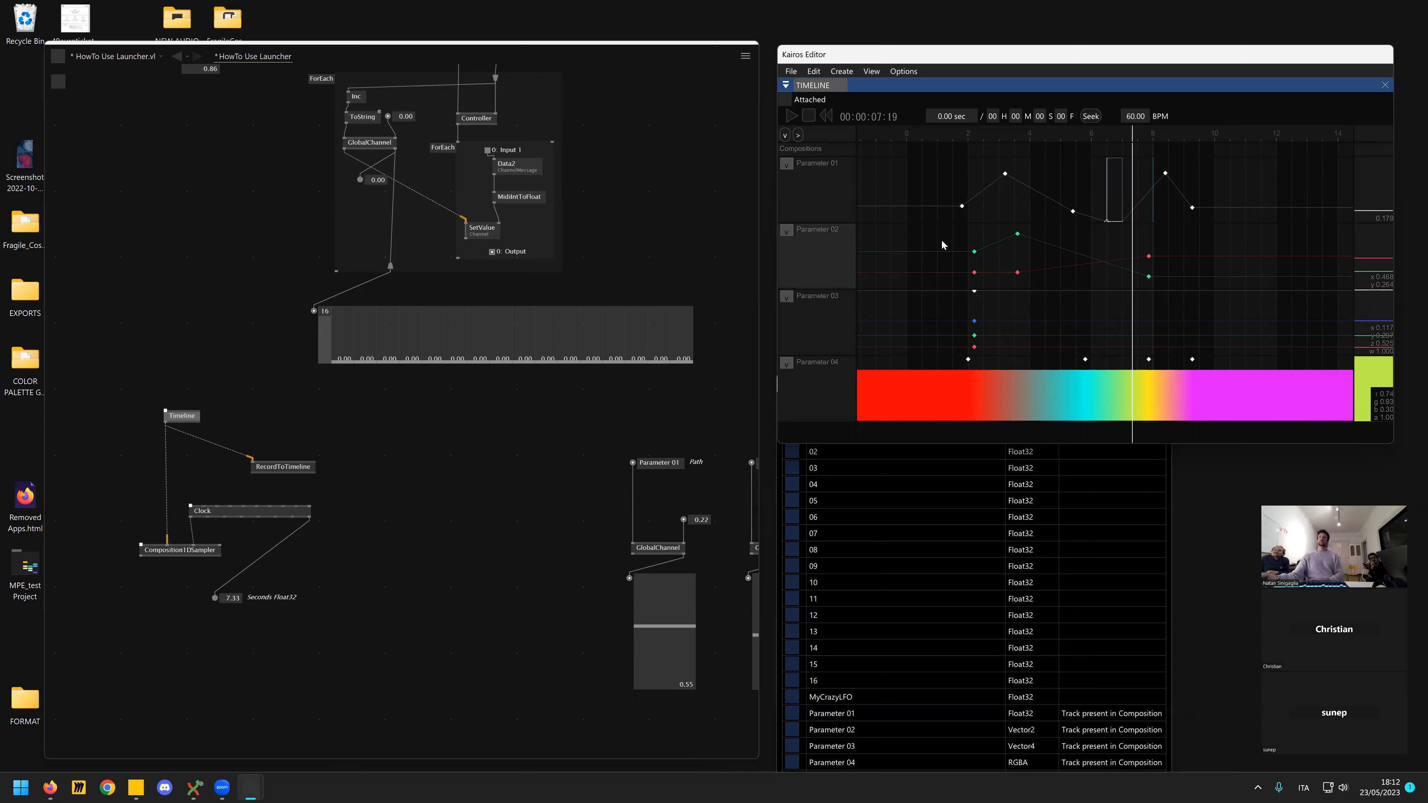
# - Open the Inspector, dock it beside the timeline and show the settings of the Parameter 01 live value keyframe
pyautogui.click(903, 71)
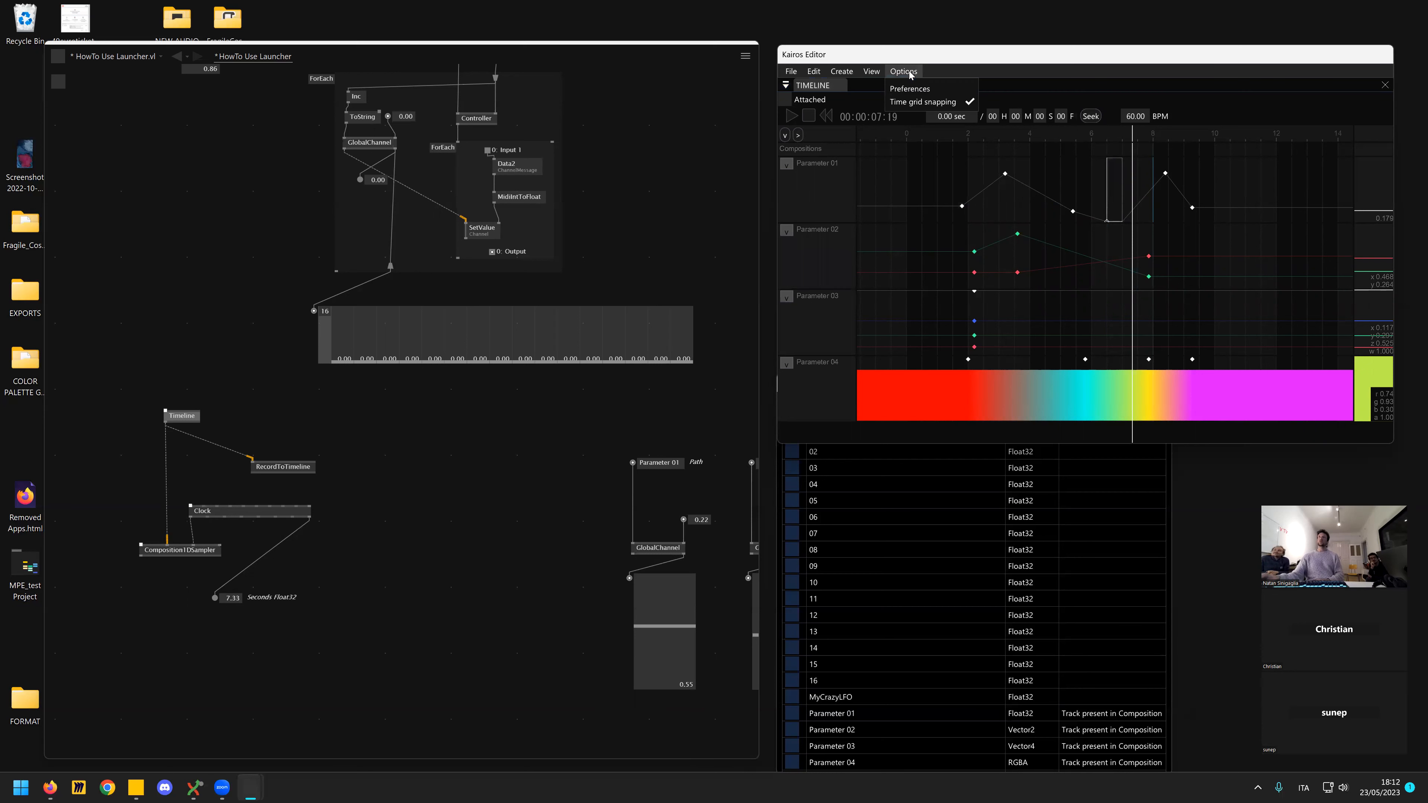
pyautogui.click(872, 71)
pyautogui.click(900, 102)
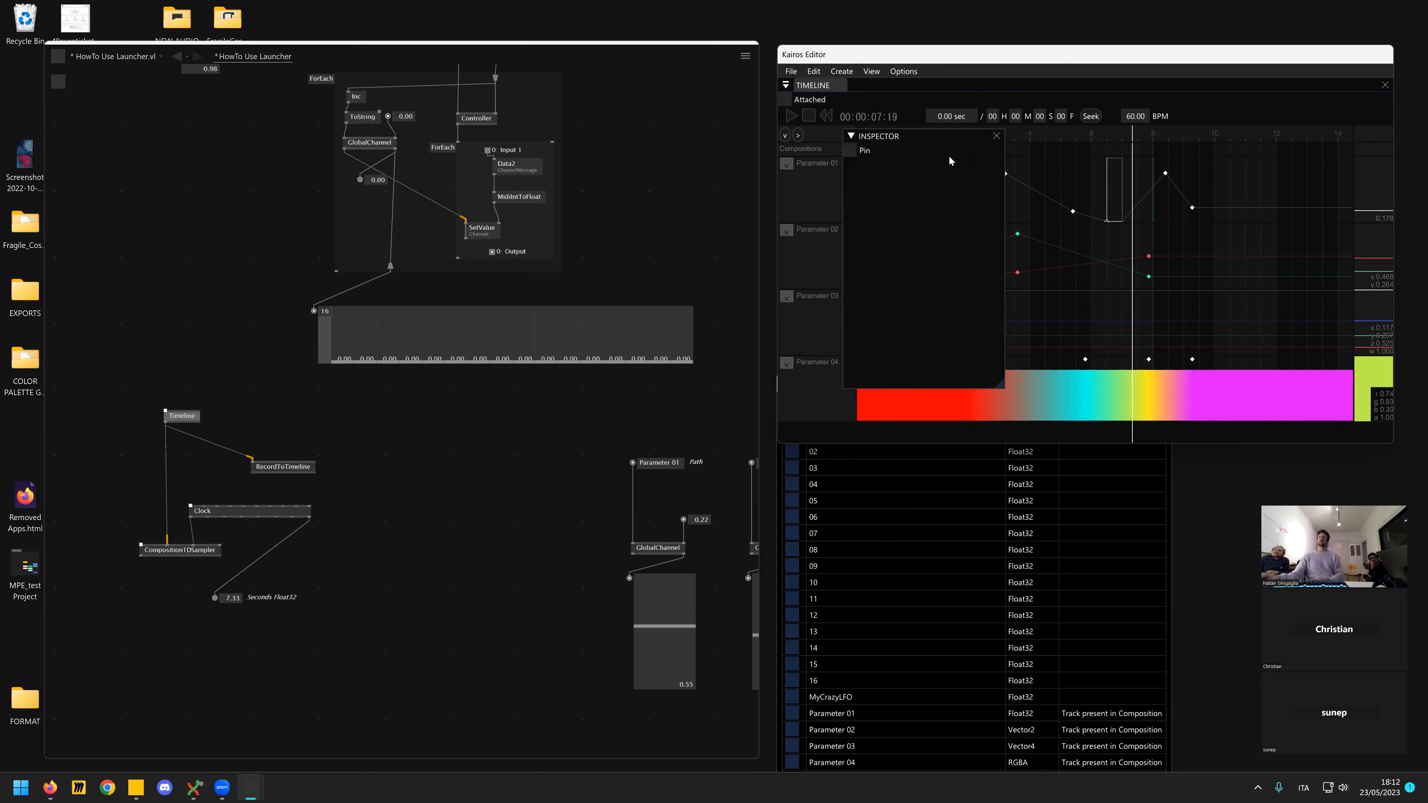
pyautogui.moveTo(877, 136); pyautogui.dragTo(1333, 255)
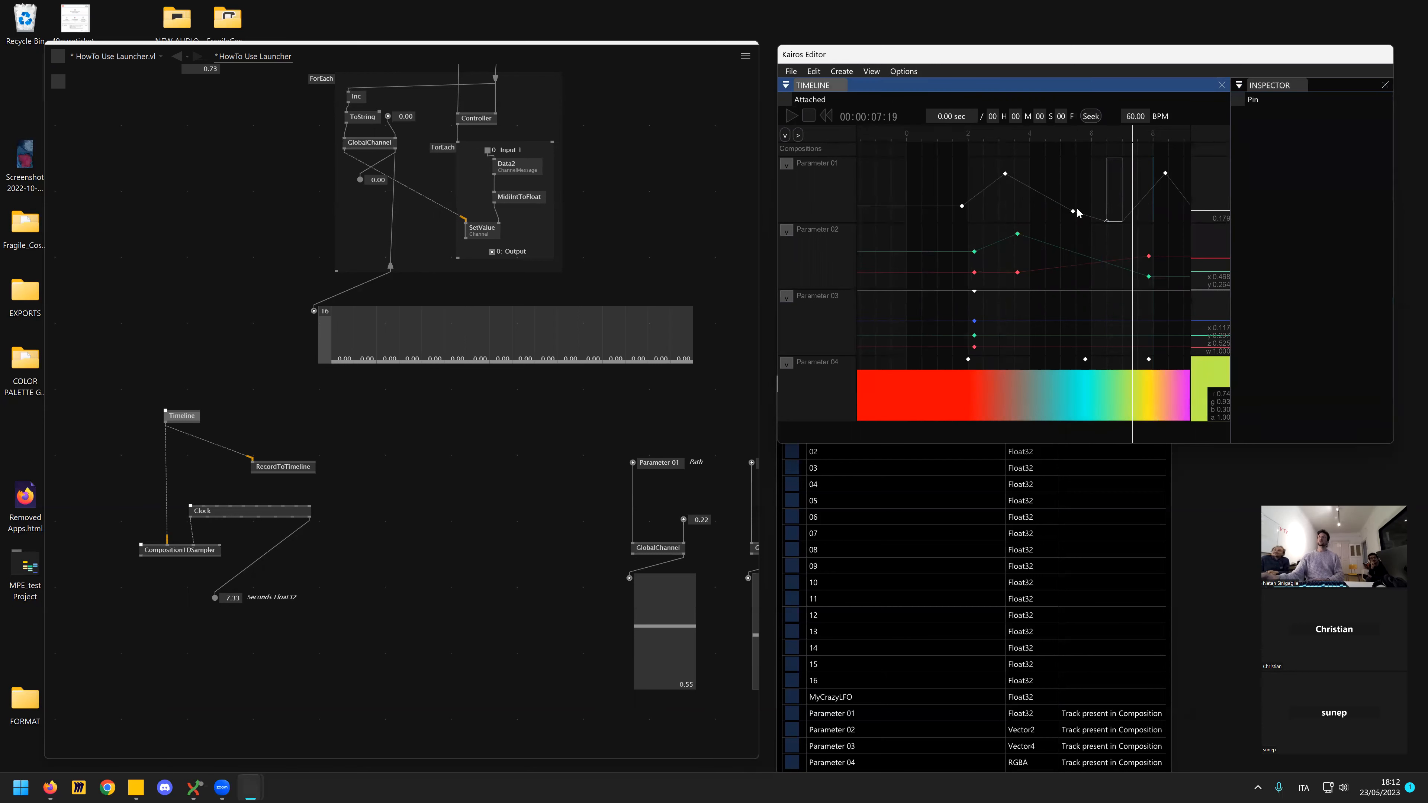
pyautogui.click(1073, 211)
pyautogui.click(1115, 181)
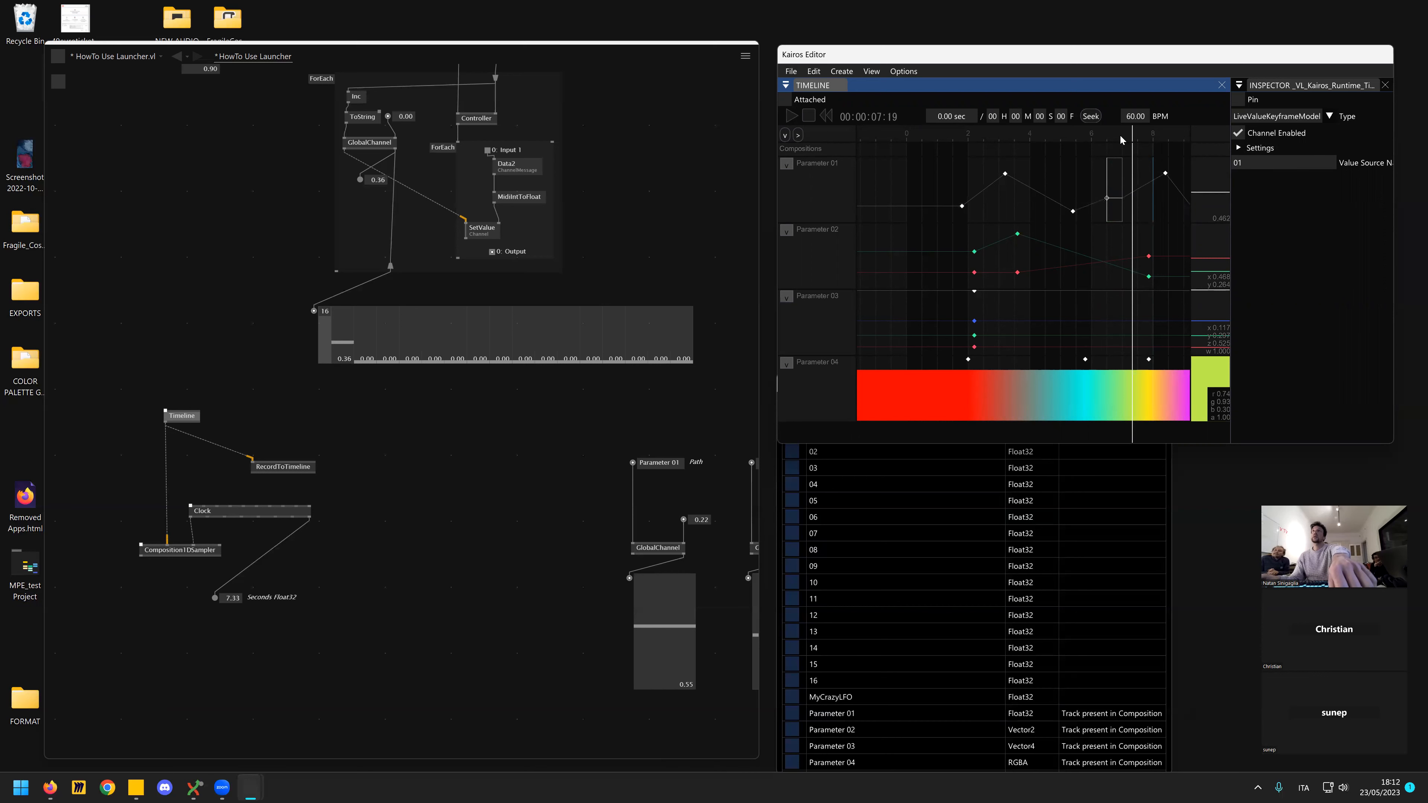
# - Move the playhead to 00:00:03:08, play the timeline through the live value keyframe and stop past the last keyframe
pyautogui.moveTo(1025, 138); pyautogui.dragTo(1000, 143)
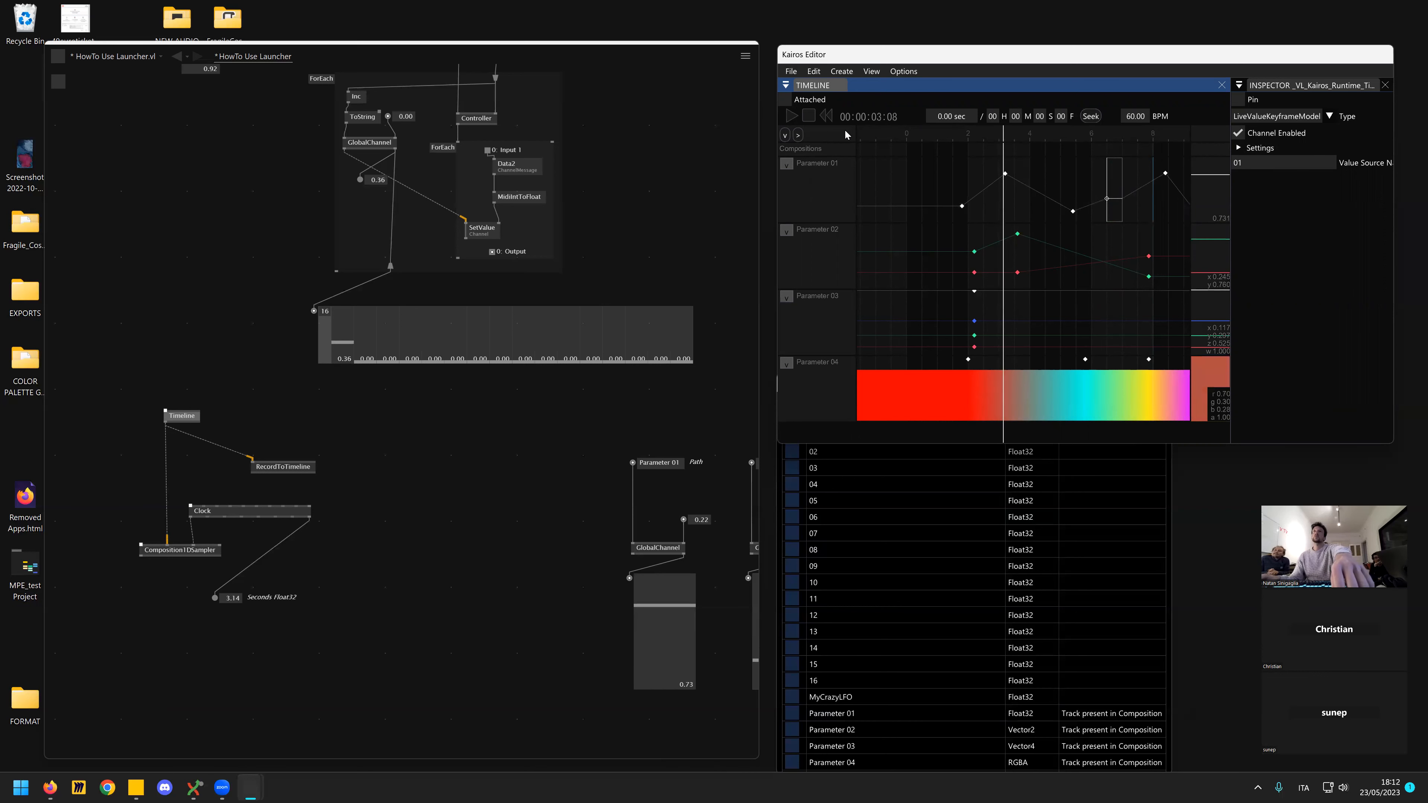
pyautogui.click(791, 117)
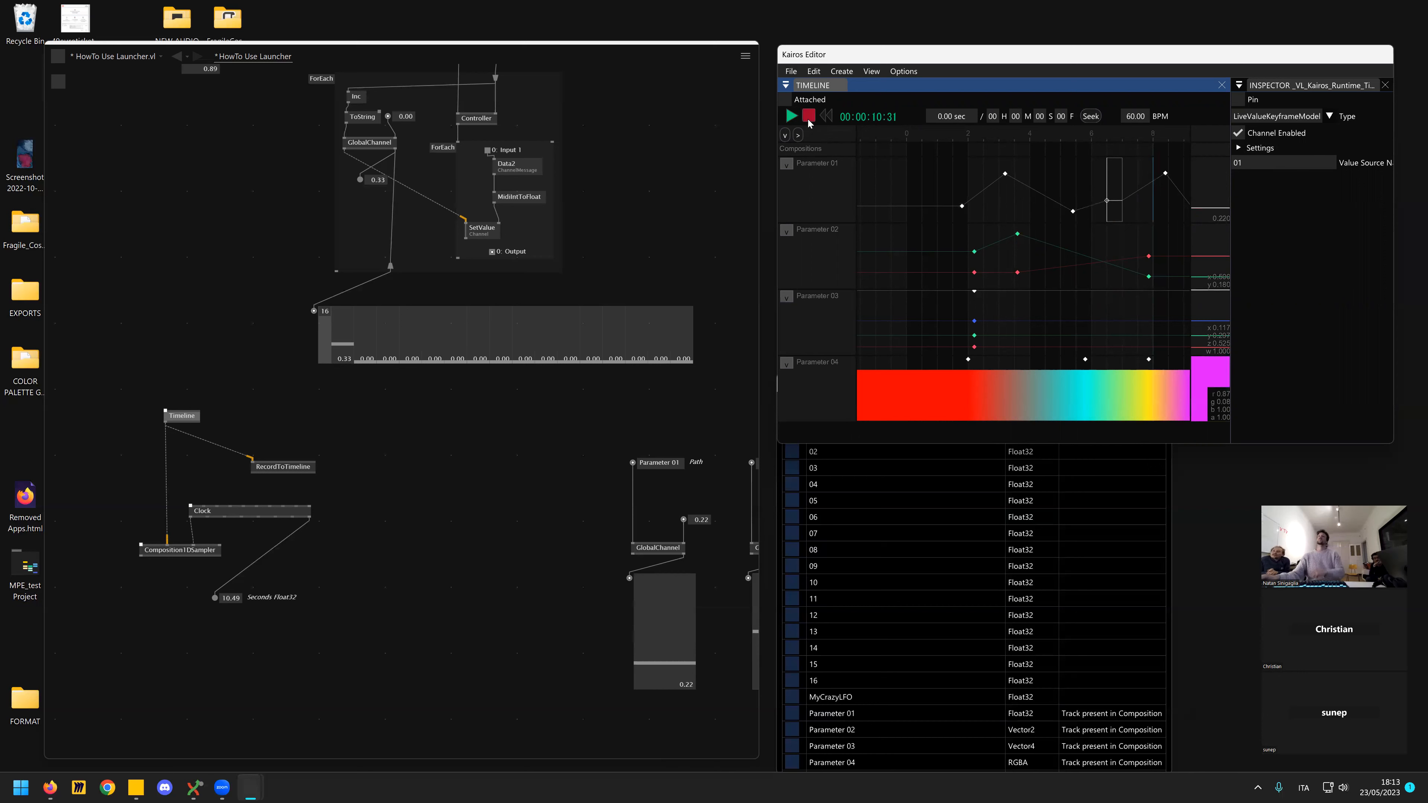
pyautogui.press('space')
# - Examine the MidiIn and ForEach patch that feeds controller values into the global channels, and the whole timeline
pyautogui.scroll(5, 680, 418)
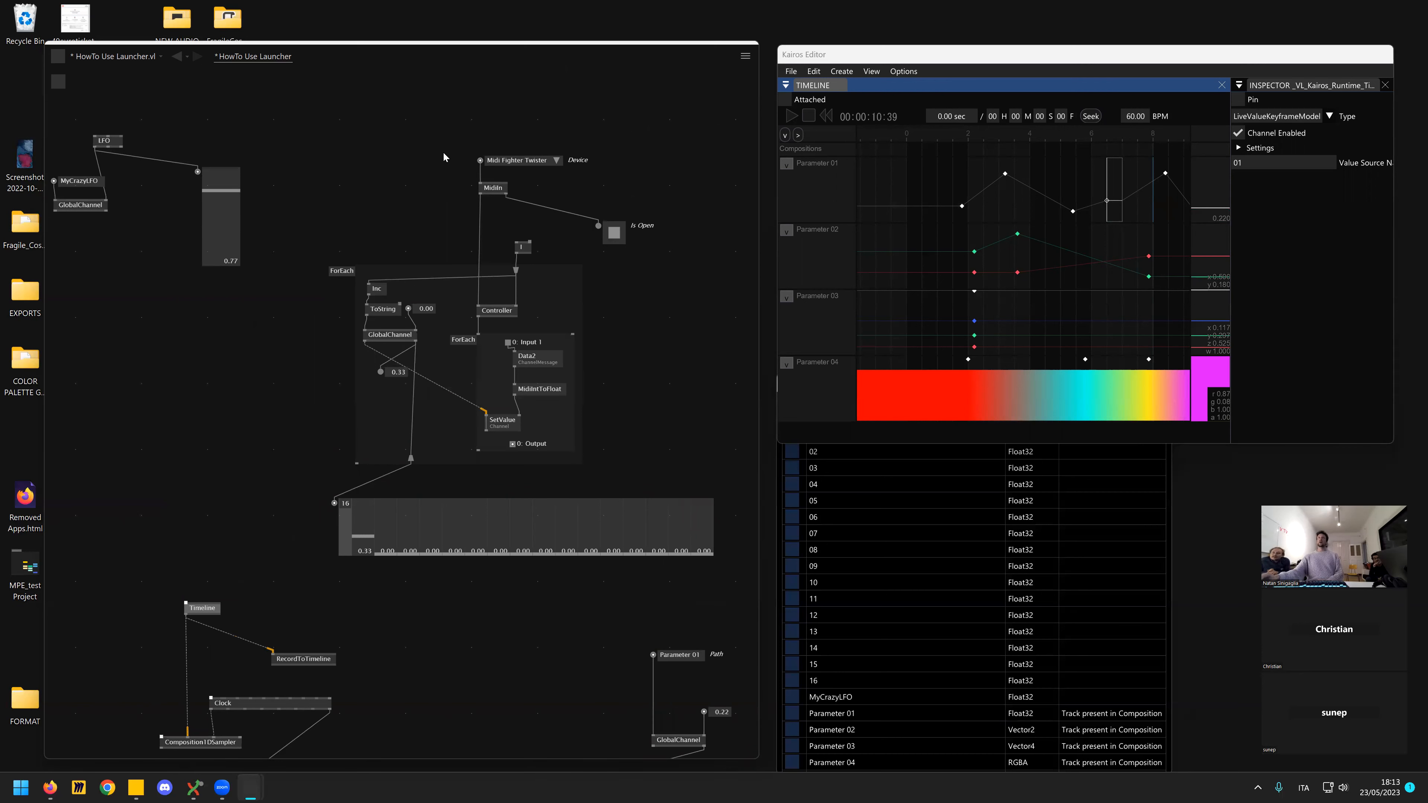
pyautogui.moveTo(328, 143); pyautogui.dragTo(663, 437)
pyautogui.click(458, 200)
pyautogui.moveTo(382, 375); pyautogui.dragTo(687, 152)
pyautogui.scroll(2, 463, 351)
pyautogui.scroll(-1, 442, 356)
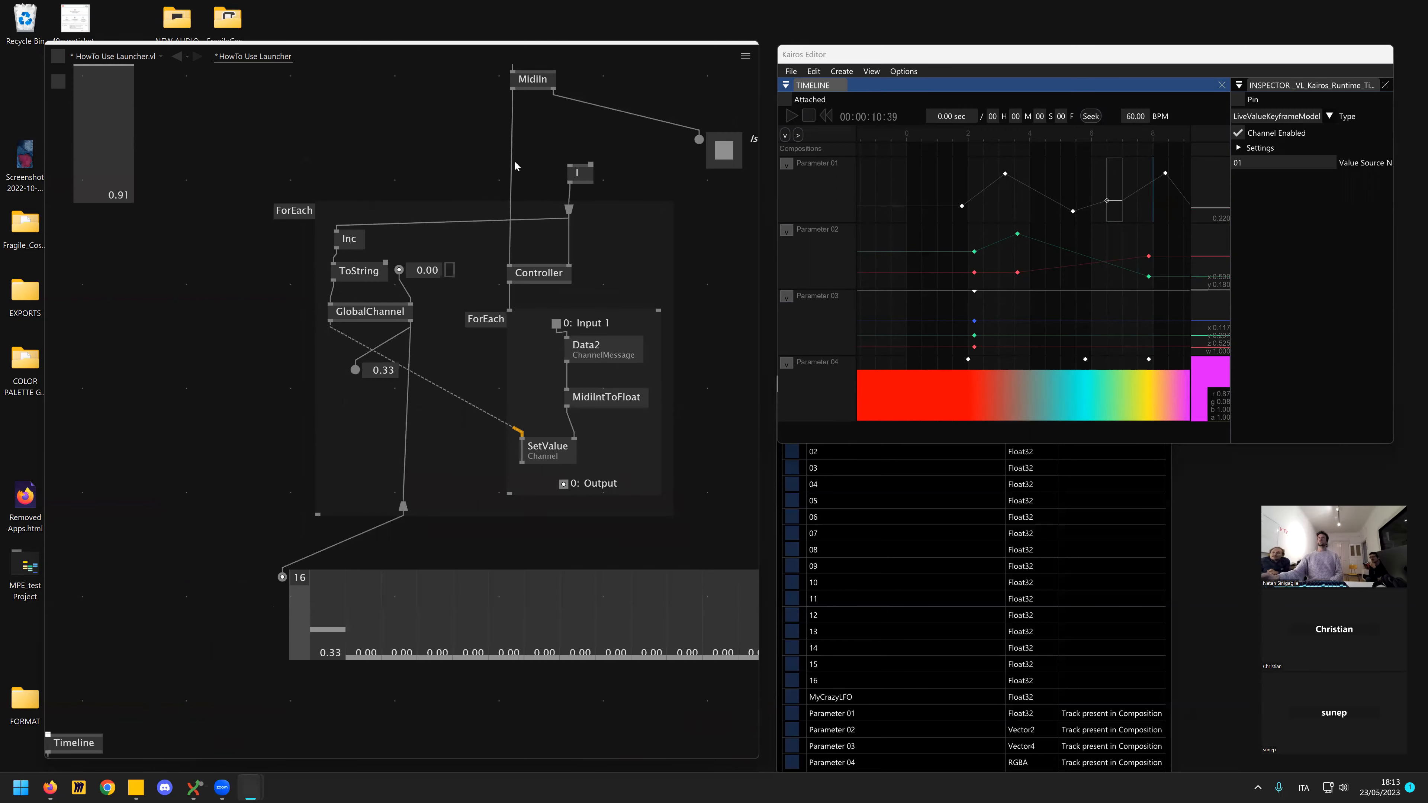
pyautogui.scroll(3, 475, 273)
pyautogui.hscroll(2, 534, 177)
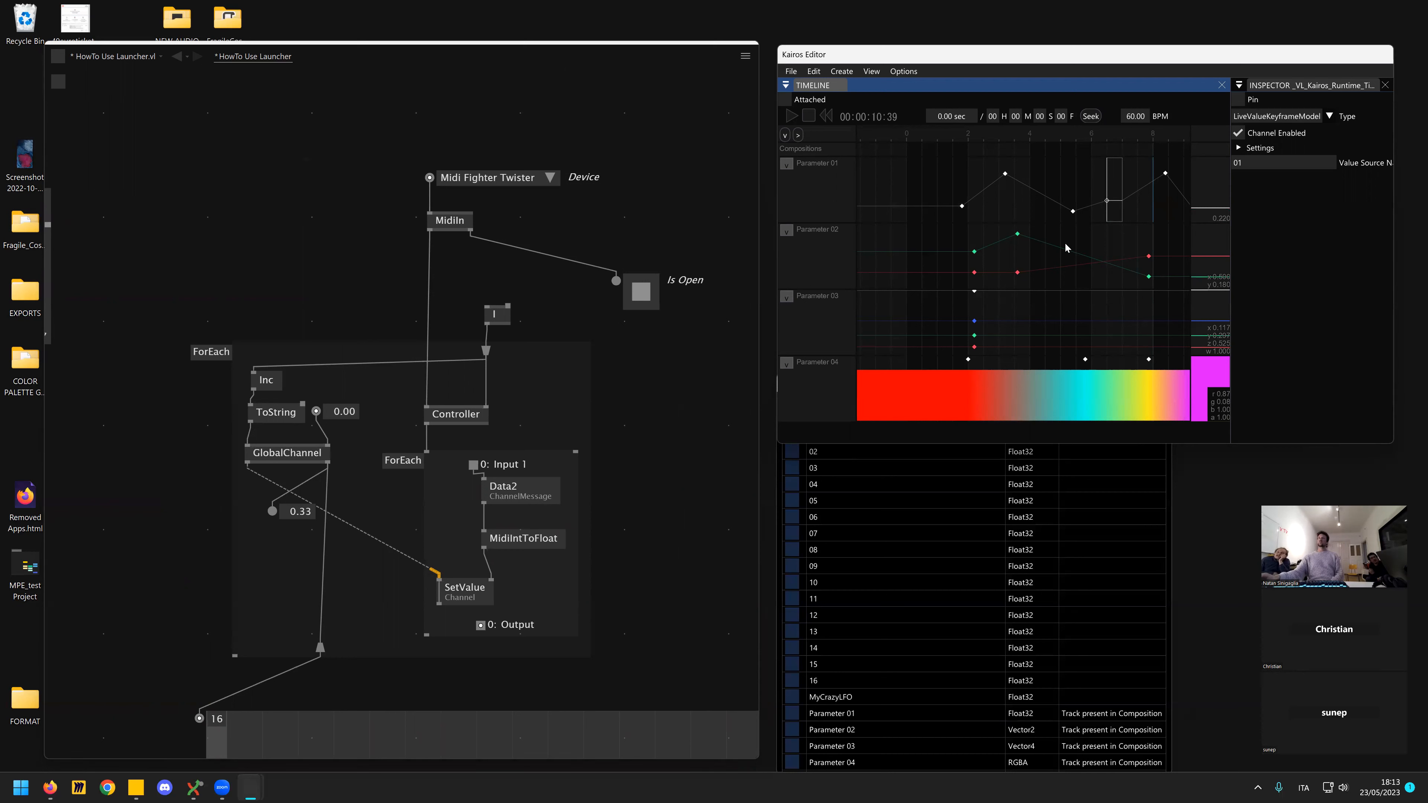
pyautogui.scroll(-3, 996, 179)
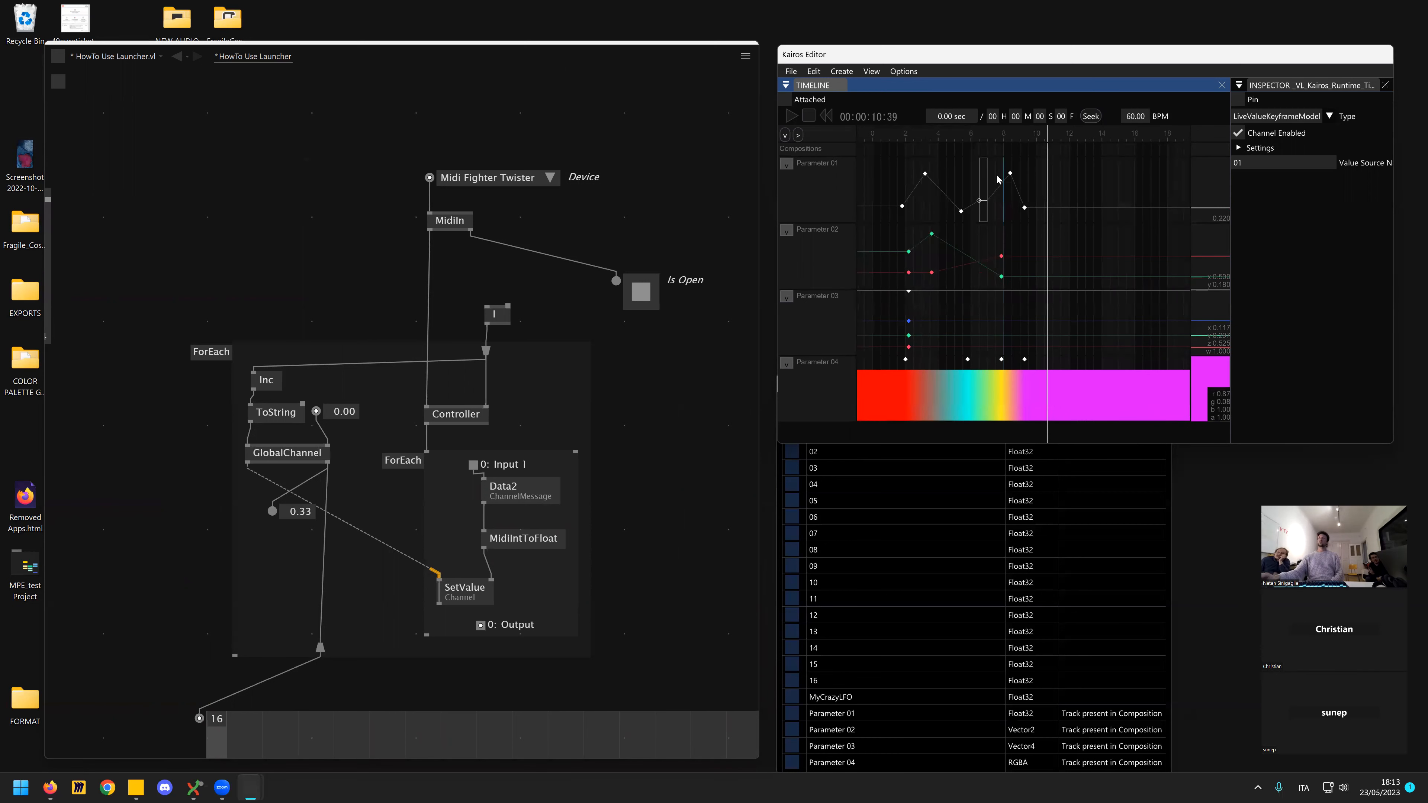
# - Examine the timeline tracks and the LFO nodes that feed the MyCrazyLFO global channel
pyautogui.scroll(3, 1066, 213)
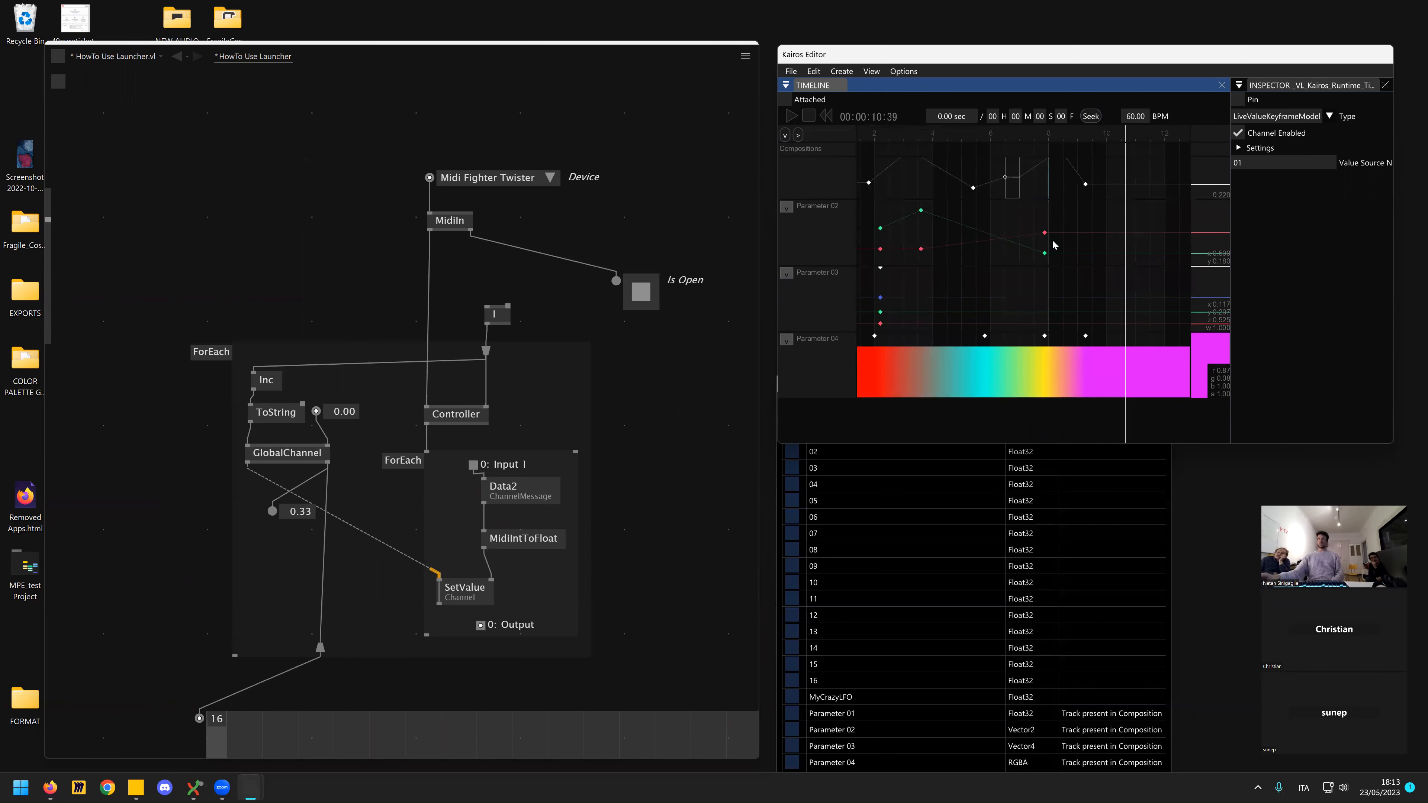
pyautogui.scroll(-2, 1071, 243)
pyautogui.scroll(-3, 660, 480)
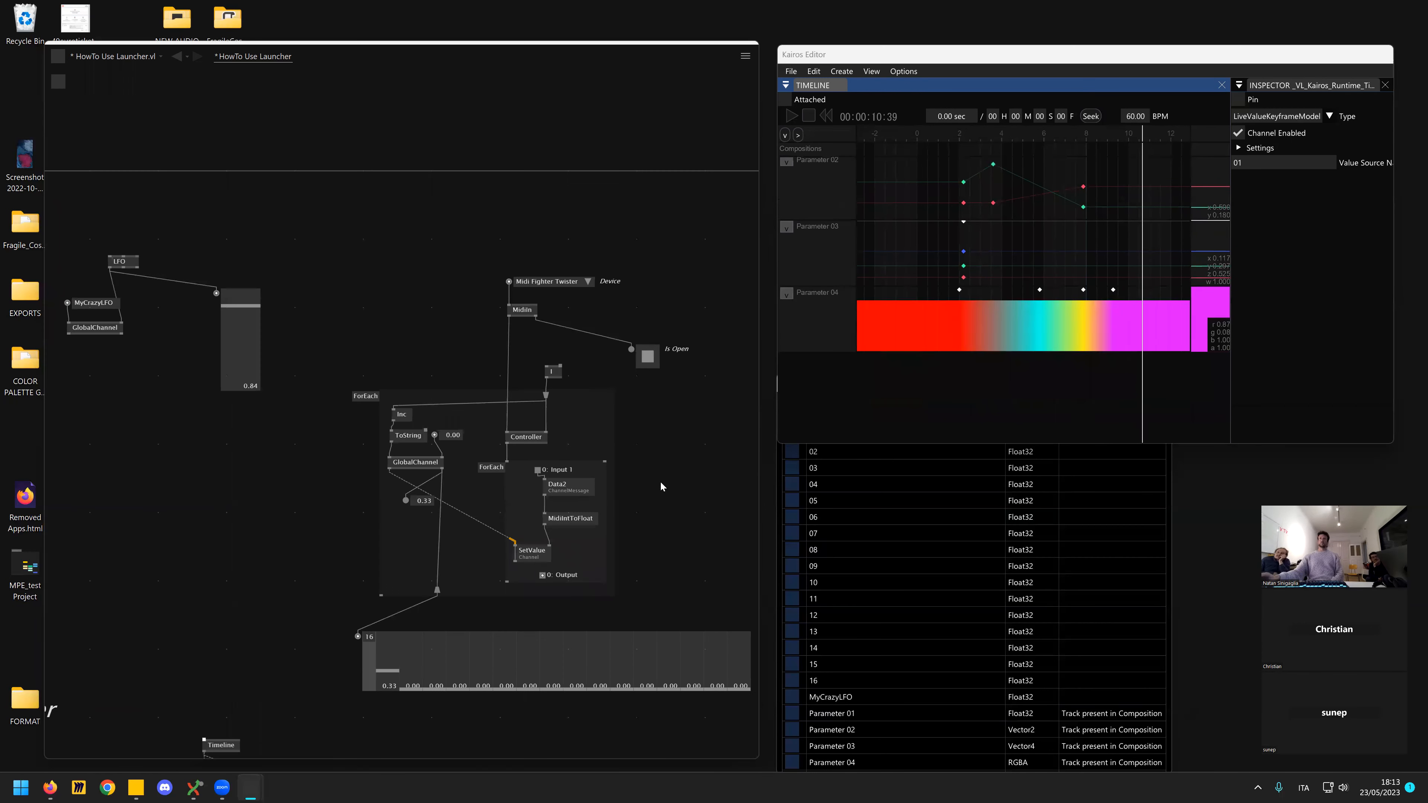
pyautogui.scroll(-3, 371, 423)
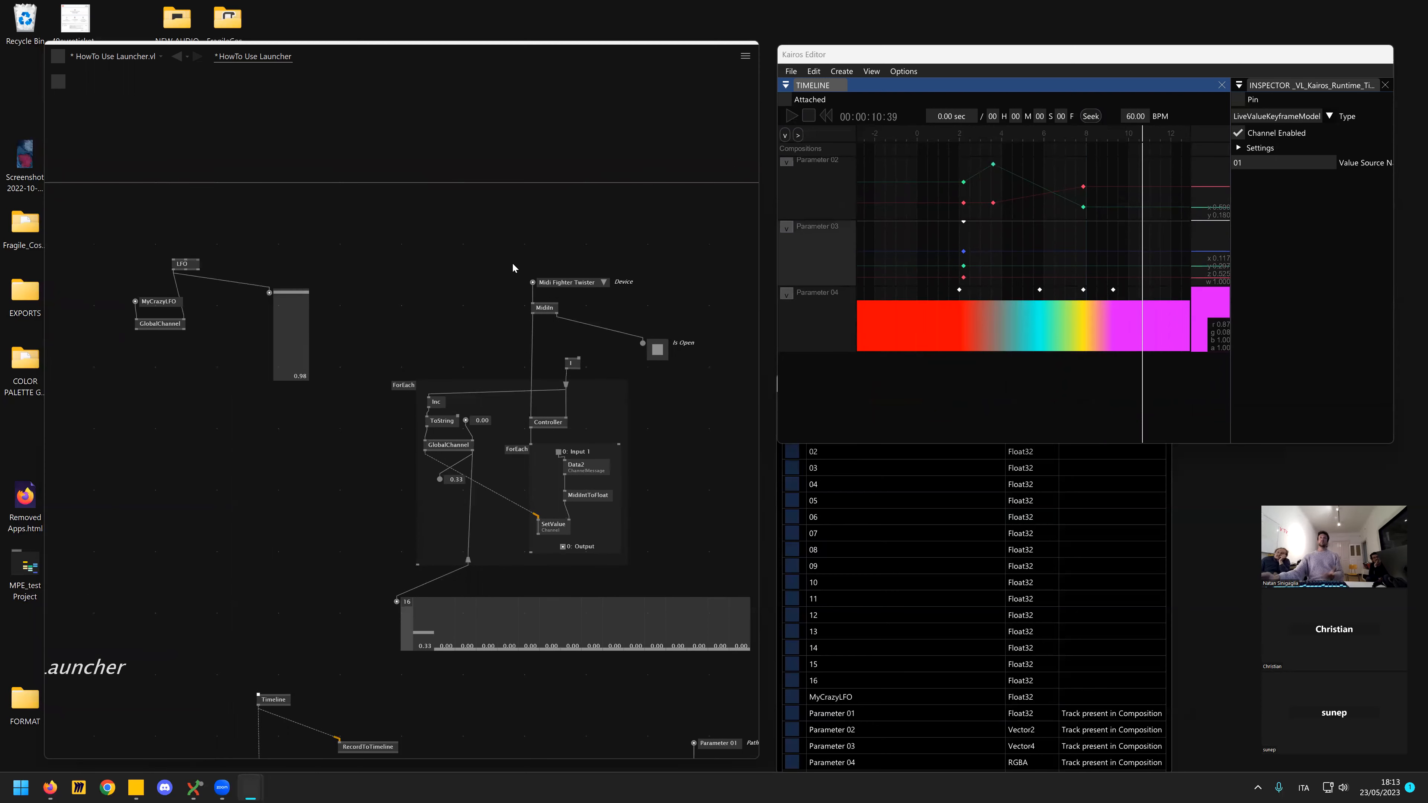
pyautogui.scroll(3, 915, 261)
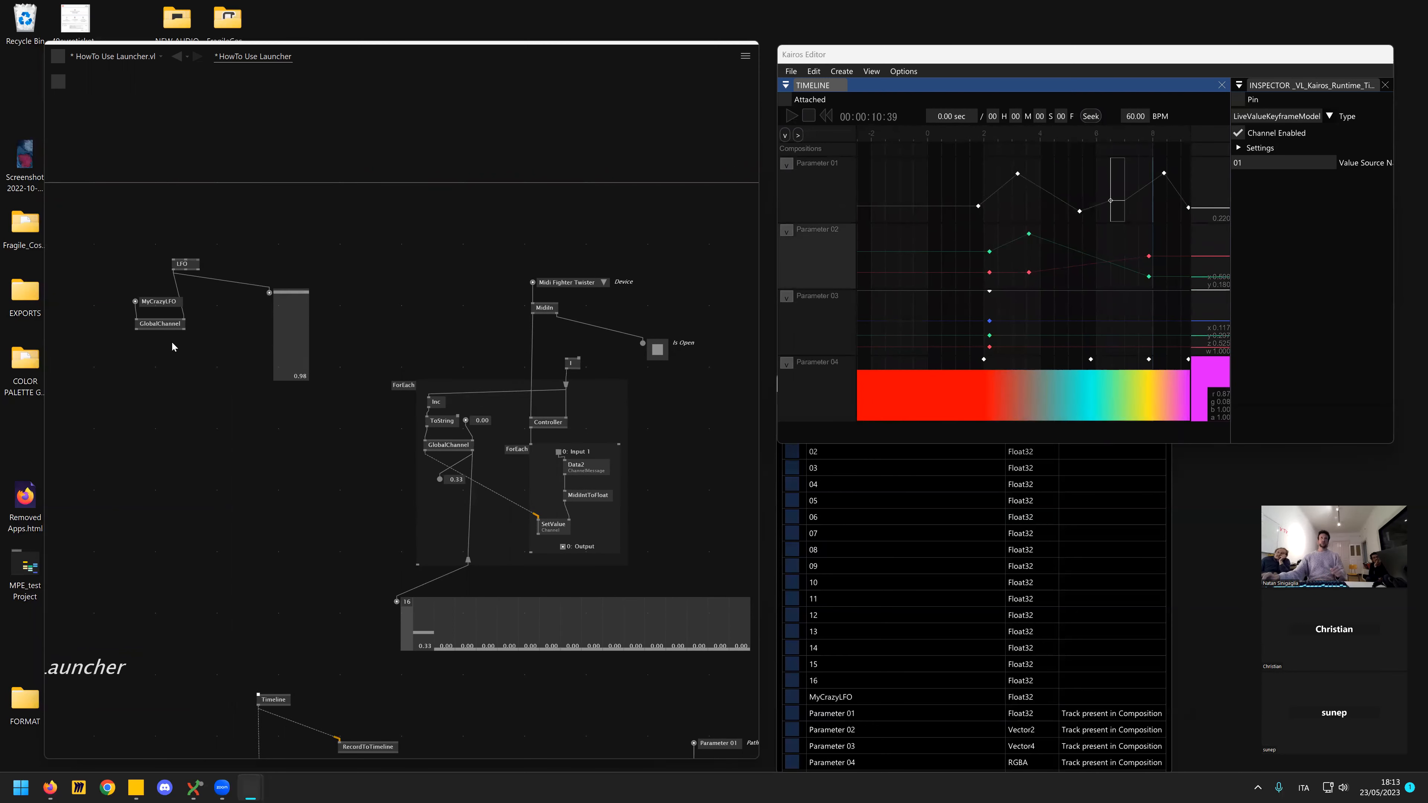
pyautogui.click(155, 325)
# - Create a Live Value keyframe on Parameter 01 at position 0 with duration 1 and input pin name MyCrazyLFO
pyautogui.moveTo(929, 169); pyautogui.dragTo(959, 179)
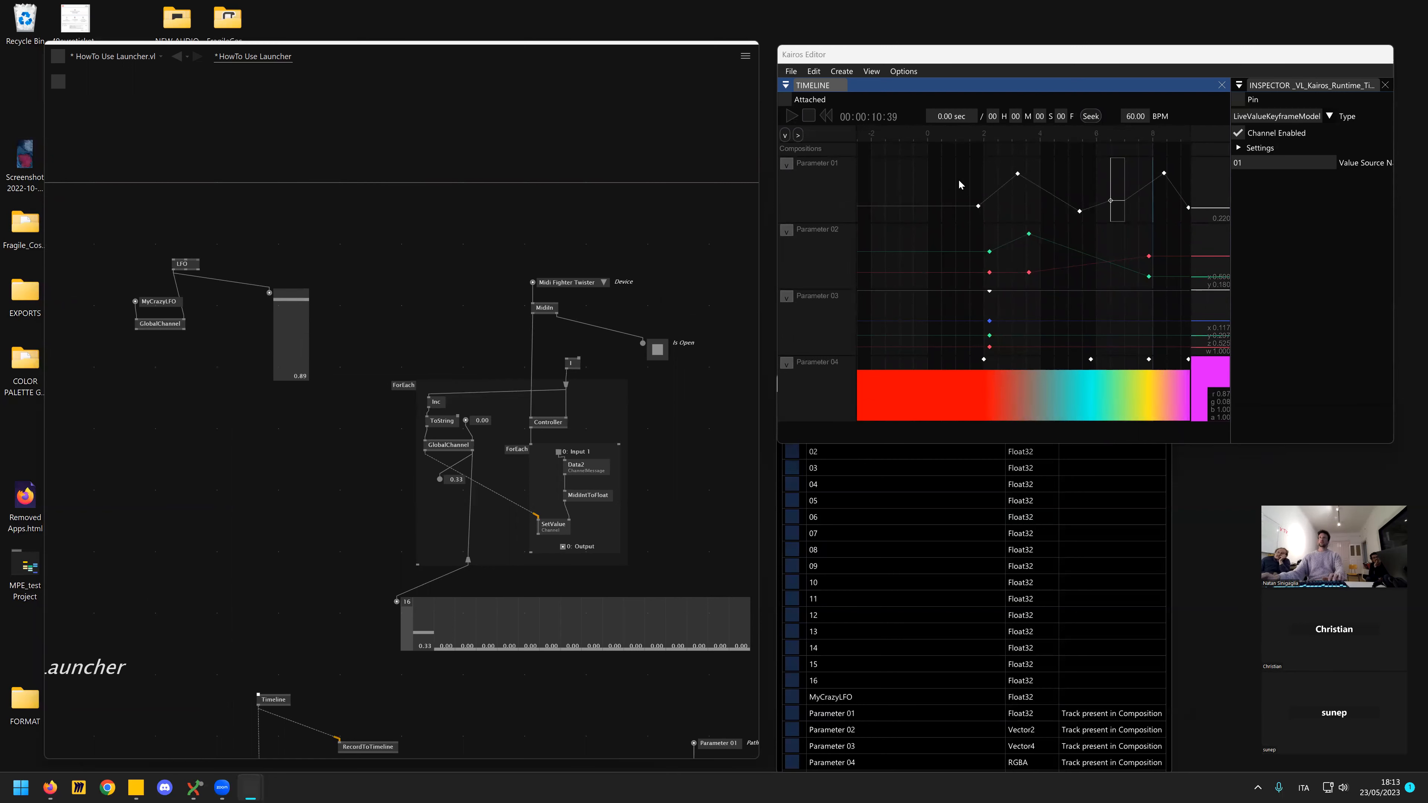
pyautogui.click(840, 70)
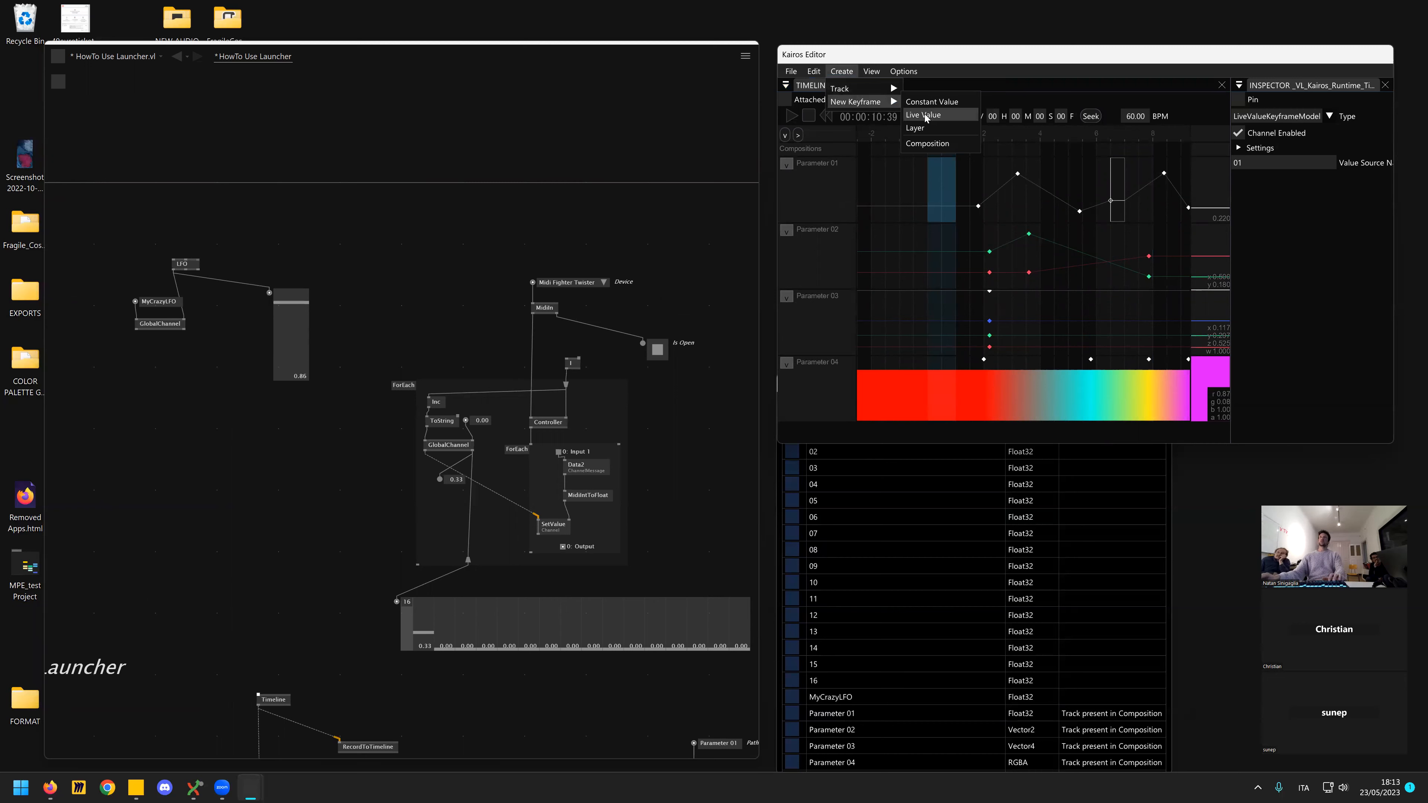
pyautogui.click(925, 115)
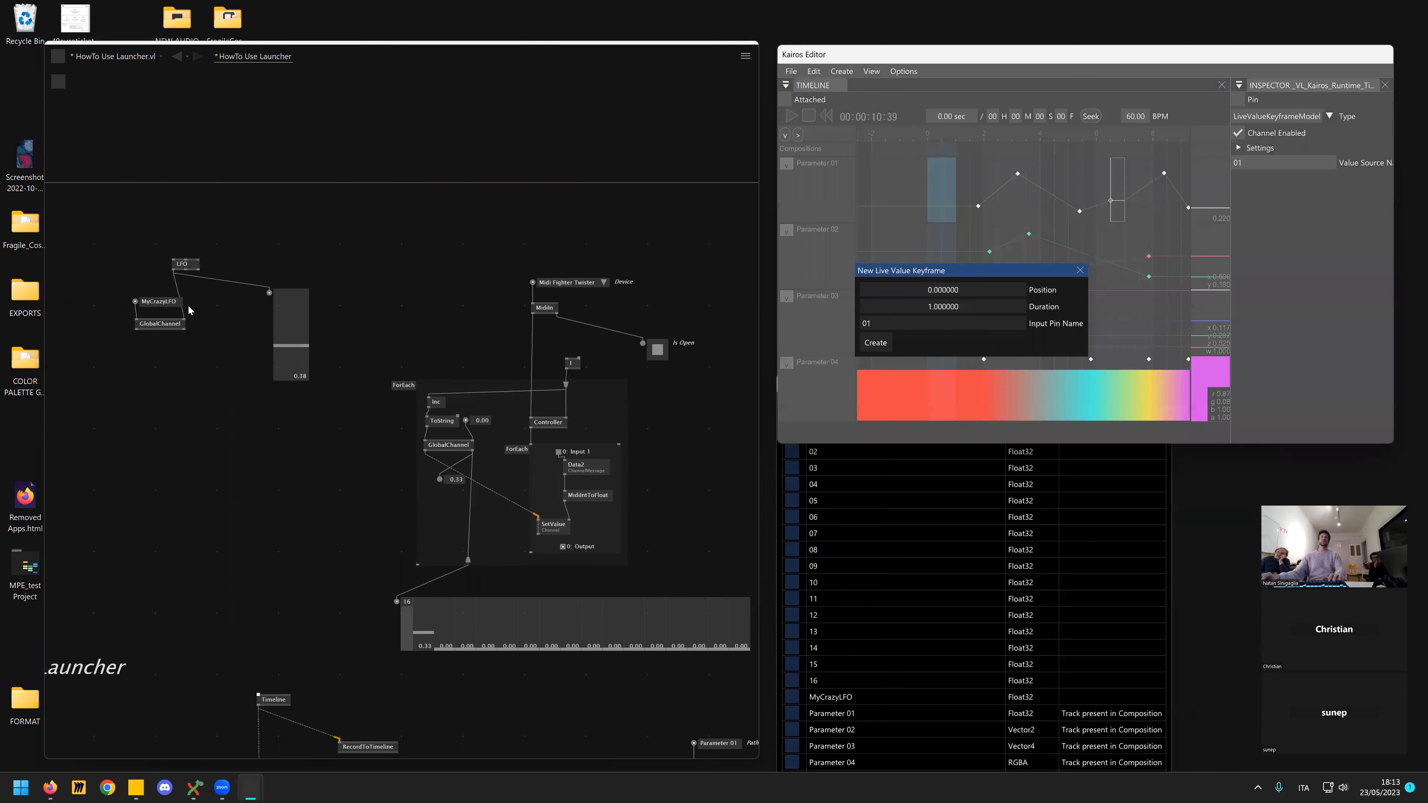
pyautogui.doubleClick(884, 324)
pyautogui.write('My')
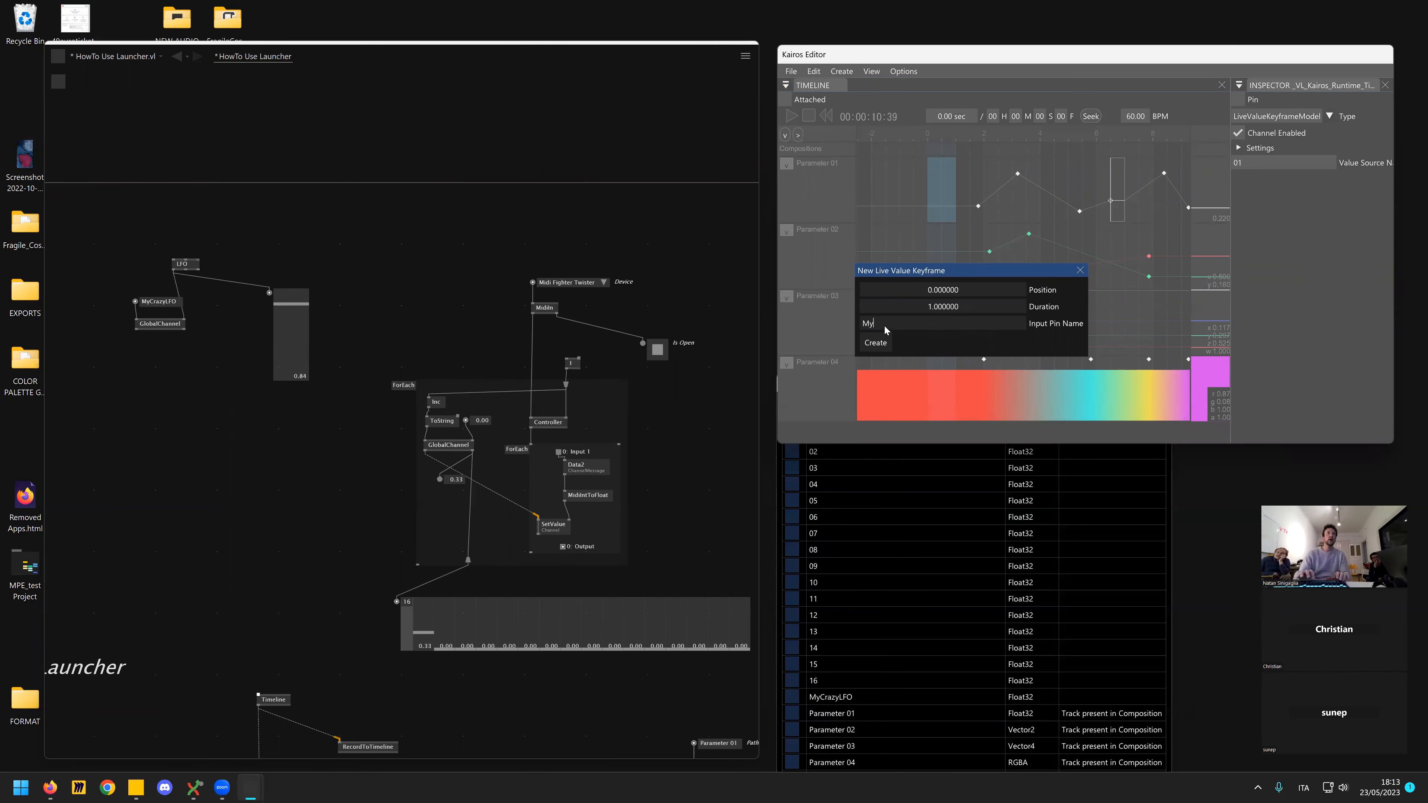
pyautogui.write('Craz')
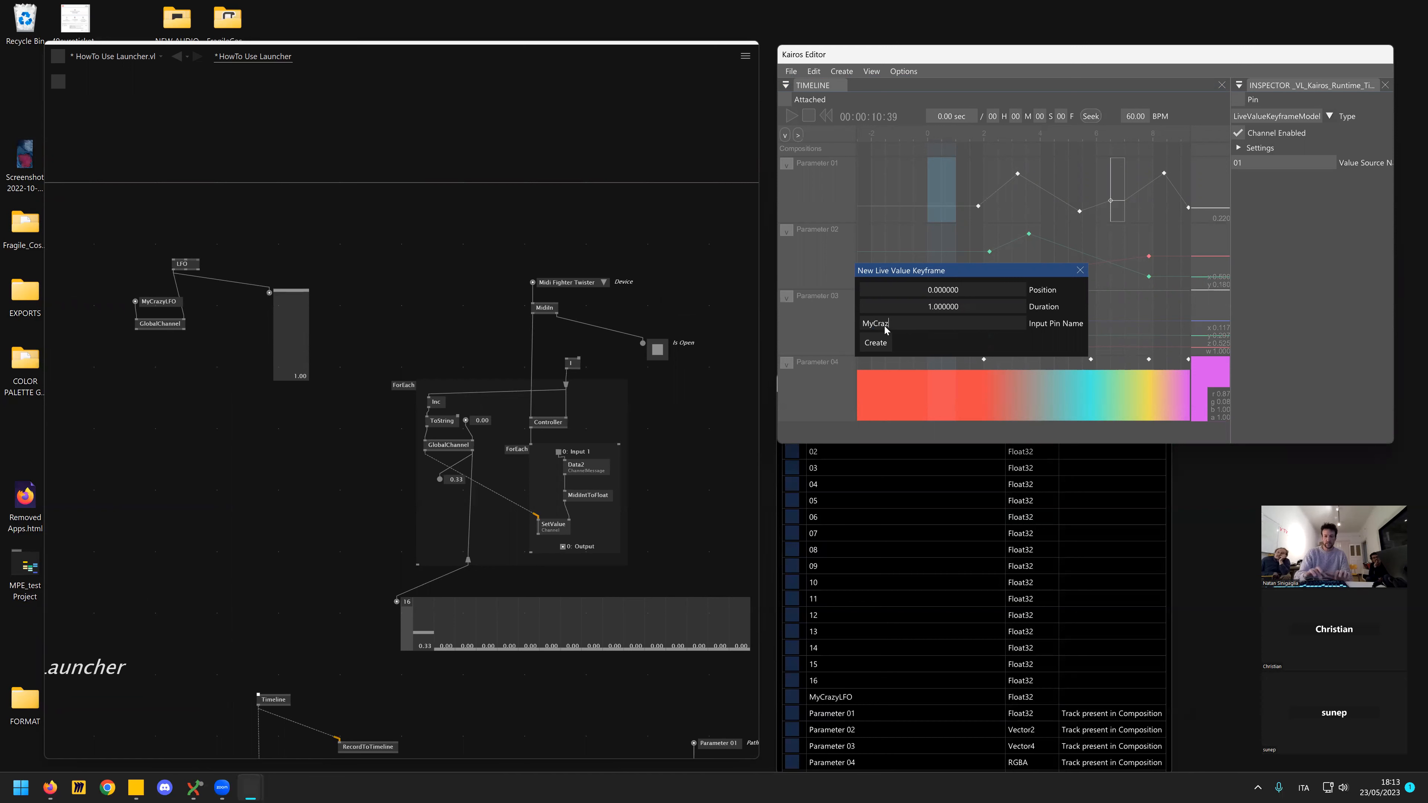
pyautogui.write('yLFO')
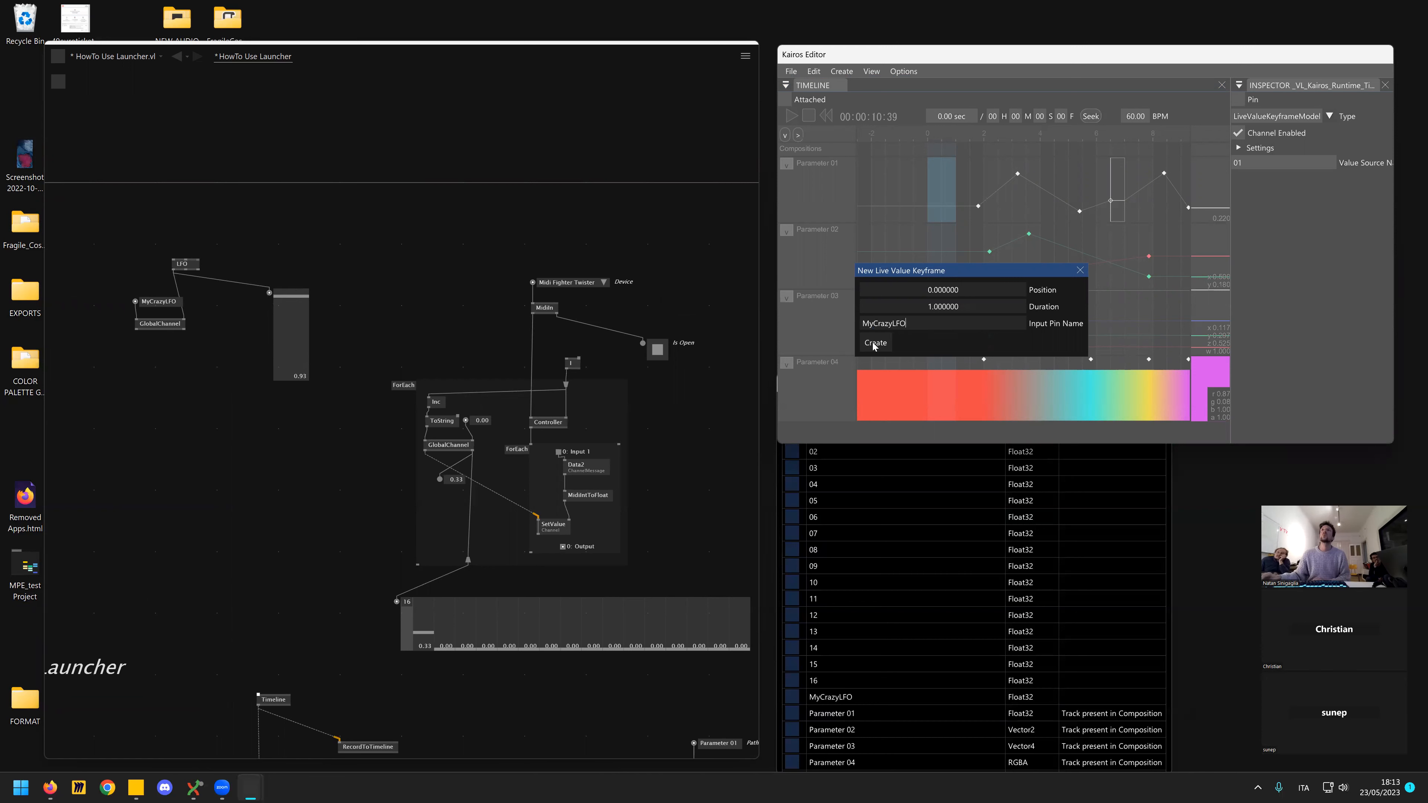
pyautogui.click(875, 342)
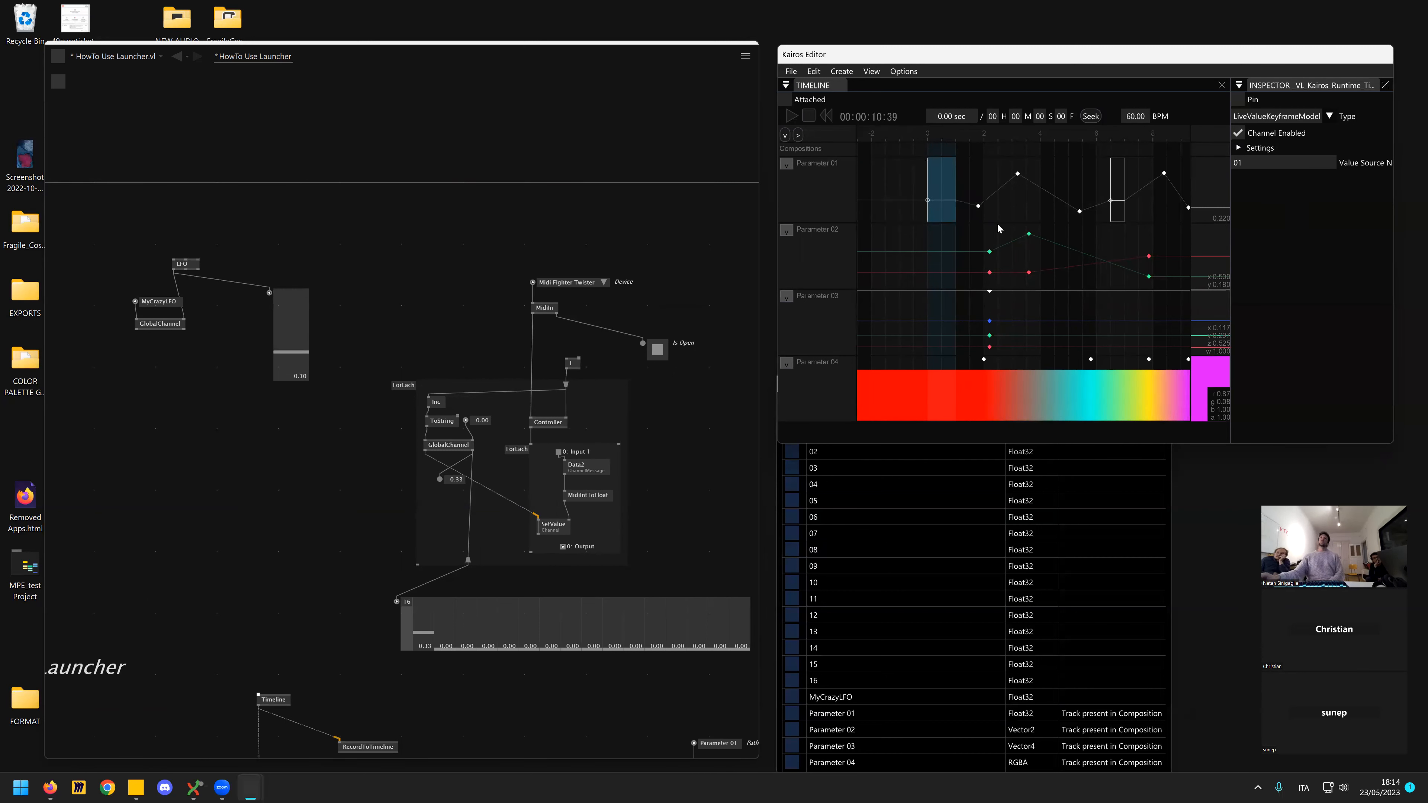
# - Inspect the MyCrazyLFO live value keyframe at the start of the Parameter 01 track alongside the other keyframes
pyautogui.click(914, 183)
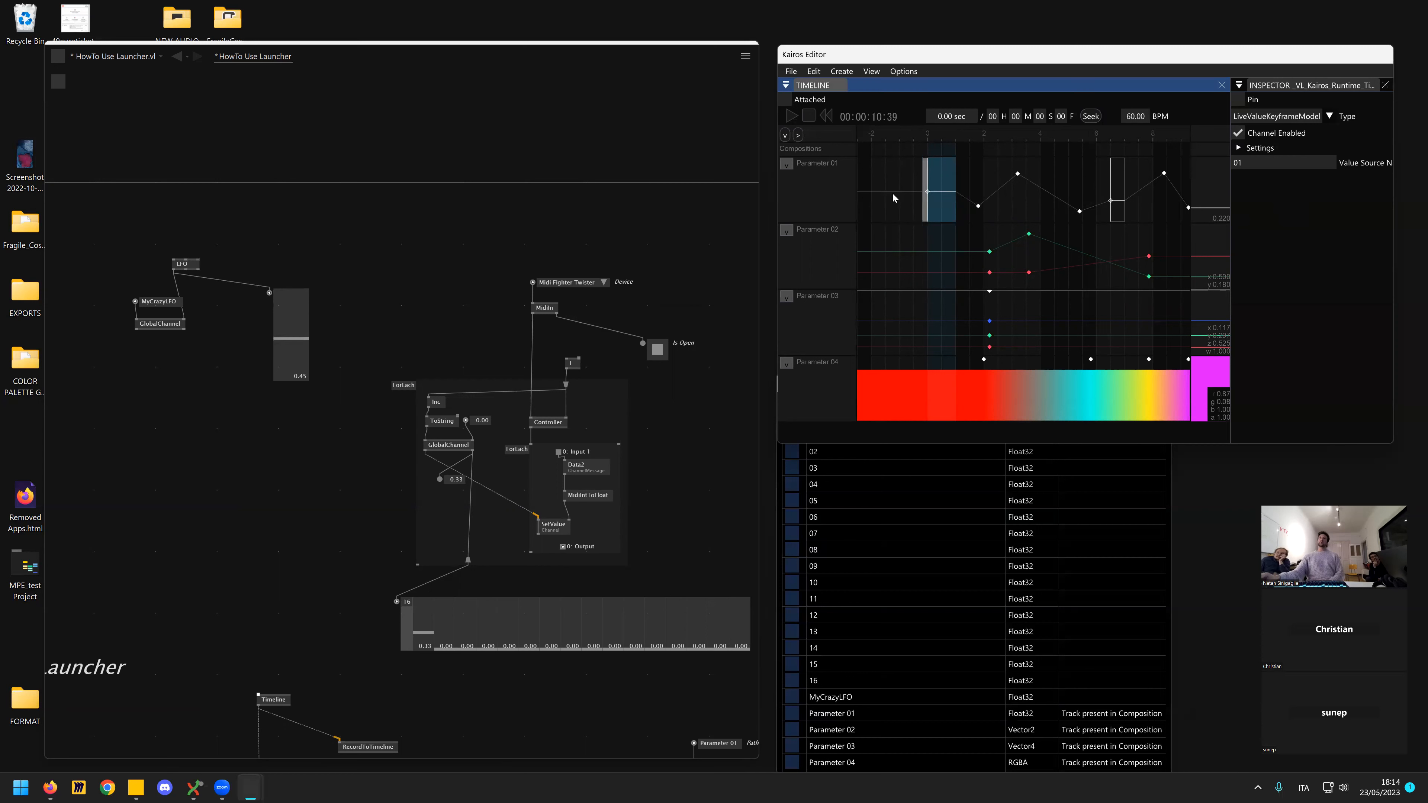
pyautogui.click(935, 146)
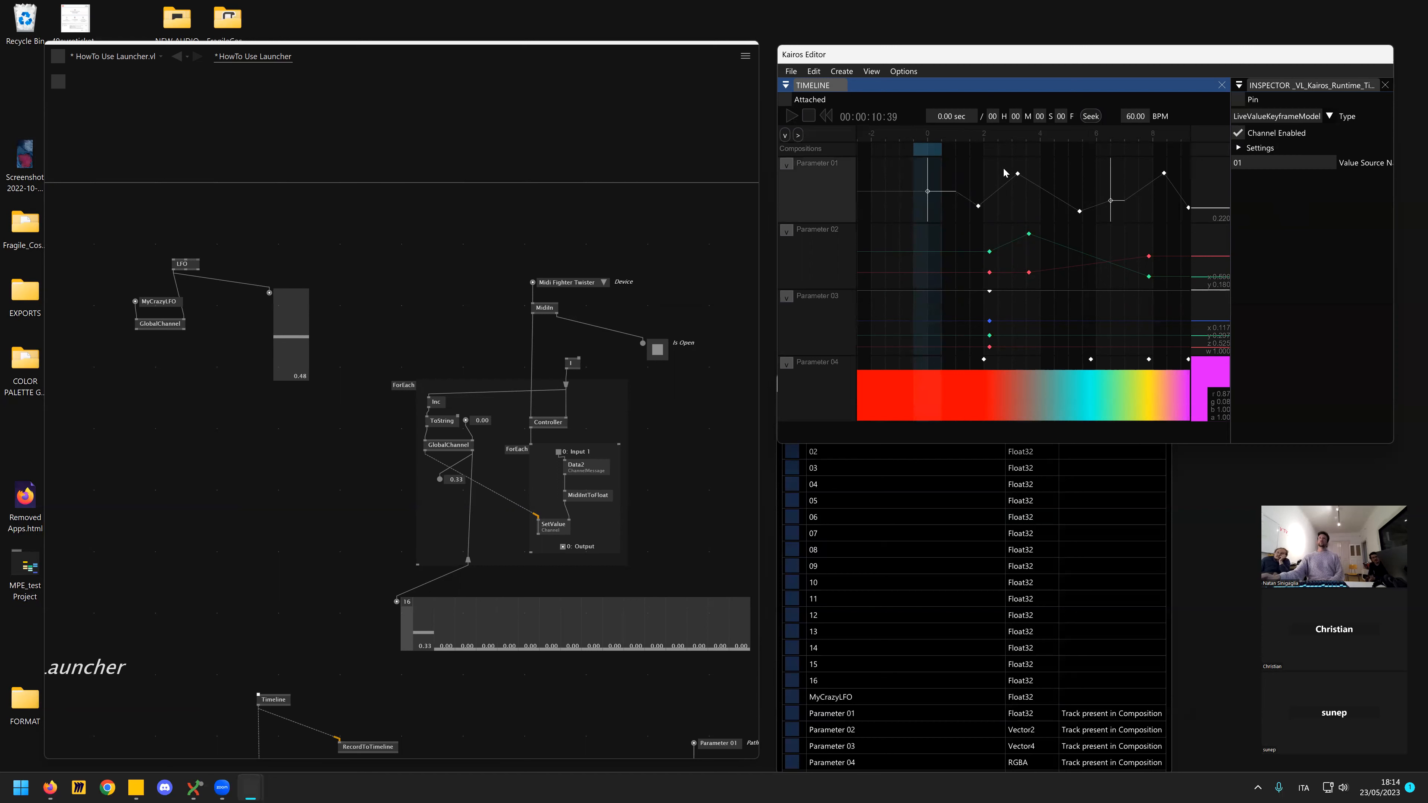
pyautogui.click(982, 168)
pyautogui.scroll(-5, 1131, 248)
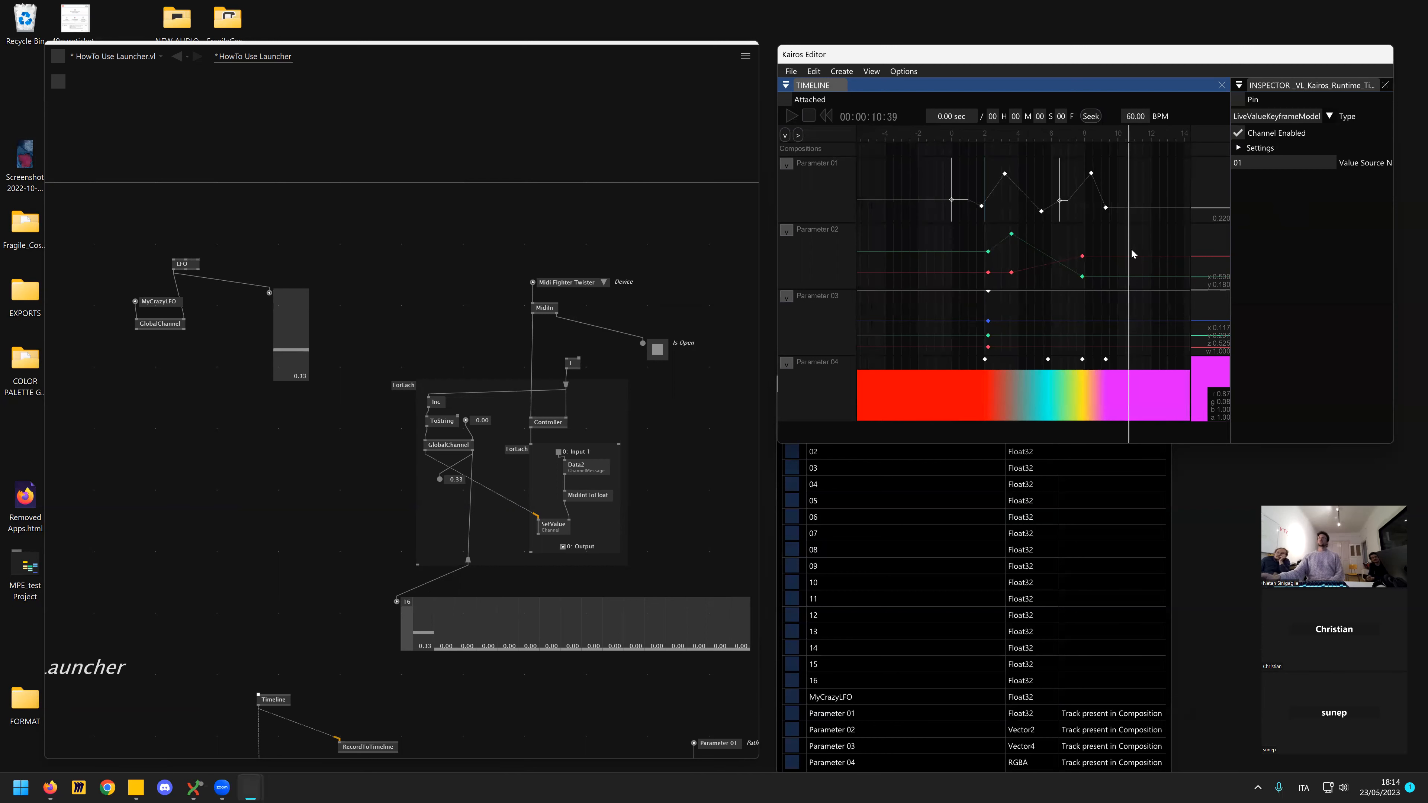
pyautogui.scroll(2, 1112, 259)
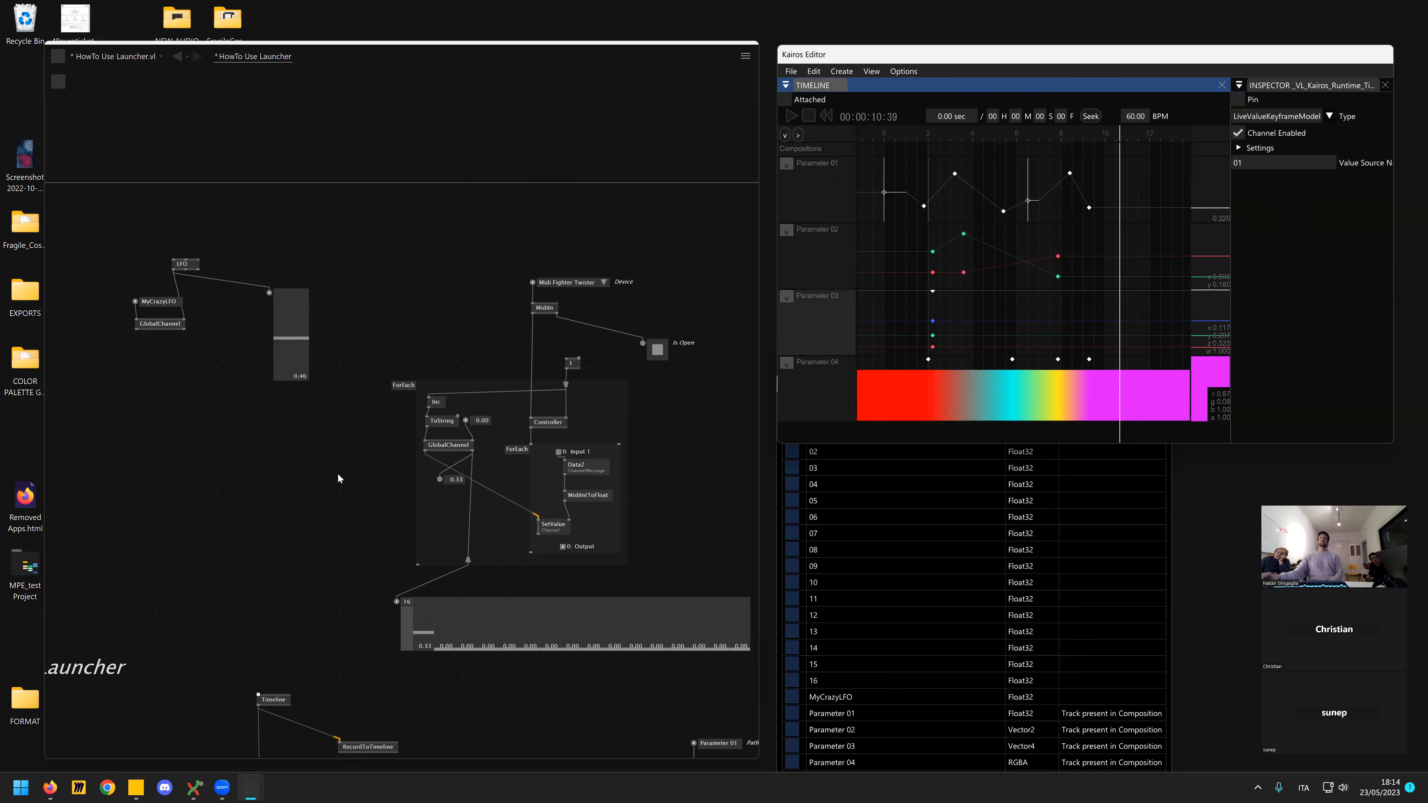
# - Examine the patch's LFO, MIDI, timeline and Parameter channel nodes and the wider timeline
pyautogui.scroll(-2, 337, 472)
pyautogui.scroll(-3, 598, 341)
pyautogui.hscroll(2, 598, 341)
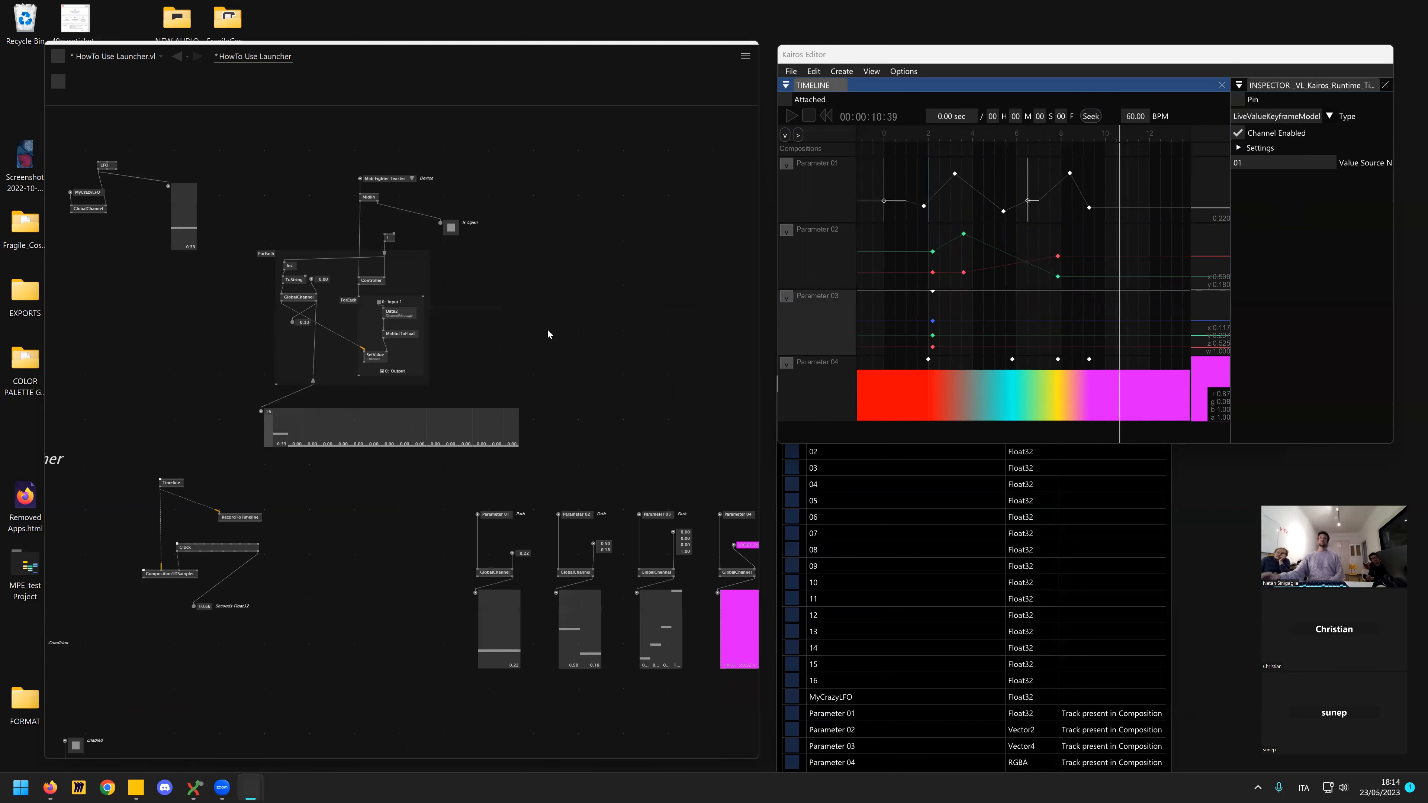
pyautogui.scroll(1, 563, 340)
pyautogui.hscroll(-1, 562, 341)
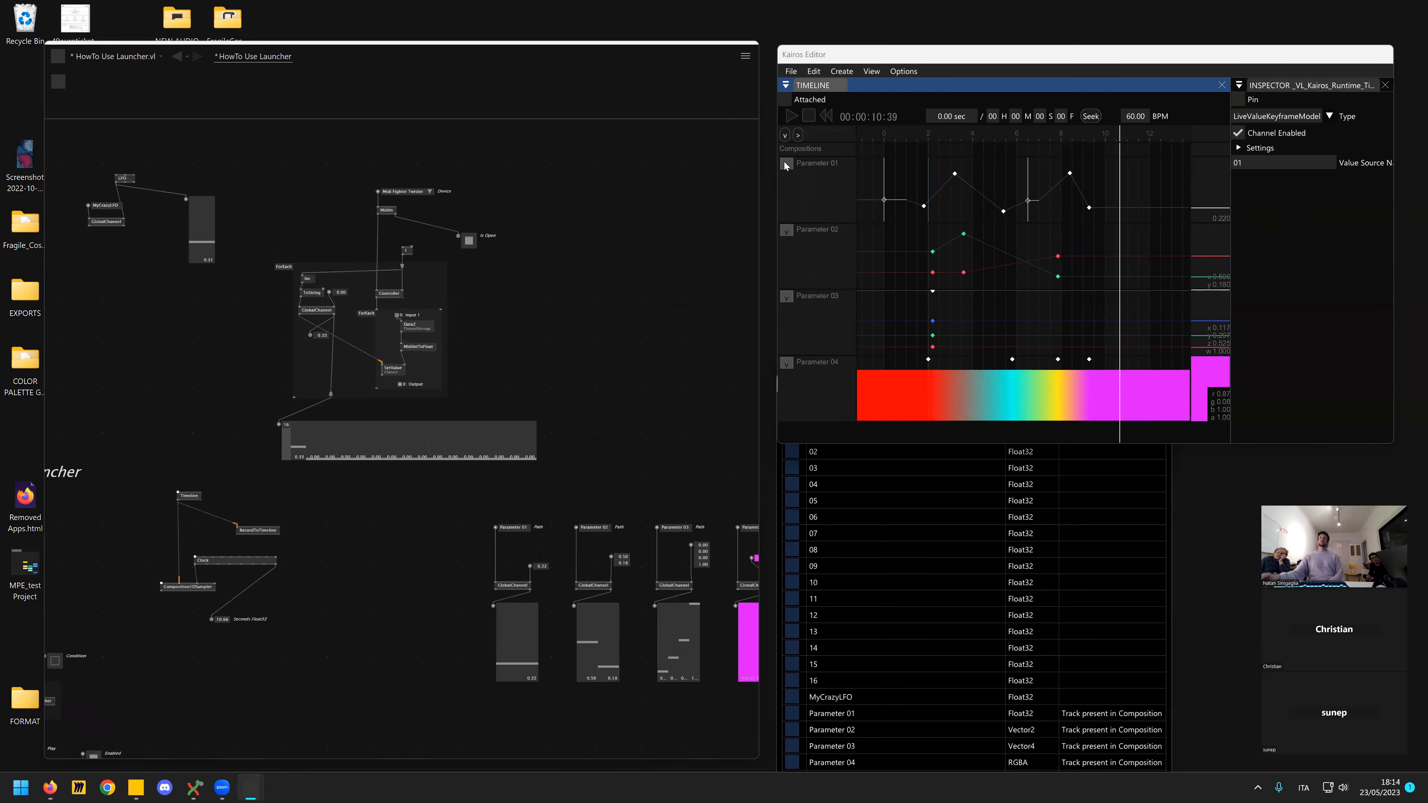
pyautogui.click(106, 206)
pyautogui.scroll(-3, 952, 272)
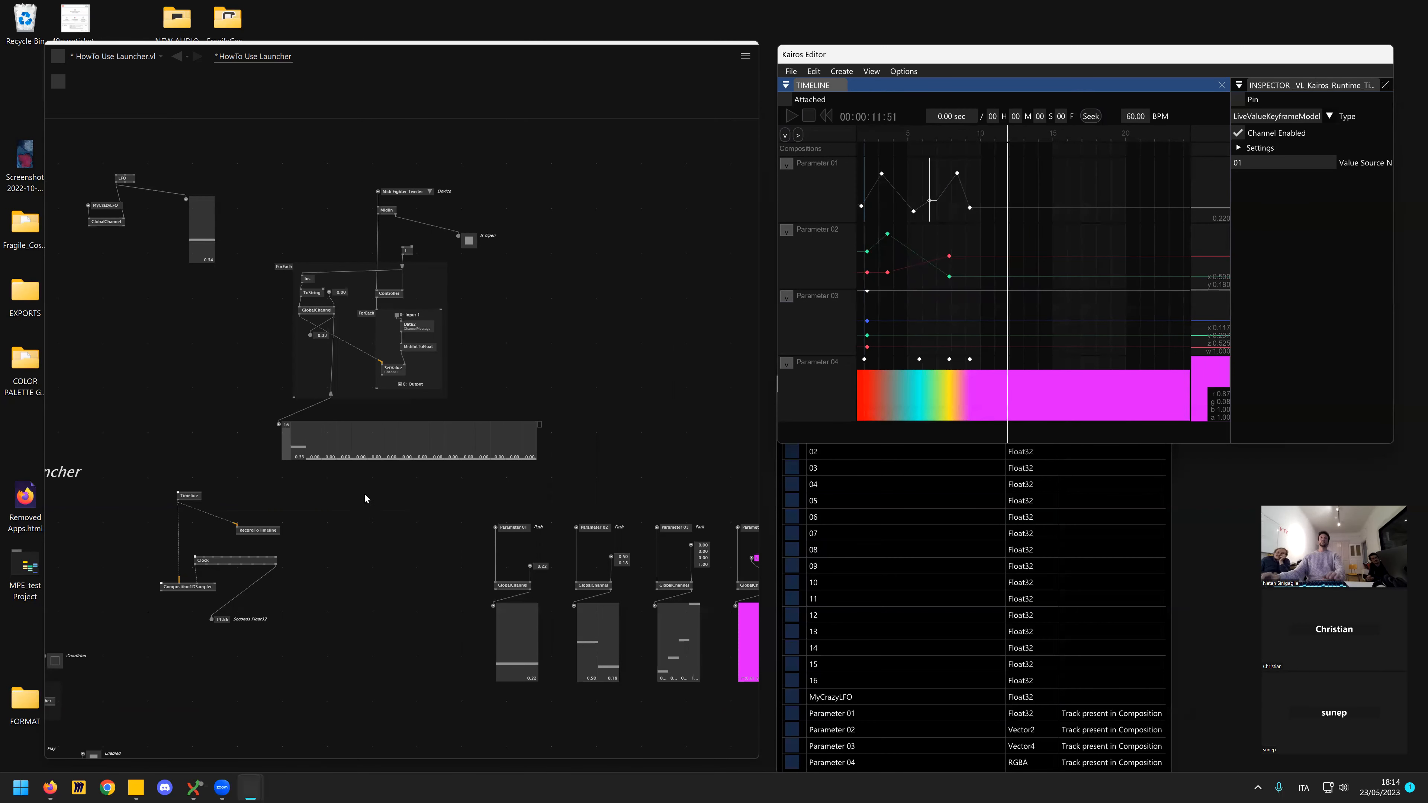
pyautogui.scroll(-2, 265, 481)
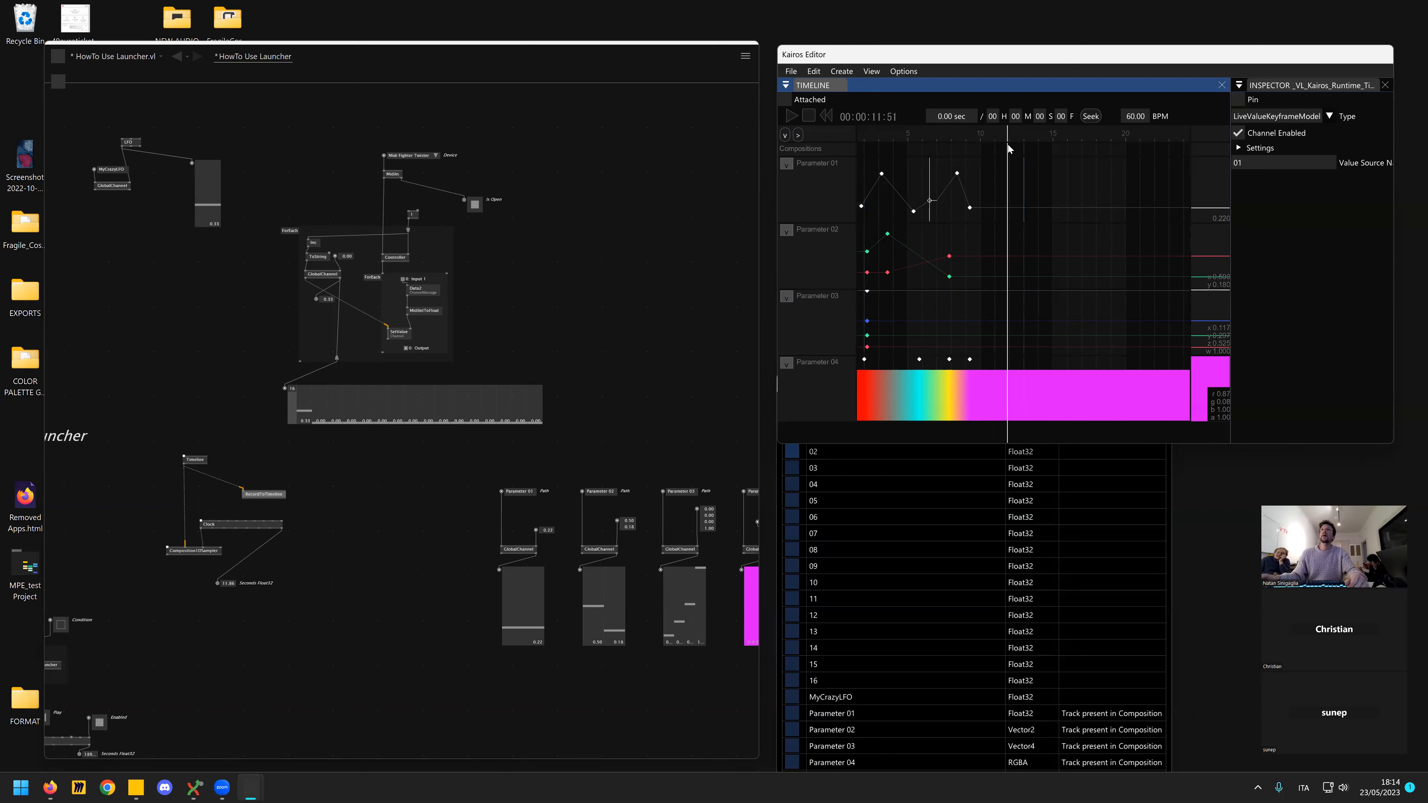
# - Bring the Record To Timeline window forward, place it below the Kairos Editor and review its channel list
pyautogui.click(887, 483)
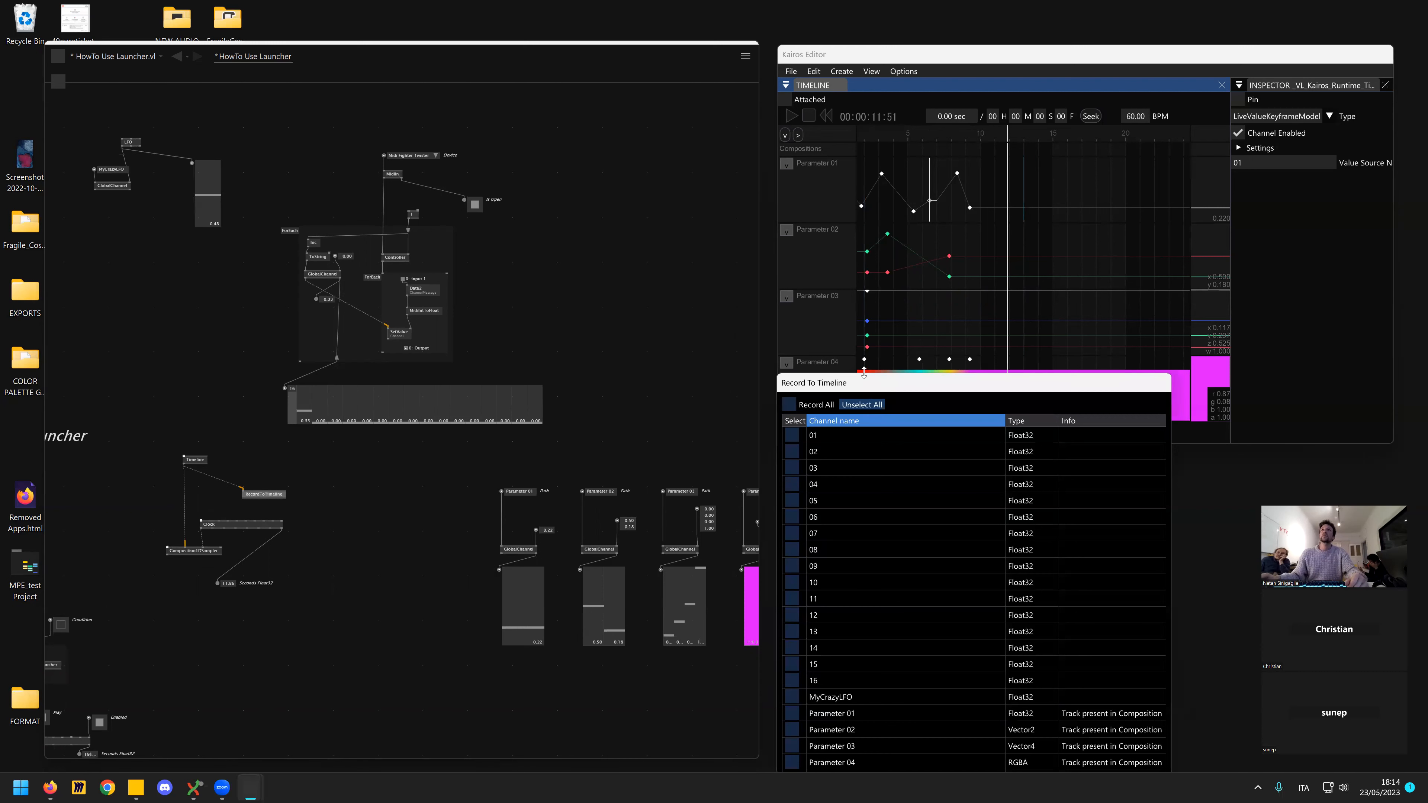
pyautogui.click(875, 382)
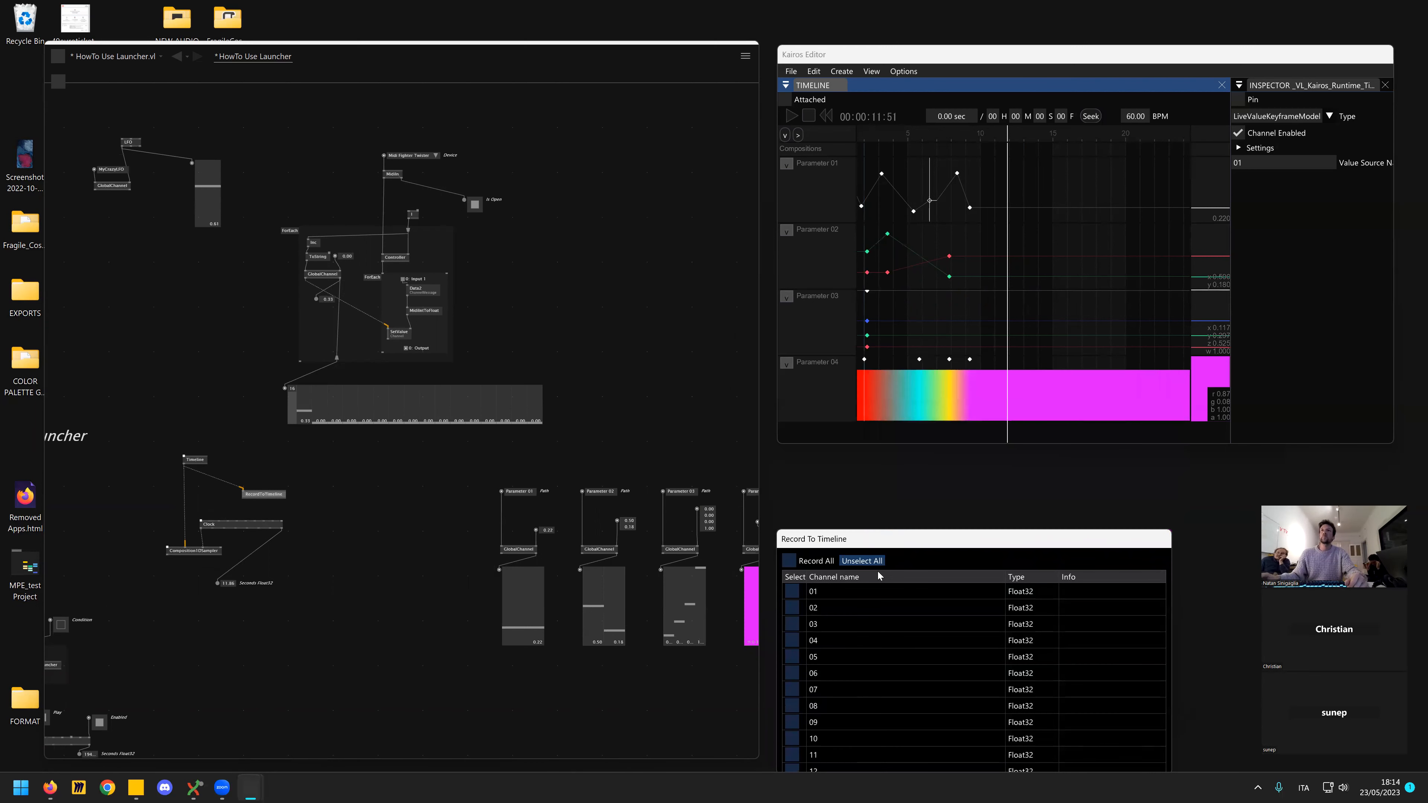
pyautogui.scroll(-3, 877, 571)
pyautogui.scroll(5, 878, 567)
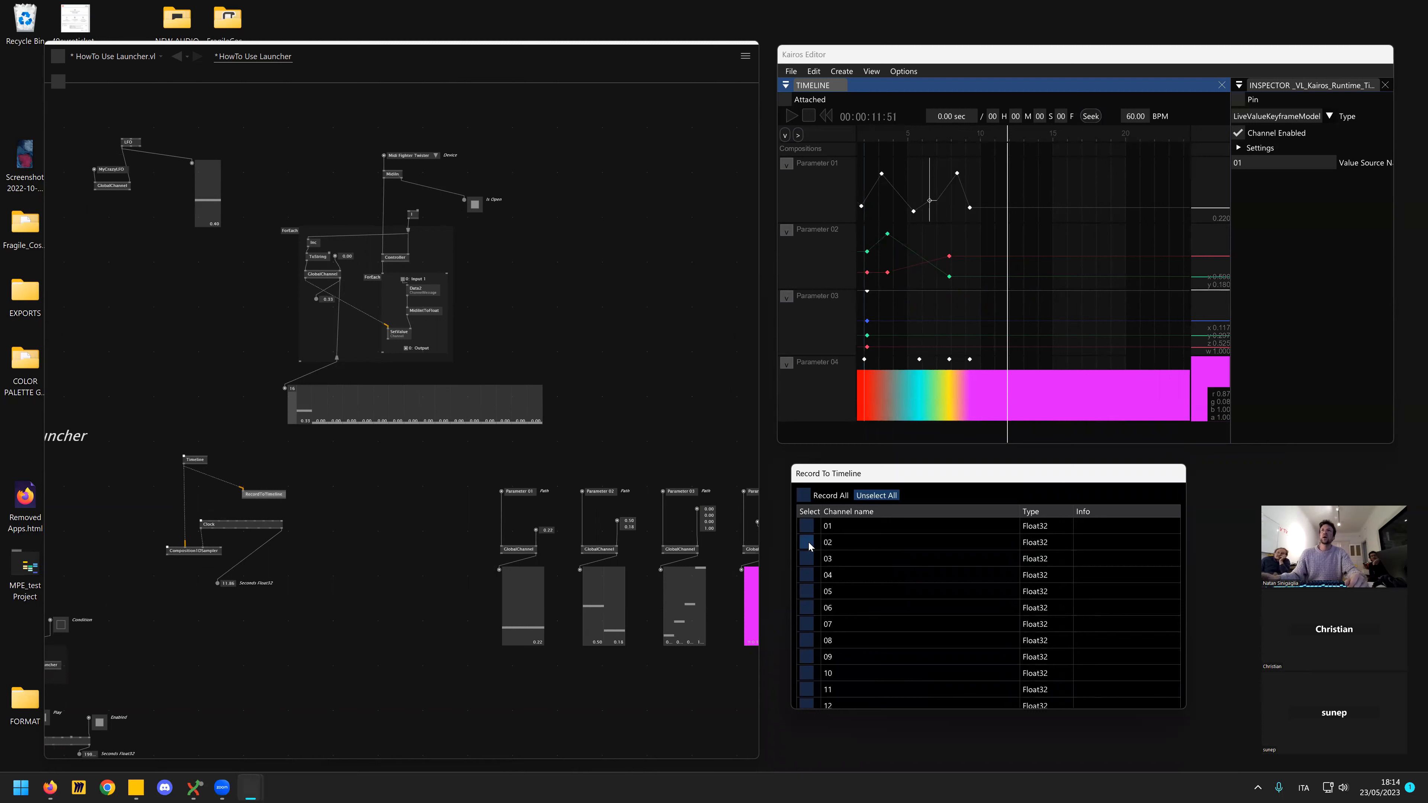
pyautogui.click(808, 541)
pyautogui.click(810, 542)
pyautogui.scroll(-5, 909, 541)
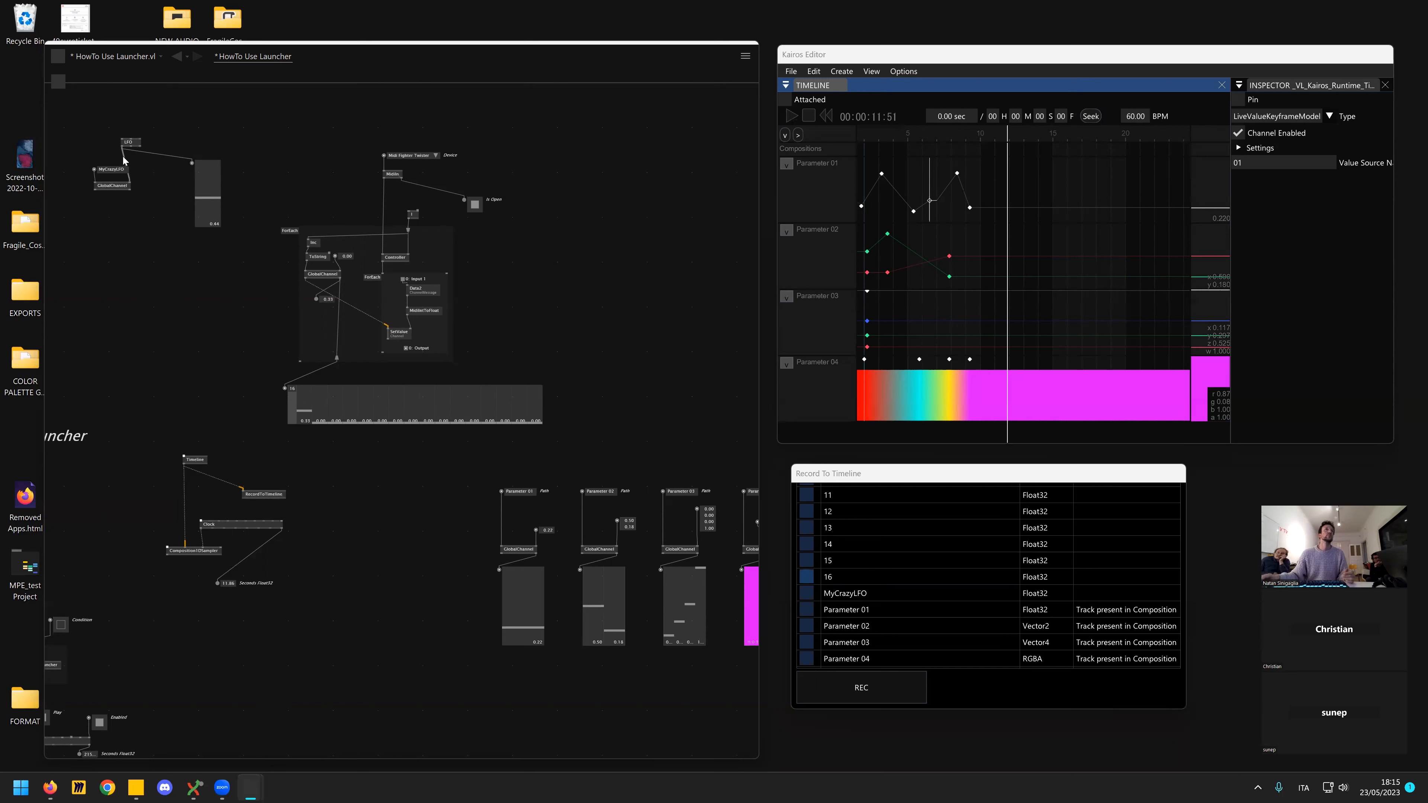
# - Cut the MyCrazyLFO GlobalChannel nodes away from the LFO and paste them above the Timeline node
pyautogui.hotkey('ctrl', 'x')
pyautogui.hotkey('ctrl', 'v')
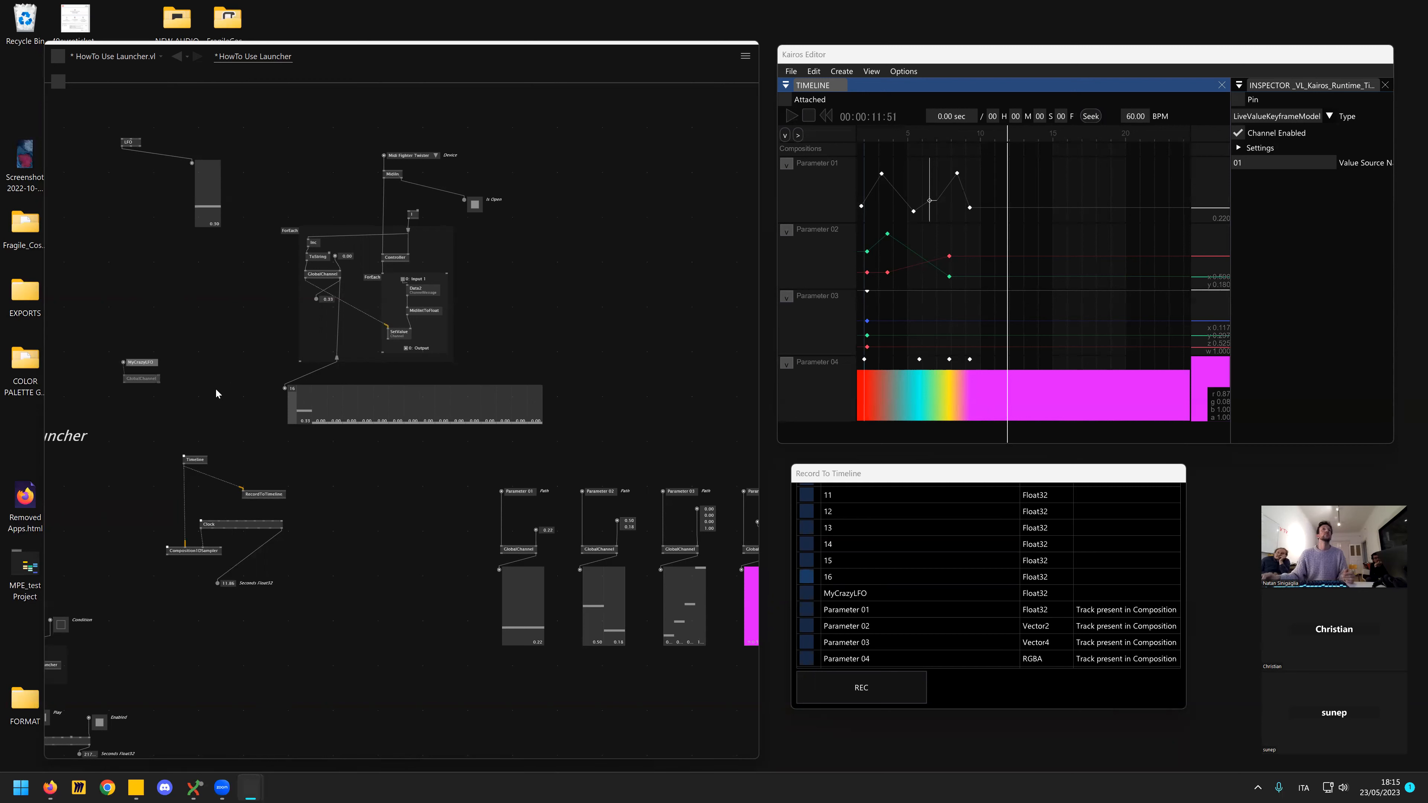
pyautogui.scroll(2, 218, 388)
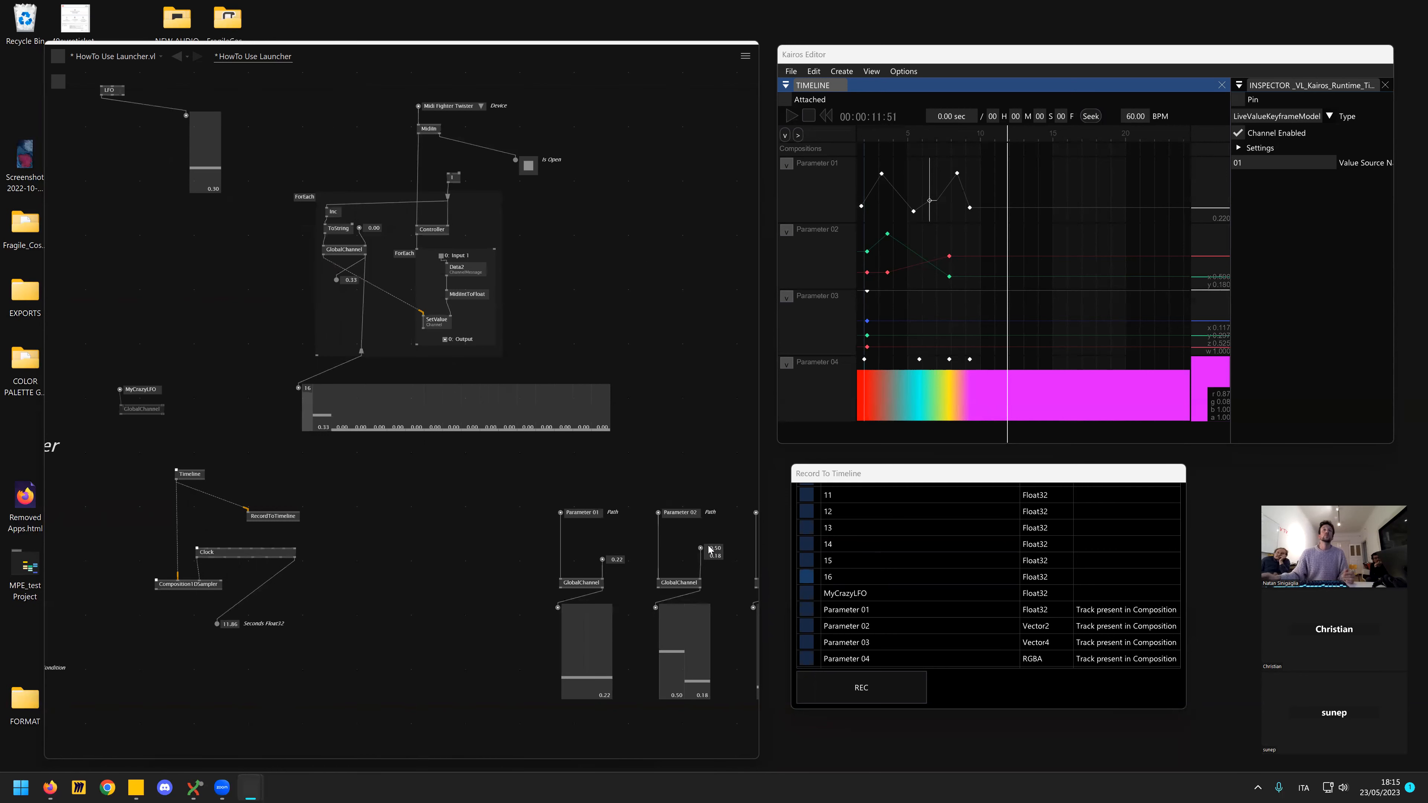
pyautogui.scroll(-1, 247, 391)
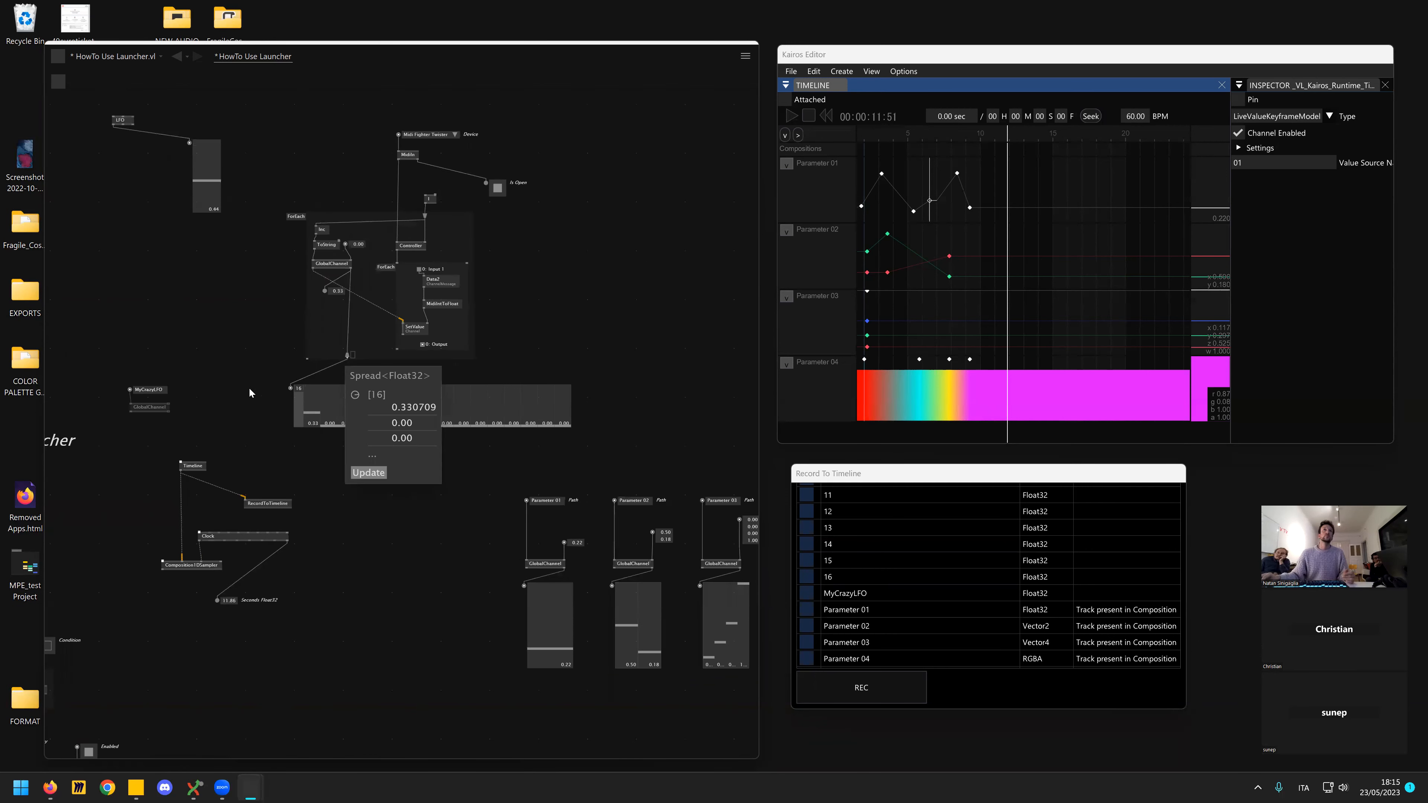
# - Add a GetSlice node between the MyCrazyLFO channel and the ForEach output
pyautogui.doubleClick(233, 388)
pyautogui.write('getslice')
pyautogui.press('Return')
pyautogui.click(271, 326)
pyautogui.press('Return')
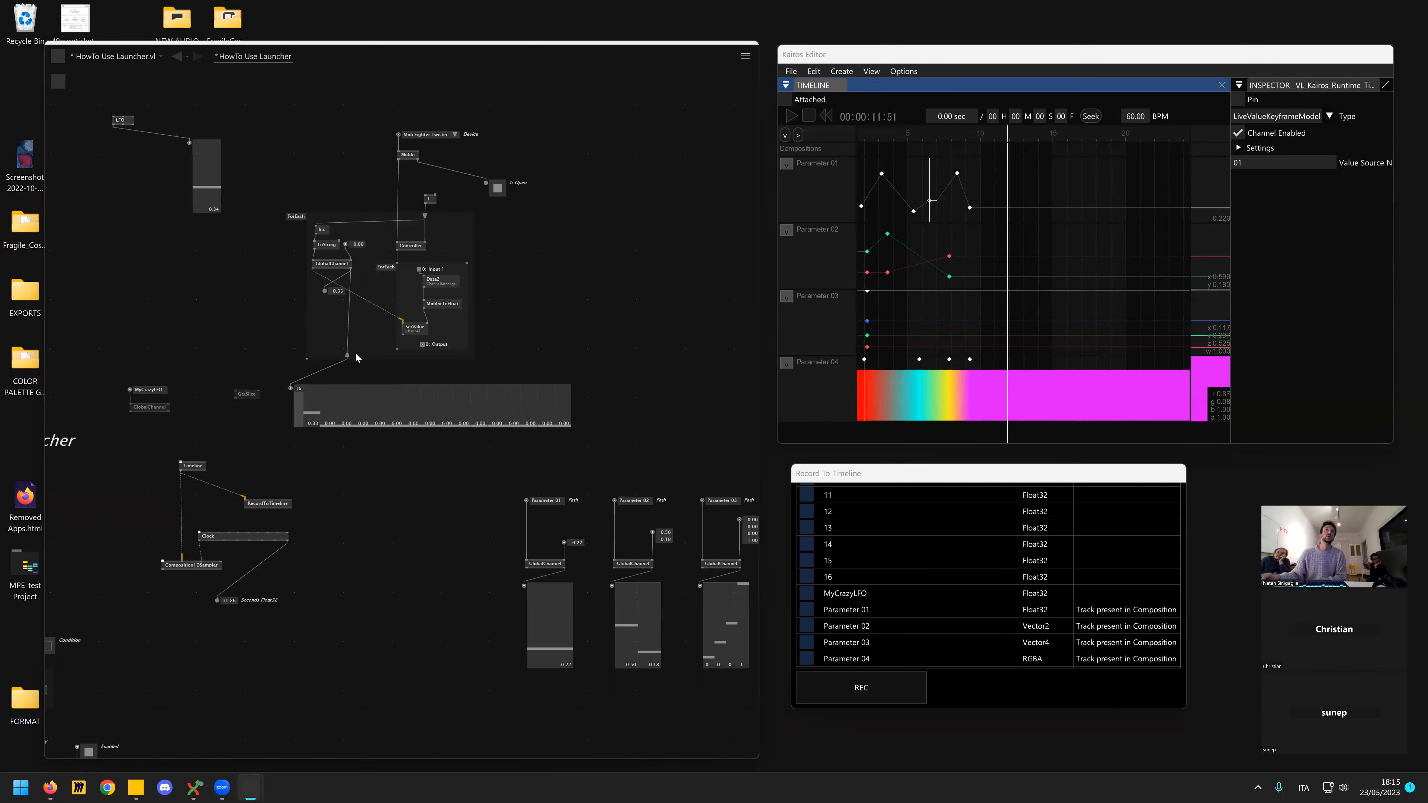
# - Link the ForEach output spread to GetSlice and its result to the MyCrazyLFO GlobalChannel, moving GetSlice closer
pyautogui.click(347, 355)
pyautogui.click(237, 396)
pyautogui.click(180, 401)
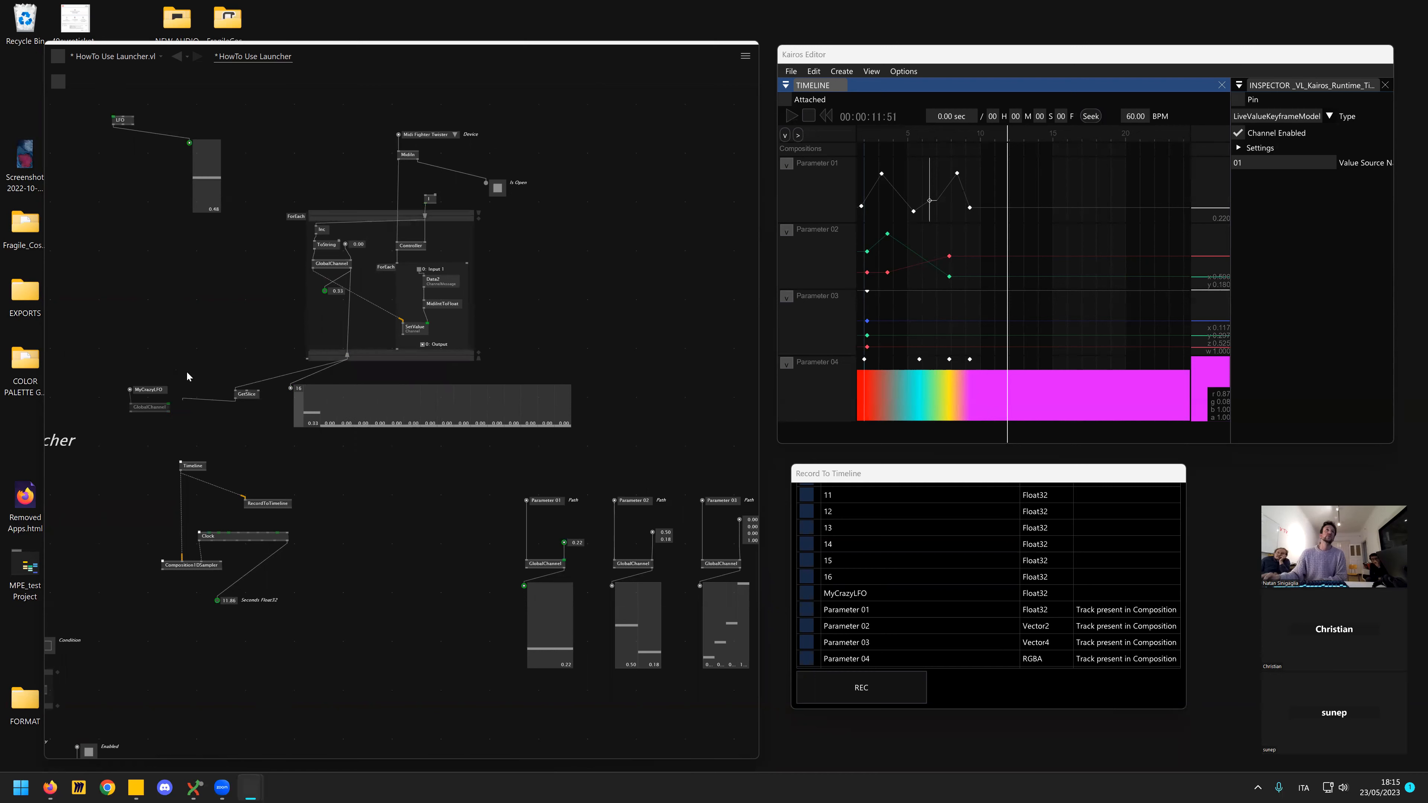
pyautogui.moveTo(241, 394); pyautogui.dragTo(223, 387)
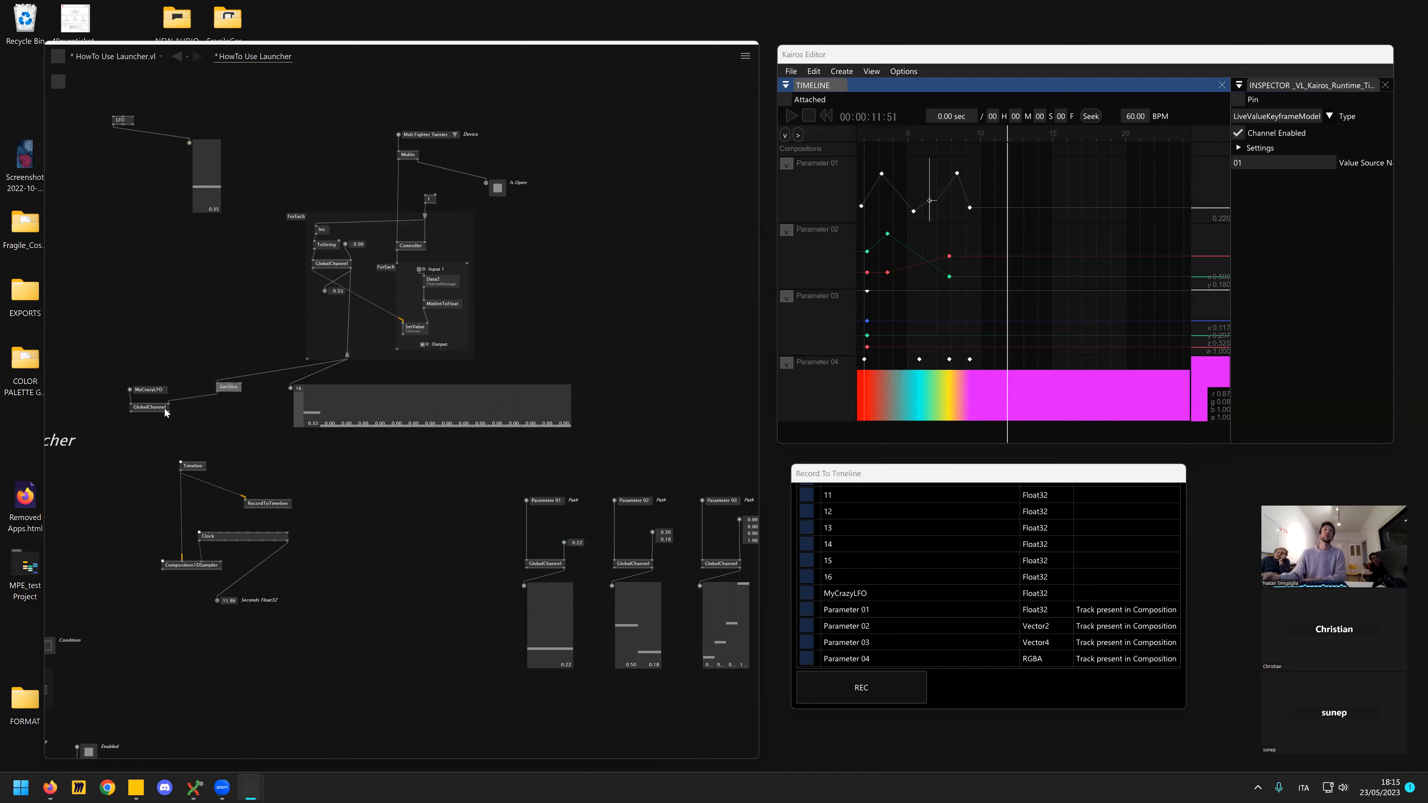
pyautogui.moveTo(166, 408)
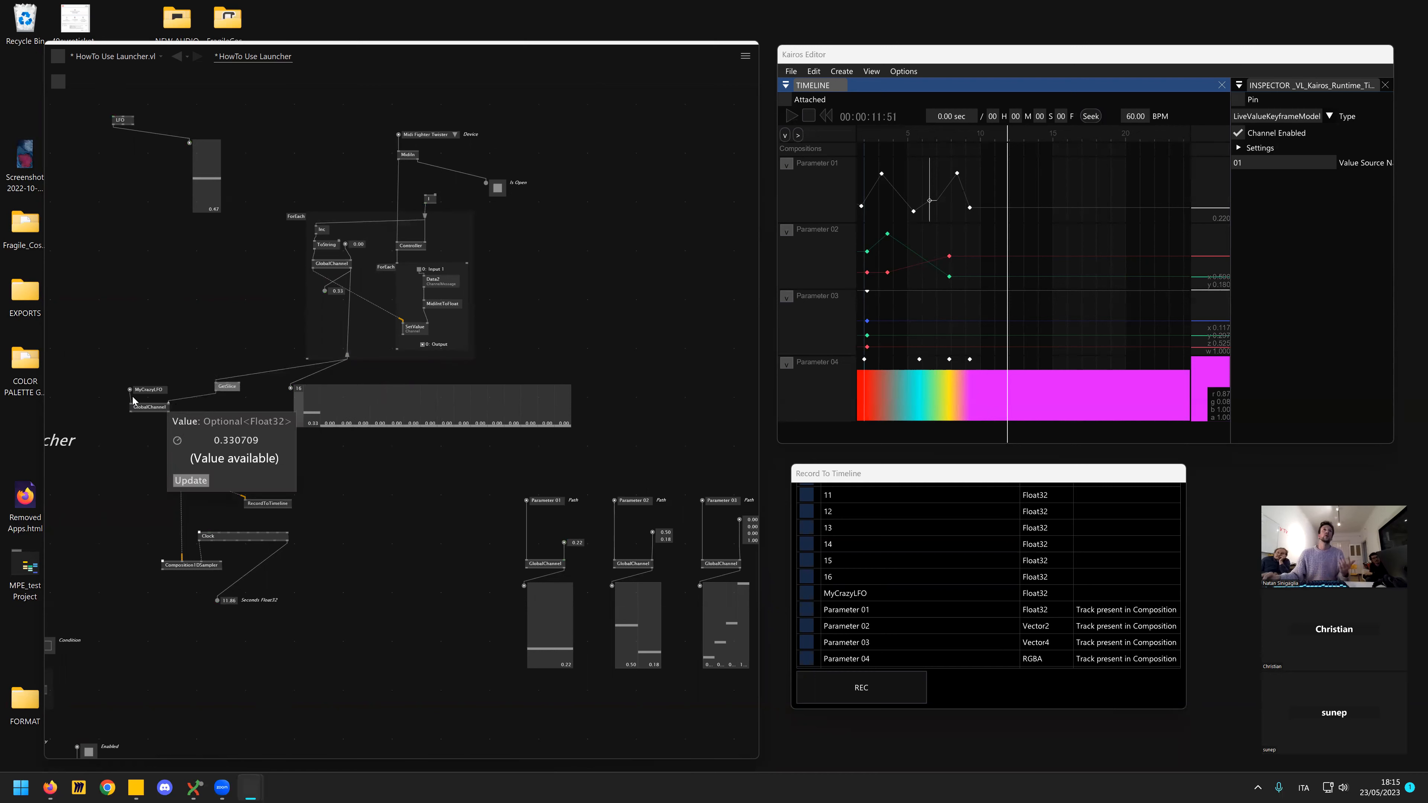
# - Review the recordable channels from 01 to Parameter 04 in the Record To Timeline window
pyautogui.scroll(4, 849, 586)
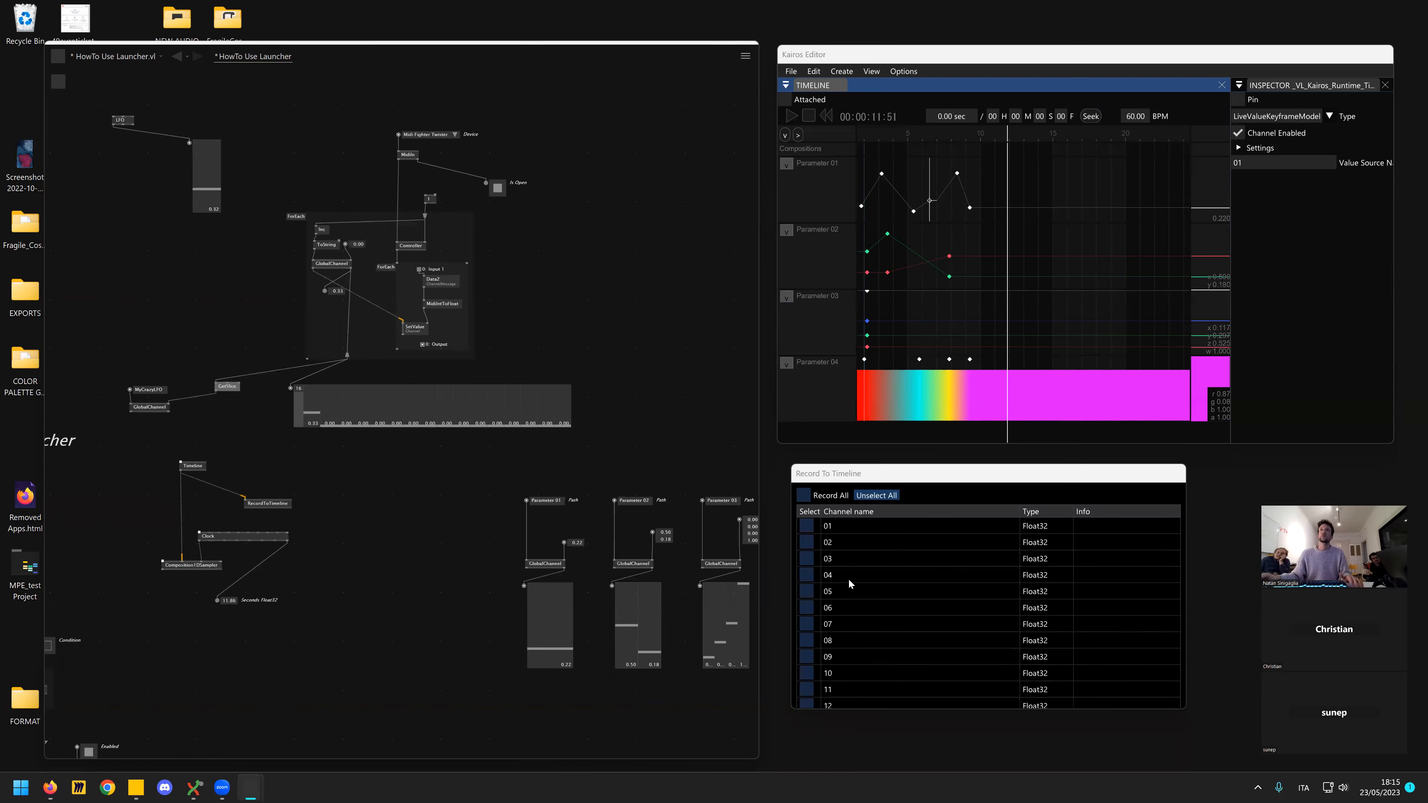
pyautogui.scroll(-5, 848, 579)
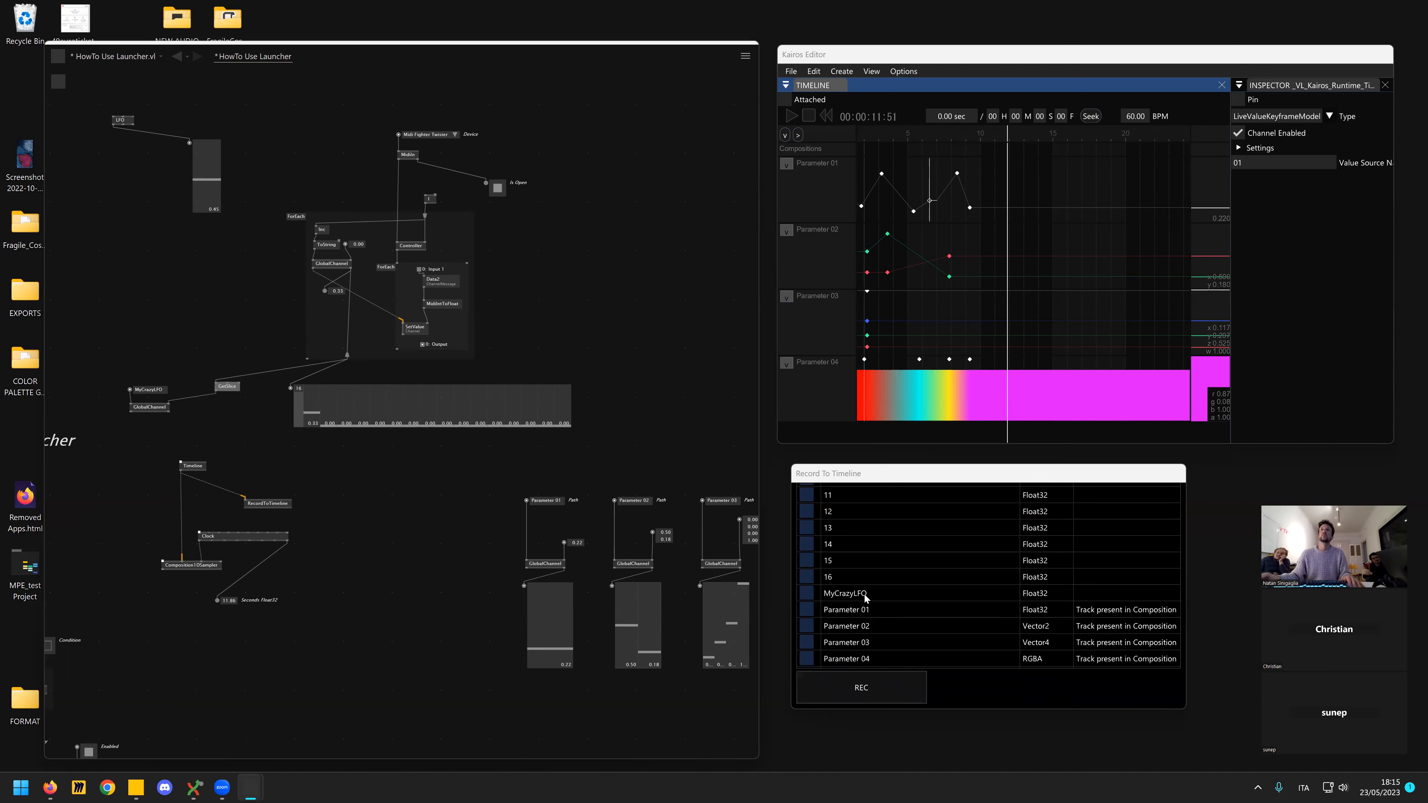
pyautogui.scroll(5, 865, 595)
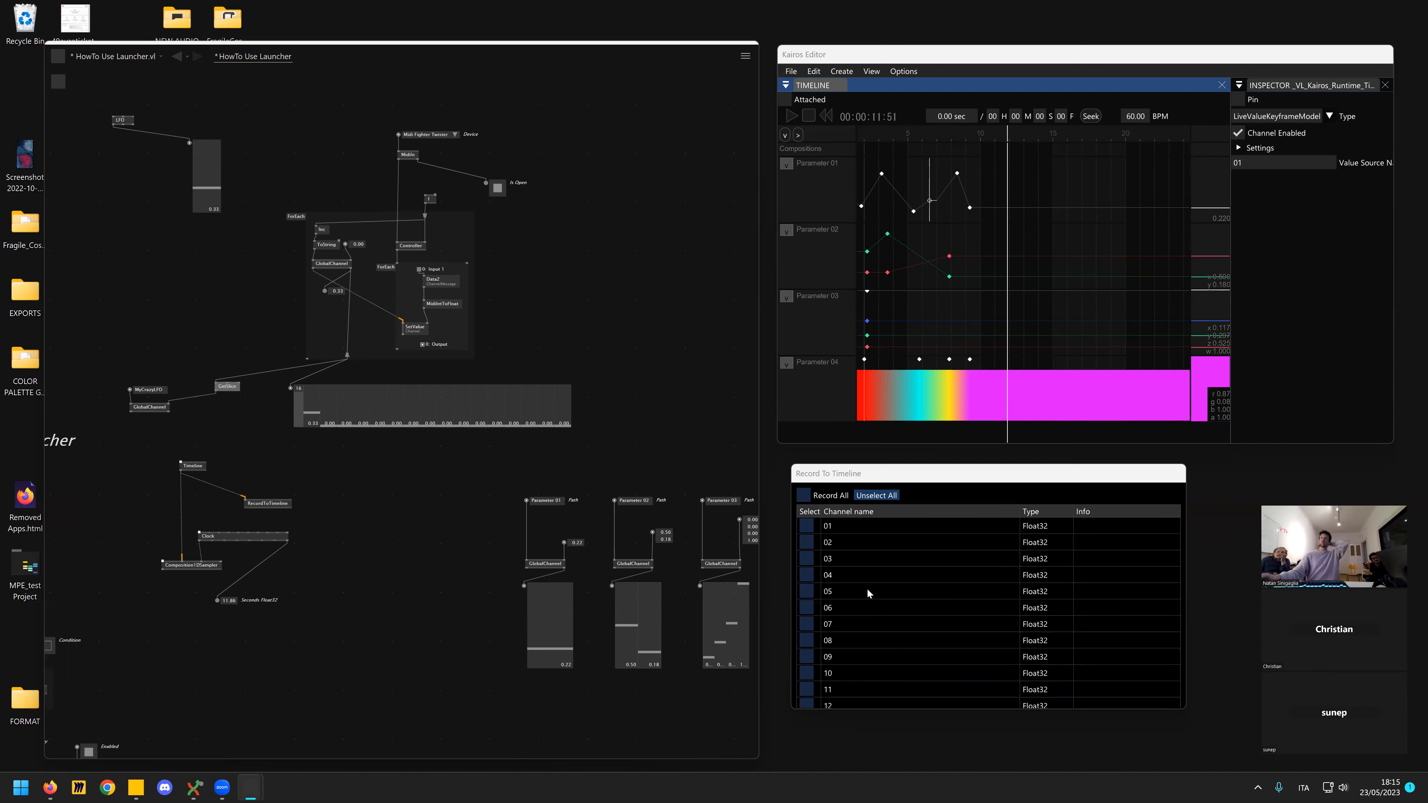
pyautogui.scroll(-5, 866, 596)
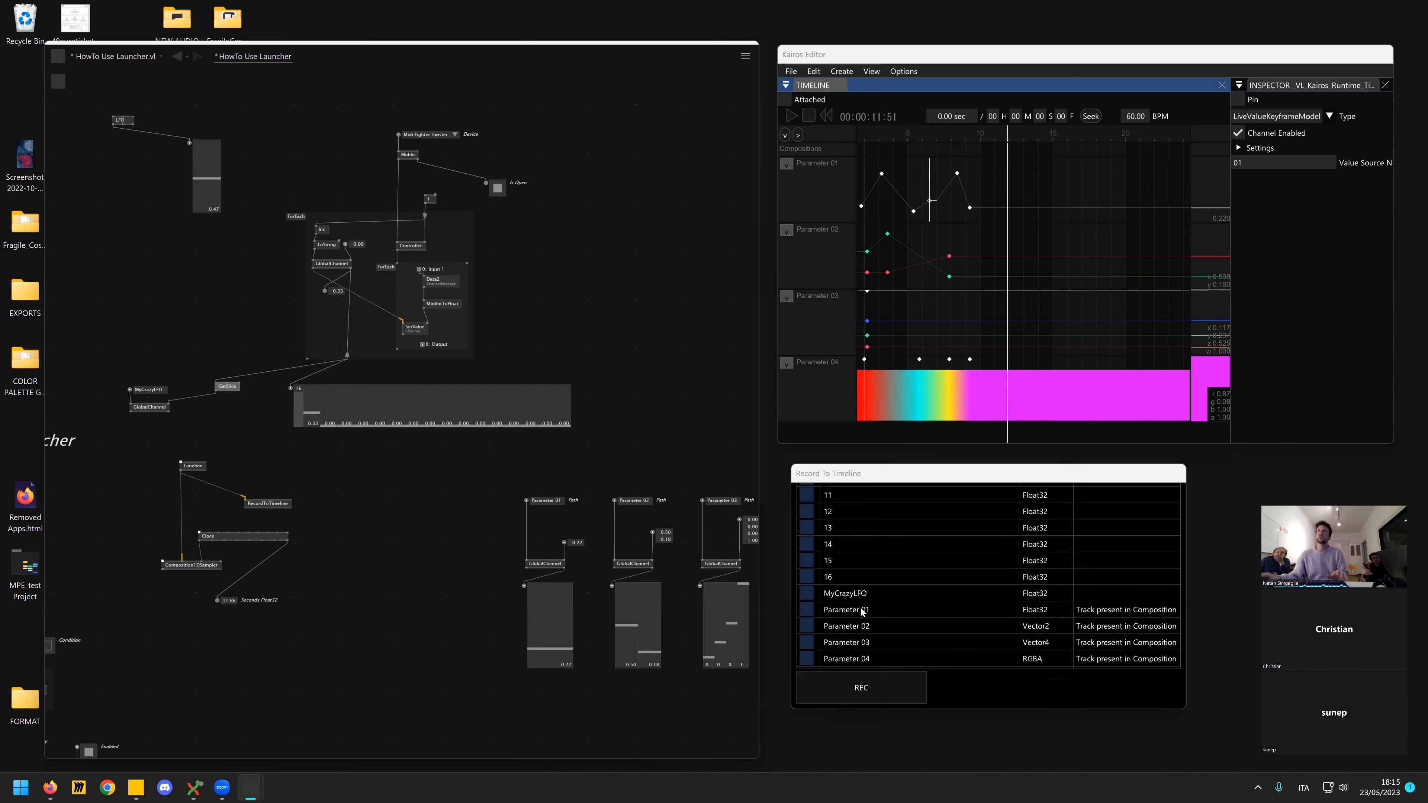
# - Link the GetSlice result to the value box of the Parameter 01 GlobalChannel
pyautogui.click(565, 542)
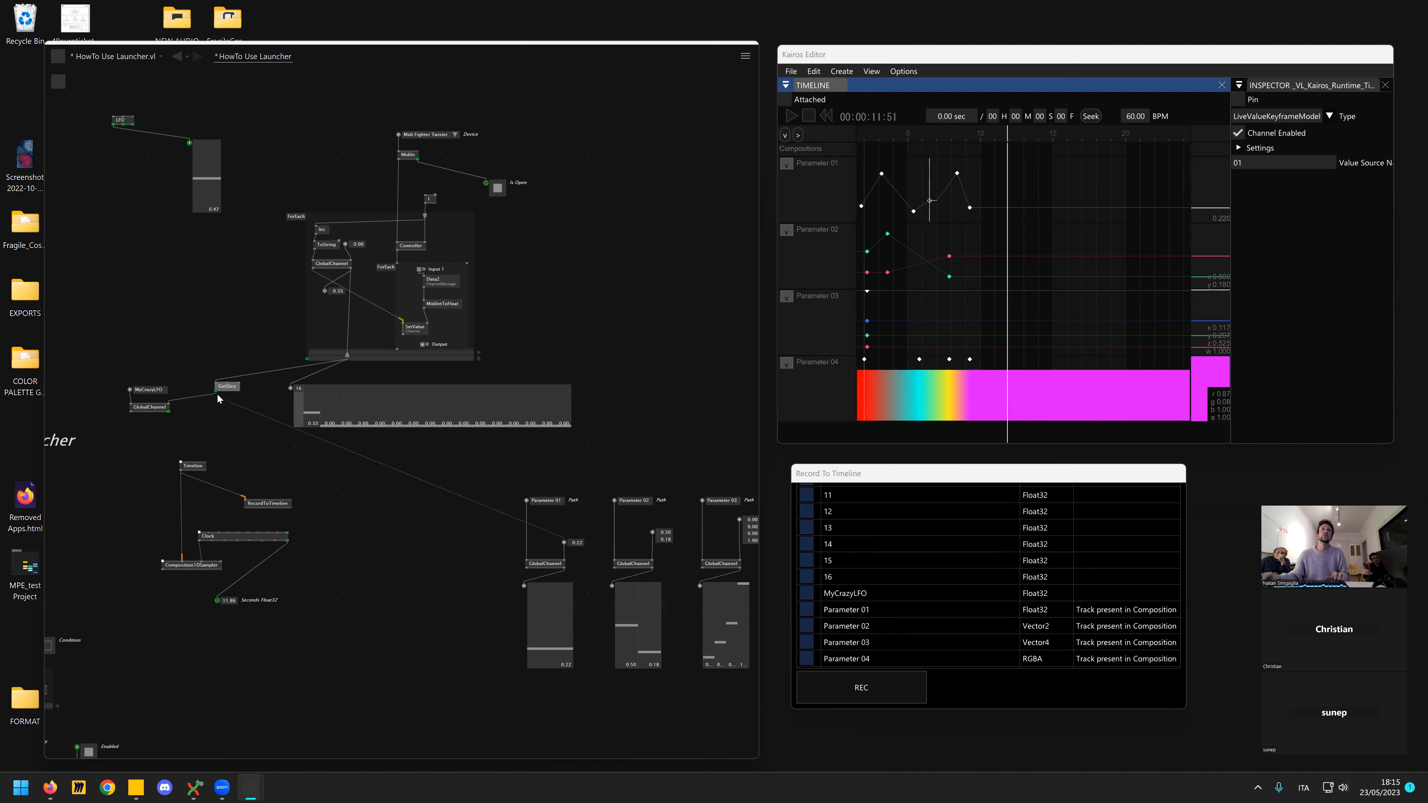
pyautogui.click(216, 392)
# - Cut and paste the MyCrazyLFO GlobalChannel nodes beneath the LFO, and move GetSlice below the 16-value spread display
pyautogui.hotkey('ctrl', 'x')
pyautogui.hotkey('ctrl', 'v')
pyautogui.moveTo(563, 543)
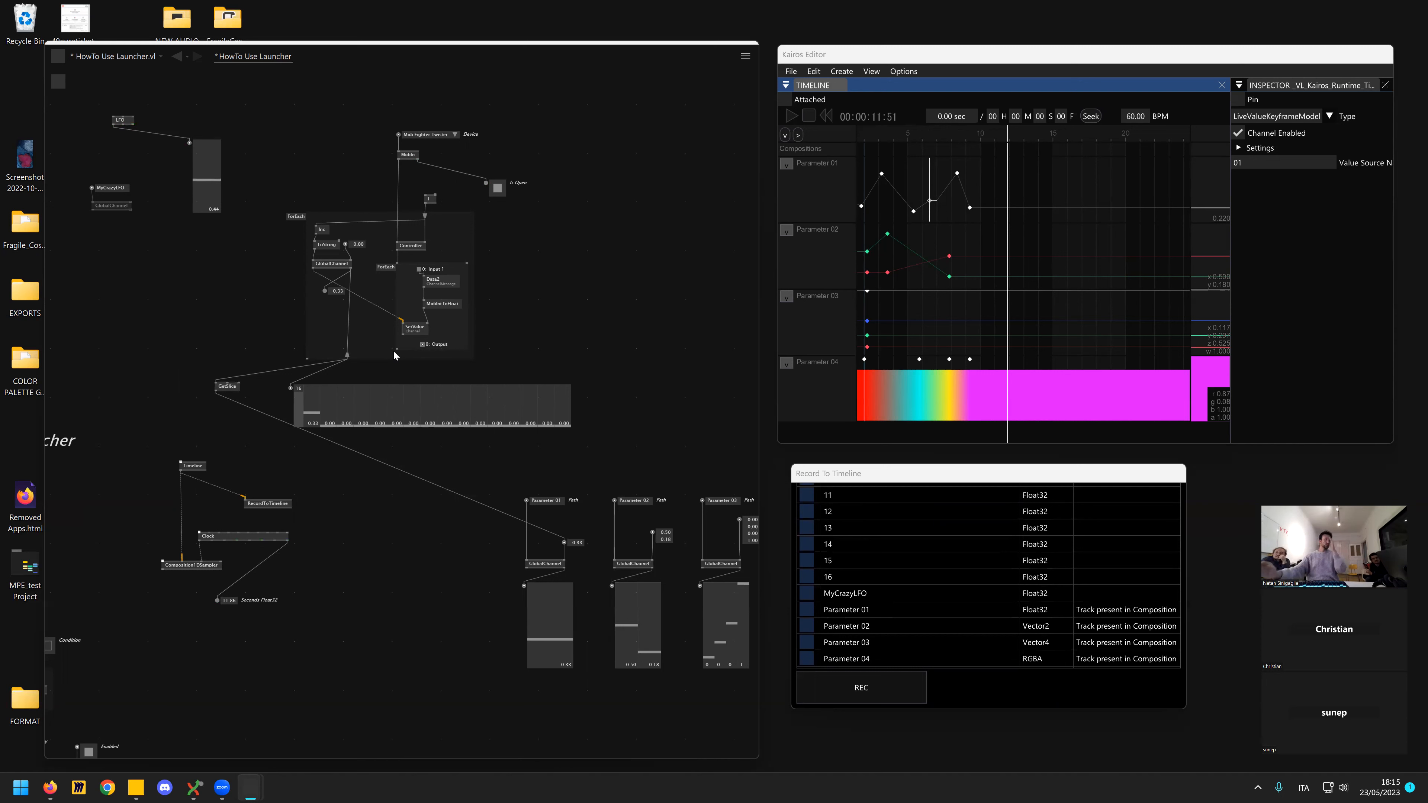
pyautogui.moveTo(239, 388); pyautogui.dragTo(344, 458)
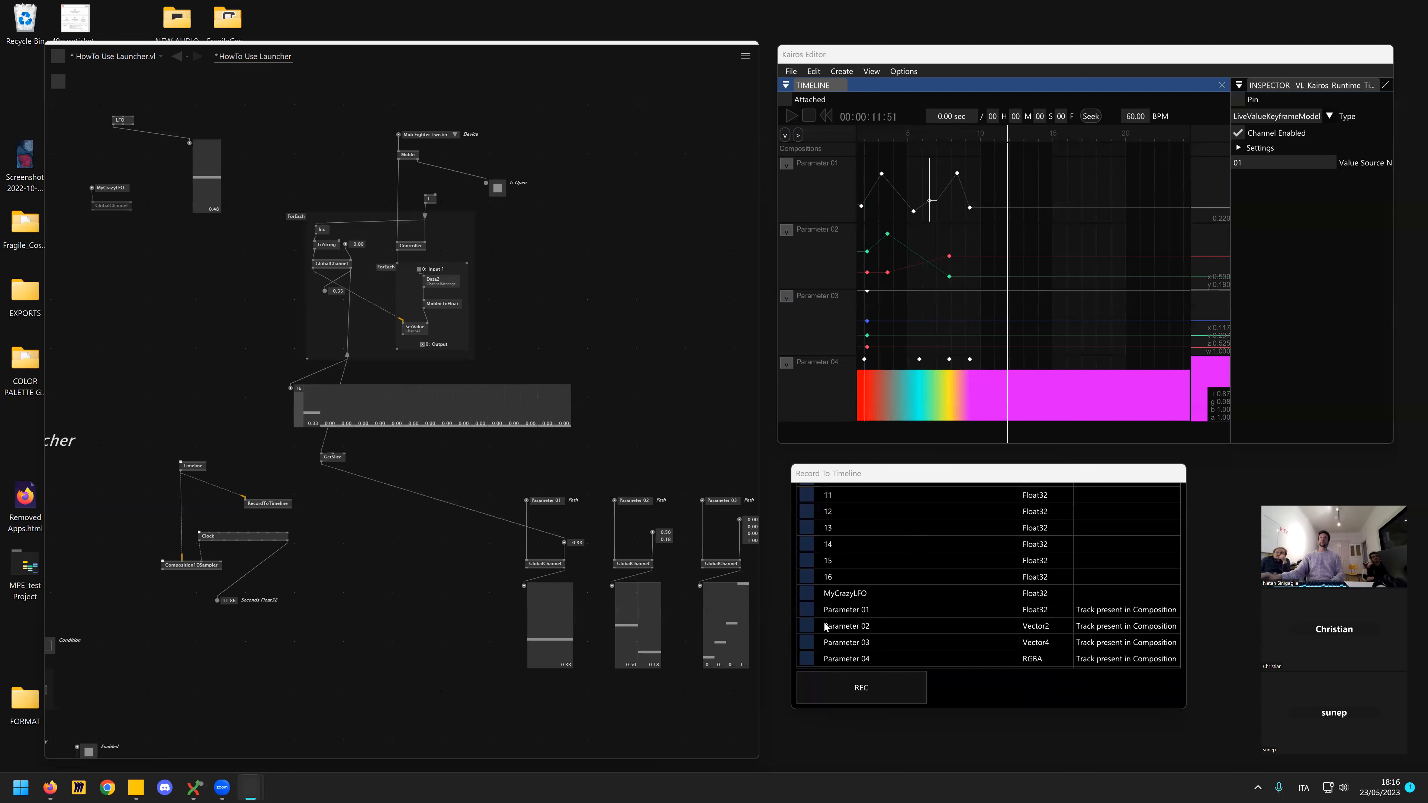
# - Select Parameter 01 for recording, record its incoming values during timeline playback, and stop recording
pyautogui.click(808, 610)
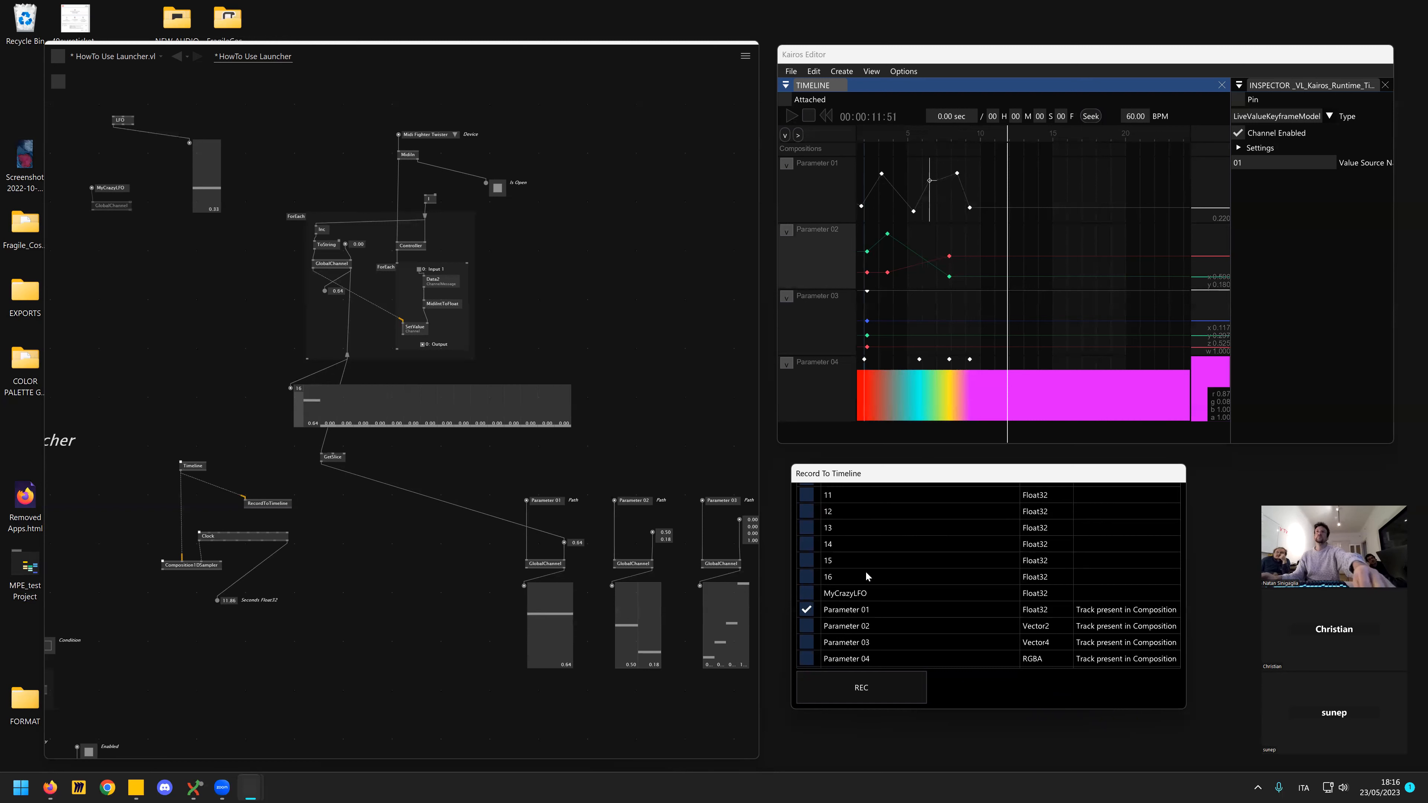
pyautogui.click(899, 687)
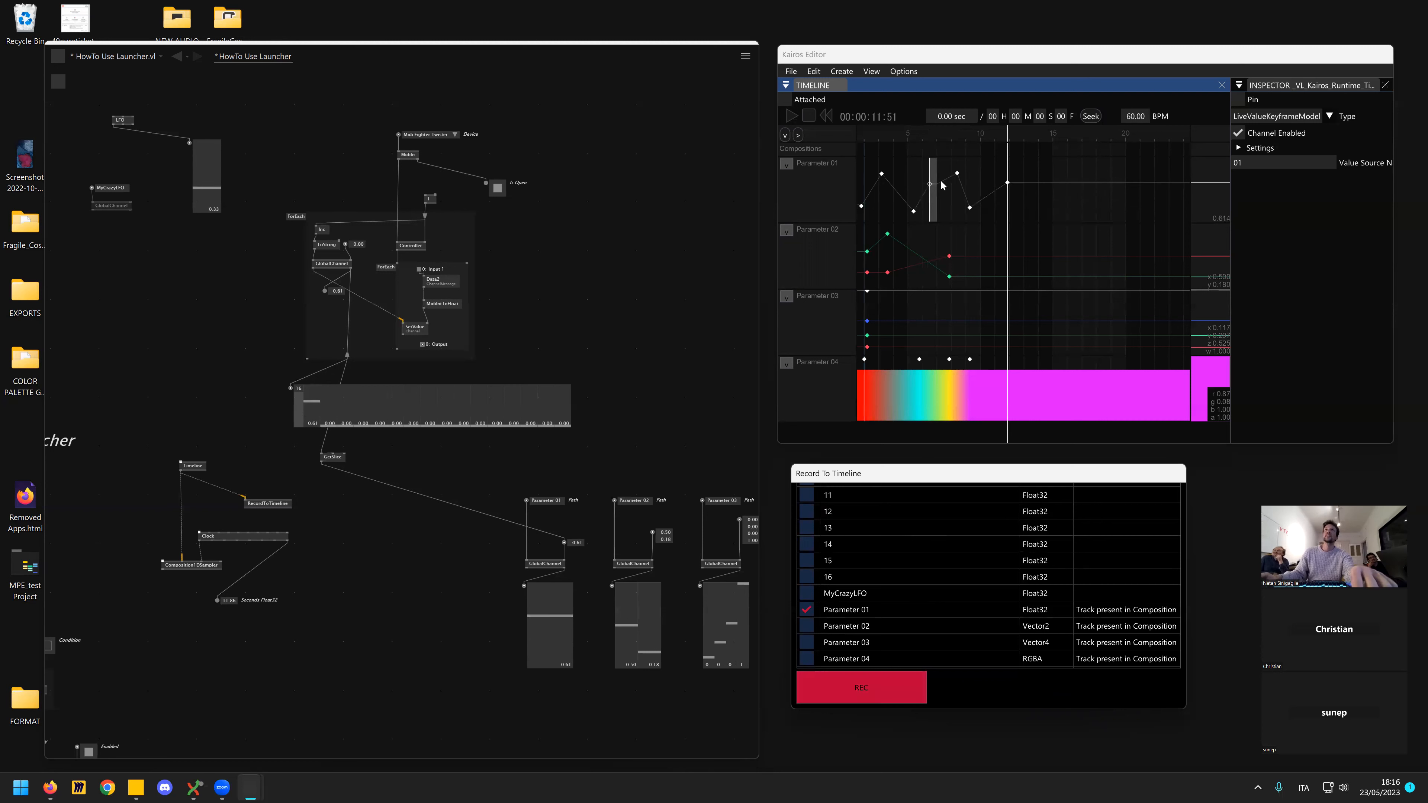
pyautogui.click(792, 116)
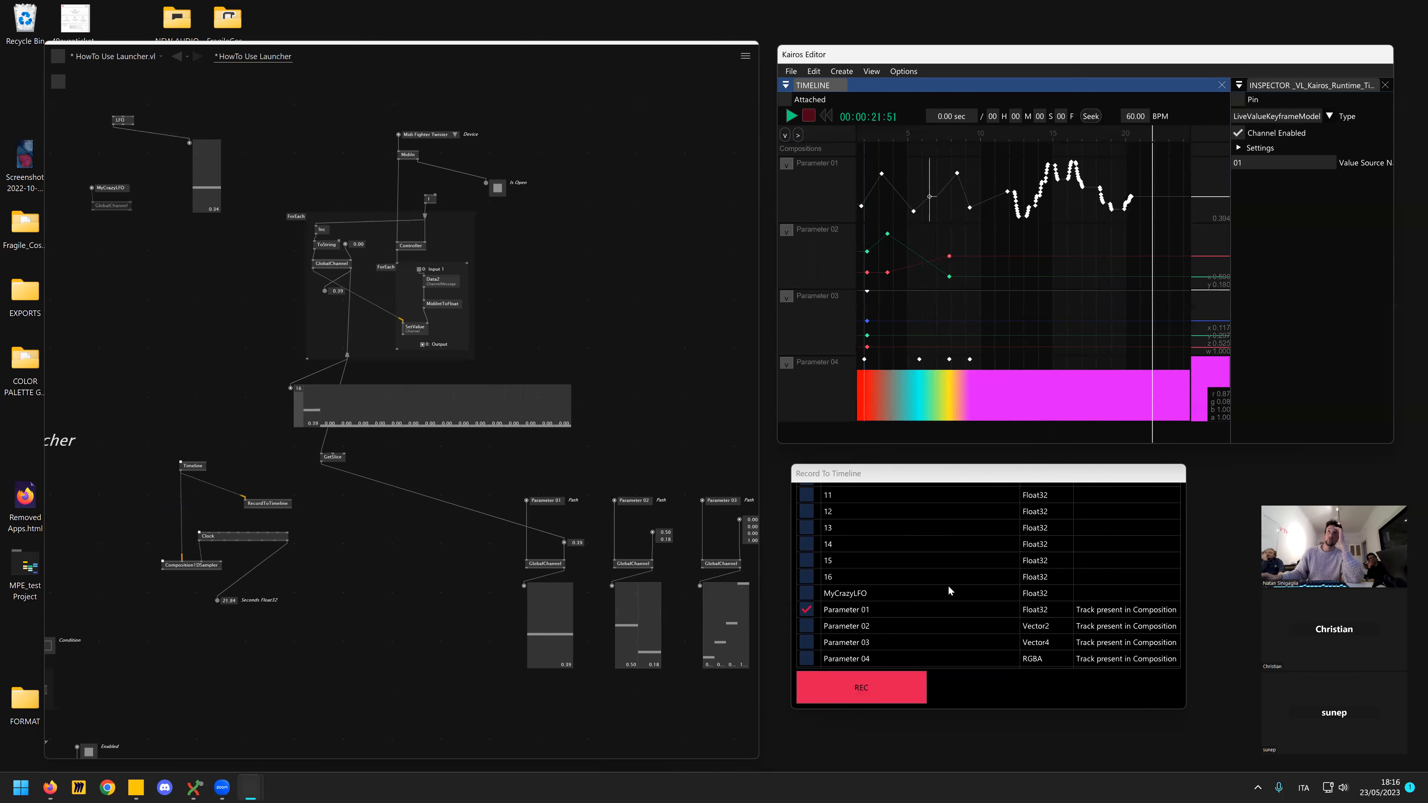
pyautogui.click(861, 687)
# - Scrub the playhead over the recorded Parameter 01 keyframes and leave it at 00:00:10:45
pyautogui.click(998, 133)
pyautogui.click(1000, 131)
pyautogui.moveTo(1098, 133); pyautogui.dragTo(989, 138)
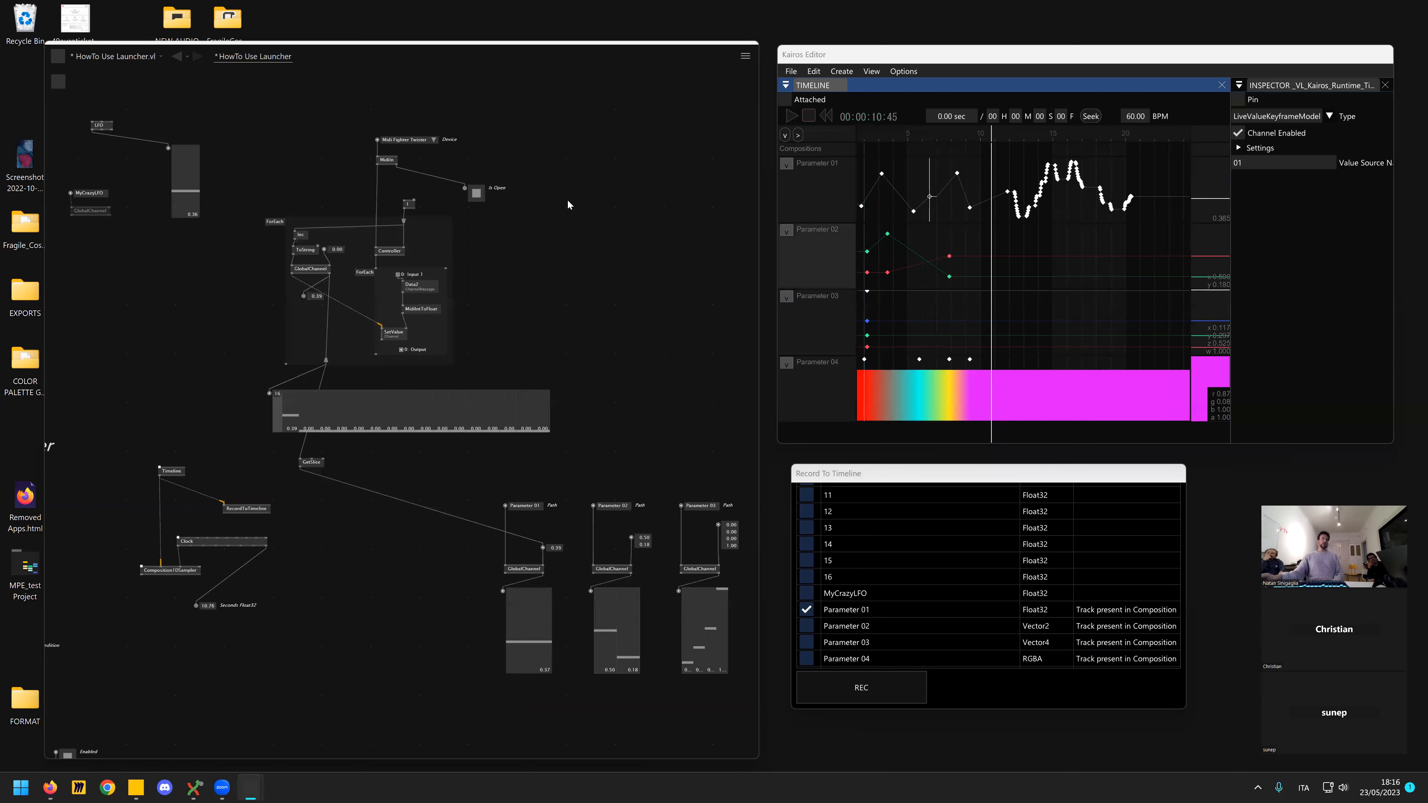
pyautogui.scroll(5, 296, 373)
pyautogui.scroll(-5, 297, 373)
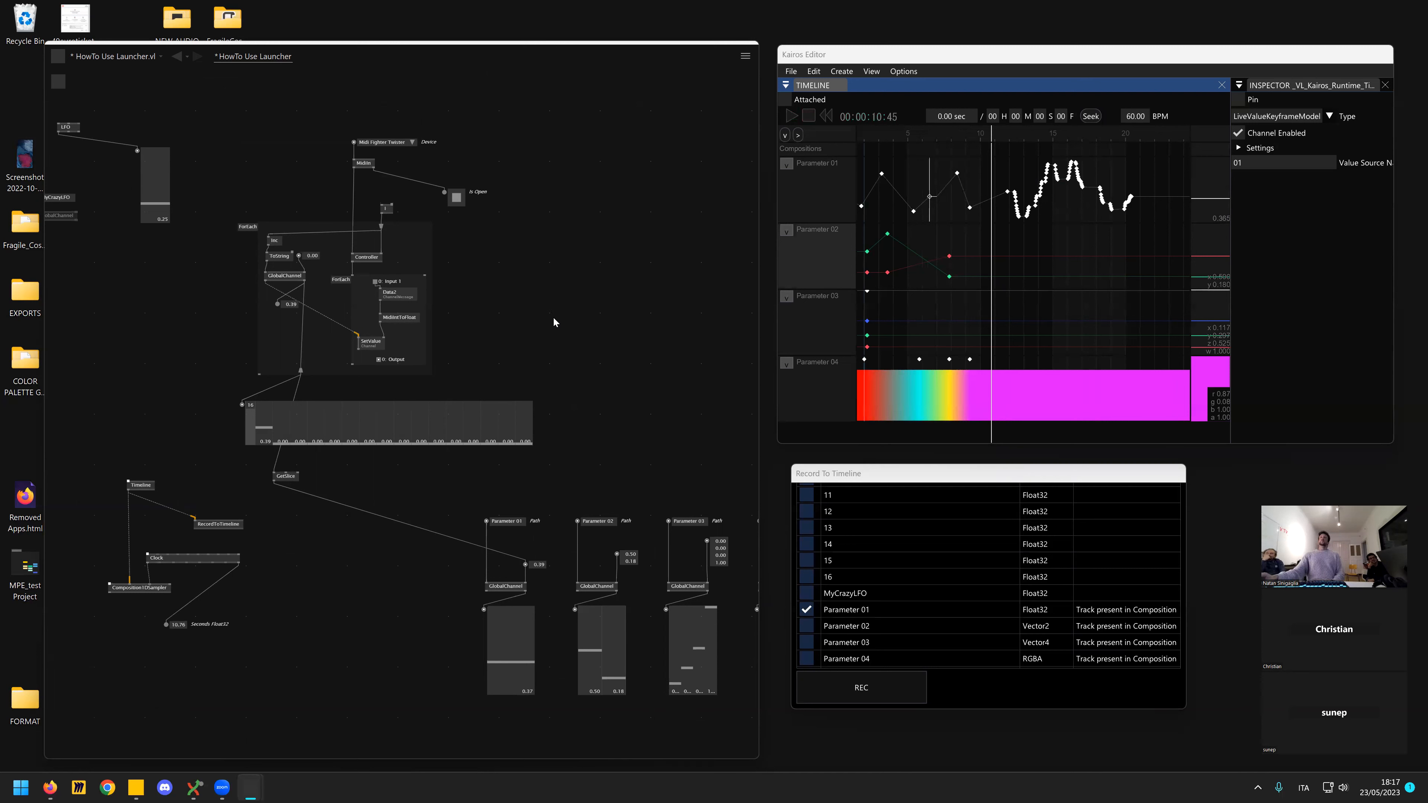
# - Fold the Parameter 01 track, select only channel 05 for recording, and start recording it to the timeline
pyautogui.click(788, 166)
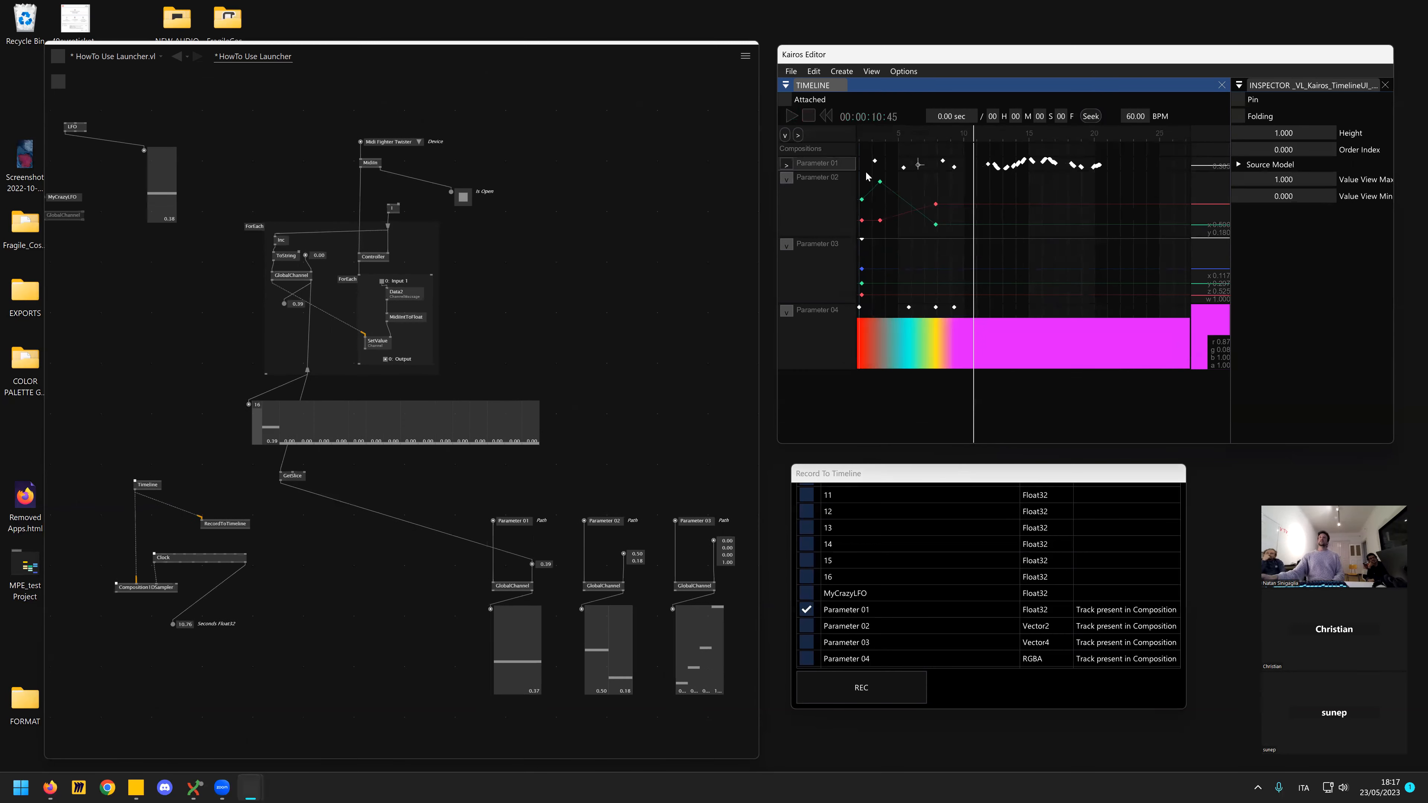
pyautogui.scroll(1, 873, 599)
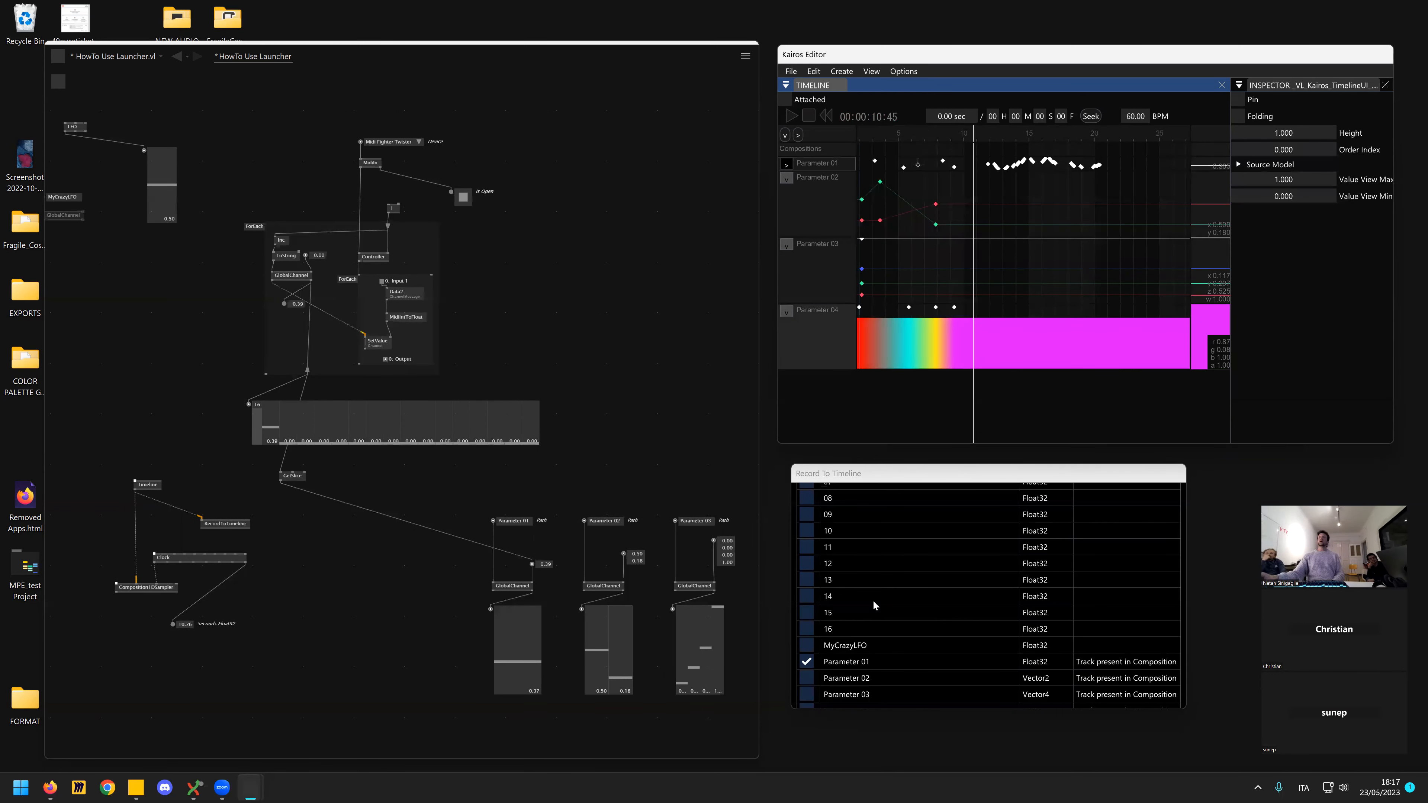
pyautogui.scroll(-1, 873, 601)
pyautogui.click(806, 610)
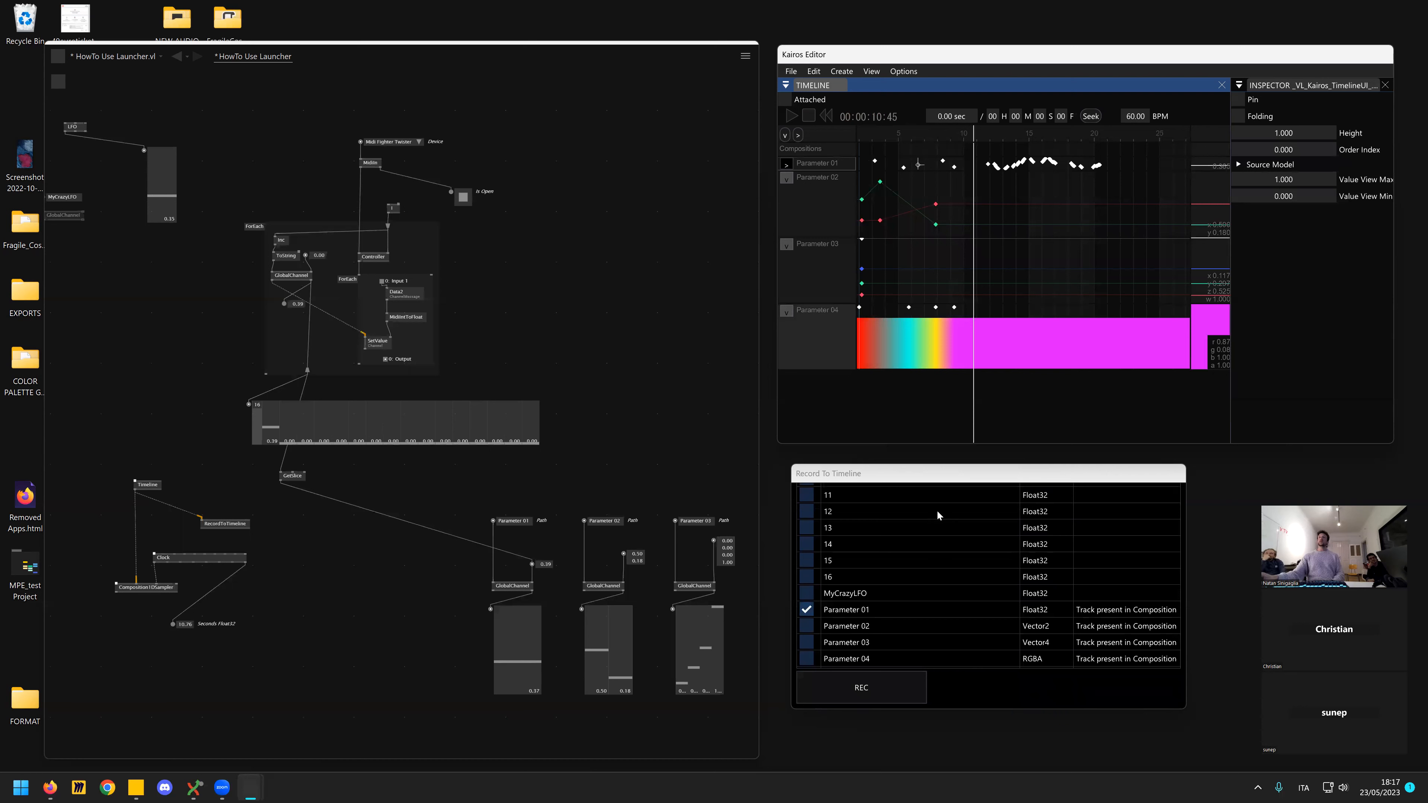
pyautogui.scroll(5, 911, 513)
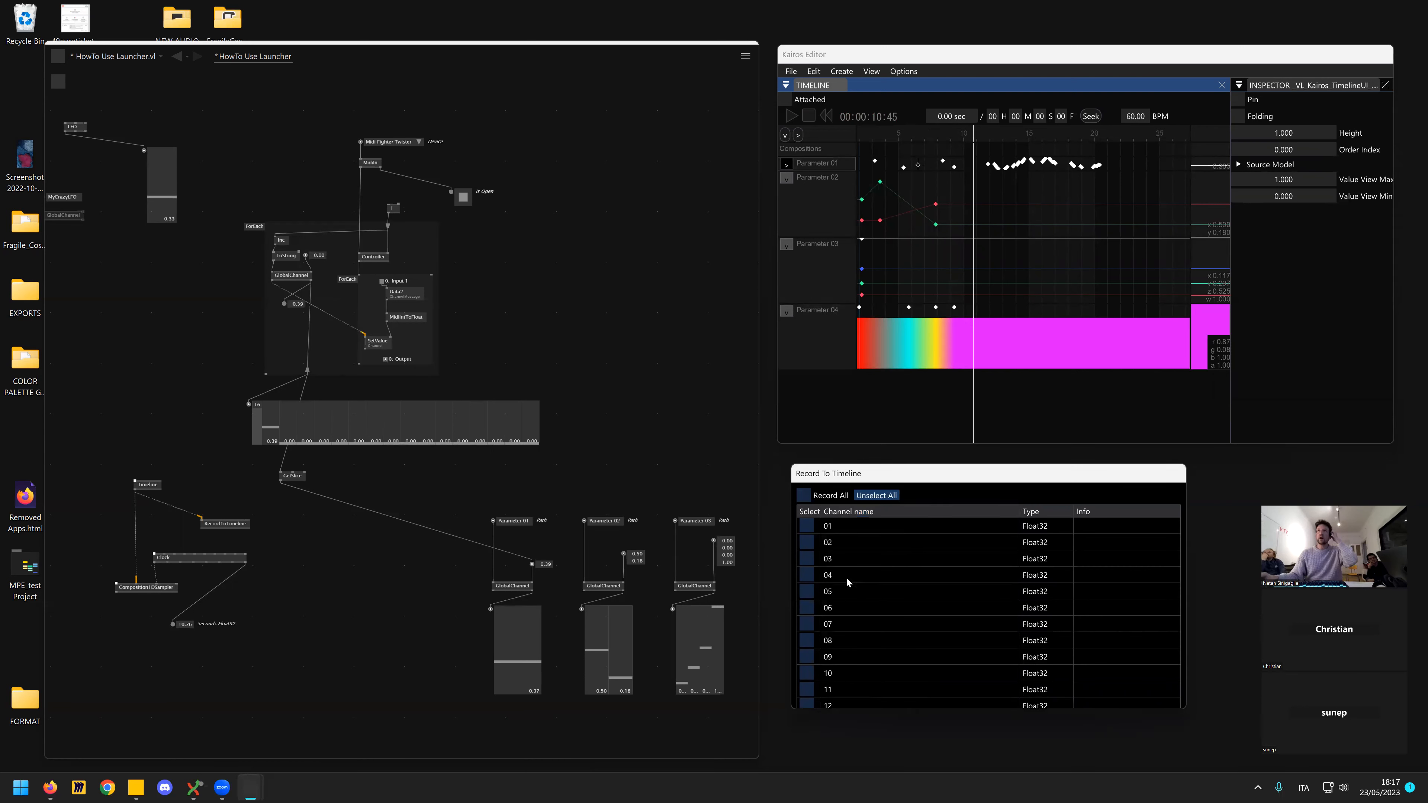
pyautogui.click(808, 592)
pyautogui.scroll(-1, 968, 558)
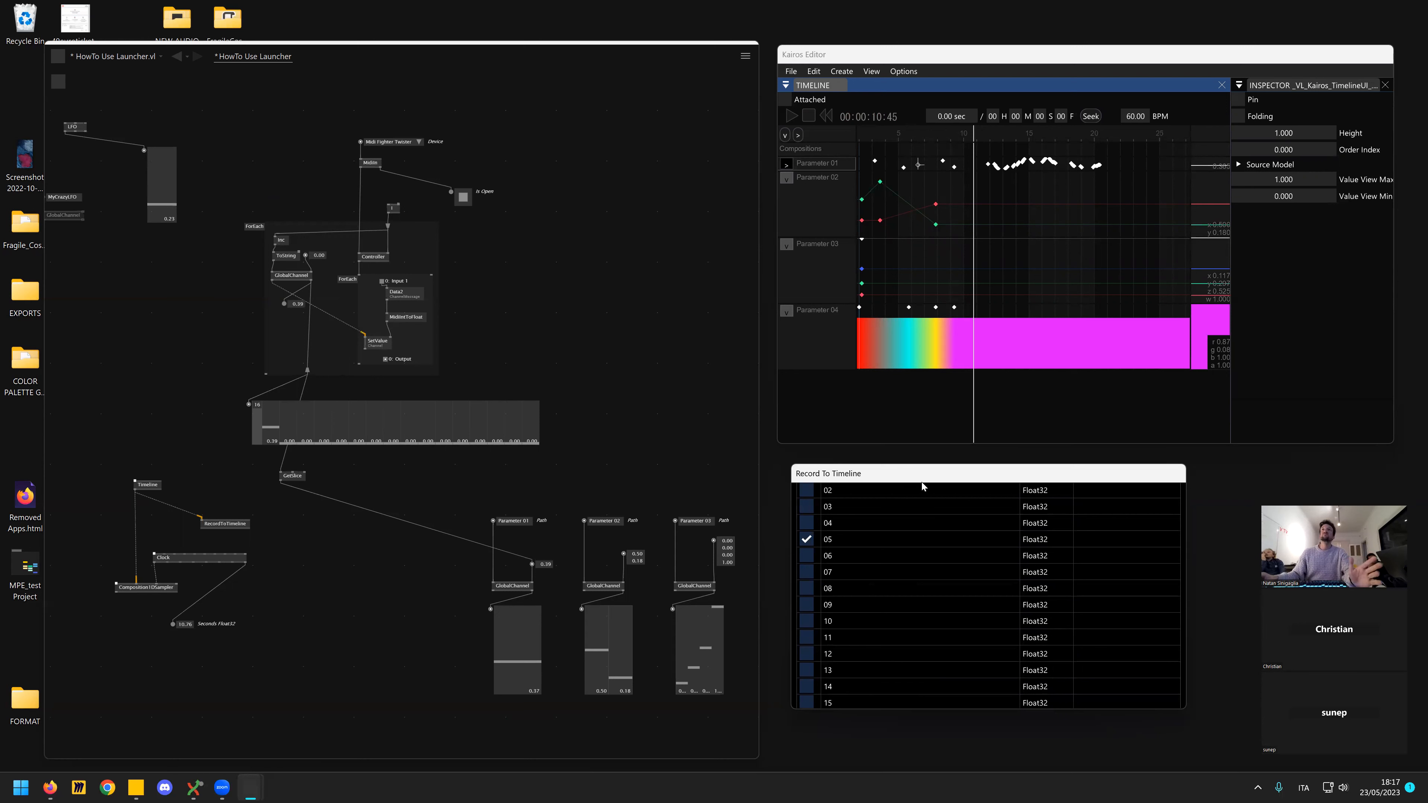
pyautogui.scroll(-3, 870, 688)
pyautogui.click(870, 687)
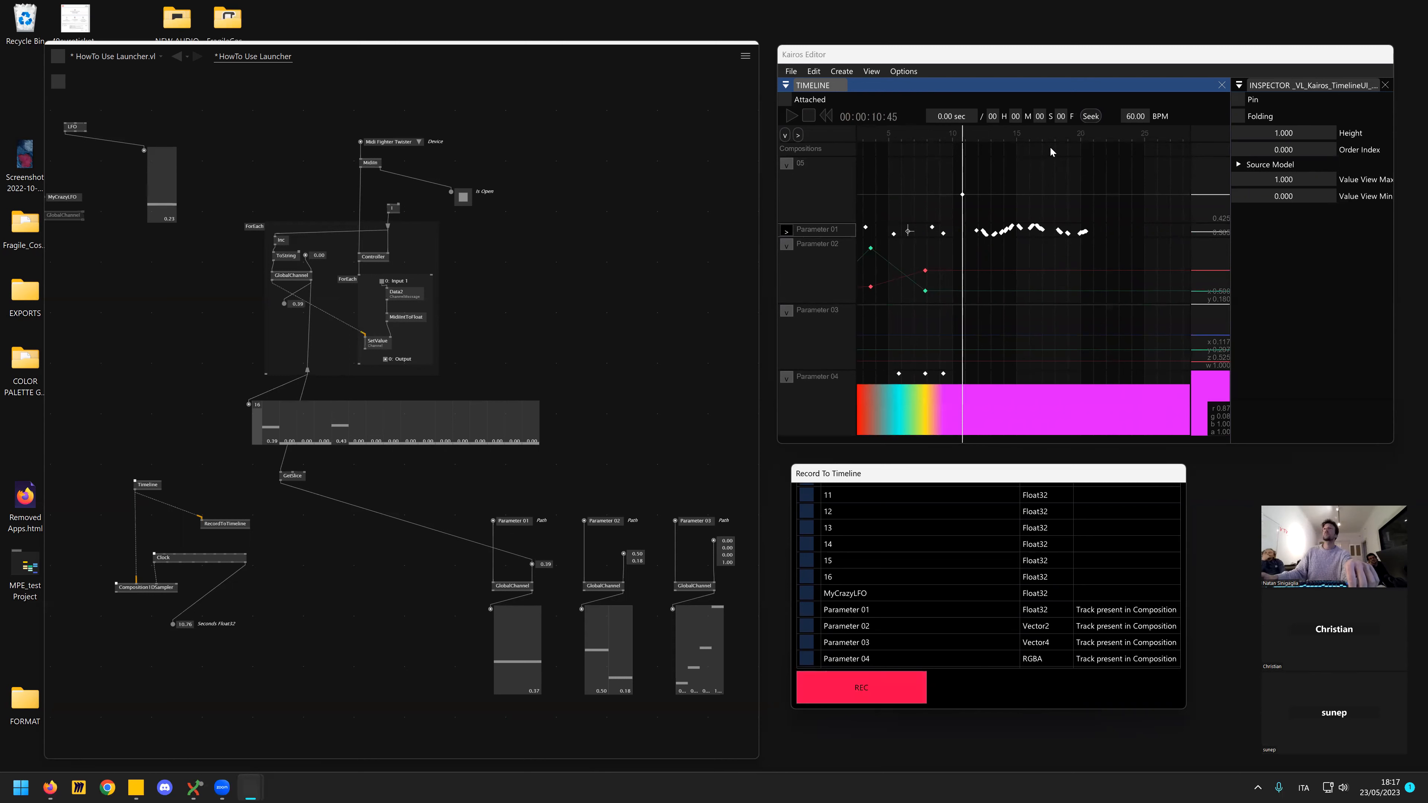
# - Record channel 05 keyframes with the playhead at 00:00:15:12, about 20 seconds, 00:00:24:54 and 00:00:05:37, and scrub to 00:00:25:27
pyautogui.click(1018, 134)
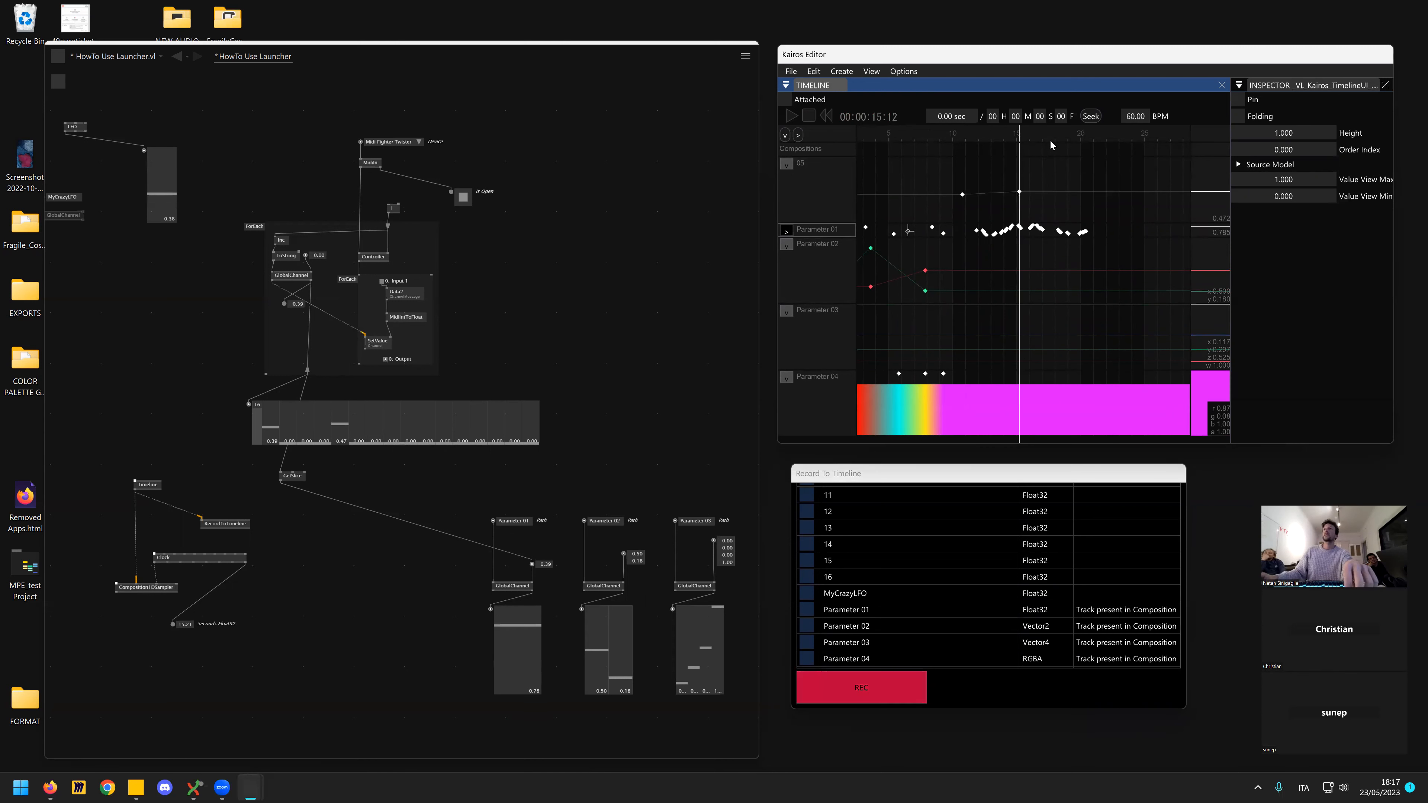
pyautogui.click(1076, 133)
pyautogui.click(1143, 133)
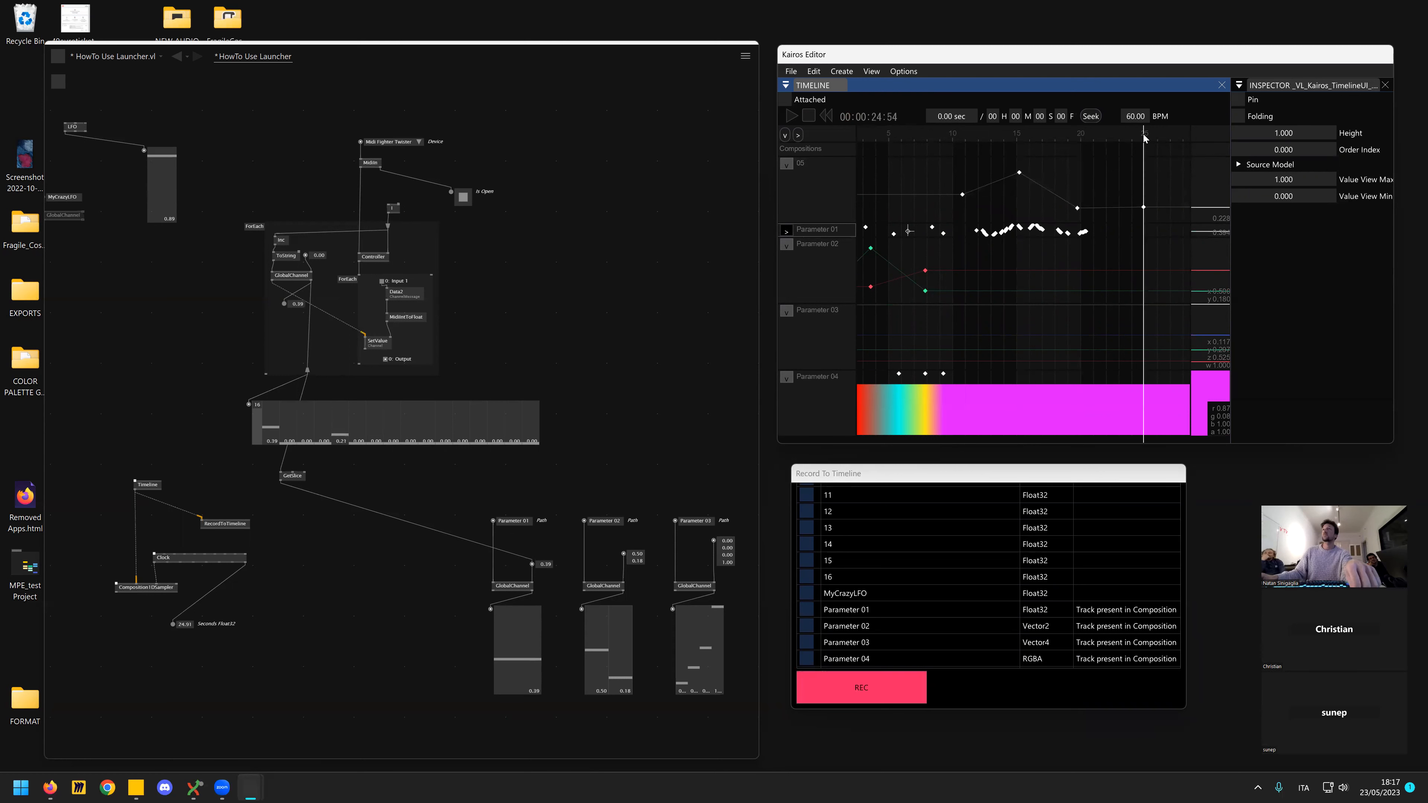
pyautogui.click(945, 133)
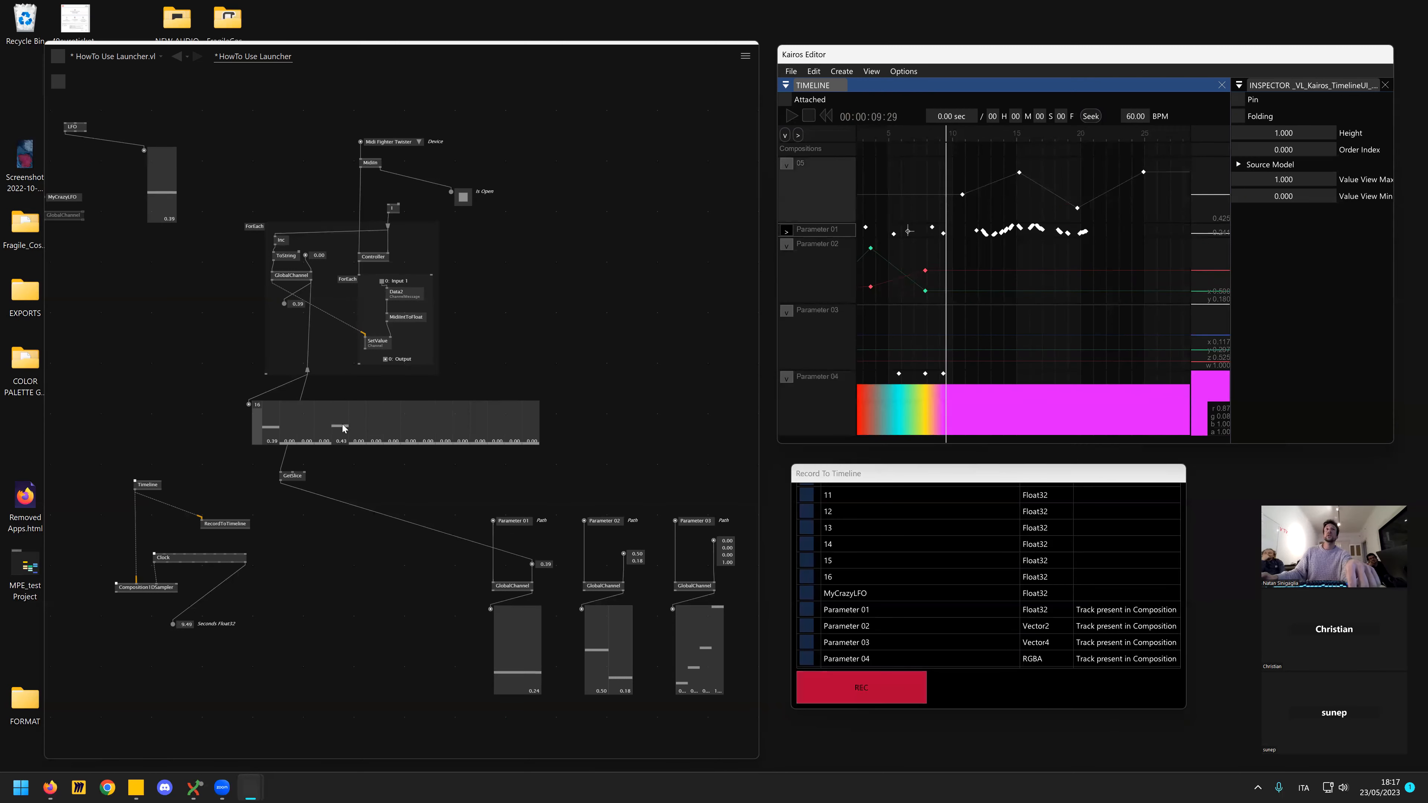
pyautogui.click(896, 132)
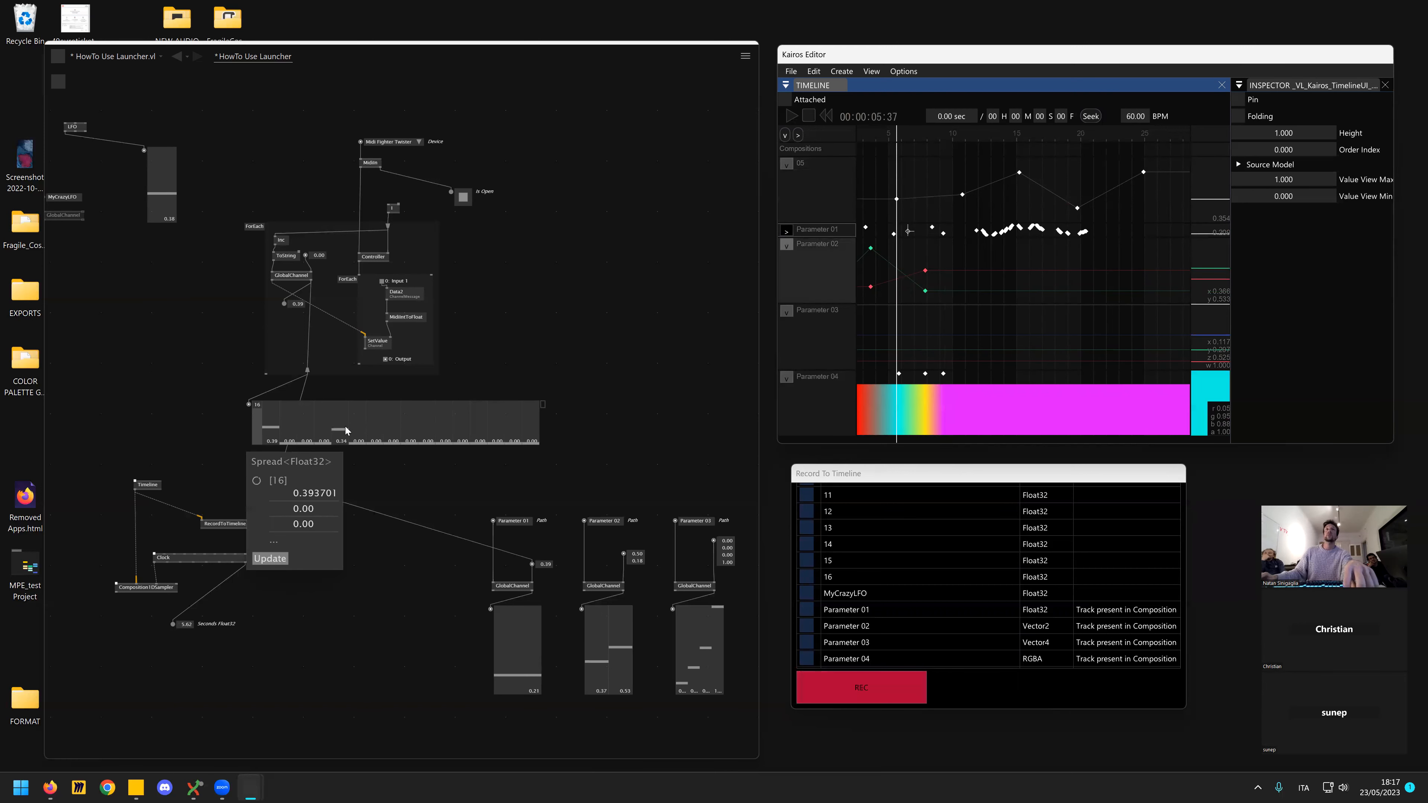
pyautogui.moveTo(1039, 143); pyautogui.dragTo(1085, 144)
pyautogui.moveTo(924, 144); pyautogui.dragTo(892, 150)
pyautogui.moveTo(1042, 167); pyautogui.dragTo(1150, 169)
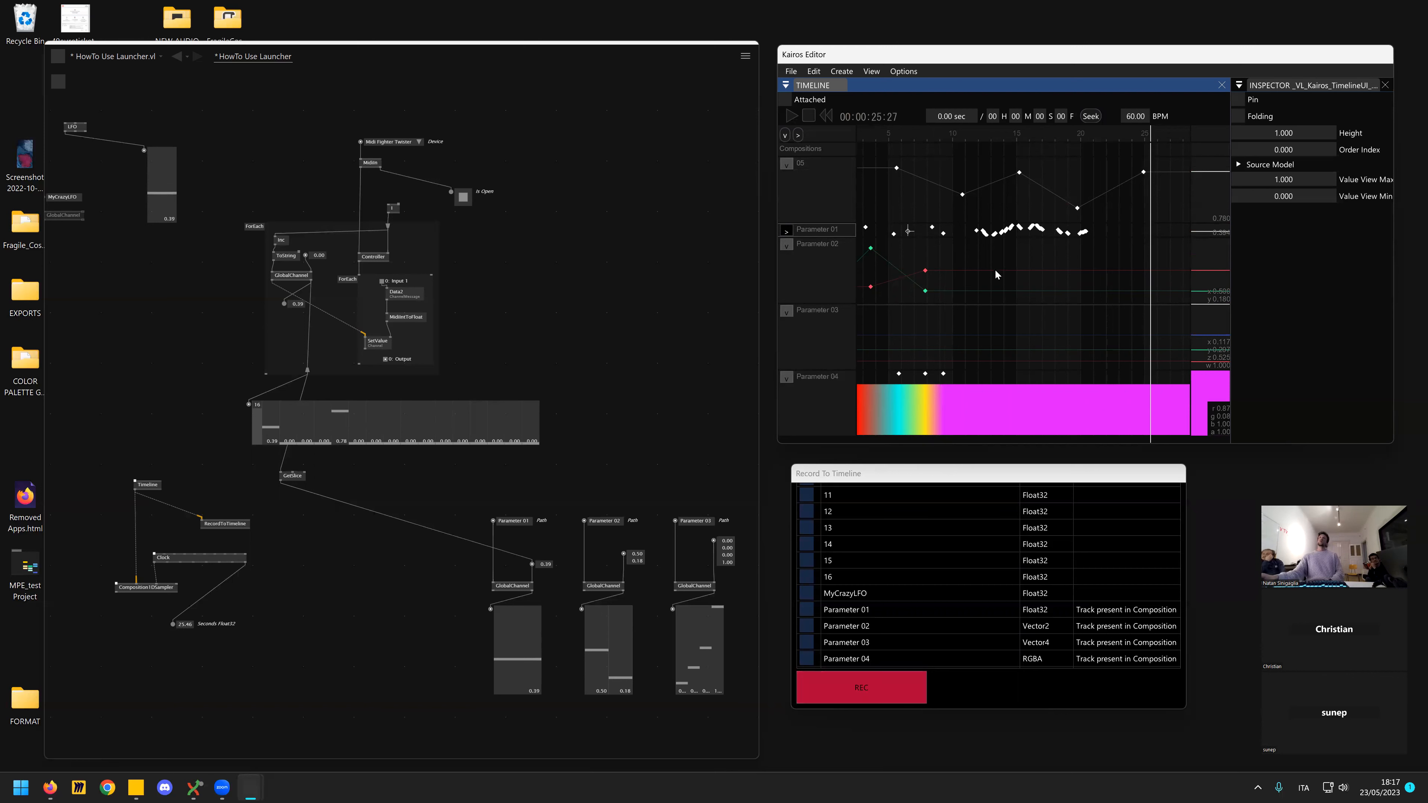
# - Unfold the Parameter 01 track in the timeline
pyautogui.scroll(-2, 995, 269)
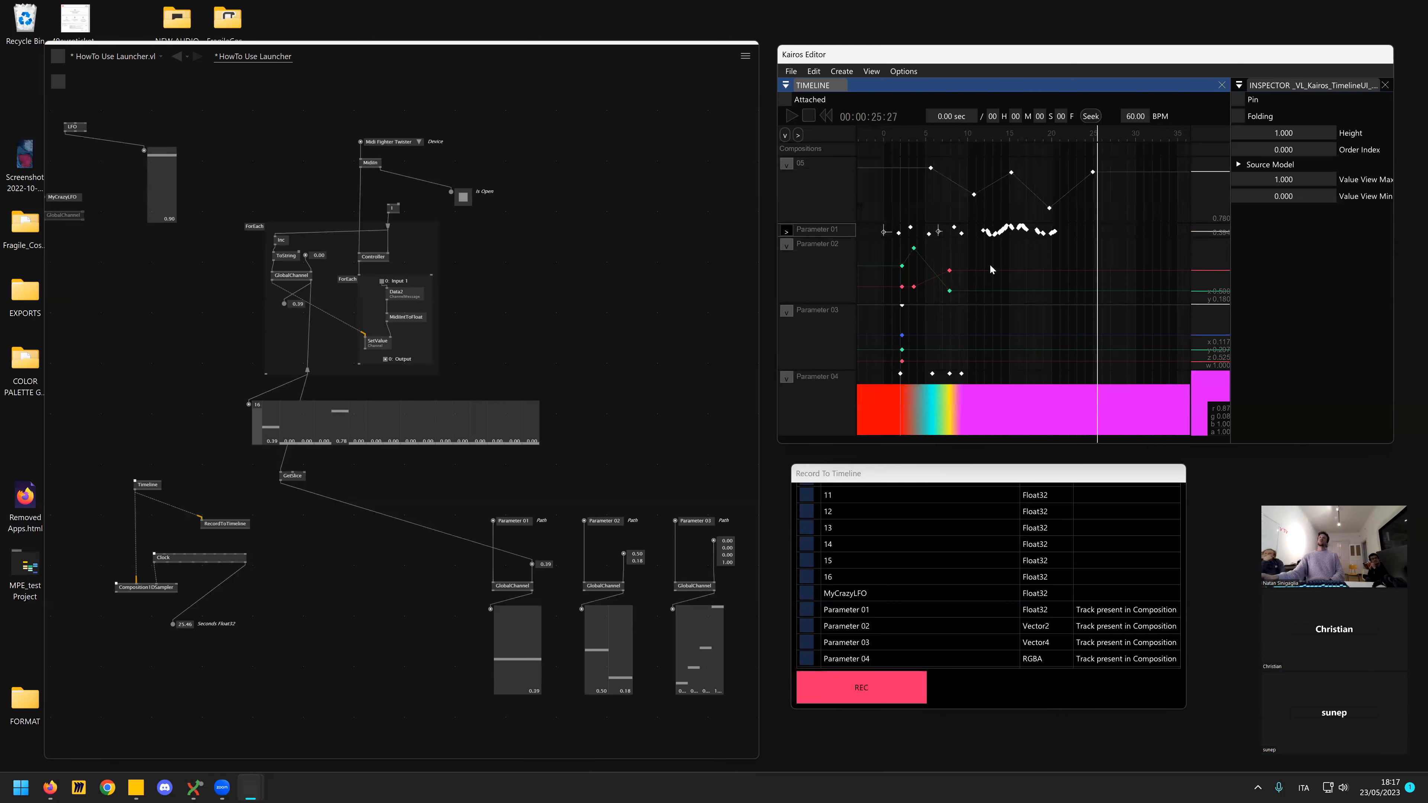
pyautogui.click(787, 231)
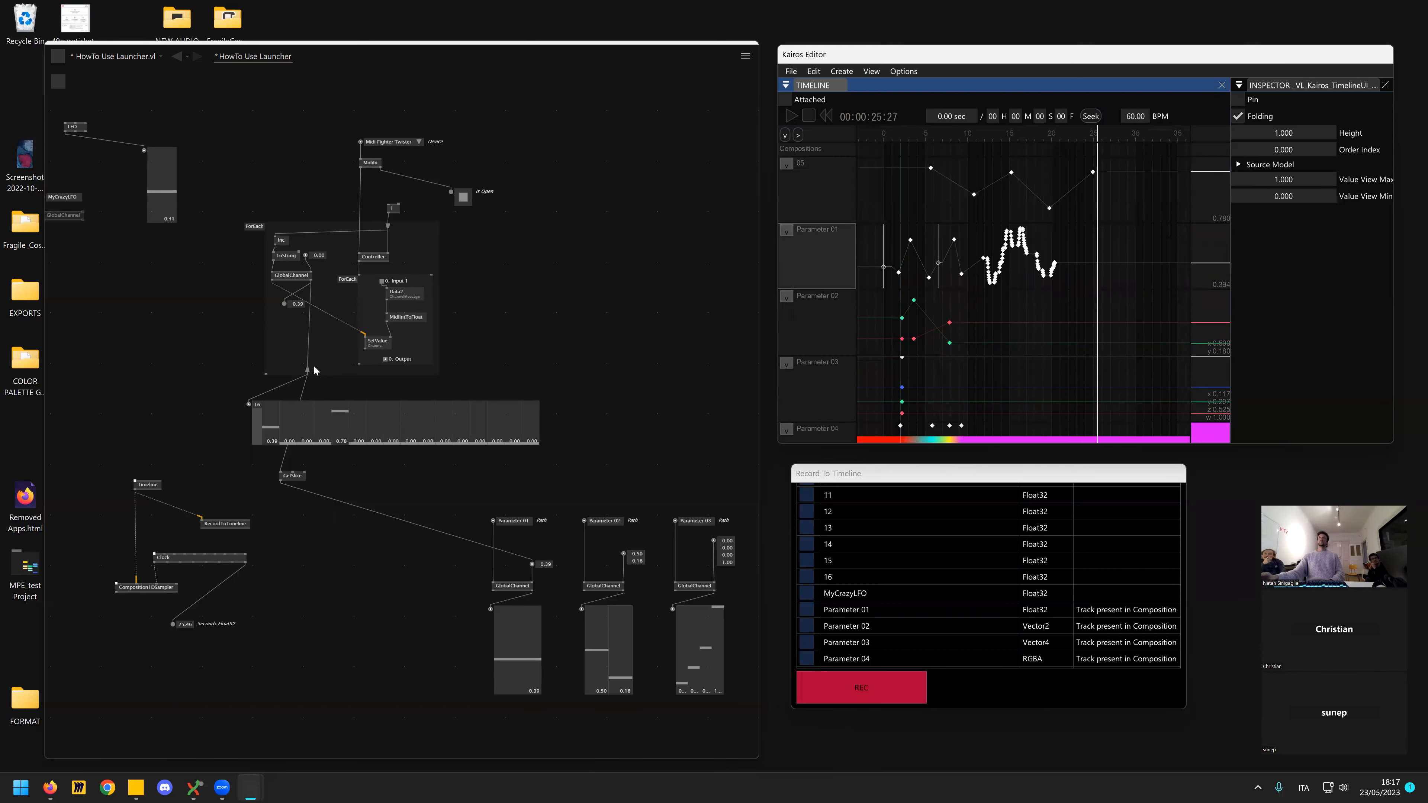
pyautogui.scroll(2, 318, 338)
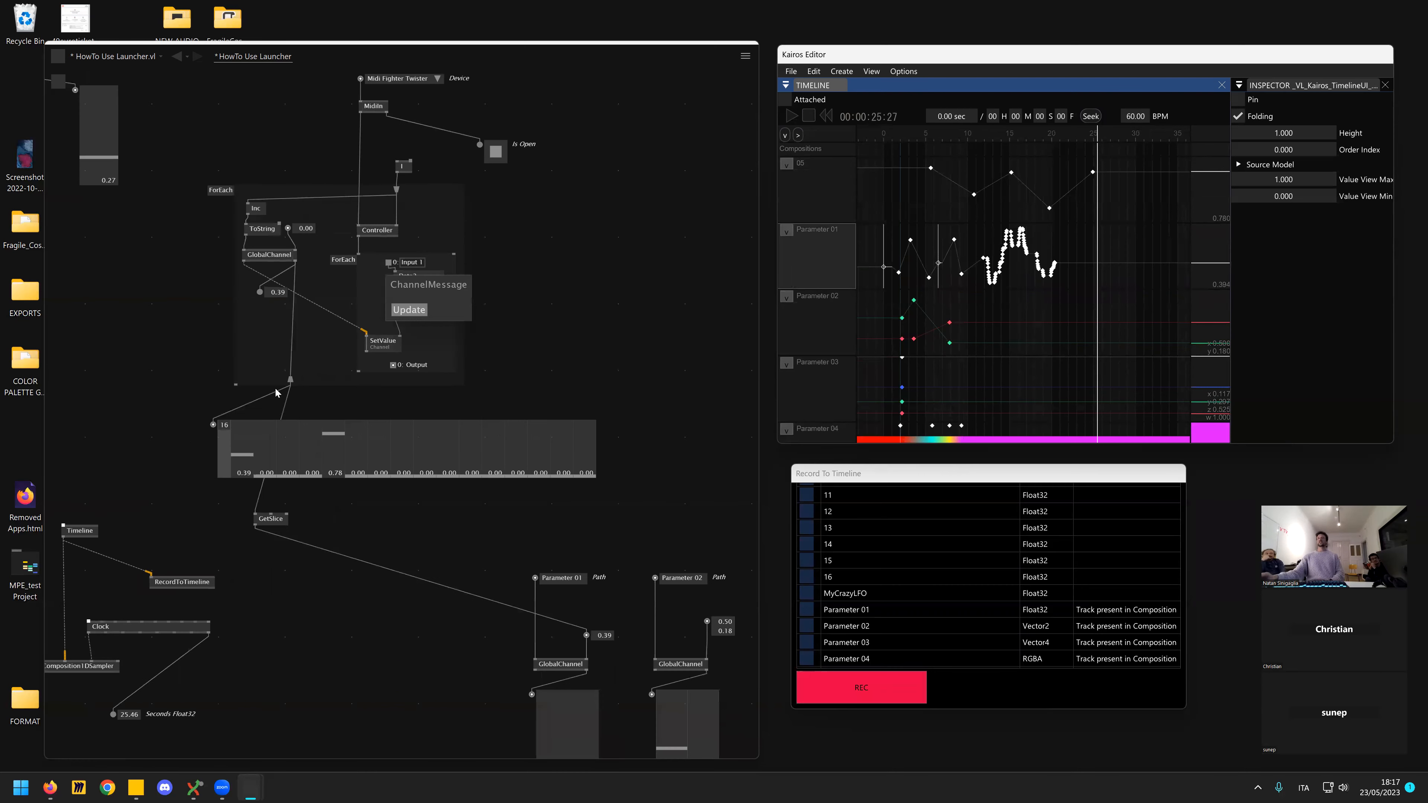
pyautogui.scroll(-1, 275, 392)
pyautogui.scroll(-3, 523, 307)
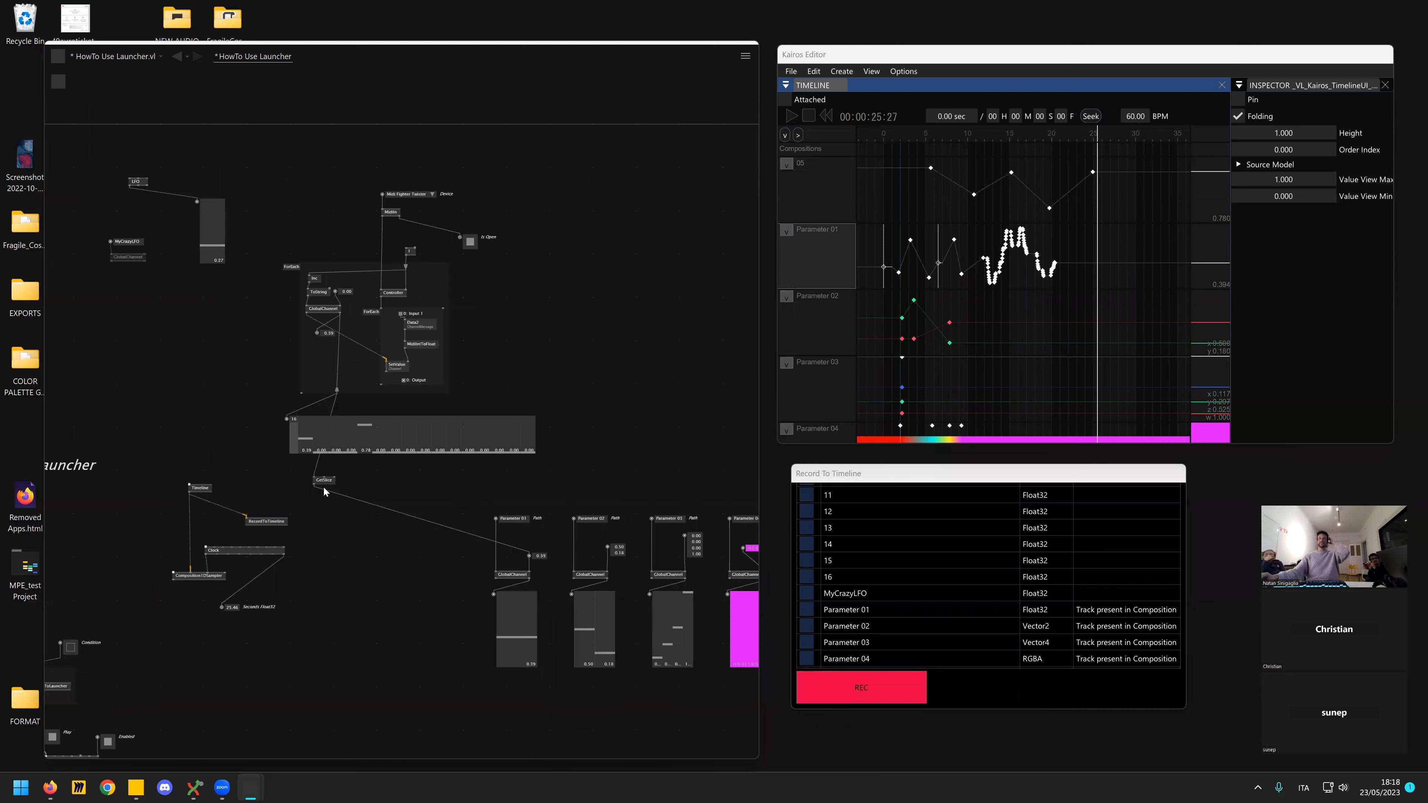
pyautogui.hscroll(-2, 402, 535)
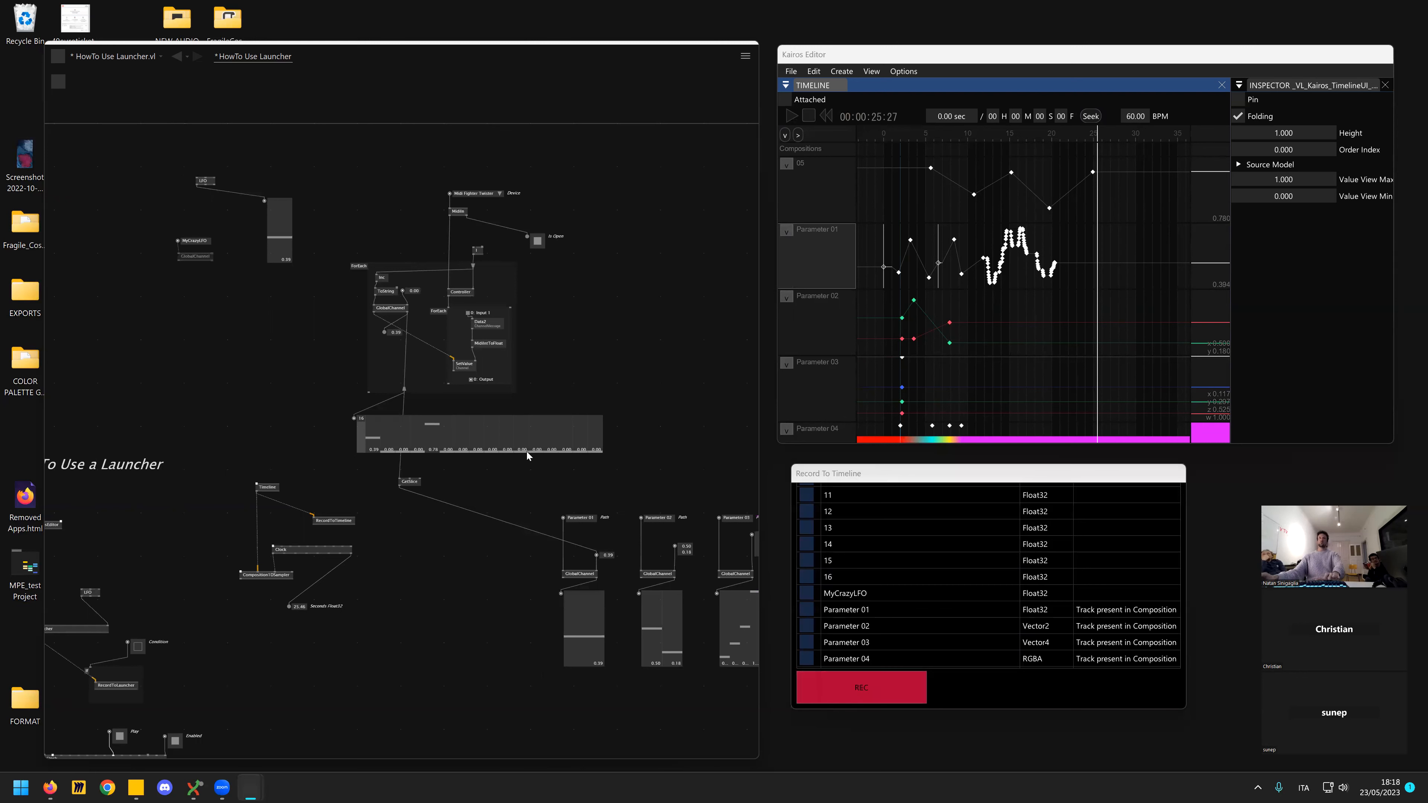
pyautogui.scroll(3, 347, 575)
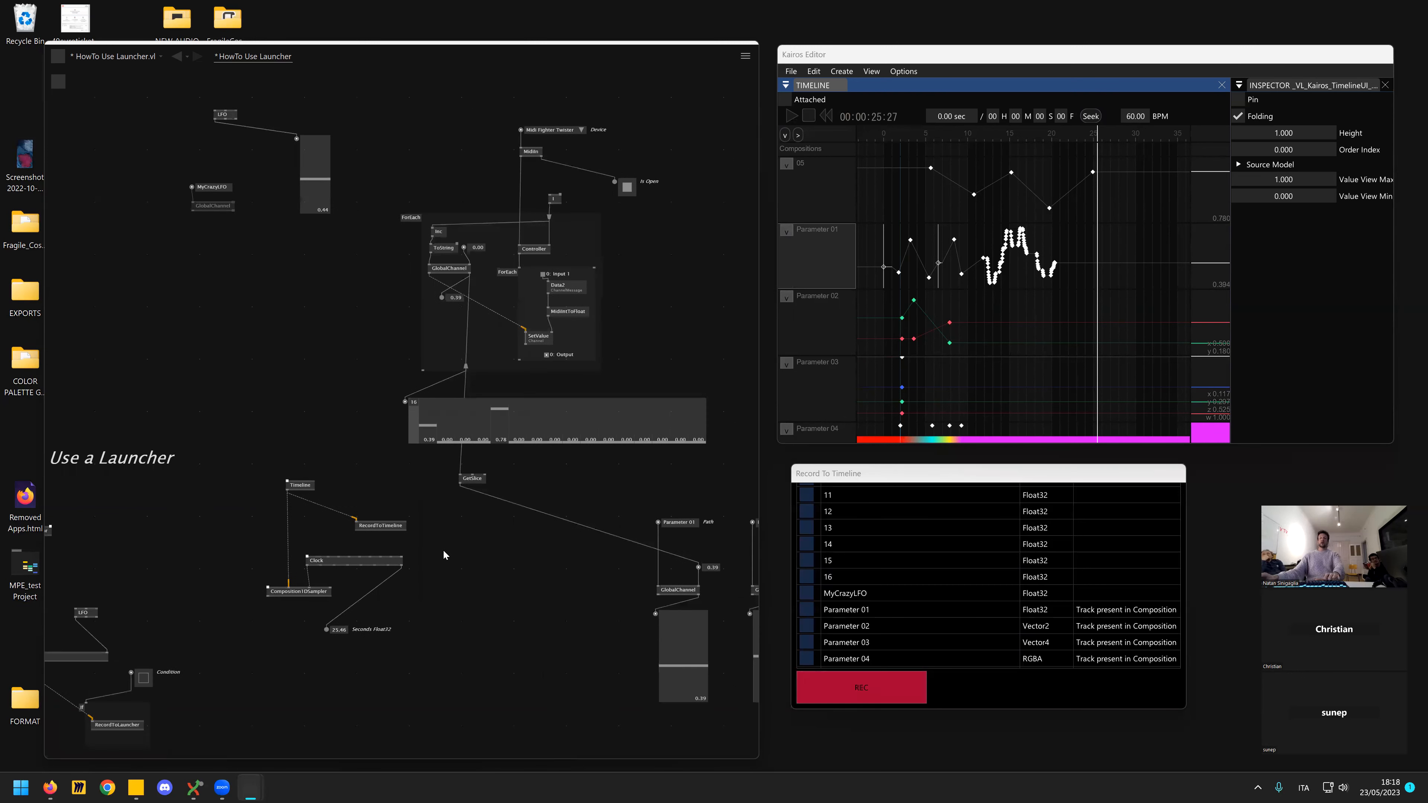
pyautogui.scroll(-1, 443, 549)
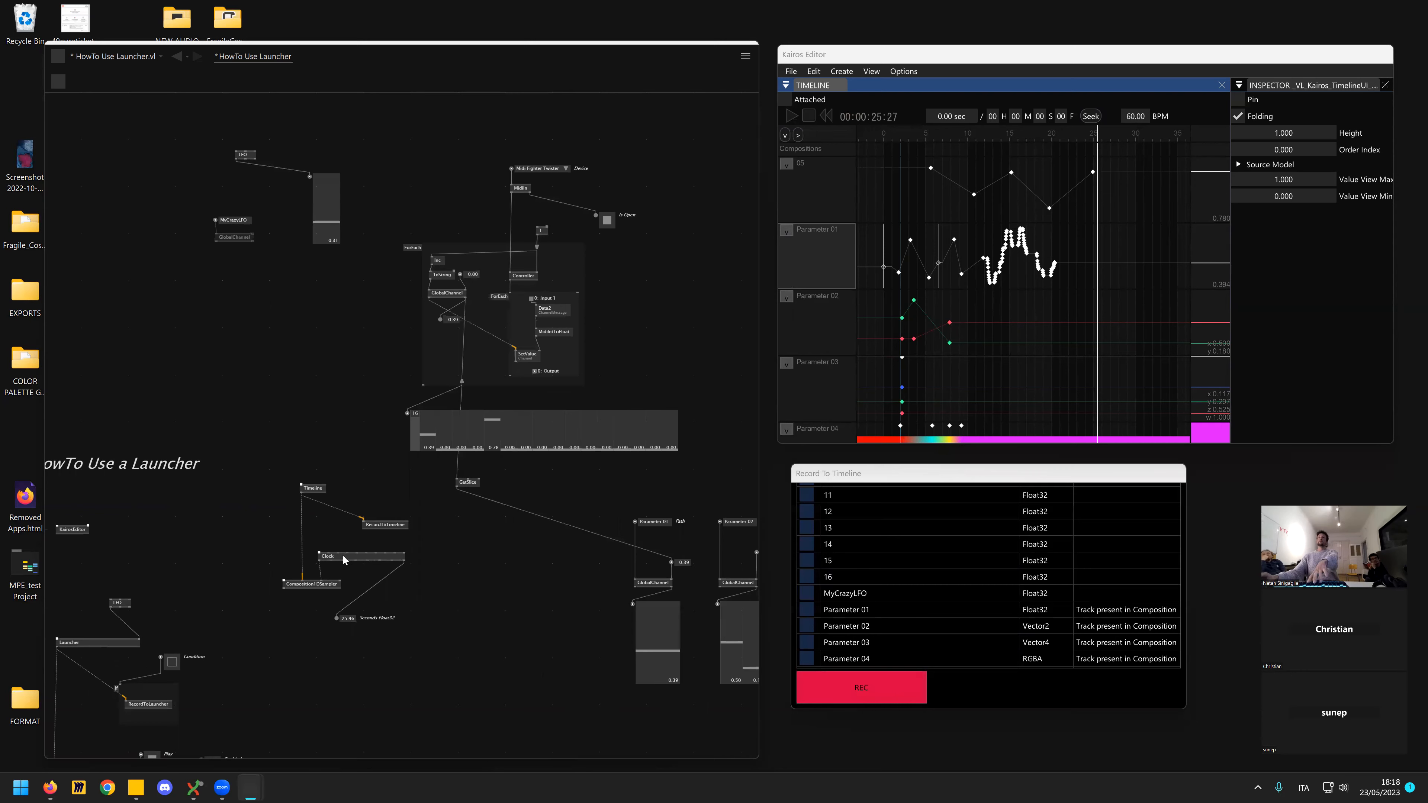
pyautogui.hscroll(2, 343, 555)
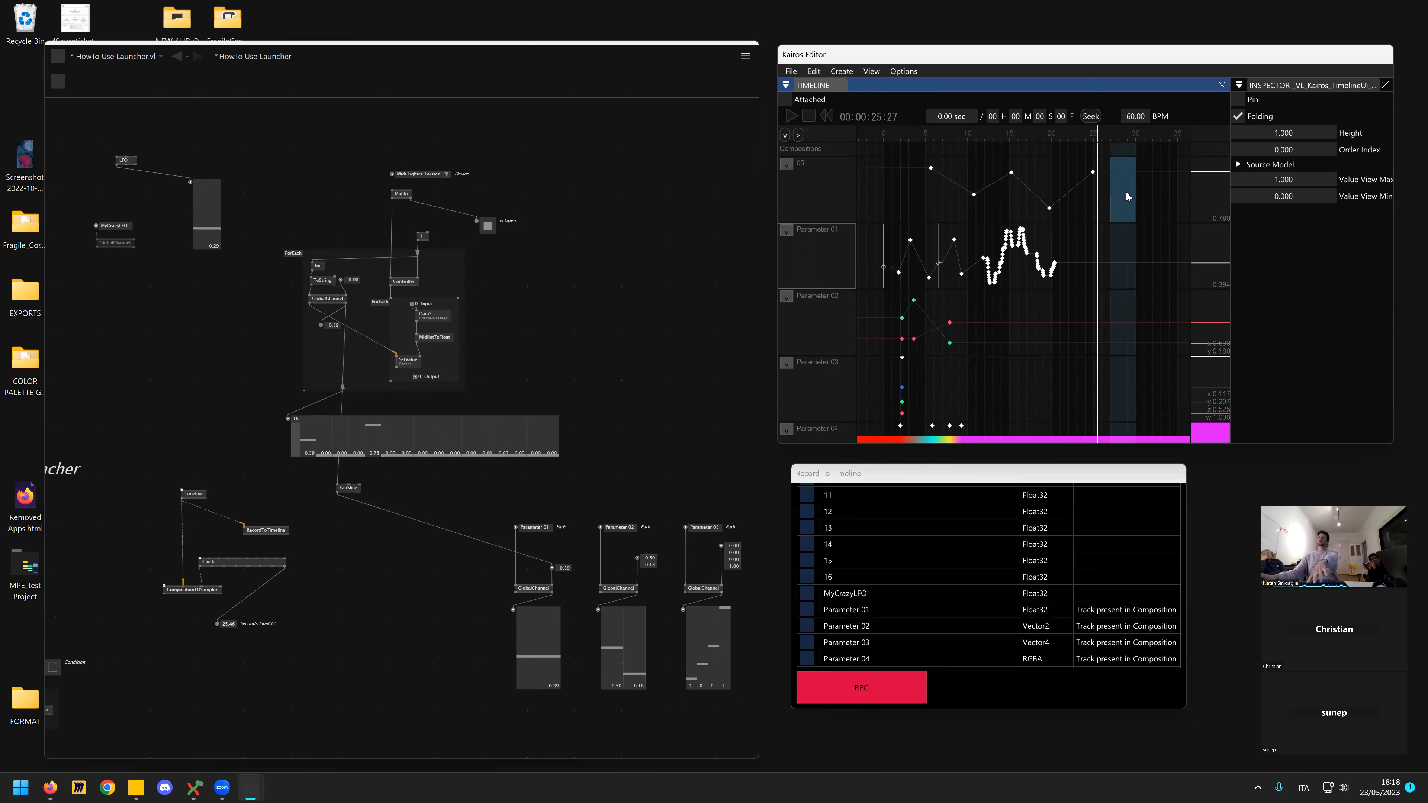
pyautogui.click(843, 71)
pyautogui.moveTo(881, 102)
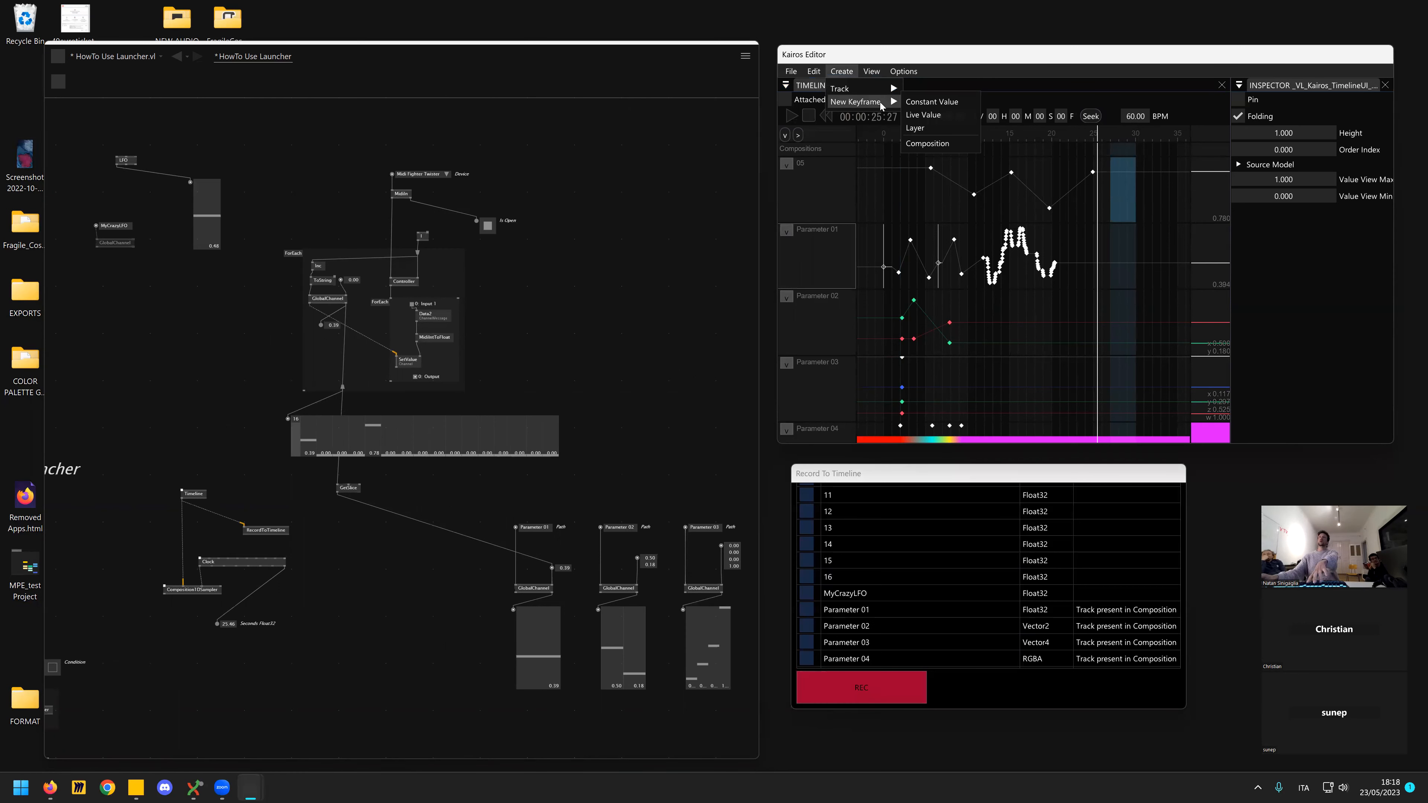
pyautogui.click(927, 127)
pyautogui.click(857, 123)
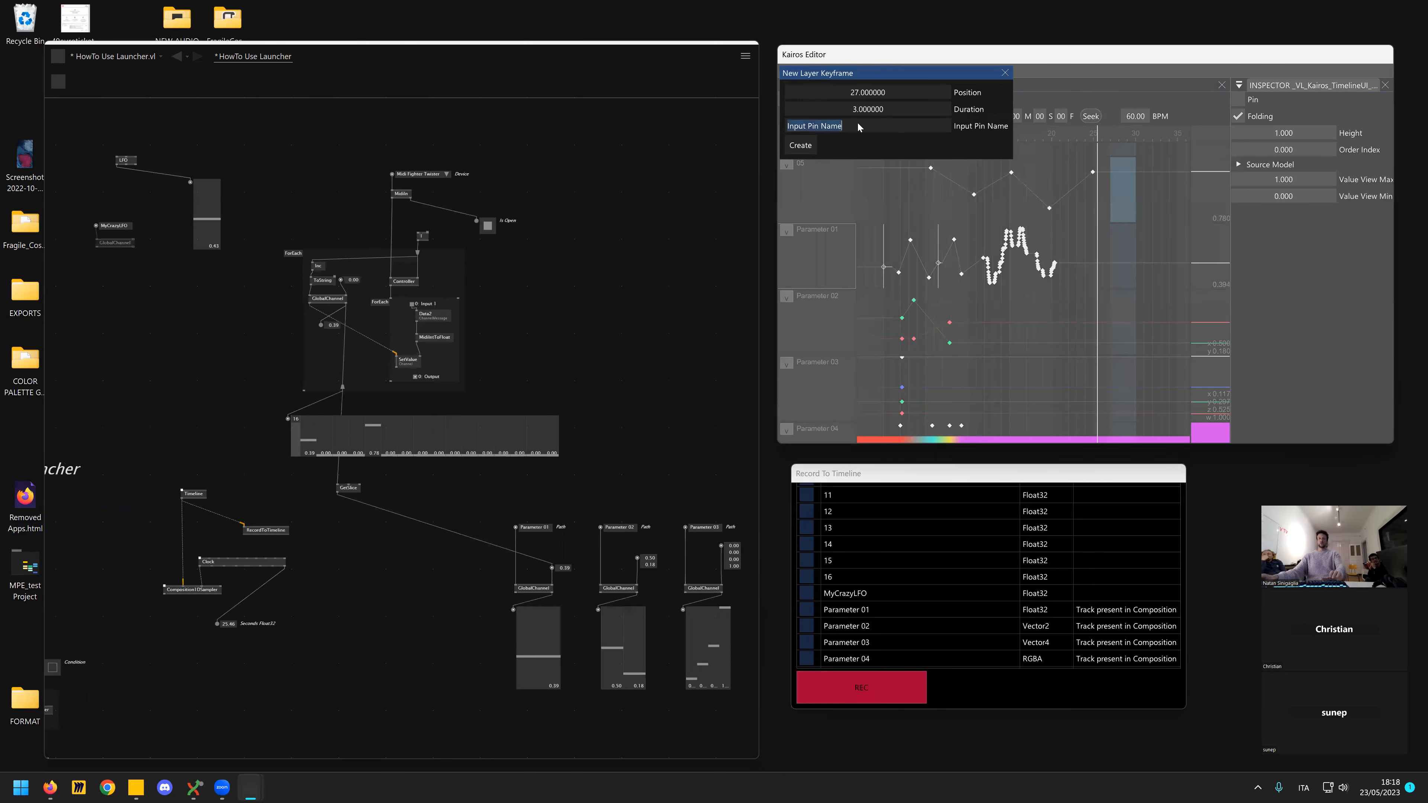
pyautogui.write('fooLayer')
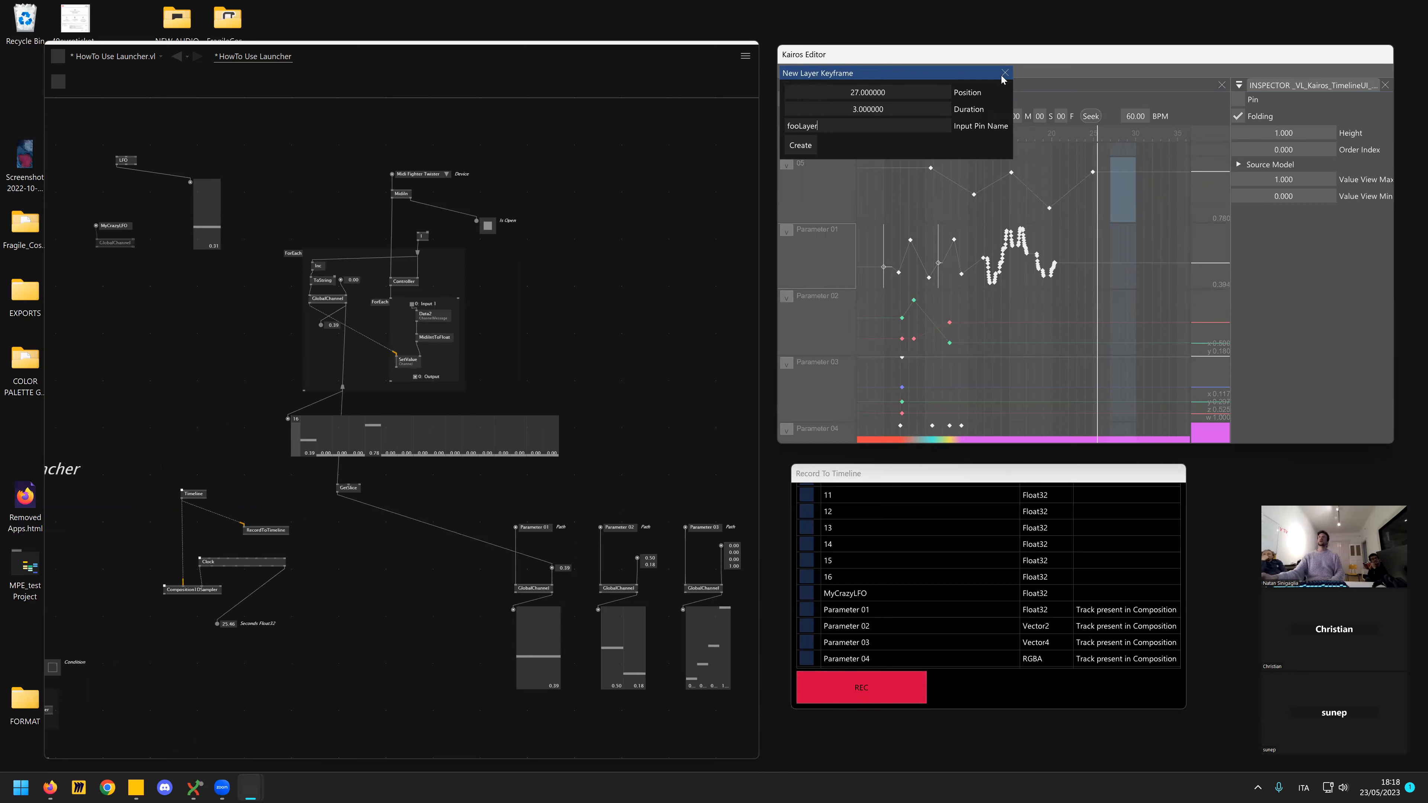
pyautogui.click(1004, 73)
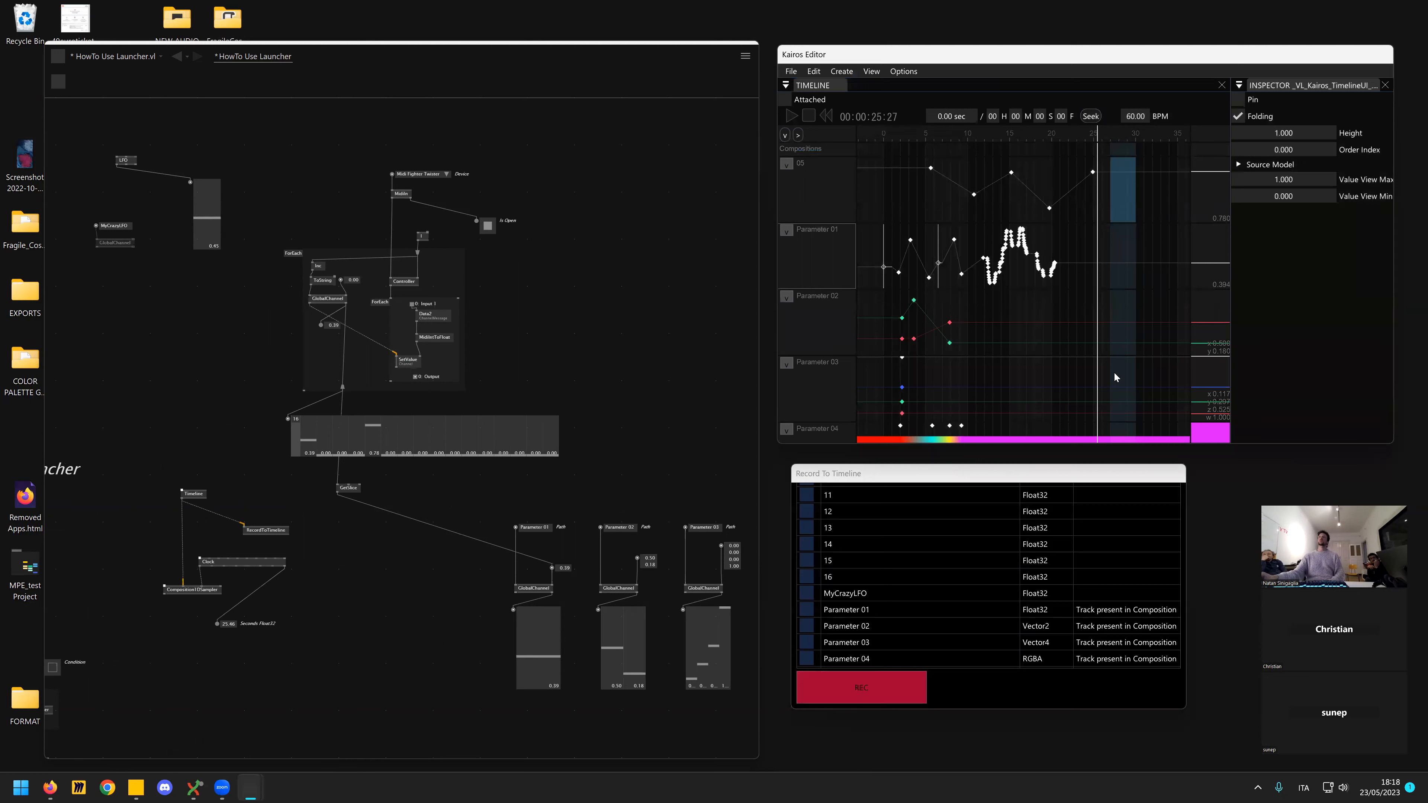
pyautogui.click(1131, 187)
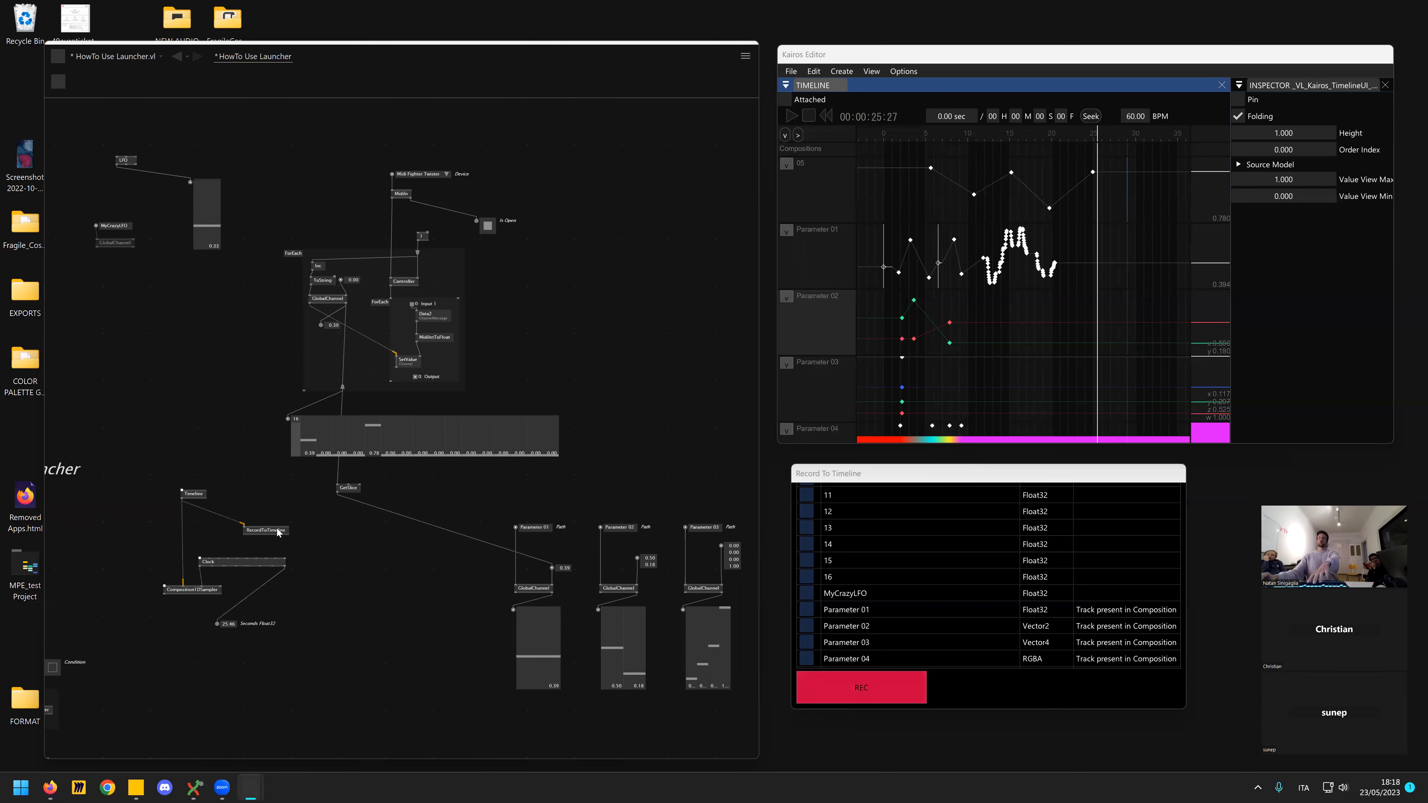
# - Delete the RecordToTimeline node from the patch
pyautogui.press('Delete')
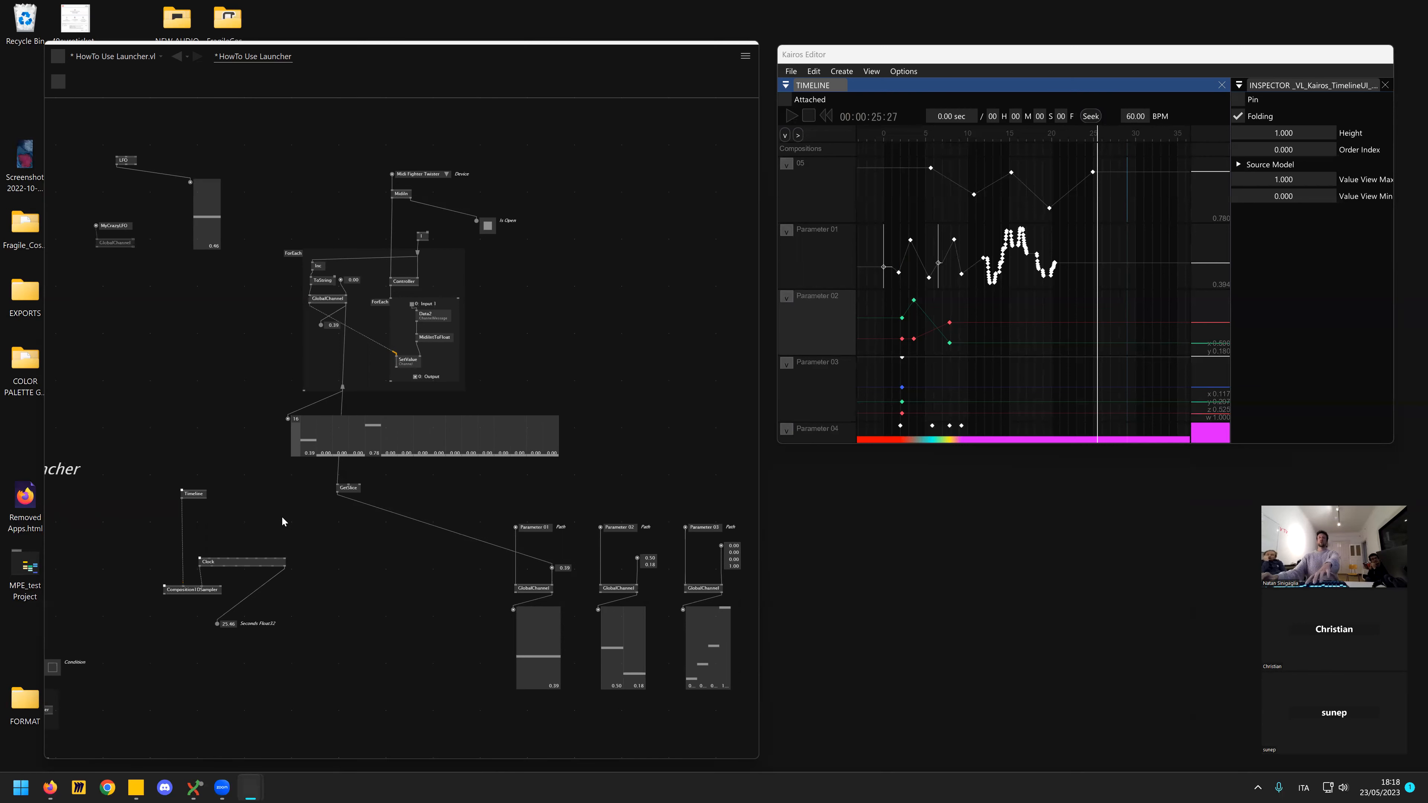
pyautogui.click(281, 516)
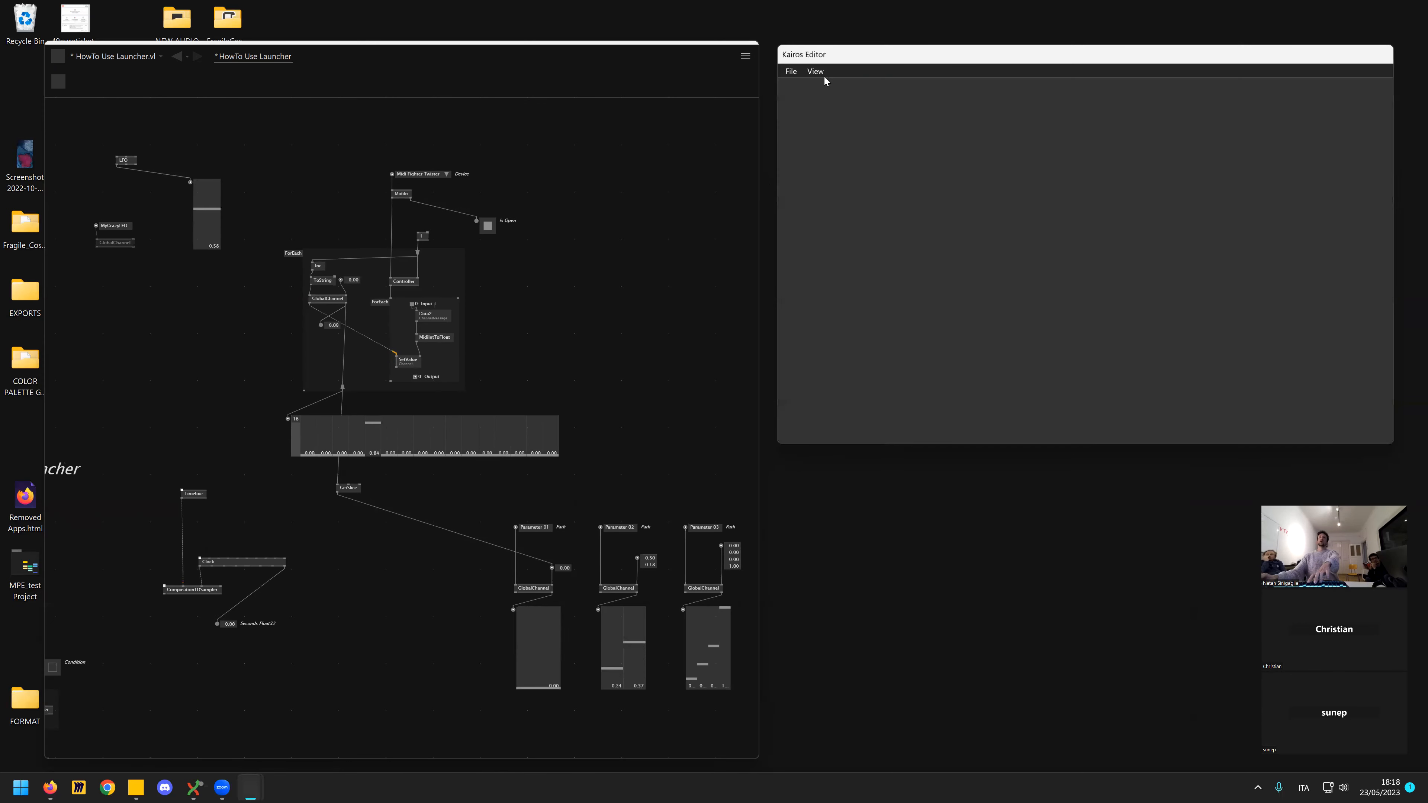
# - Add a Kairos node editor view, dock it to fill the Kairos Editor, and show the patch's Launcher node in it
pyautogui.click(815, 71)
pyautogui.click(889, 89)
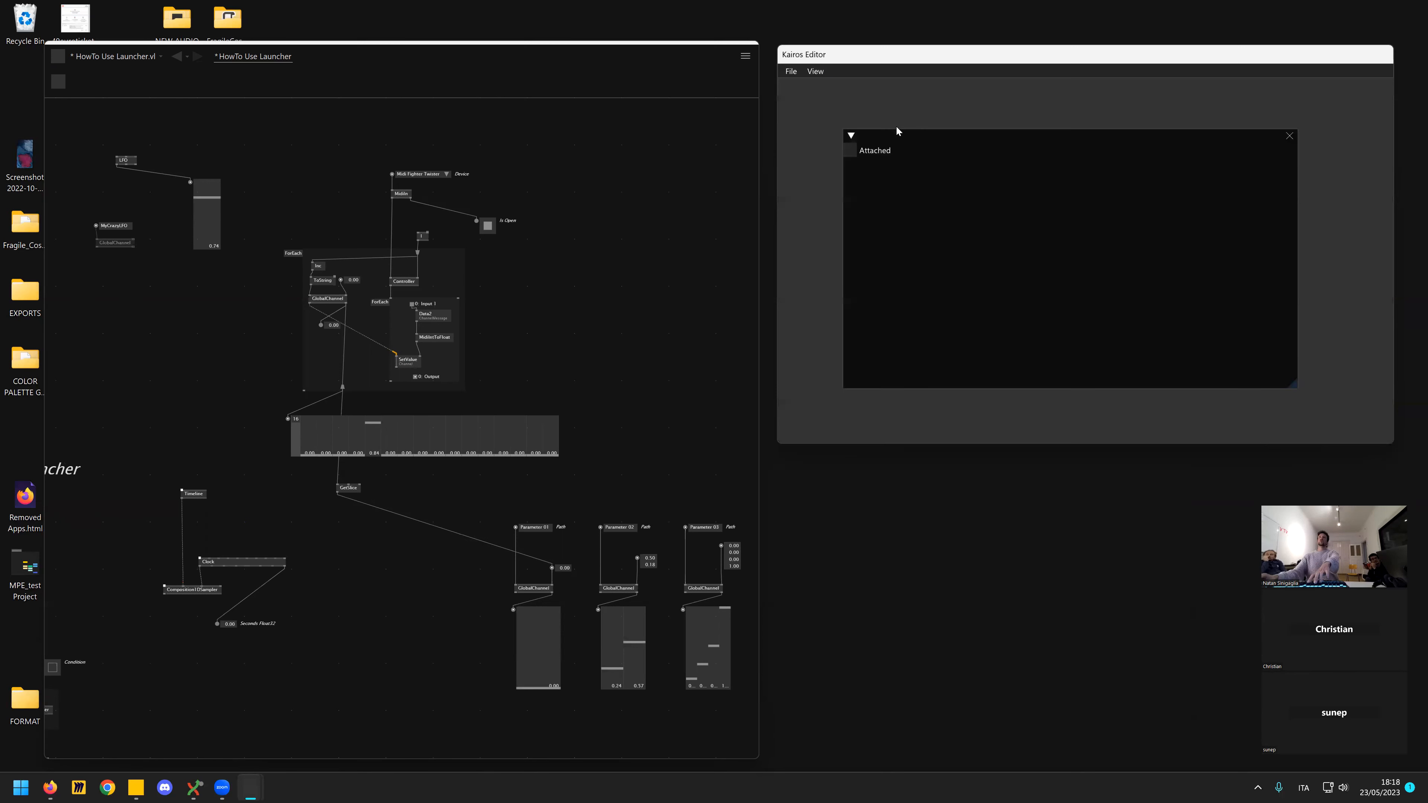
pyautogui.moveTo(1078, 223); pyautogui.dragTo(1087, 258)
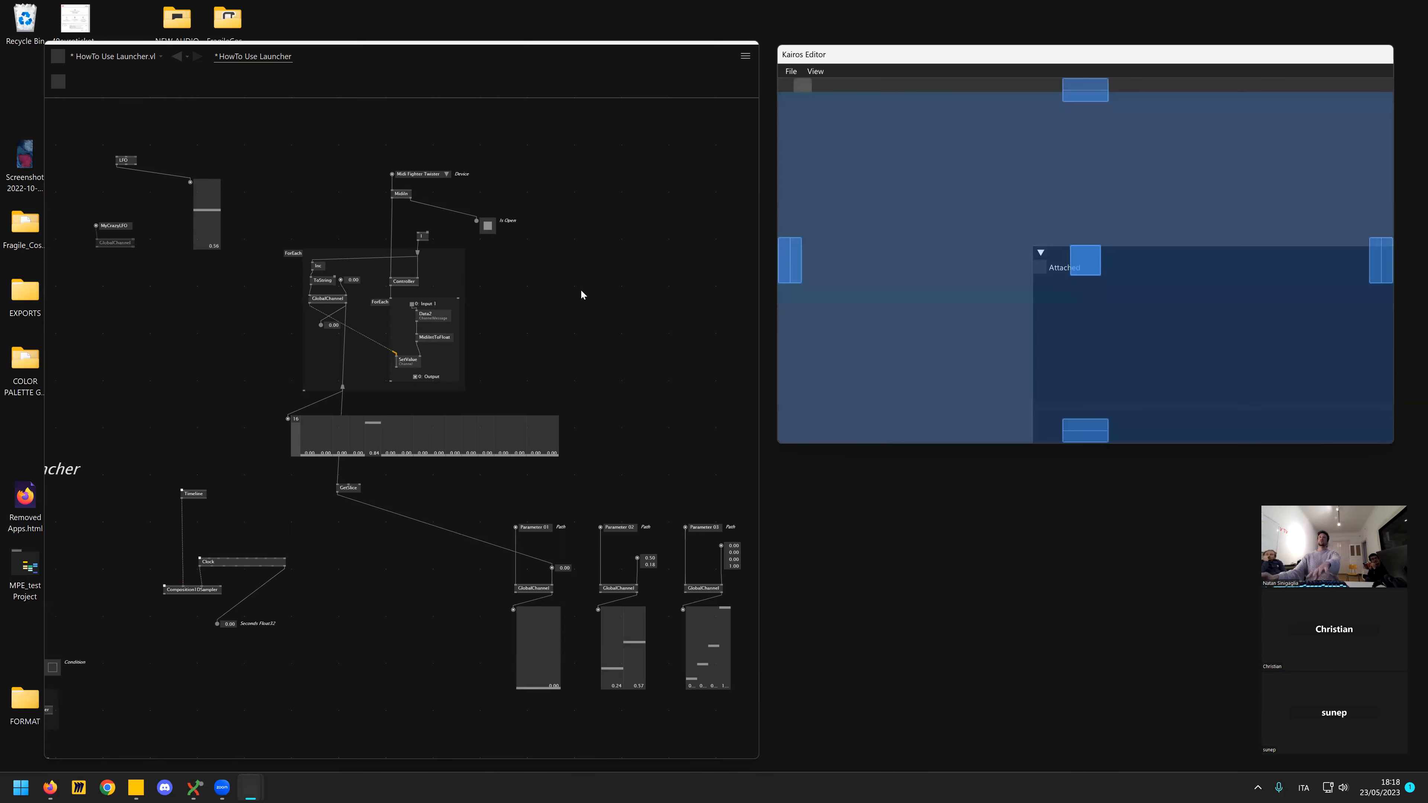
pyautogui.hscroll(-6, 415, 303)
pyautogui.scroll(-2, 415, 302)
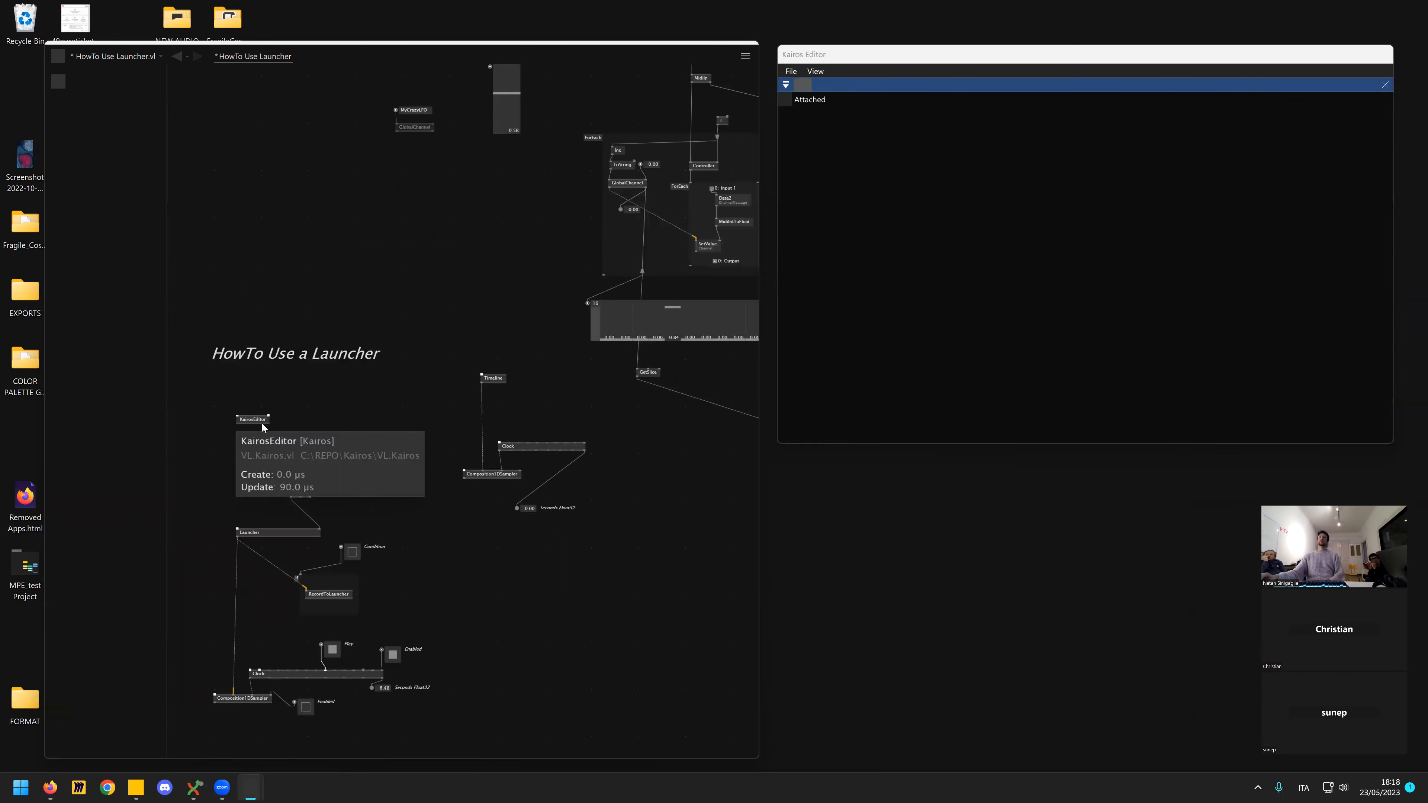
pyautogui.click(256, 534)
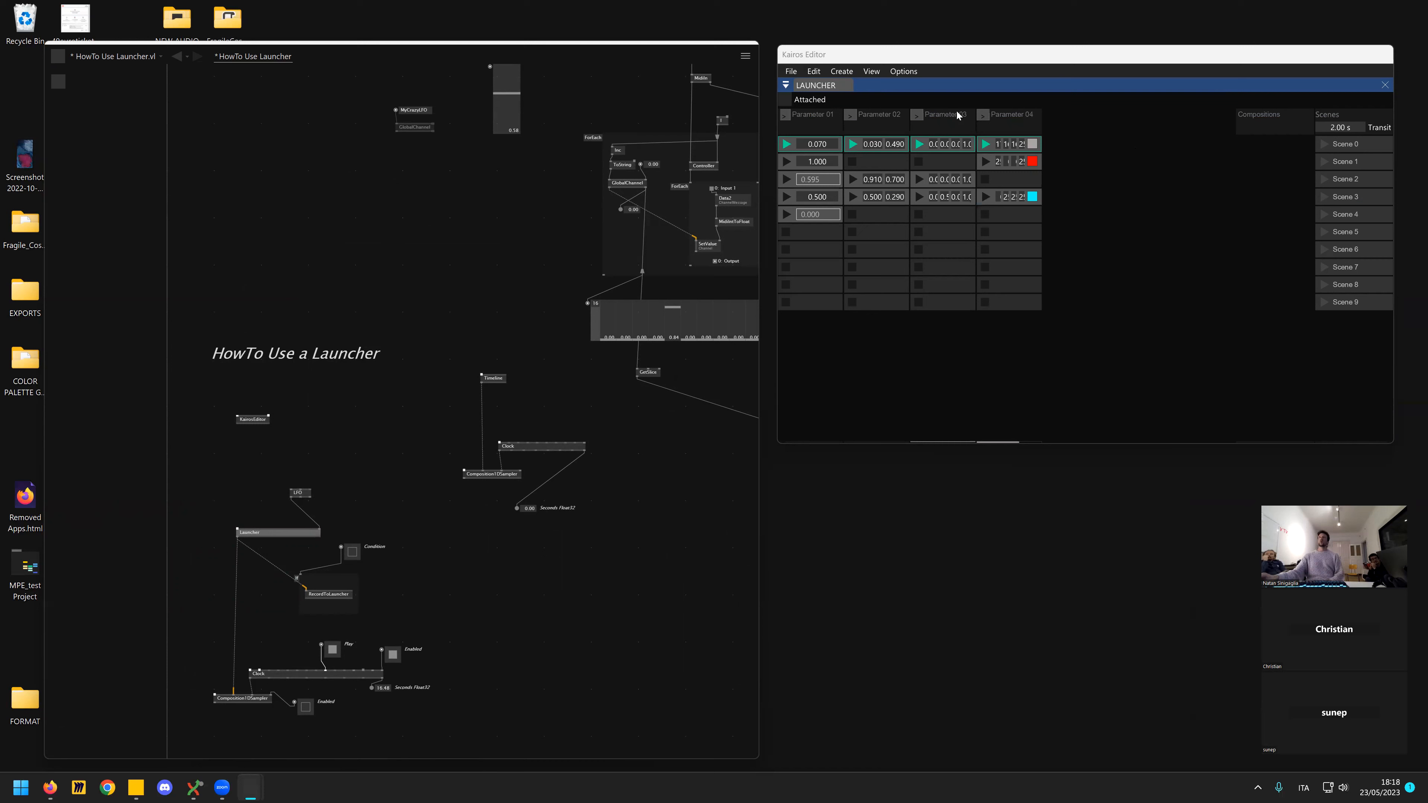
# - Initialize the launcher to clear all its existing tracks, clips and scenes
pyautogui.click(791, 71)
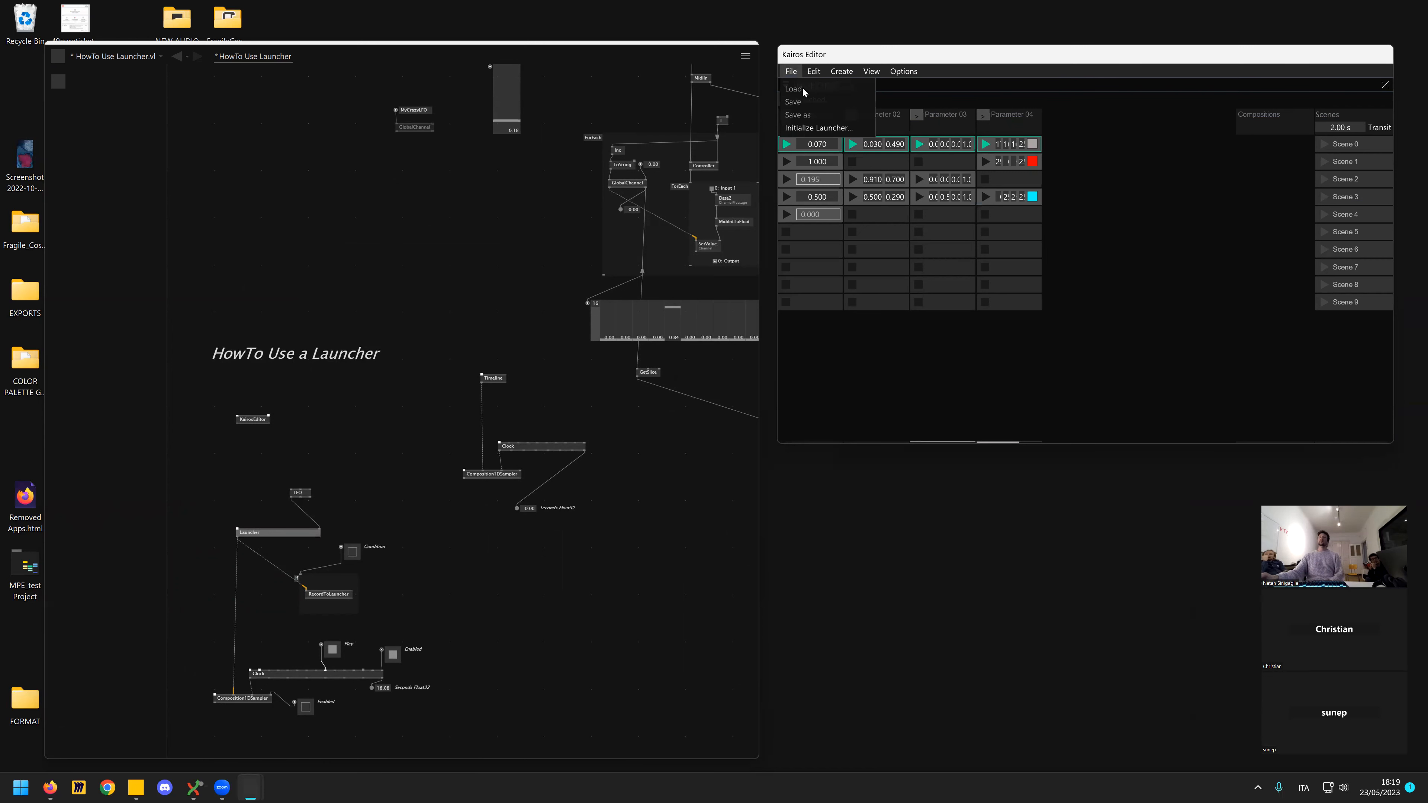
pyautogui.click(810, 128)
pyautogui.click(813, 107)
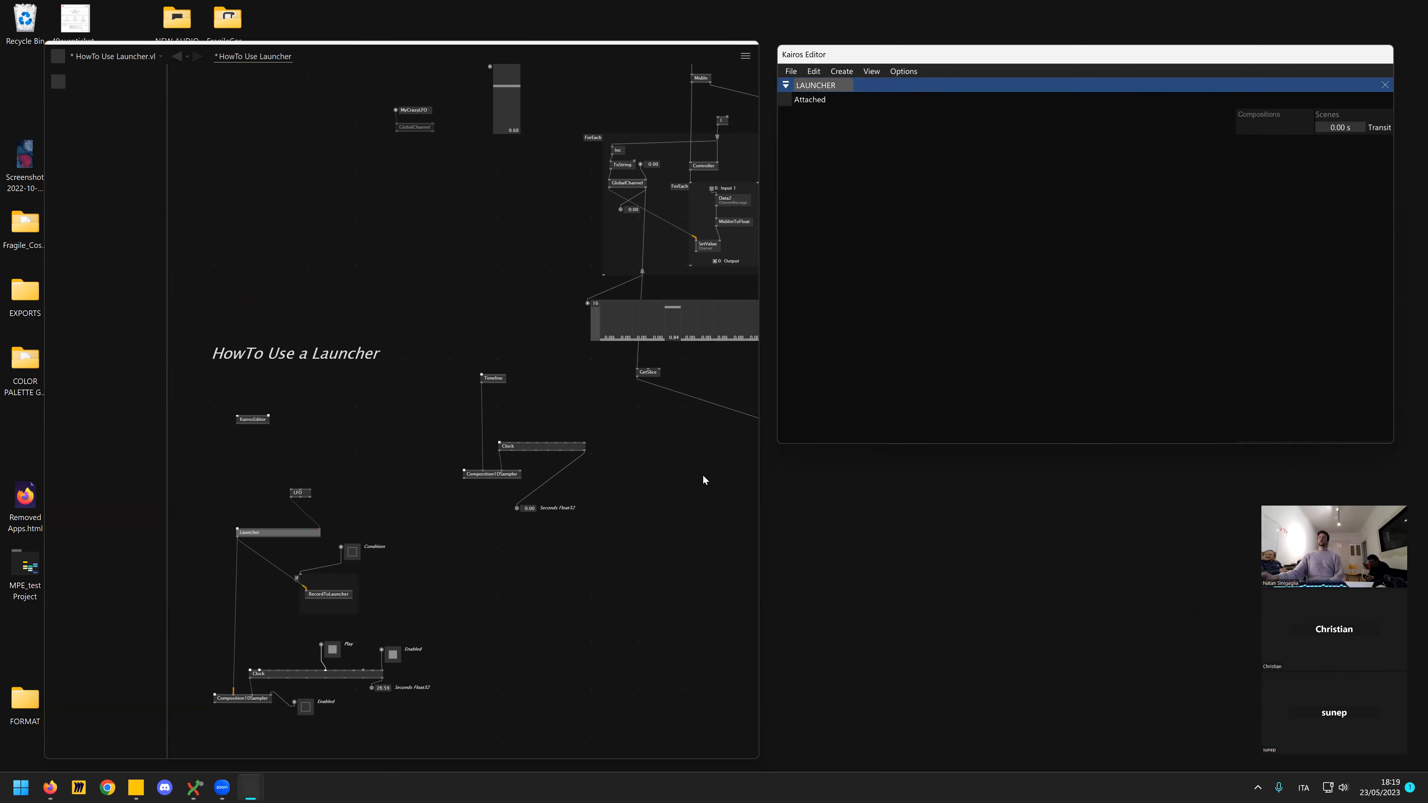
# - Create 10 new launcher scenes with the base name Scene
pyautogui.scroll(-1, 667, 470)
pyautogui.moveTo(626, 450); pyautogui.dragTo(620, 451)
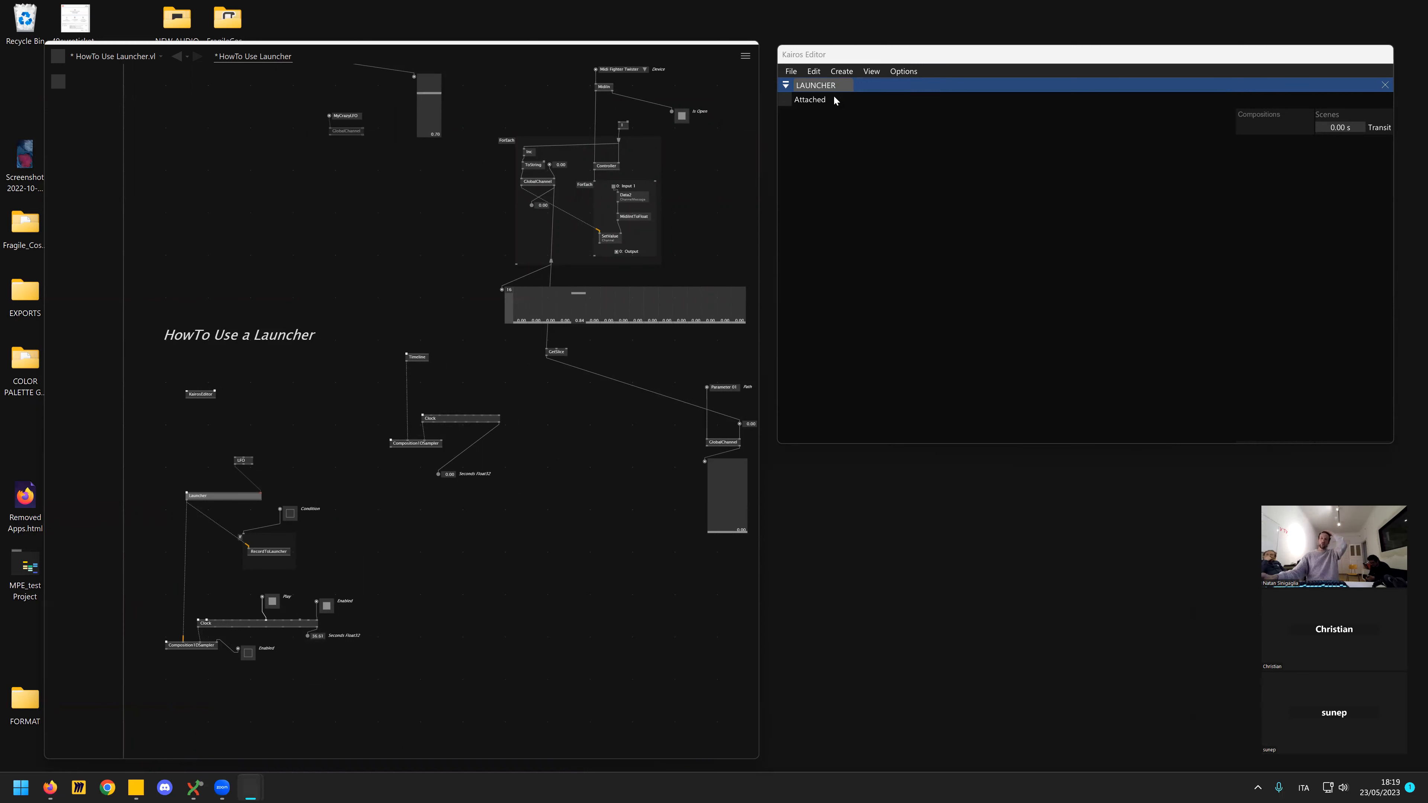
pyautogui.click(841, 72)
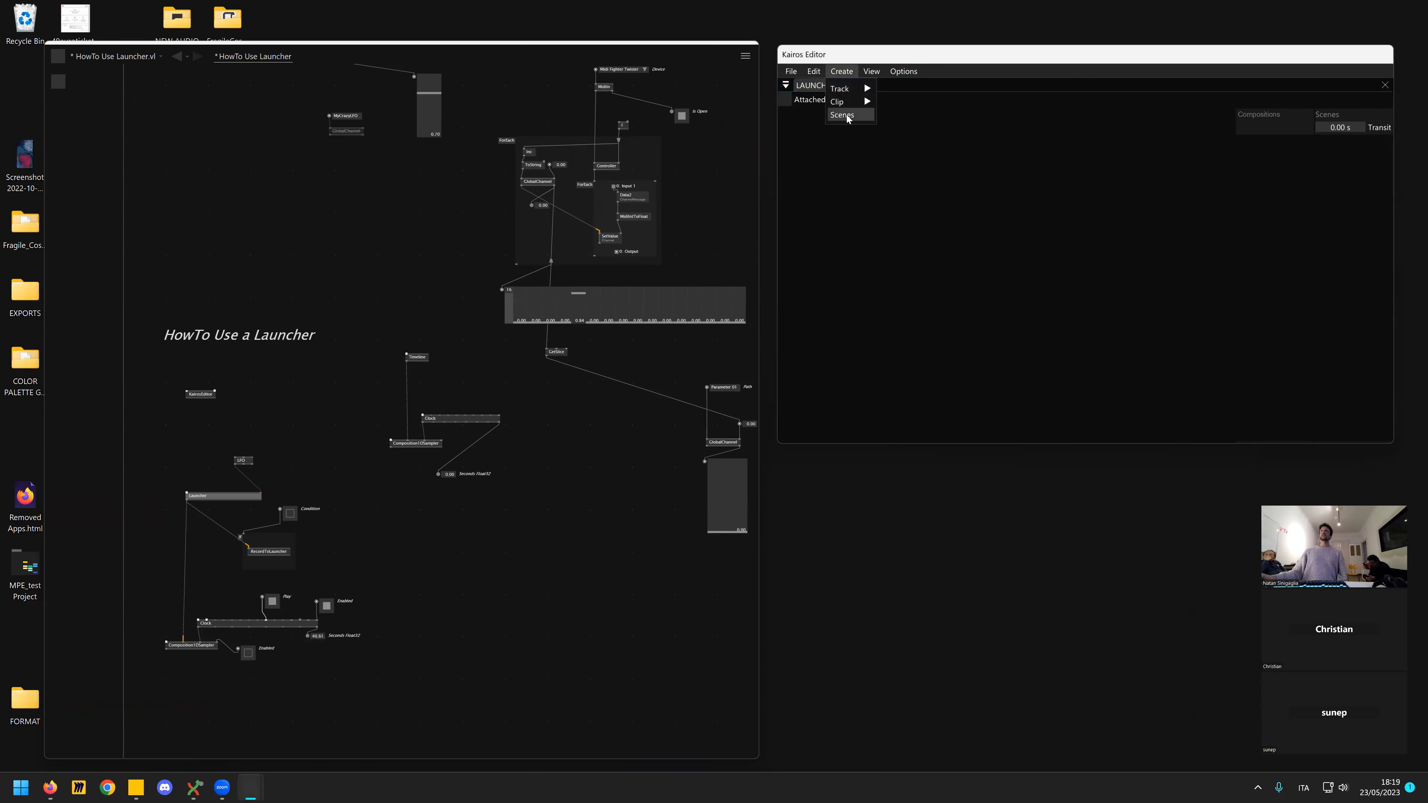
pyautogui.click(900, 115)
pyautogui.write('0')
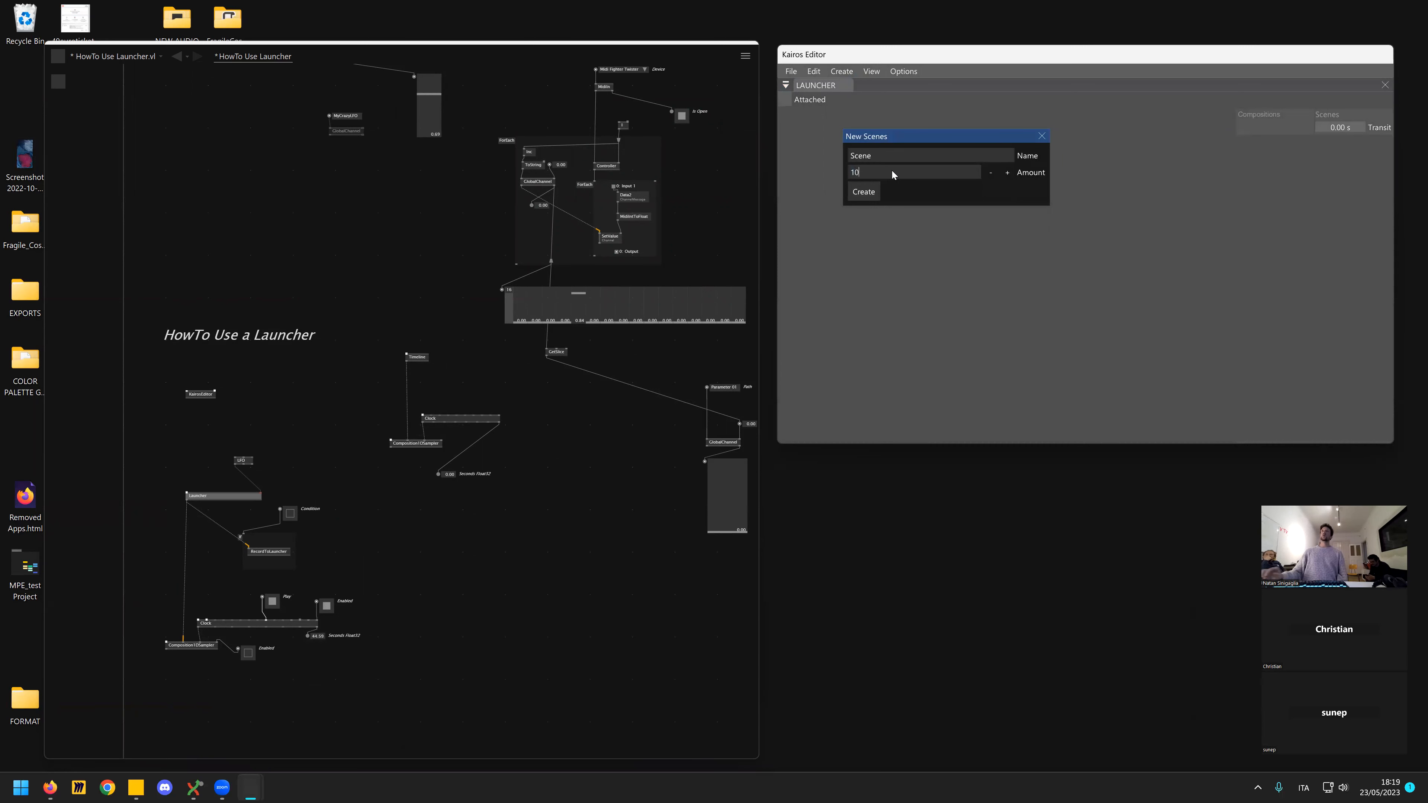
pyautogui.click(871, 195)
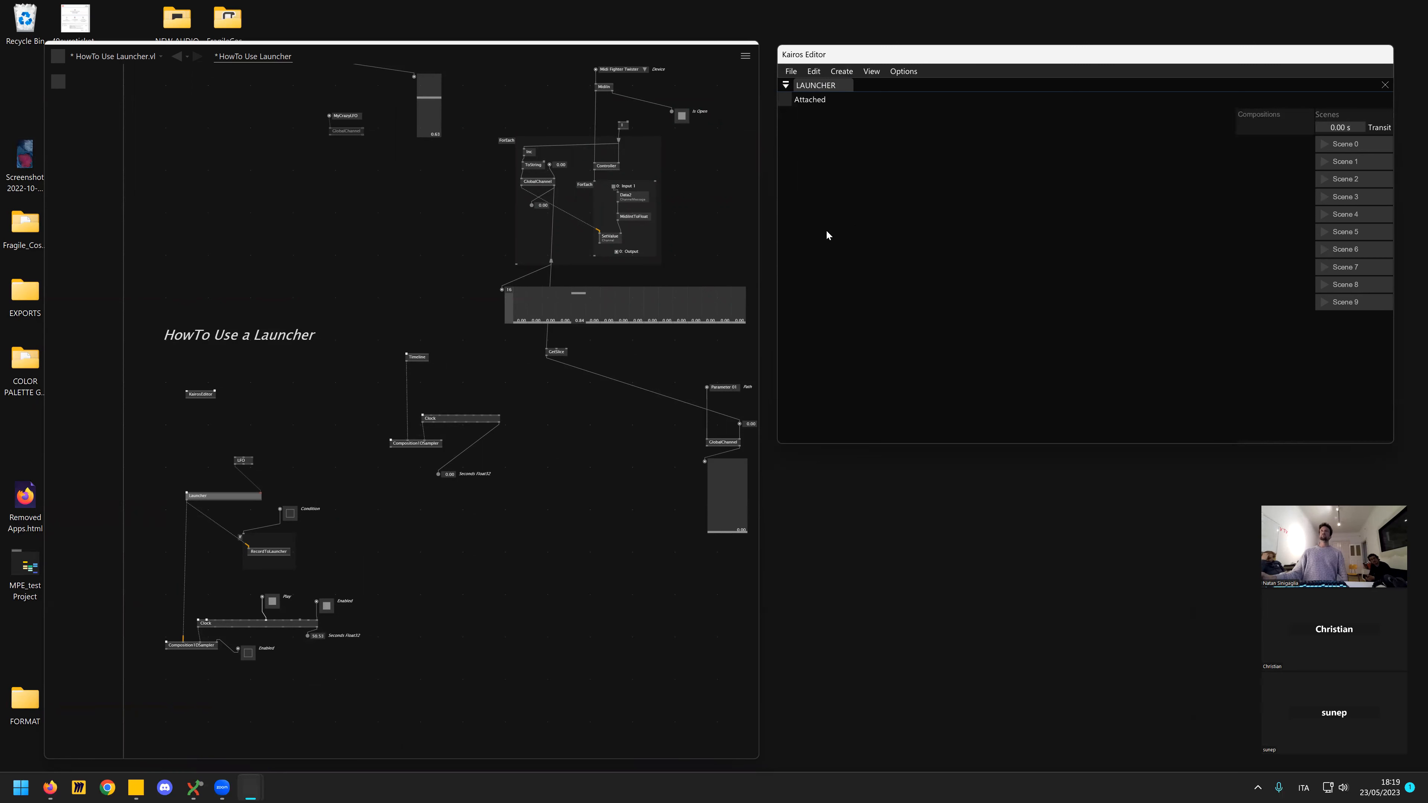
# - Create launcher tracks from the global channels Parameter 01, Parameter 02, Parameter 03 and Parameter 04
pyautogui.click(814, 71)
pyautogui.click(838, 72)
pyautogui.moveTo(888, 87)
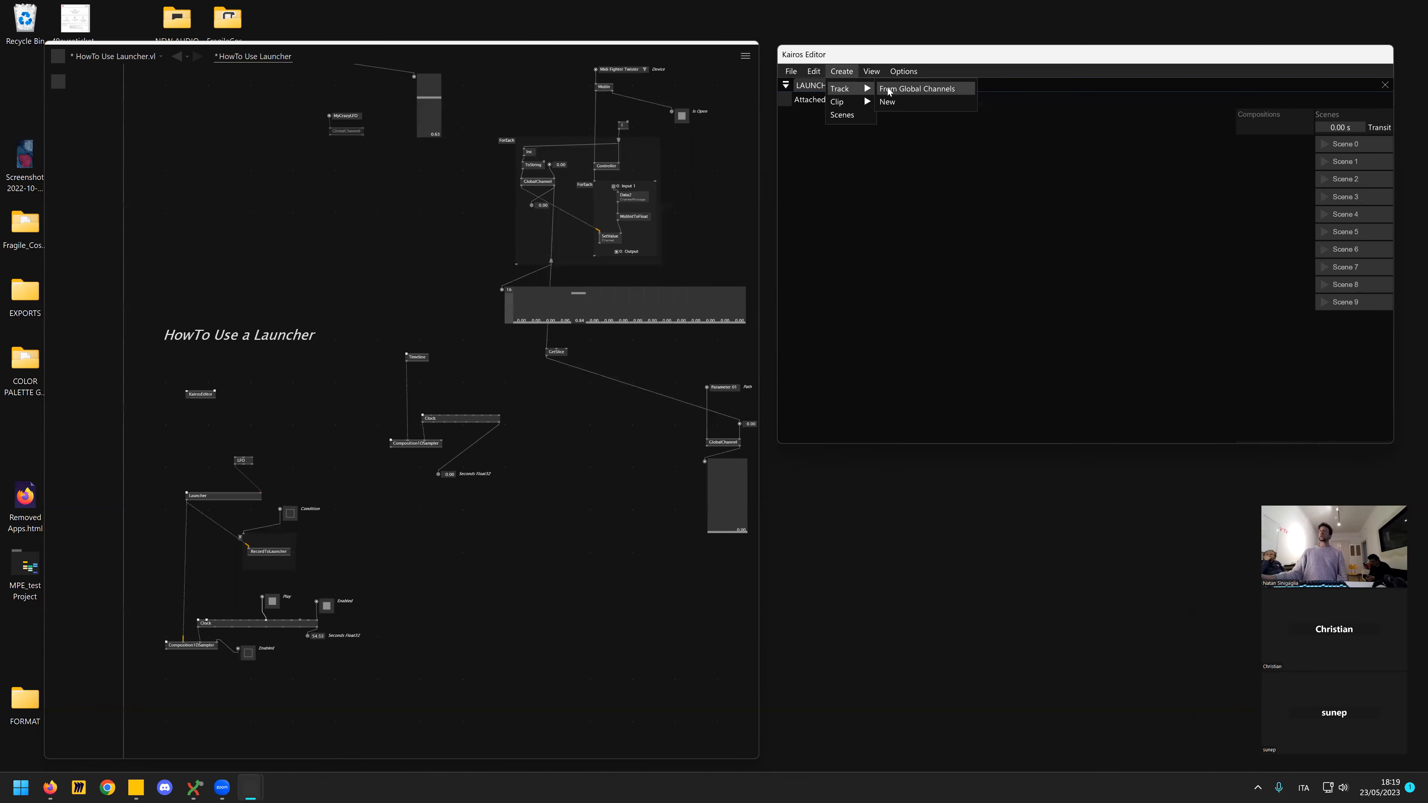
pyautogui.click(899, 88)
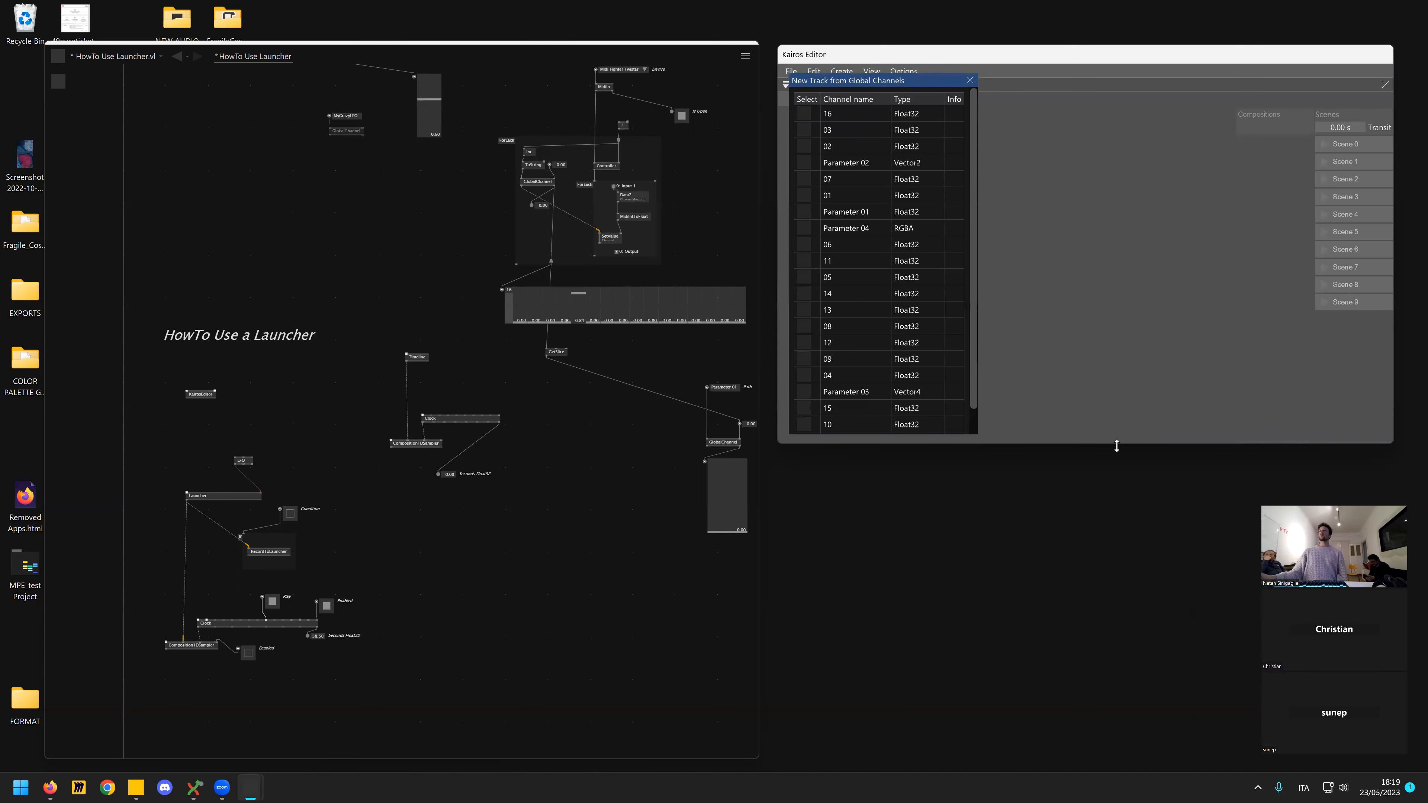
pyautogui.moveTo(983, 459); pyautogui.dragTo(969, 460)
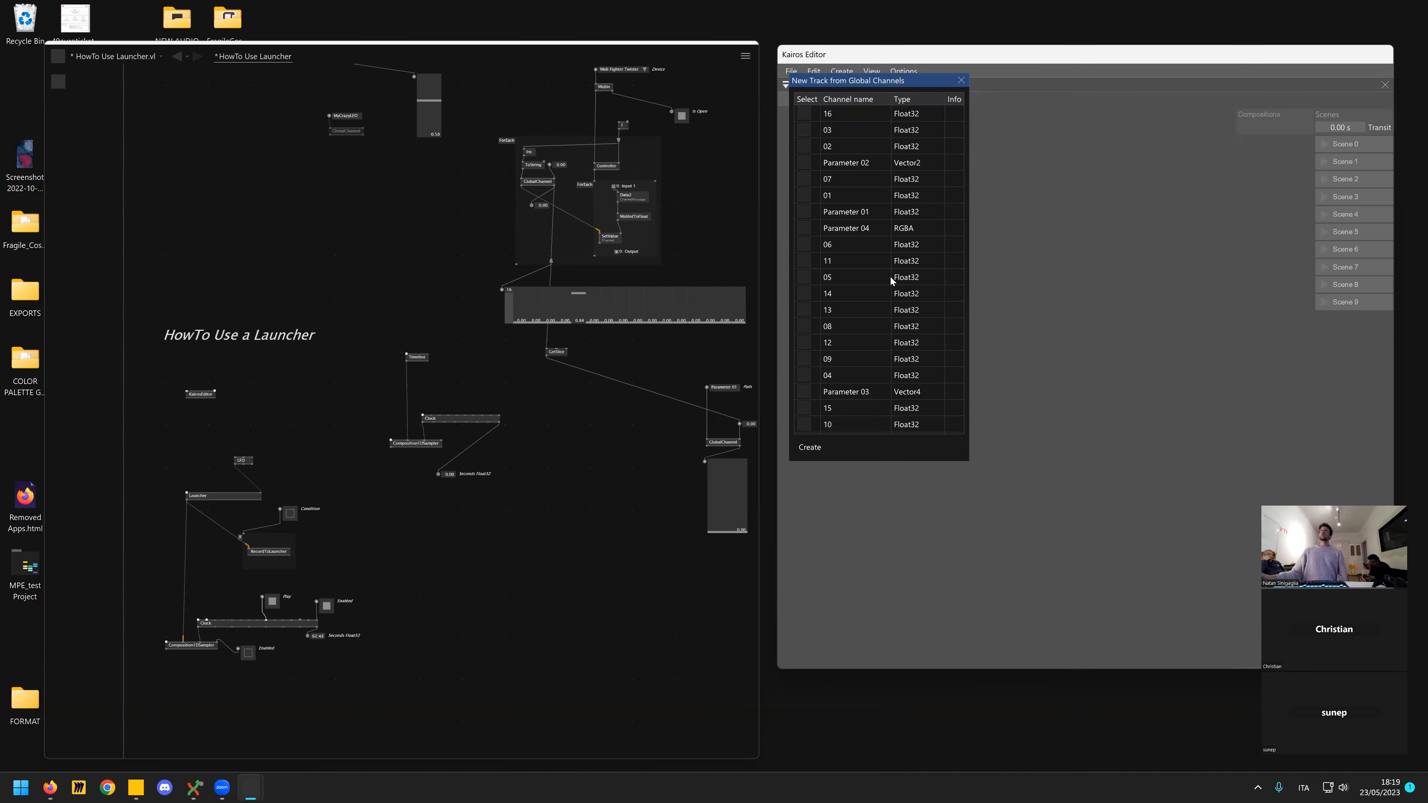
pyautogui.click(804, 164)
pyautogui.click(805, 211)
pyautogui.click(805, 228)
pyautogui.click(807, 391)
pyautogui.click(806, 449)
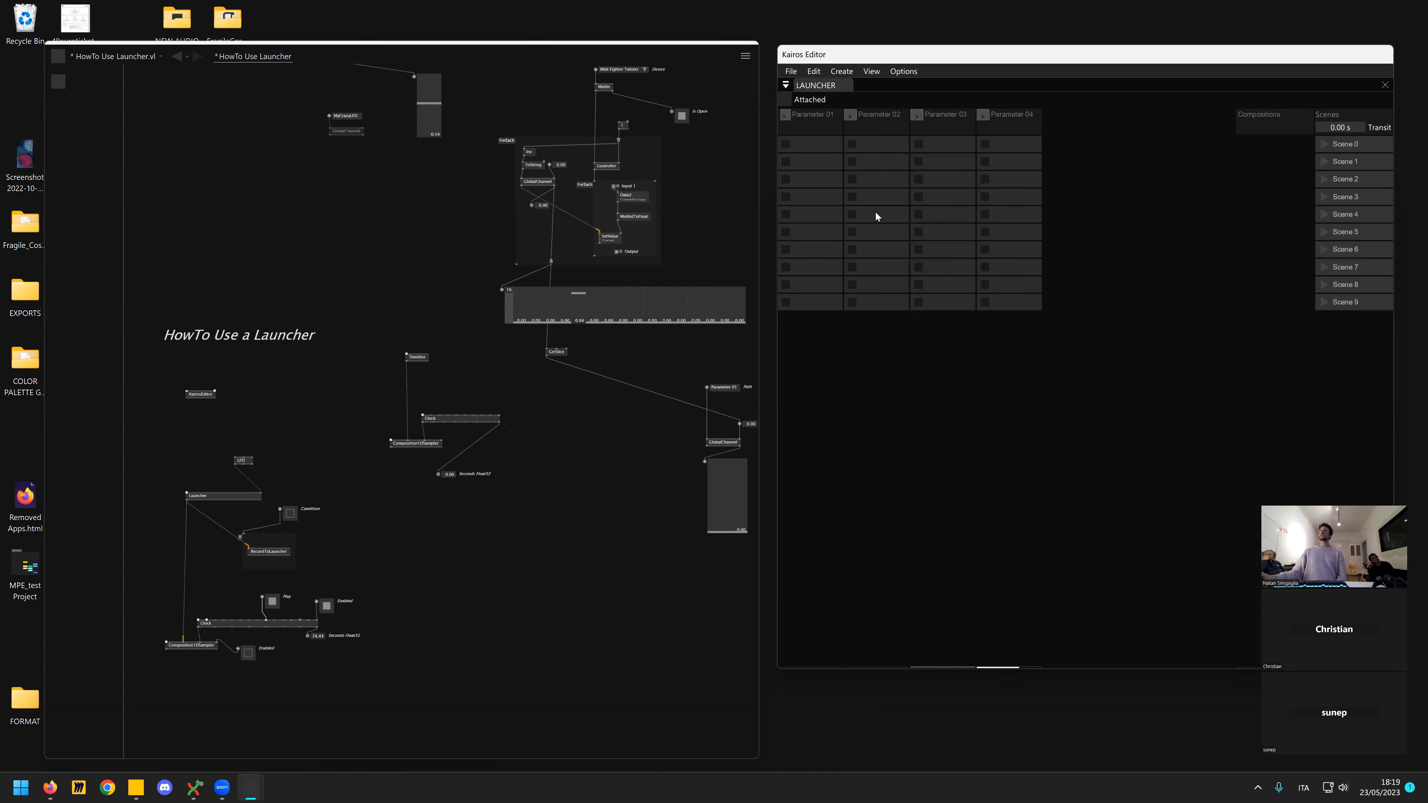
# - Examine the Parameter 01 to Parameter 04 GlobalChannel nodes and their value displays in the patch
pyautogui.hscroll(5, 284, 436)
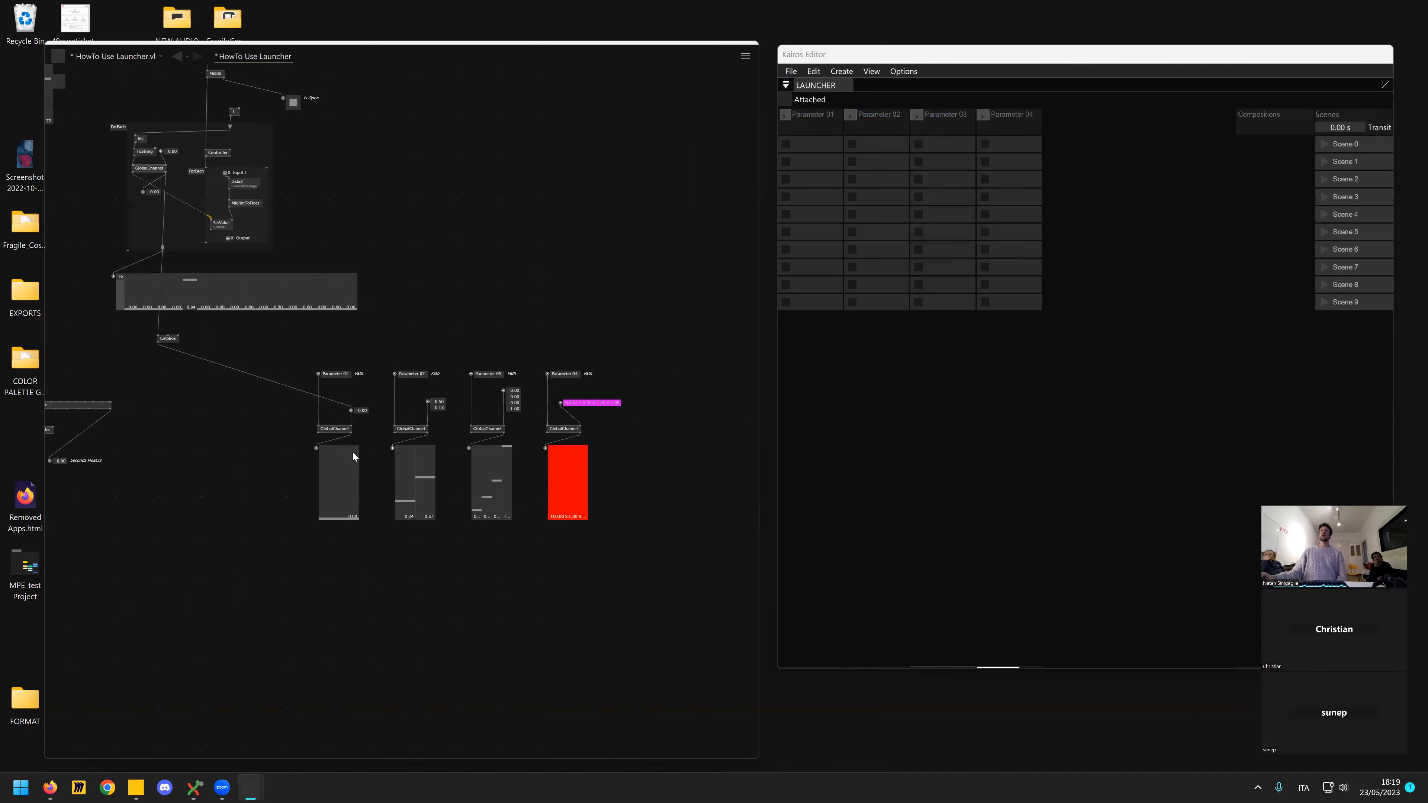
pyautogui.scroll(3, 353, 453)
pyautogui.scroll(-3, 248, 472)
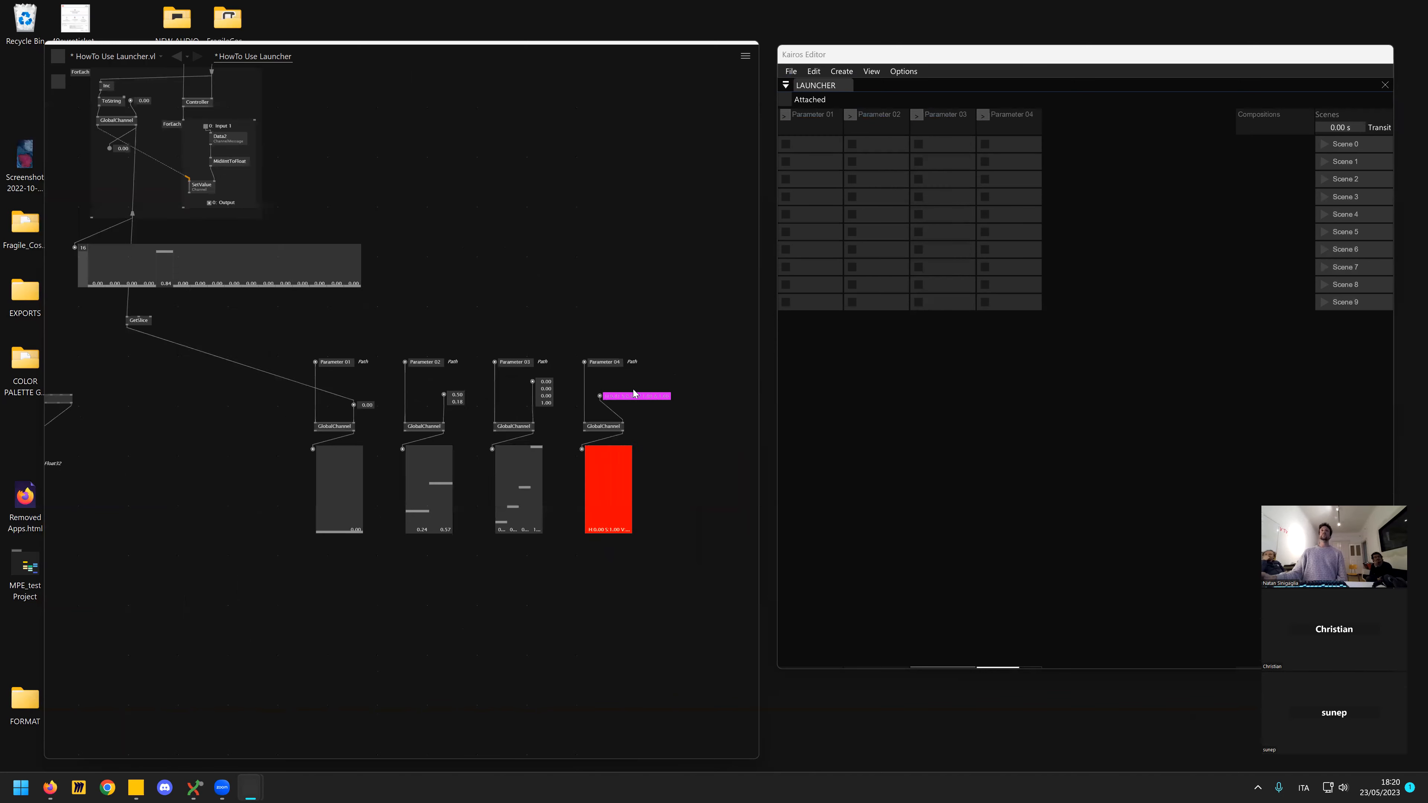
pyautogui.hscroll(-8, 670, 374)
pyautogui.hscroll(5, 512, 380)
pyautogui.scroll(3, 559, 332)
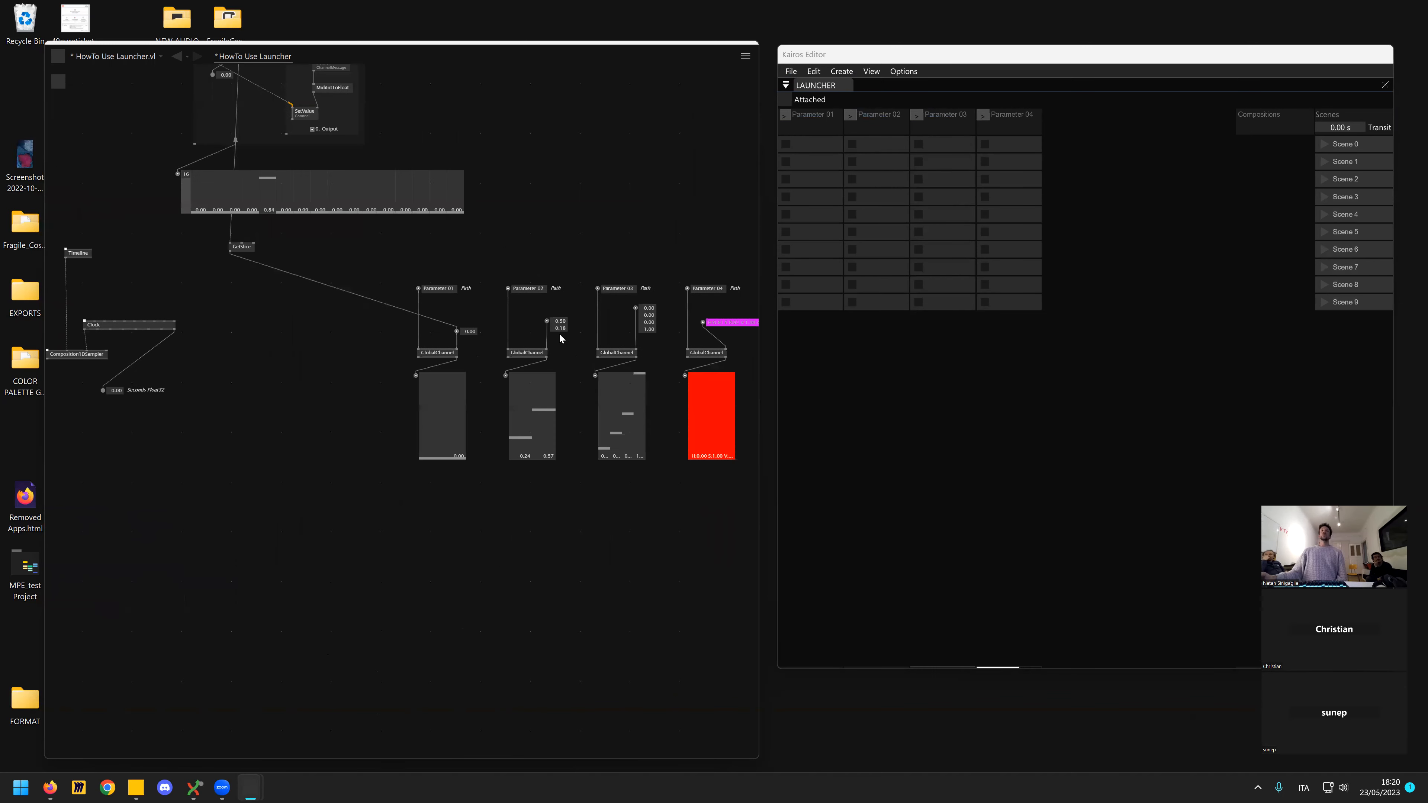
pyautogui.scroll(-3, 350, 449)
pyautogui.hscroll(-1, 530, 360)
pyautogui.hscroll(5, 506, 360)
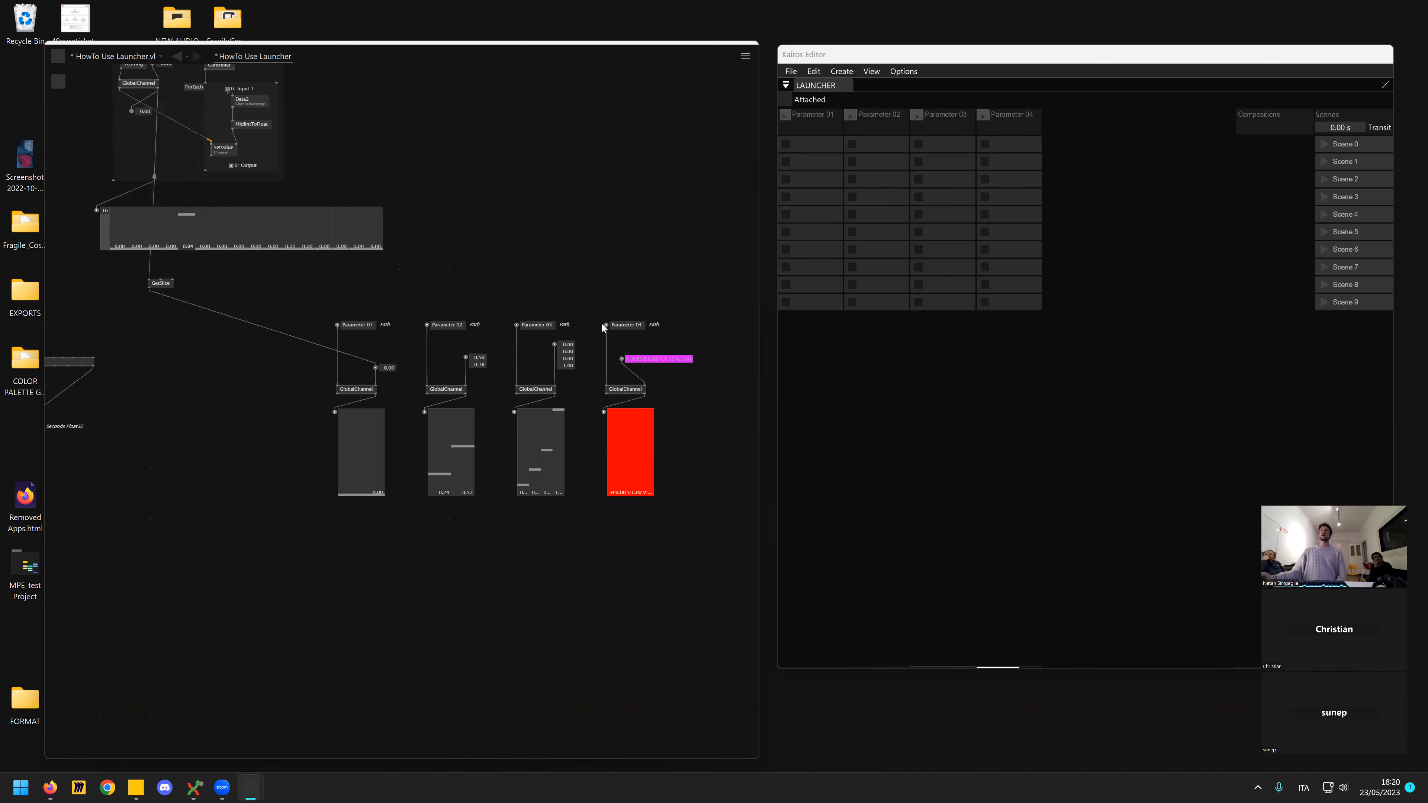
pyautogui.scroll(2, 602, 323)
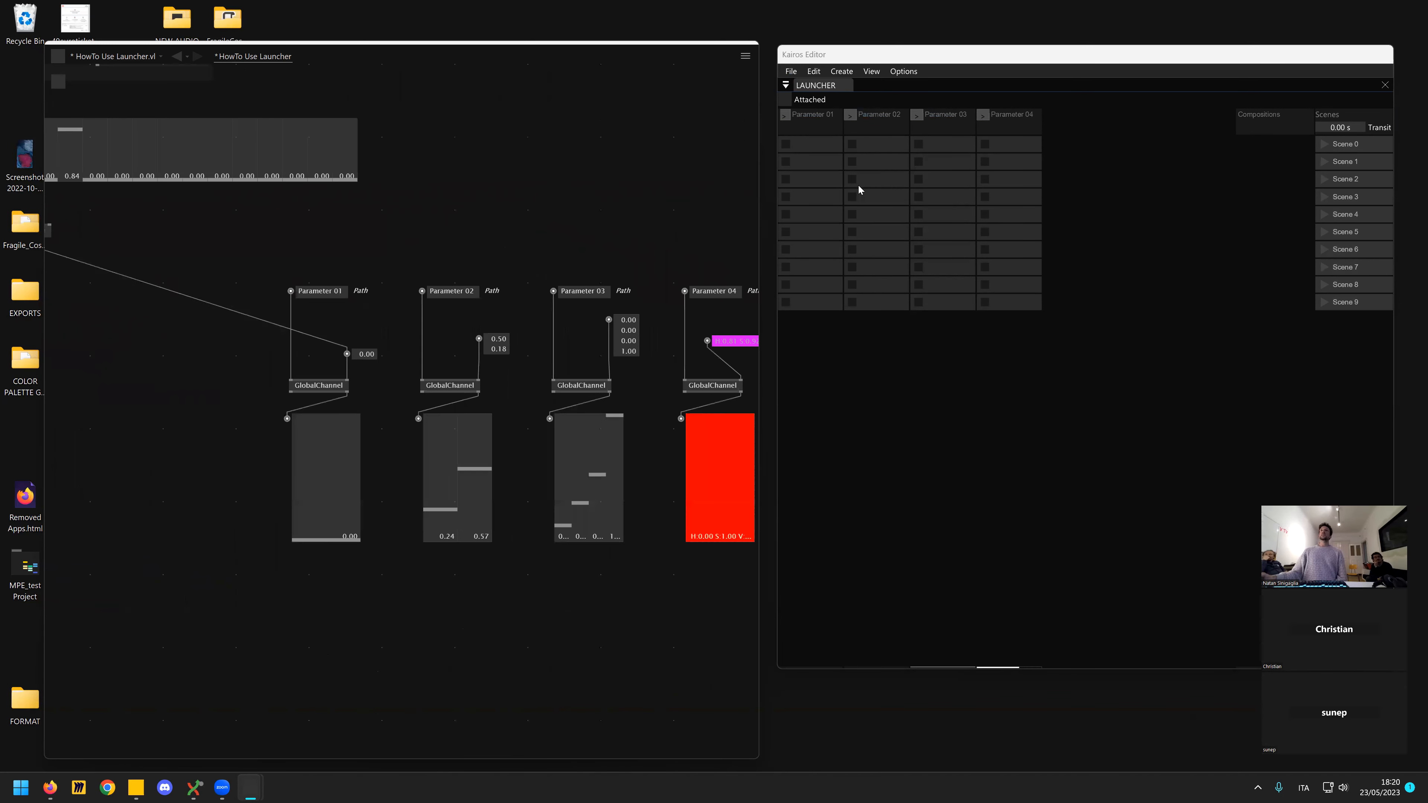
# - Add a Parameter 01 clip in Scene 0 and set its value to 0.5
pyautogui.doubleClick(808, 145)
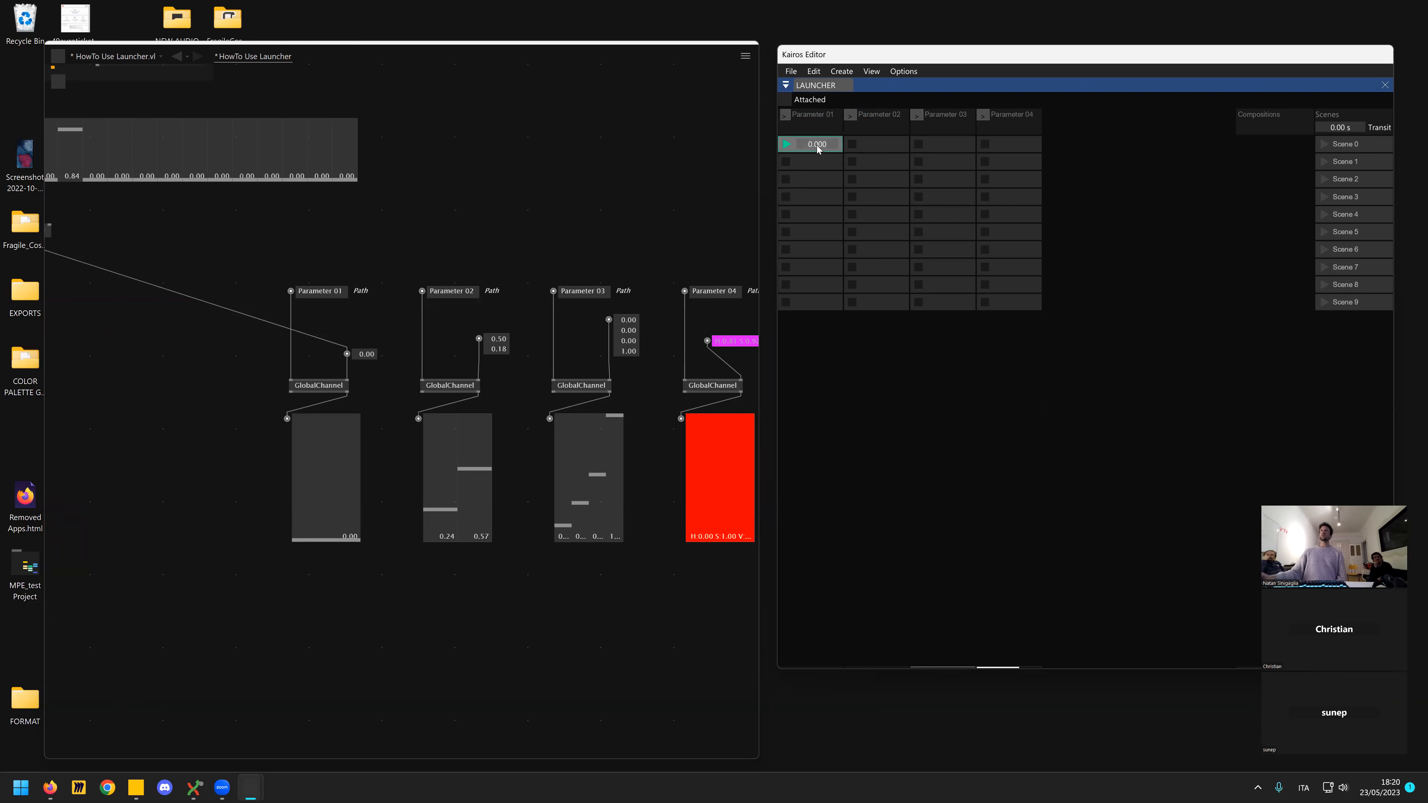
pyautogui.write('0.5')
pyautogui.press('Return')
pyautogui.click(808, 170)
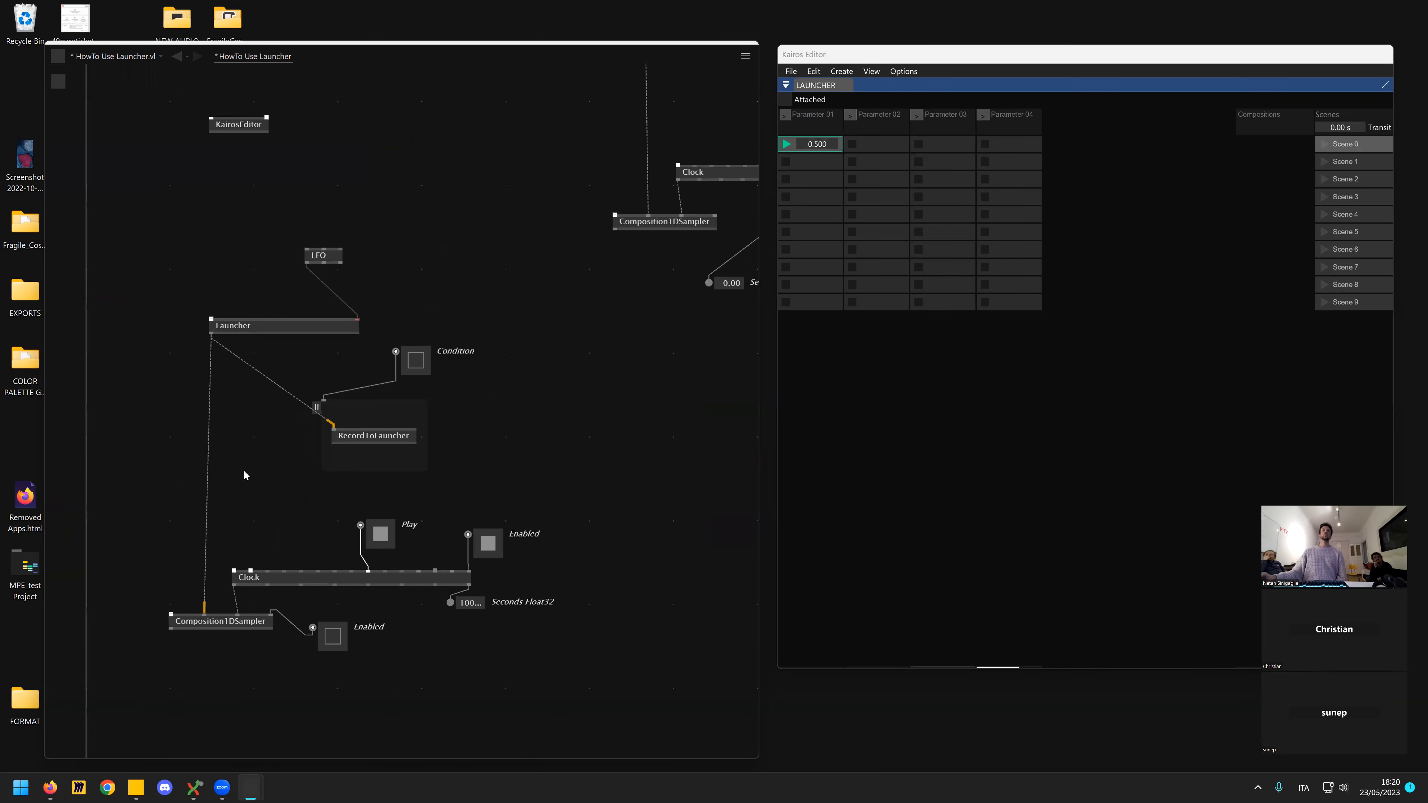
# - Enable the Composition1DSampler connected to the Launcher and bring the parameter channels back into view
pyautogui.scroll(-2, 306, 492)
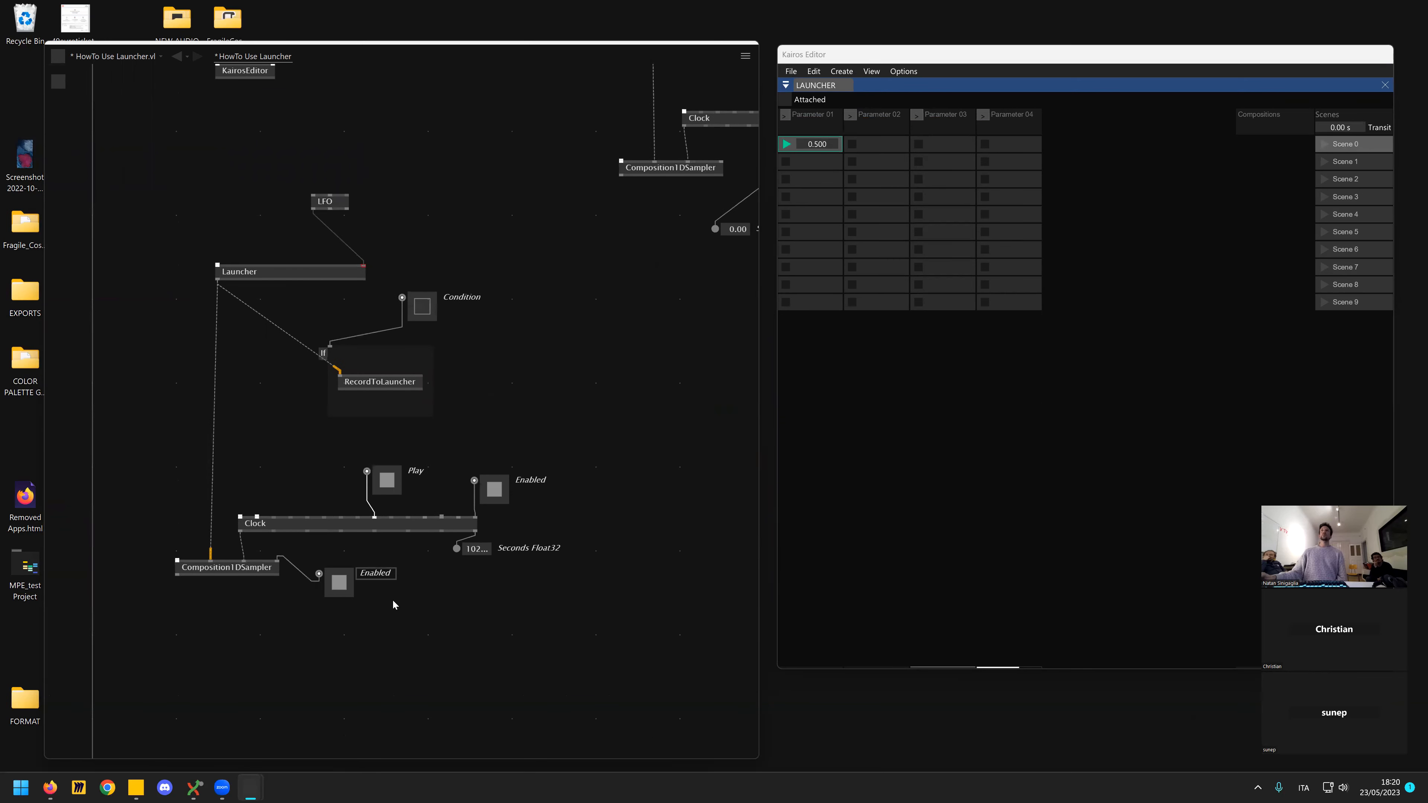
pyautogui.scroll(-3, 598, 509)
pyautogui.scroll(5, 443, 545)
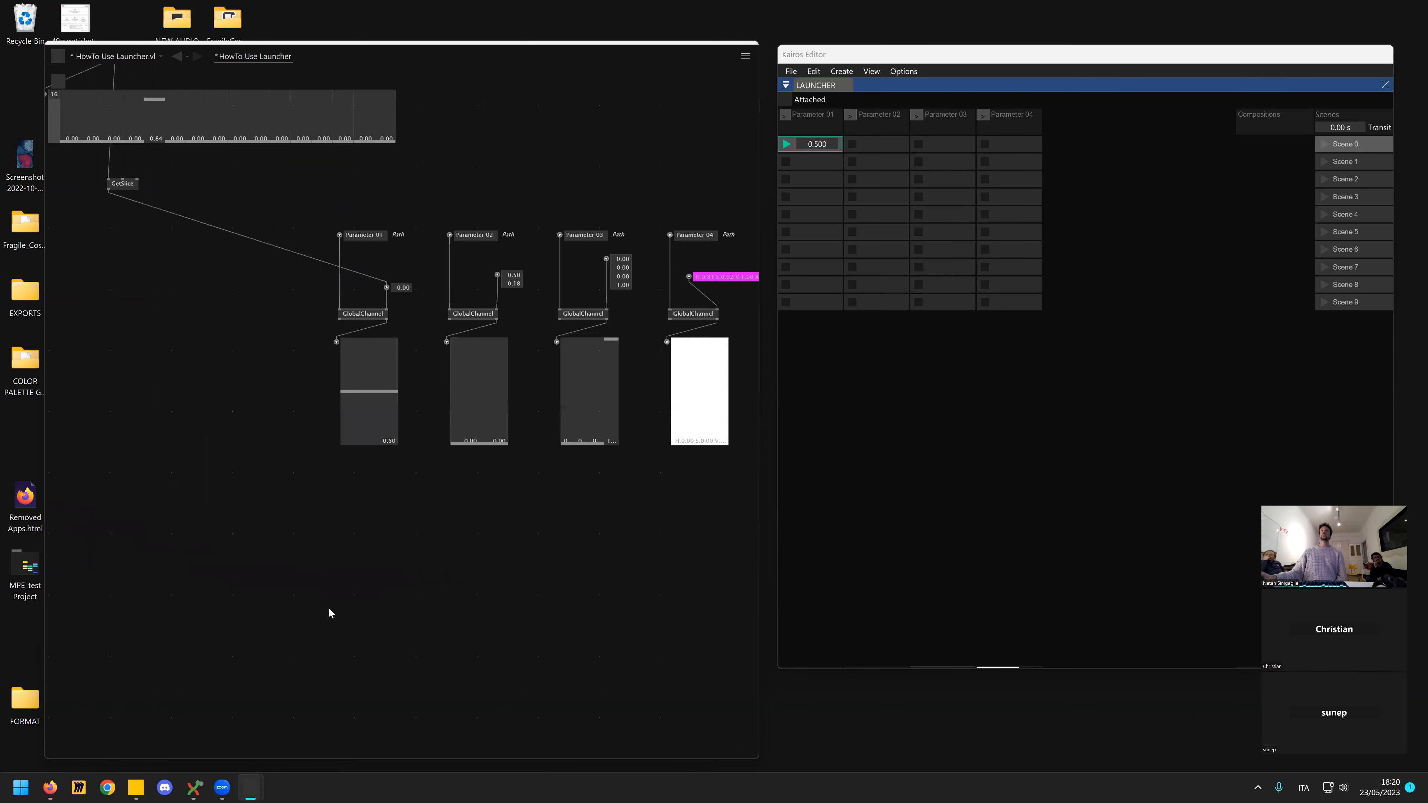
# - Add Parameter 01 clips in Scene 1 and Scene 2, set the Scene 2 clip to 0.8, and launch the three clips in turn
pyautogui.click(813, 161)
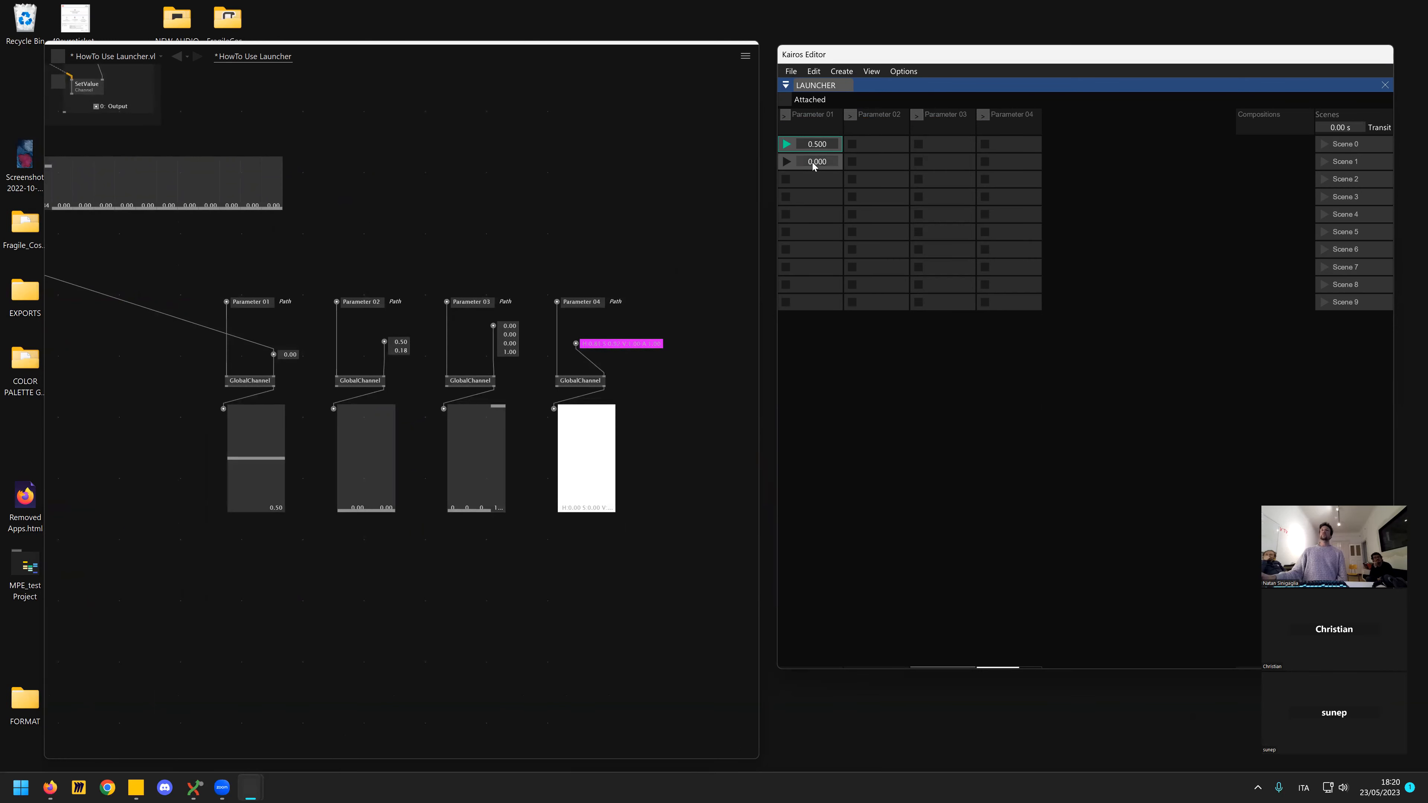
pyautogui.click(787, 162)
pyautogui.click(814, 179)
pyautogui.moveTo(820, 180); pyautogui.dragTo(840, 179)
pyautogui.click(783, 180)
pyautogui.click(787, 145)
# - Add Parameter 04 clips in Scene 0 and Scene 2, coloring the first dark grey and the second mid grey
pyautogui.click(1007, 146)
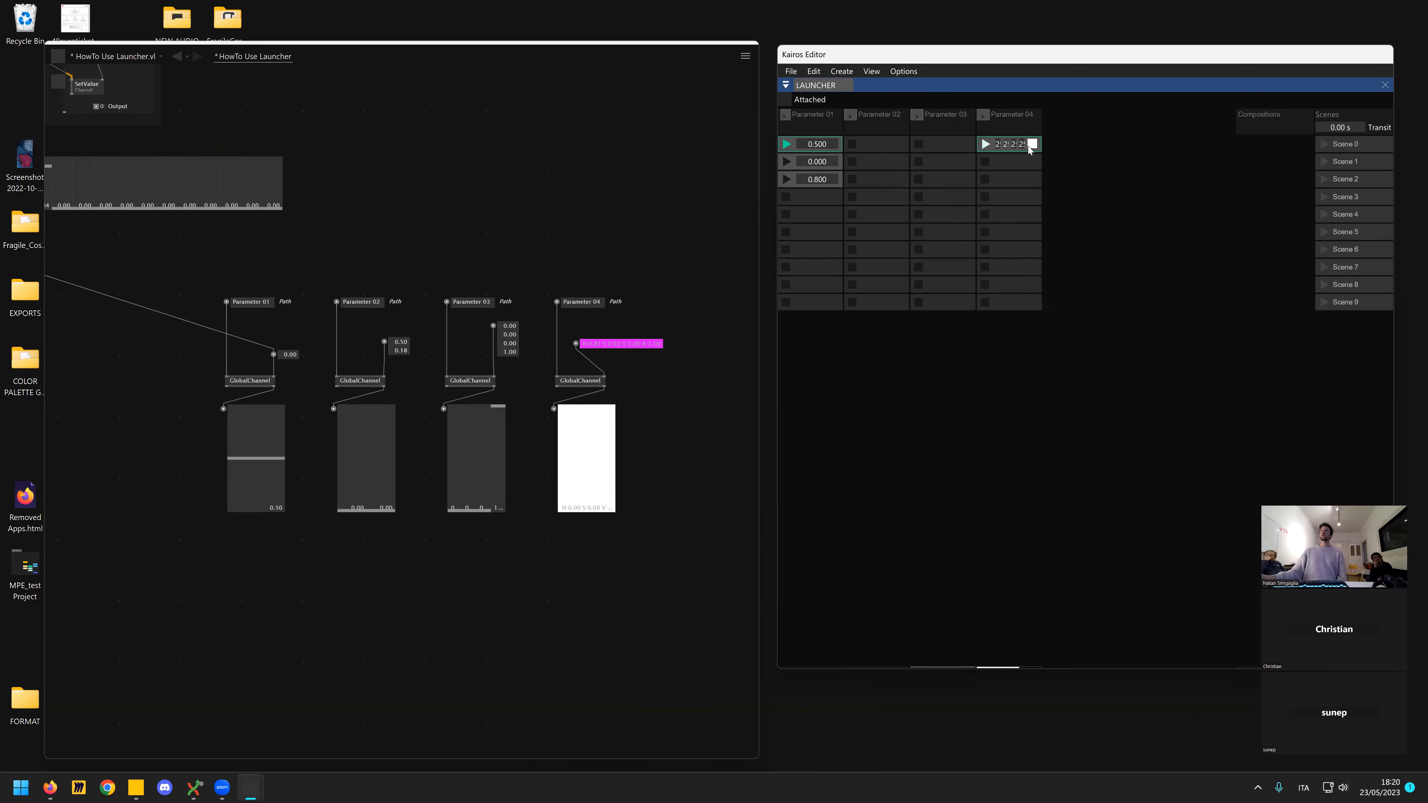
pyautogui.click(1032, 145)
pyautogui.moveTo(1036, 200); pyautogui.dragTo(1039, 242)
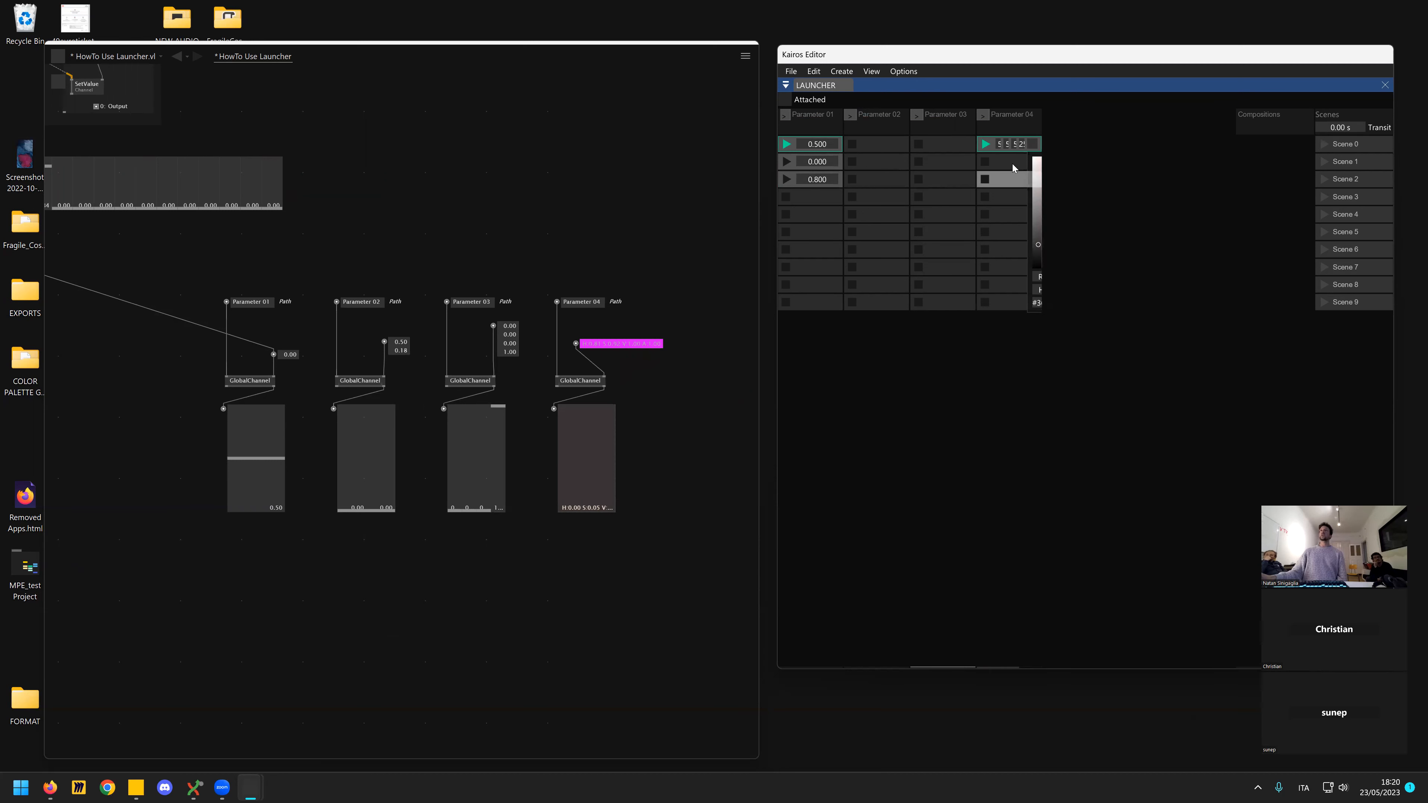
pyautogui.click(1011, 165)
pyautogui.click(1025, 181)
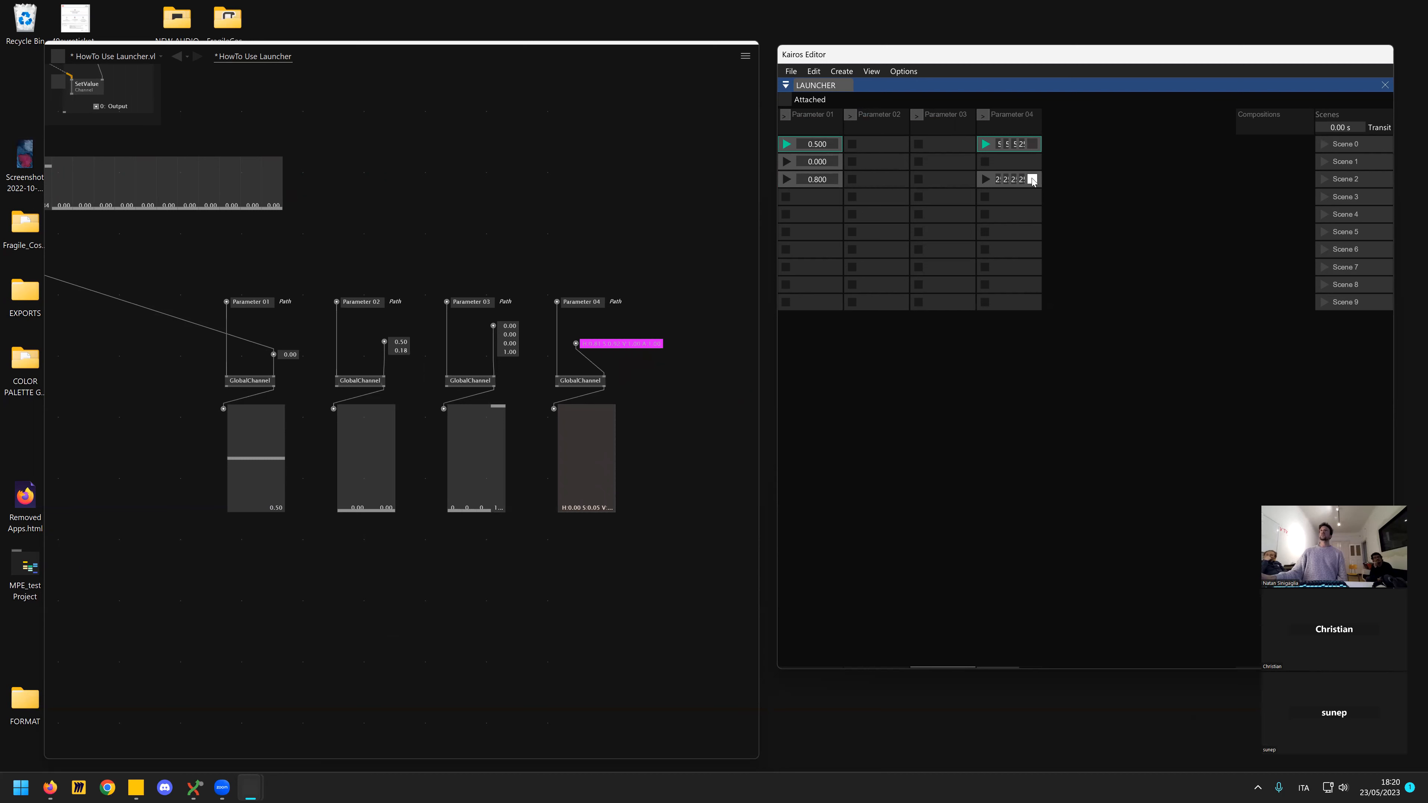
pyautogui.click(1032, 178)
pyautogui.moveTo(1031, 236); pyautogui.dragTo(1037, 260)
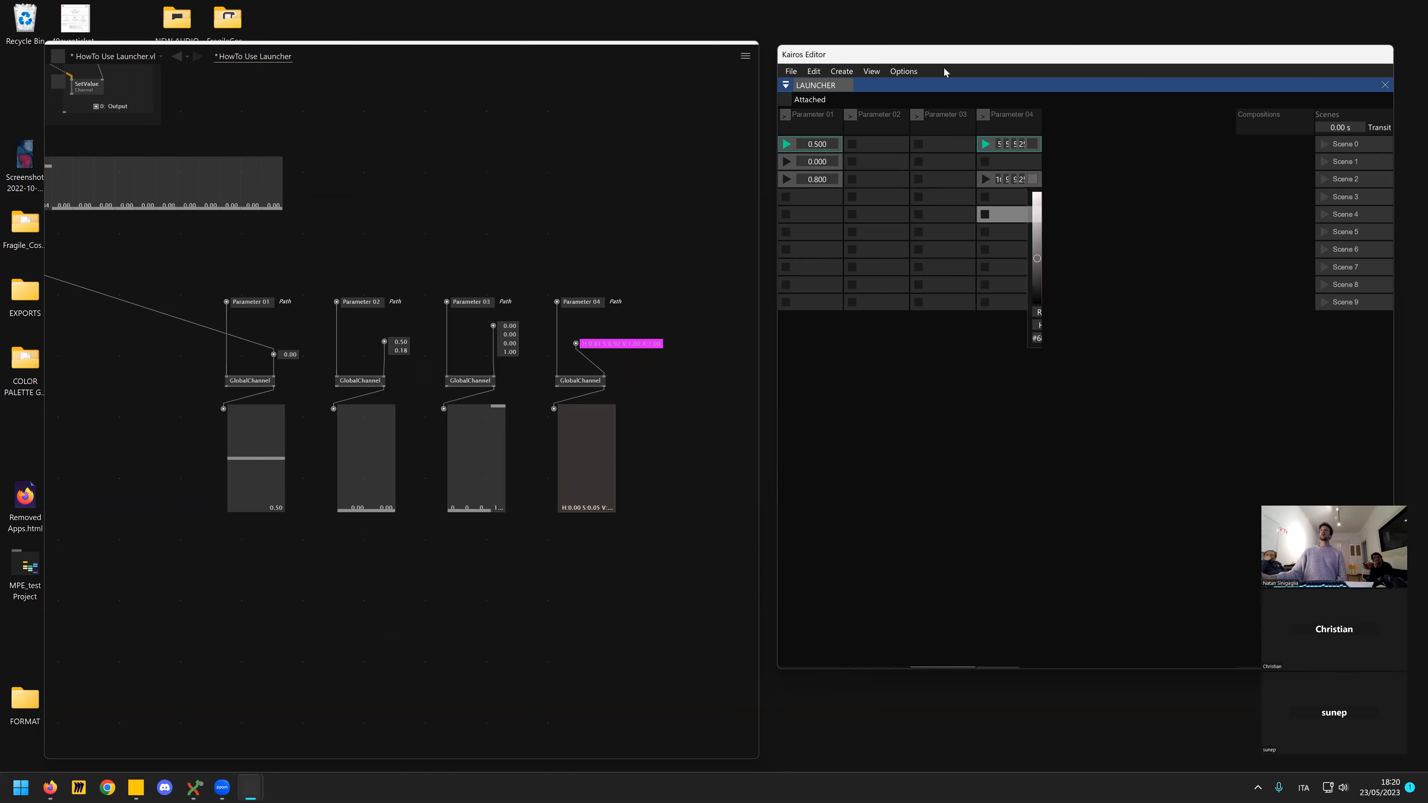
# - Show the Inspector and dock it beside the launcher
pyautogui.click(871, 72)
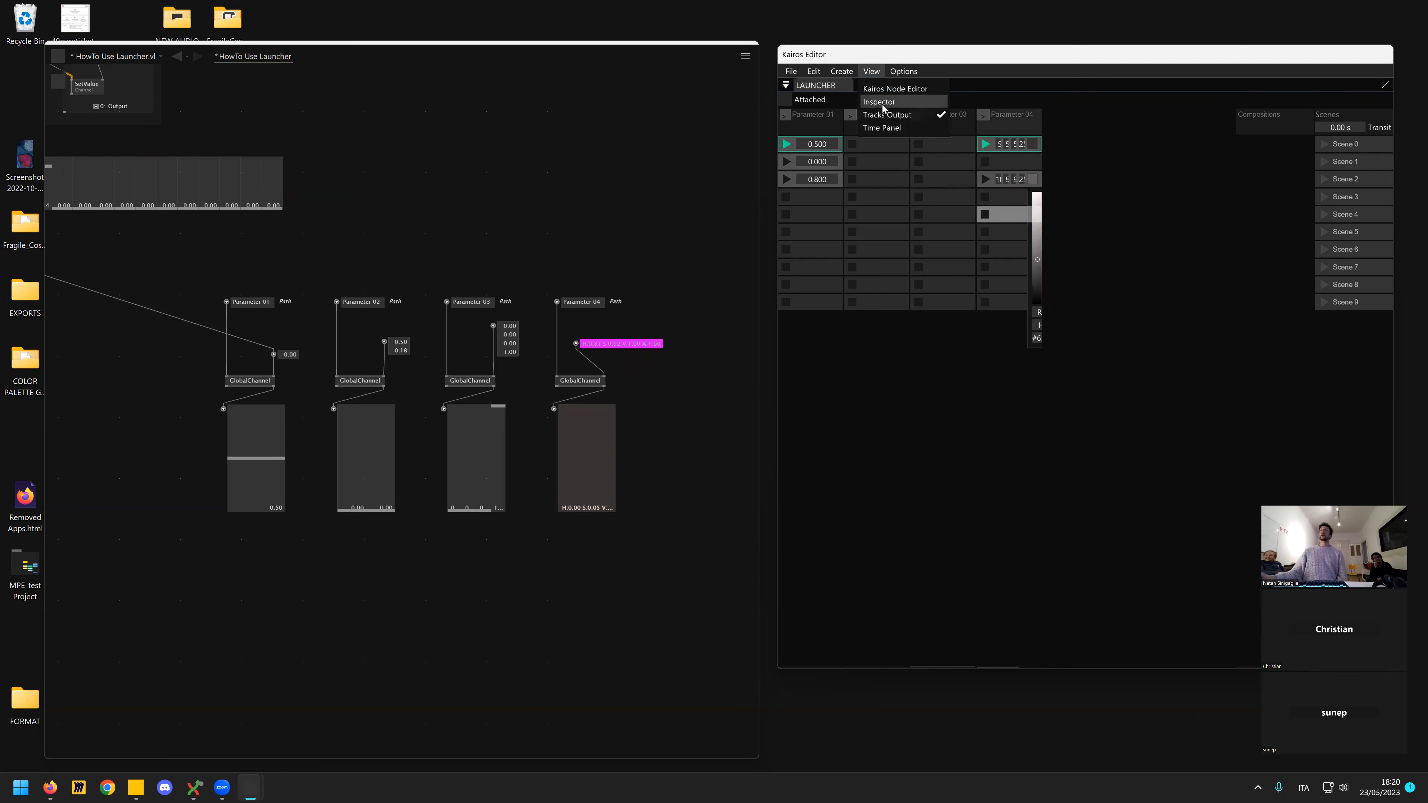
pyautogui.click(880, 102)
pyautogui.moveTo(879, 136); pyautogui.dragTo(1384, 378)
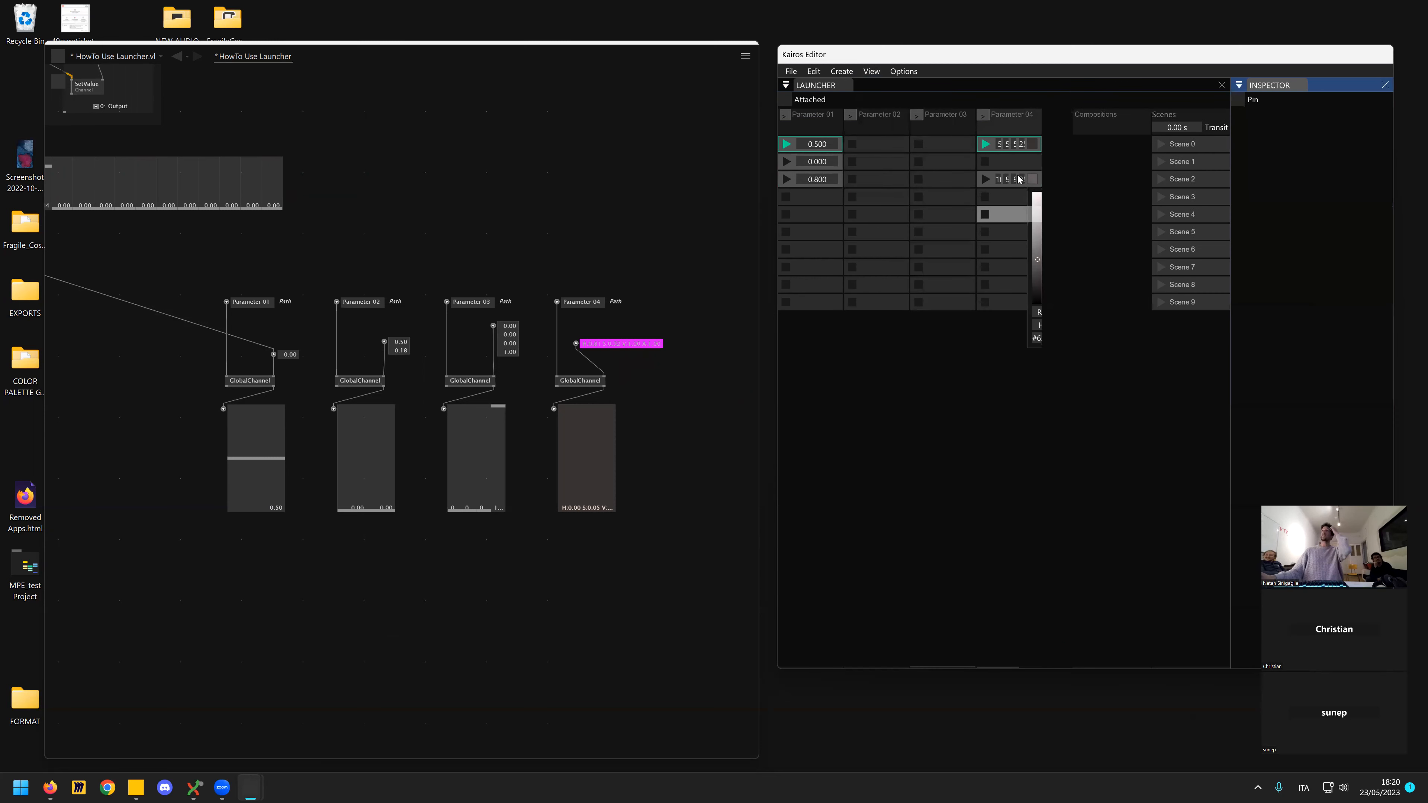
# - Launch the Parameter 04 clip of Scene 2 and set its color to red in the Inspector
pyautogui.click(1000, 181)
pyautogui.click(993, 182)
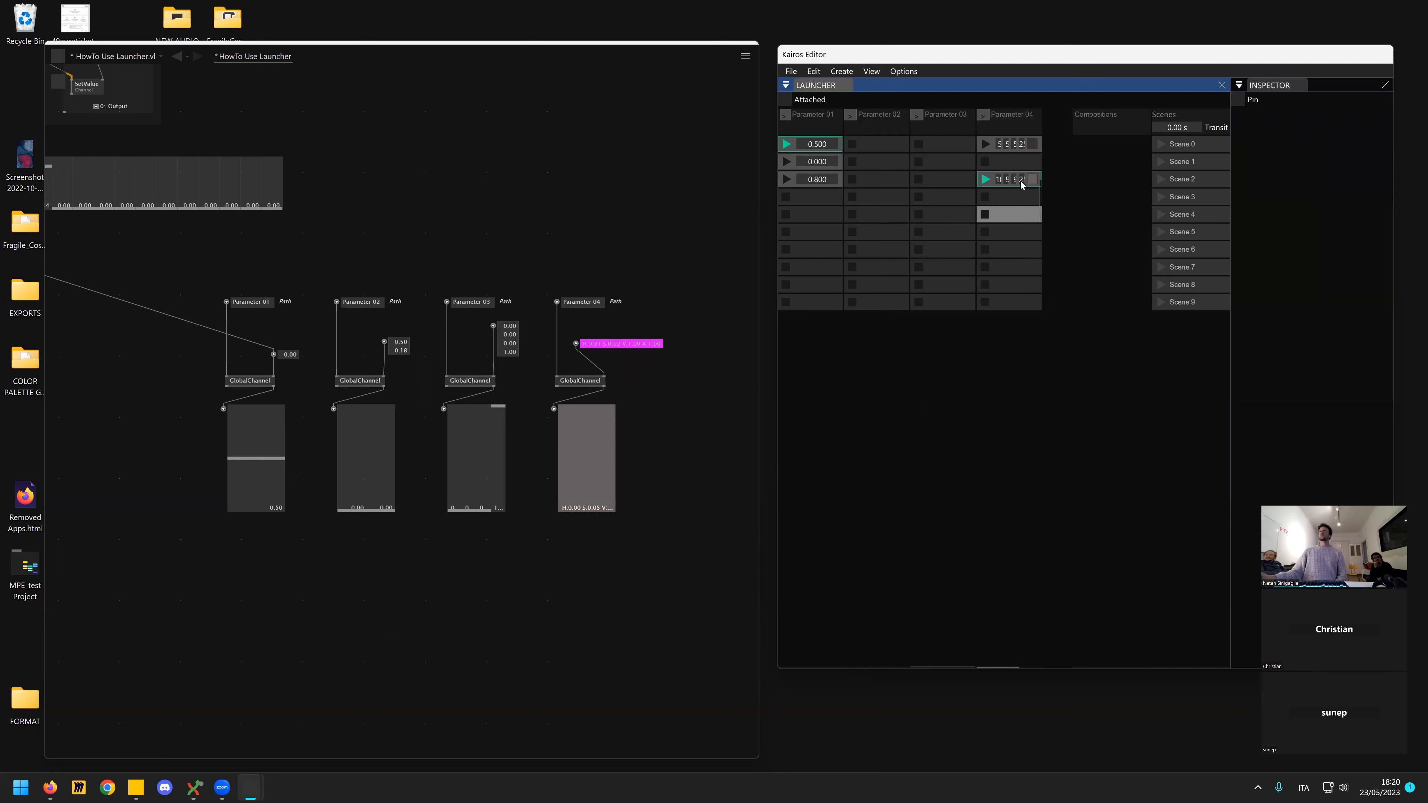
pyautogui.click(1328, 146)
pyautogui.click(1330, 171)
# - Set the Parameter 04 clip of Scene 0 to cyan (0, 244, 255) in the Inspector
pyautogui.click(1032, 147)
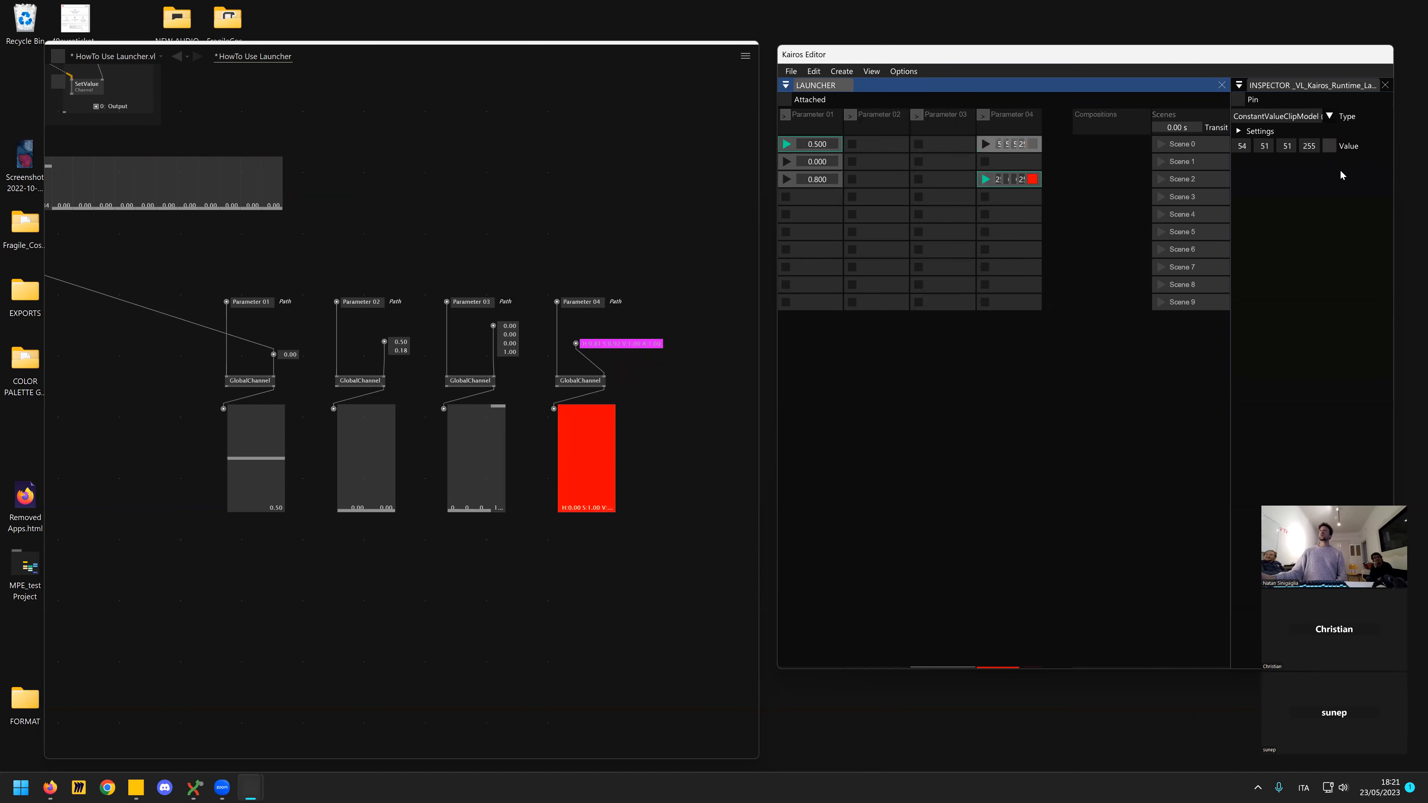
pyautogui.click(1328, 146)
pyautogui.moveTo(1338, 197); pyautogui.dragTo(1326, 244)
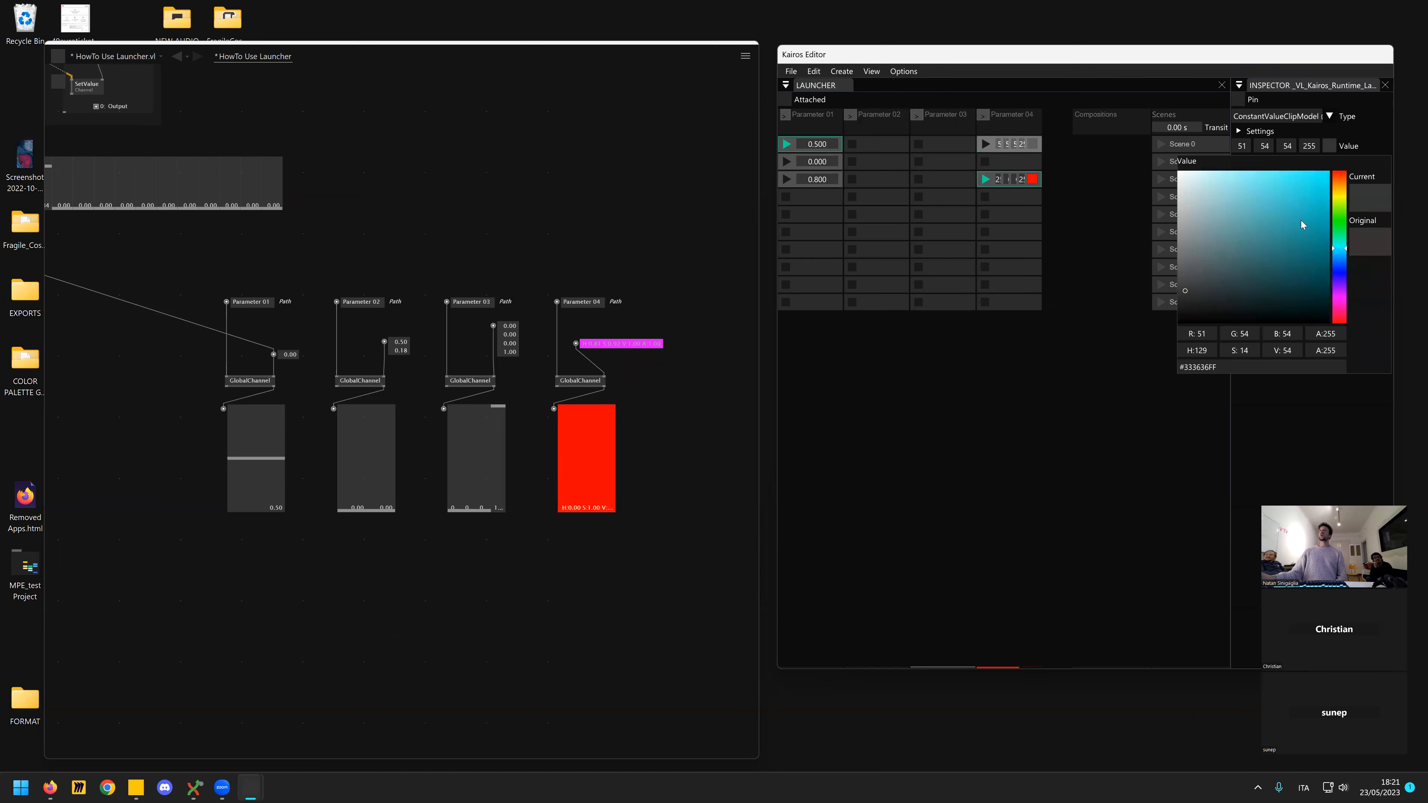
pyautogui.click(1327, 172)
# - Launch the Parameter 04 clips of Scene 0 and Scene 2, then launch the whole Scene 0 and Scene 2
pyautogui.click(985, 146)
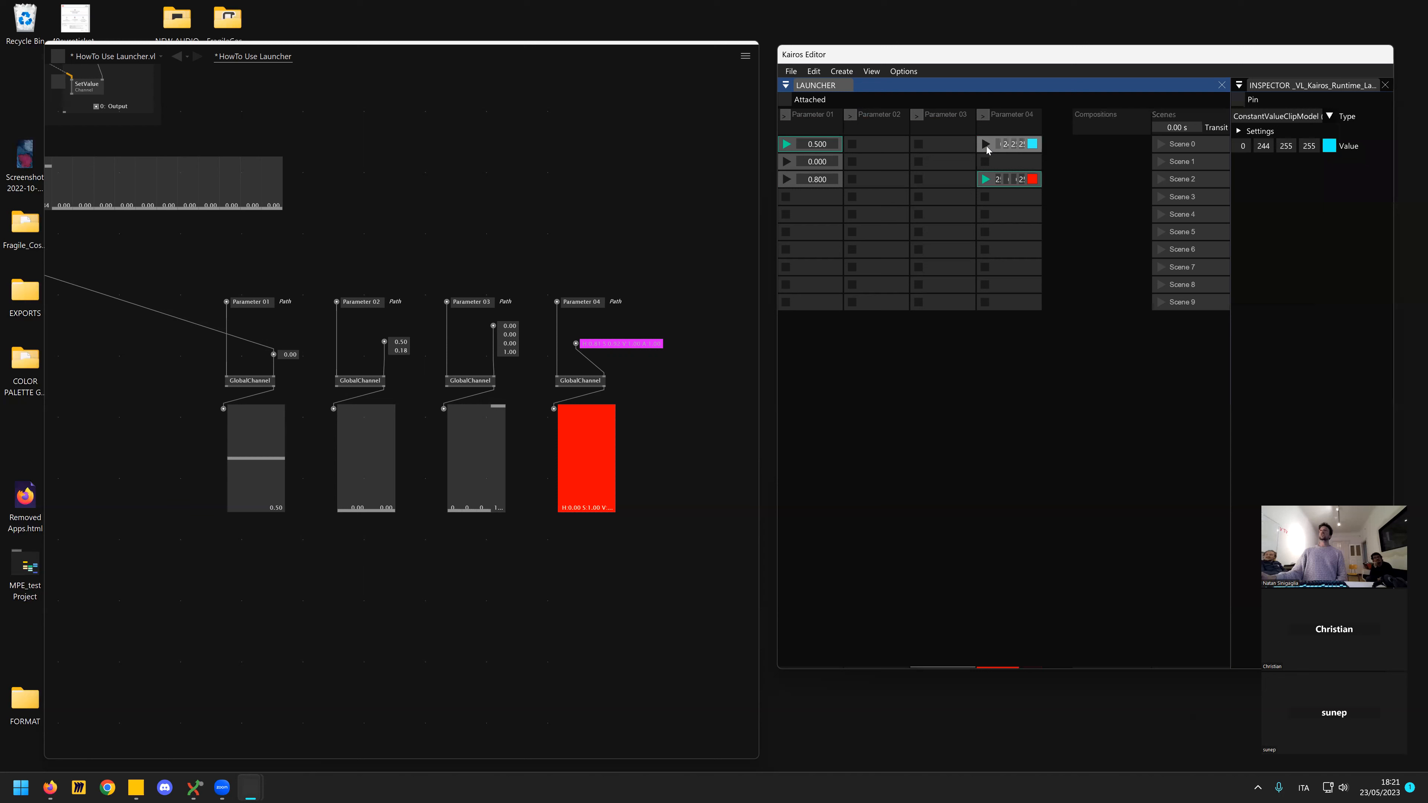
pyautogui.click(986, 179)
pyautogui.click(1162, 143)
pyautogui.click(1160, 180)
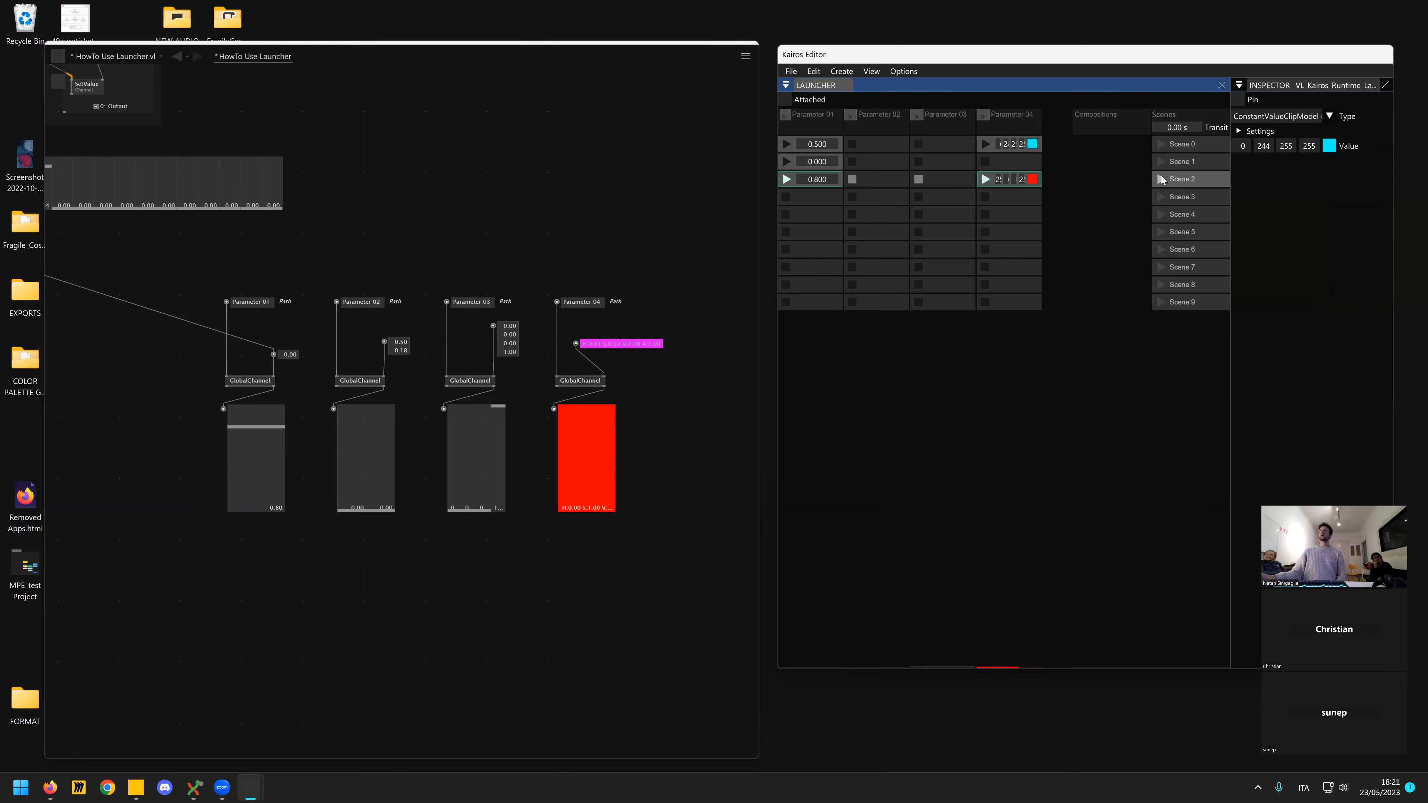
# - Launch Scene 0, then add a value clip of 0.590 and 0.320 to the Parameter 02 track in Scene 1
pyautogui.click(1159, 144)
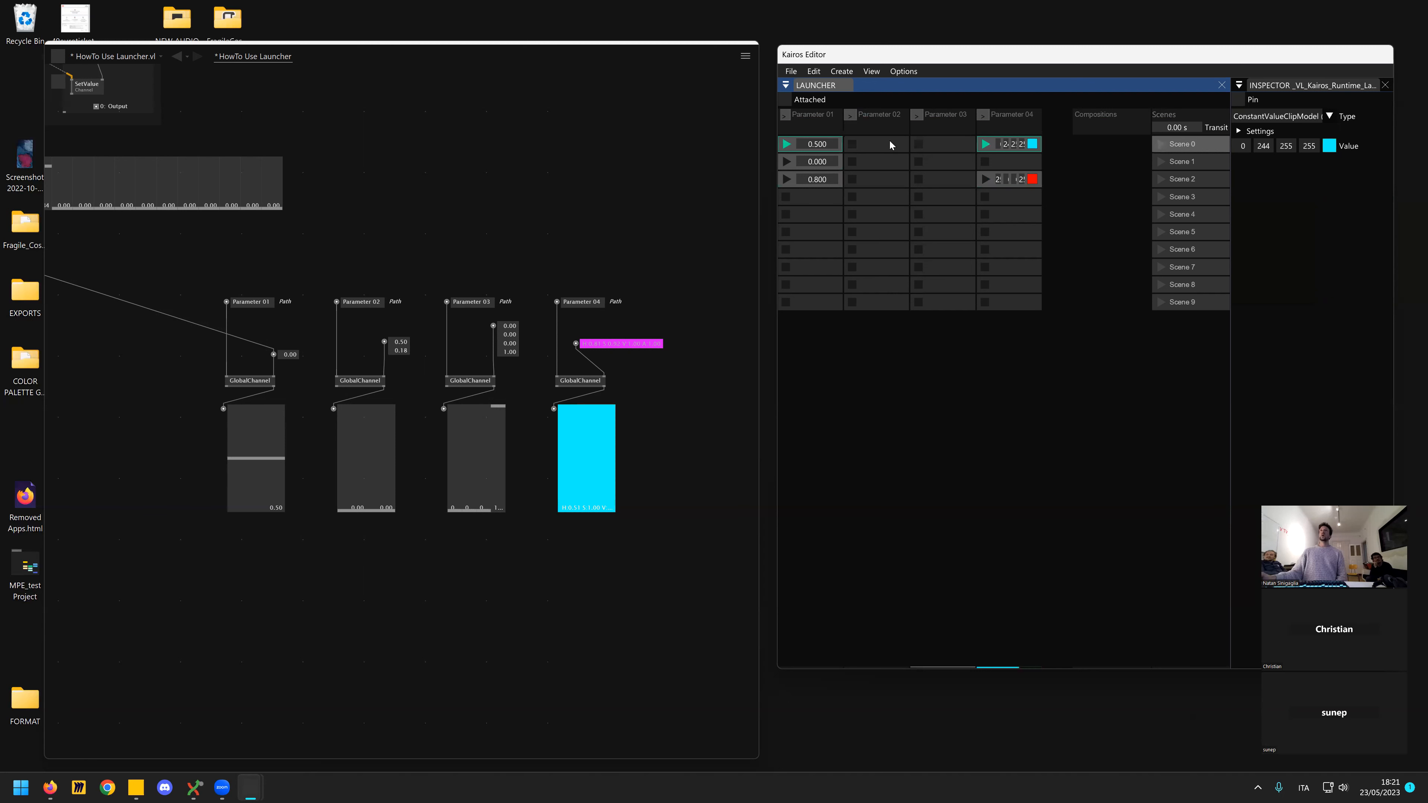
pyautogui.doubleClick(873, 162)
pyautogui.click(854, 164)
pyautogui.moveTo(869, 163); pyautogui.dragTo(963, 163)
# - Add value clips with differing values to the Parameter 03 track in Scenes 0, 1 and 2, and launch the Scene 2 clip
pyautogui.doubleClick(945, 146)
pyautogui.doubleClick(938, 163)
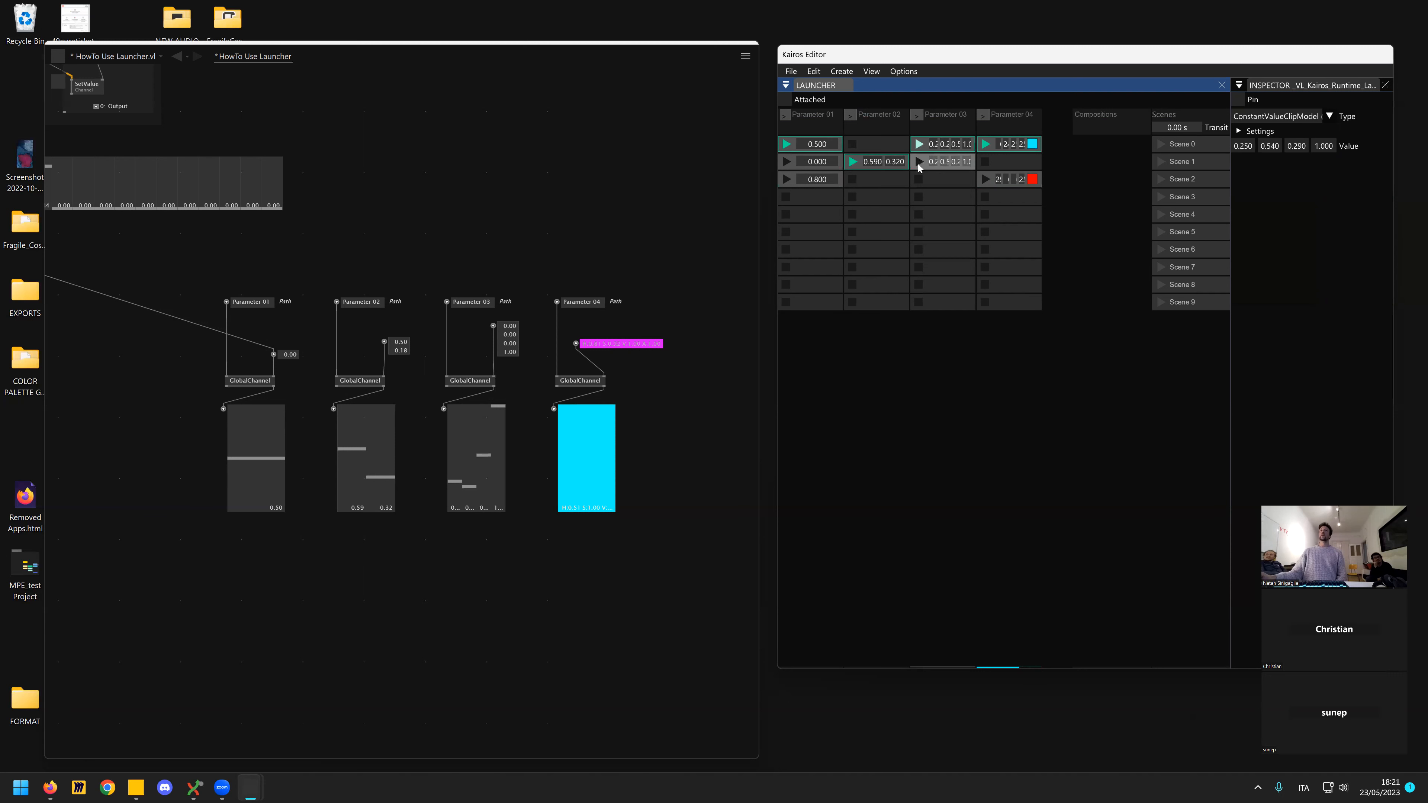
pyautogui.doubleClick(929, 181)
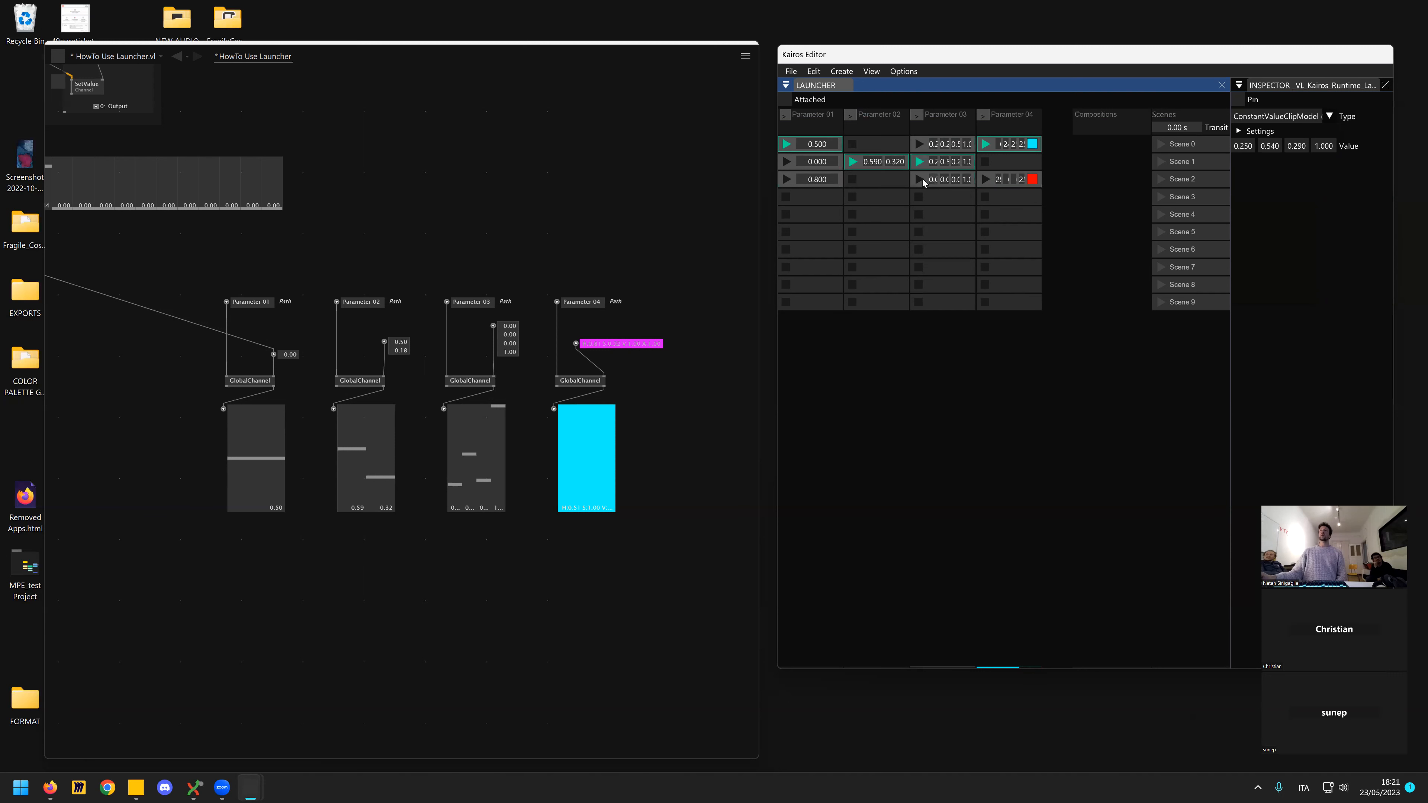
pyautogui.click(929, 179)
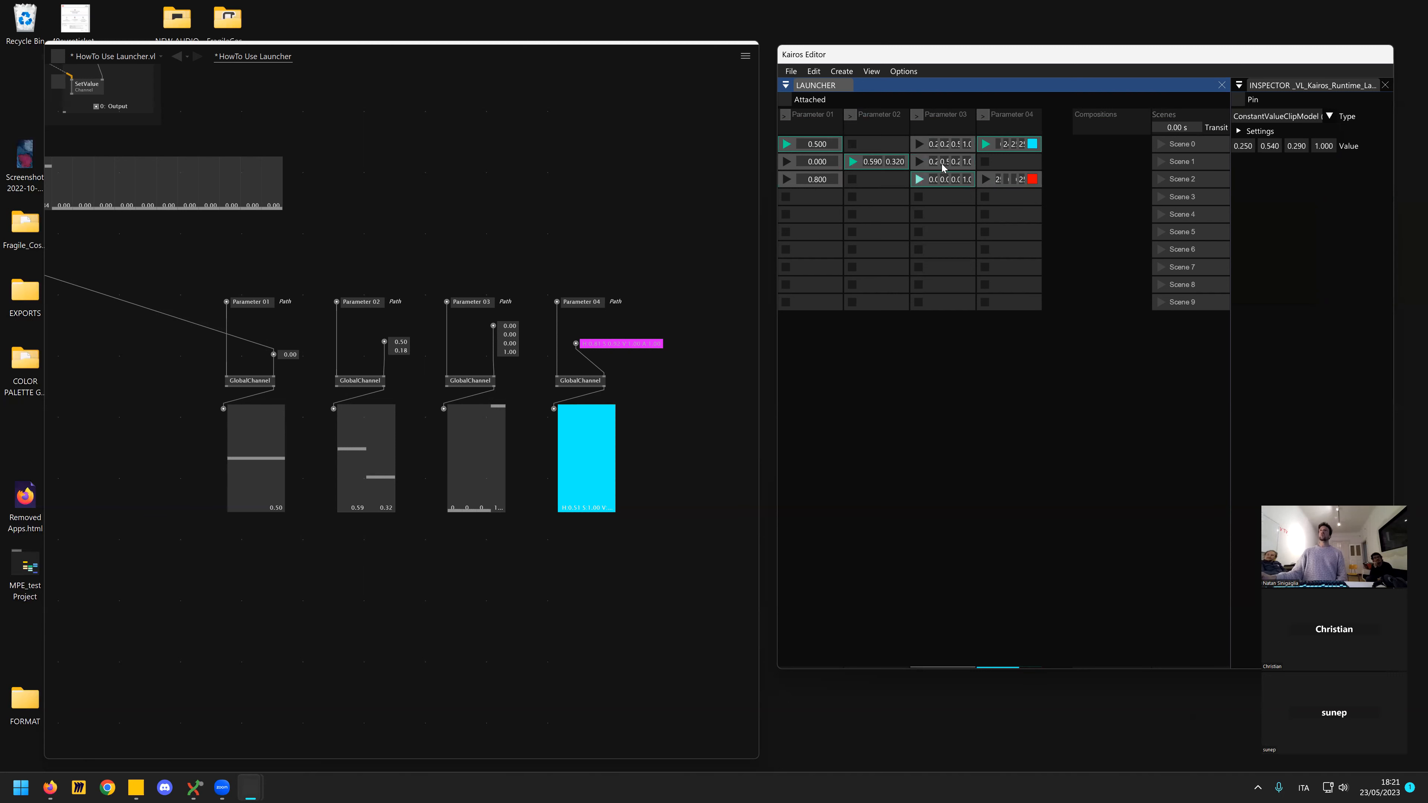
# - Launch Scene 2, Scene 1 and Scene 0, followed by the Parameter 03 clips of Scene 2 and Scene 1
pyautogui.click(1160, 179)
pyautogui.click(1160, 161)
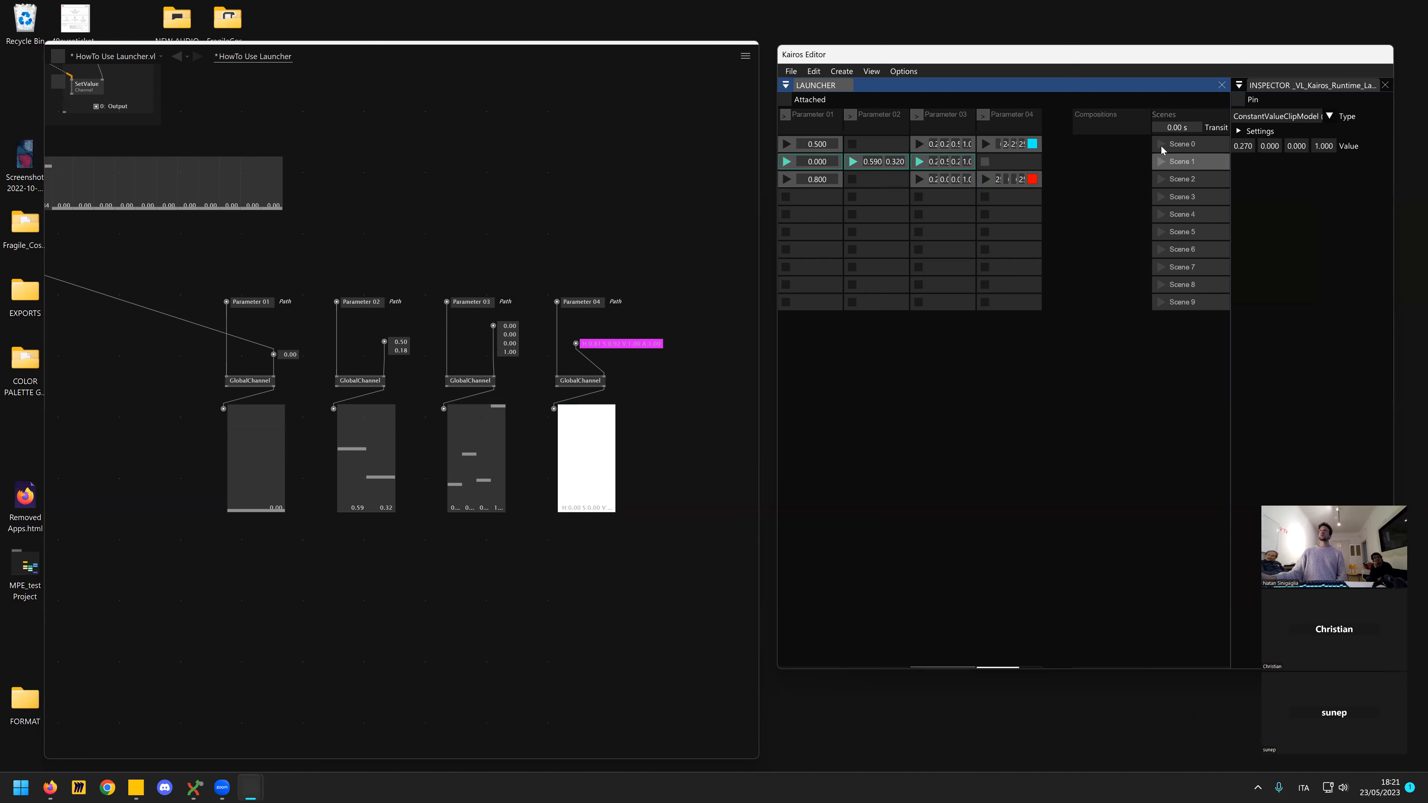
pyautogui.click(1161, 146)
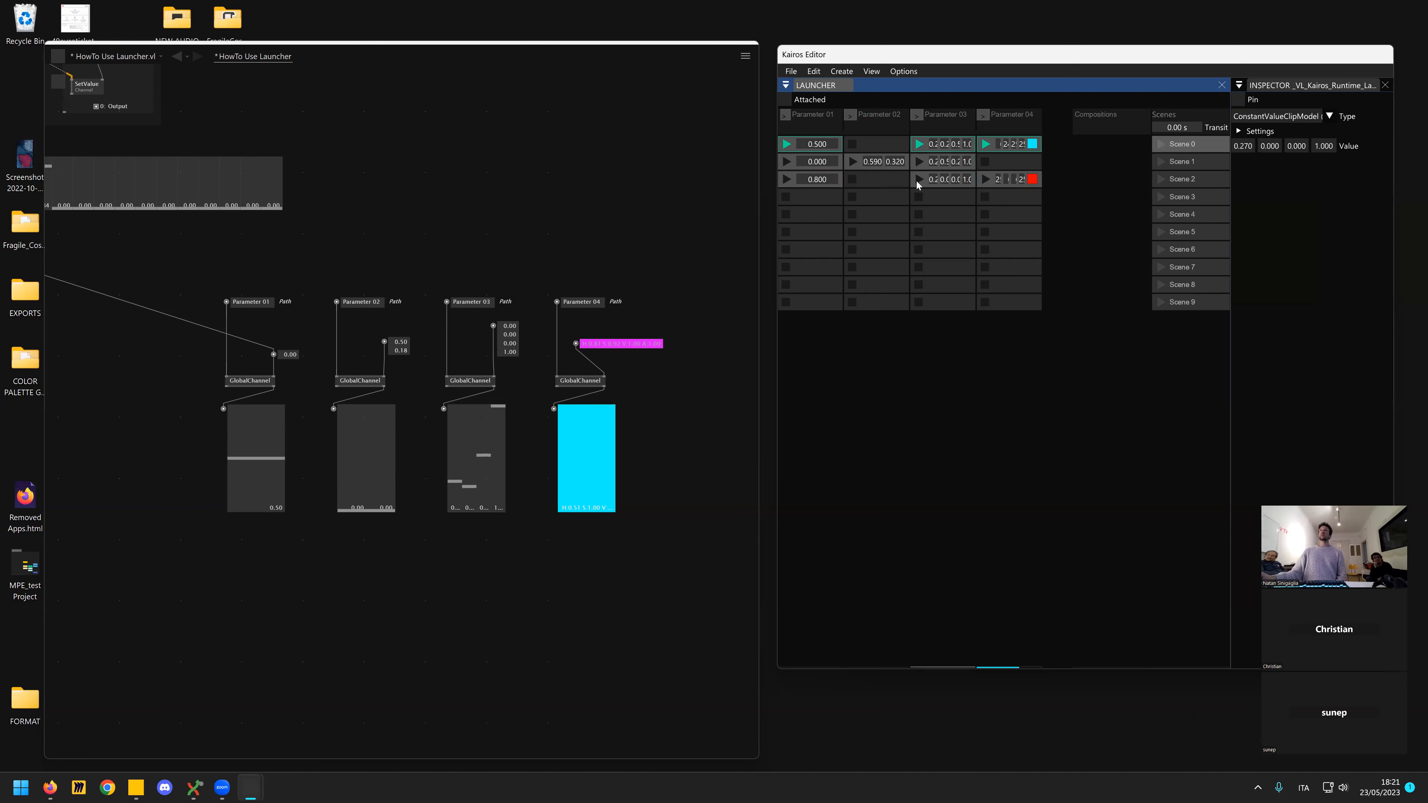
pyautogui.click(917, 181)
pyautogui.click(920, 162)
# - Set the scene transition time to 2.00 s and launch Scene 0, Scene 1 and Scene 2 in turn
pyautogui.scroll(2, 1180, 128)
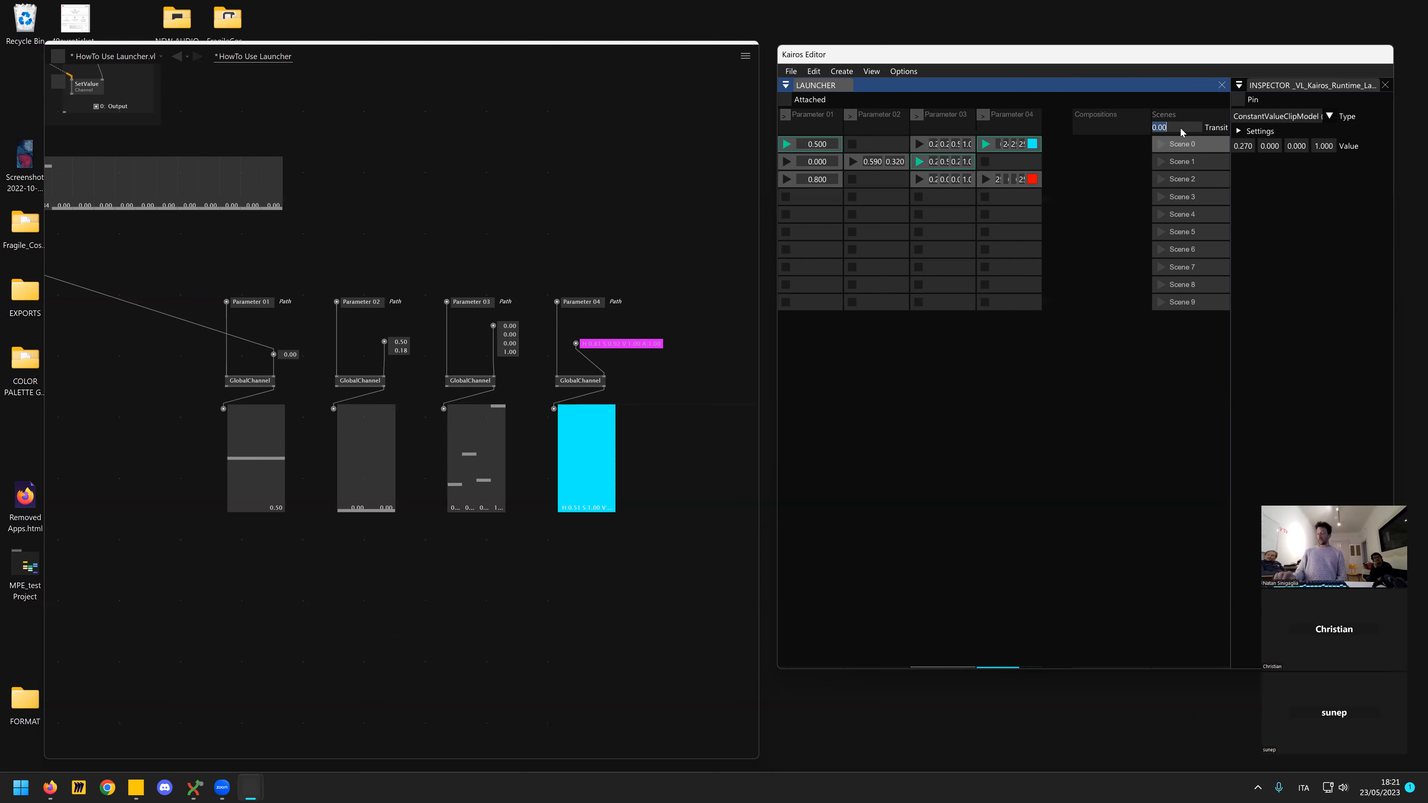
pyautogui.click(1157, 144)
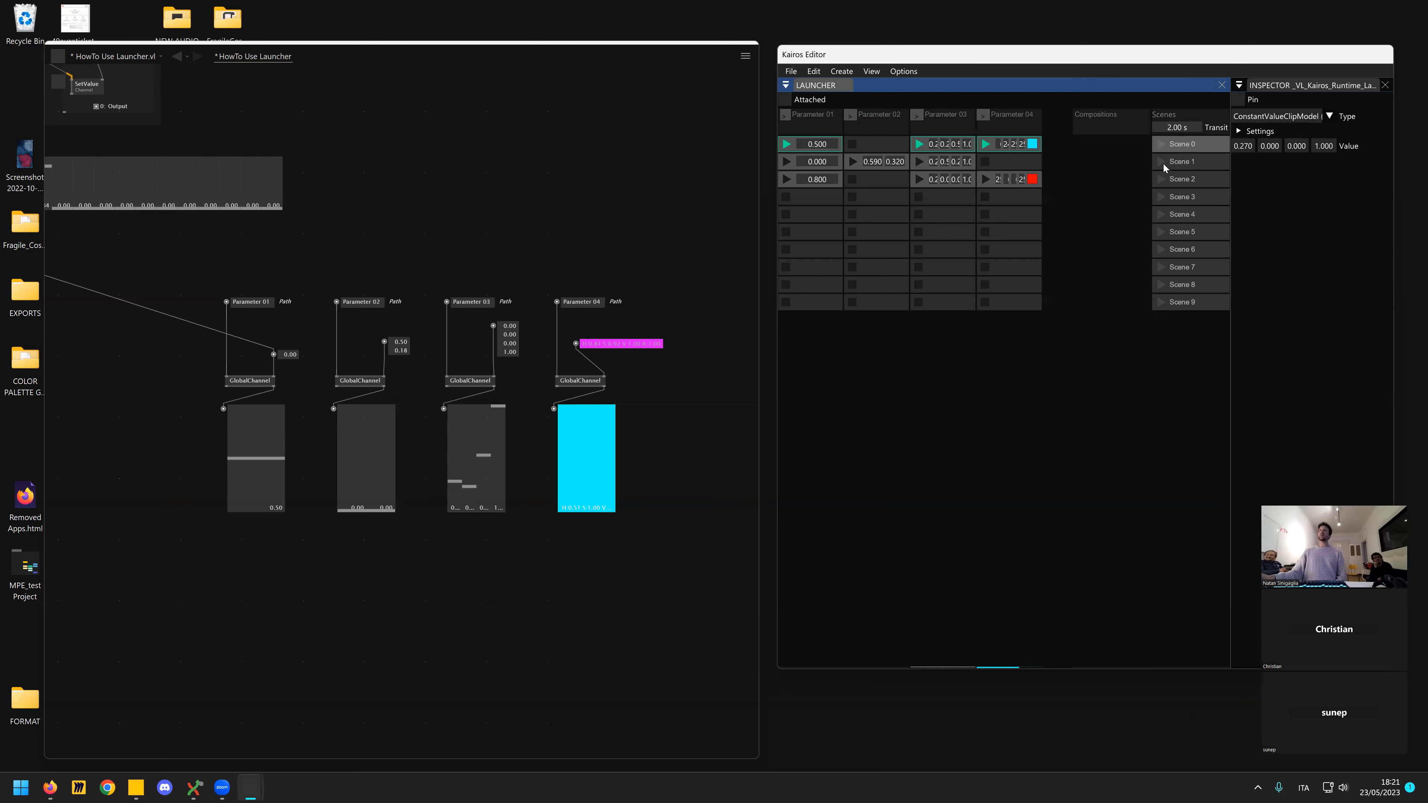
pyautogui.click(1164, 164)
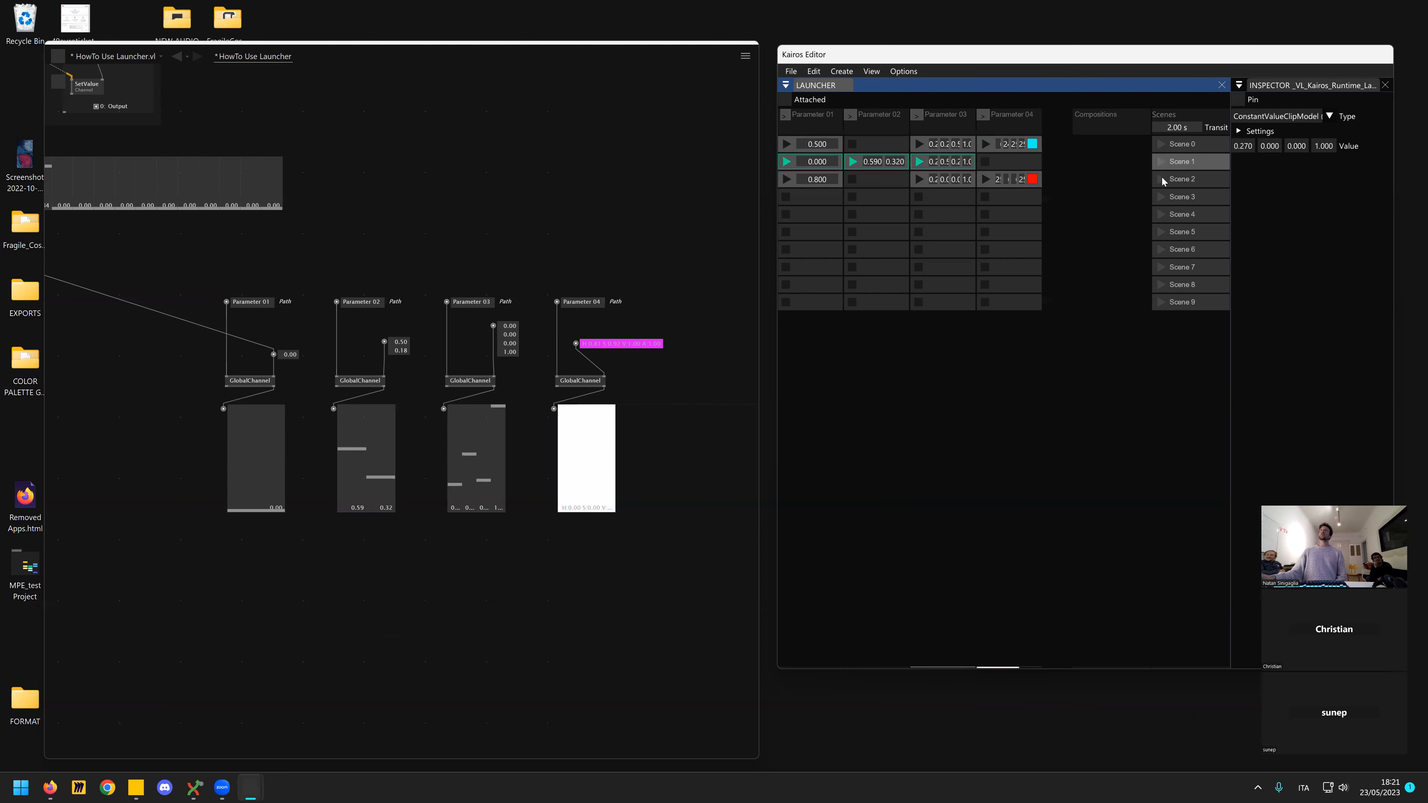
pyautogui.click(1161, 179)
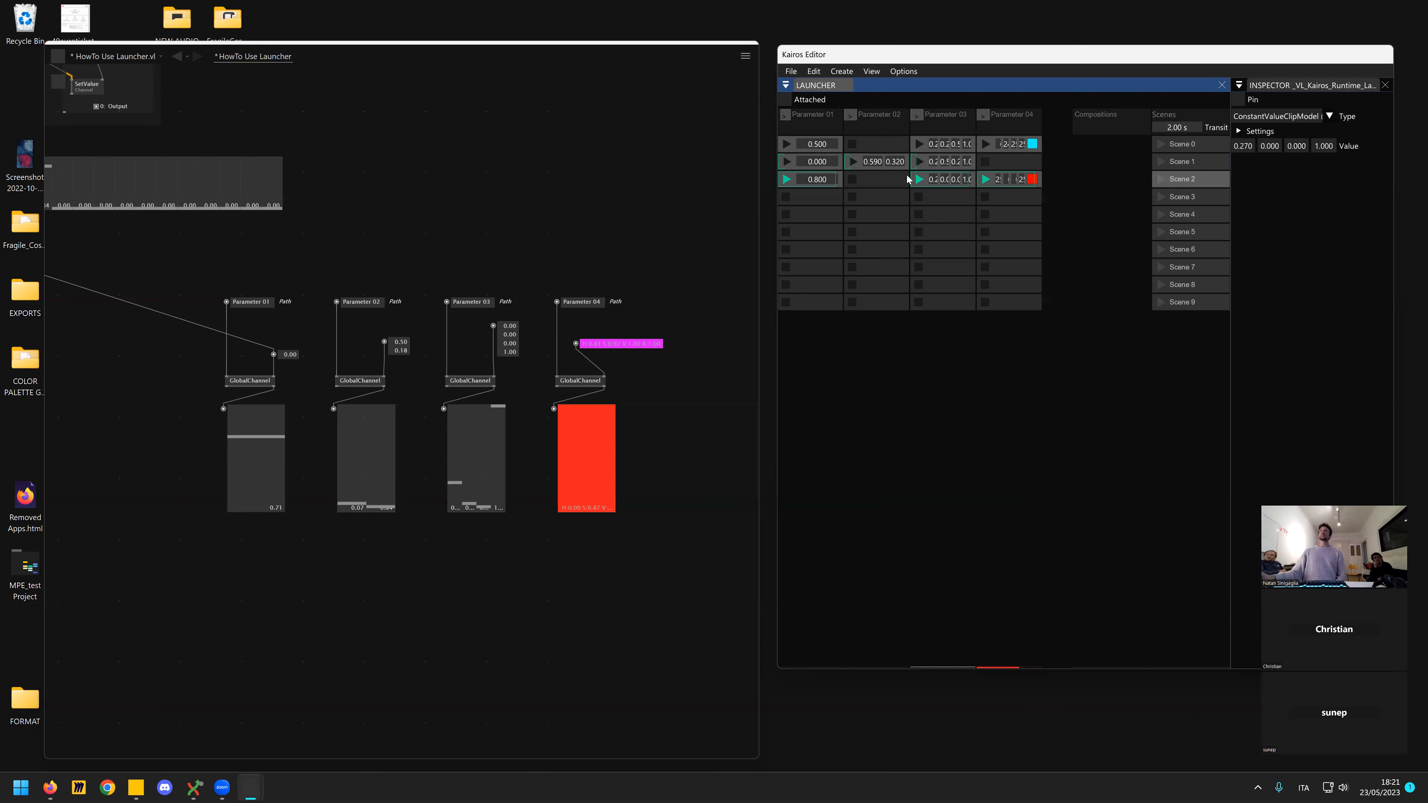
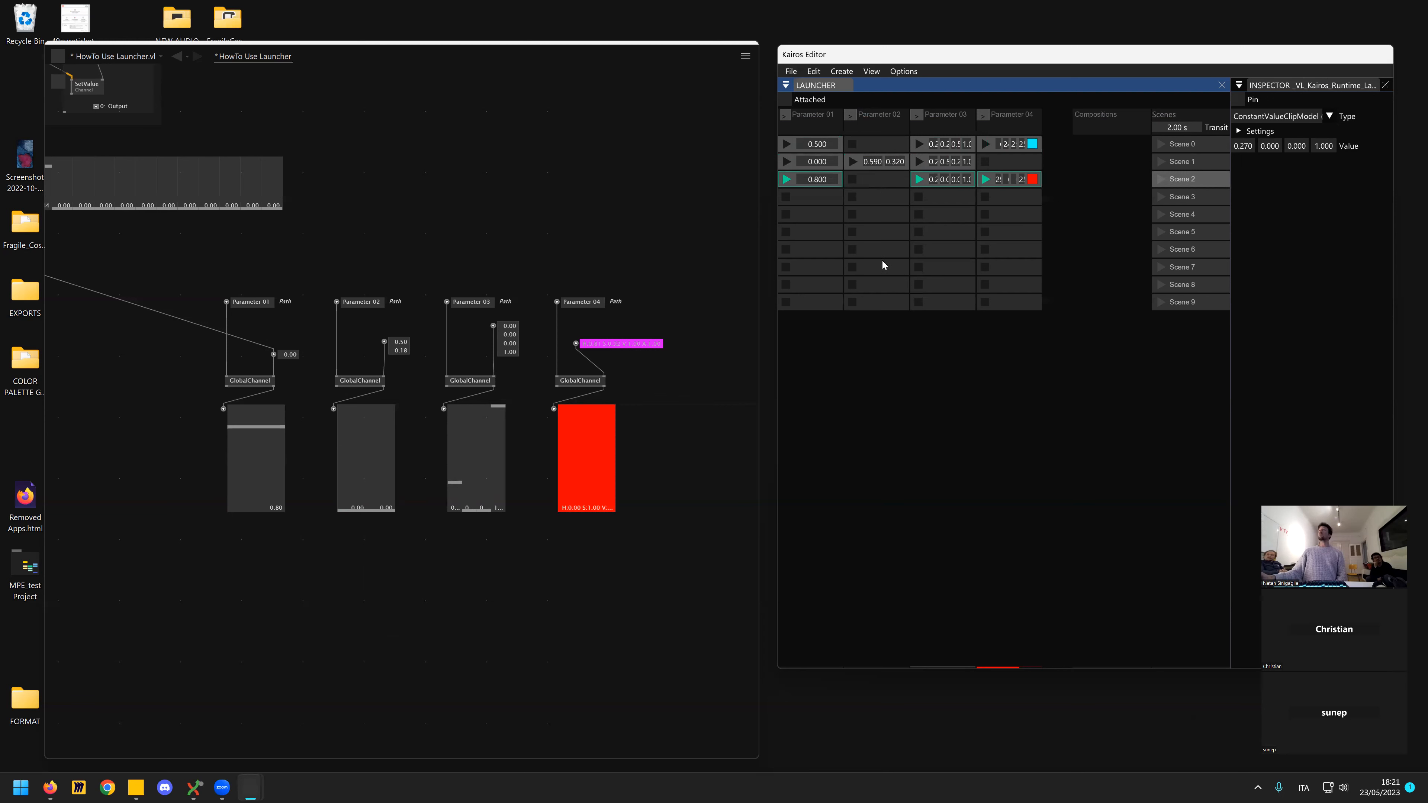
# - Bring more of the patch into view and launch Scene 1 followed by Scene 0 to watch the timed transitions
pyautogui.scroll(-5, 512, 599)
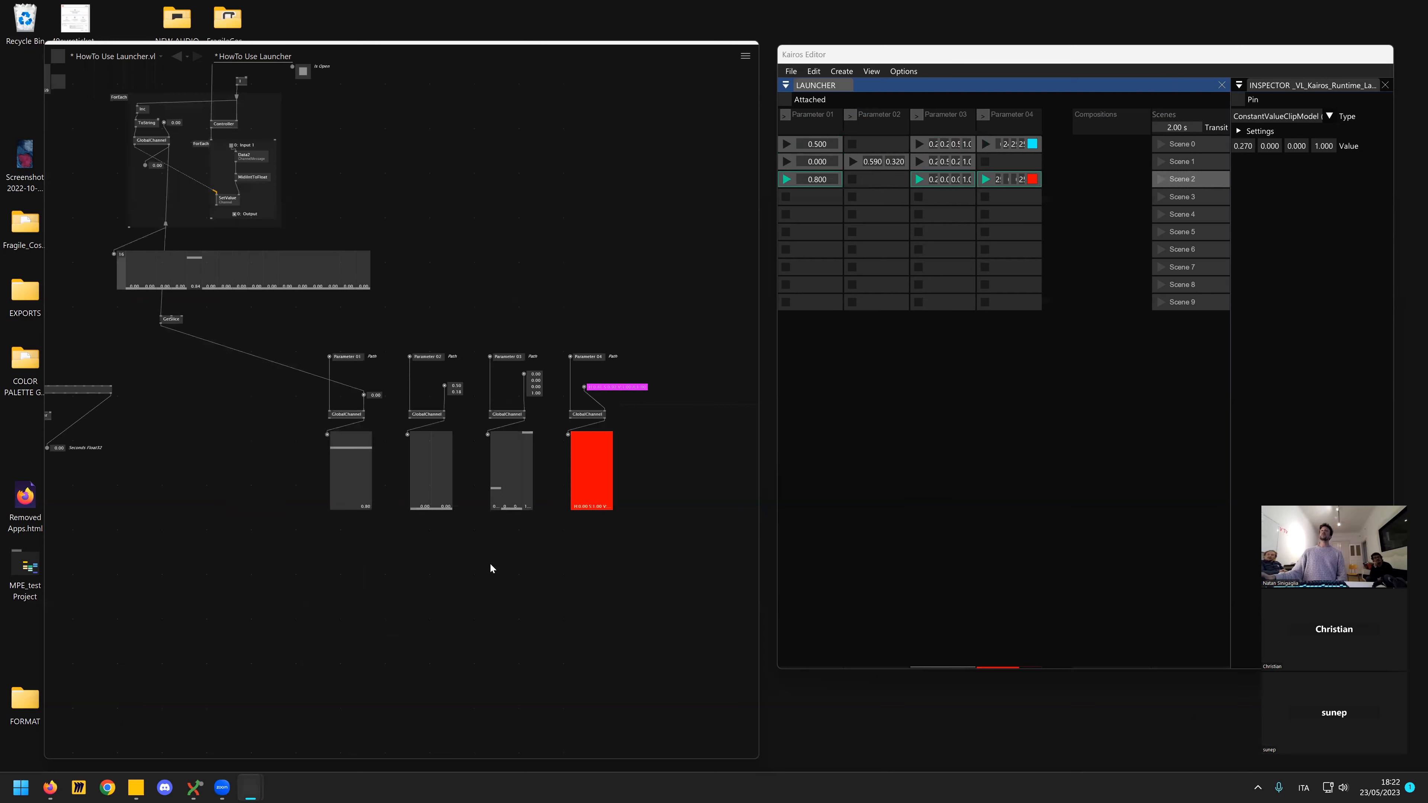
pyautogui.moveTo(348, 536); pyautogui.dragTo(251, 589)
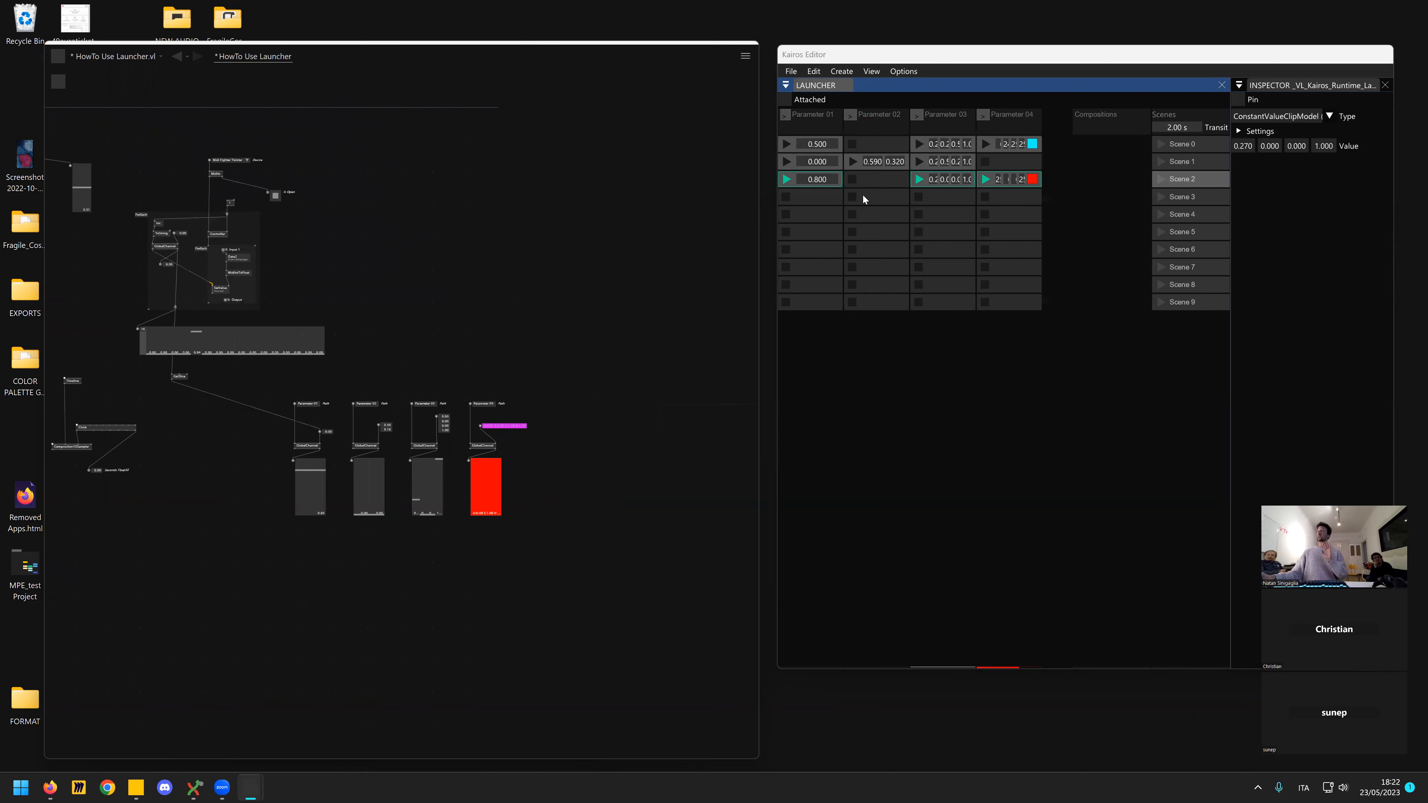
pyautogui.click(1162, 163)
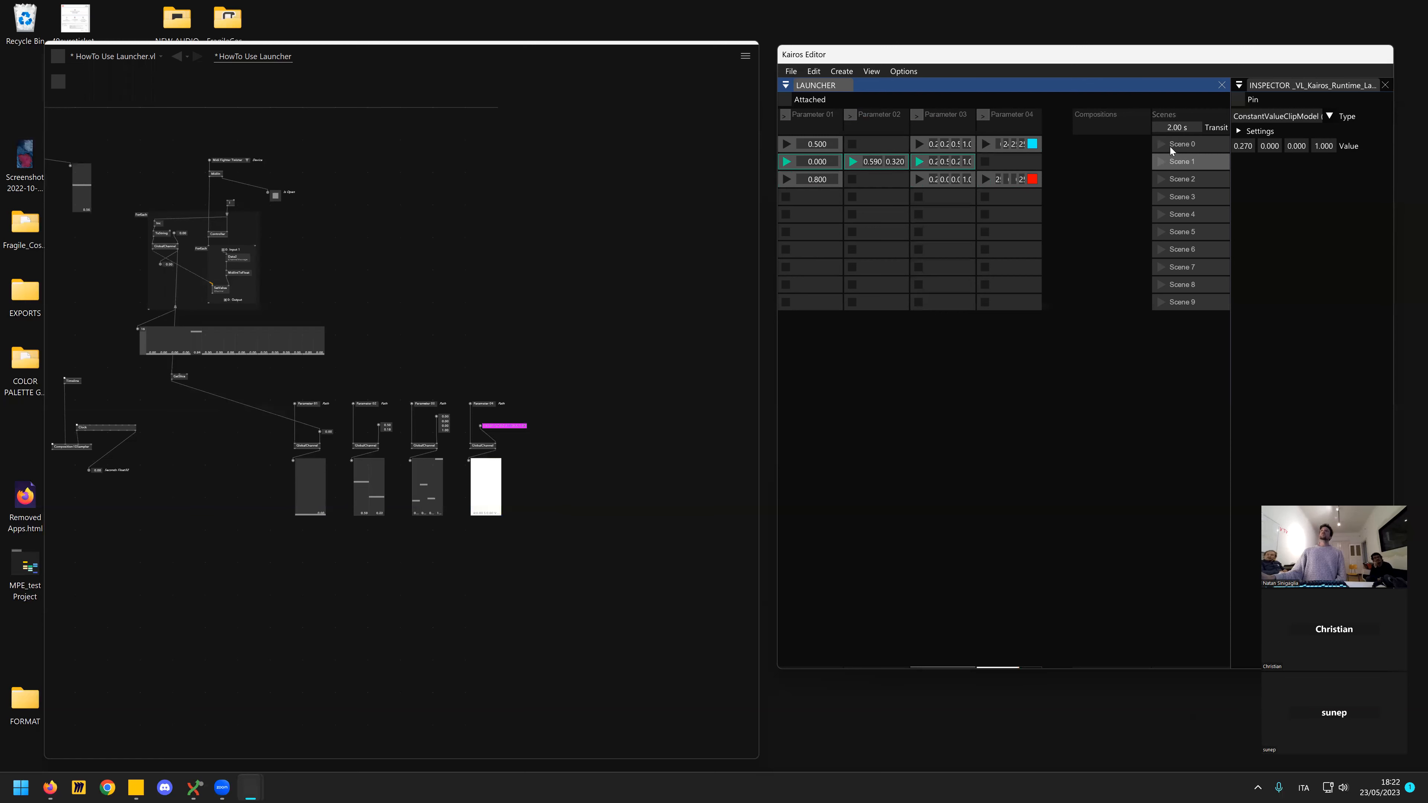
pyautogui.click(1164, 144)
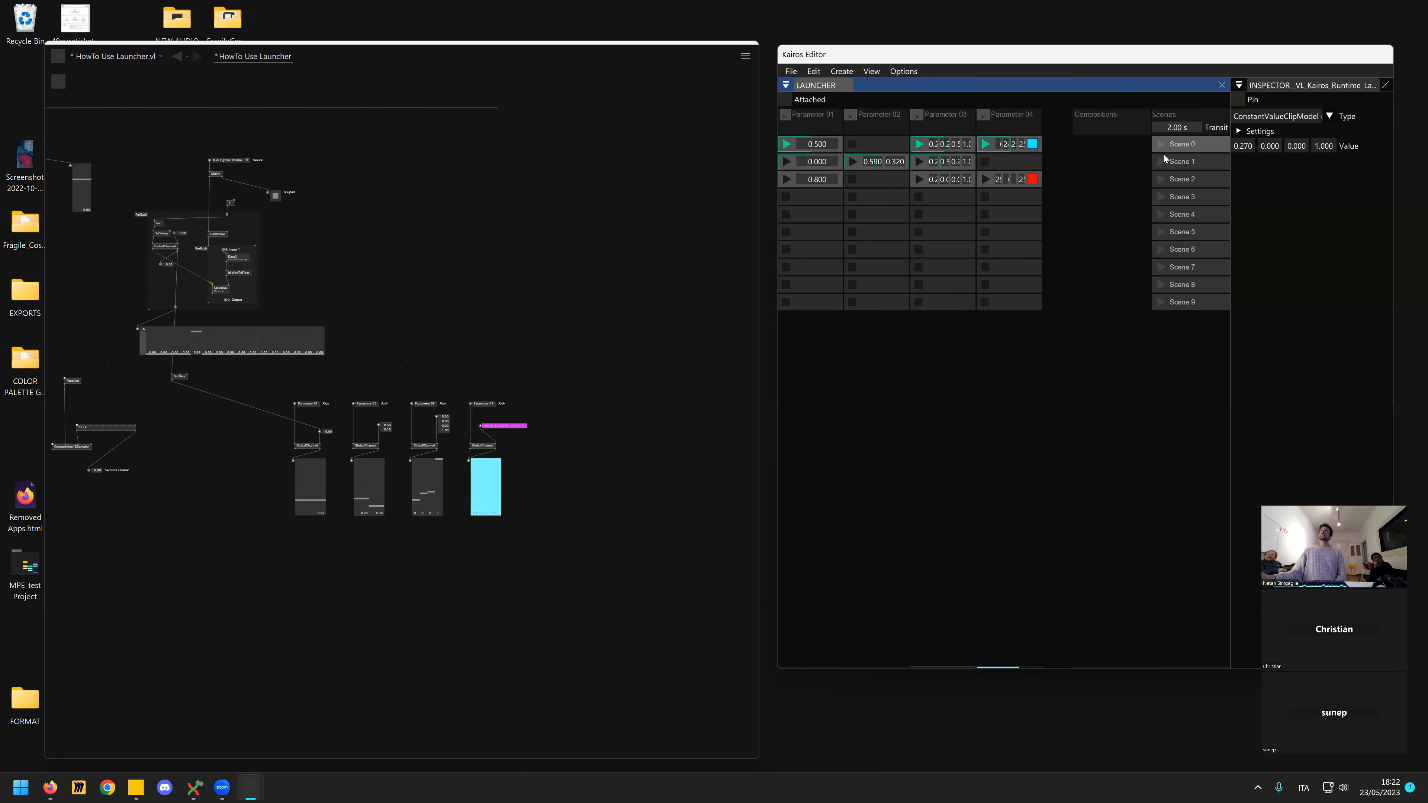
# - Set the Parameter 01 clip of Scene 1 to TweenInterpolationModel with mode Out and transition Bounce
pyautogui.click(838, 164)
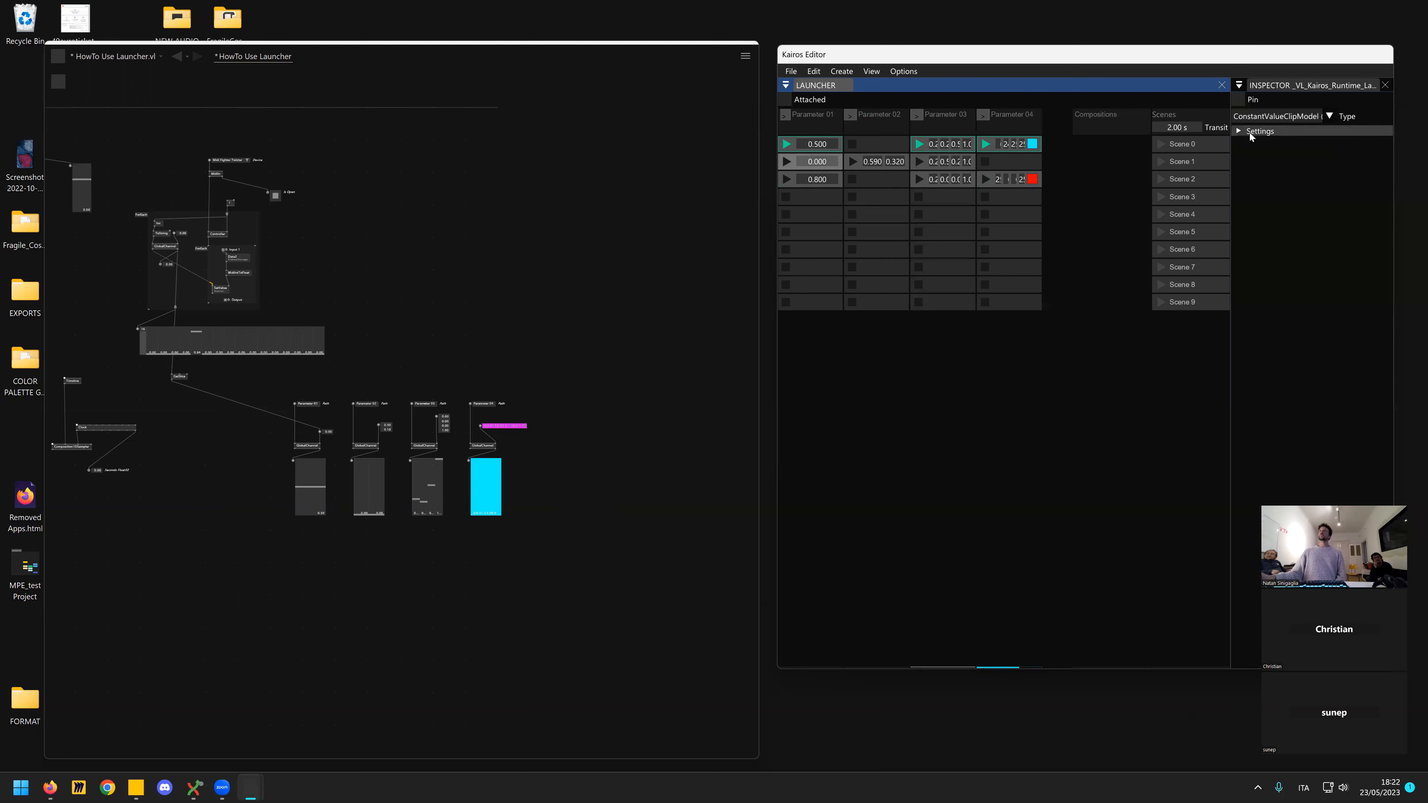
pyautogui.click(1241, 131)
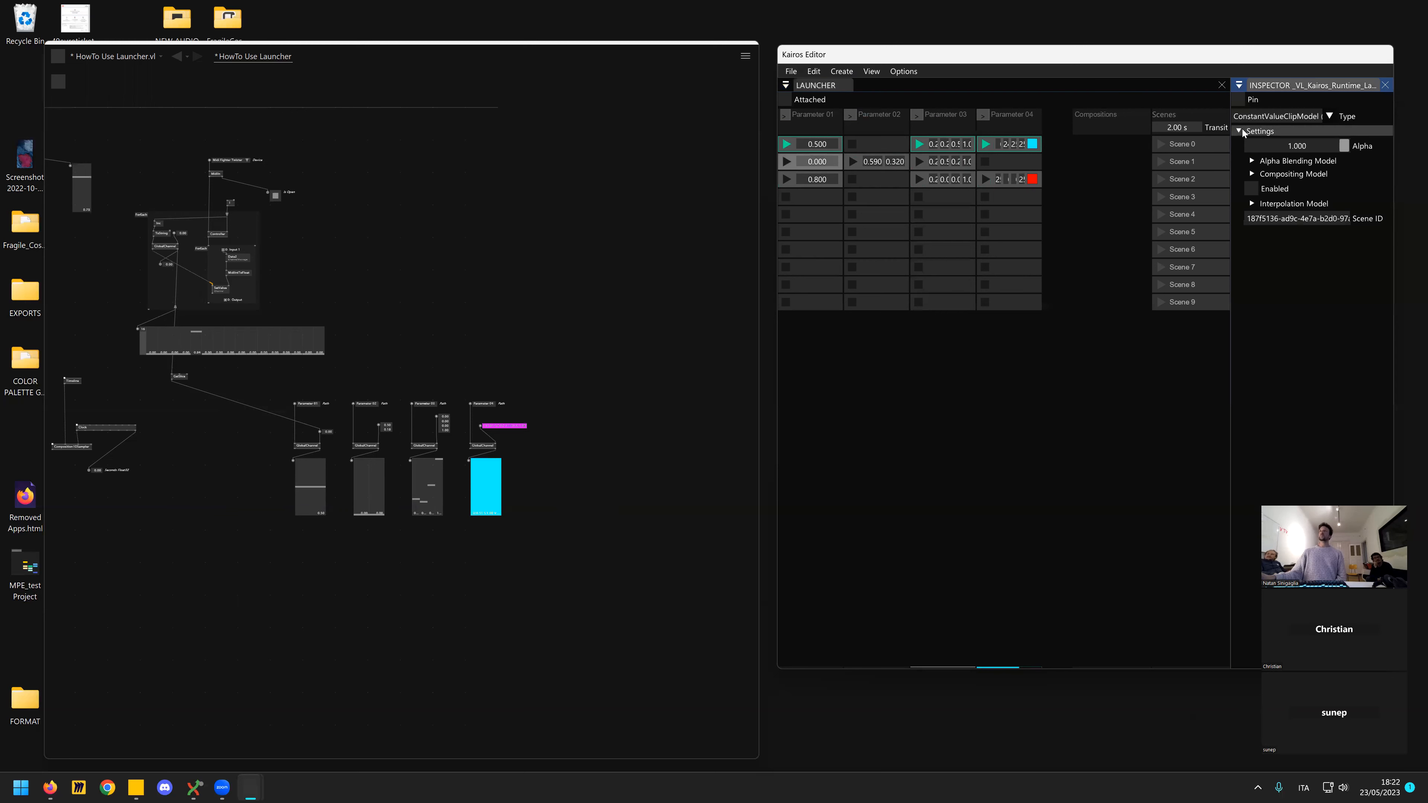
pyautogui.click(1251, 204)
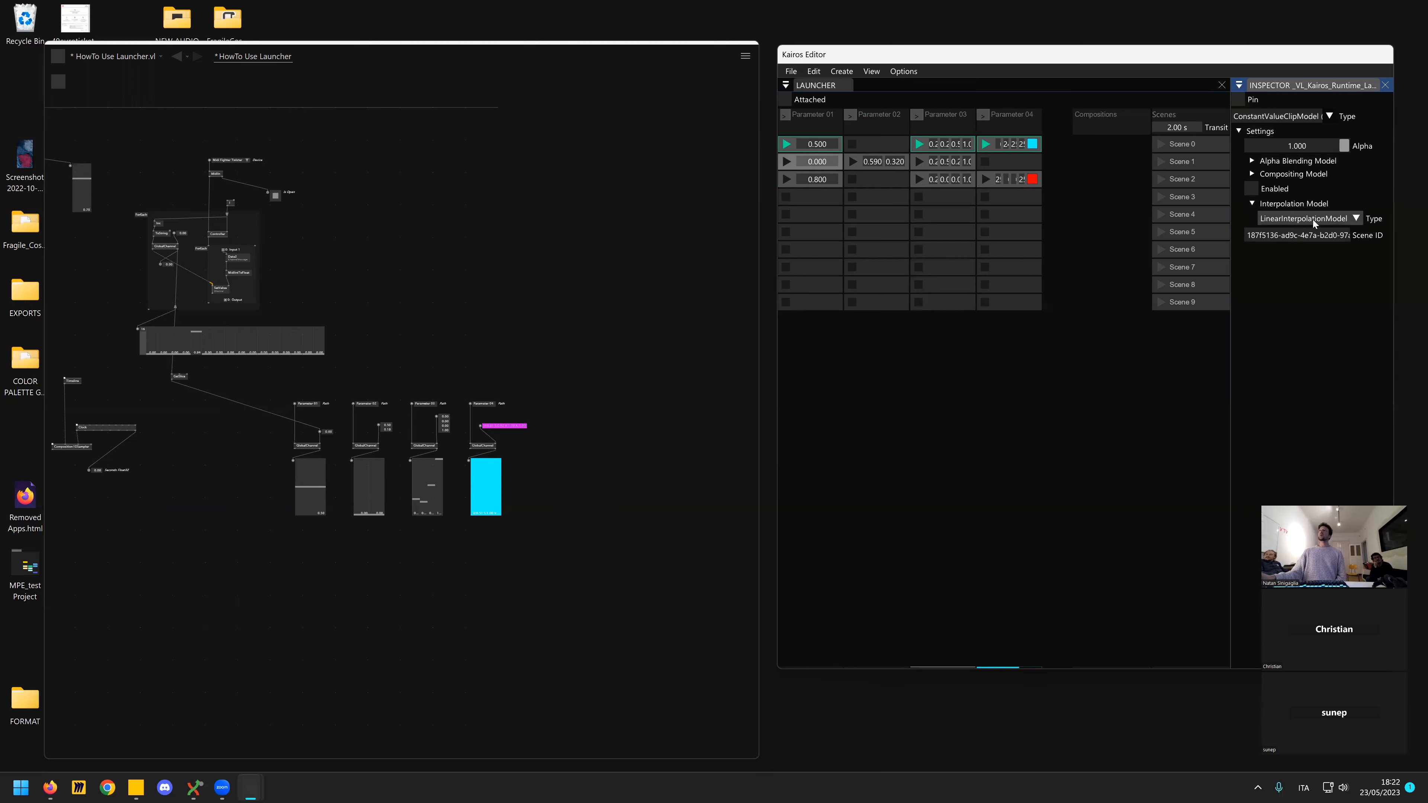
pyautogui.click(1314, 220)
pyautogui.click(1237, 246)
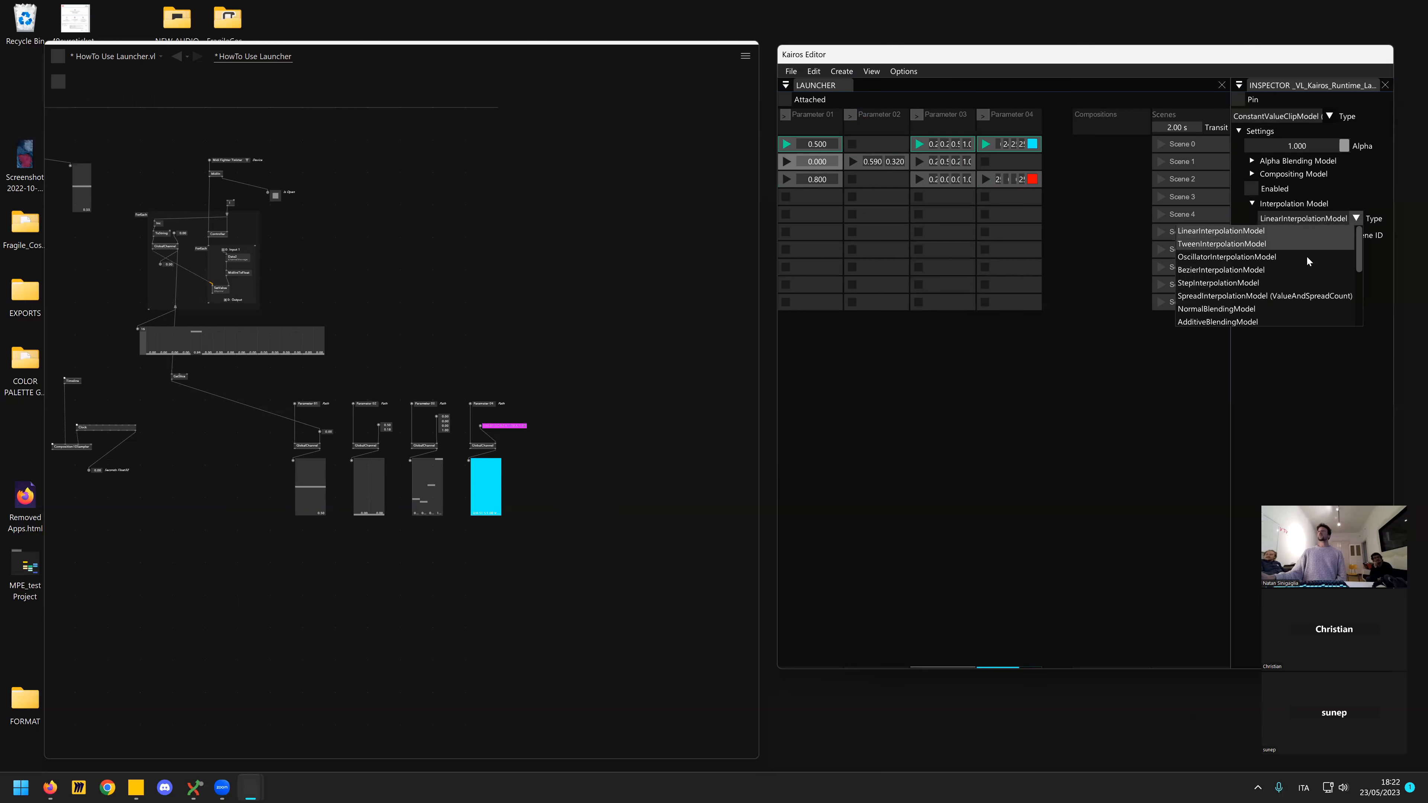
pyautogui.click(1306, 253)
pyautogui.click(1298, 253)
pyautogui.click(1292, 235)
pyautogui.click(1274, 257)
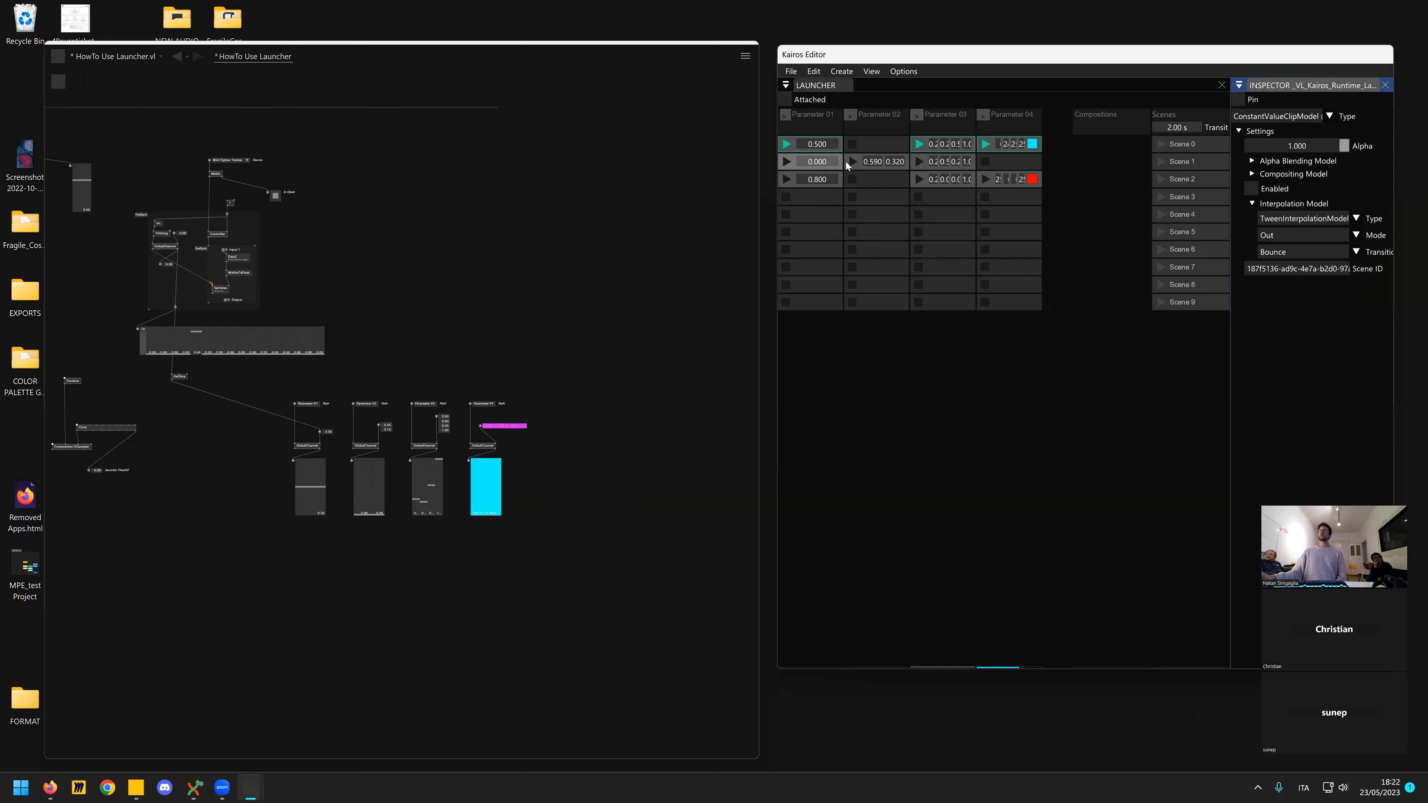
# - Launch Scene 1, Scene 0 and Scene 1 again to preview the bounce transition
pyautogui.click(1161, 162)
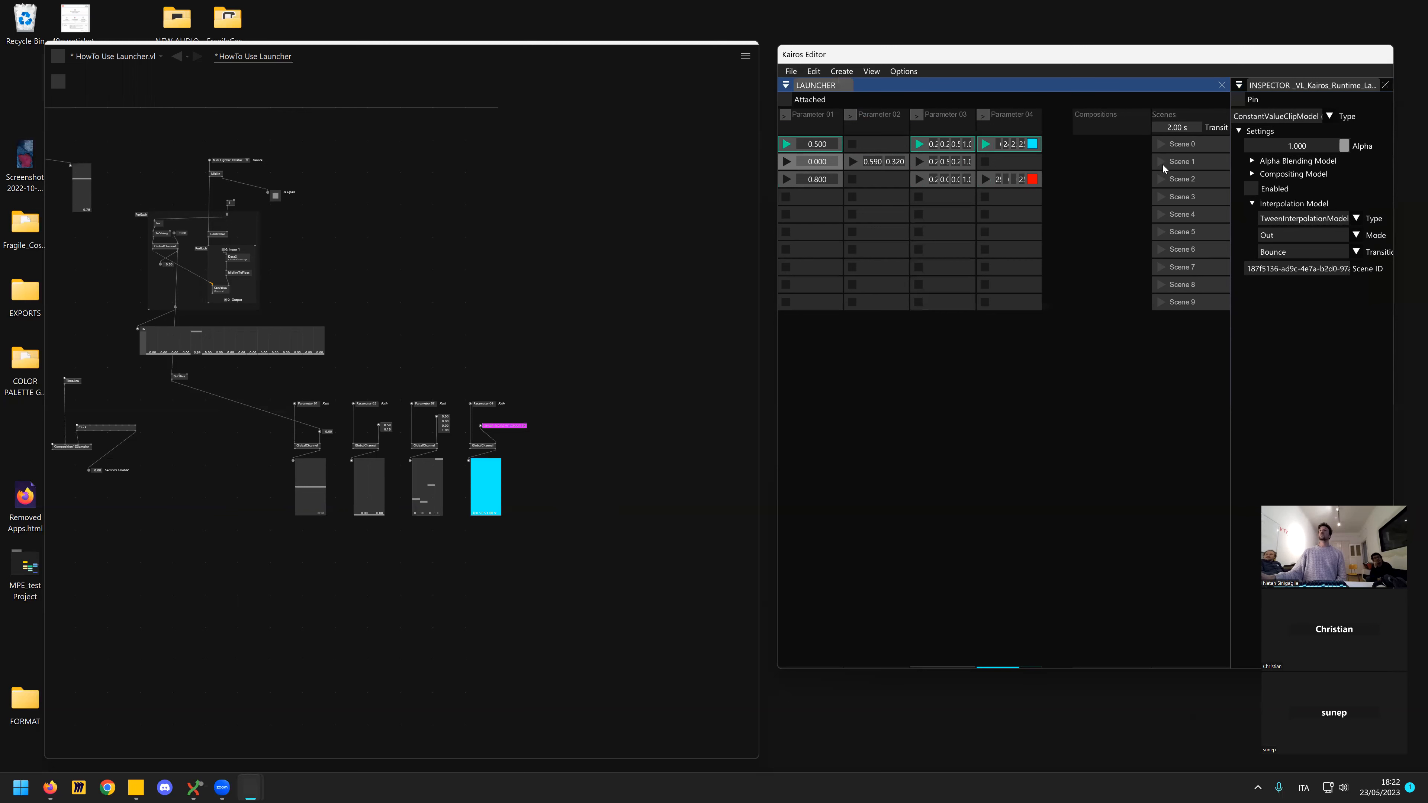
pyautogui.click(1162, 162)
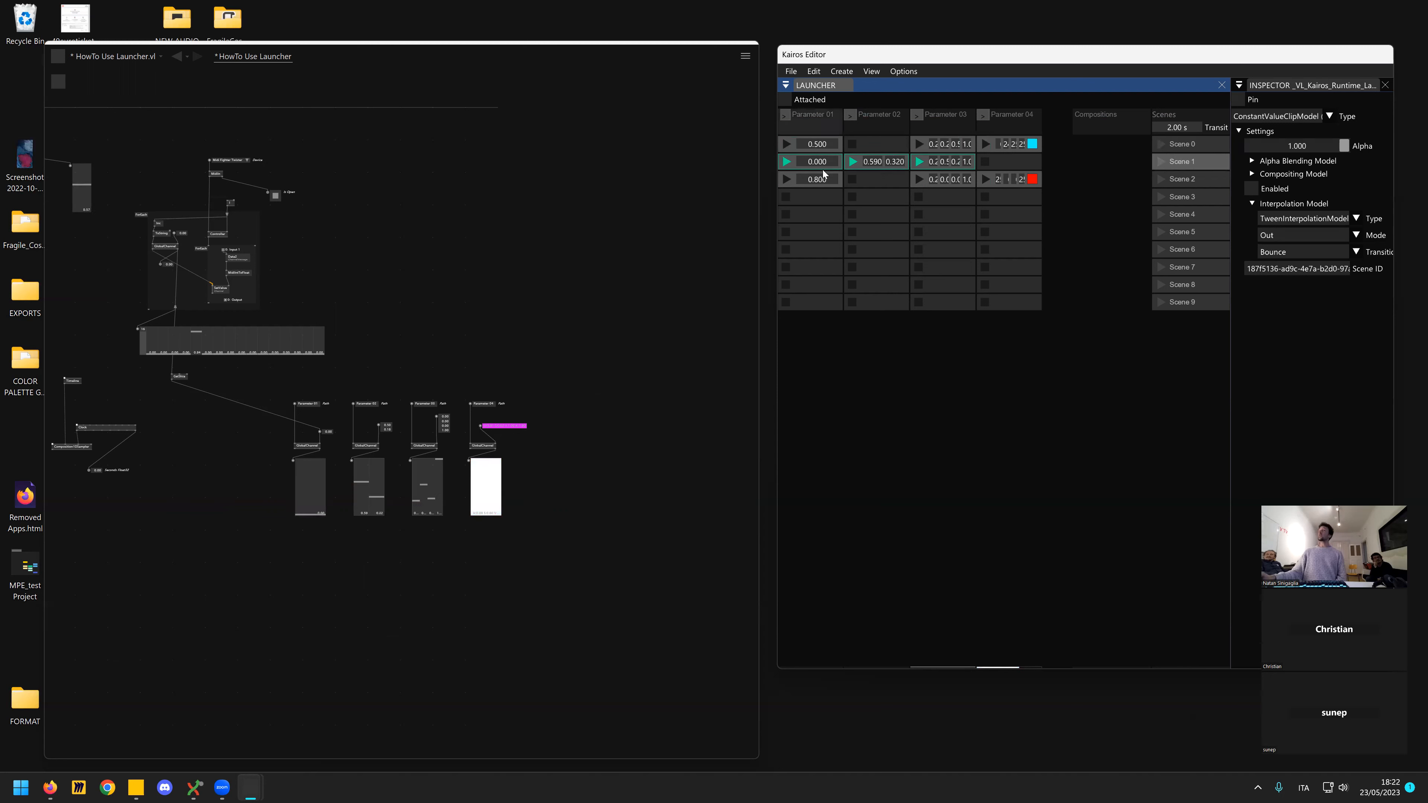
pyautogui.click(1160, 146)
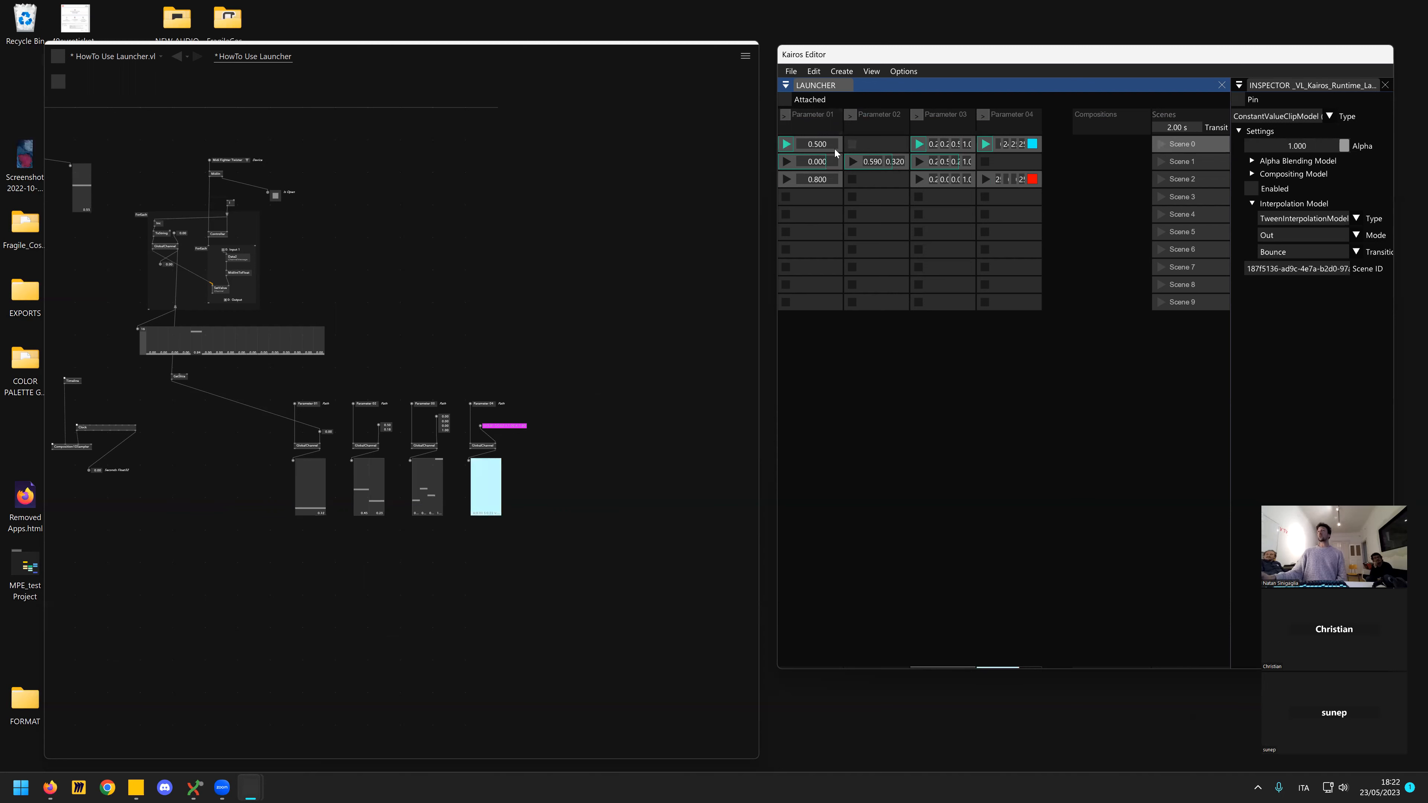
pyautogui.click(1159, 160)
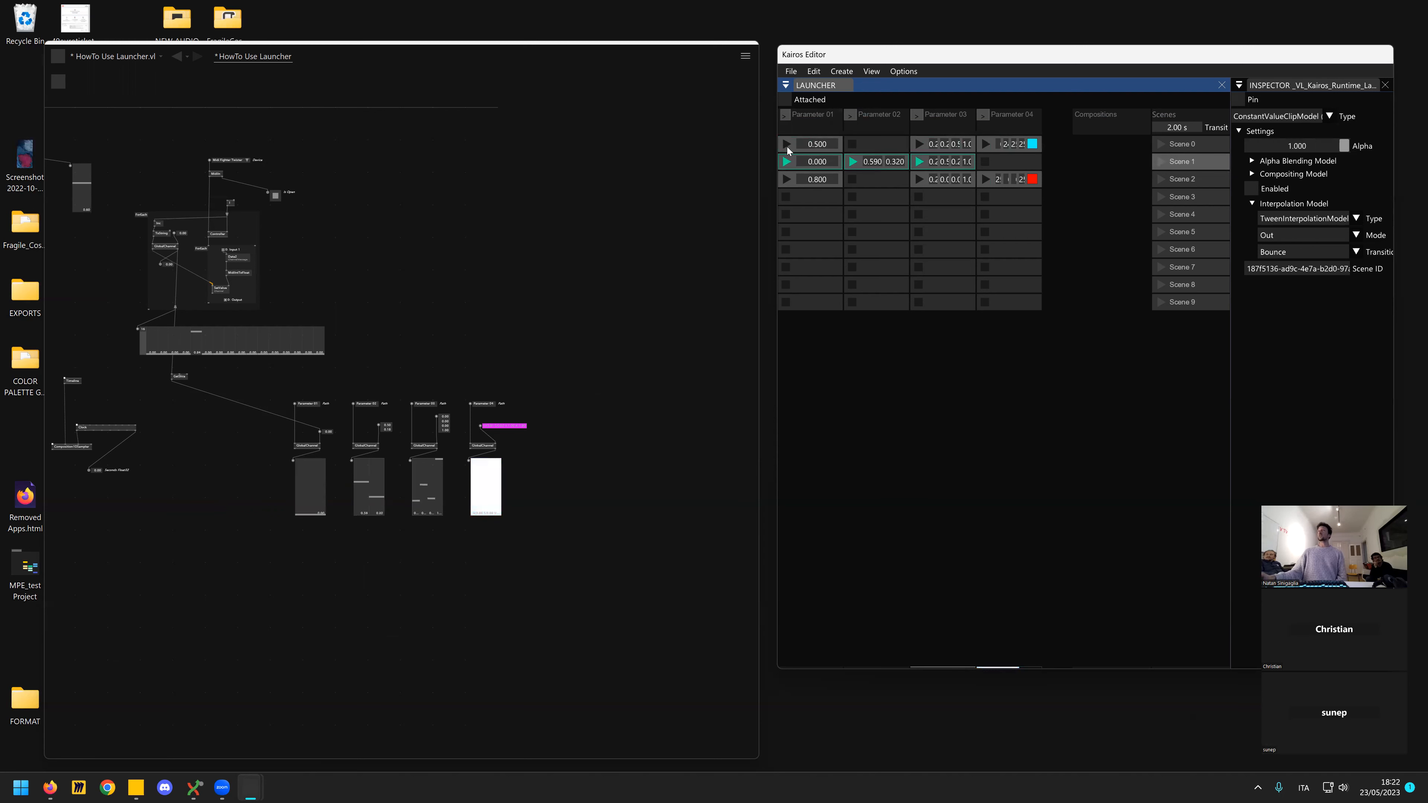
# - Alternately launch the Parameter 01 clips of Scene 0 and Scene 1 to preview the bounce on a single track
pyautogui.click(807, 150)
pyautogui.click(786, 162)
pyautogui.click(790, 146)
pyautogui.click(789, 162)
# - Add a white clip to the Parameter 04 track in Scene 1 and set its interpolation to StepInterpolationModel
pyautogui.click(1019, 166)
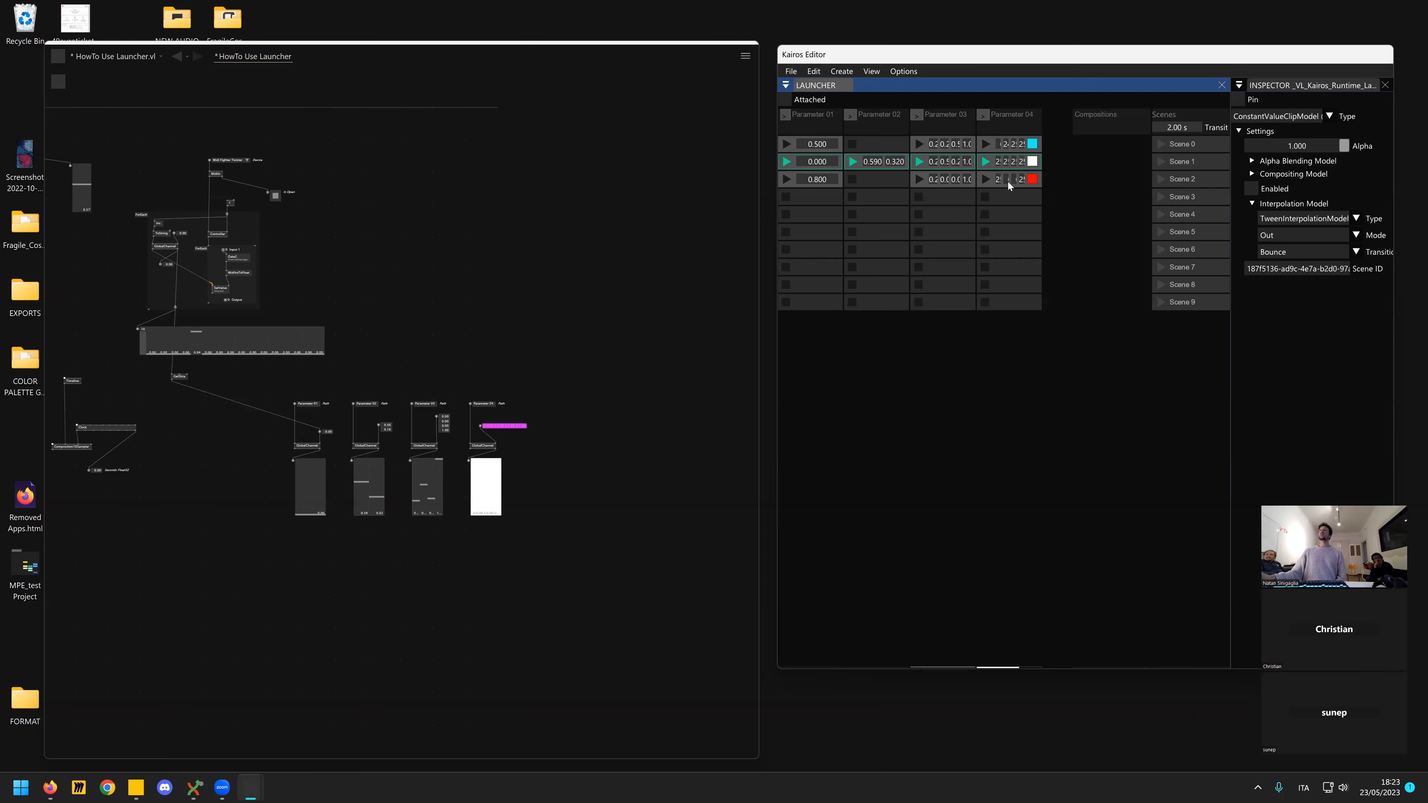
pyautogui.click(1010, 164)
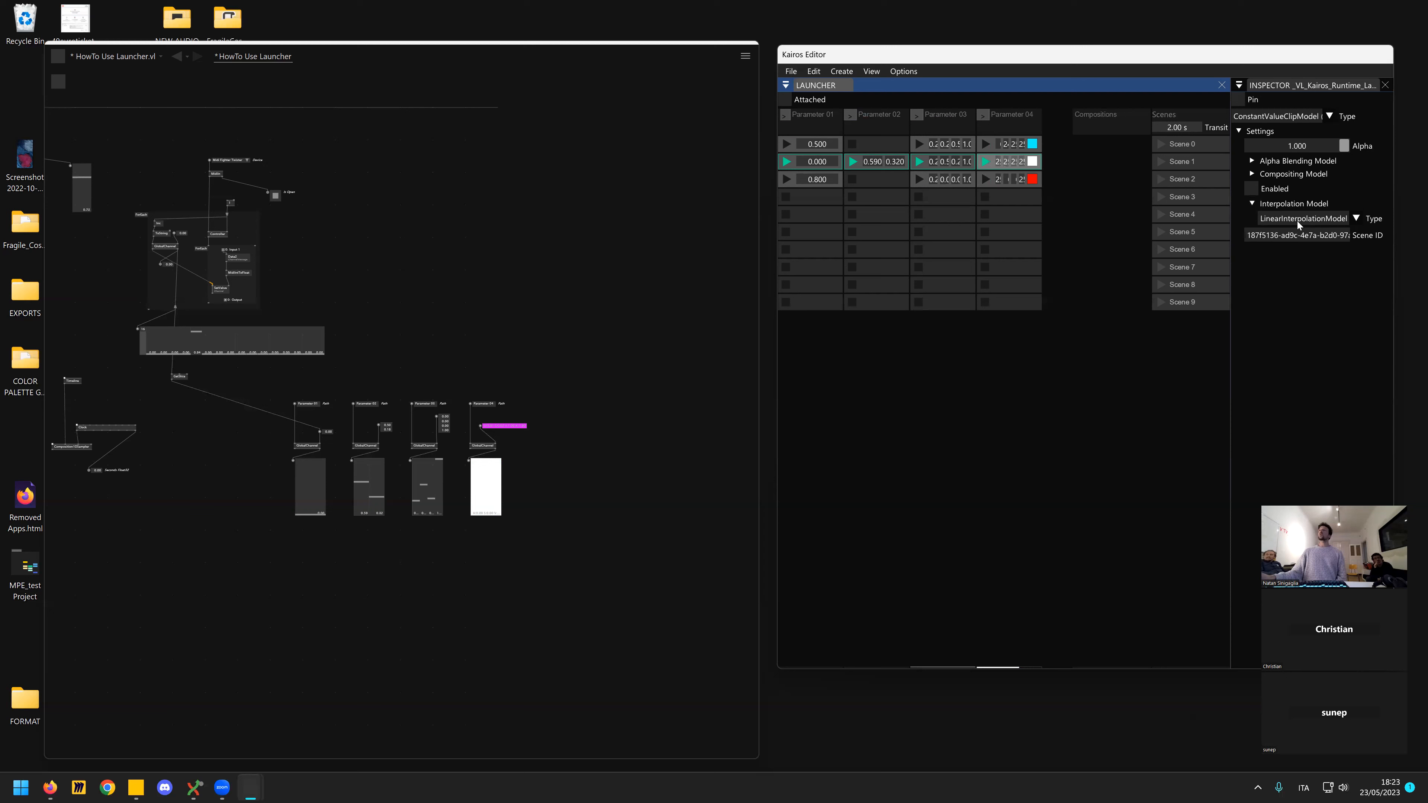
pyautogui.click(1298, 221)
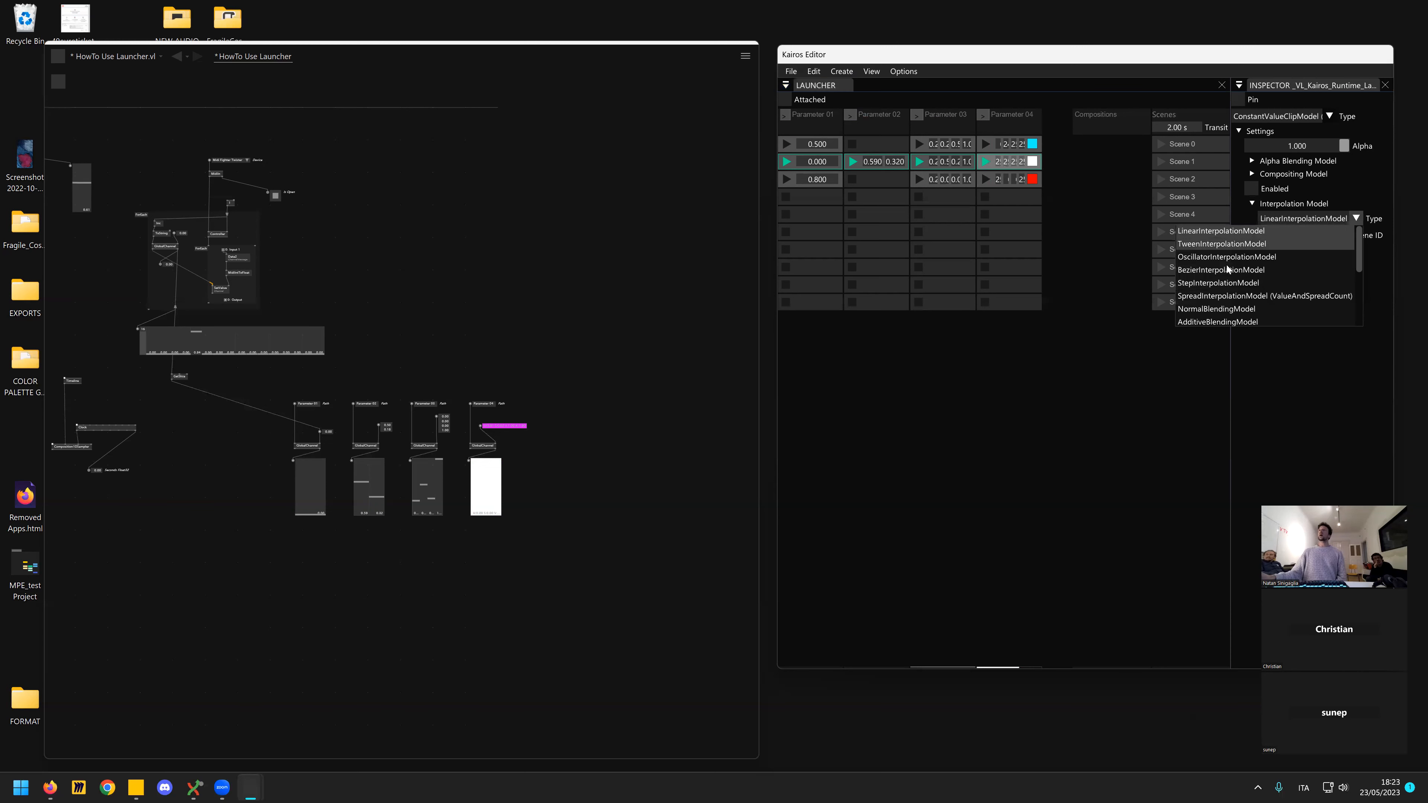
pyautogui.click(1222, 283)
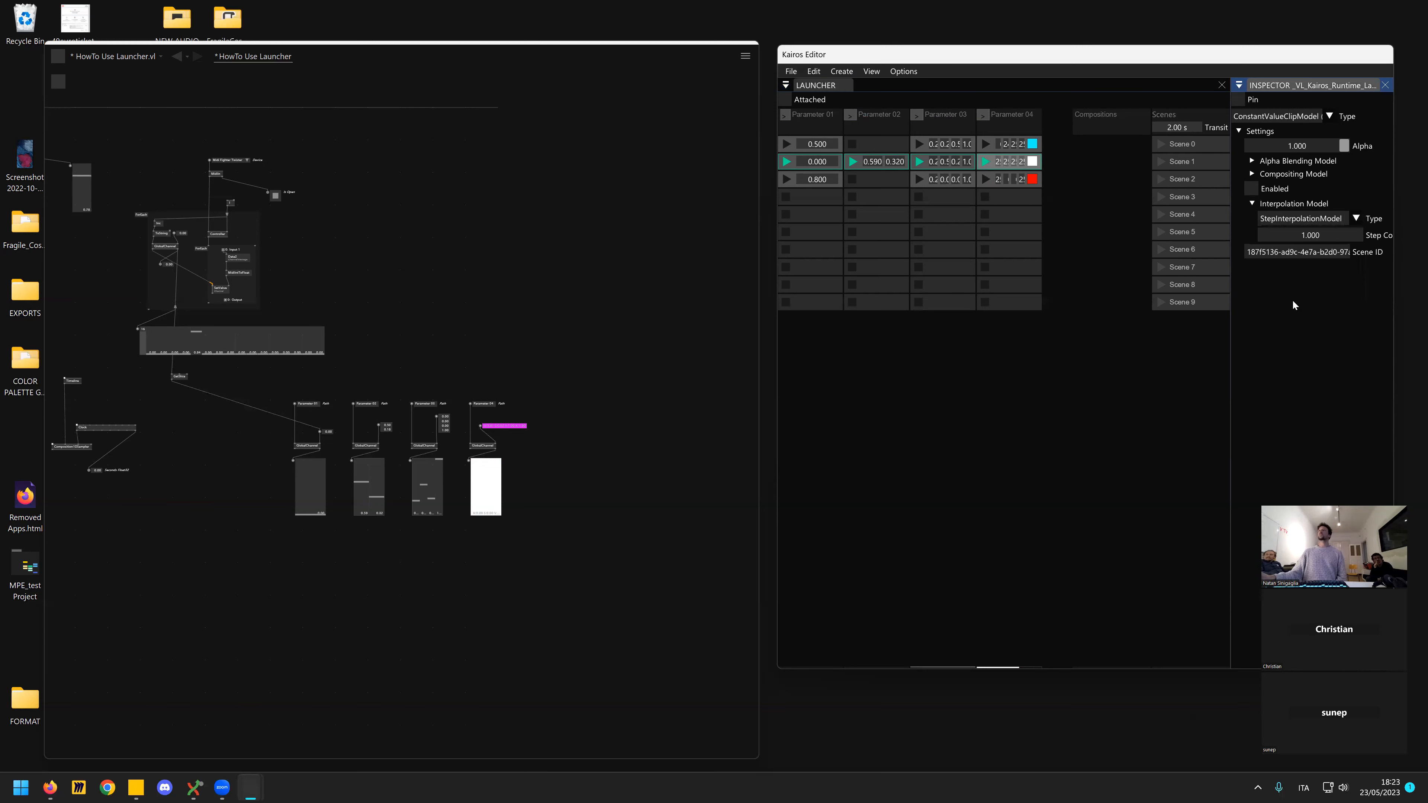
# - Launch Scene 0 and Scene 1 alternately, twice each, and finish with the Parameter 04 clip of Scene 2
pyautogui.click(1160, 144)
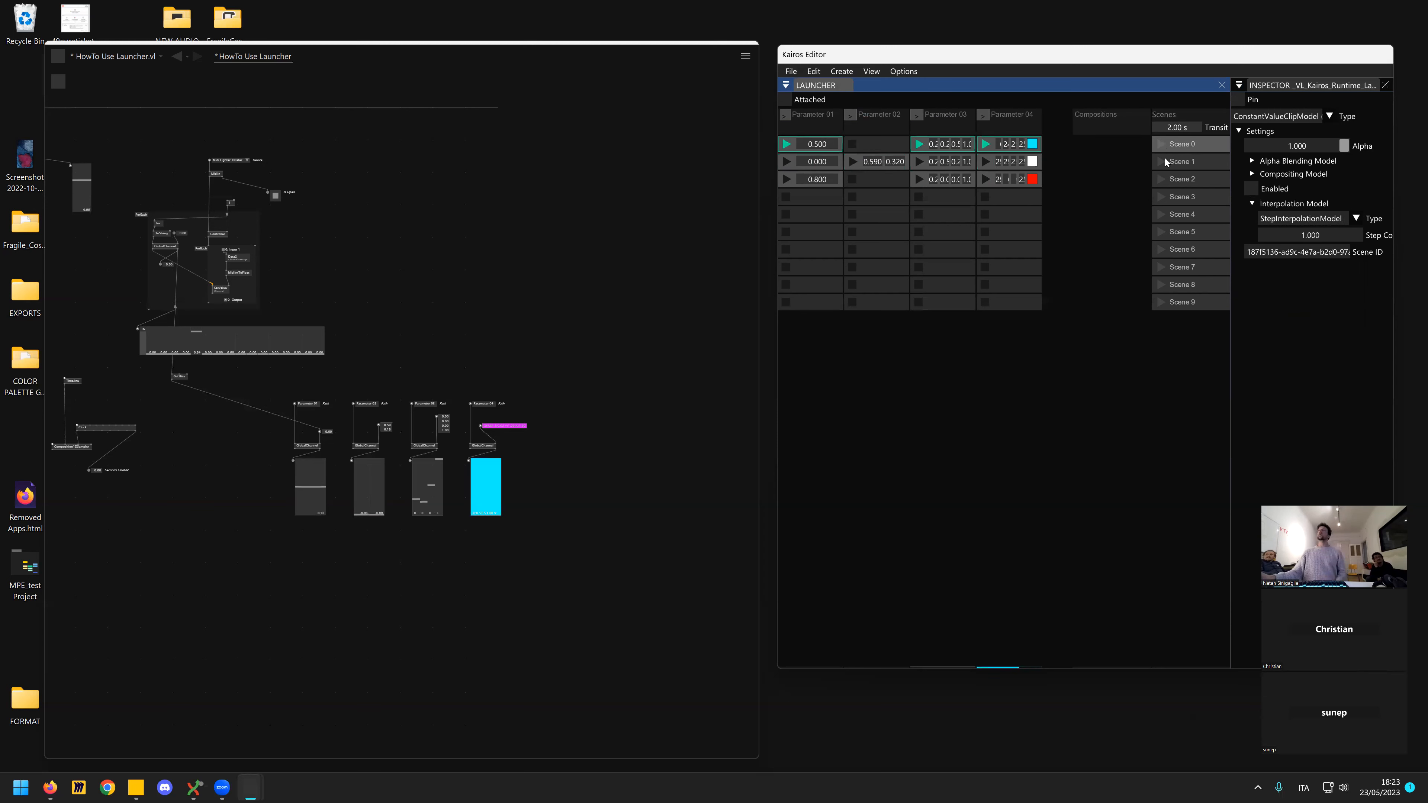
pyautogui.click(1162, 161)
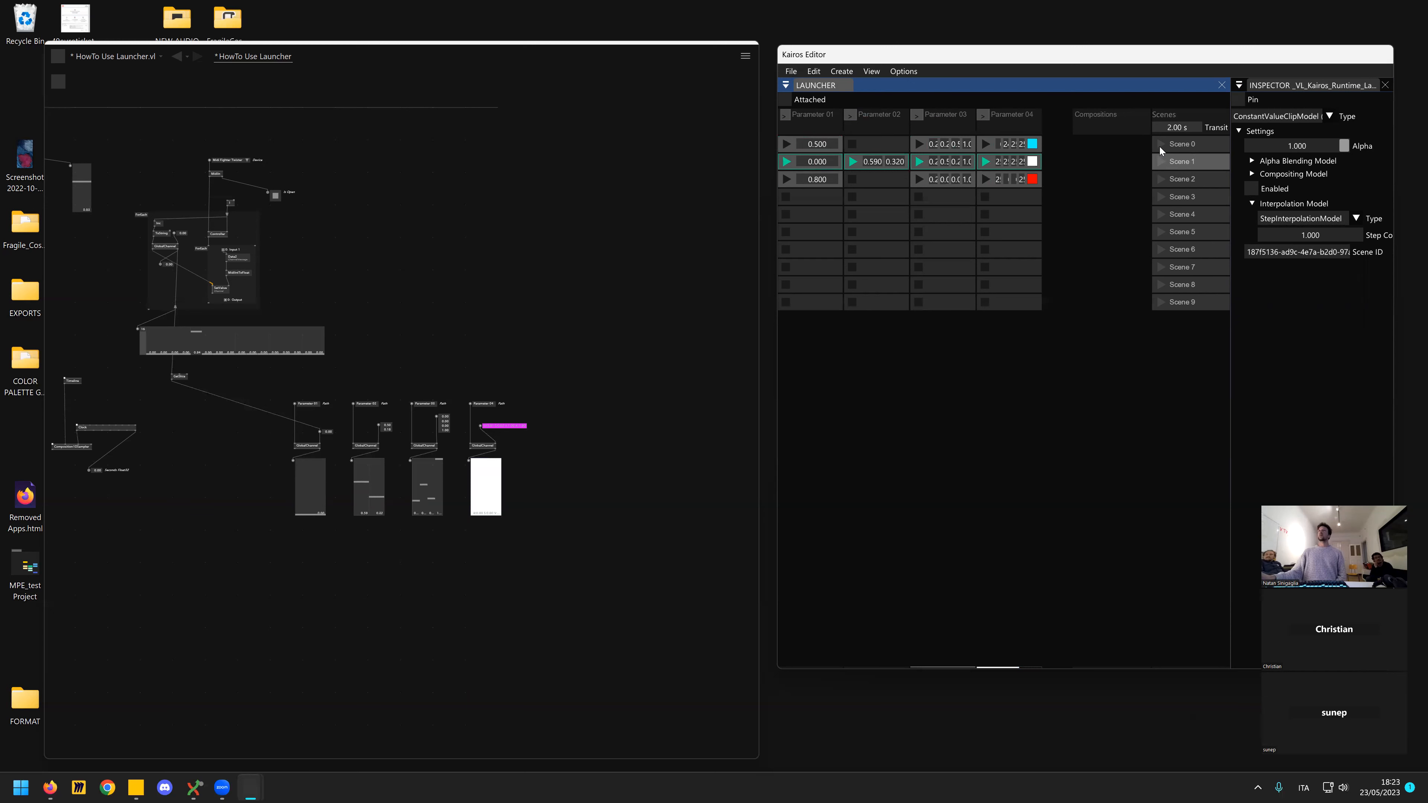
pyautogui.click(1159, 146)
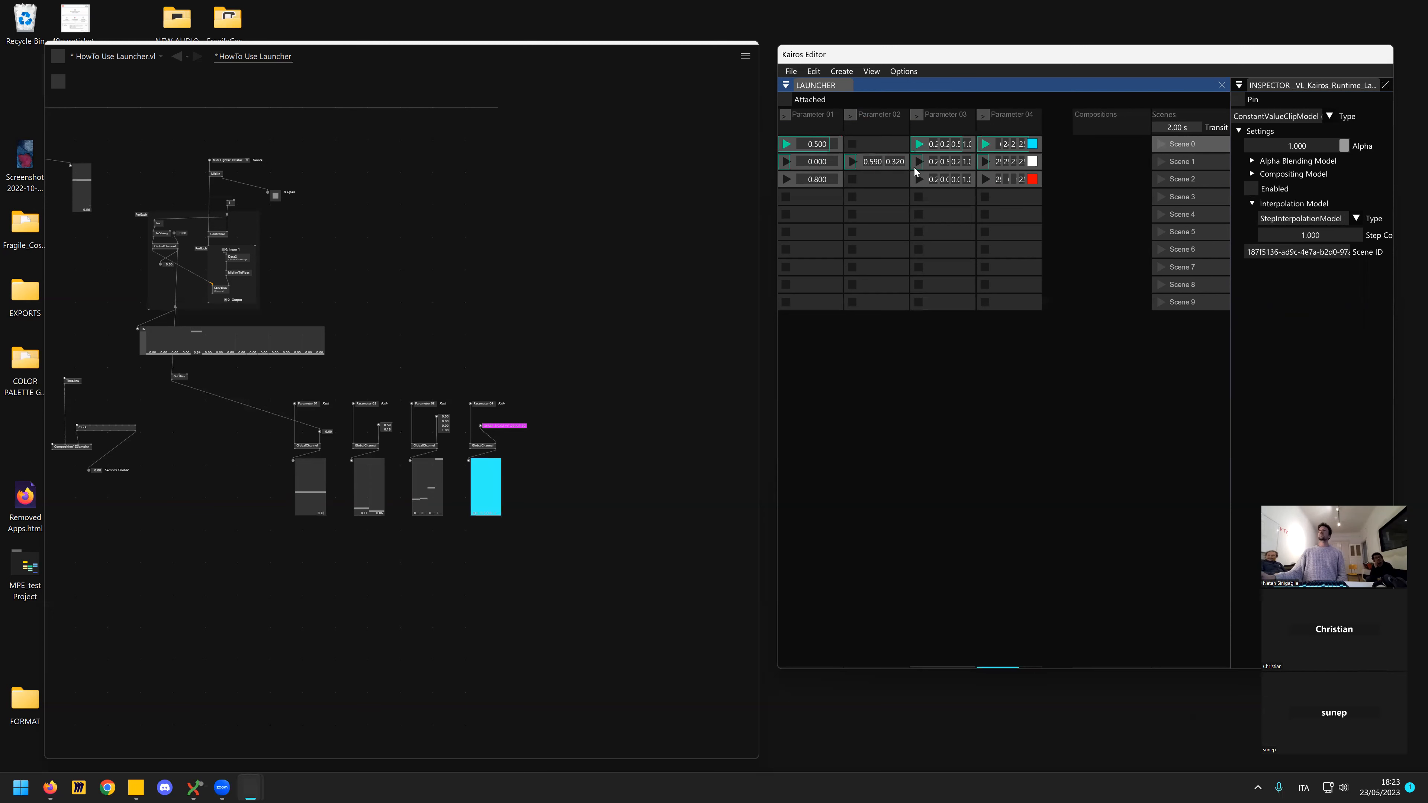
pyautogui.click(1162, 164)
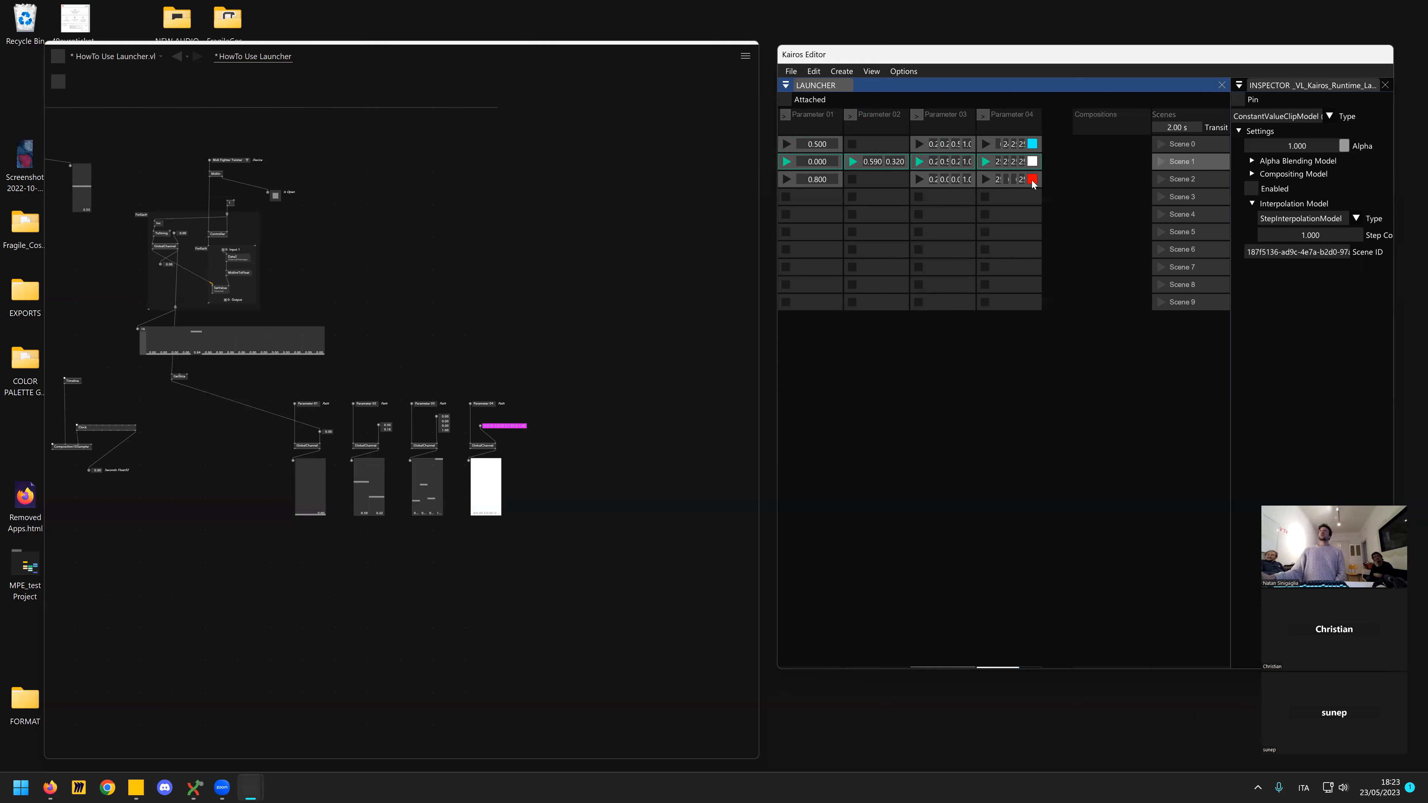
pyautogui.click(986, 180)
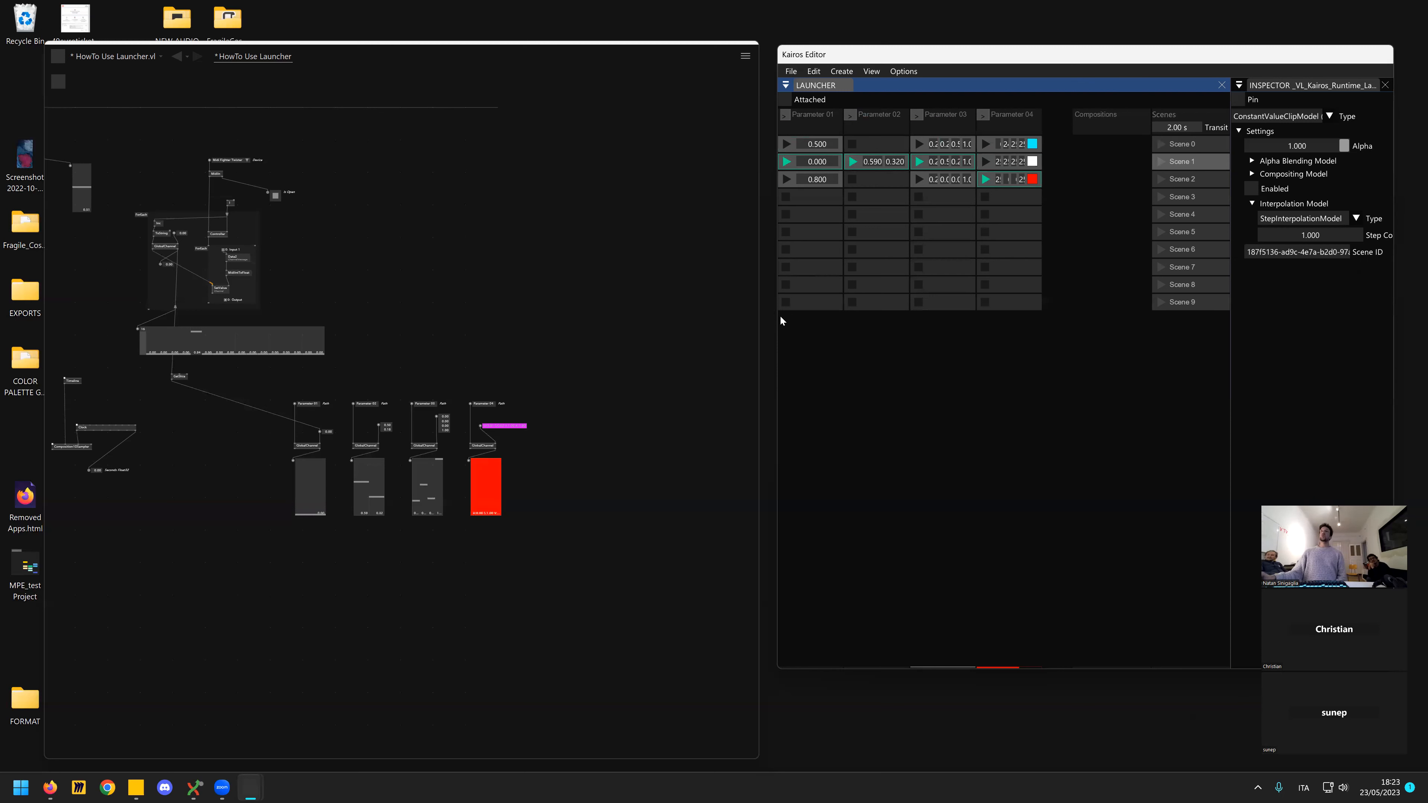
# - Replace the Parameter 01 clip in Scene 2 with a live value clip using input source 02
pyautogui.click(836, 180)
pyautogui.press('Delete')
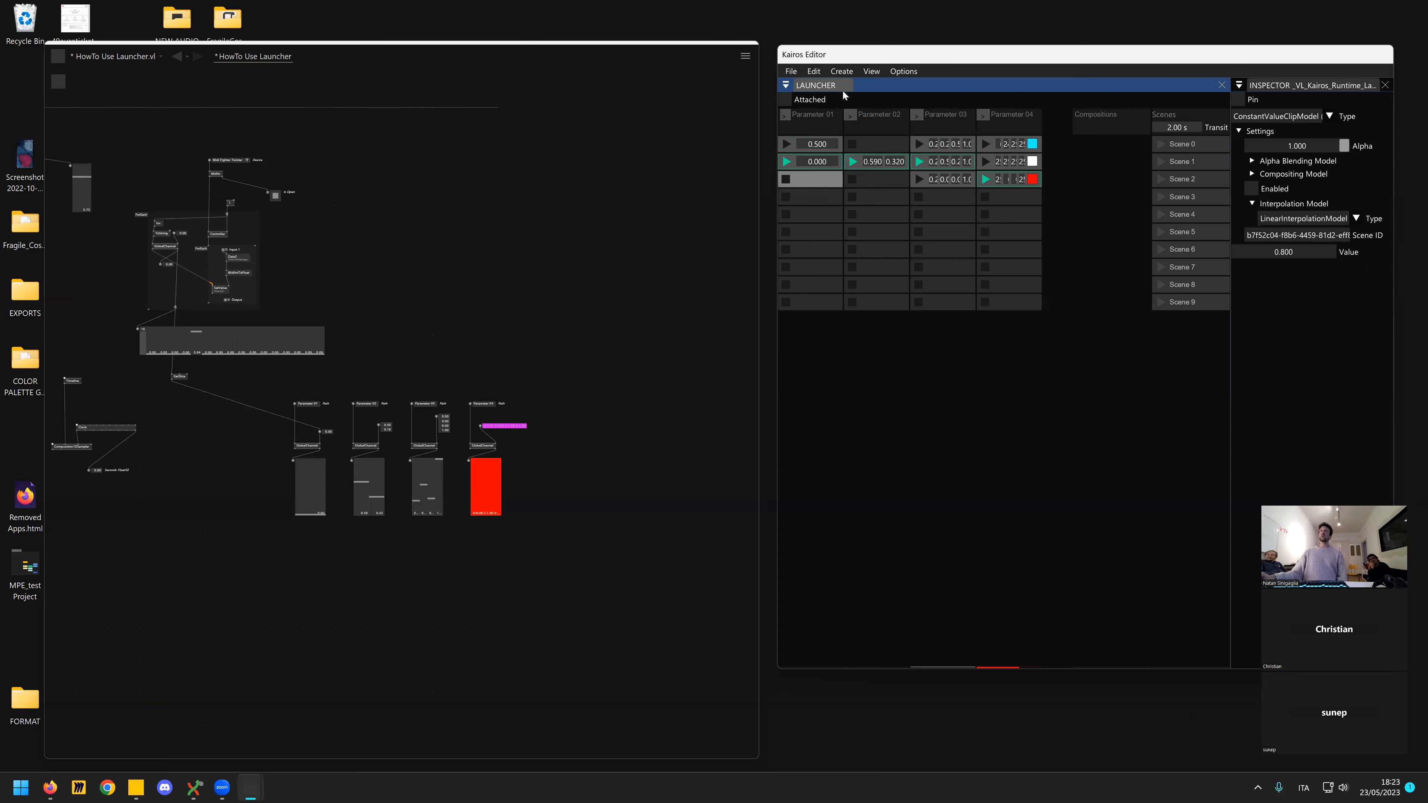
pyautogui.click(841, 71)
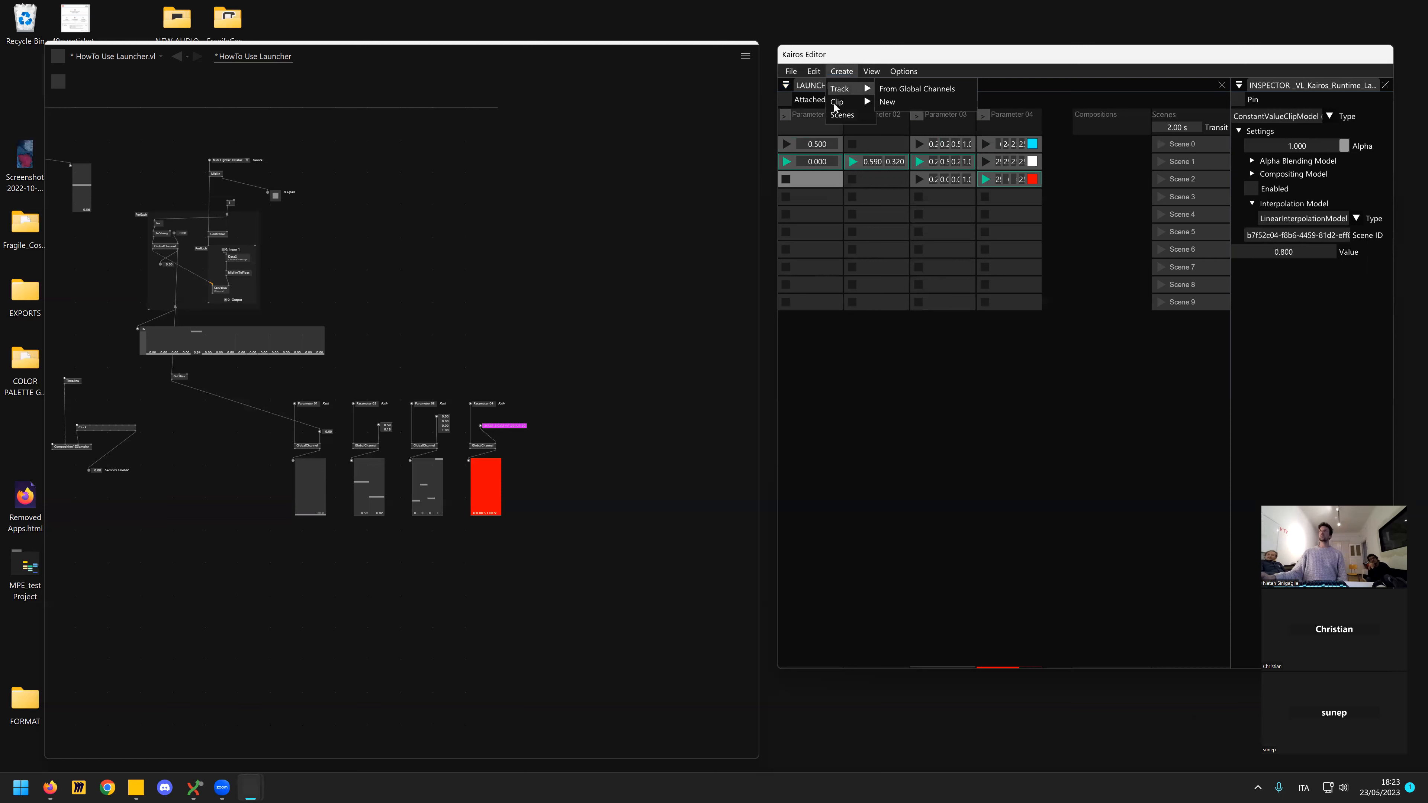
pyautogui.moveTo(846, 101)
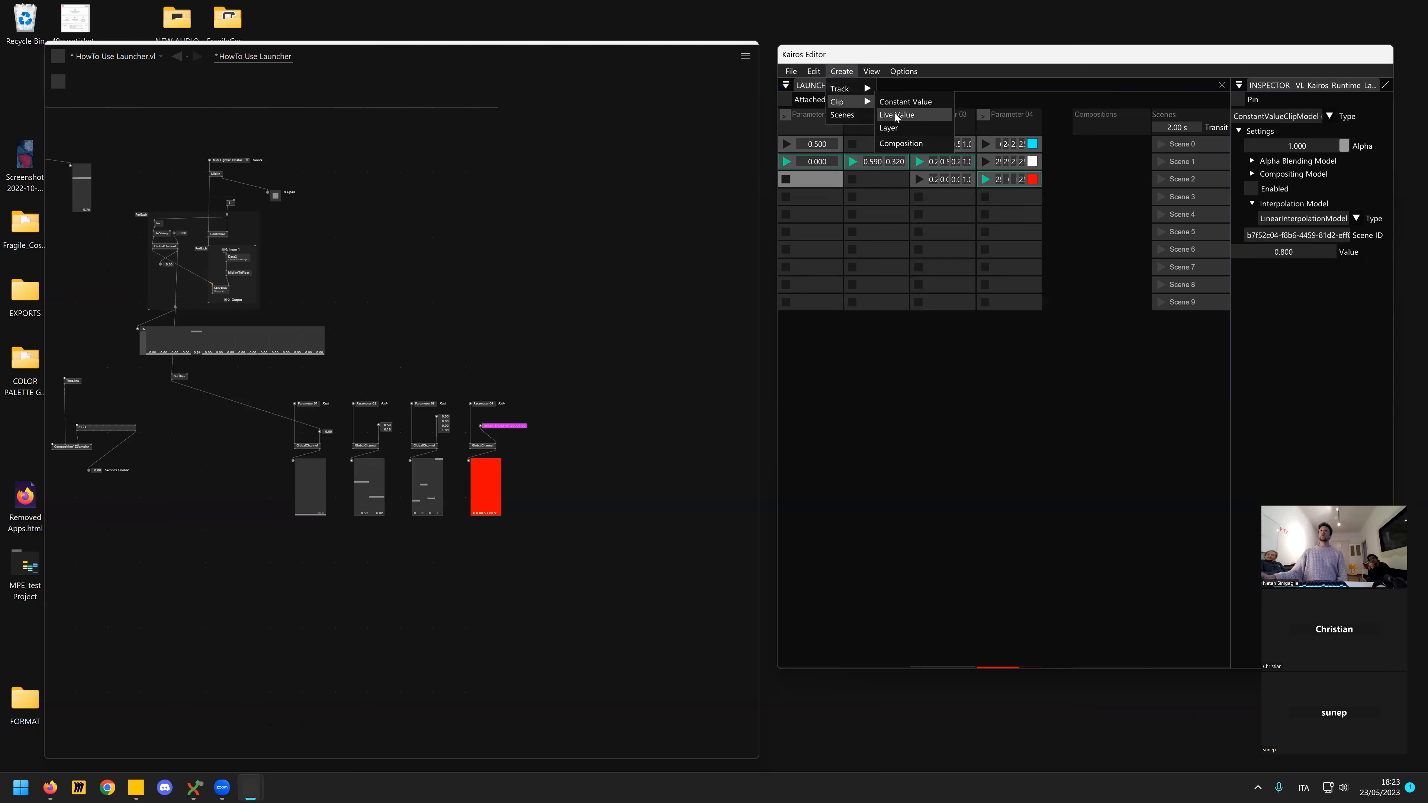
pyautogui.click(896, 115)
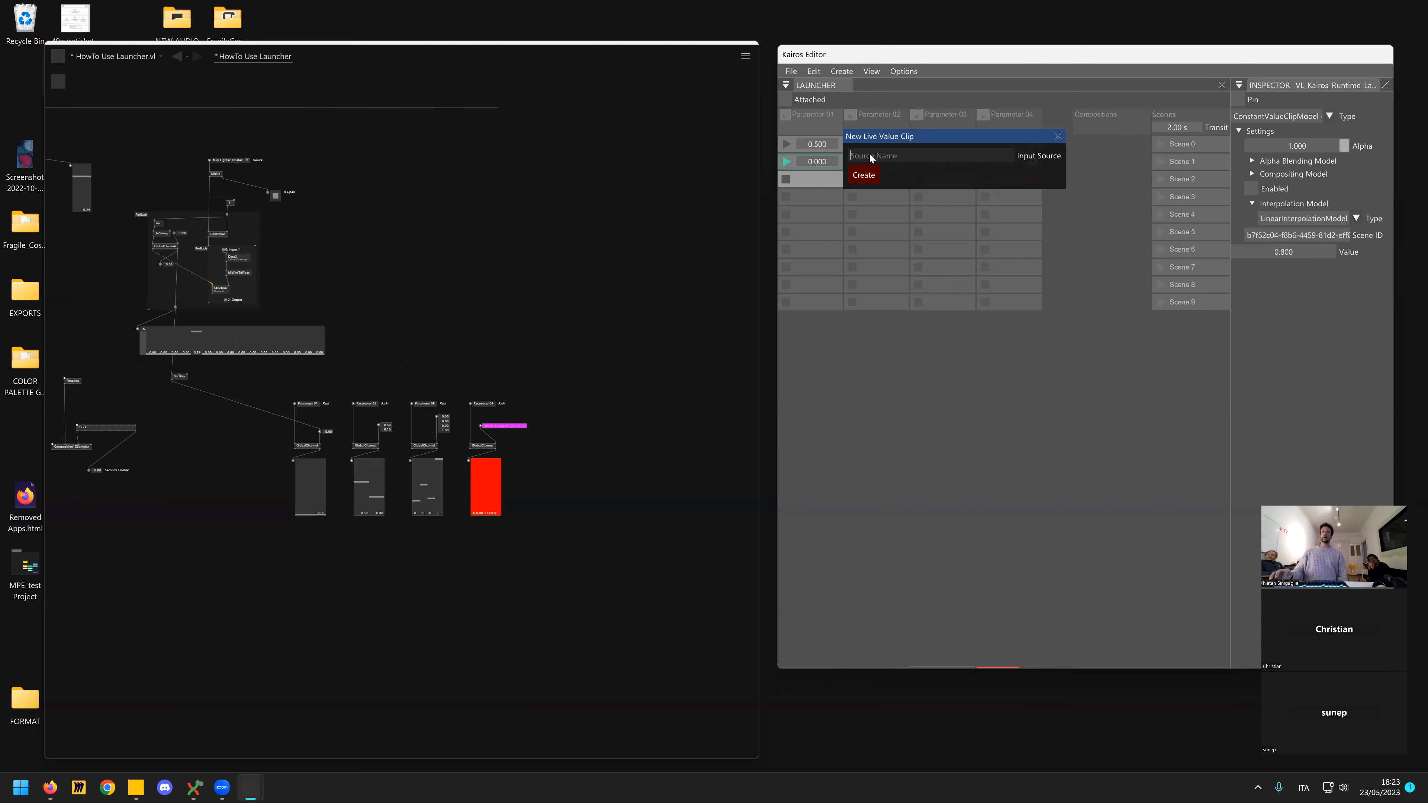
pyautogui.write('02')
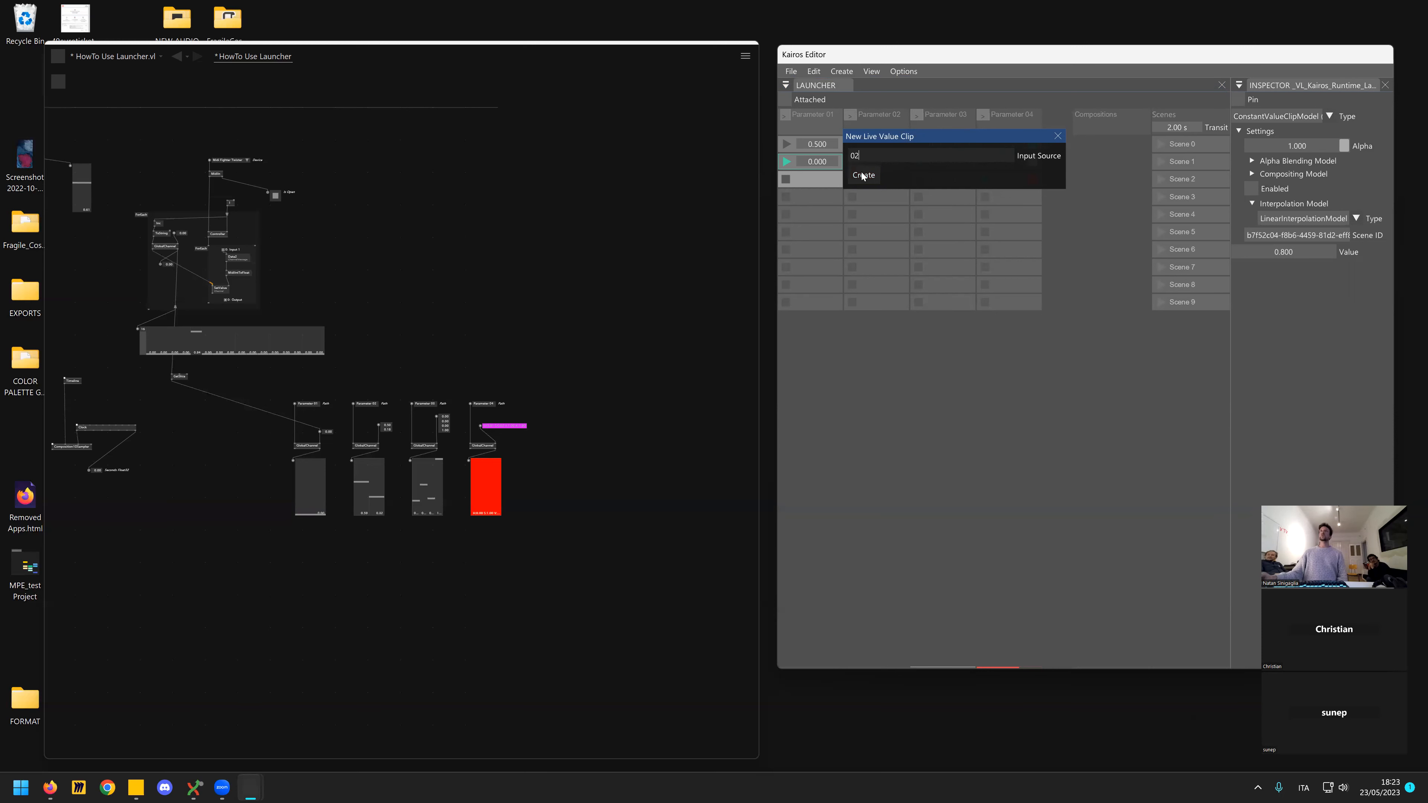
pyautogui.click(862, 175)
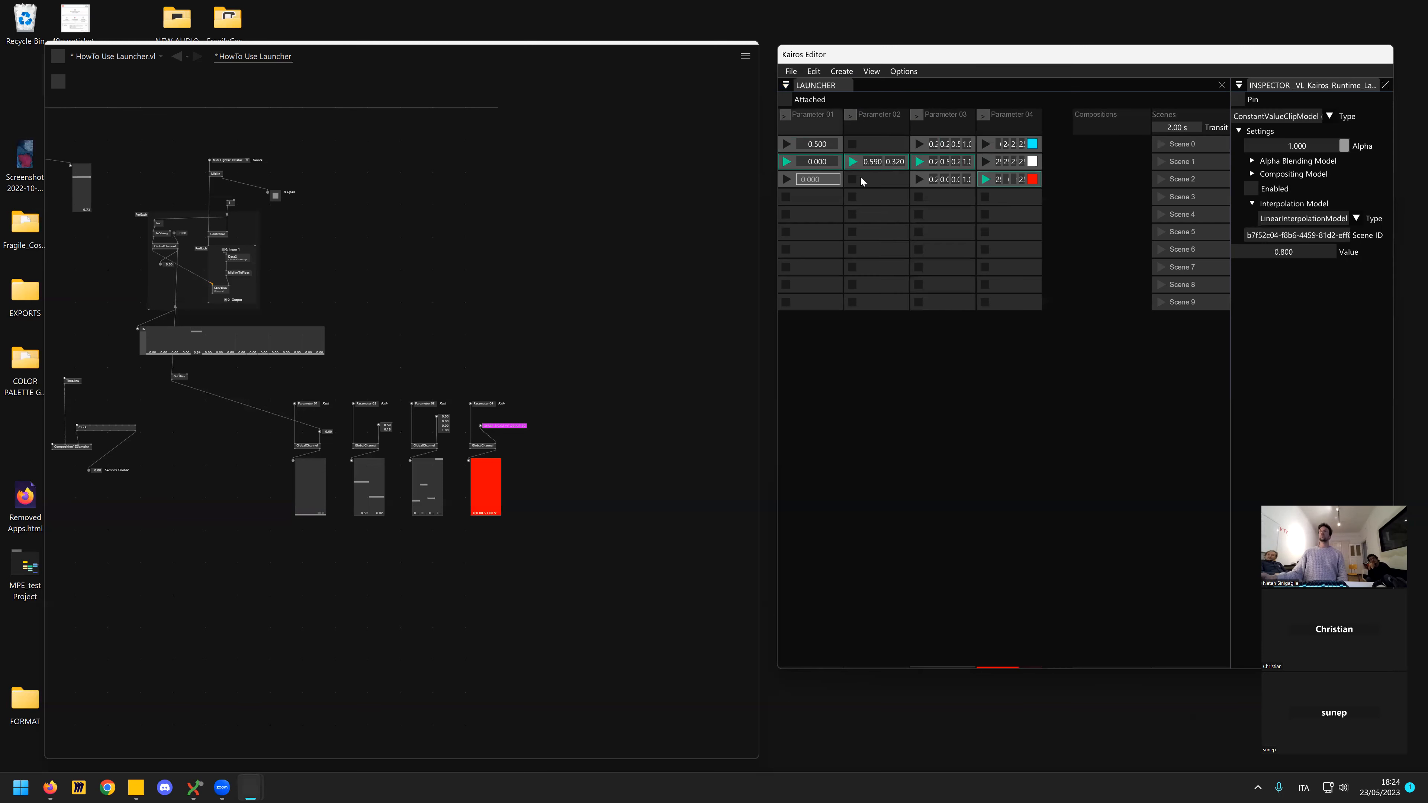
# - Select the live value clip in Scene 2 and examine its settings and the controller value spread in the patch
pyautogui.click(830, 180)
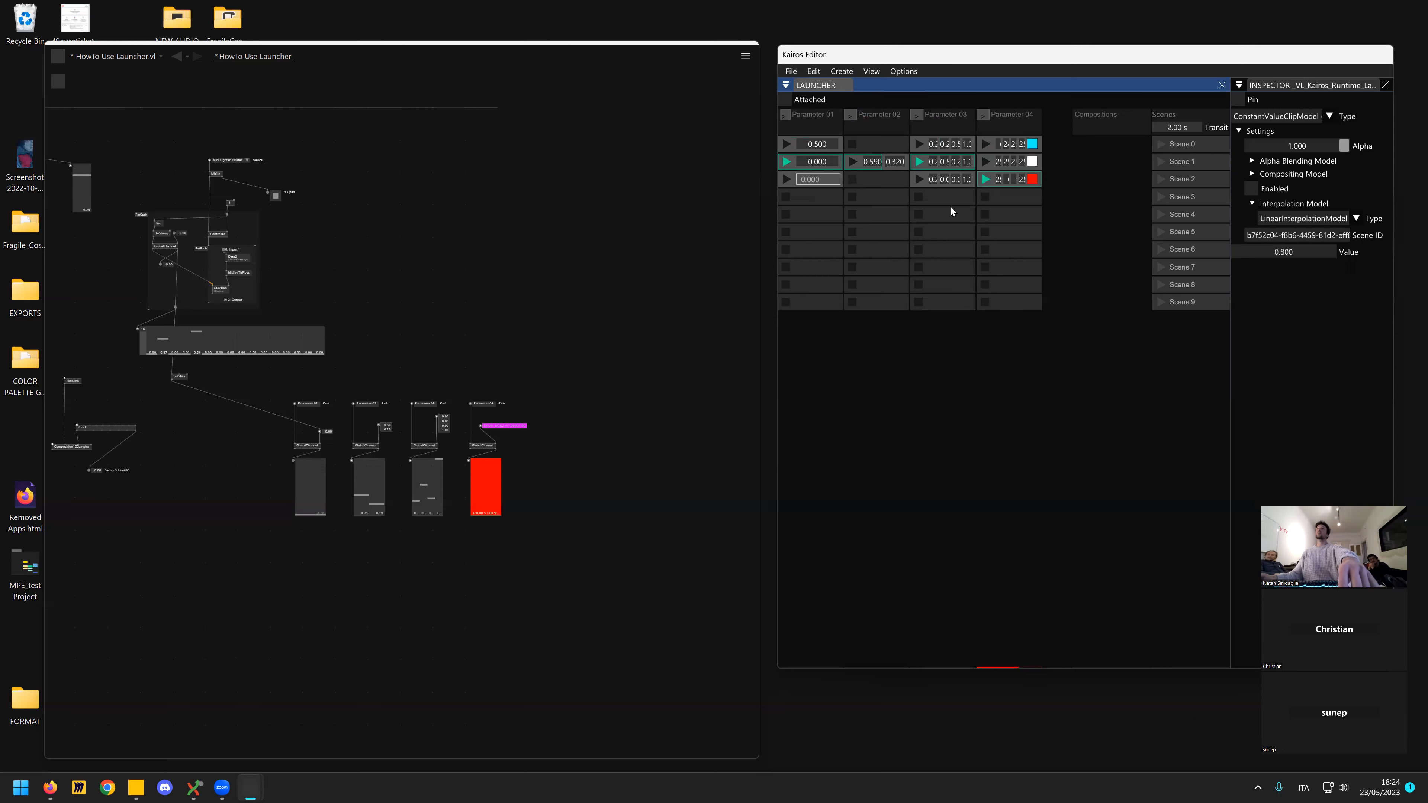
pyautogui.click(1245, 135)
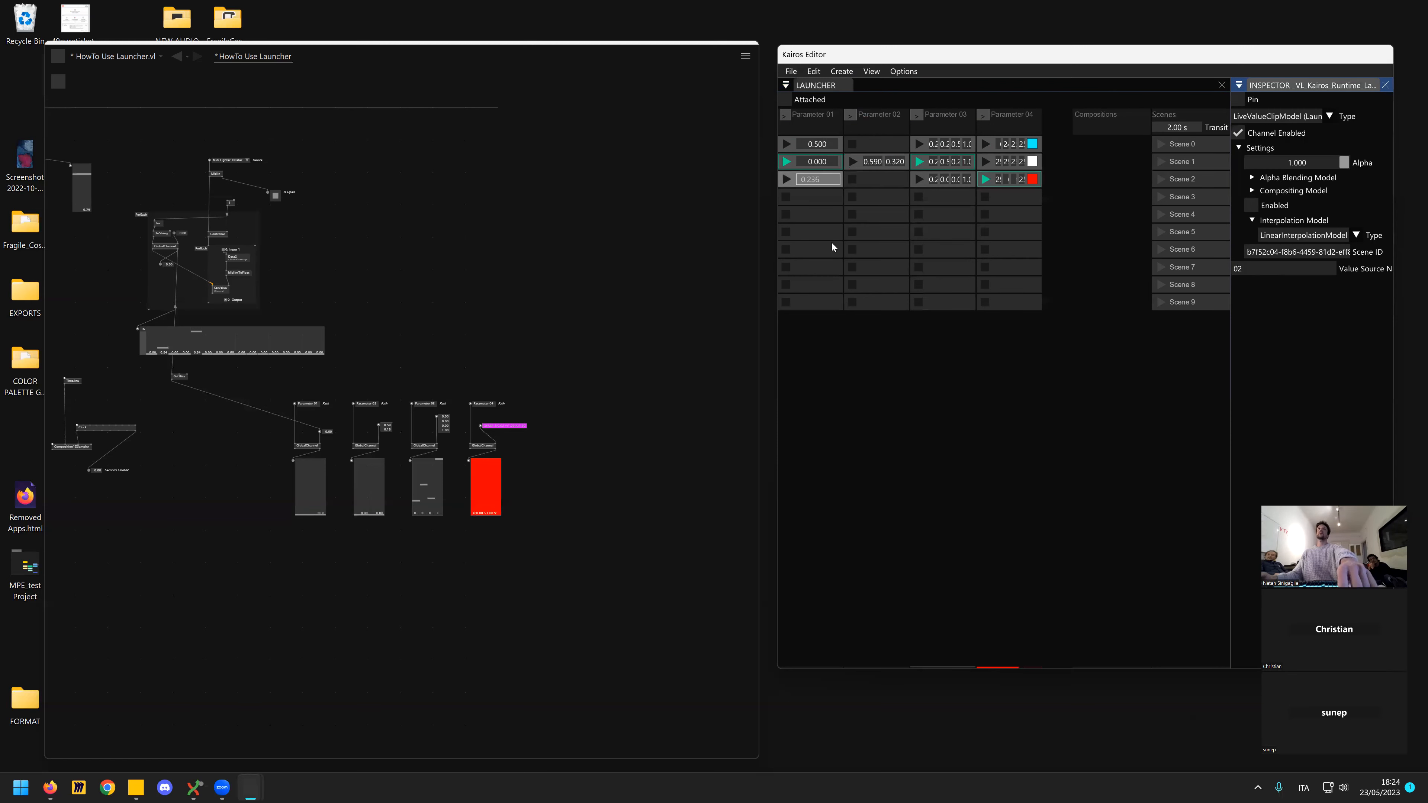
pyautogui.scroll(5, 163, 345)
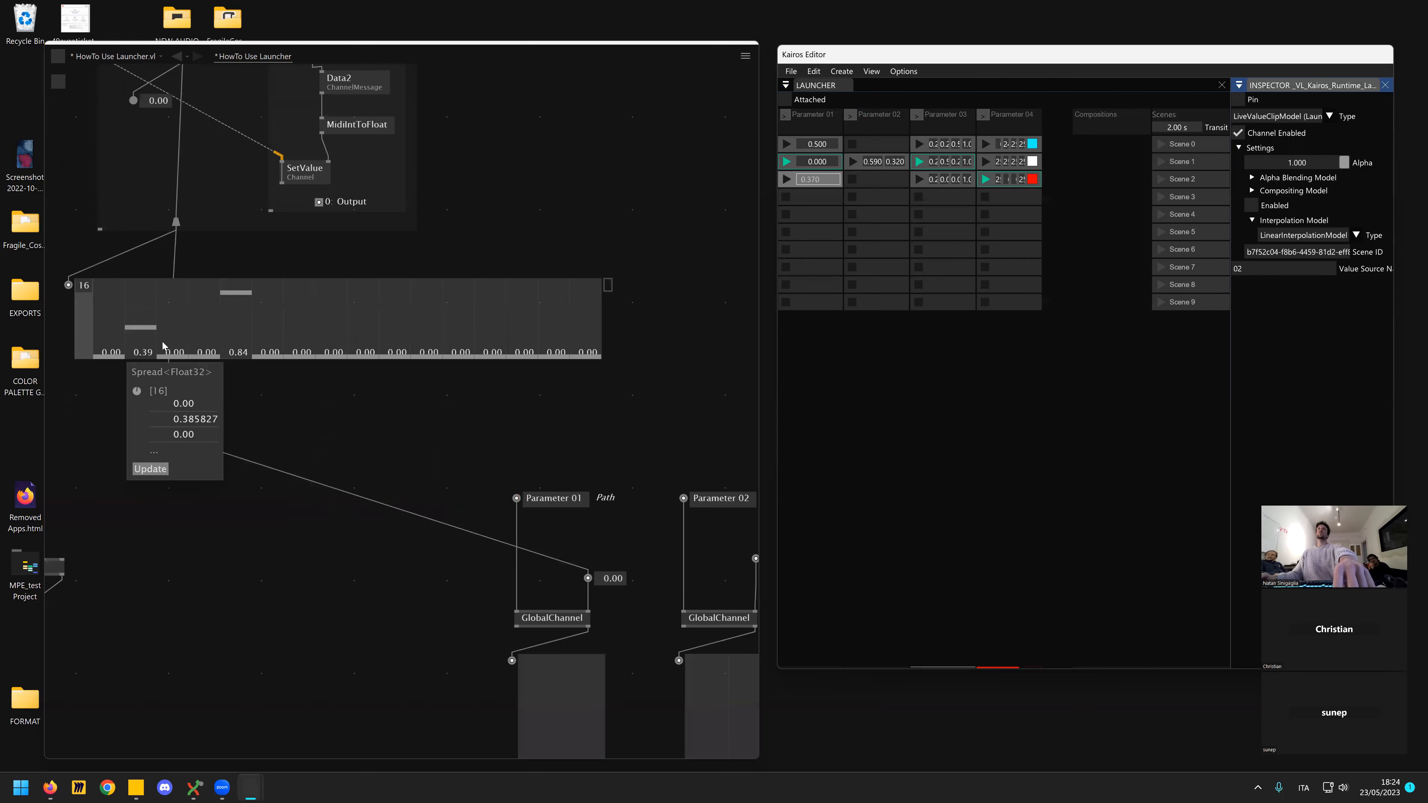
pyautogui.scroll(-5, 504, 366)
# - Launch Scene 0, Scene 1 and Scene 2 in turn, followed by the Parameter 01 clips of Scene 1 and Scene 2
pyautogui.moveTo(564, 365); pyautogui.dragTo(258, 236)
pyautogui.click(1085, 142)
pyautogui.click(1168, 147)
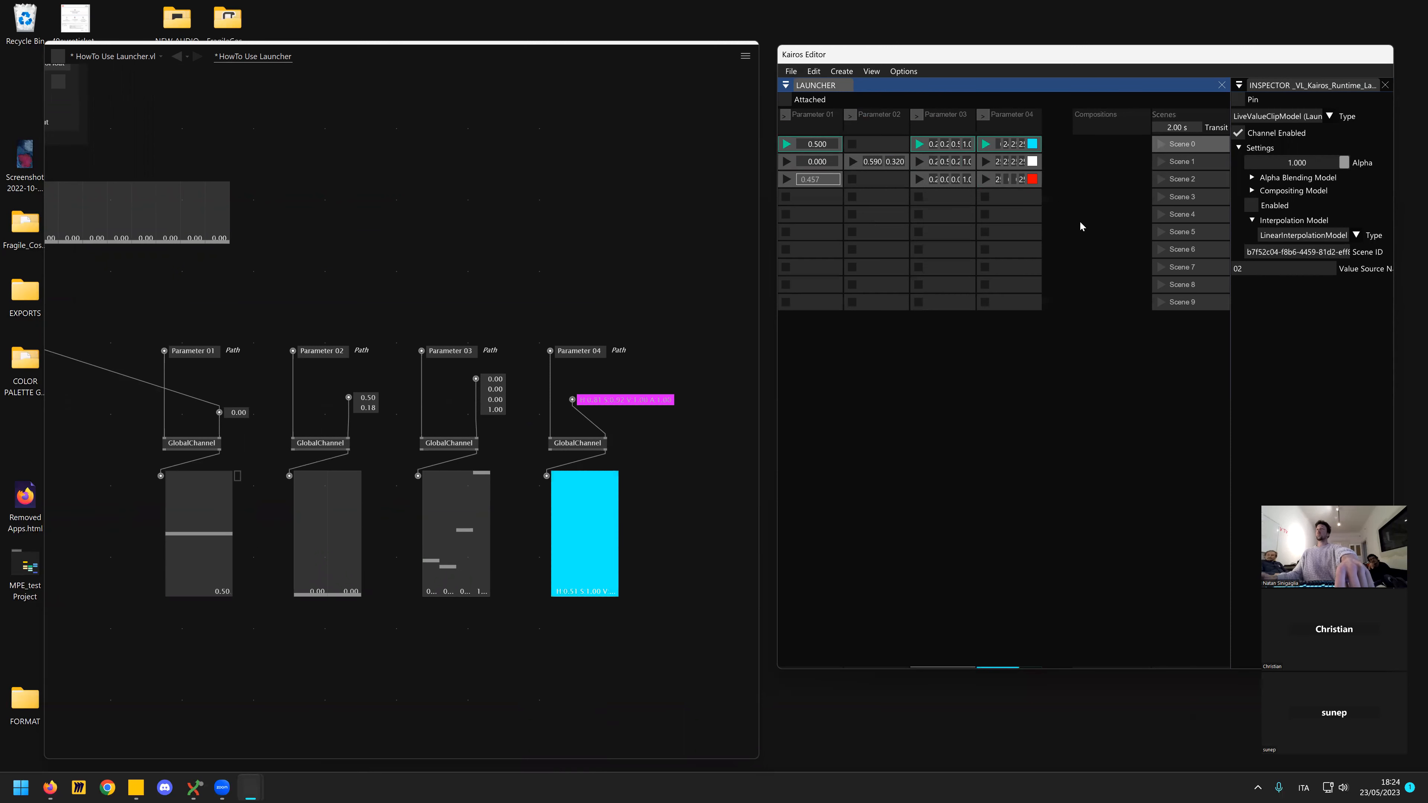
pyautogui.click(1161, 164)
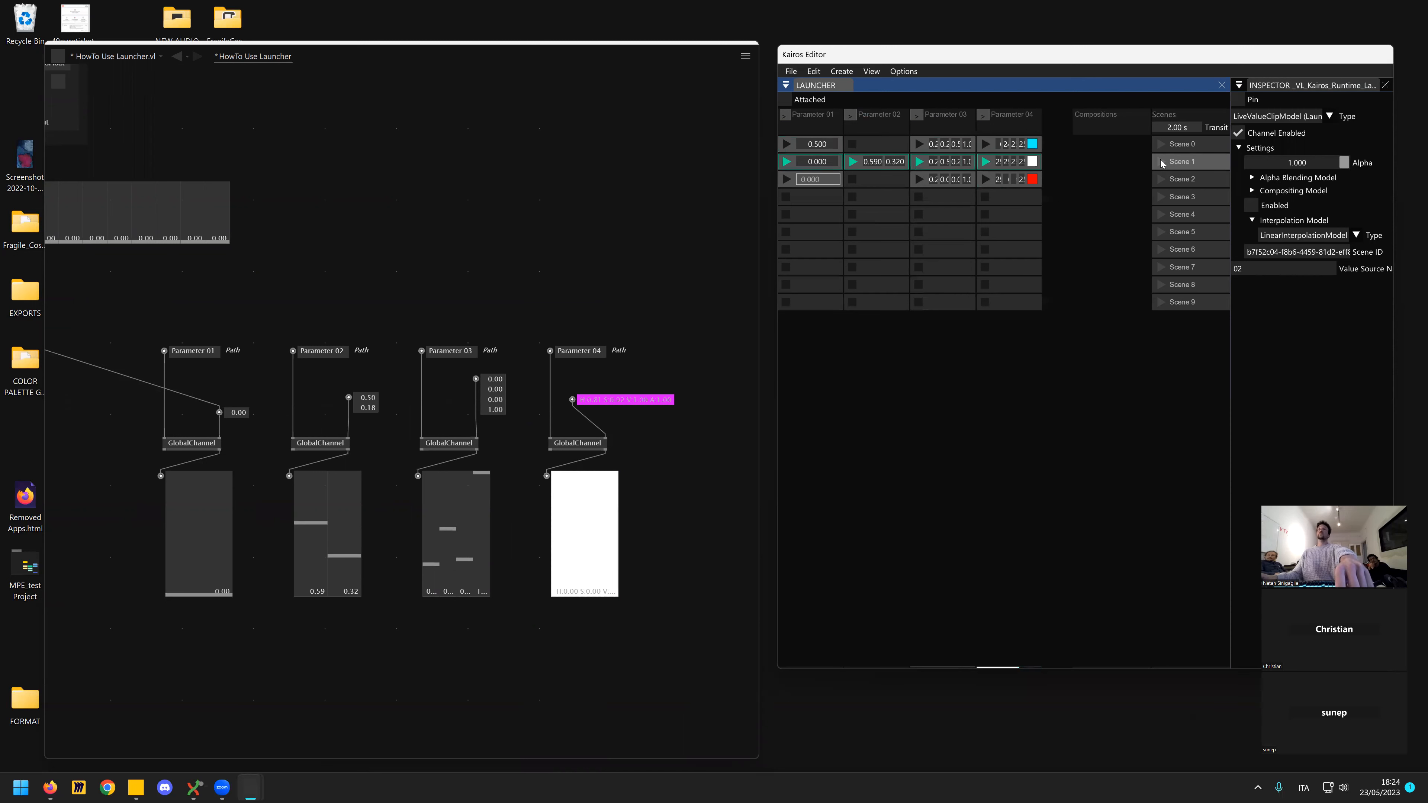
pyautogui.click(1159, 181)
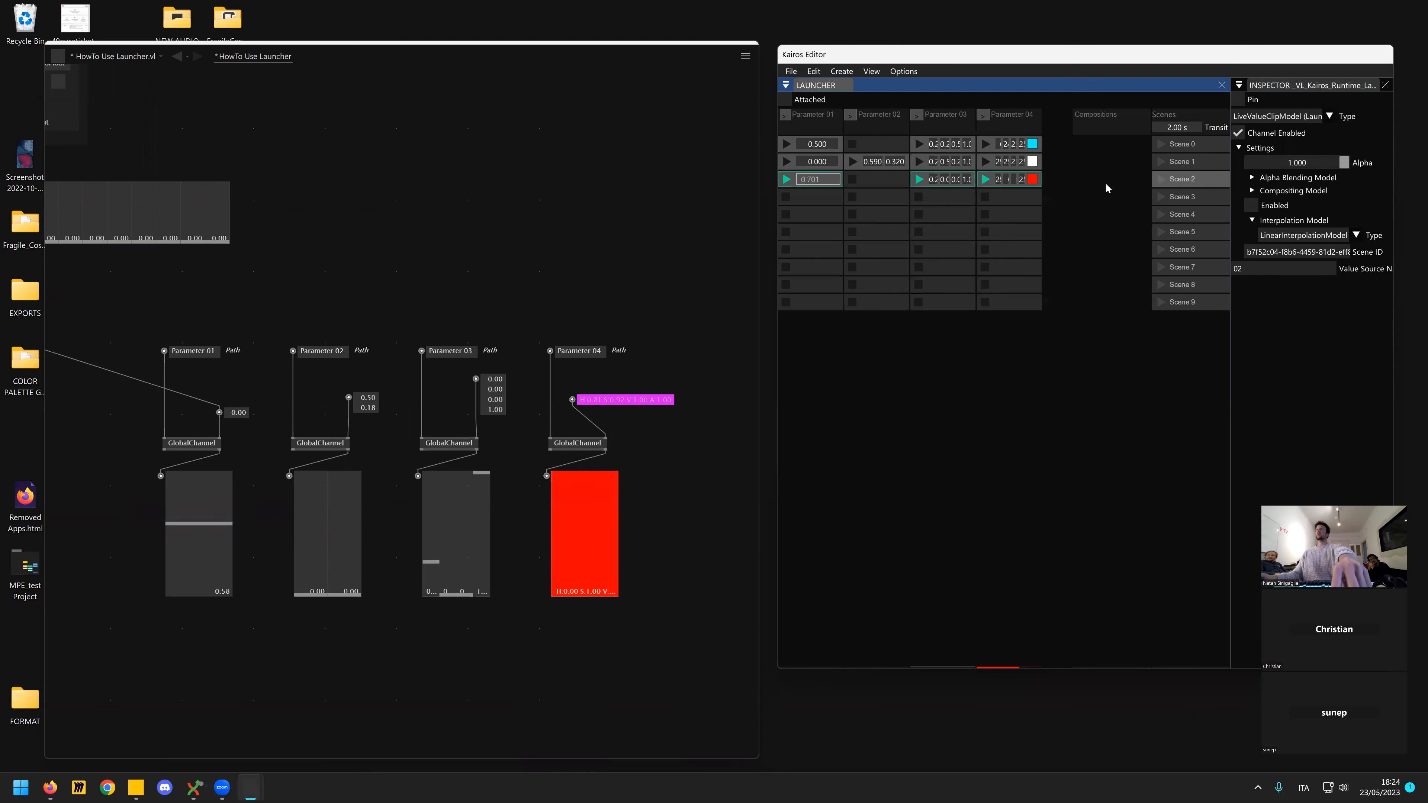
pyautogui.click(788, 161)
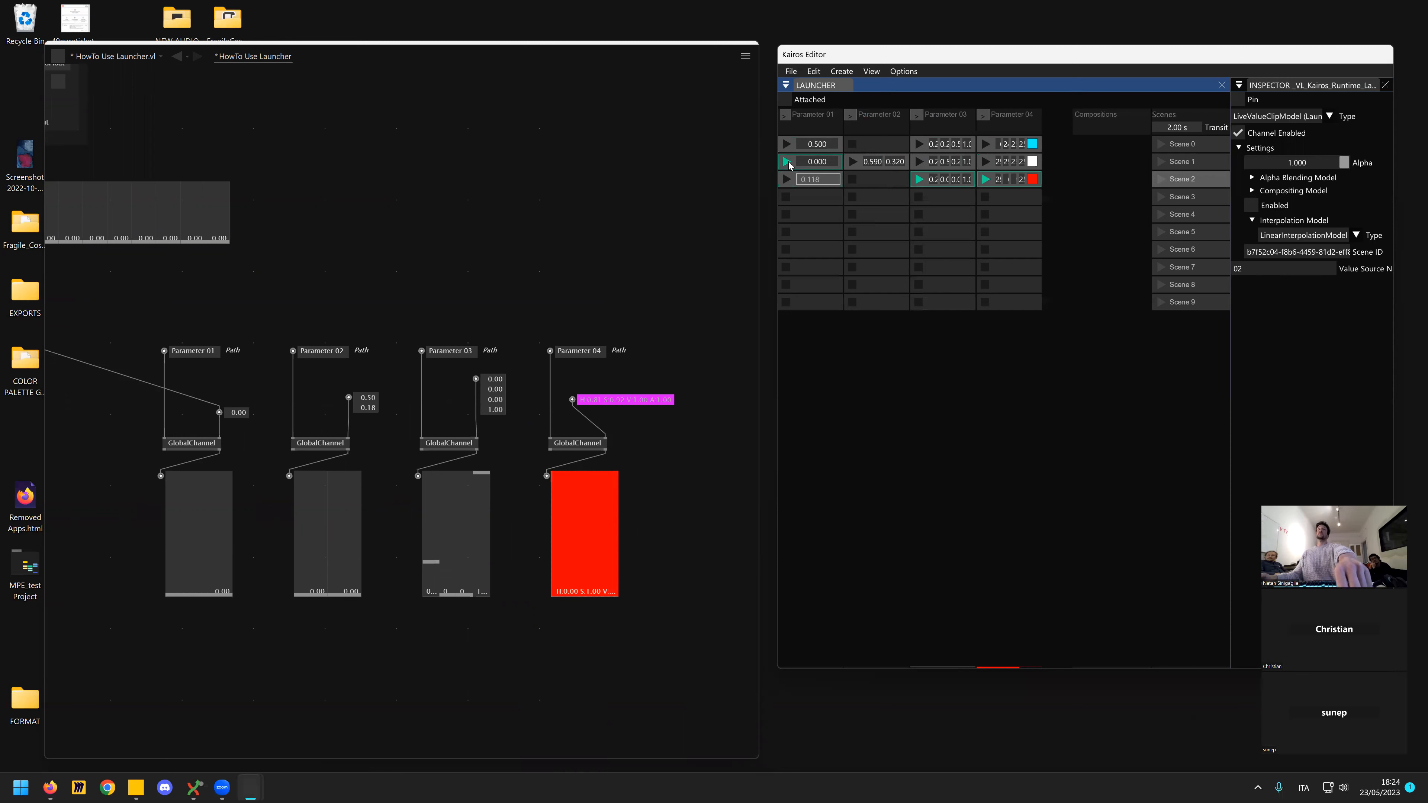
pyautogui.click(787, 179)
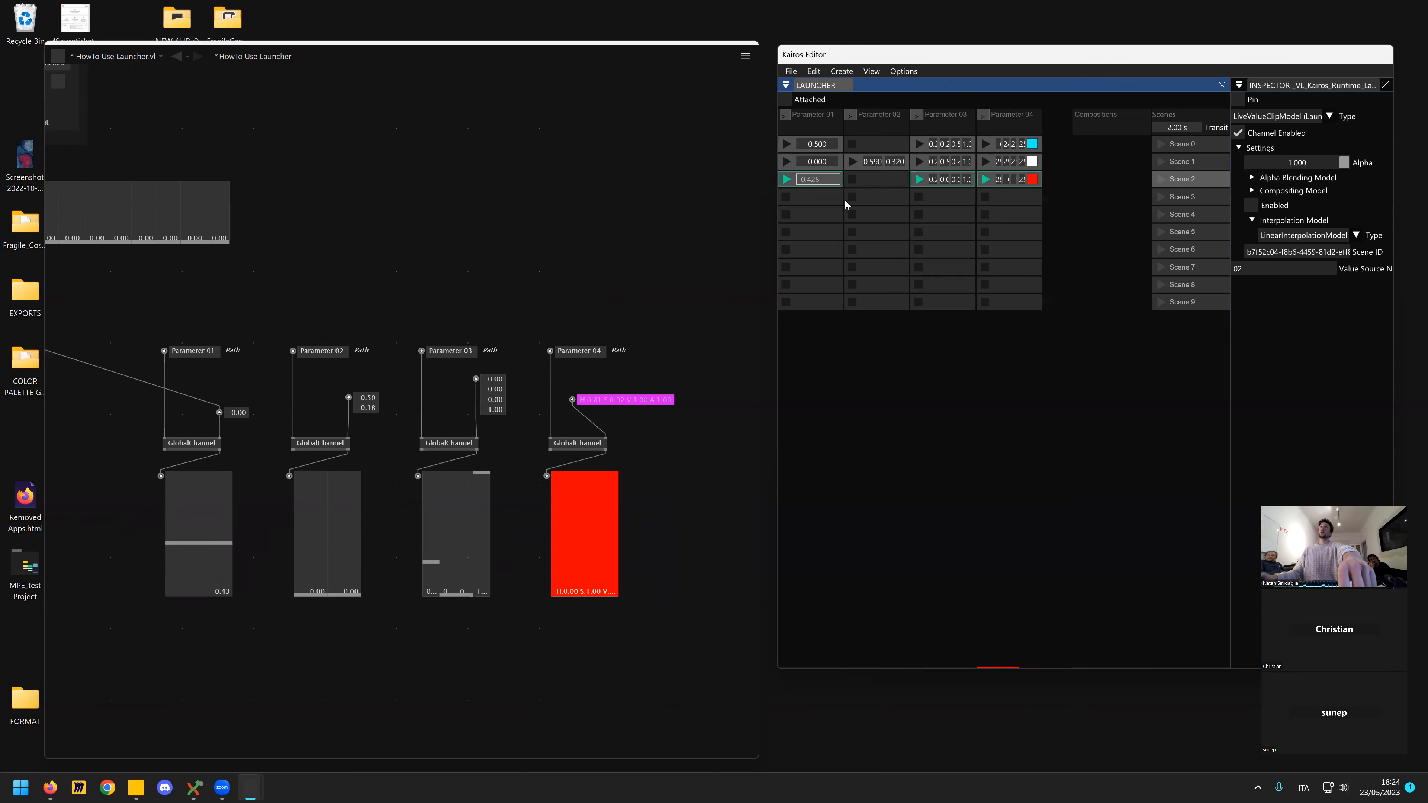
# - Create a layer clip on the Parameter 01 track in Scene 3 with LayerPin as its input source
pyautogui.click(811, 198)
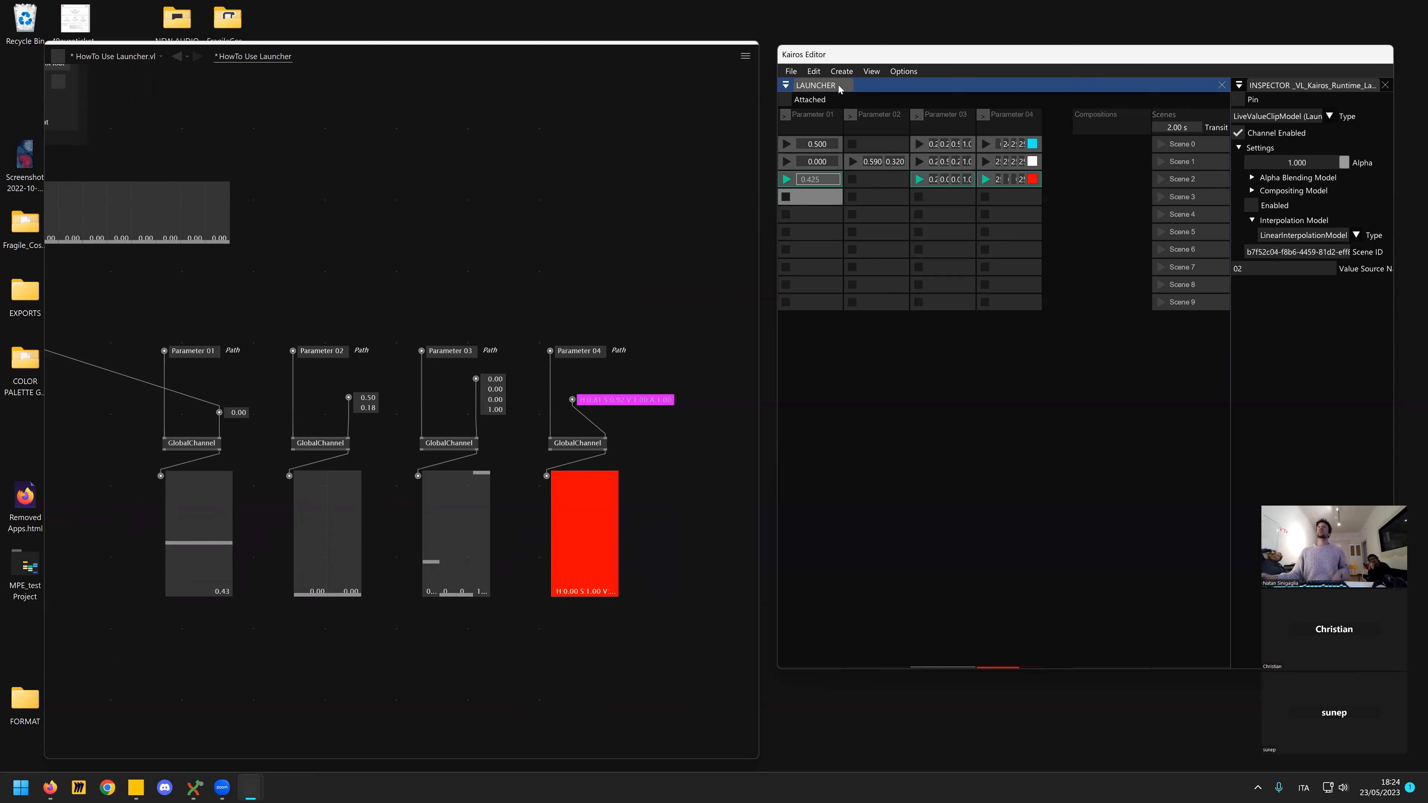
pyautogui.click(840, 72)
pyautogui.moveTo(860, 102)
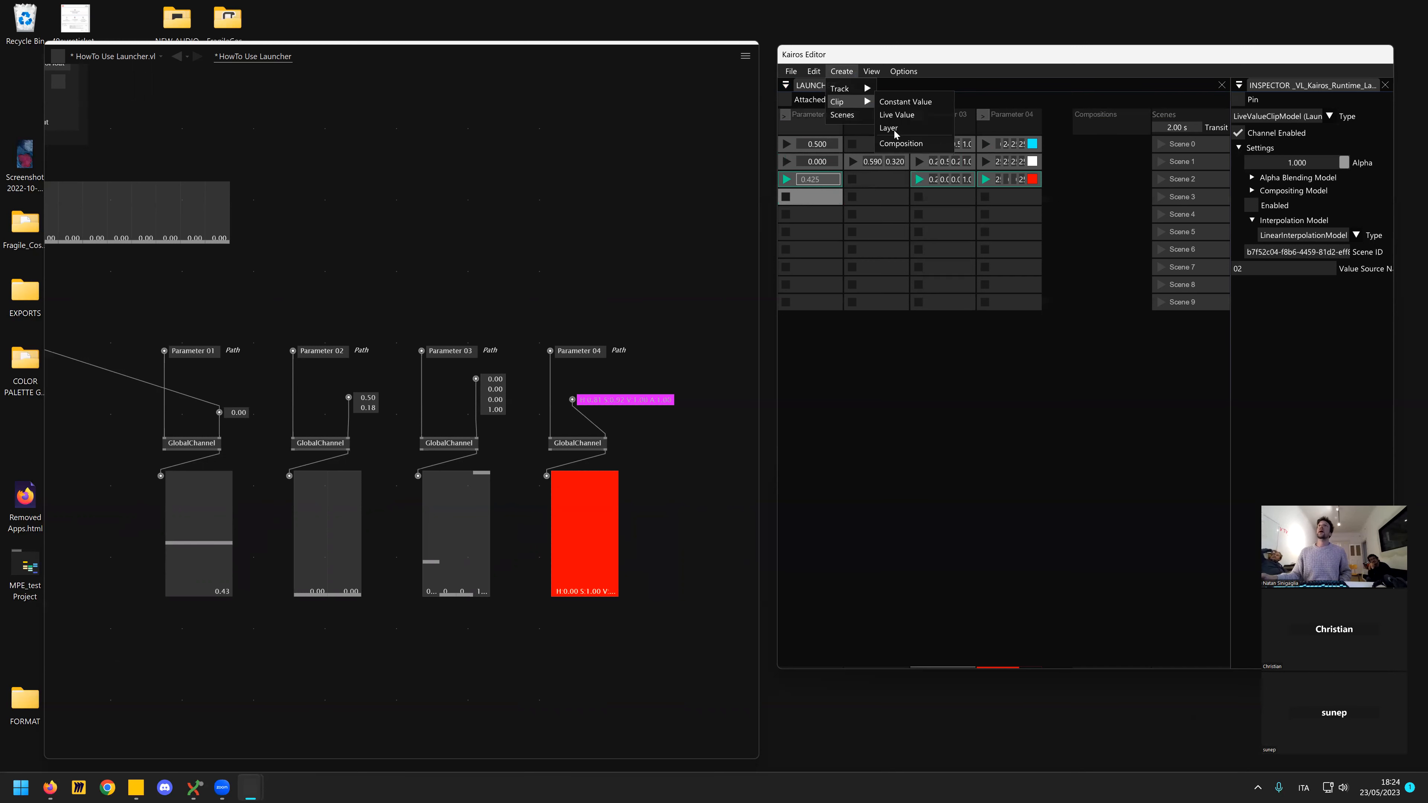
pyautogui.click(897, 141)
pyautogui.click(838, 94)
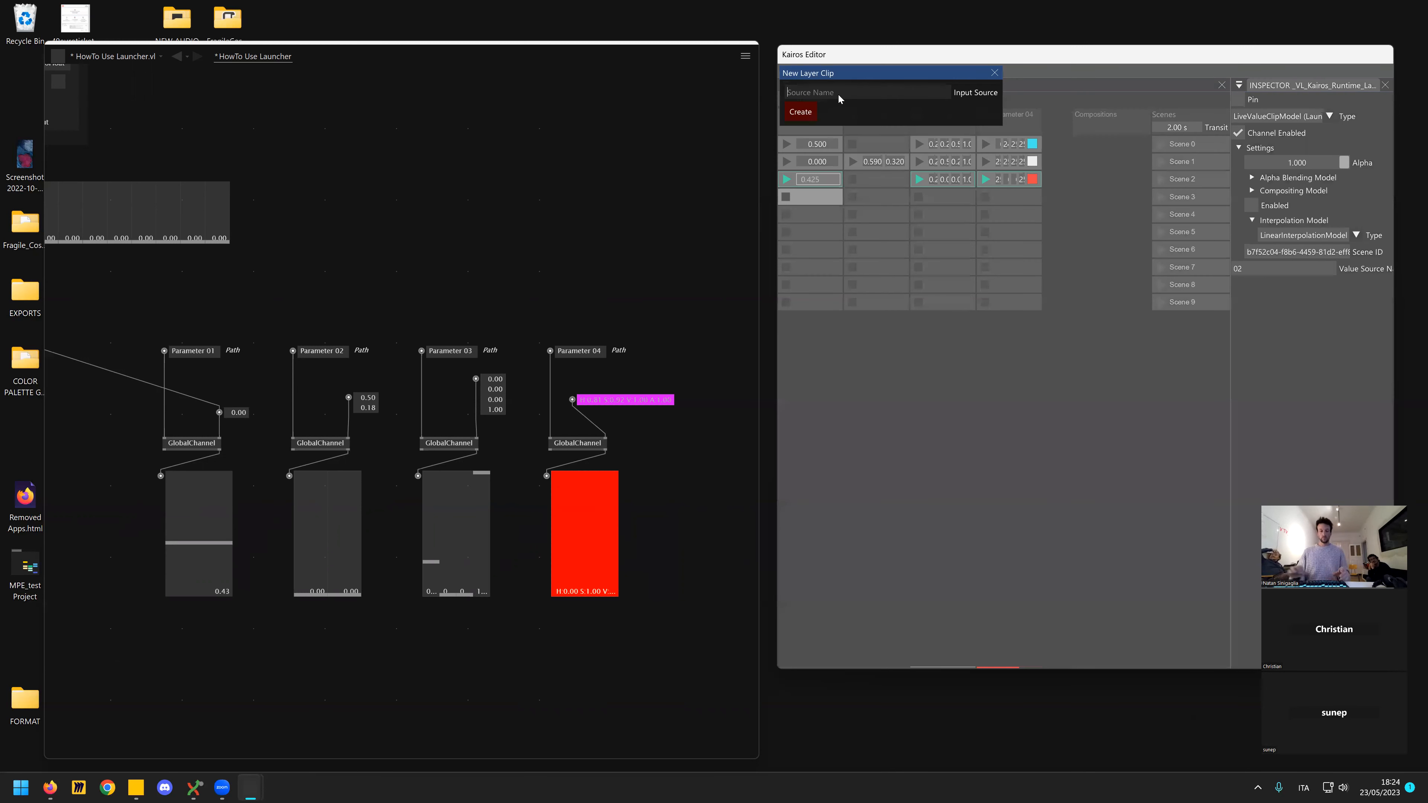
pyautogui.write('LayerPin')
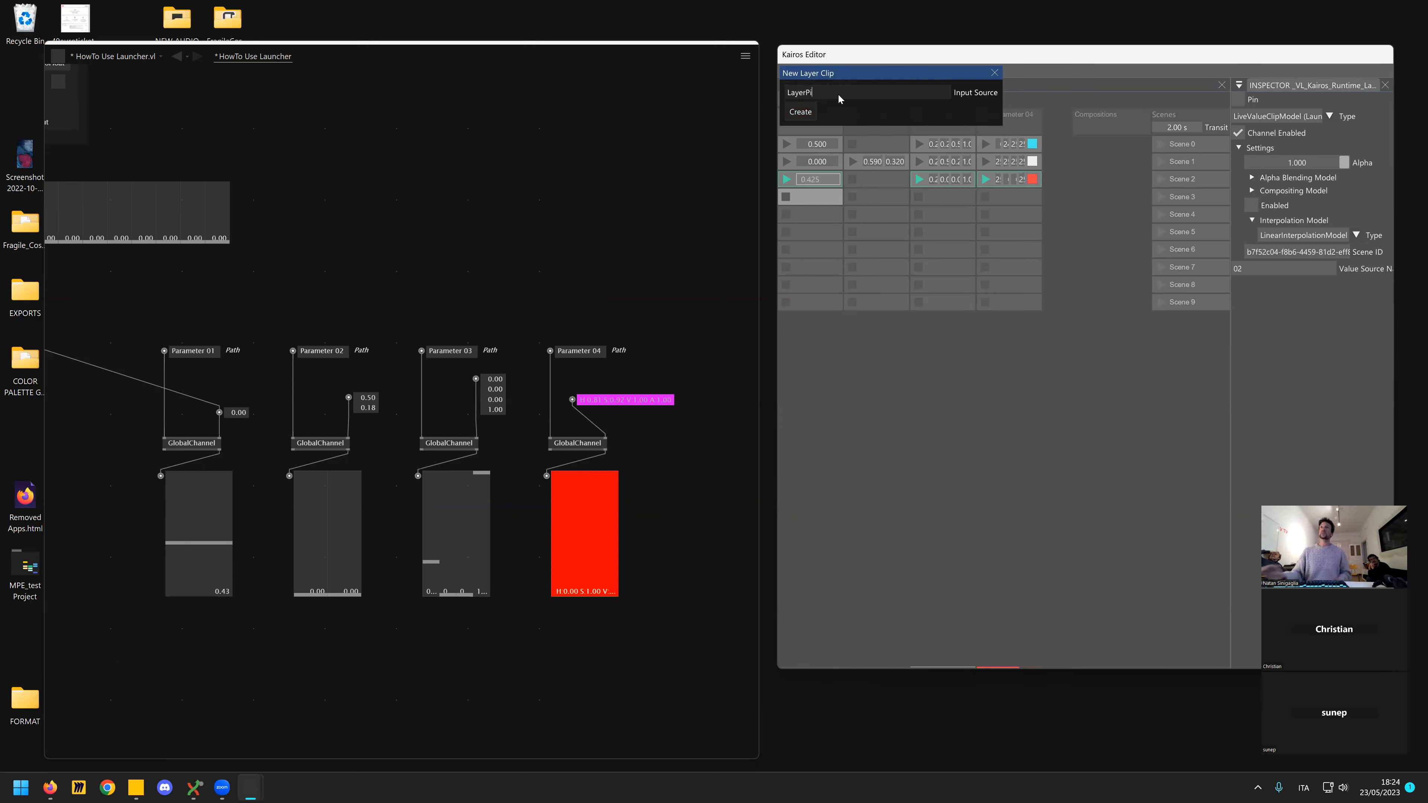
pyautogui.click(801, 112)
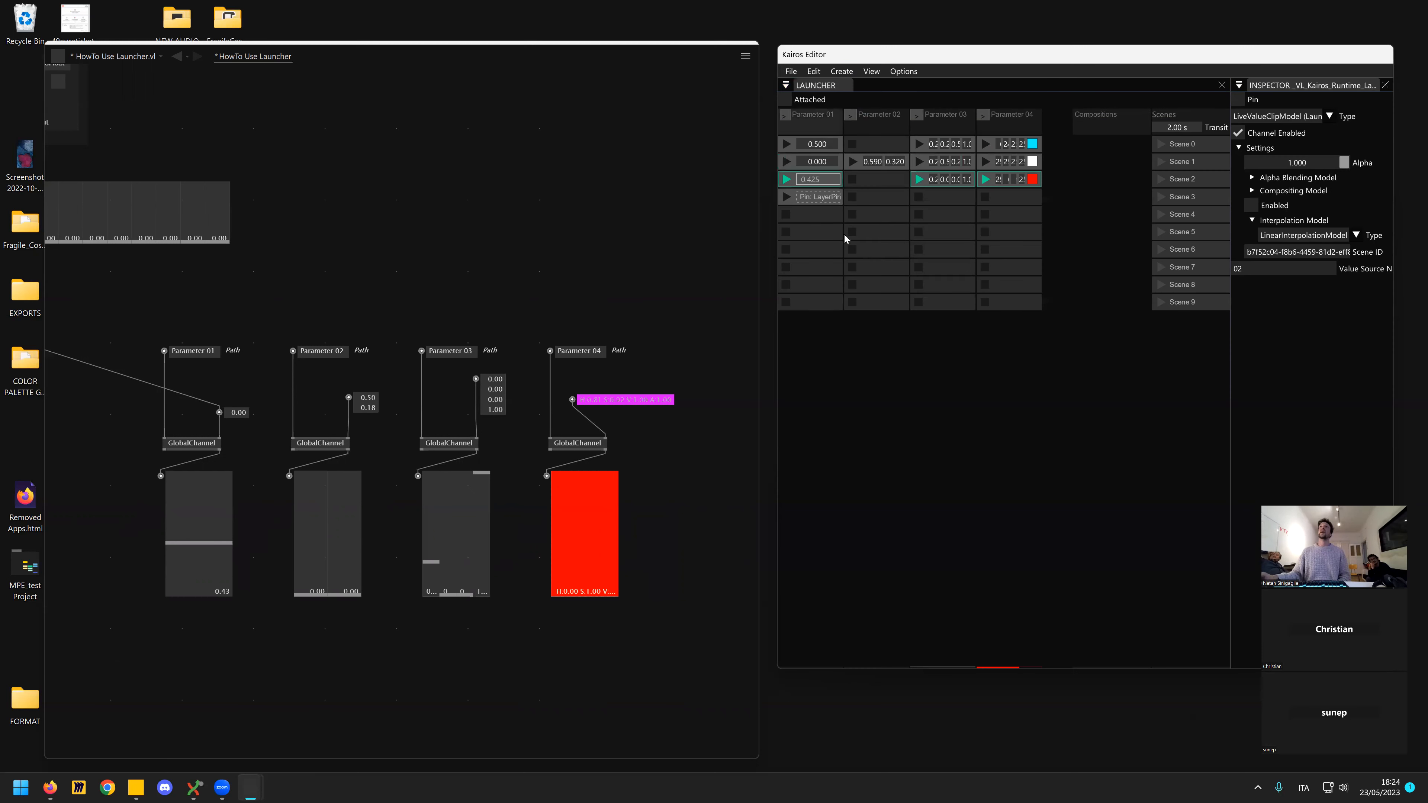
pyautogui.click(809, 202)
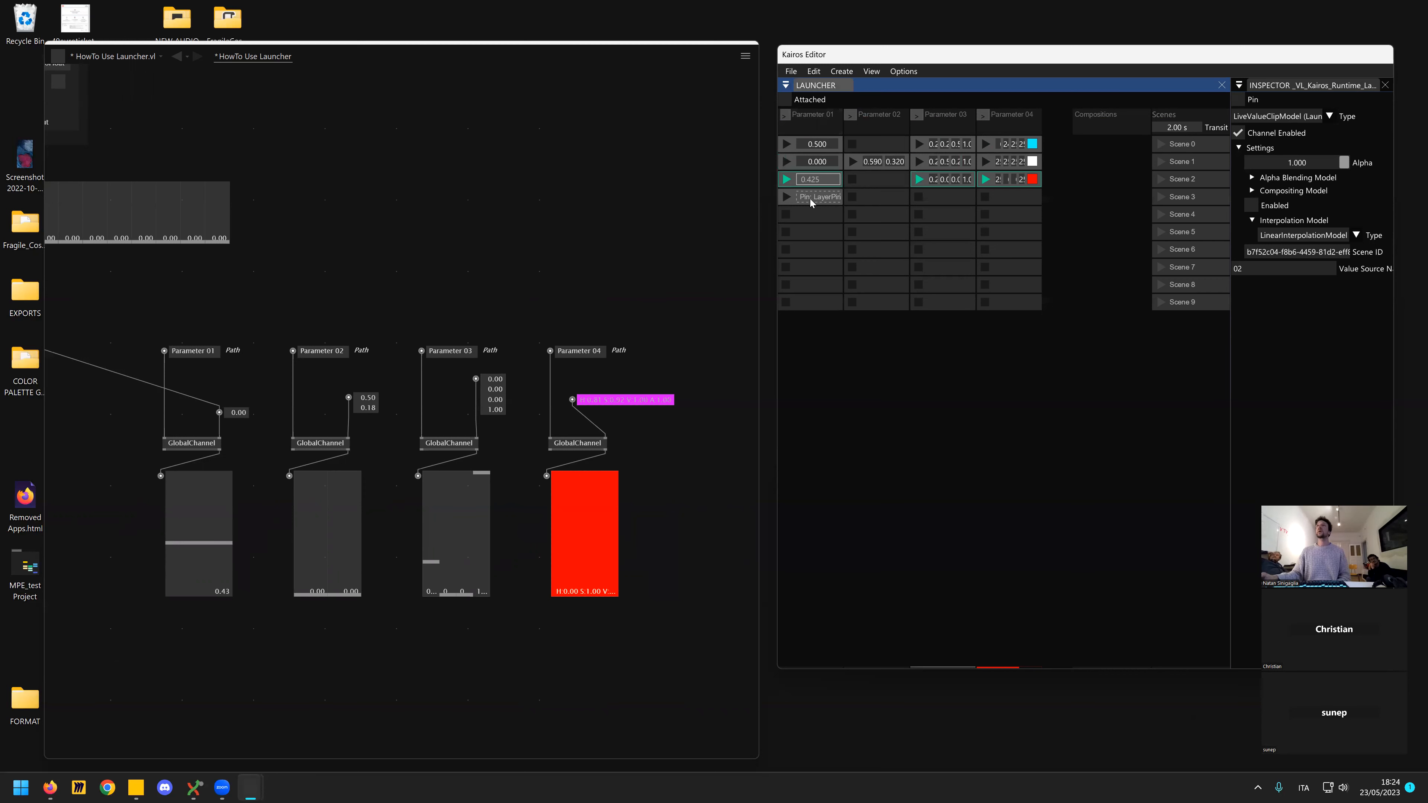
# - Delete the link between the LFO and the Launcher node's LayerPin, and move the LFO aside near KairosEditor
pyautogui.scroll(-5, 560, 312)
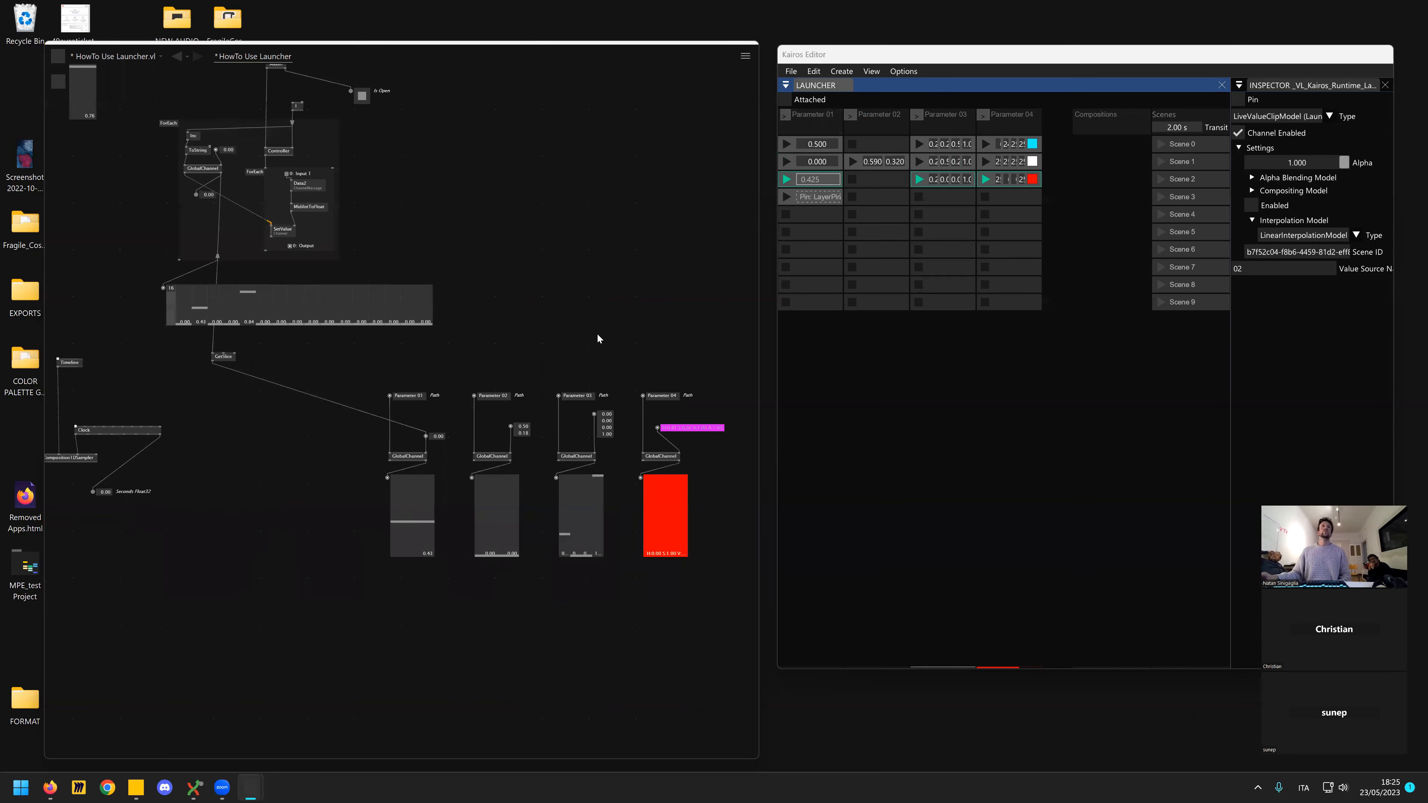
pyautogui.scroll(5, 354, 377)
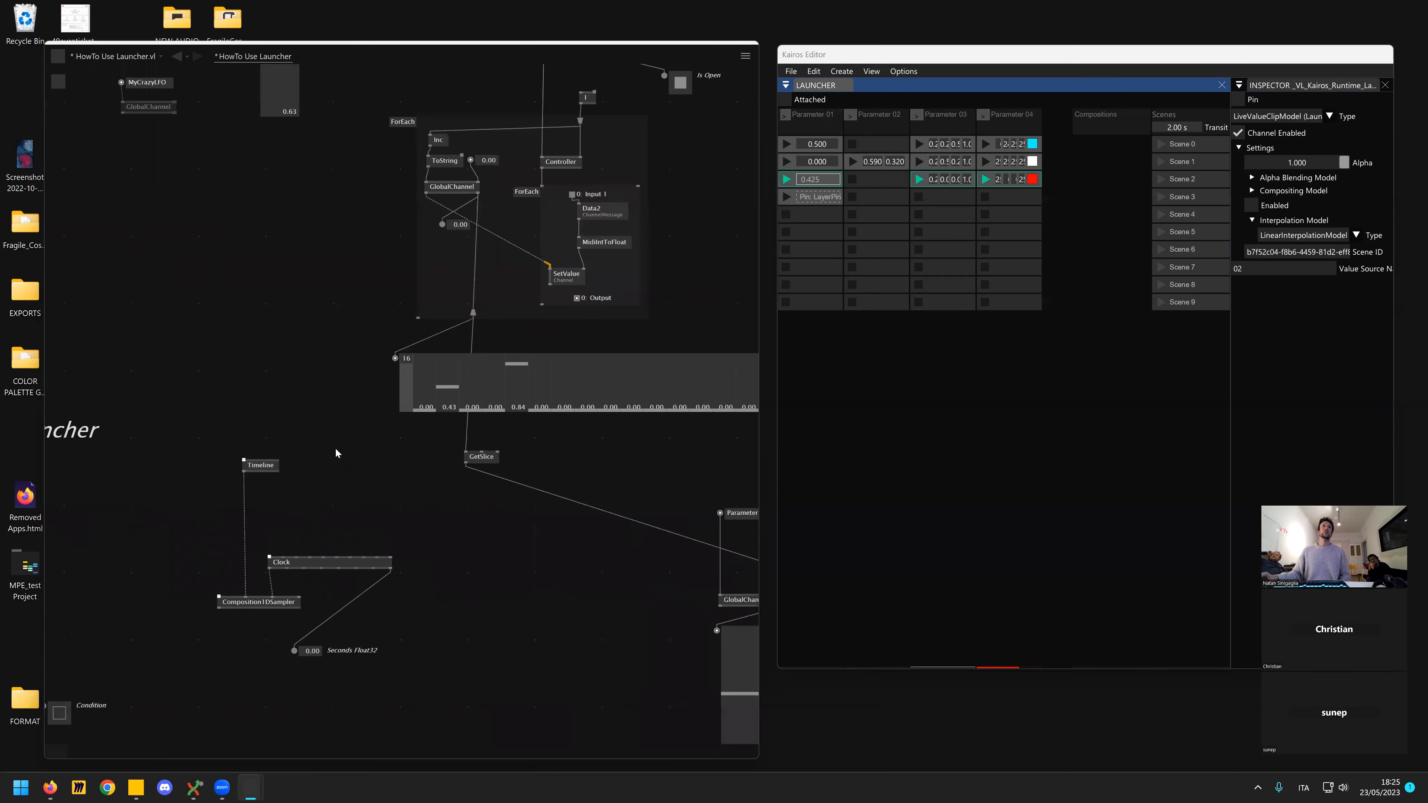
pyautogui.scroll(-3, 394, 435)
pyautogui.scroll(2, 444, 364)
pyautogui.scroll(3, 348, 571)
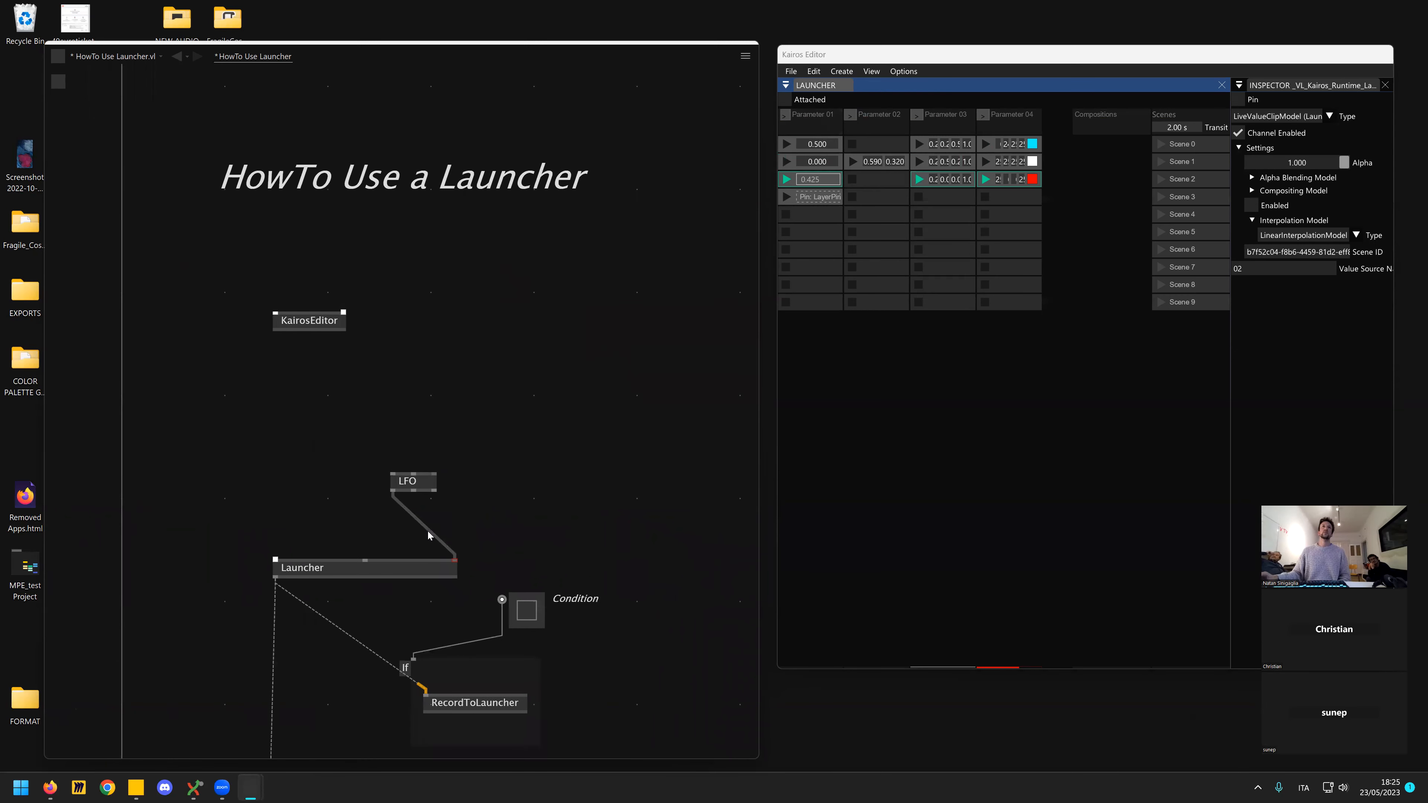
pyautogui.click(431, 529)
pyautogui.press('Delete')
pyautogui.moveTo(416, 482); pyautogui.dragTo(353, 427)
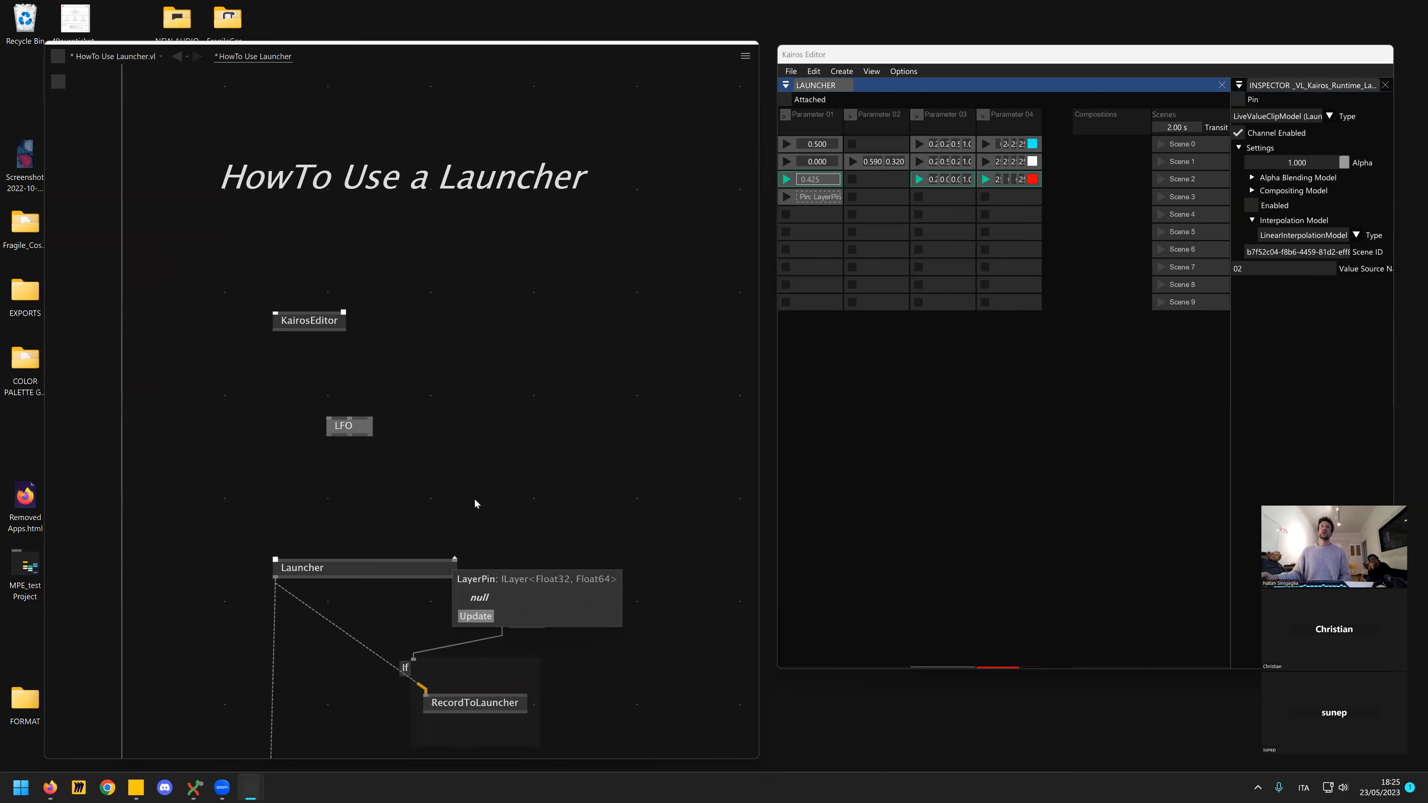
# - Add a stateful Layer region above the Launcher node, connect its output to LayerPin and make the region taller
pyautogui.doubleClick(492, 374)
pyautogui.write('layer')
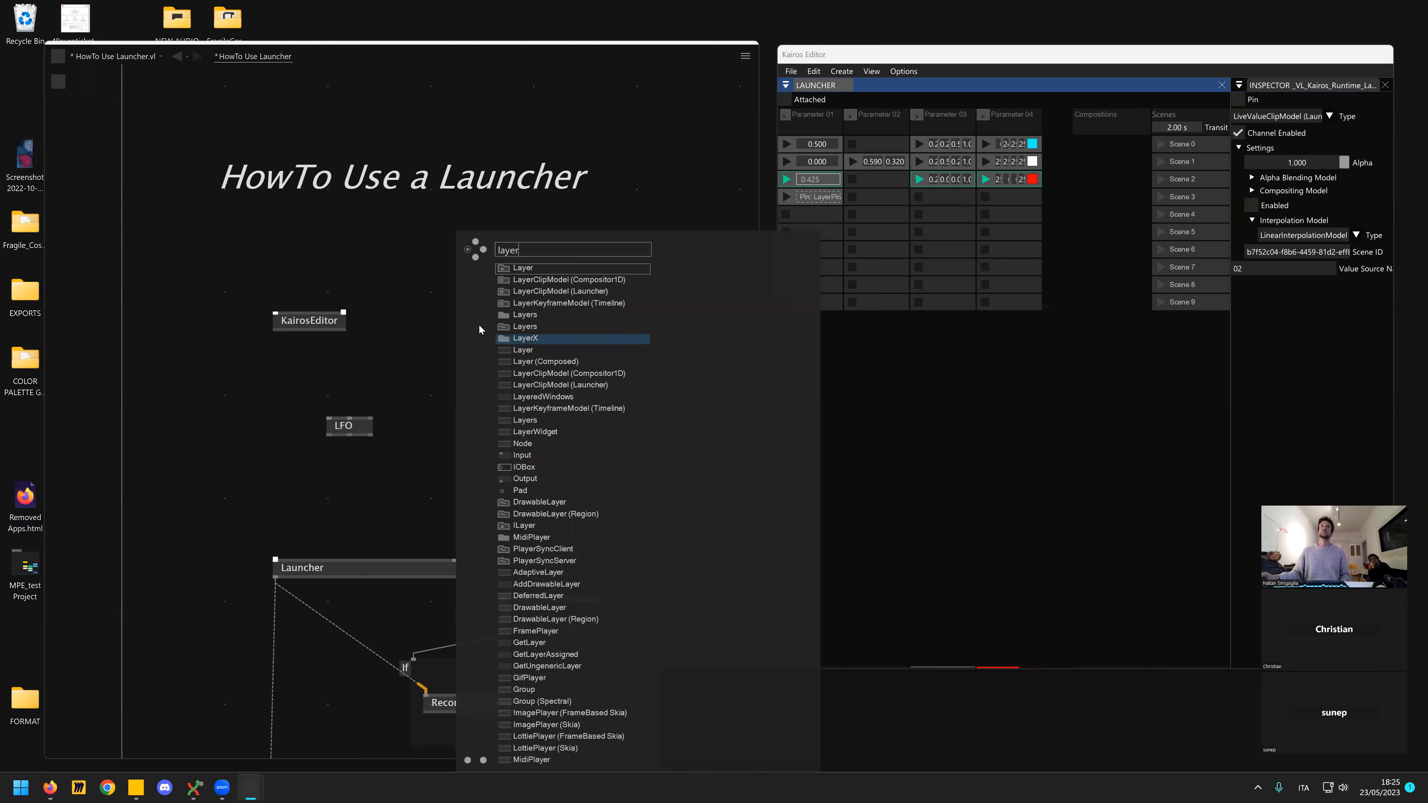
pyautogui.click(516, 350)
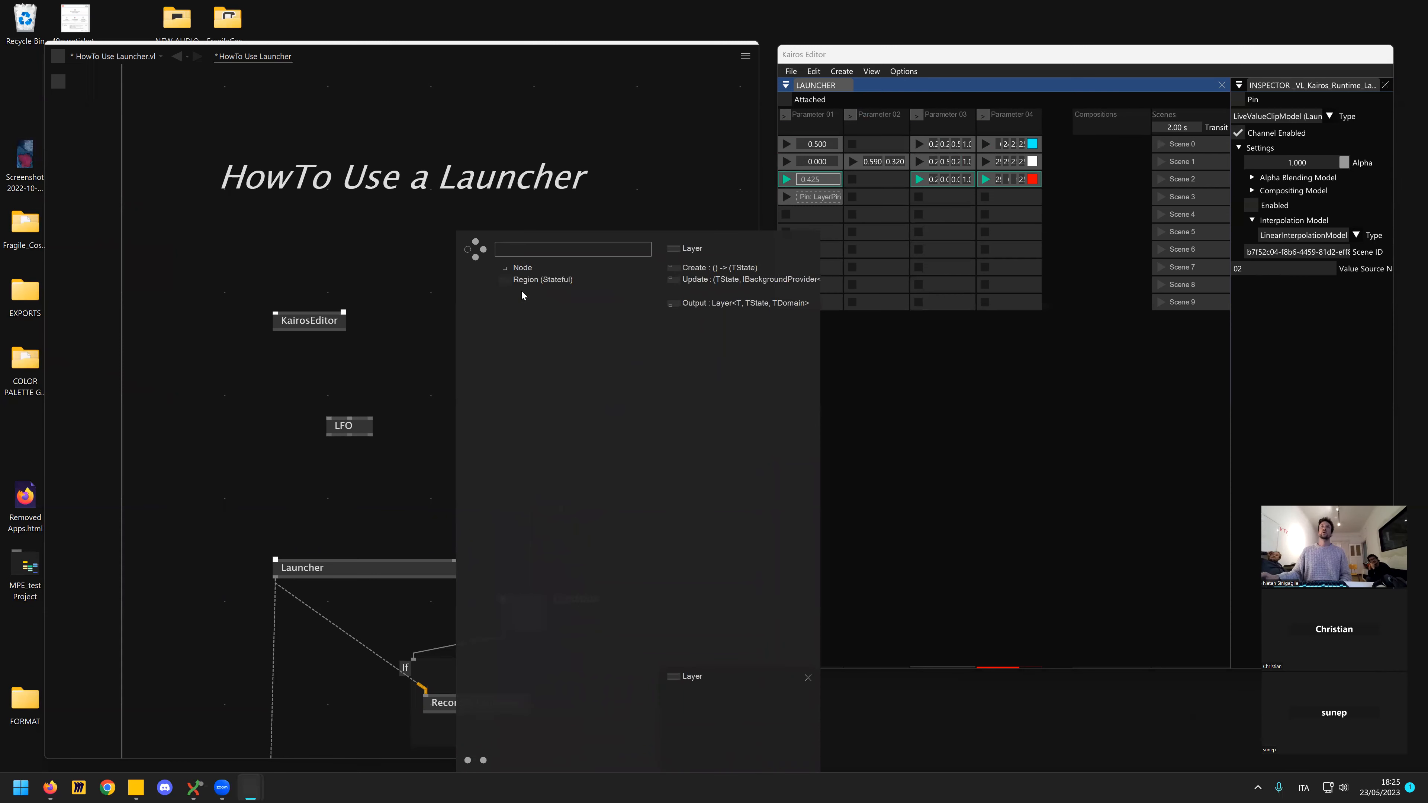
pyautogui.click(521, 291)
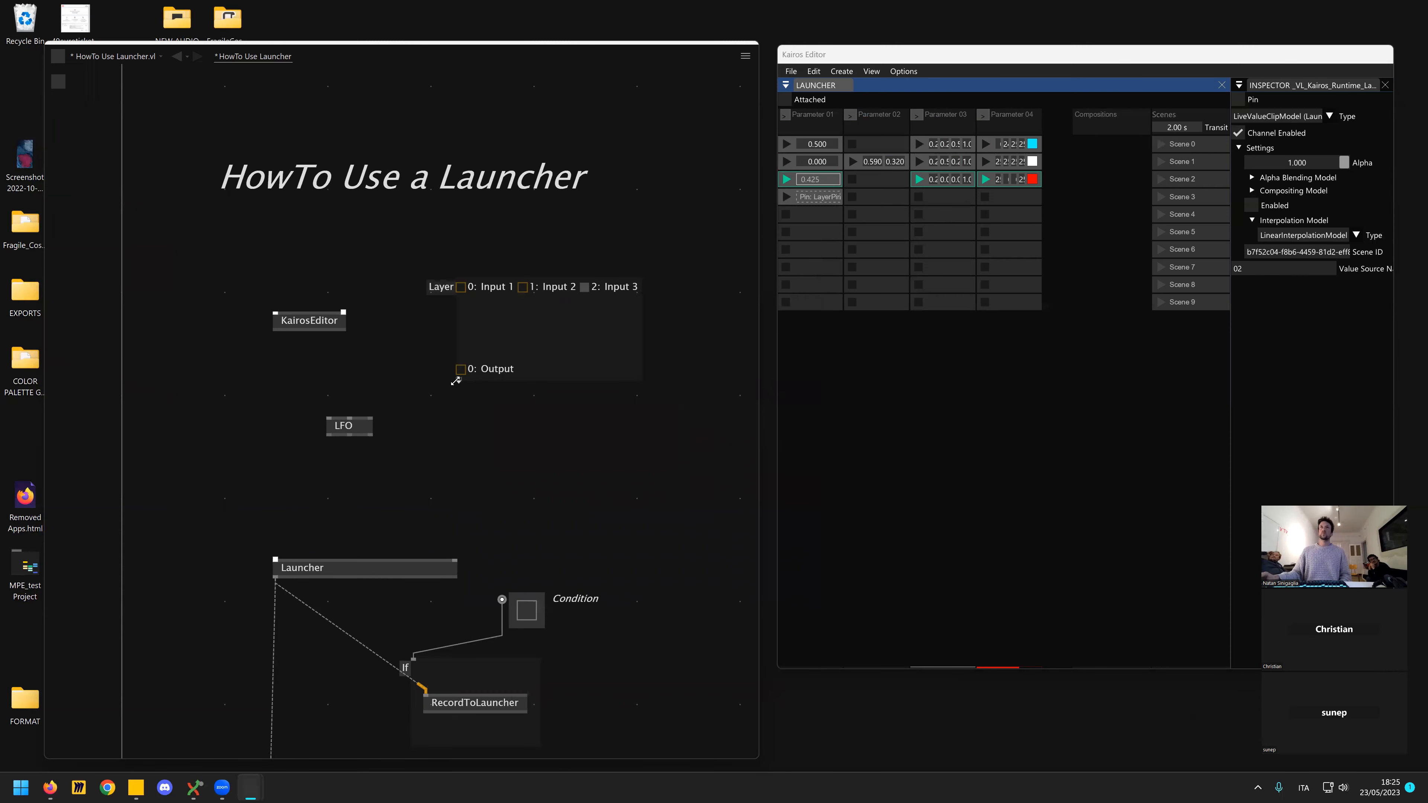
pyautogui.click(458, 381)
pyautogui.click(455, 561)
pyautogui.moveTo(498, 448); pyautogui.dragTo(500, 479)
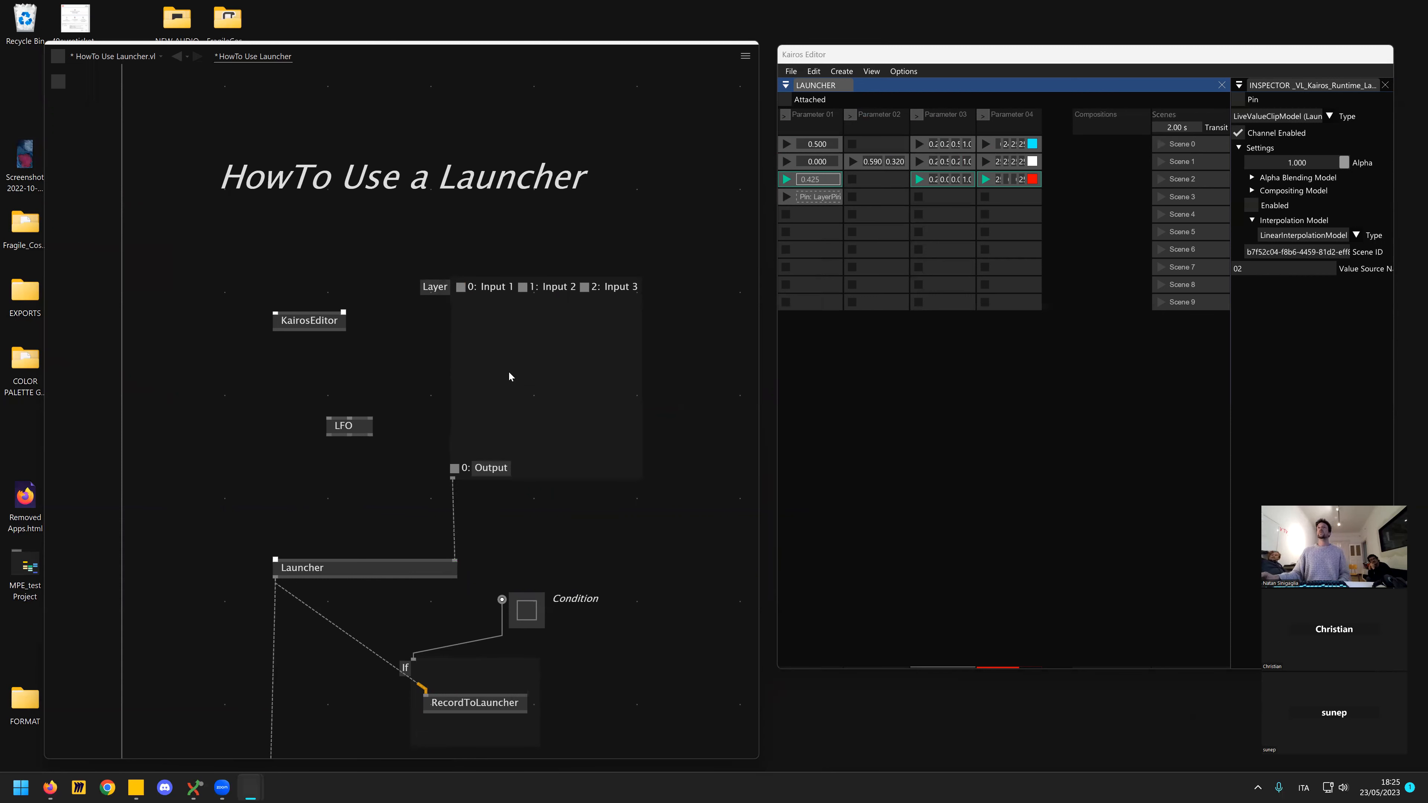
# - Add a ToFloat32 node inside the Layer region, fed by Input 2, and position it just below that input
pyautogui.click(521, 292)
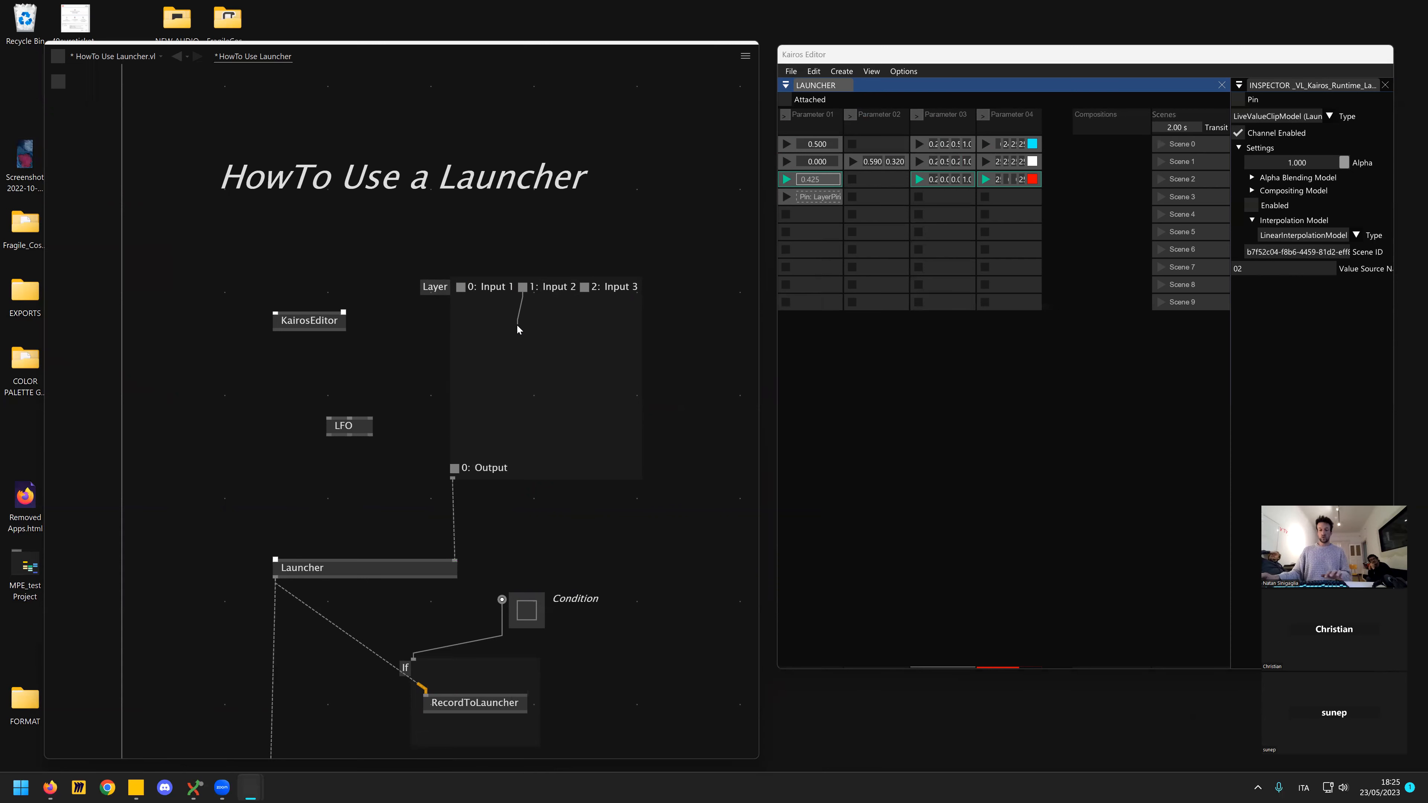
pyautogui.doubleClick(516, 324)
pyautogui.write('toflo')
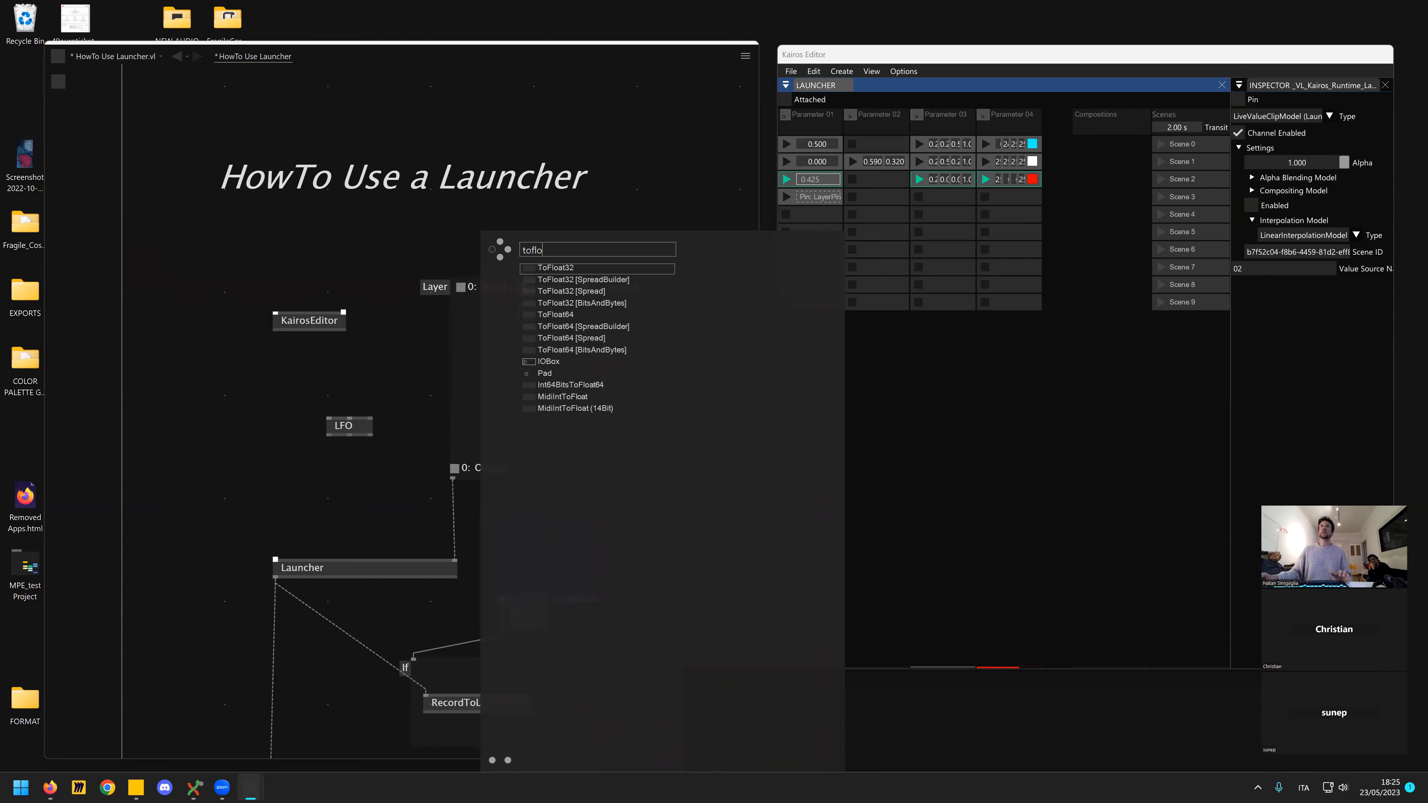
pyautogui.click(554, 291)
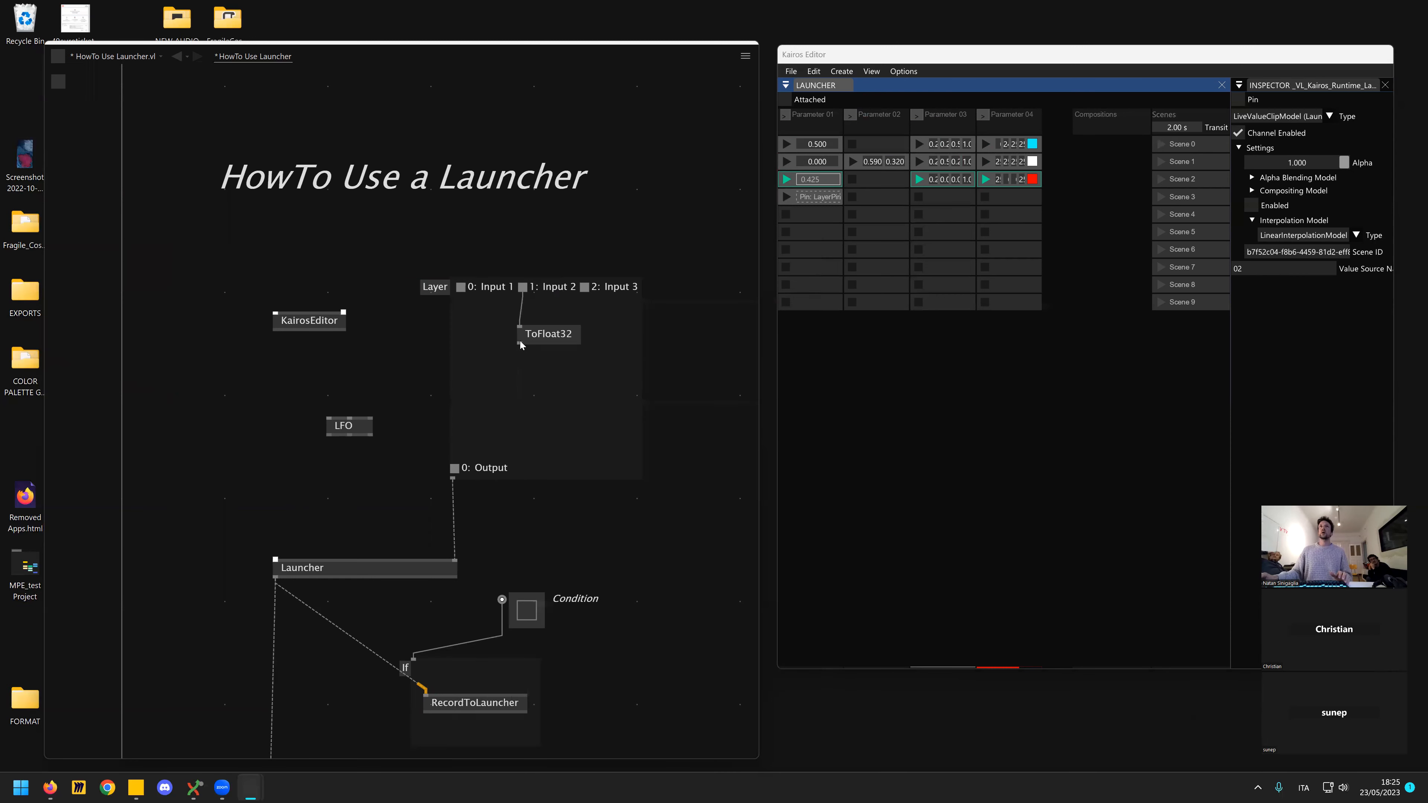
pyautogui.moveTo(520, 341); pyautogui.dragTo(509, 334)
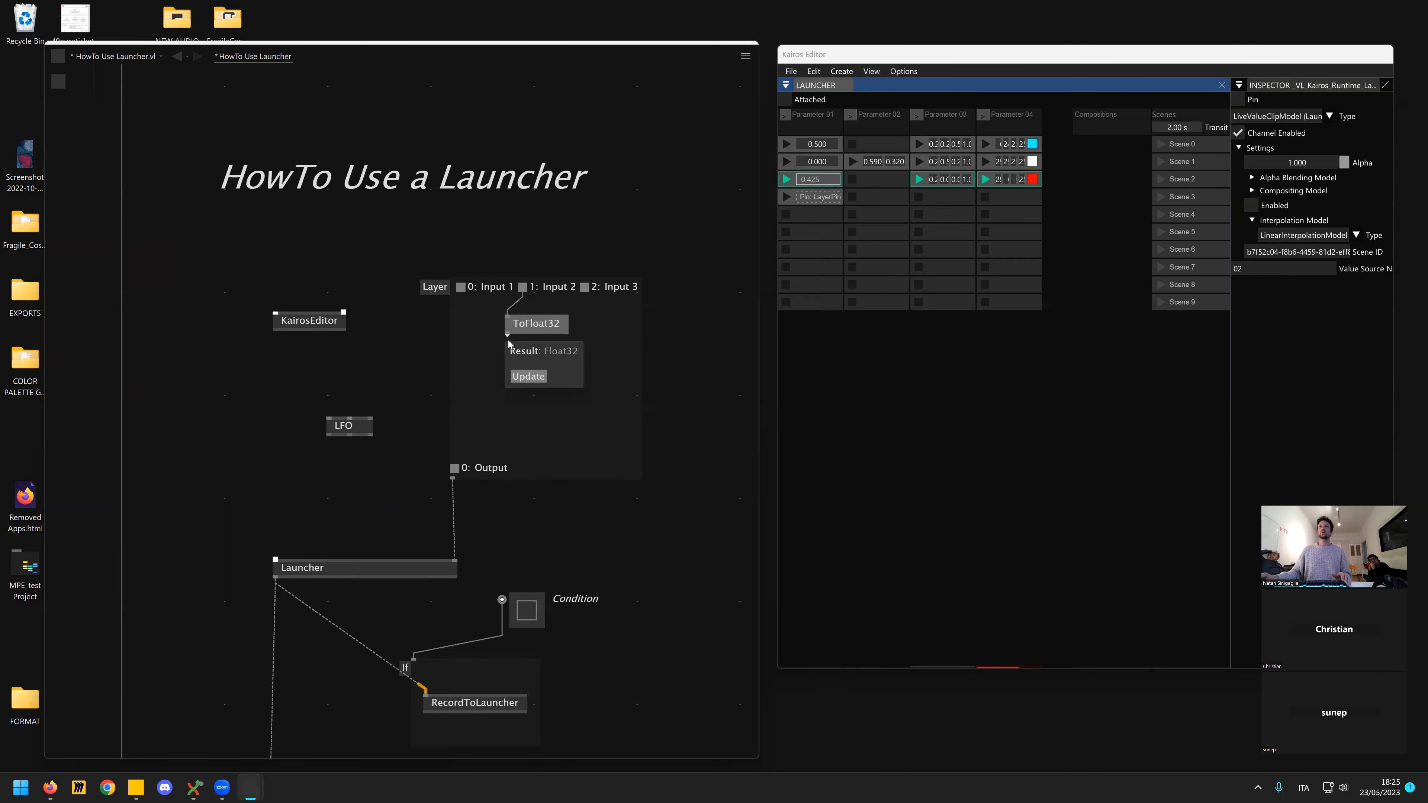
# - Add a multiply (*) node fed by ToFloat32 and open its second input value for editing
pyautogui.doubleClick(510, 354)
pyautogui.write('*')
pyautogui.press('Return')
pyautogui.click(512, 357)
pyautogui.click(508, 333)
pyautogui.moveTo(531, 360); pyautogui.dragTo(529, 351)
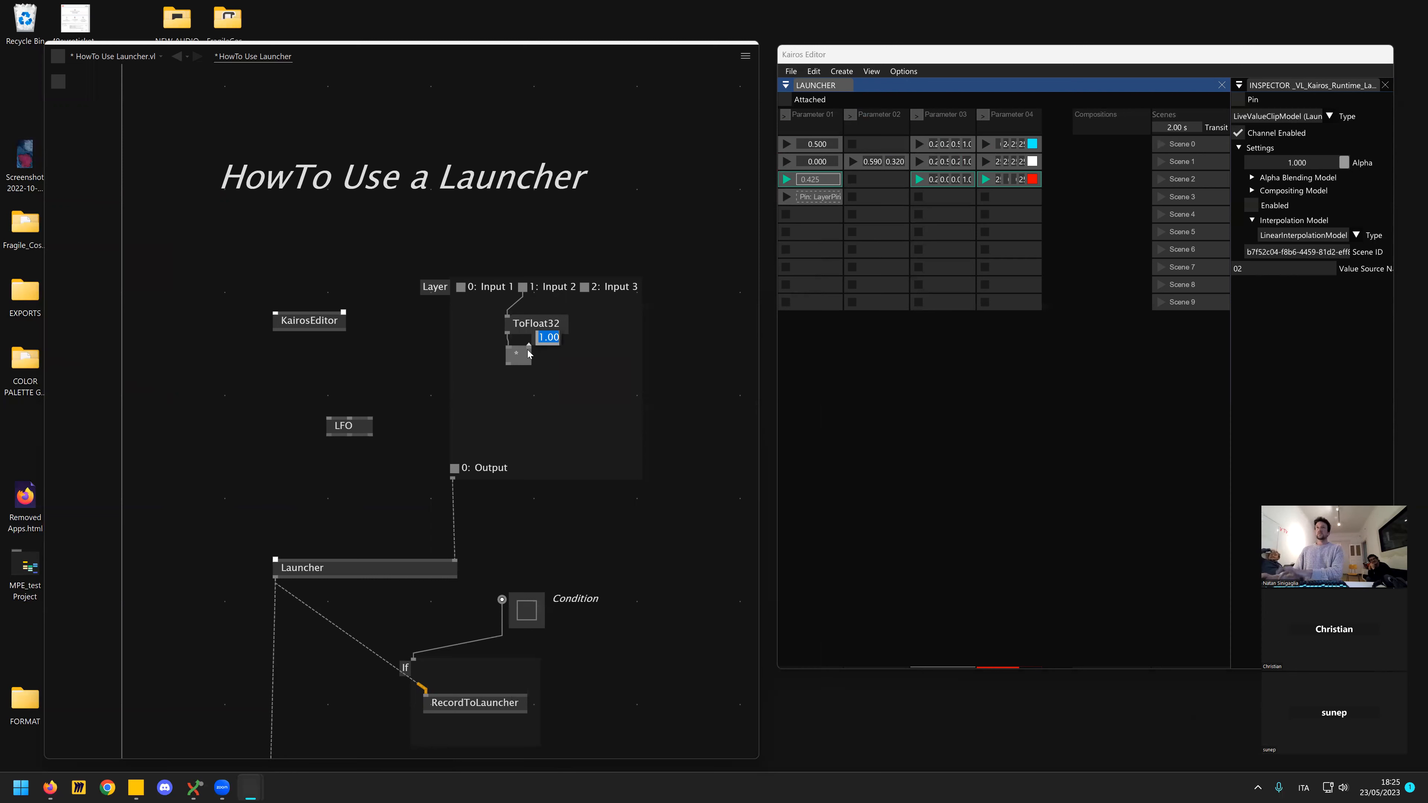
# - Set the multiply node's second input to 0.50 and add a Float32 Simplex node just below it, fed by its output
pyautogui.doubleClick(503, 403)
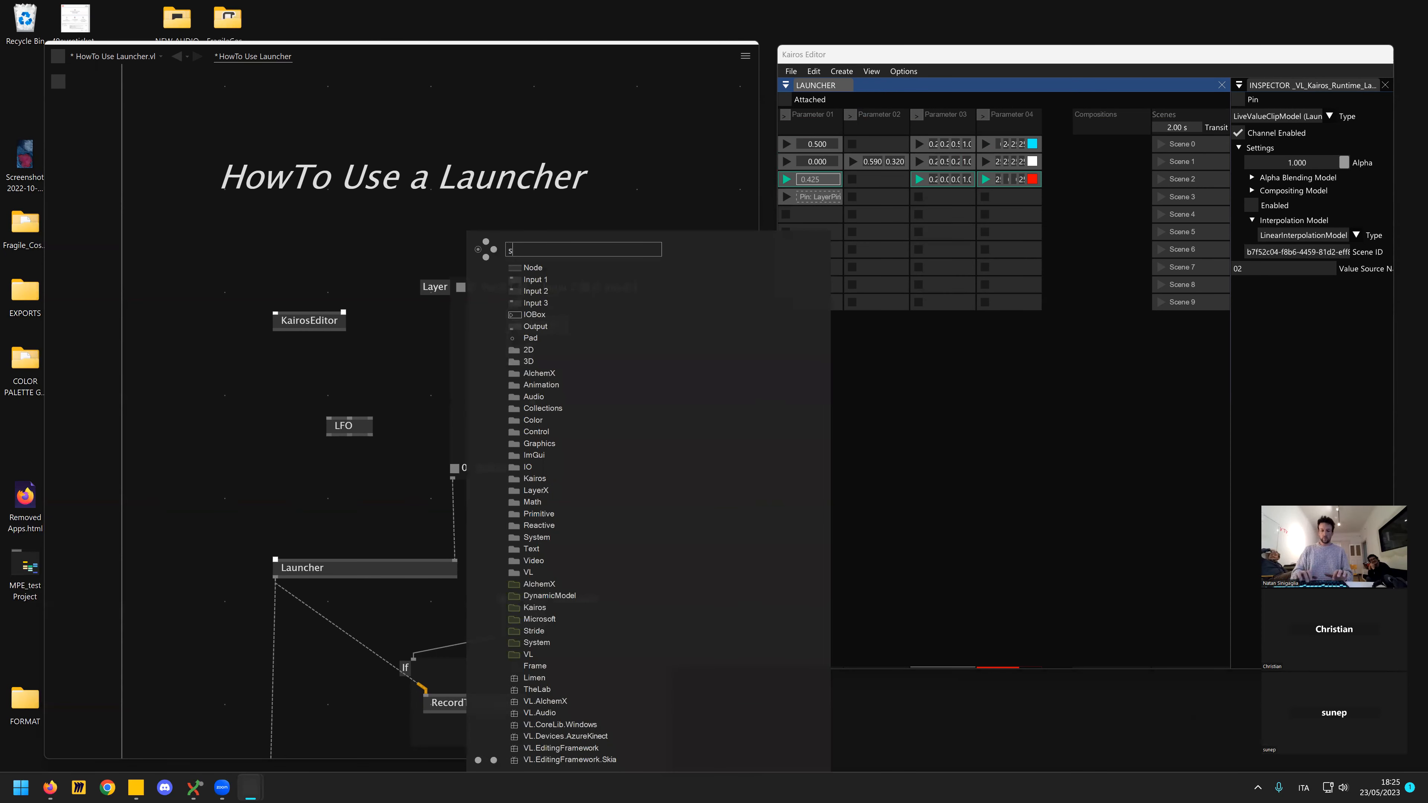
pyautogui.write('simple')
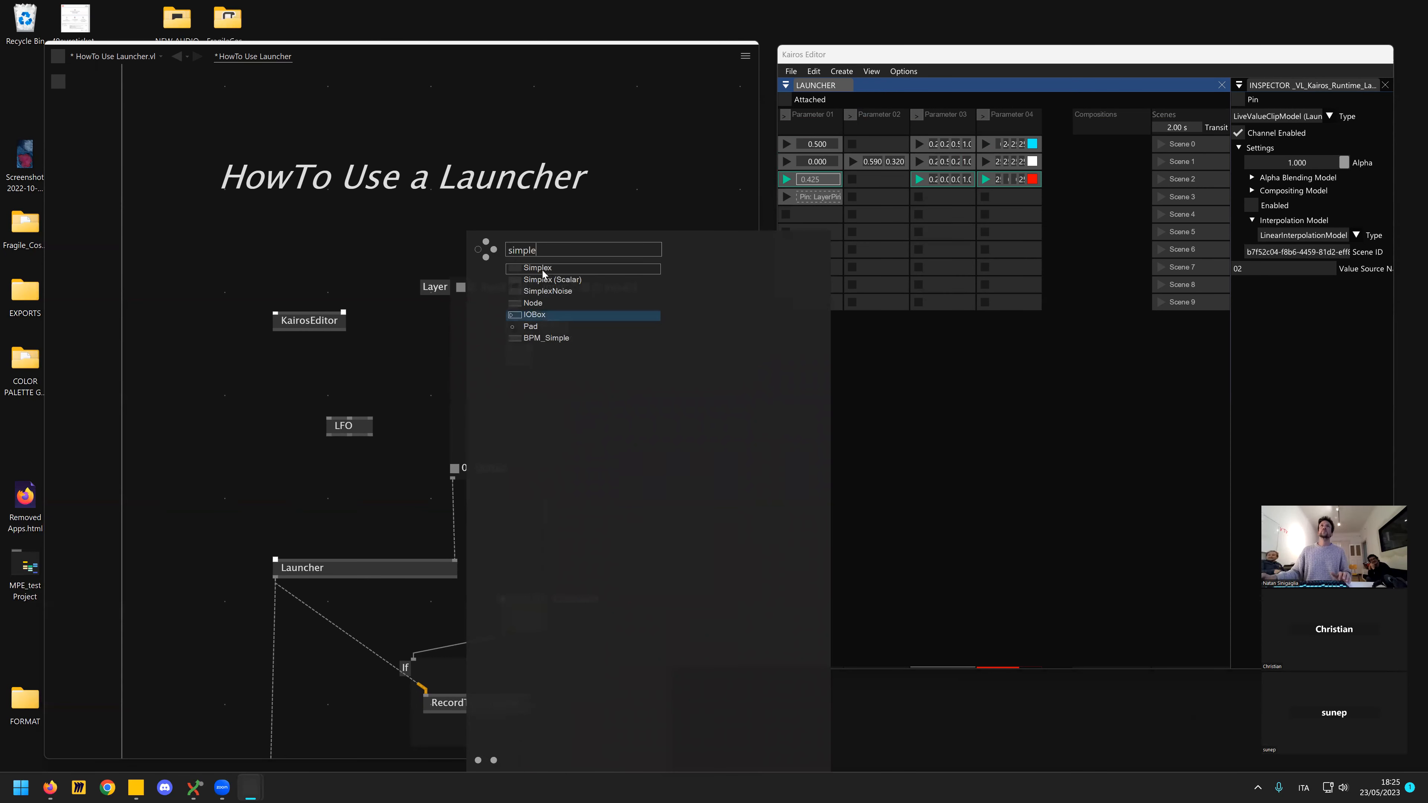
pyautogui.press('Return')
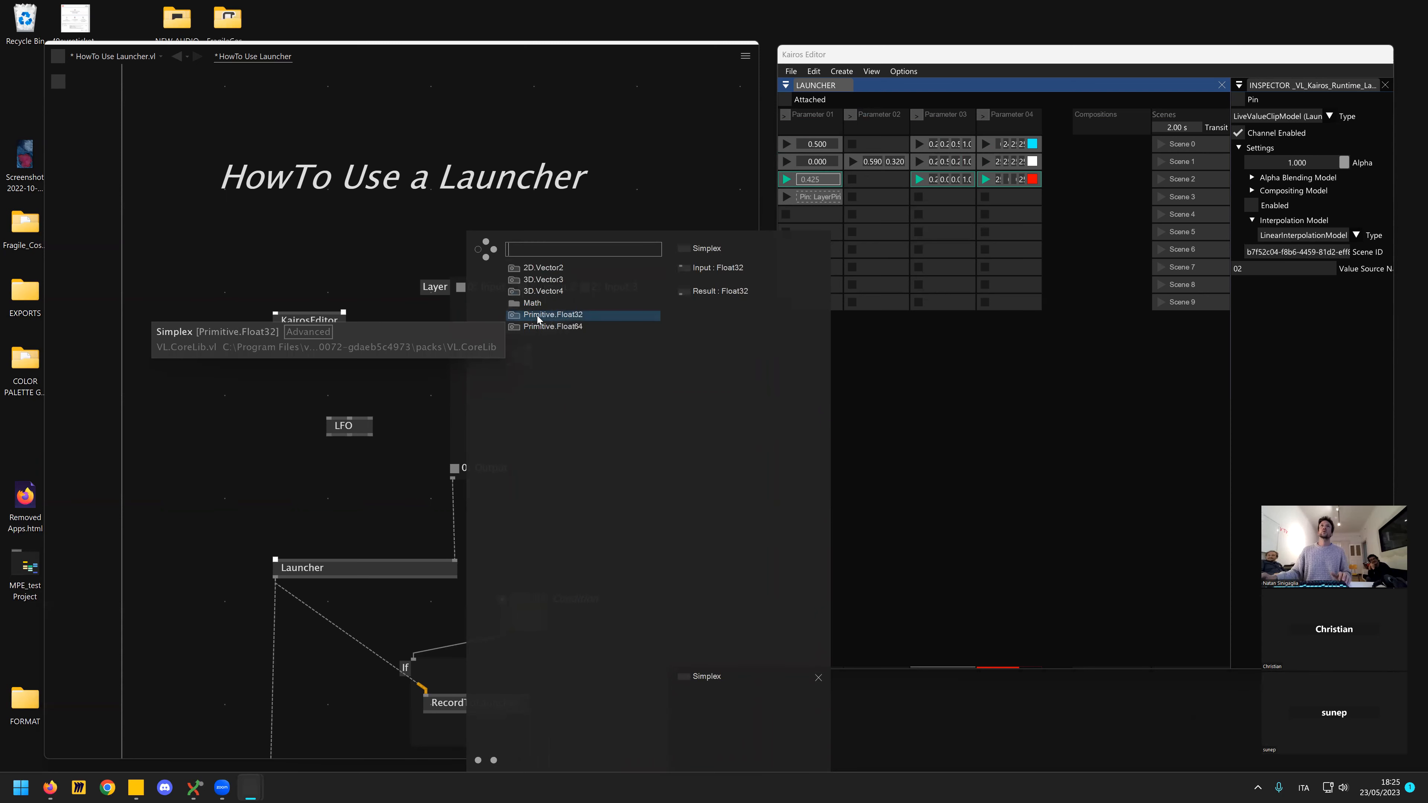
pyautogui.press('Return')
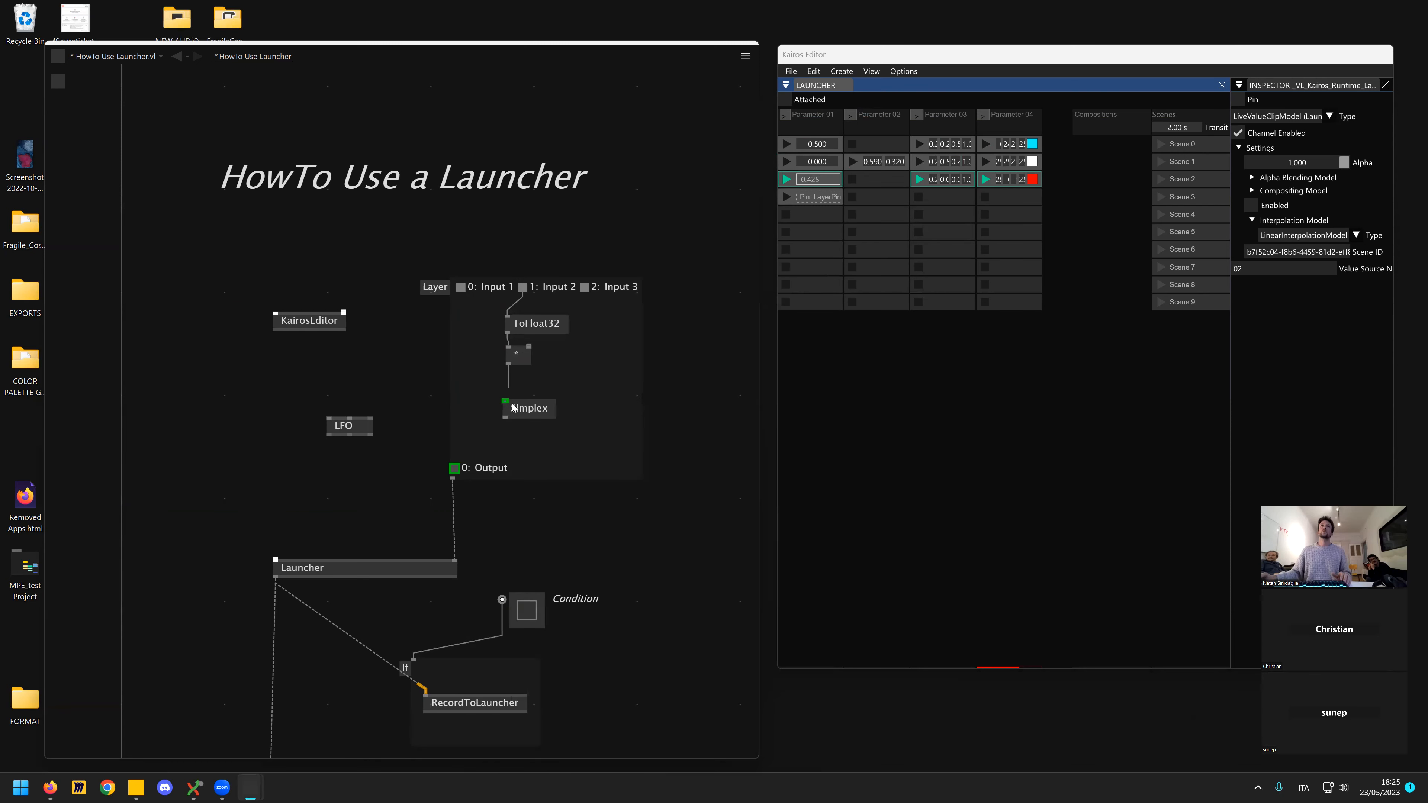
pyautogui.click(506, 400)
pyautogui.moveTo(509, 407); pyautogui.dragTo(504, 386)
# - Add a Map node fed by Simplex, edit its range limits, and connect its result to the Layer region's Output
pyautogui.click(500, 396)
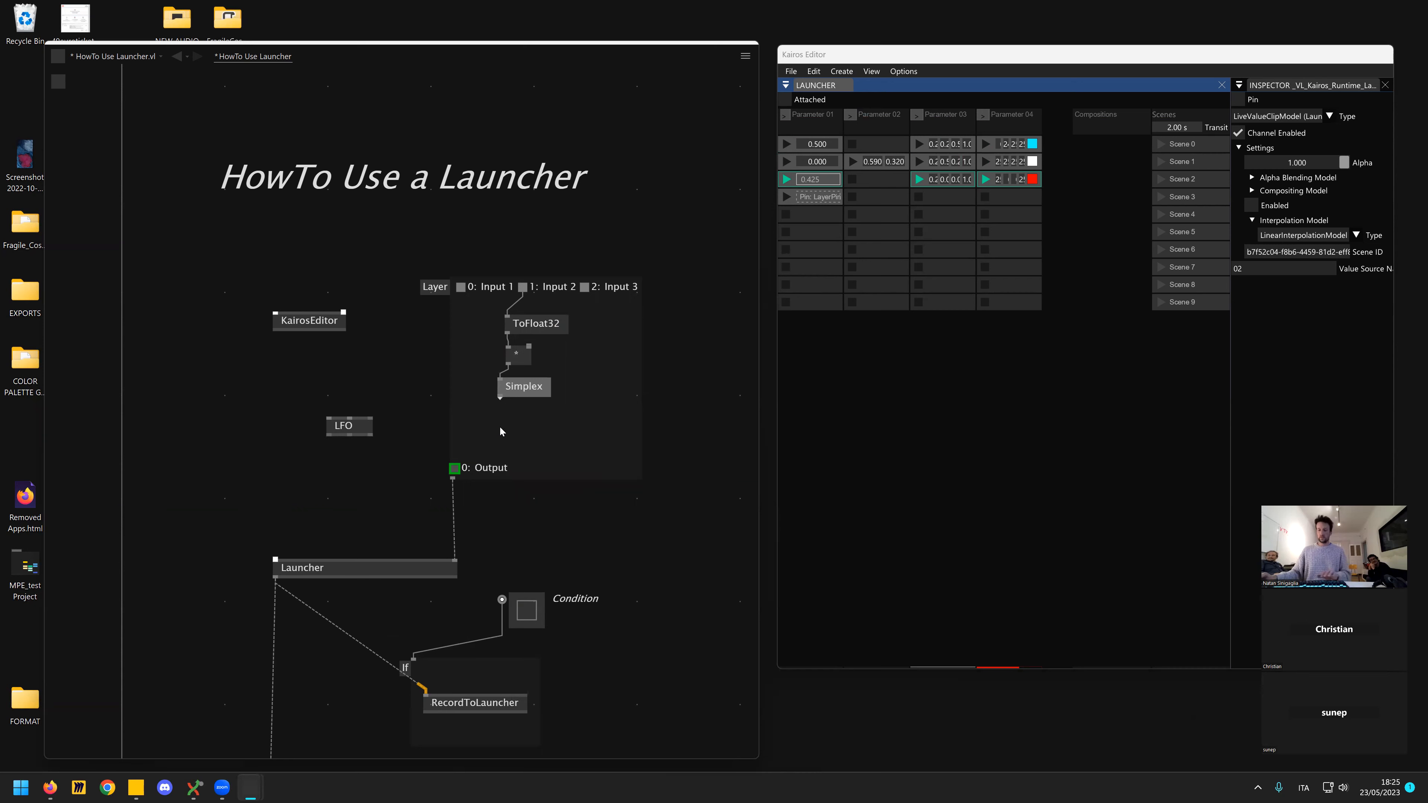
pyautogui.write('p')
pyautogui.click(557, 294)
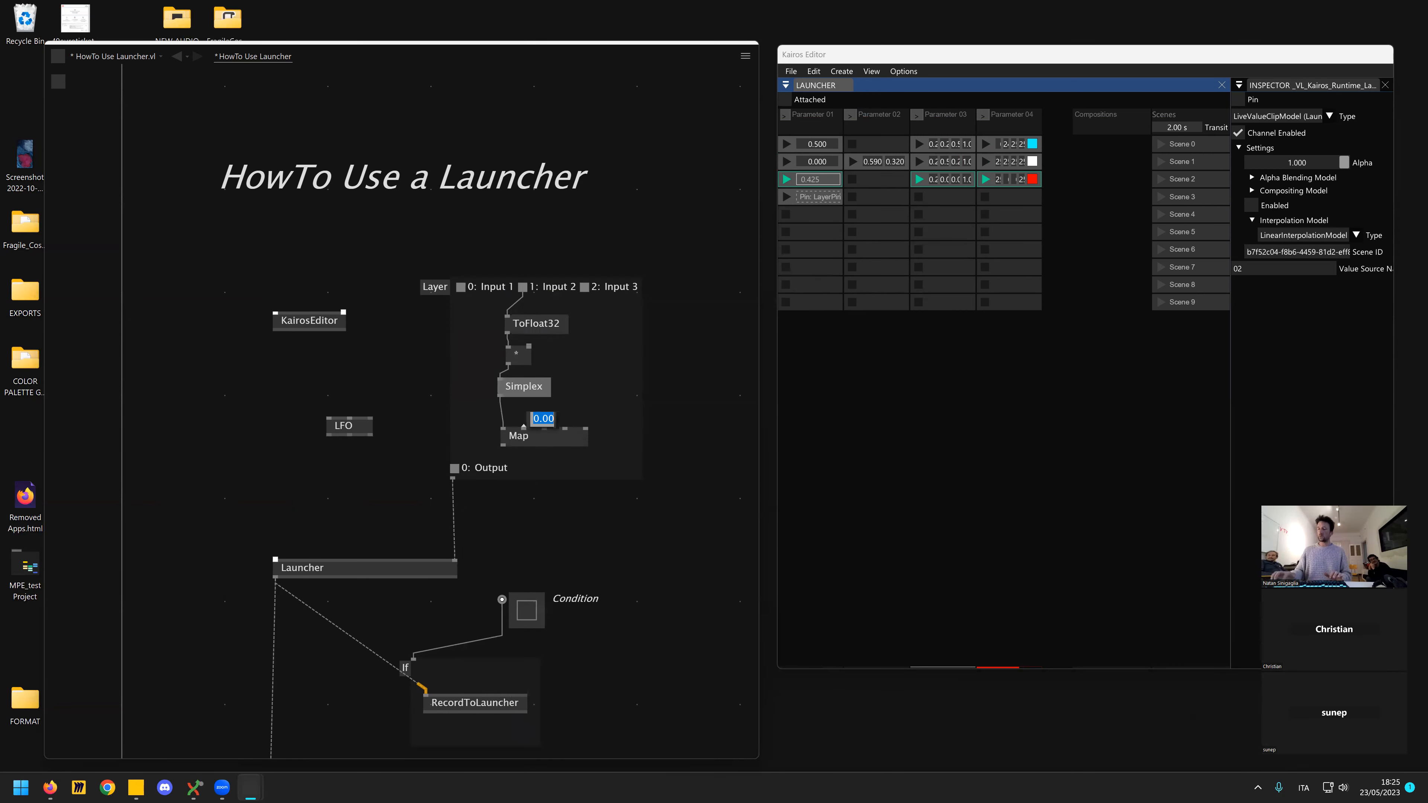
pyautogui.middleClick(544, 429)
pyautogui.middleClick(584, 429)
pyautogui.write('1')
pyautogui.click(506, 446)
pyautogui.click(454, 468)
# - Trigger the LayerPin clip in the Parameter 01 track and check the Parameter 01 output in the patch
pyautogui.scroll(-2, 562, 495)
pyautogui.moveTo(490, 418); pyautogui.dragTo(458, 393)
pyautogui.scroll(-4, 526, 421)
pyautogui.moveTo(535, 531); pyautogui.dragTo(119, 391)
pyautogui.moveTo(754, 219); pyautogui.dragTo(688, 284)
pyautogui.click(787, 198)
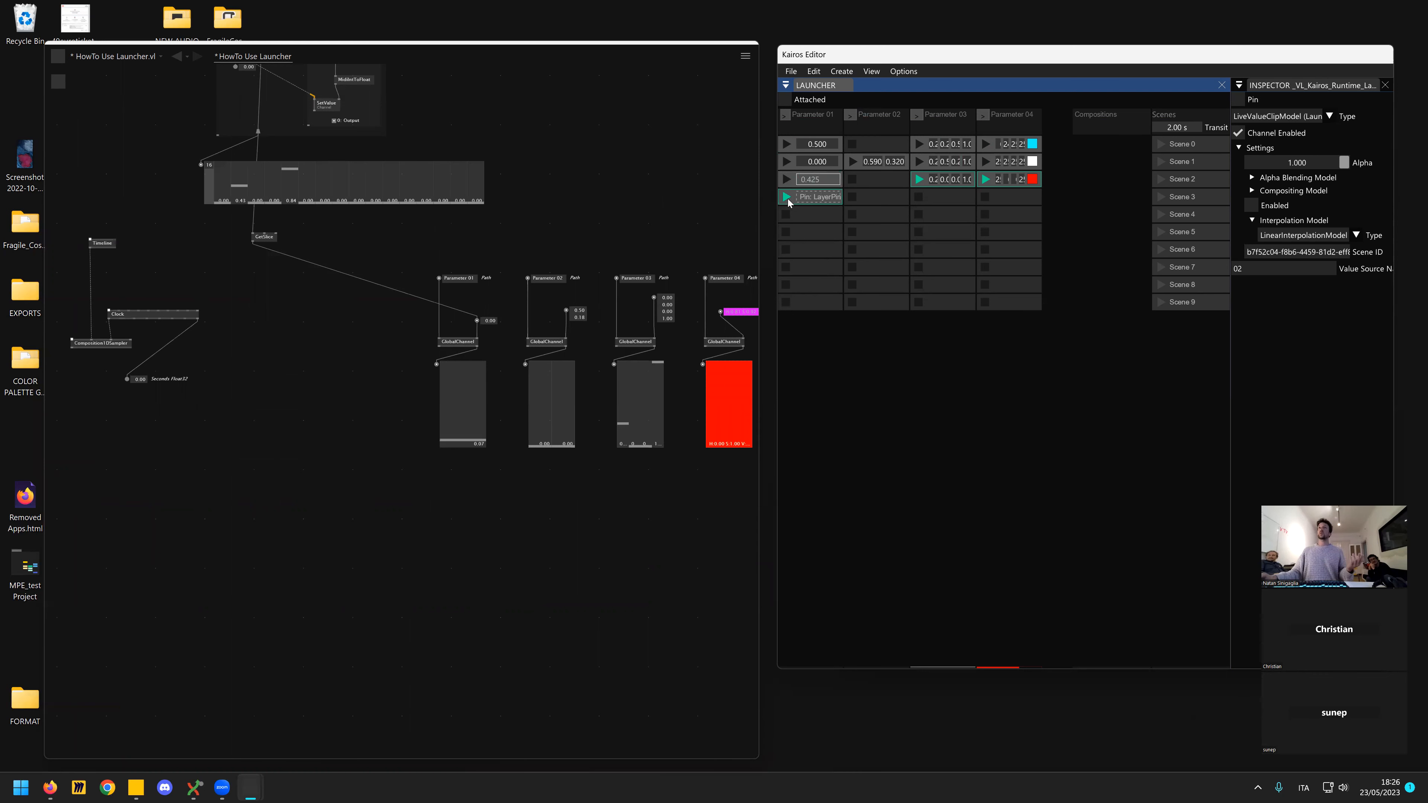
pyautogui.scroll(-3, 182, 431)
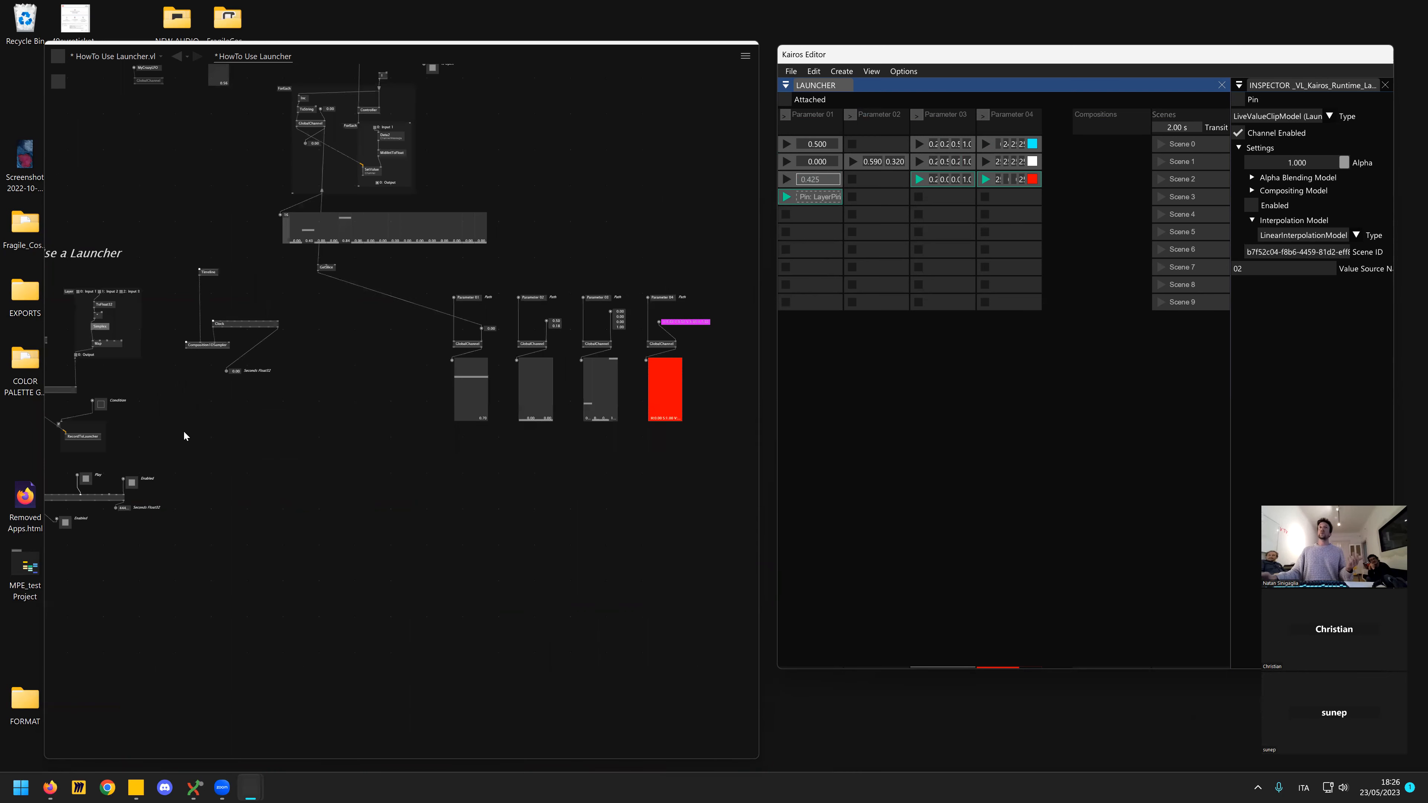
pyautogui.scroll(-3, 414, 370)
pyautogui.moveTo(397, 454); pyautogui.dragTo(281, 535)
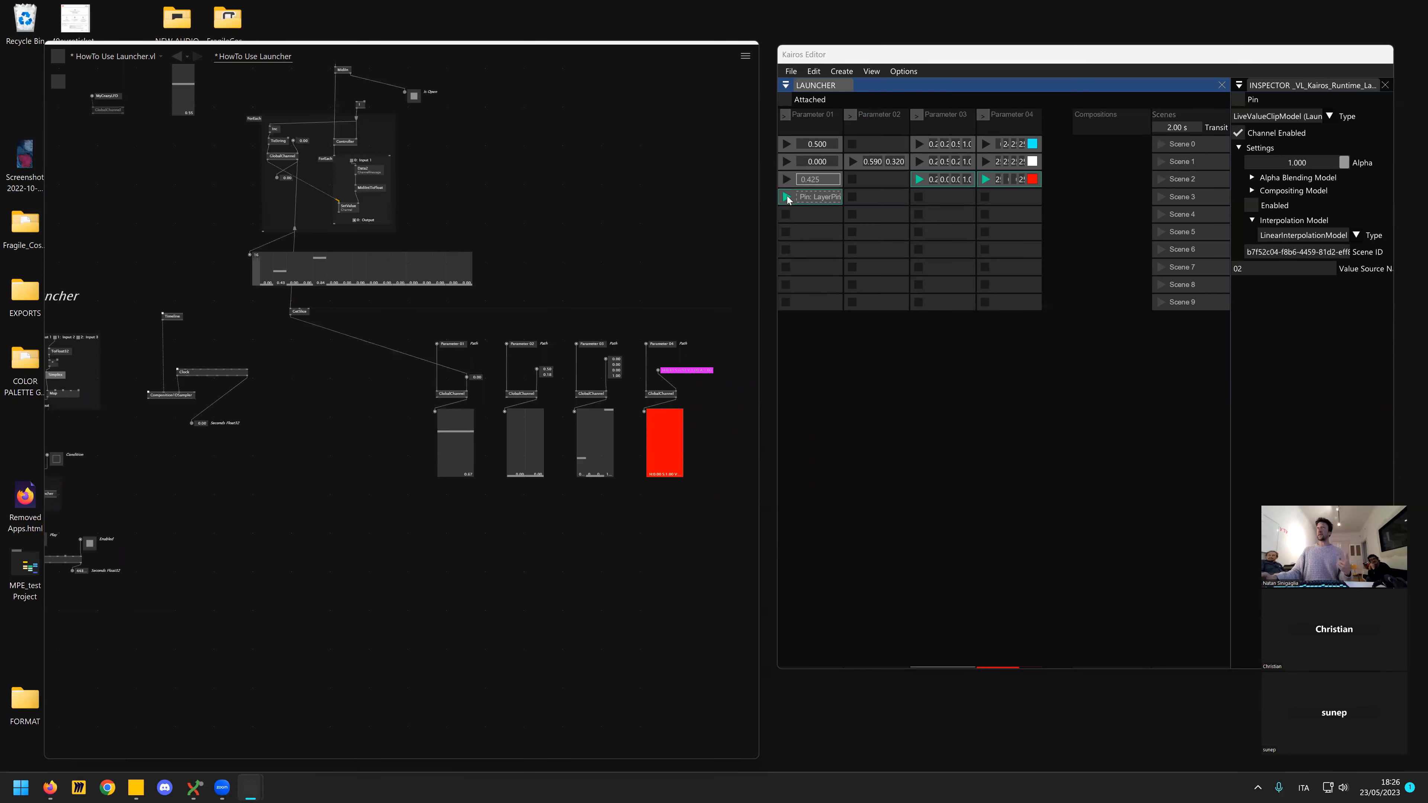
# - Alternate Parameter 01 between the live value clip and the LayerPin clip, ending on the live value clip
pyautogui.hscroll(-5, 337, 424)
pyautogui.scroll(4, 338, 424)
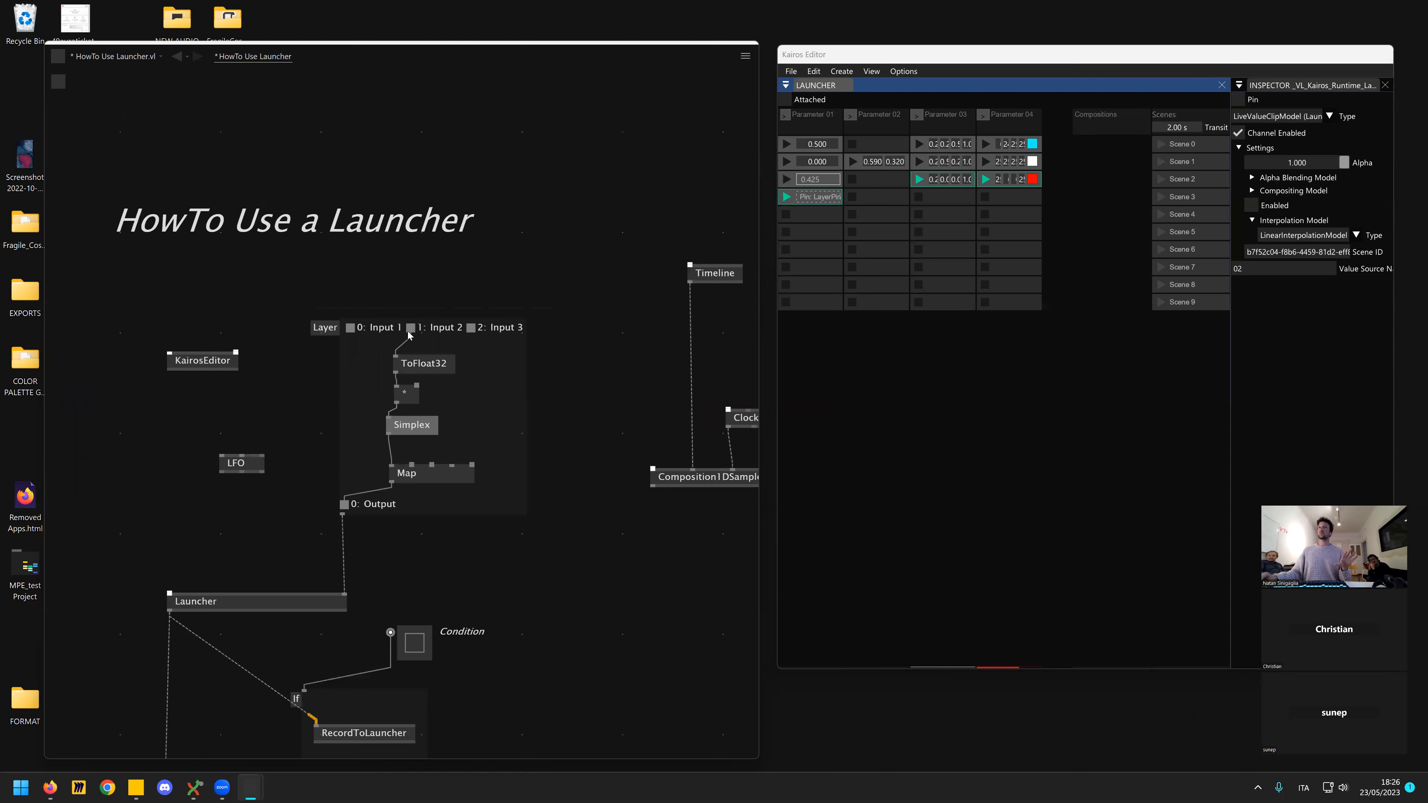
pyautogui.moveTo(411, 335)
pyautogui.scroll(-3, 319, 448)
pyautogui.moveTo(642, 448); pyautogui.dragTo(426, 457)
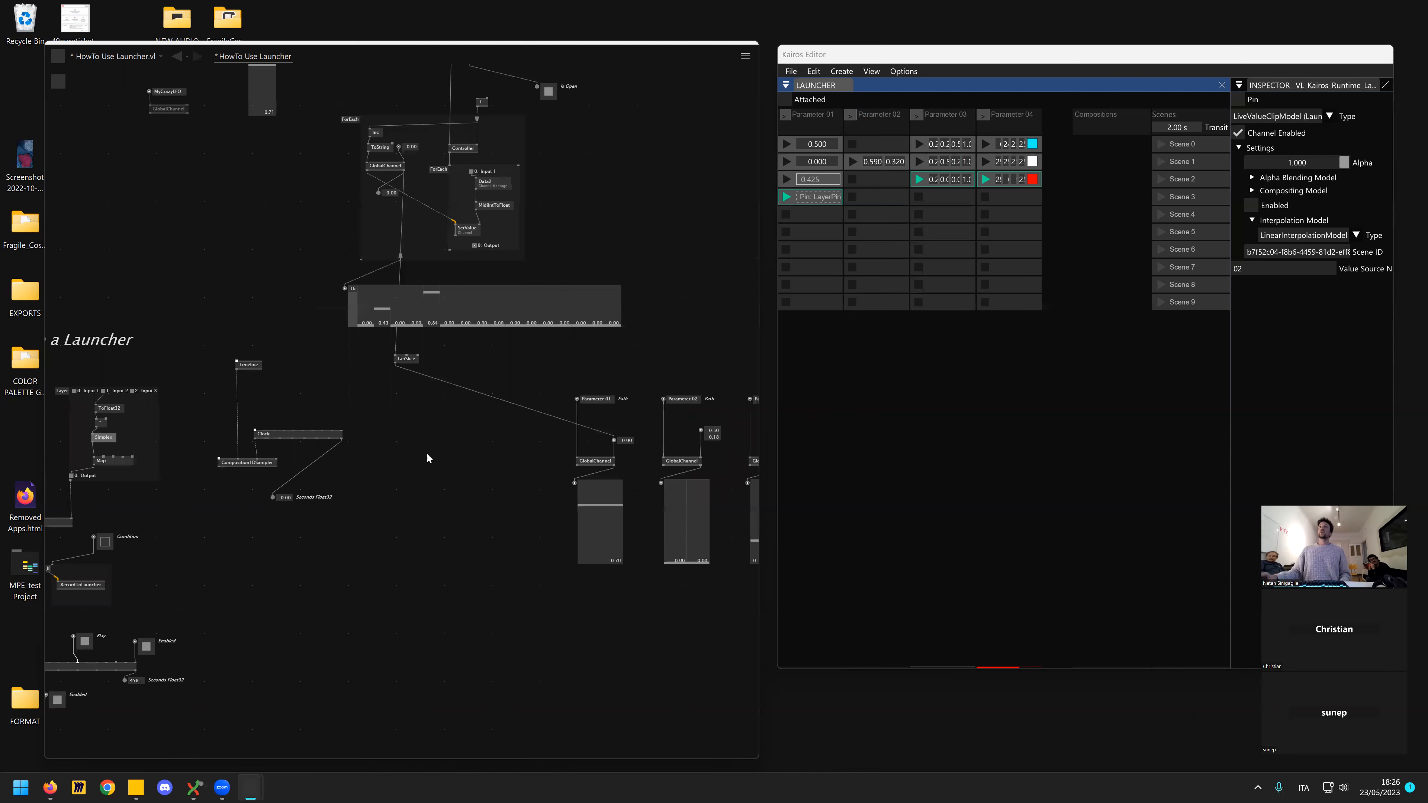
pyautogui.click(787, 179)
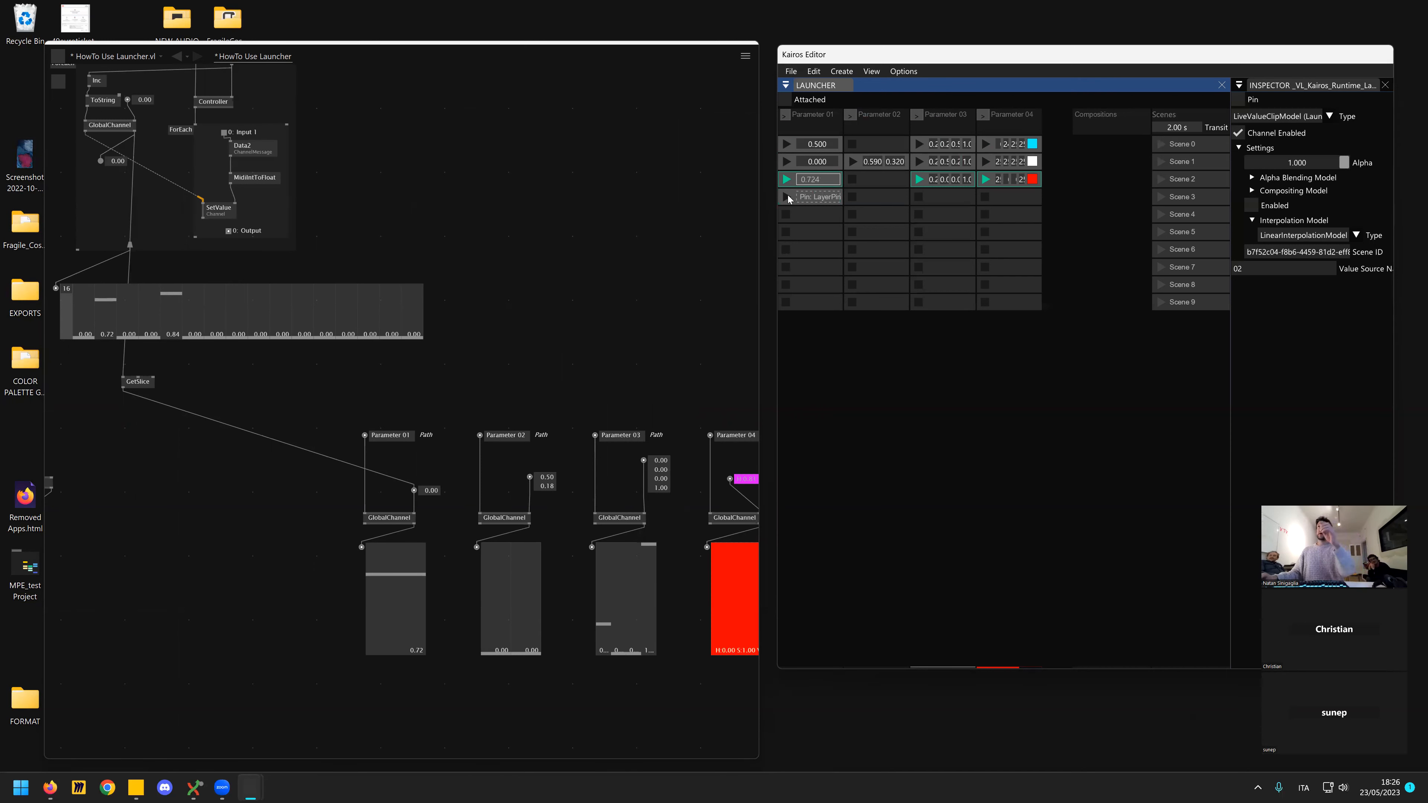
pyautogui.click(786, 197)
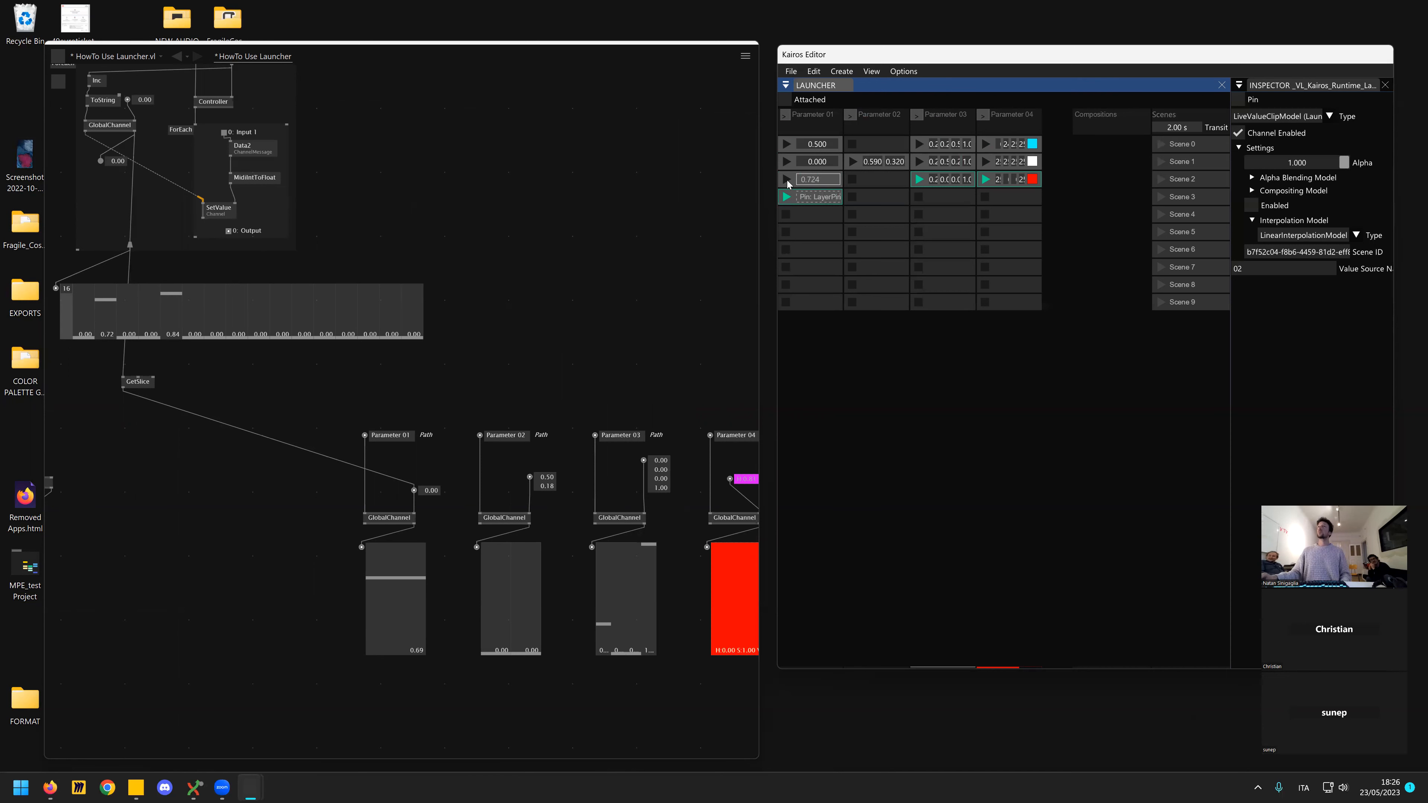
pyautogui.click(787, 179)
# - Trigger Parameter 01's LayerPin clip again and inspect the second input of the multiply node inside the Layer region
pyautogui.scroll(-5, 405, 460)
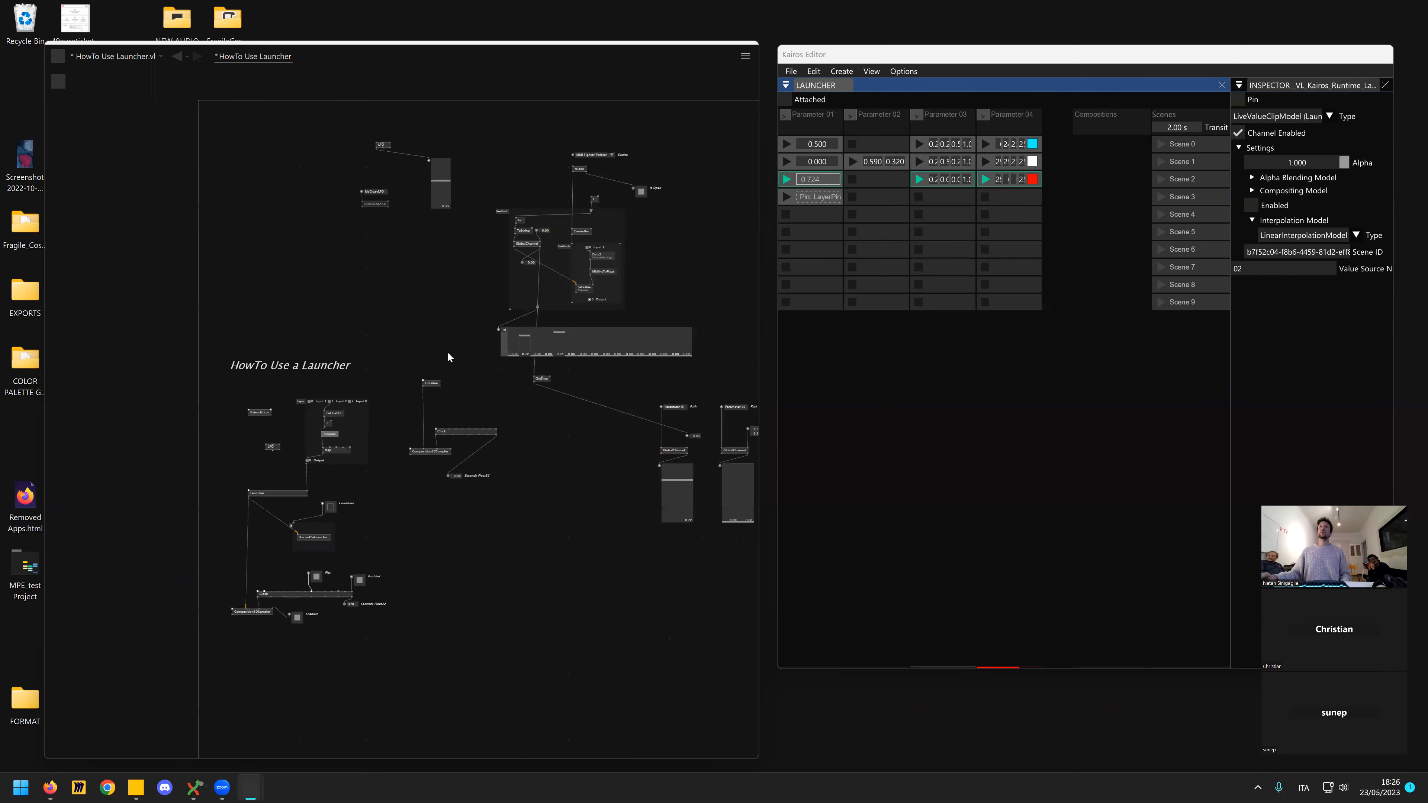
pyautogui.scroll(5, 447, 351)
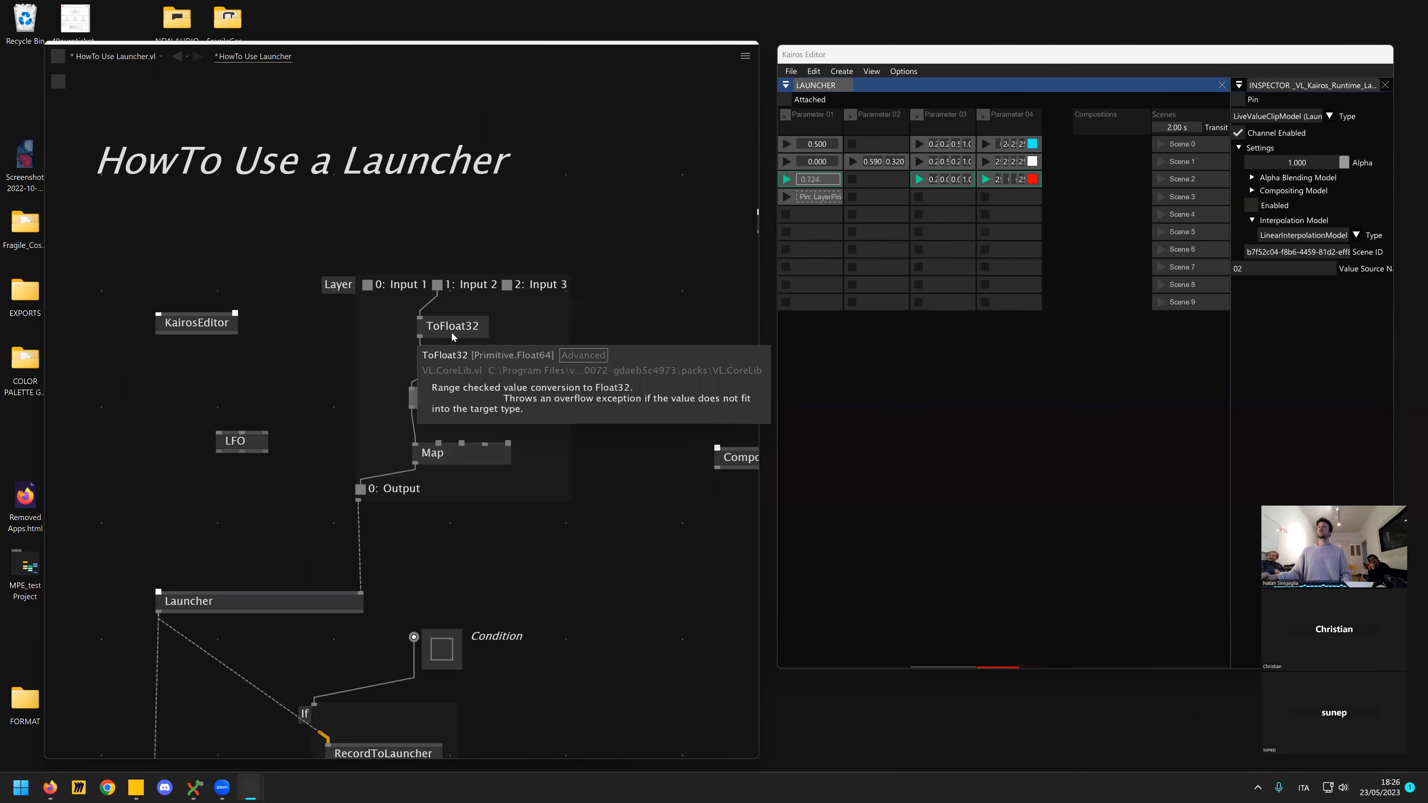
pyautogui.scroll(-5, 510, 434)
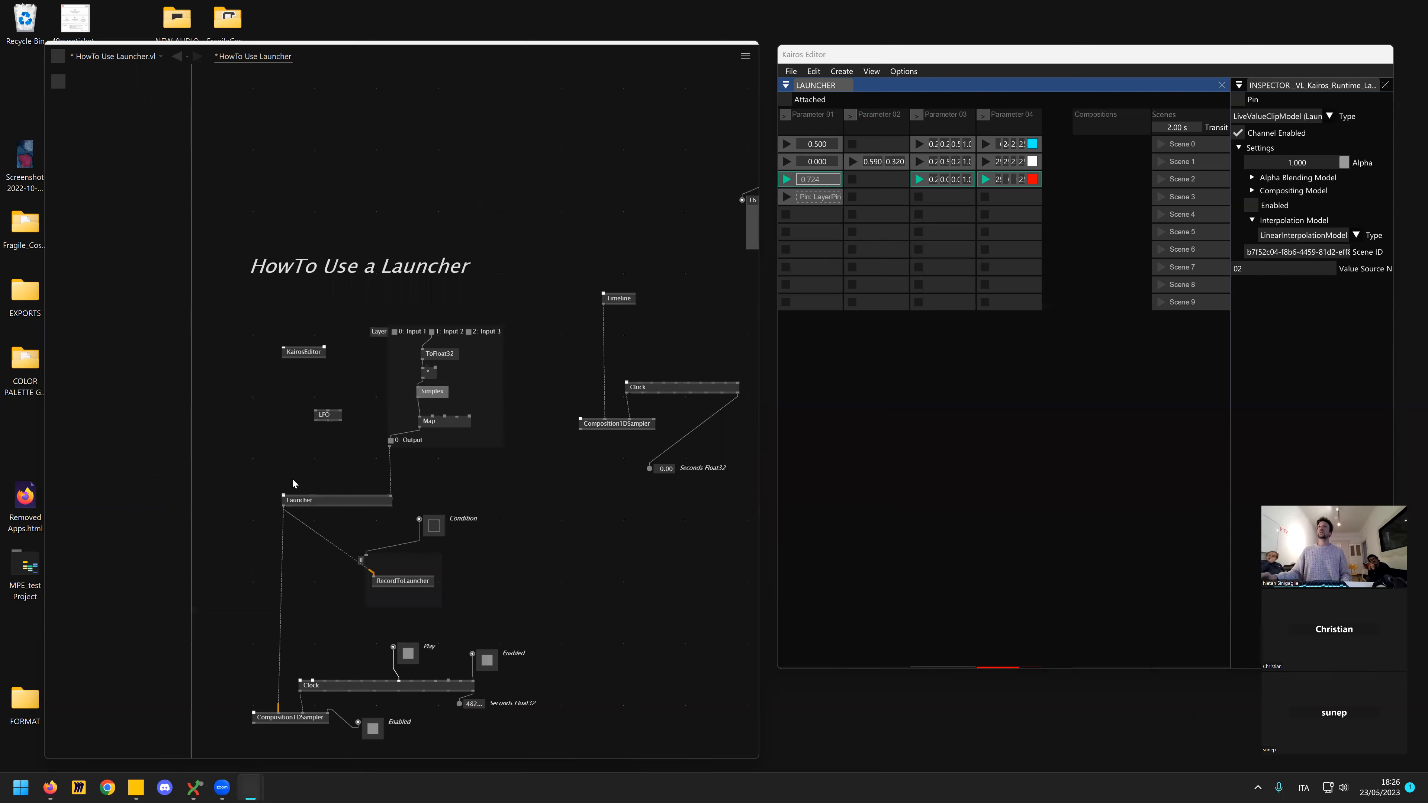
pyautogui.scroll(3, 426, 494)
pyautogui.click(787, 197)
pyautogui.scroll(2, 472, 426)
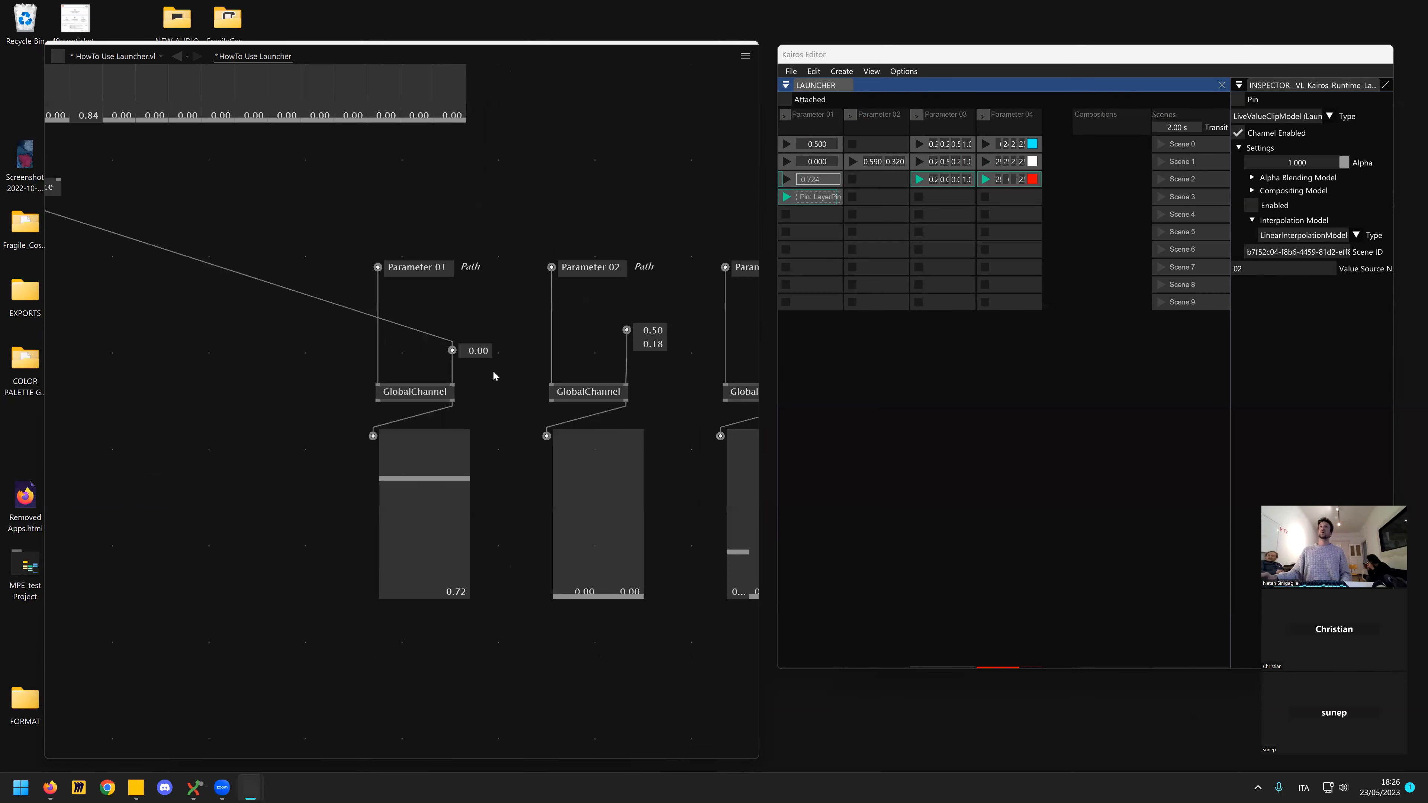
pyautogui.scroll(-4, 342, 456)
pyautogui.scroll(4, 379, 471)
pyautogui.moveTo(380, 471)
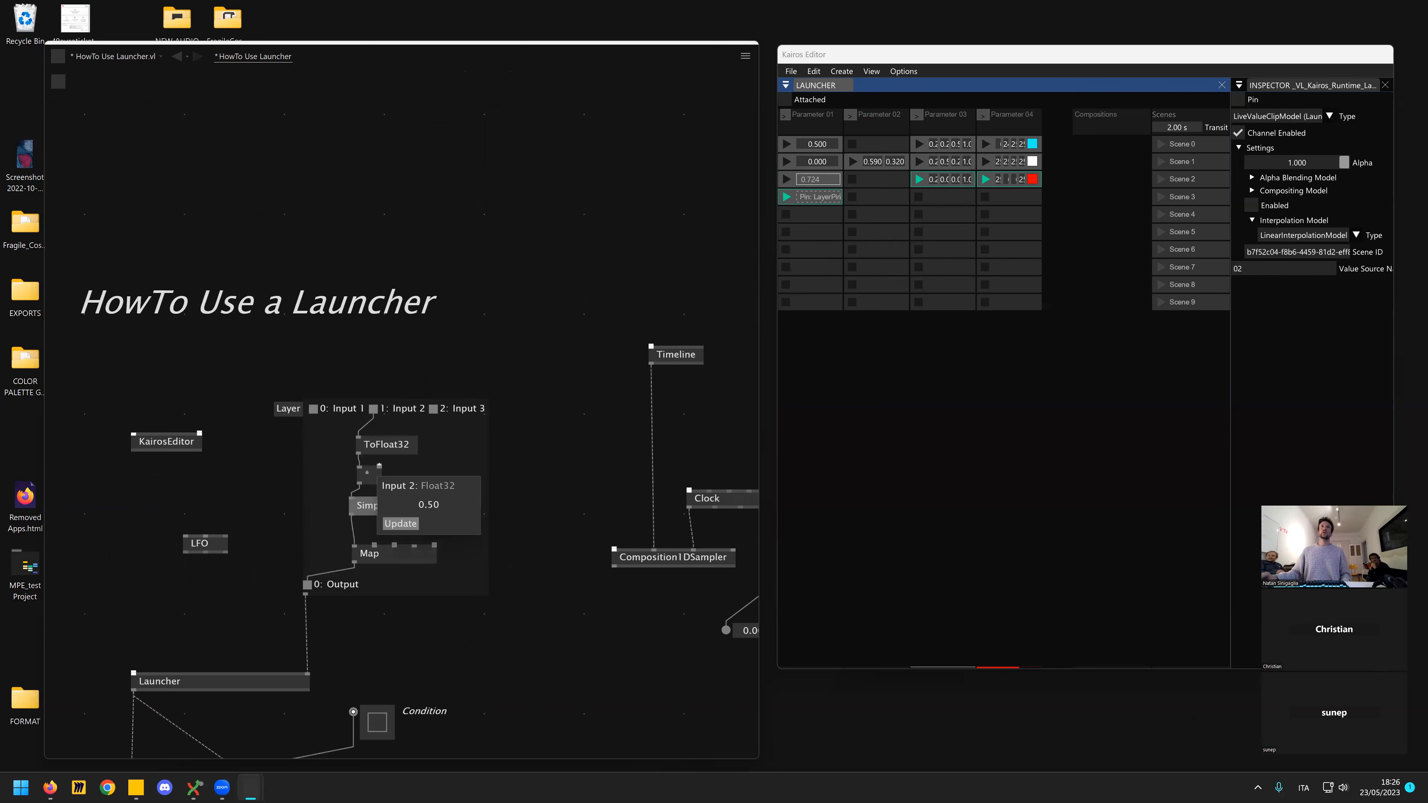
# - Retrigger the already playing LayerPin clip of Parameter 01 twice while watching the Parameter 01 output
pyautogui.scroll(-4, 546, 395)
pyautogui.moveTo(753, 467); pyautogui.dragTo(252, 454)
pyautogui.click(786, 197)
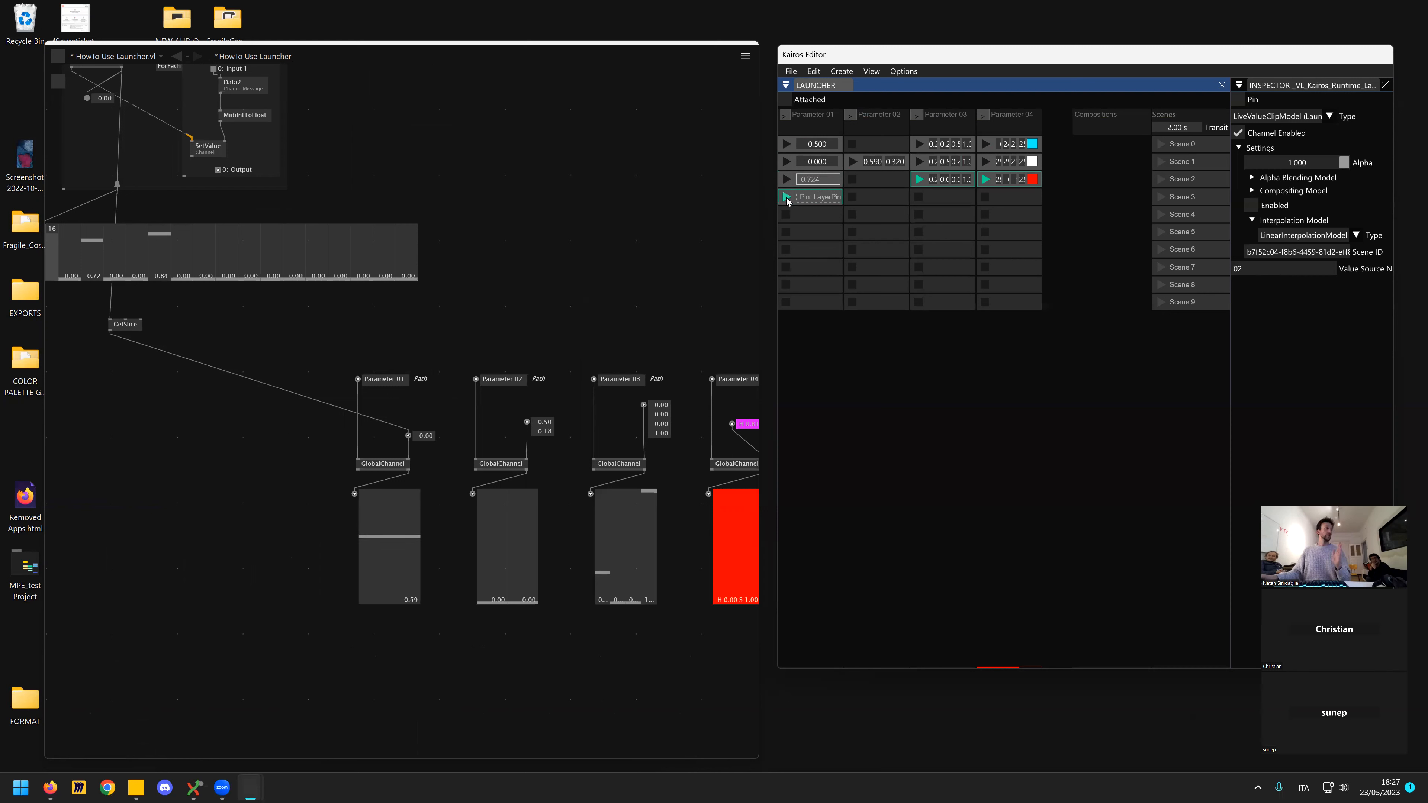
pyautogui.click(786, 197)
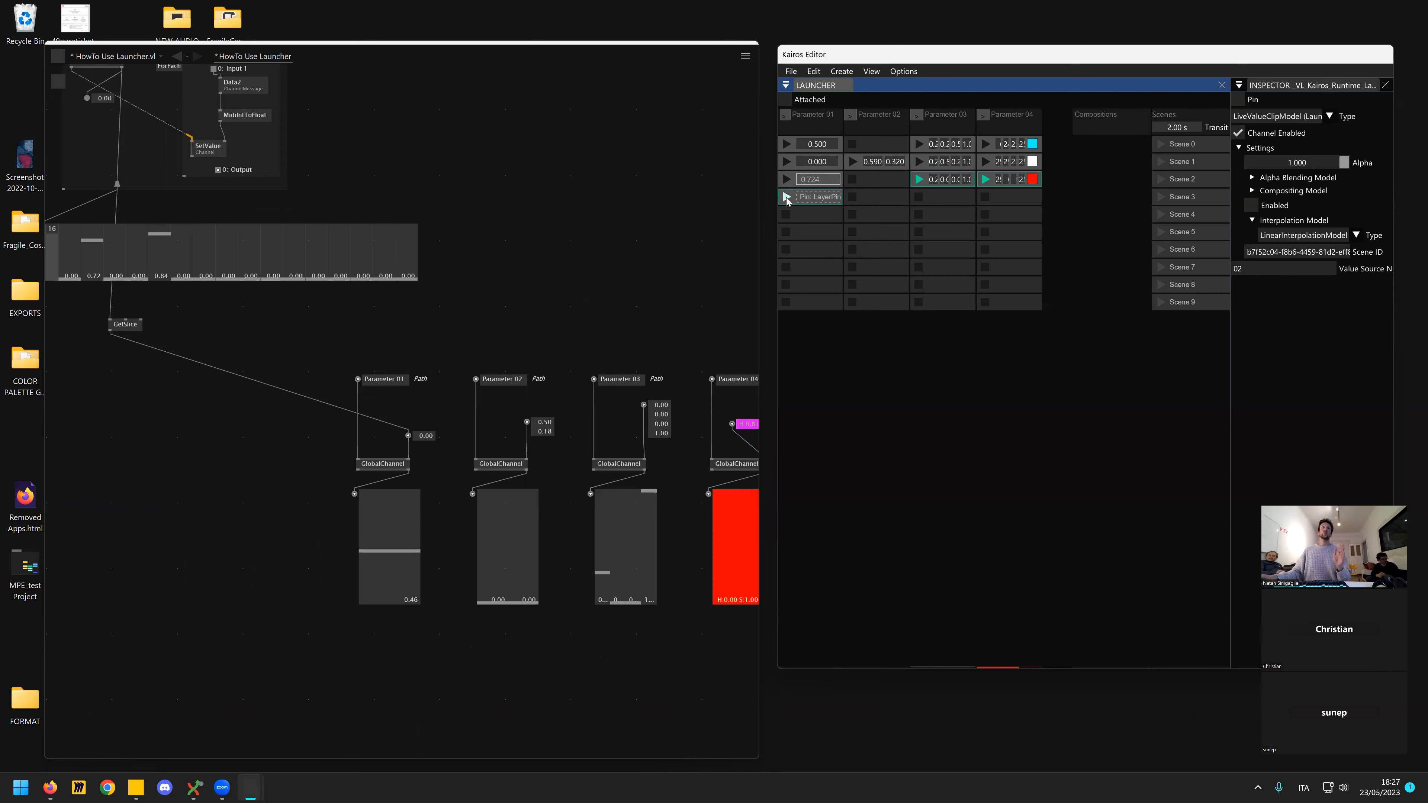
pyautogui.scroll(-2, 219, 493)
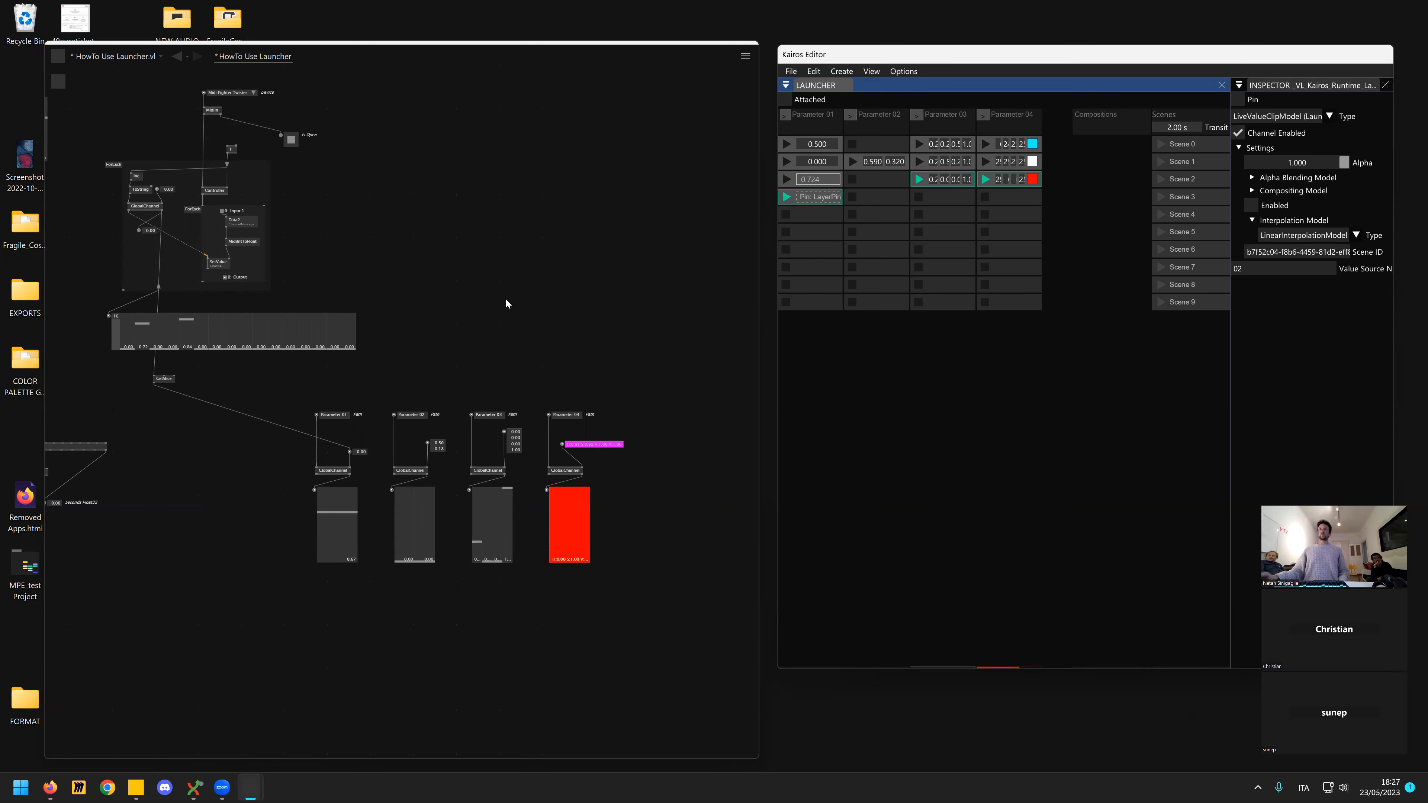
pyautogui.scroll(-2, 505, 301)
pyautogui.scroll(5, 322, 451)
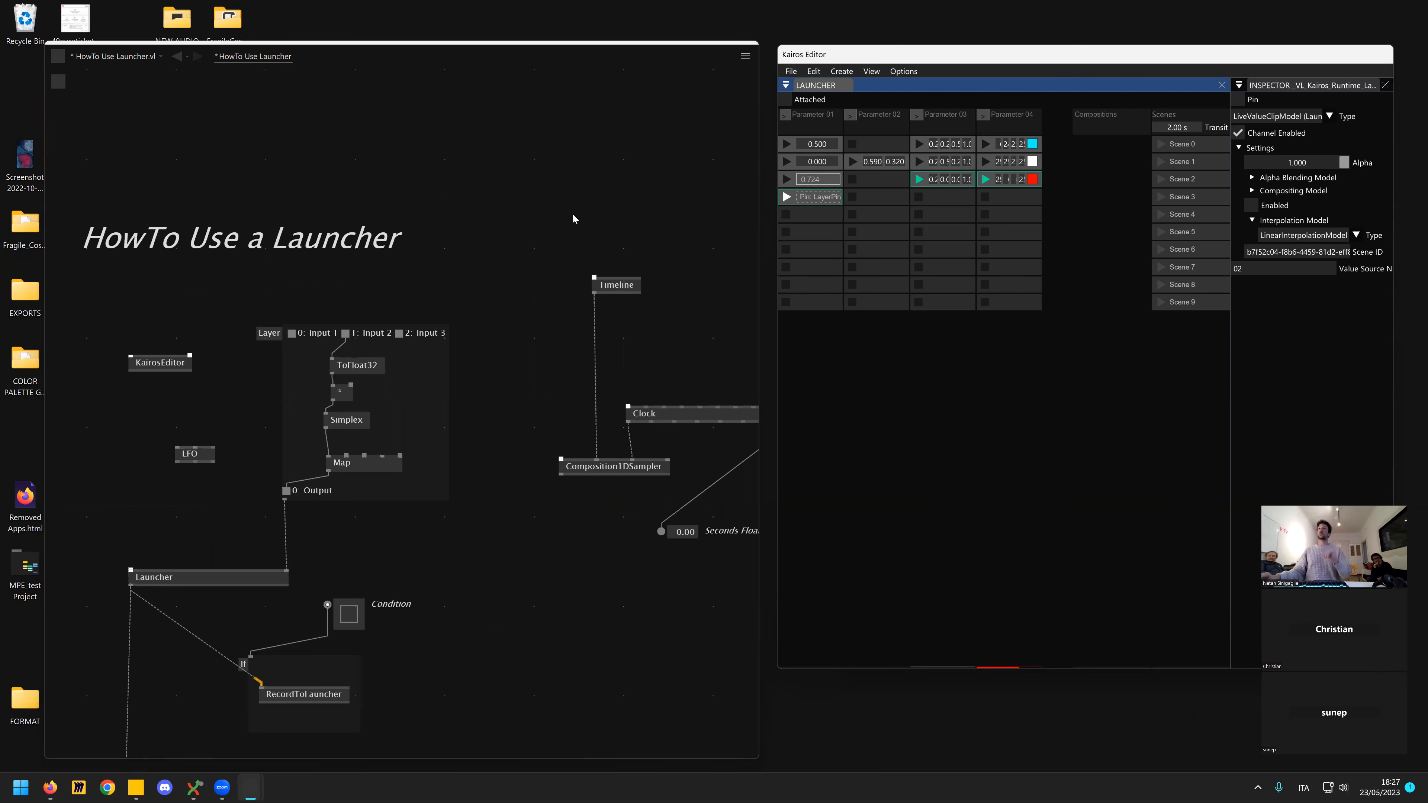
# - Trigger the whole of Scene 3 and view how the outputs of all four parameters respond
pyautogui.scroll(-3, 392, 269)
pyautogui.hscroll(5, 392, 269)
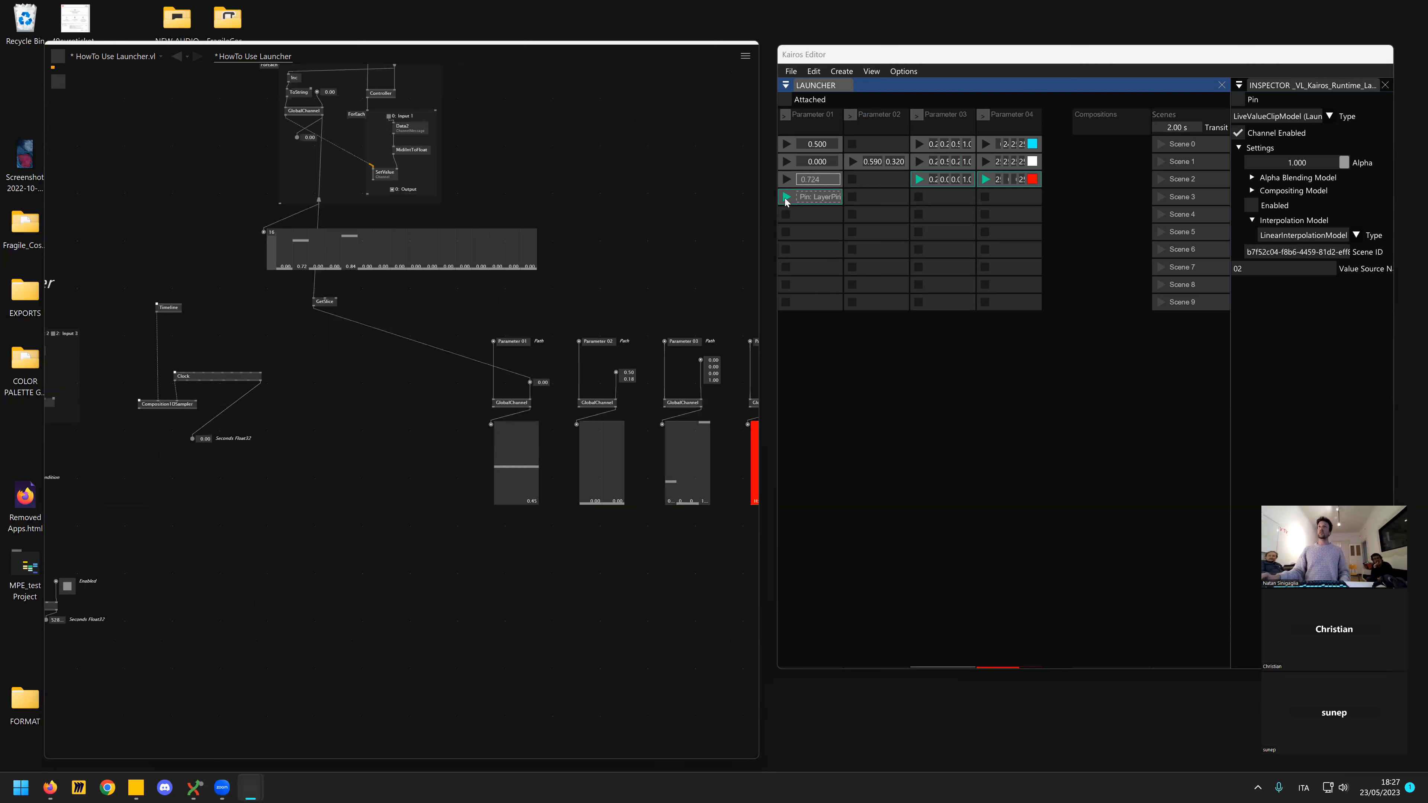
pyautogui.click(1159, 197)
pyautogui.hscroll(4, 697, 290)
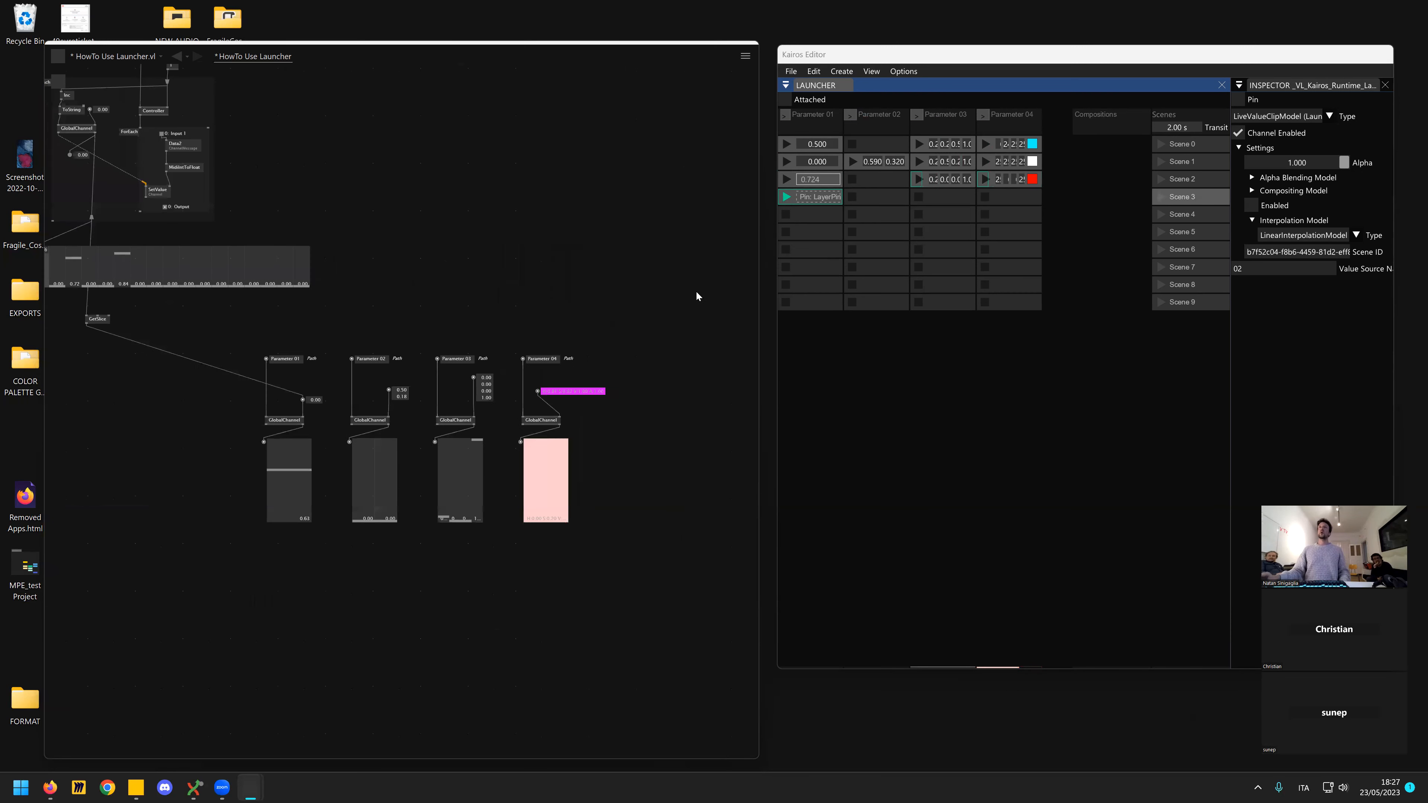
pyautogui.scroll(-3, 553, 263)
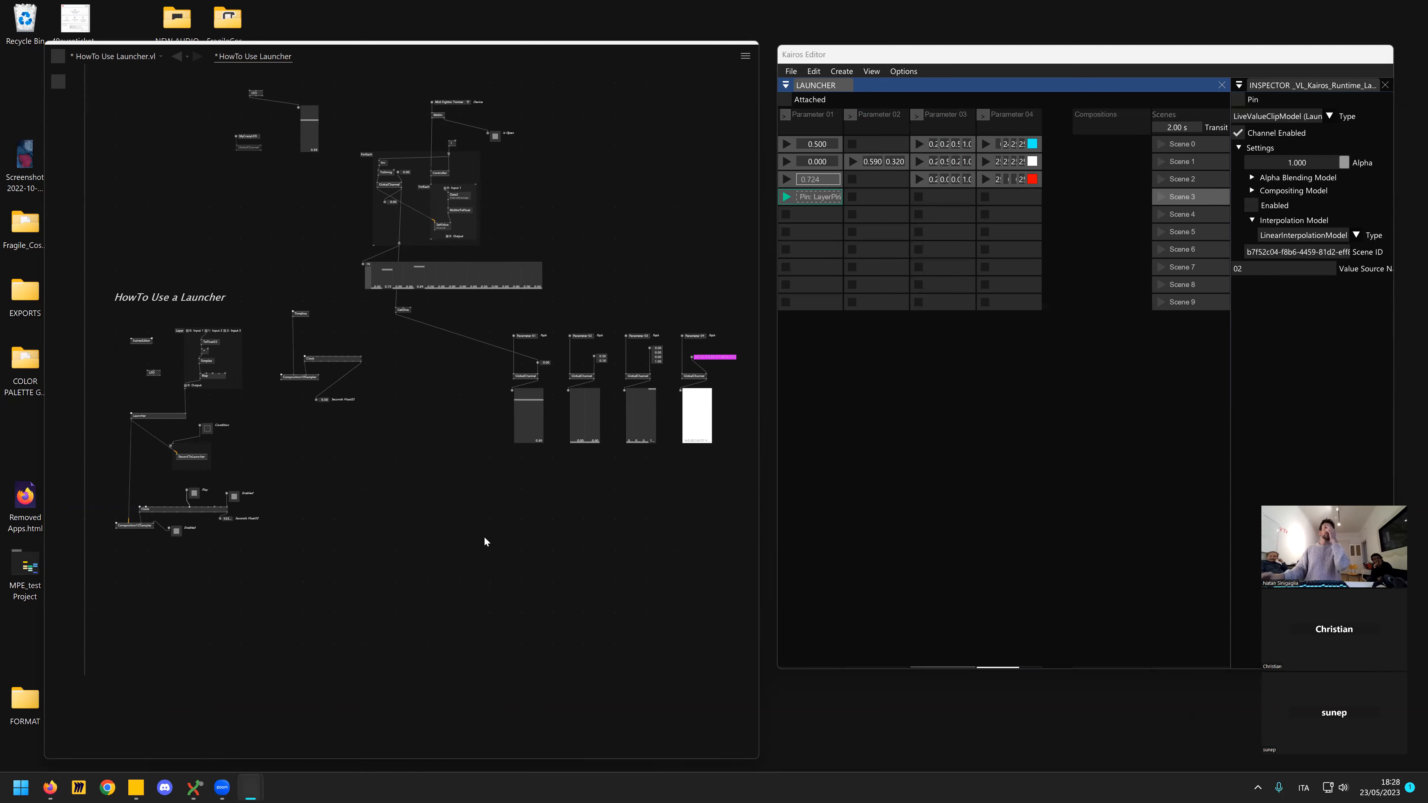
pyautogui.scroll(2, 450, 515)
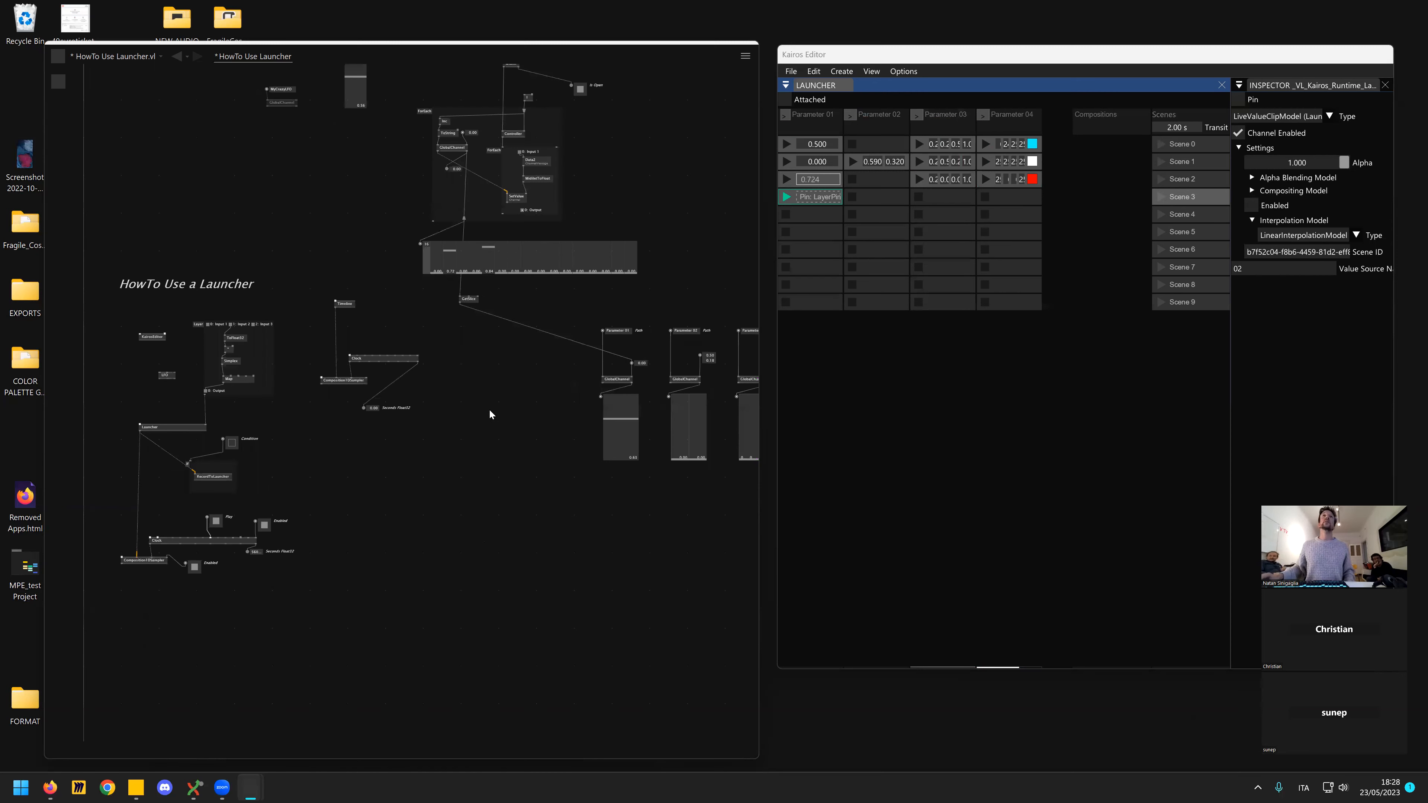
pyautogui.scroll(3, 489, 408)
pyautogui.scroll(-2, 440, 411)
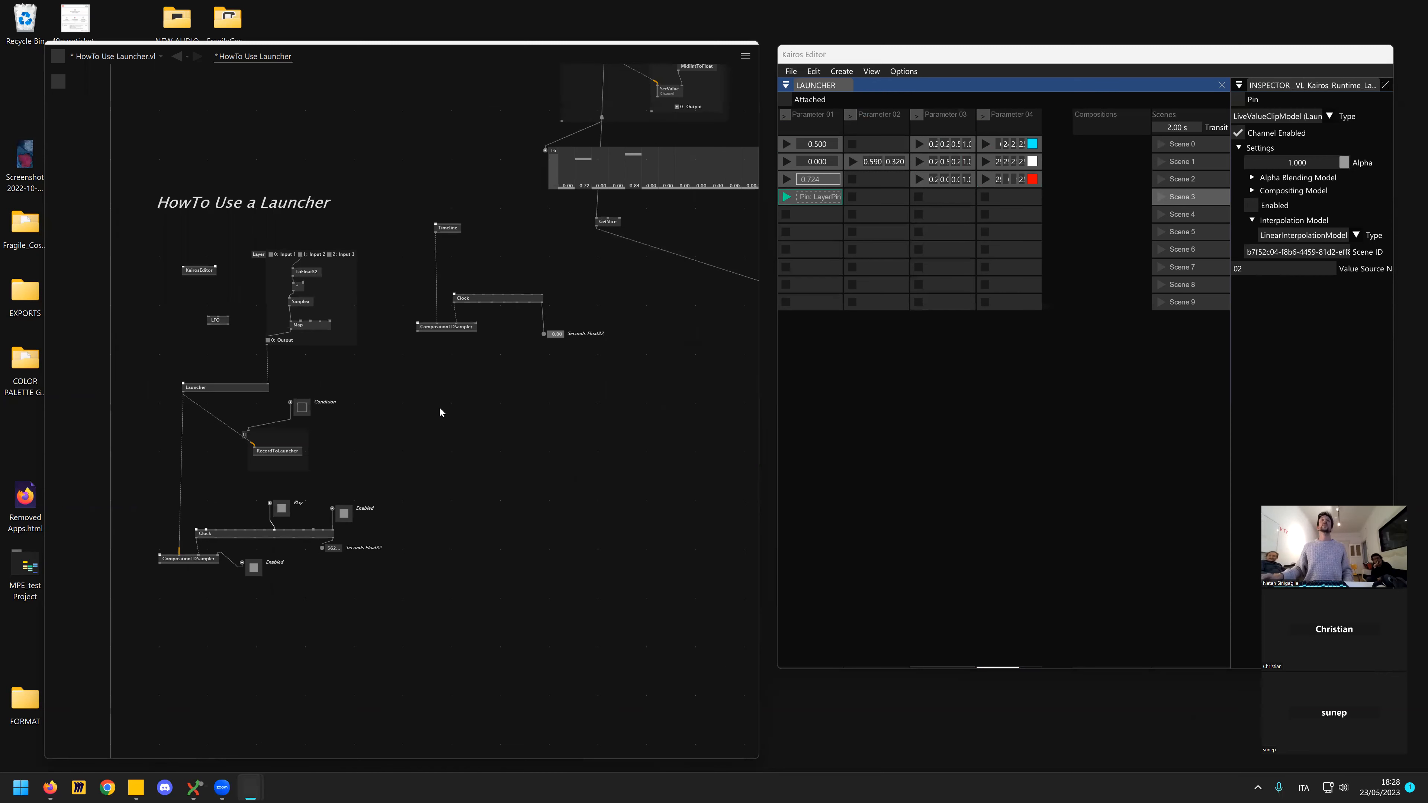
pyautogui.hscroll(-1, 444, 413)
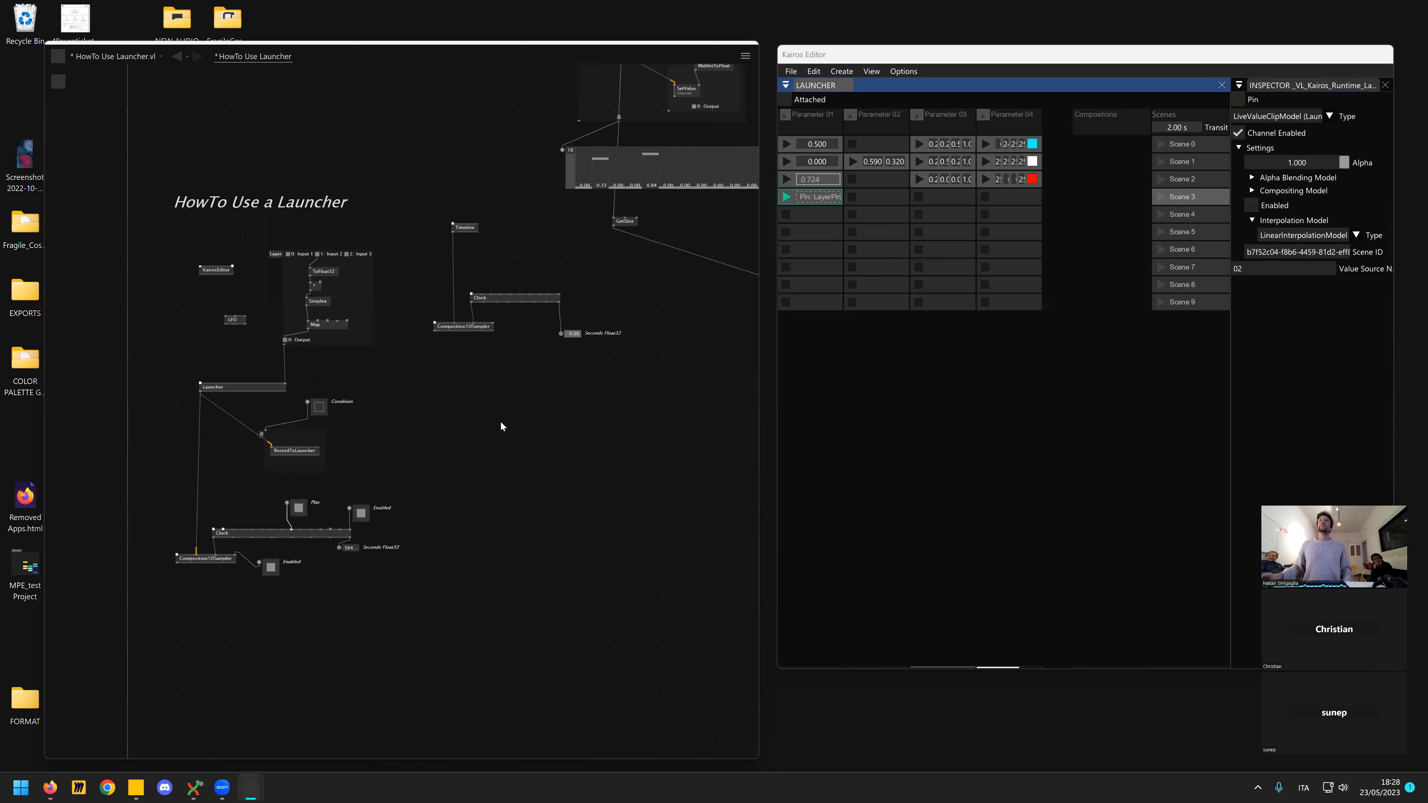
pyautogui.scroll(1, 502, 422)
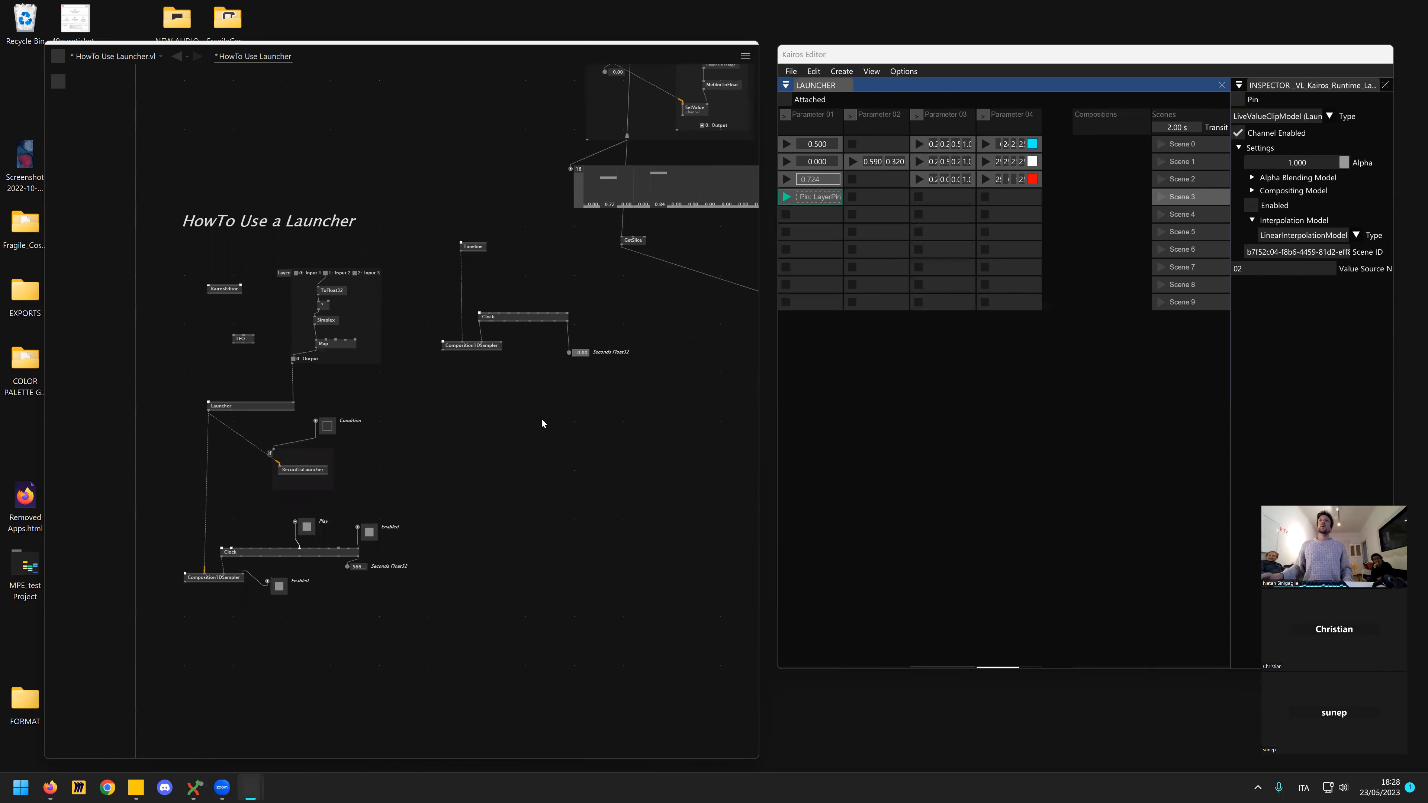
# - Move the Timeline, Clock and Composition1DSampler node group lower in the patch, beside the Launcher nodes
pyautogui.scroll(-2, 455, 420)
pyautogui.hscroll(2, 455, 421)
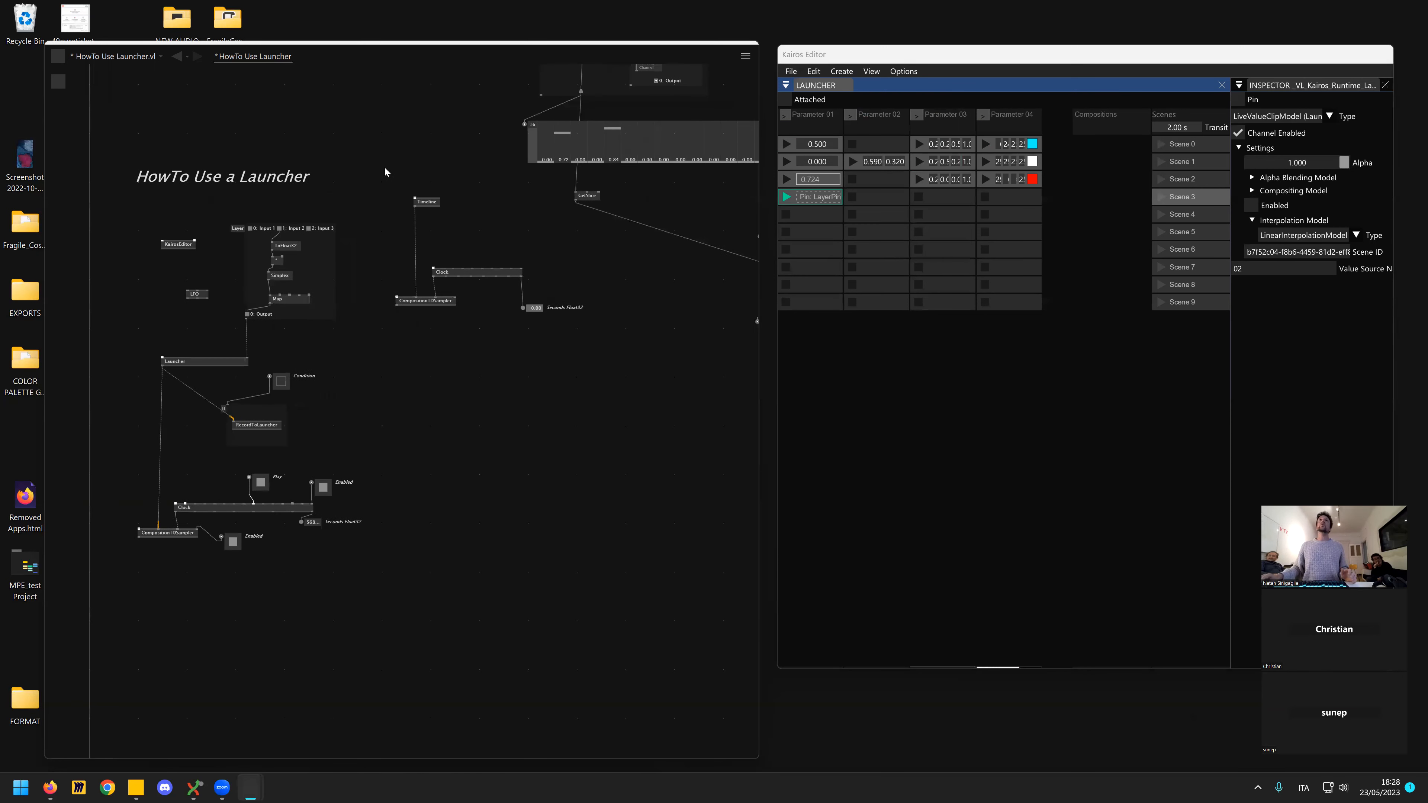
pyautogui.moveTo(547, 332); pyautogui.dragTo(507, 433)
pyautogui.click(504, 426)
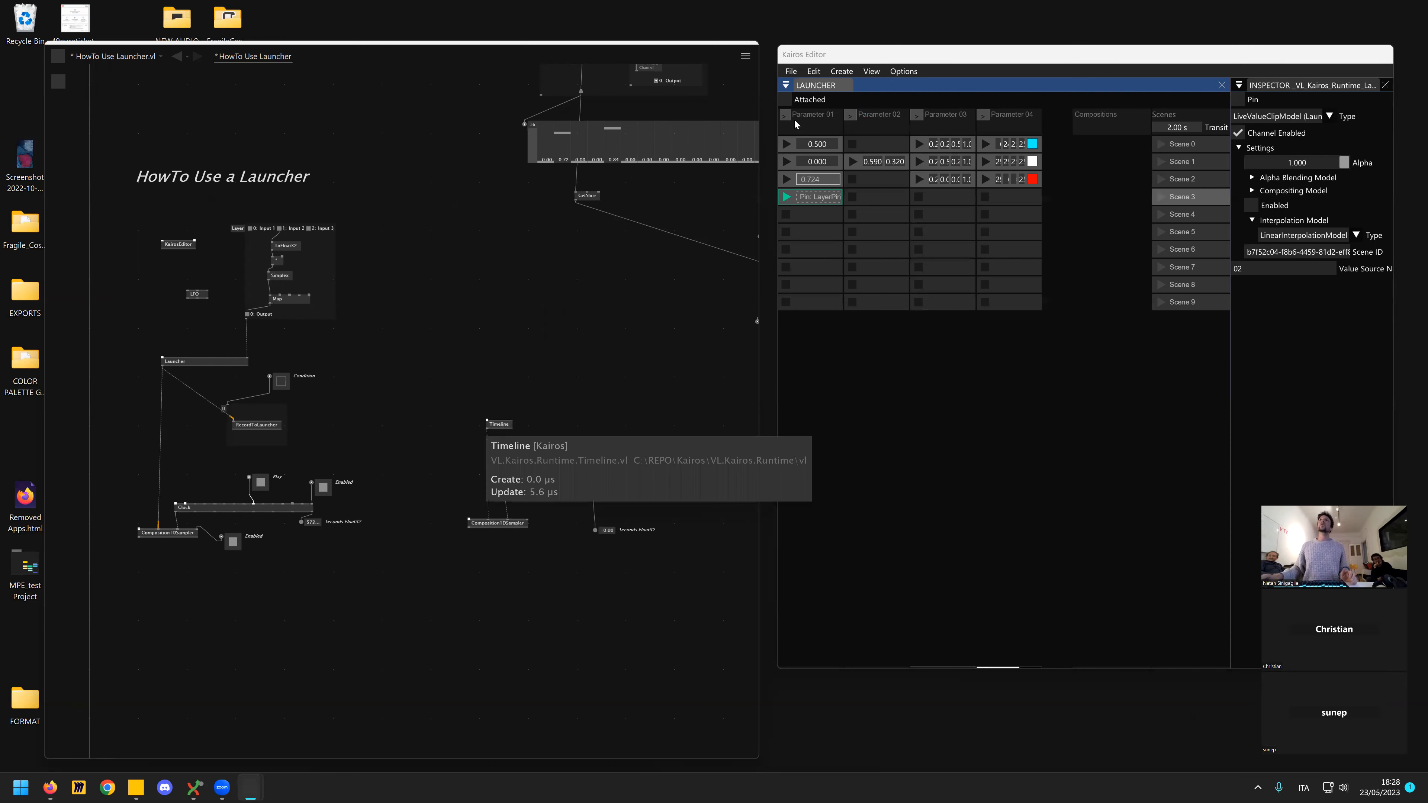
# - Turn on Attached for the Launcher view and open a Timeline view docked beneath it
pyautogui.click(788, 99)
pyautogui.click(872, 71)
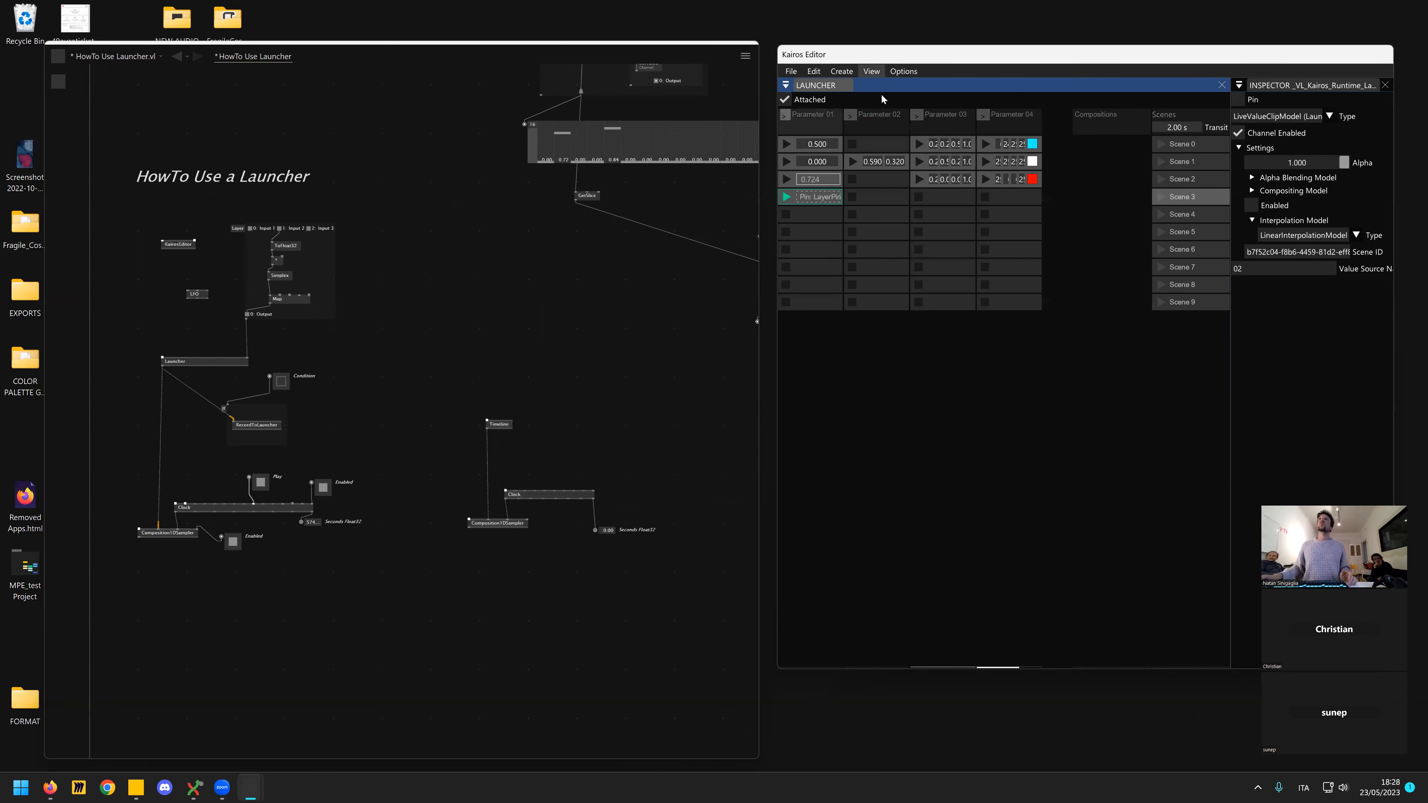
pyautogui.click(923, 114)
pyautogui.moveTo(981, 135); pyautogui.dragTo(990, 450)
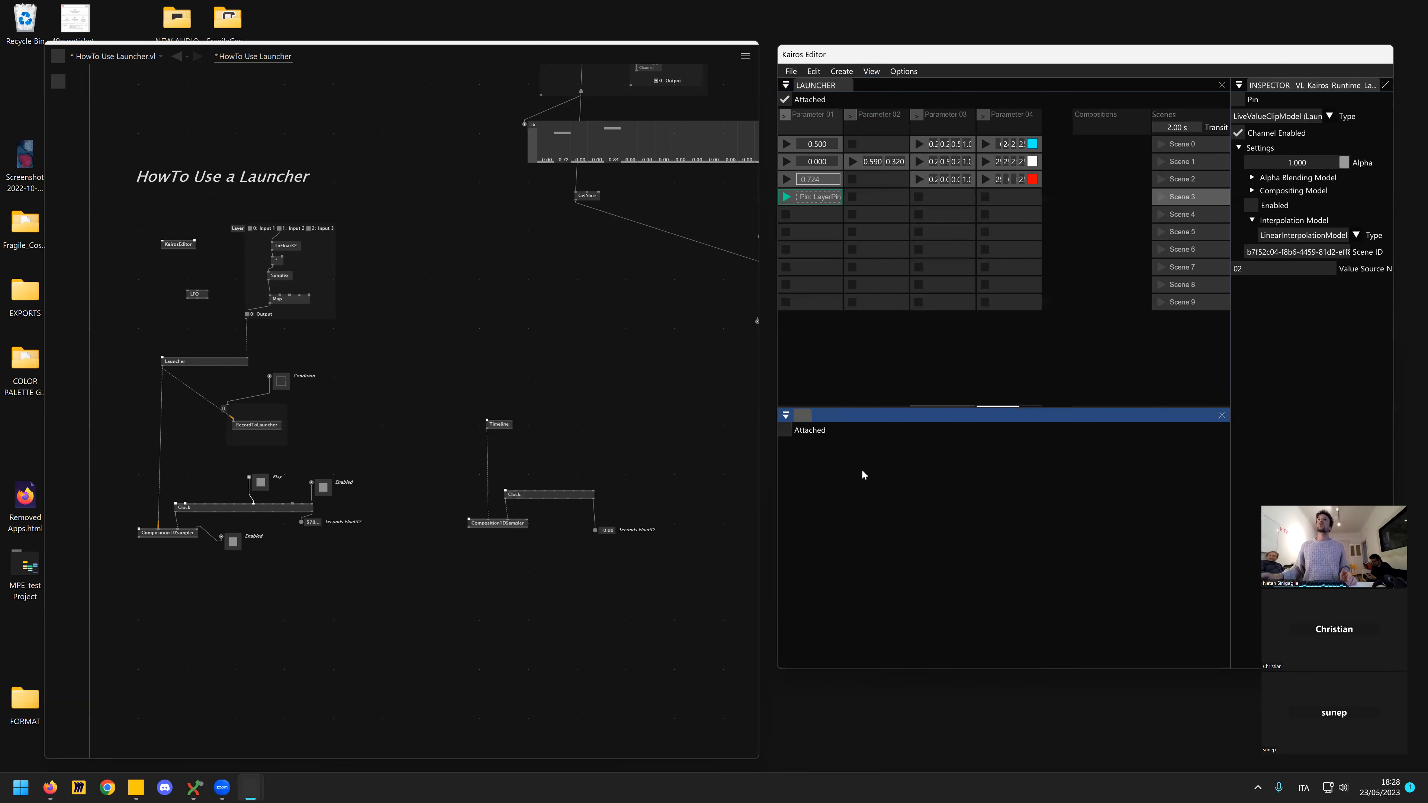
# - Attach the new view to the Timeline node and enlarge its area in the Kairos Editor
pyautogui.click(785, 430)
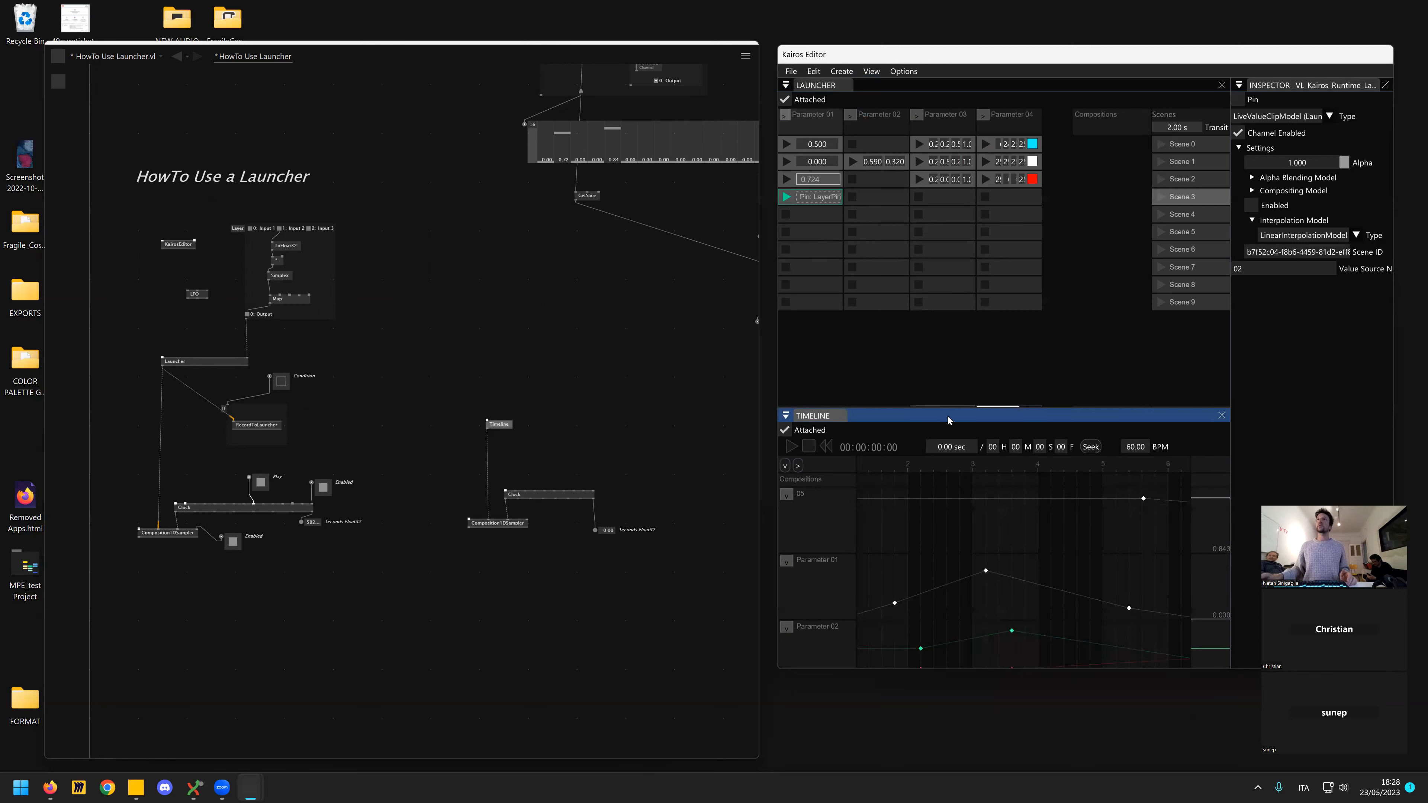
pyautogui.moveTo(1039, 407); pyautogui.dragTo(1035, 335)
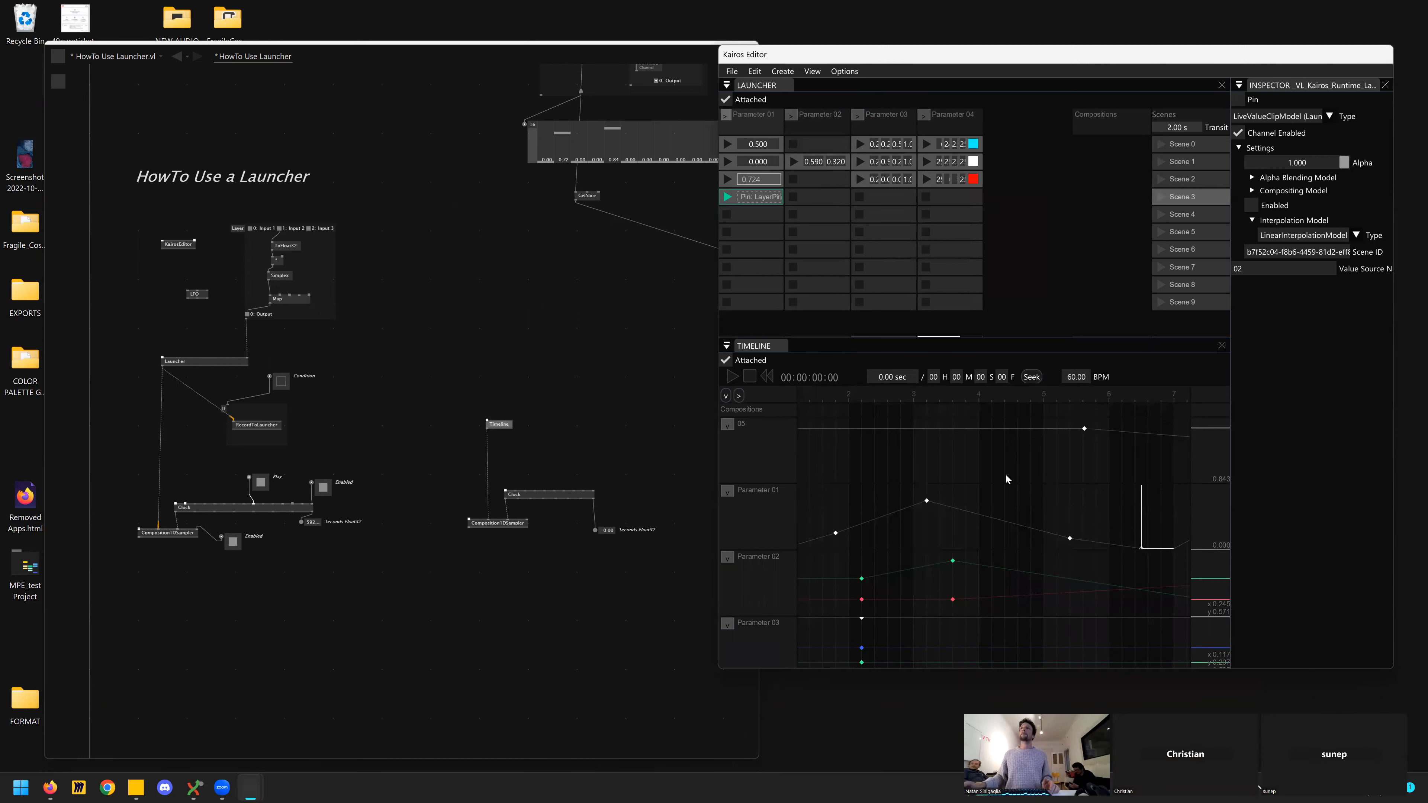
# - Create a composition keyframe on the Timeline at position 27 with duration 6 and the input pin name "Launcher Input"
pyautogui.scroll(-5, 1007, 481)
pyautogui.scroll(-5, 1041, 570)
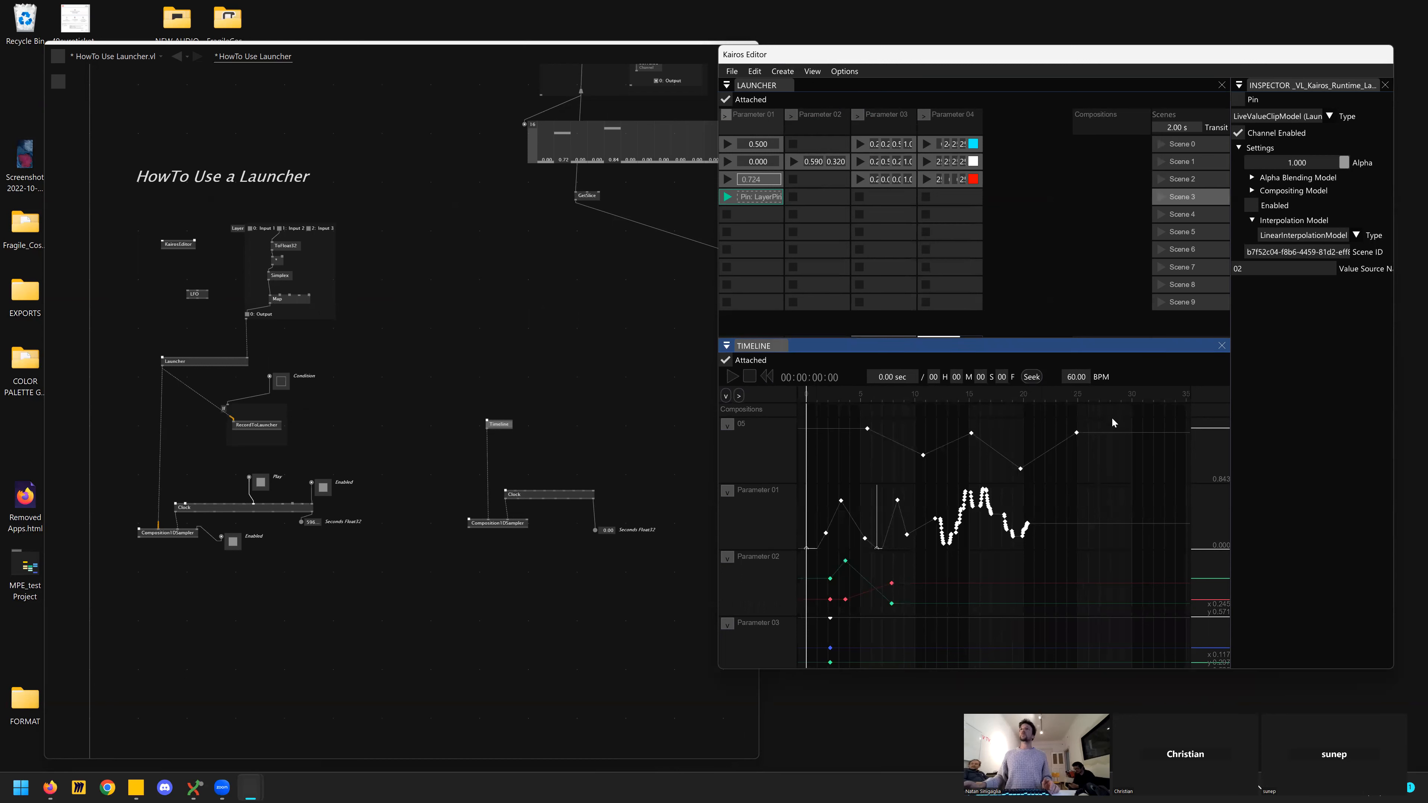
pyautogui.moveTo(1071, 410); pyautogui.dragTo(1134, 412)
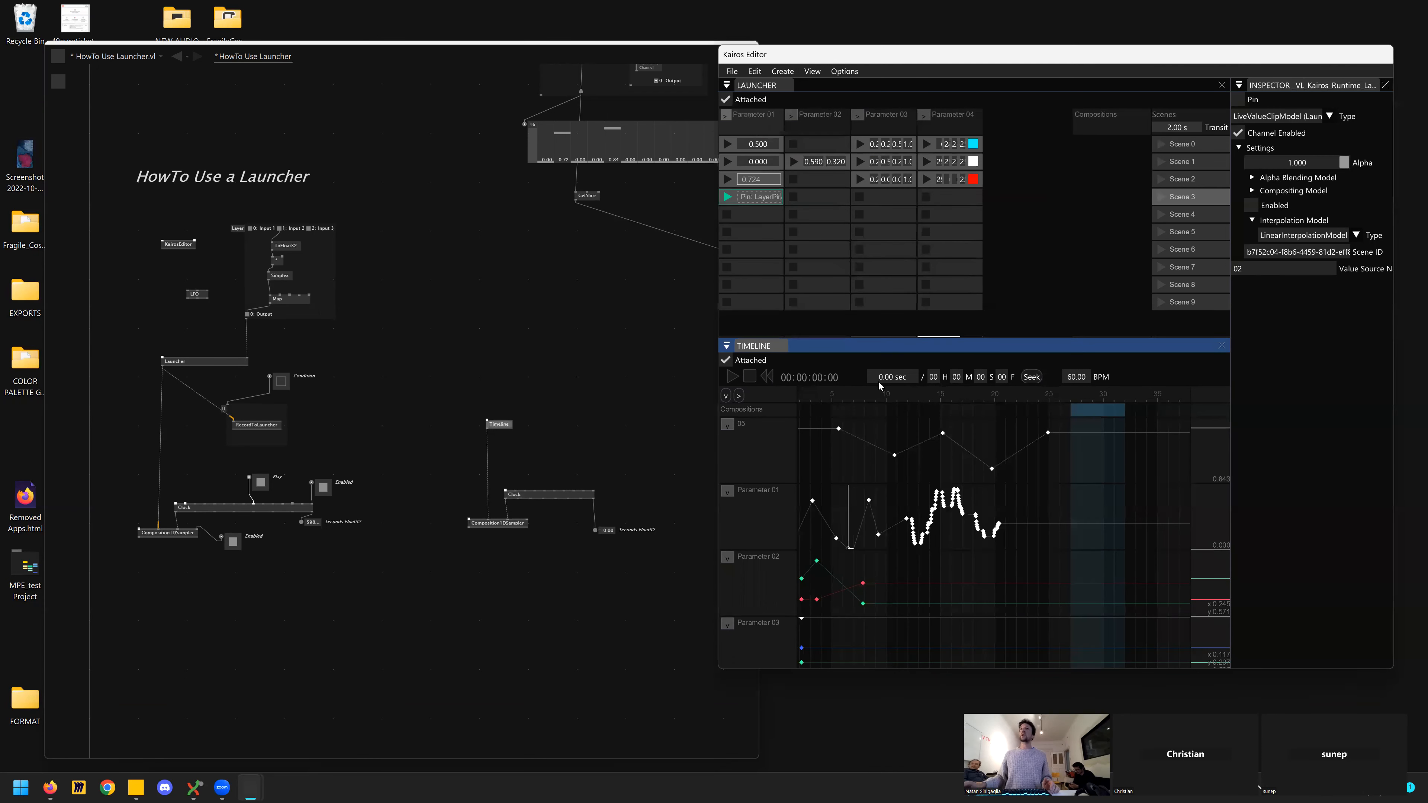
pyautogui.scroll(-1, 873, 419)
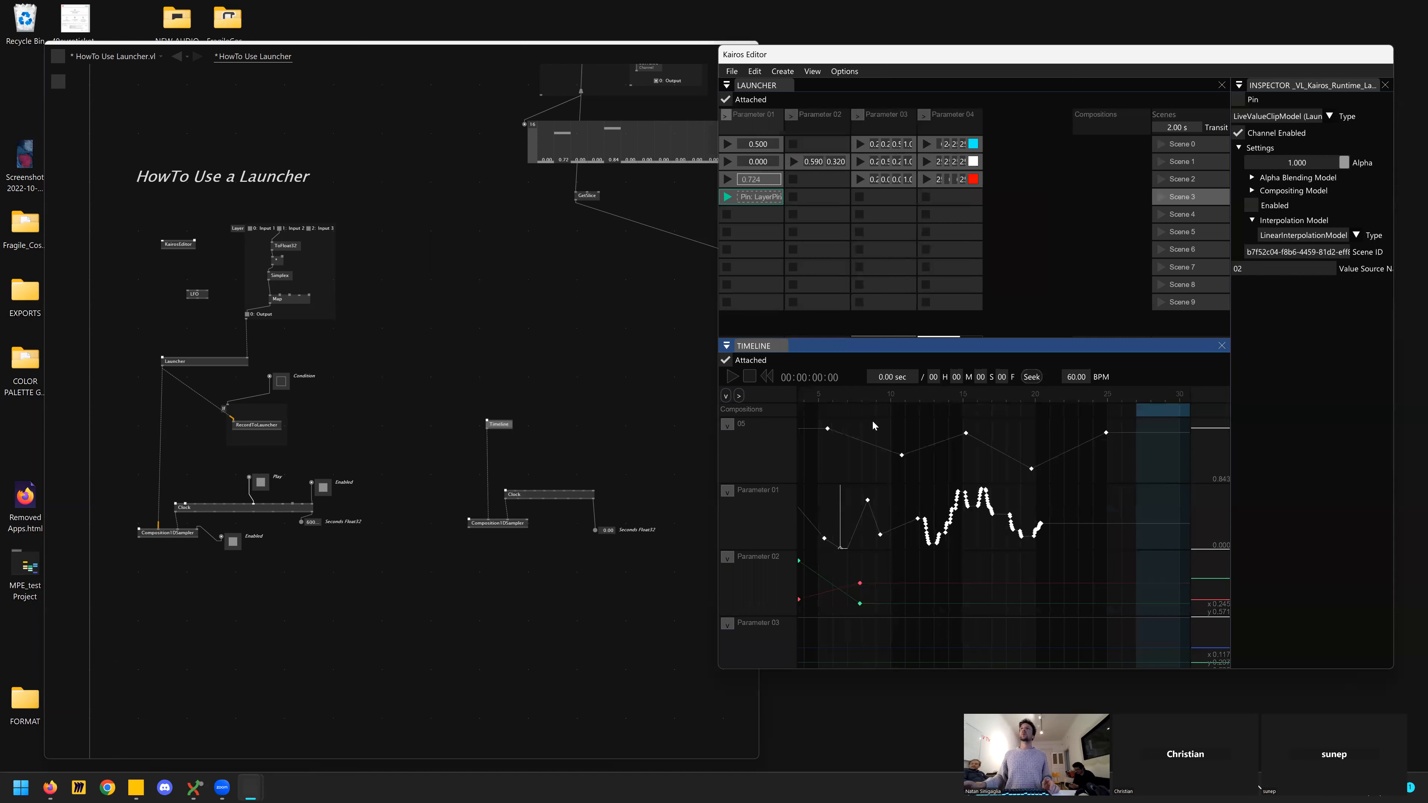
pyautogui.click(795, 72)
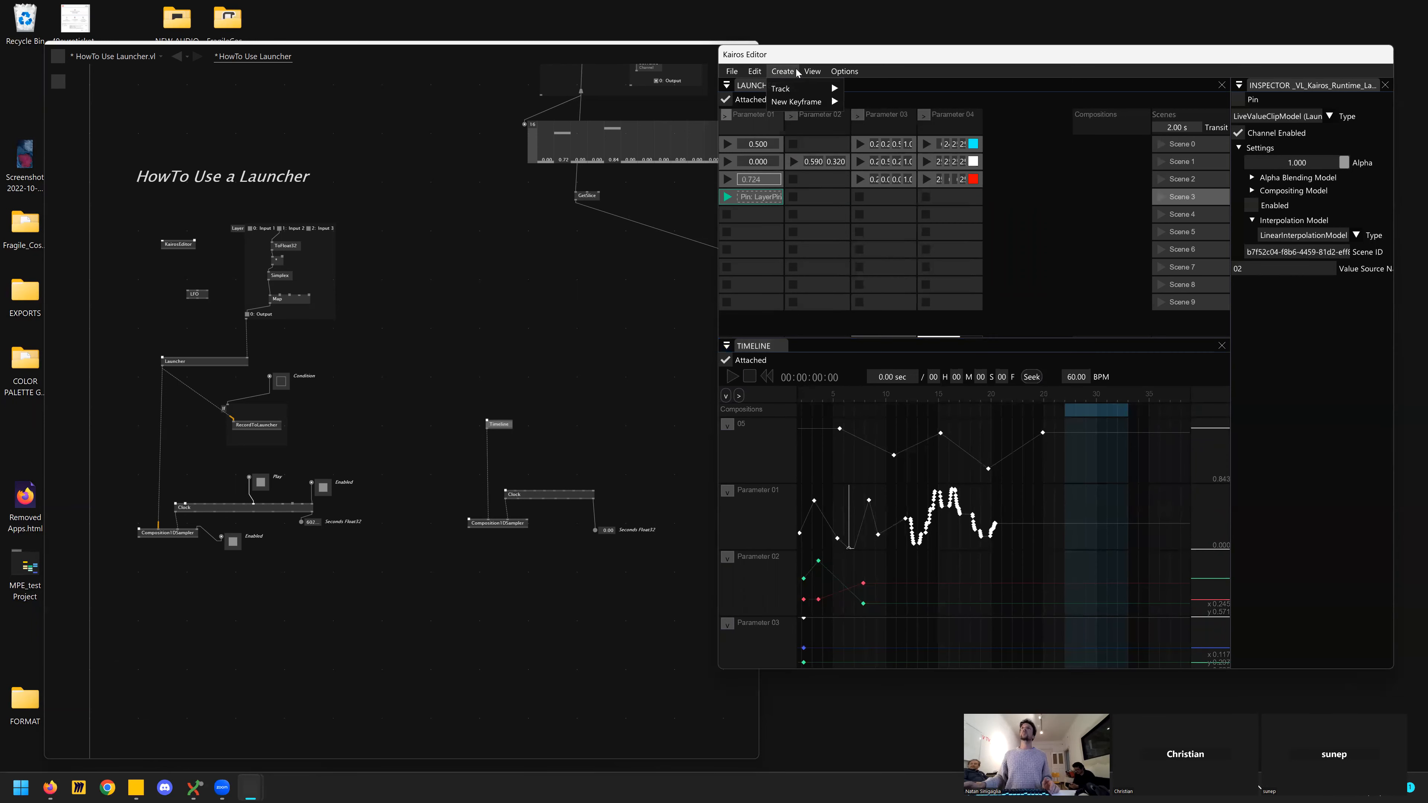
pyautogui.moveTo(797, 103)
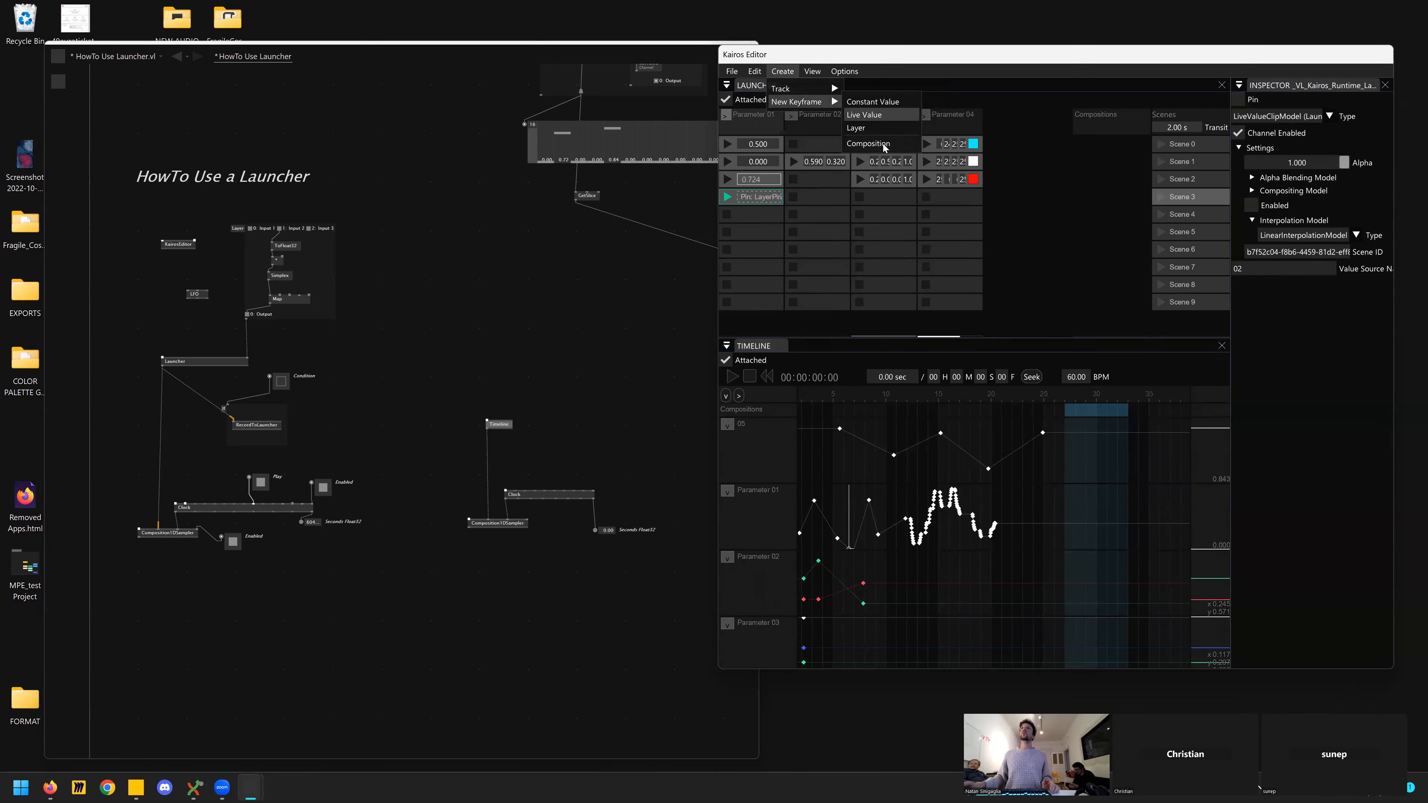
pyautogui.click(884, 144)
pyautogui.click(794, 127)
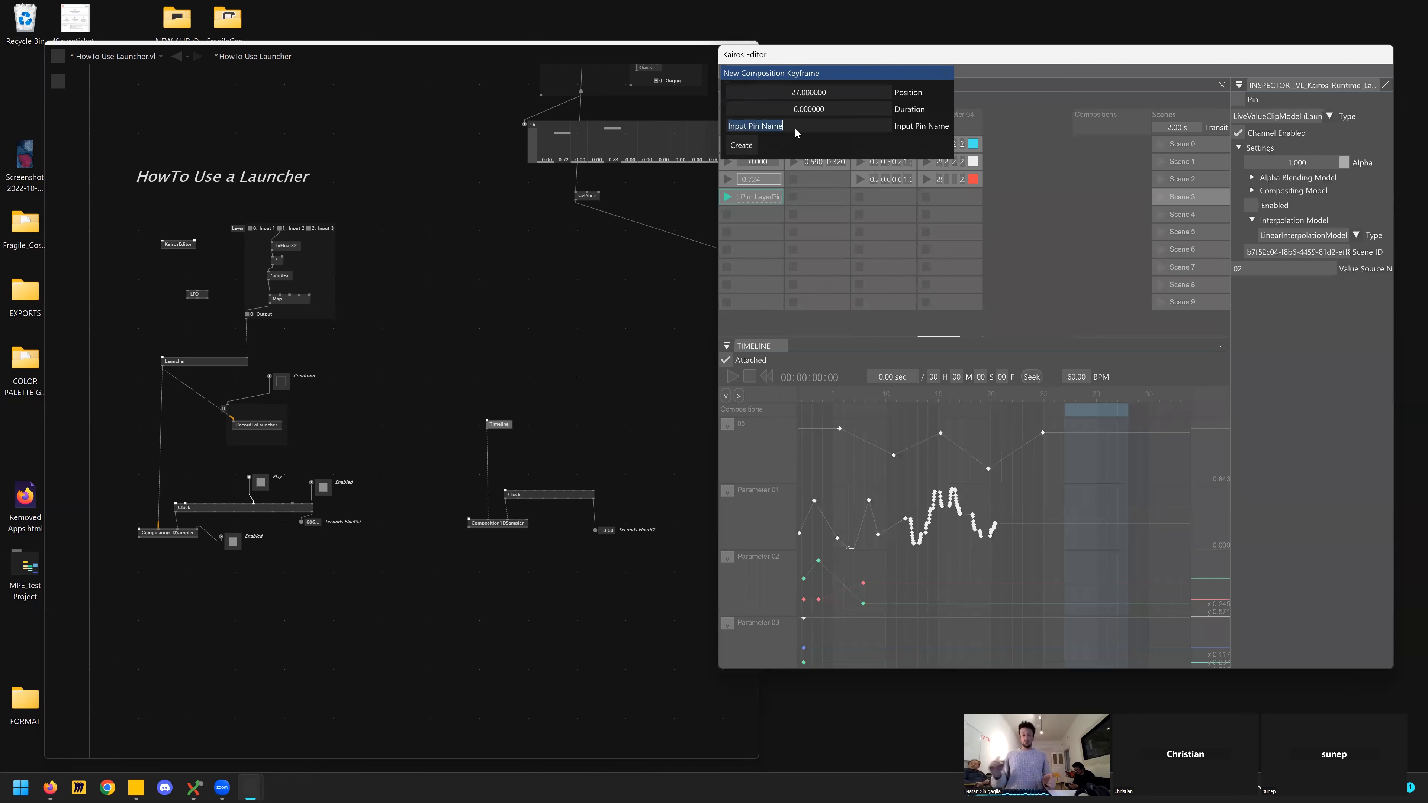
pyautogui.write('Launcher')
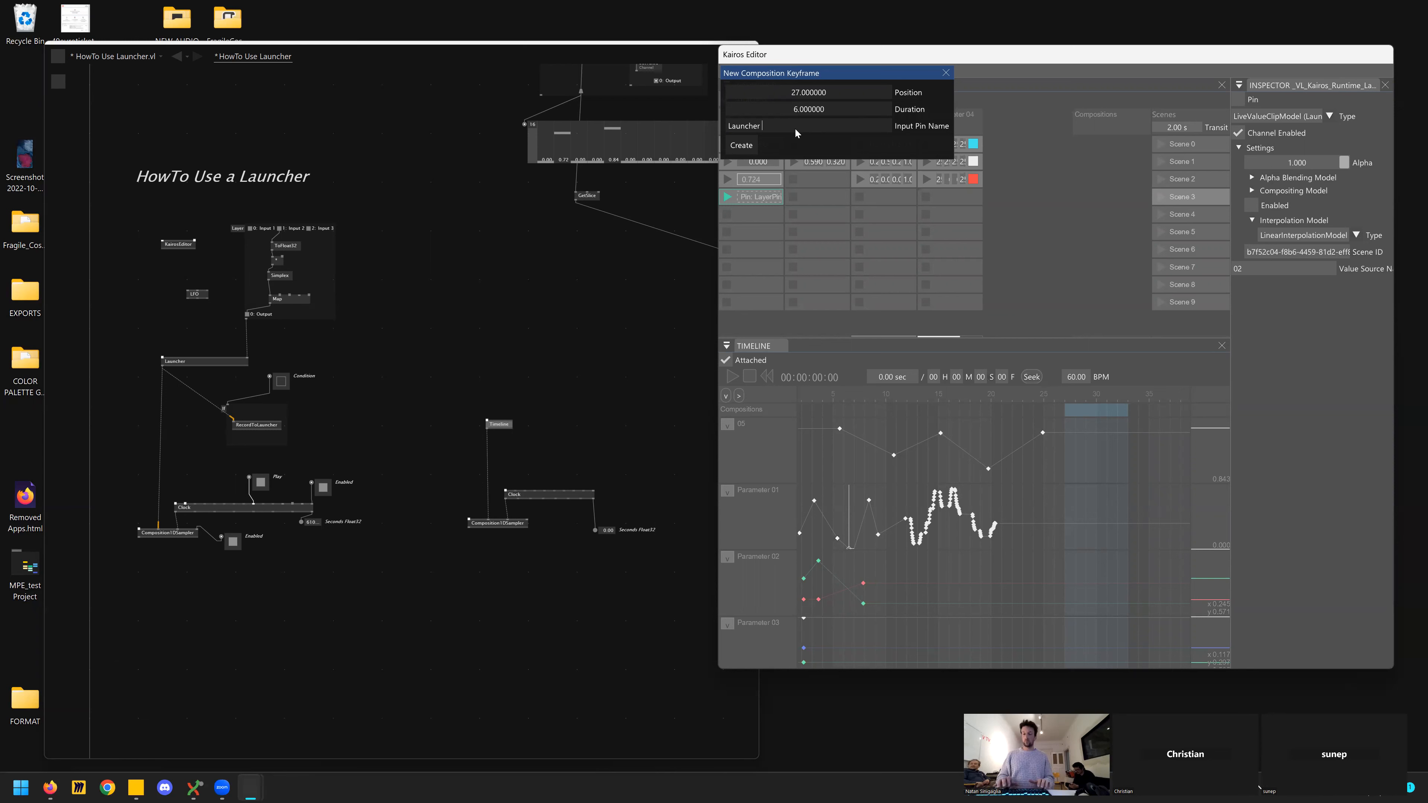
pyautogui.write(' Input')
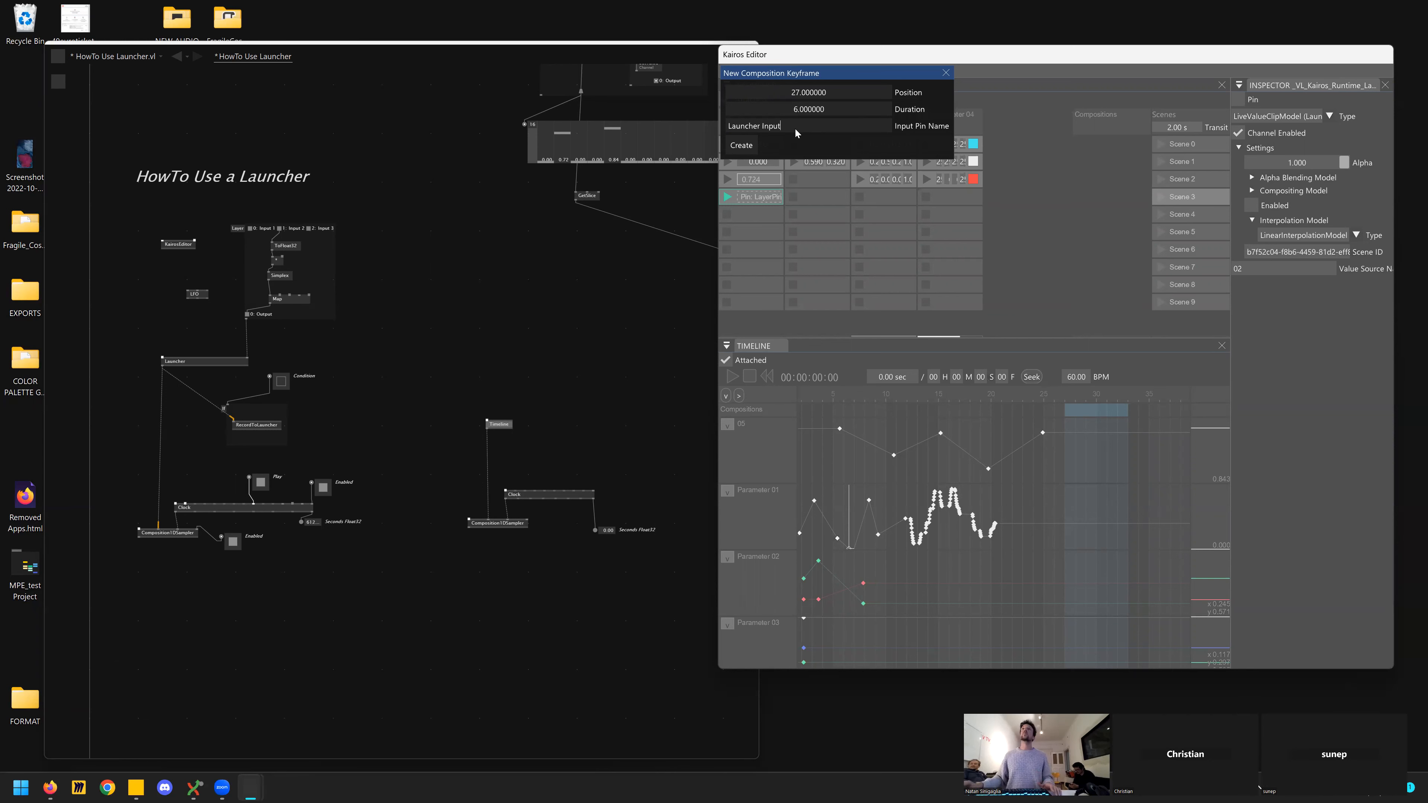
pyautogui.click(755, 148)
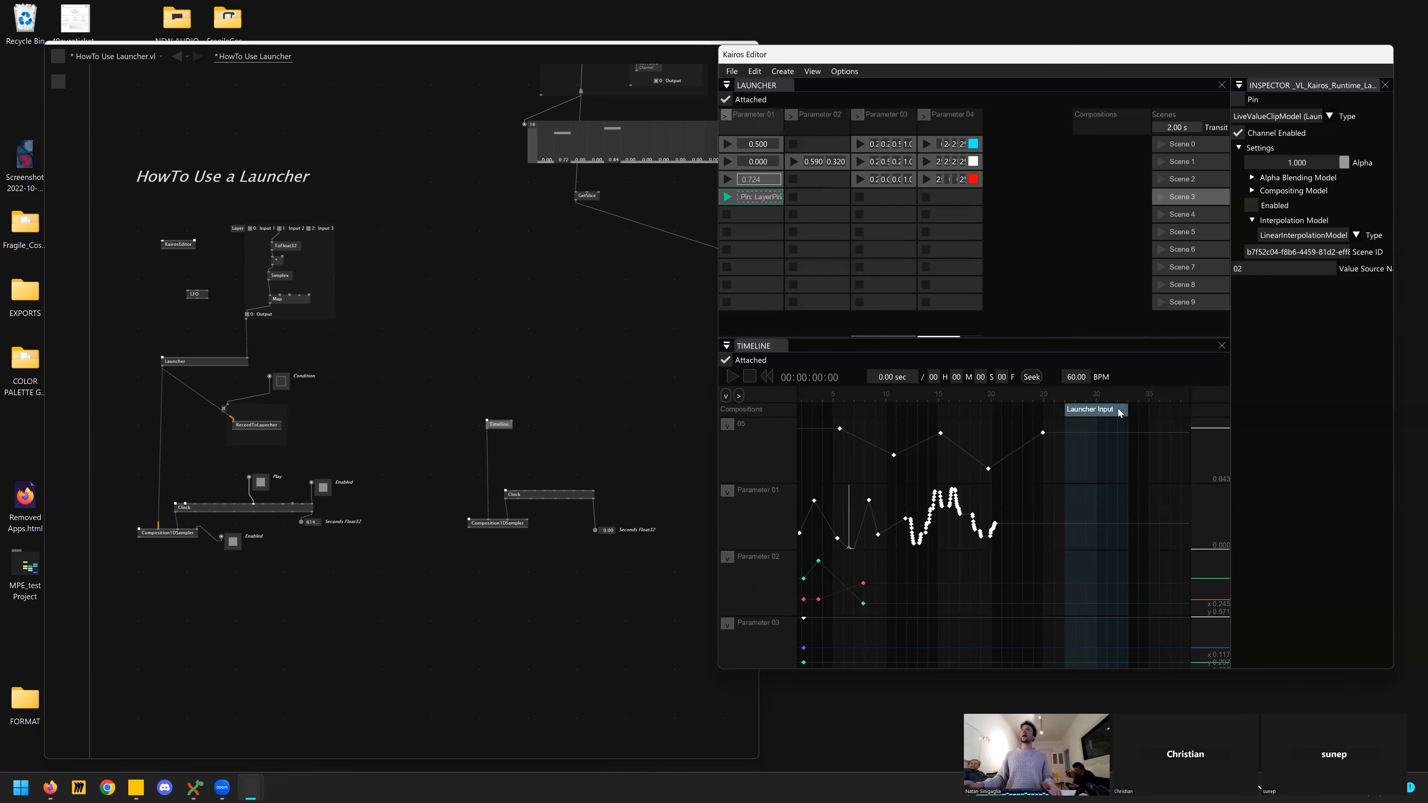
# - Move the Launcher Input composition keyframe to position 29 on the Timeline
pyautogui.click(1091, 410)
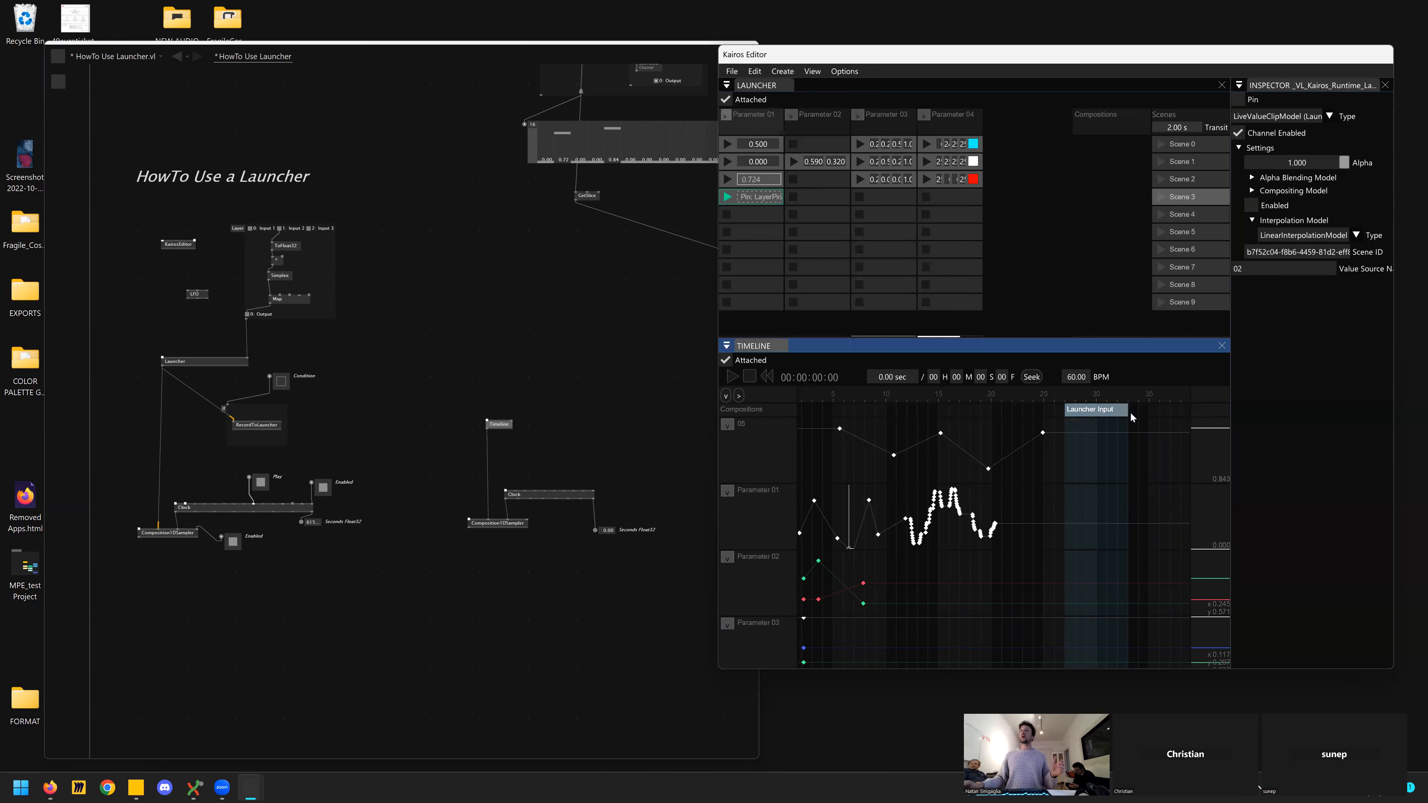
pyautogui.click(1154, 411)
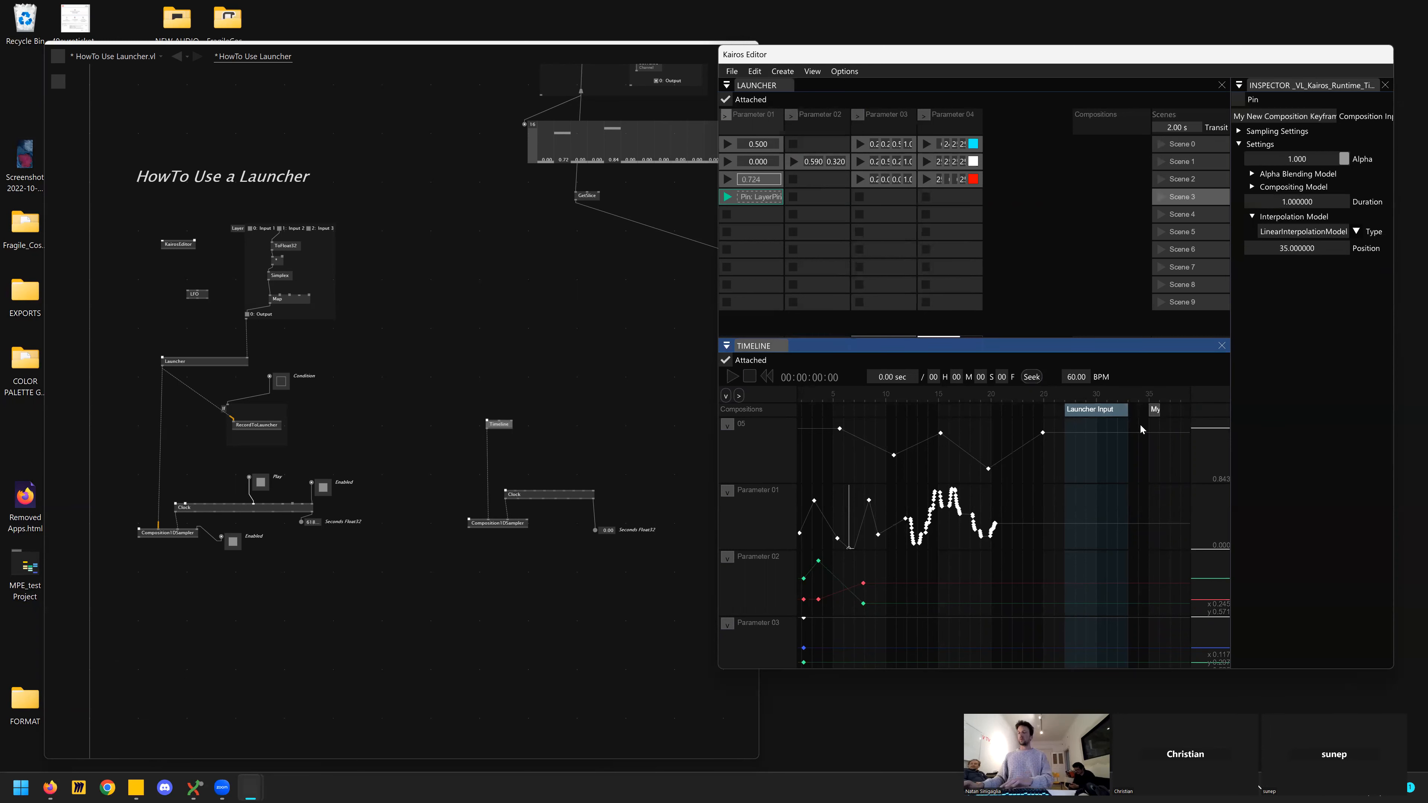
pyautogui.moveTo(1087, 411); pyautogui.dragTo(1105, 415)
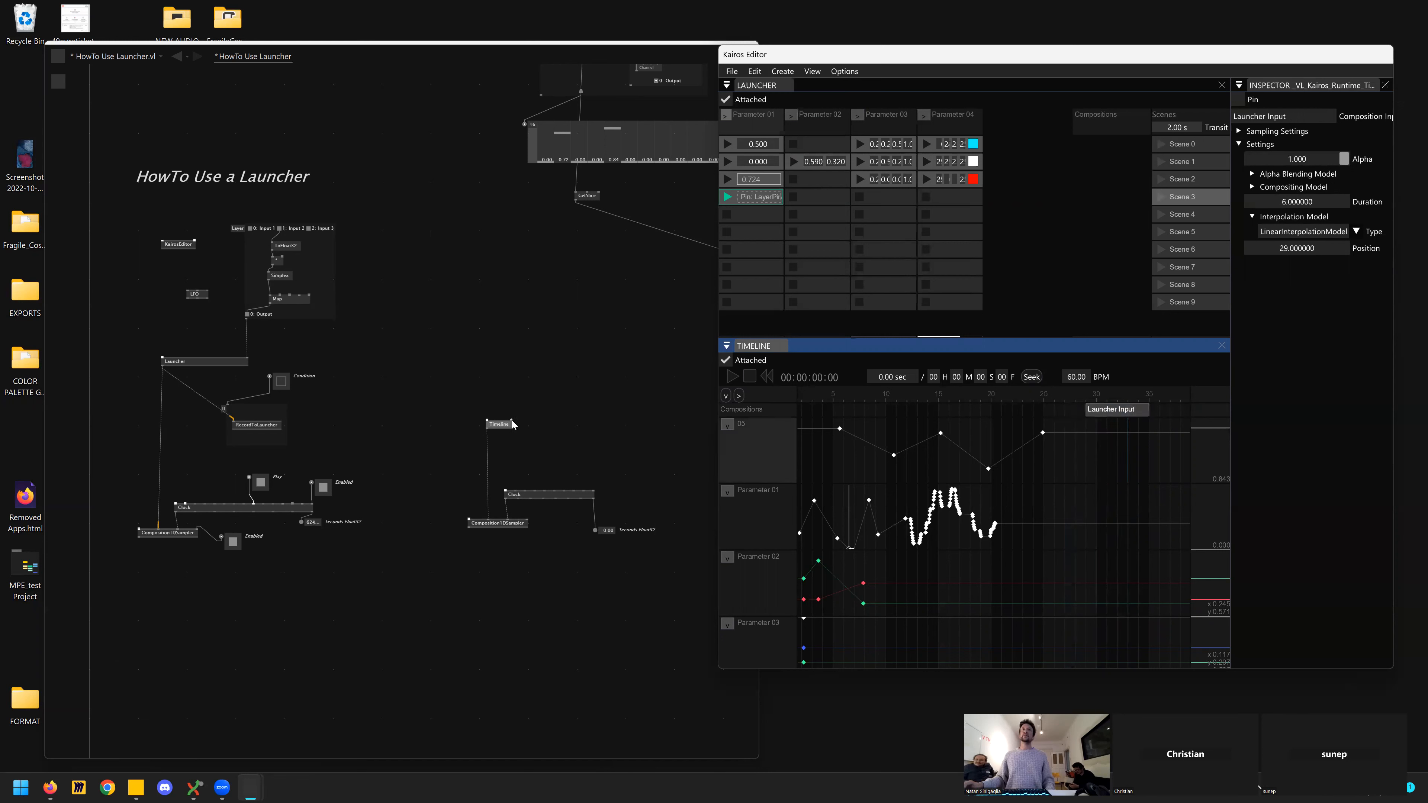
# - Link the Launcher node's composition output to the new Launcher Input pin on the Timeline node
pyautogui.moveTo(512, 423)
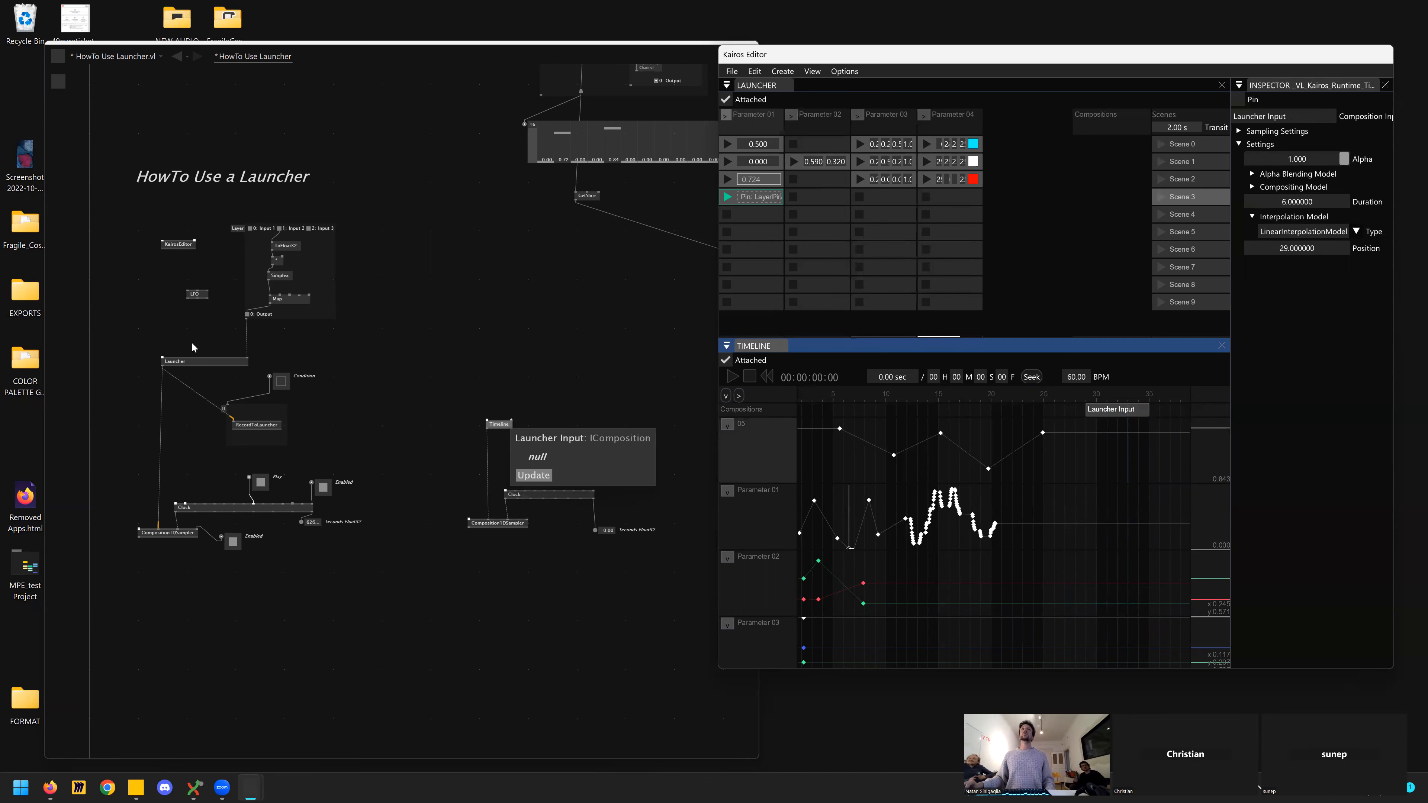
pyautogui.click(177, 355)
pyautogui.moveTo(163, 368)
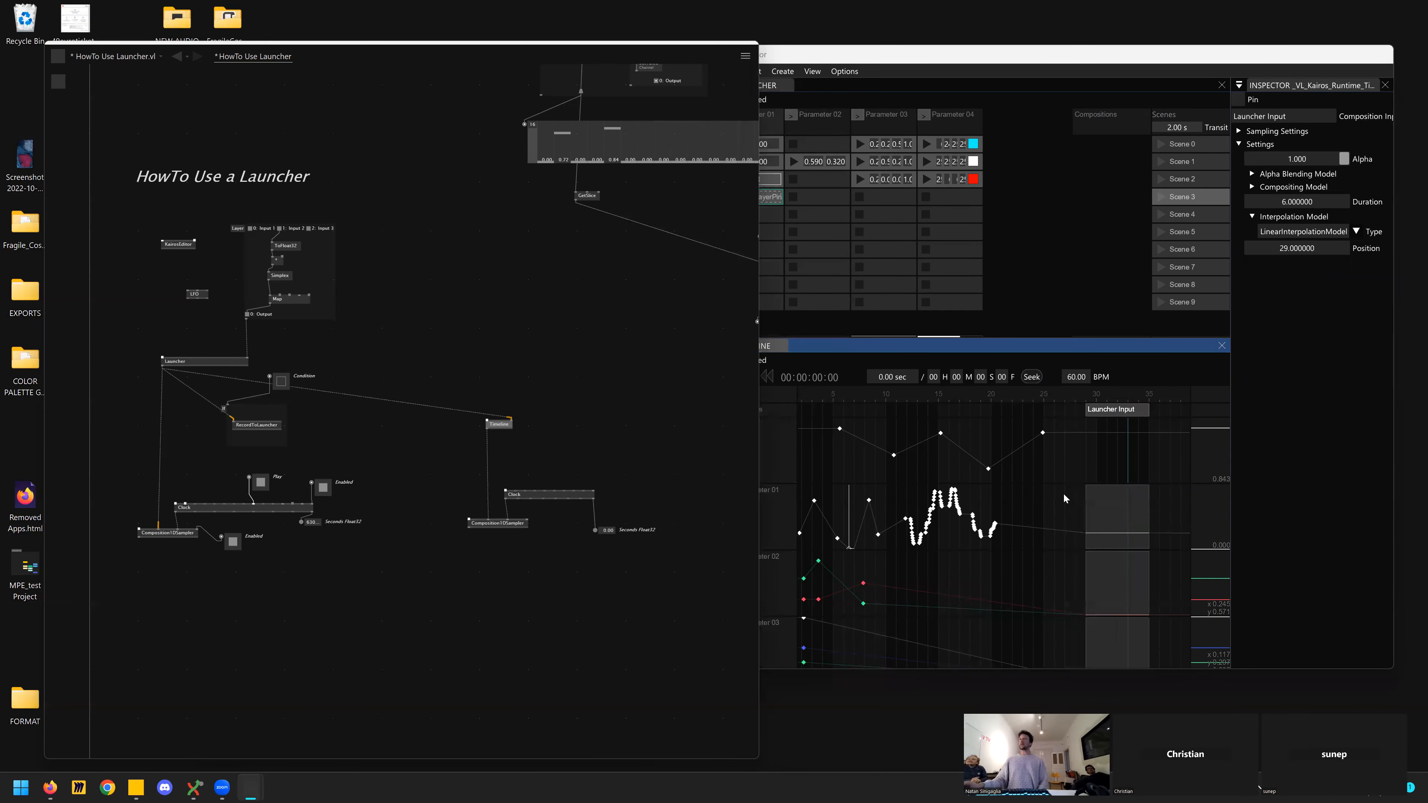
# - Move the Launcher Input composition keyframe to position 34 on the Timeline
pyautogui.scroll(-2, 1064, 476)
pyautogui.click(1054, 443)
pyautogui.scroll(-2, 1054, 443)
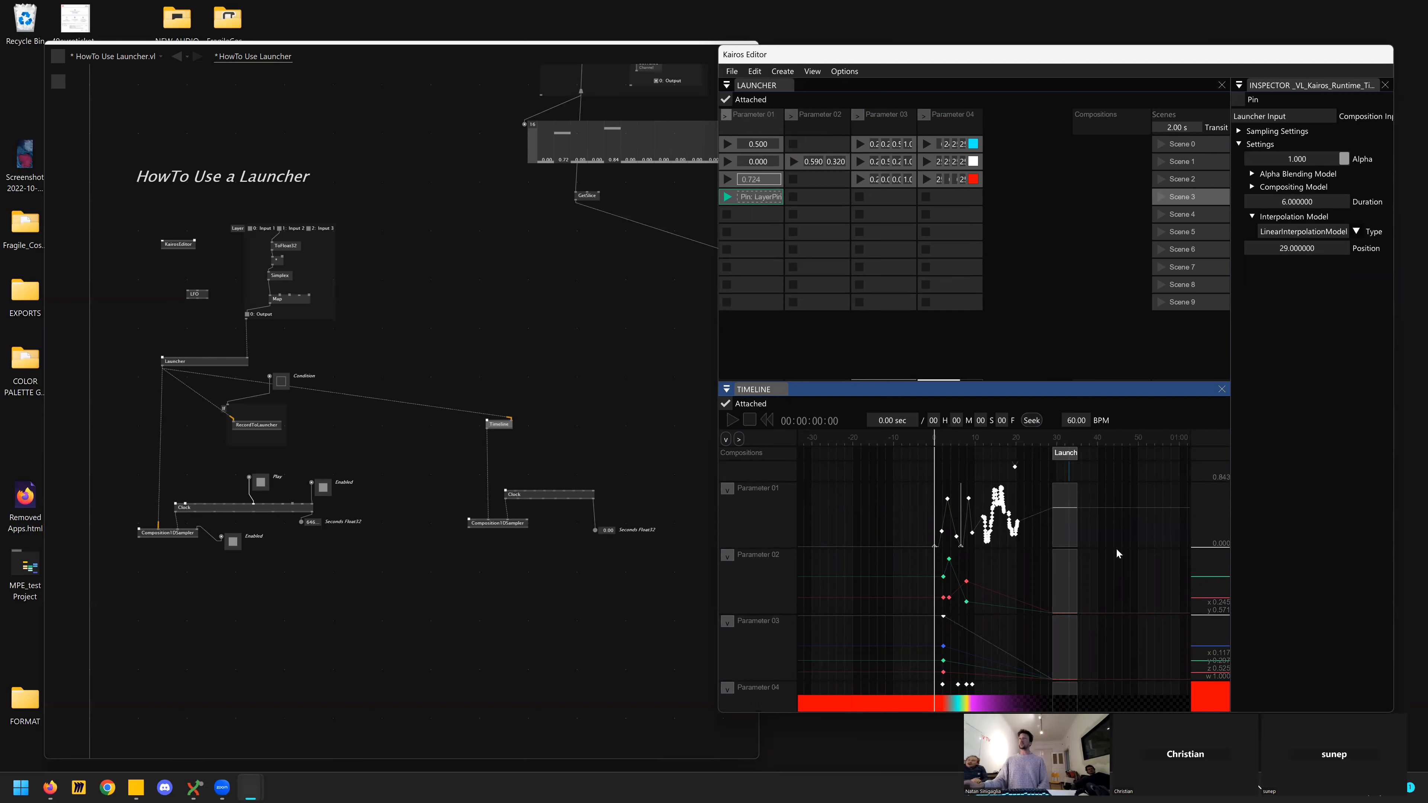
pyautogui.scroll(-2, 1083, 543)
pyautogui.scroll(1, 1080, 541)
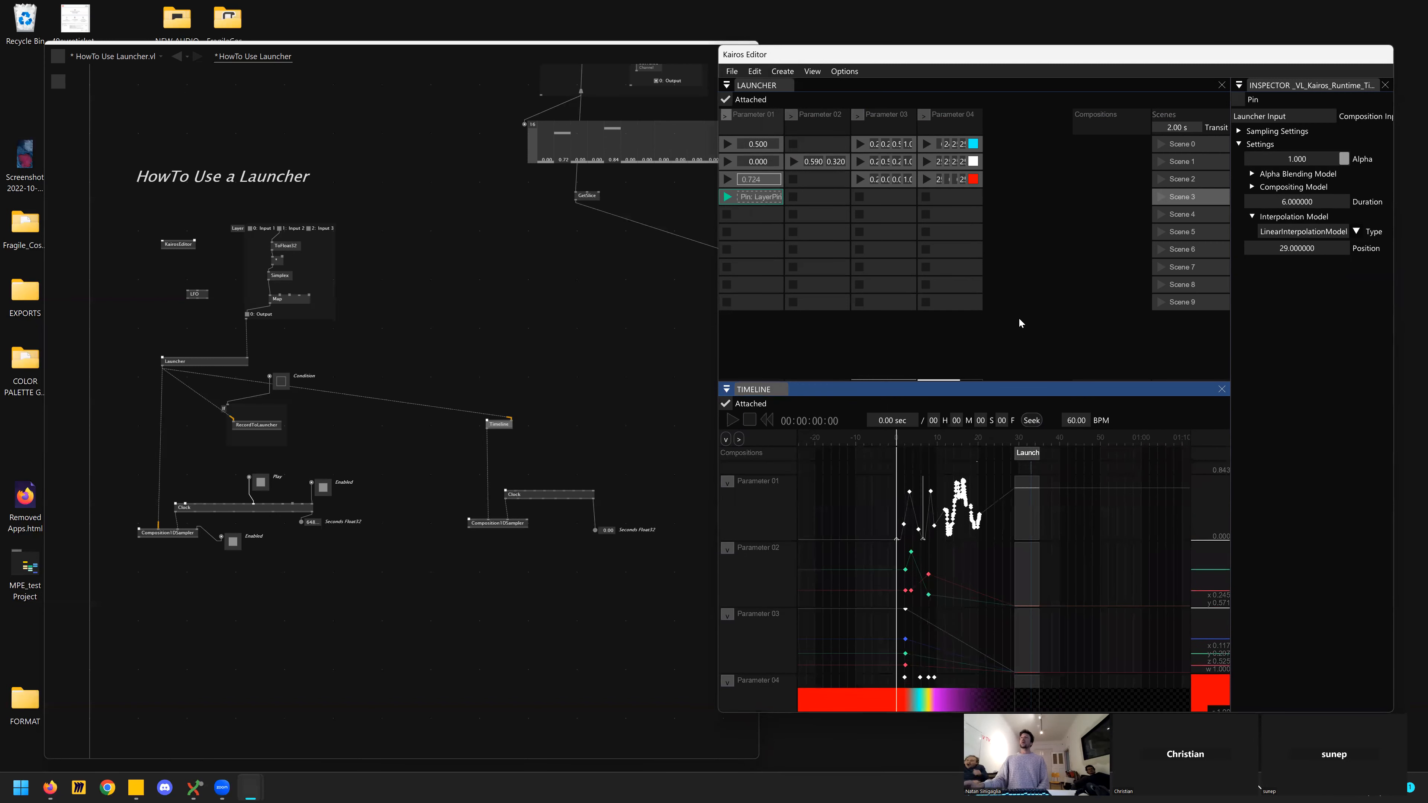
pyautogui.moveTo(1046, 455); pyautogui.dragTo(1044, 456)
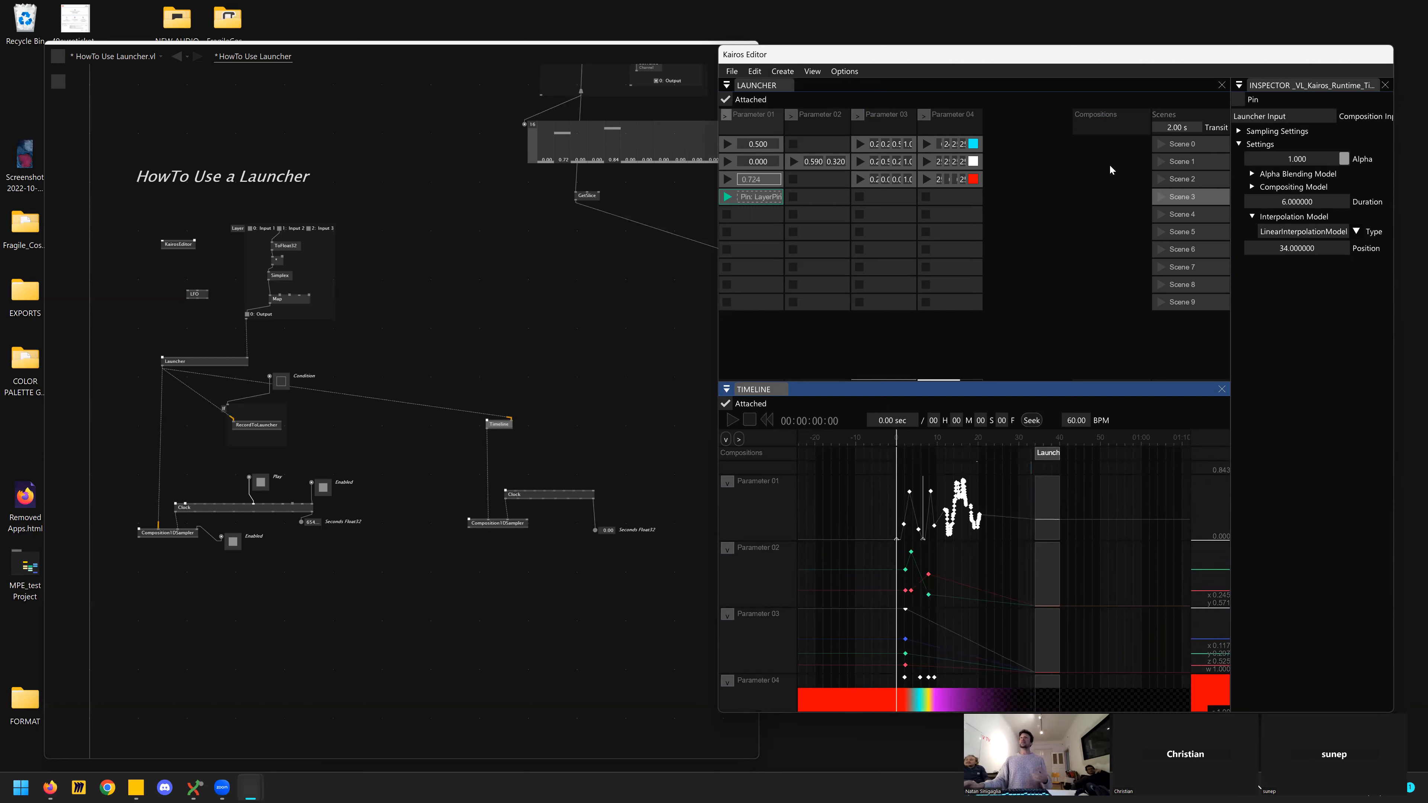
# - Play the Timeline from a point before the Launcher Input keyframe and trigger Scene 2, Scene 1 and Scene 0 in turn
pyautogui.click(954, 436)
pyautogui.click(732, 421)
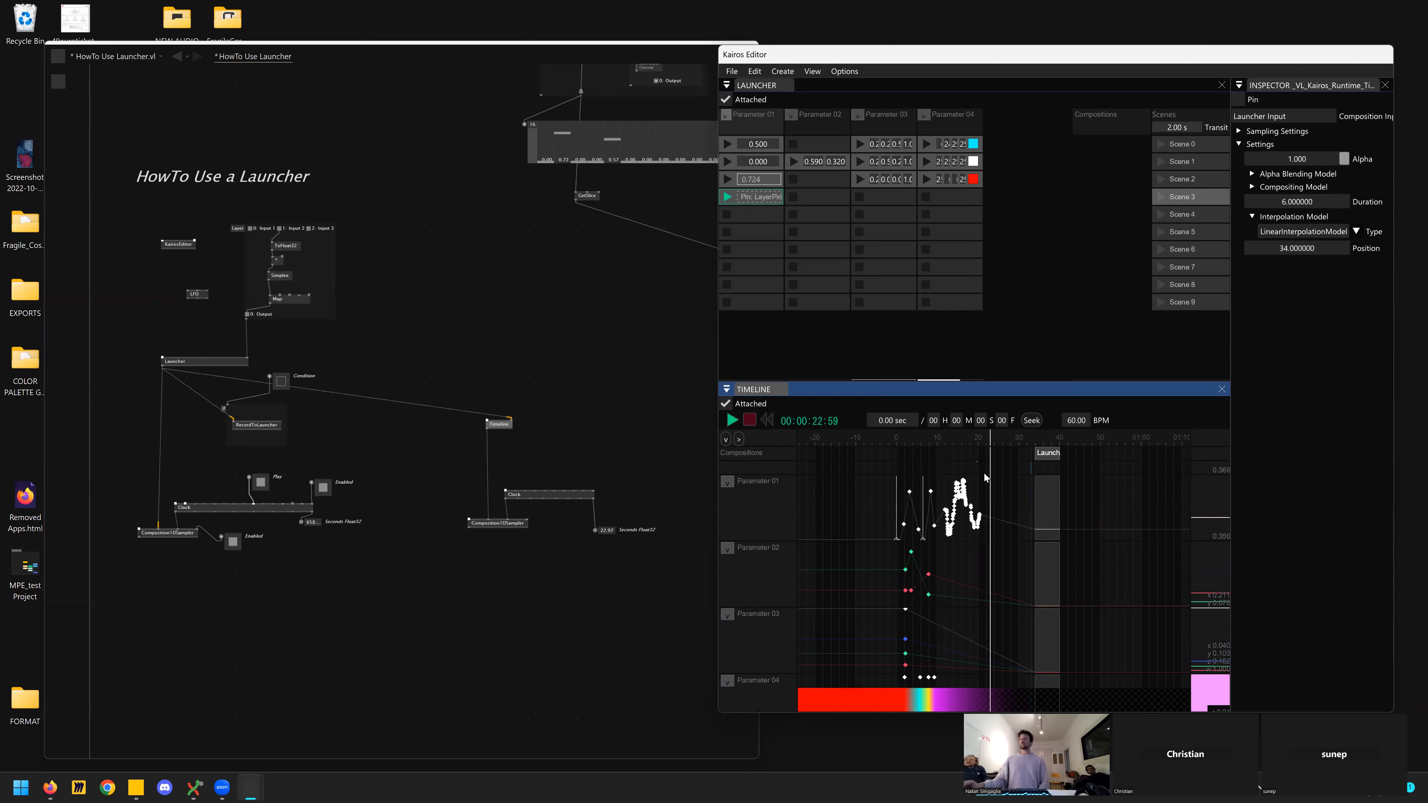
pyautogui.click(1161, 179)
pyautogui.click(1159, 180)
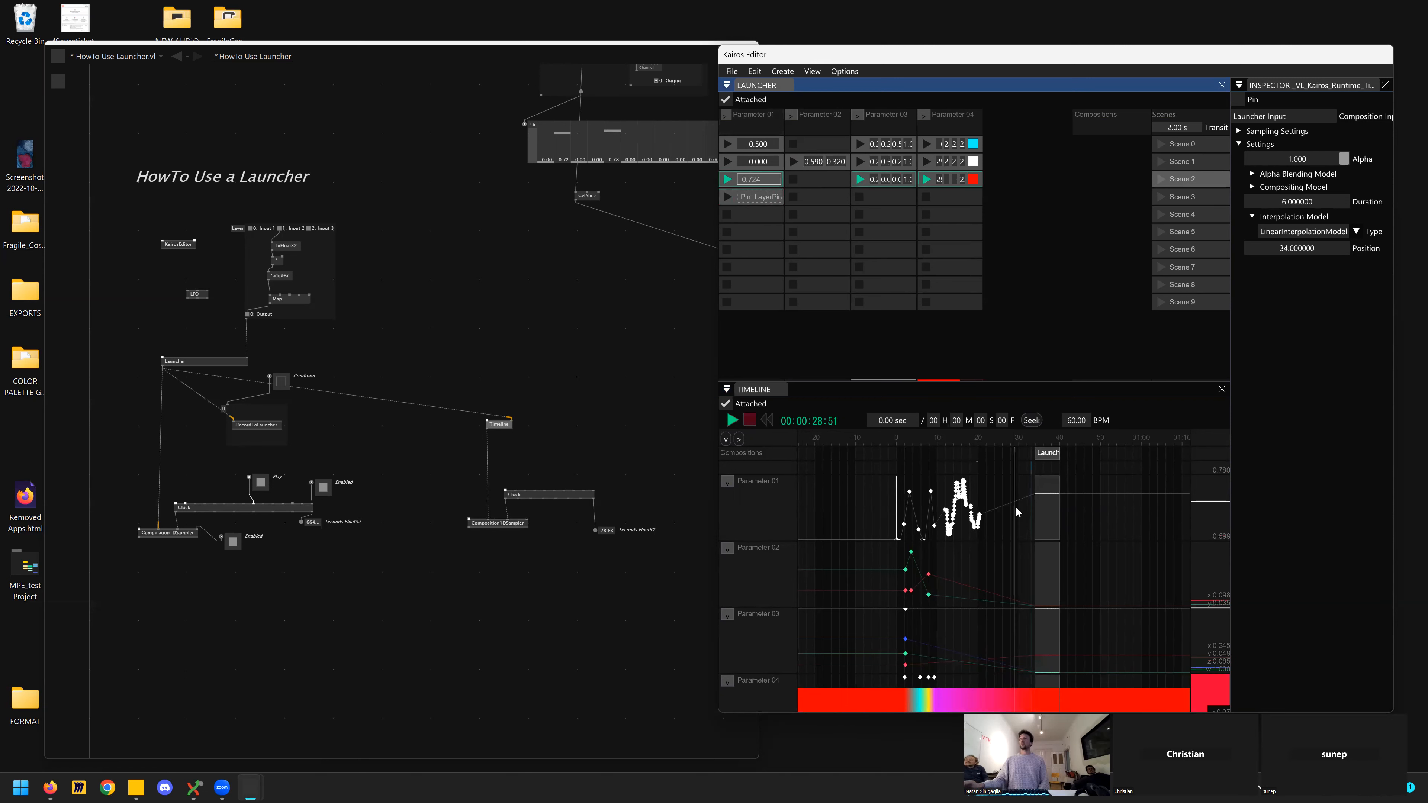
pyautogui.click(1161, 162)
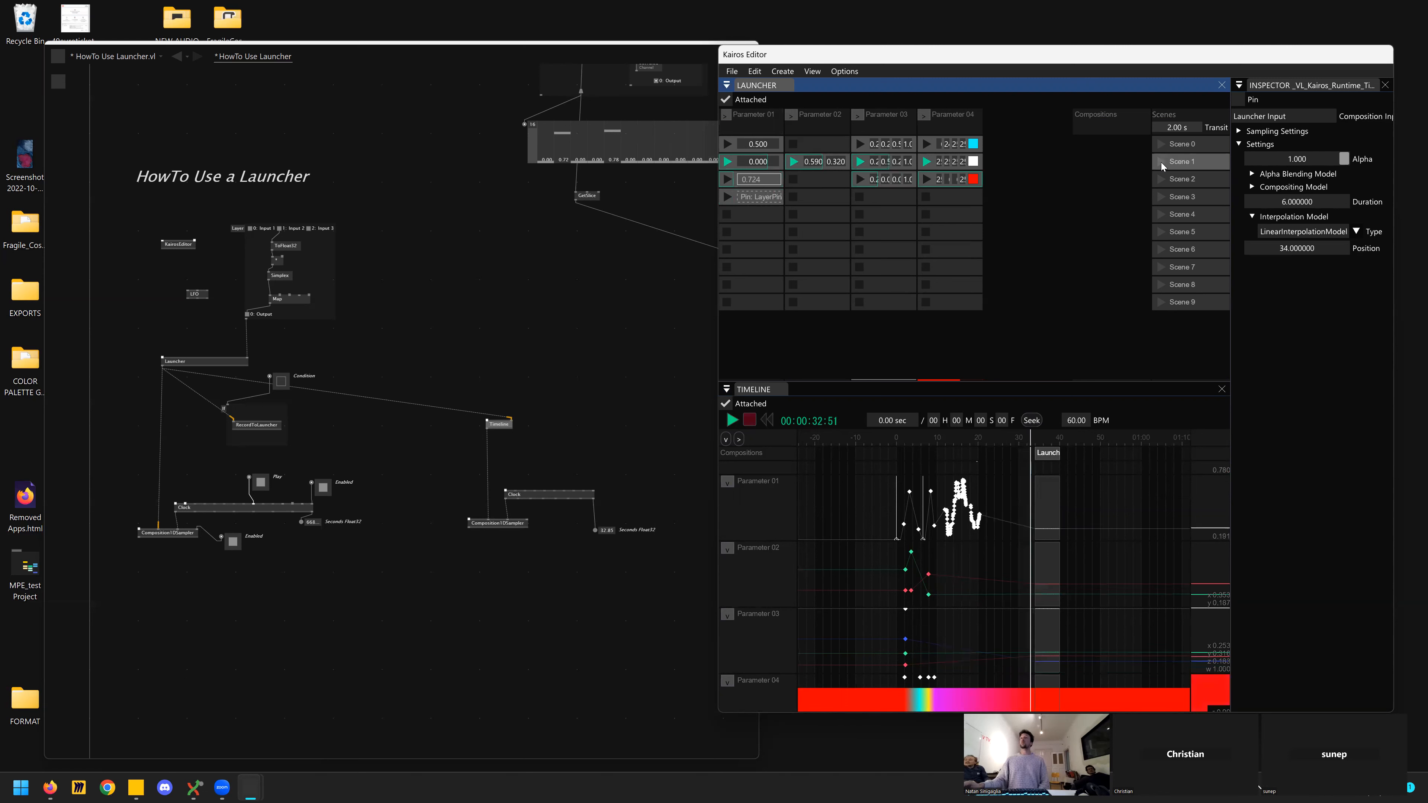
pyautogui.click(1160, 146)
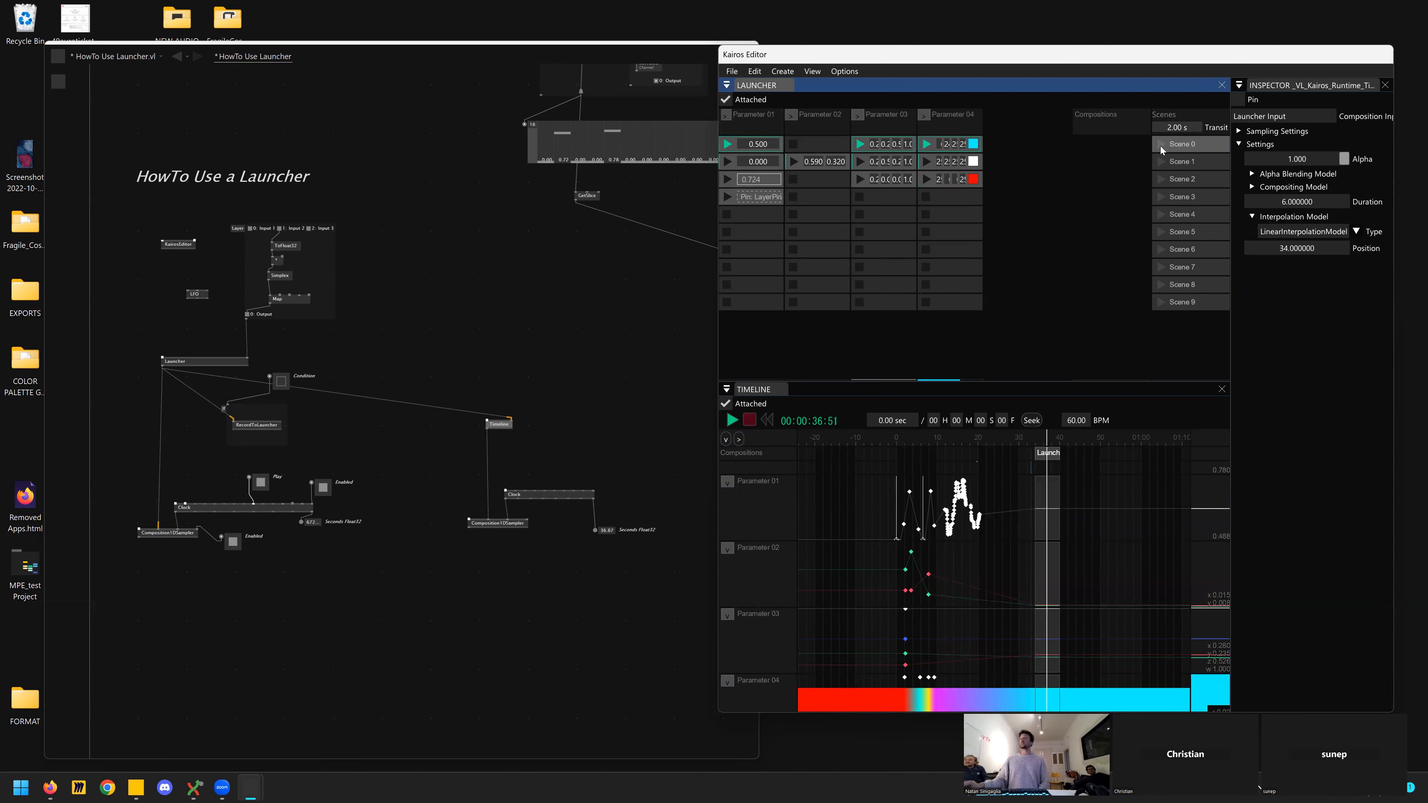
# - Trigger individual Launcher clips from Scenes 1 and 2 for Parameter 01 and Parameter 03, plus Parameter 04's Scene 2 clip
pyautogui.click(857, 161)
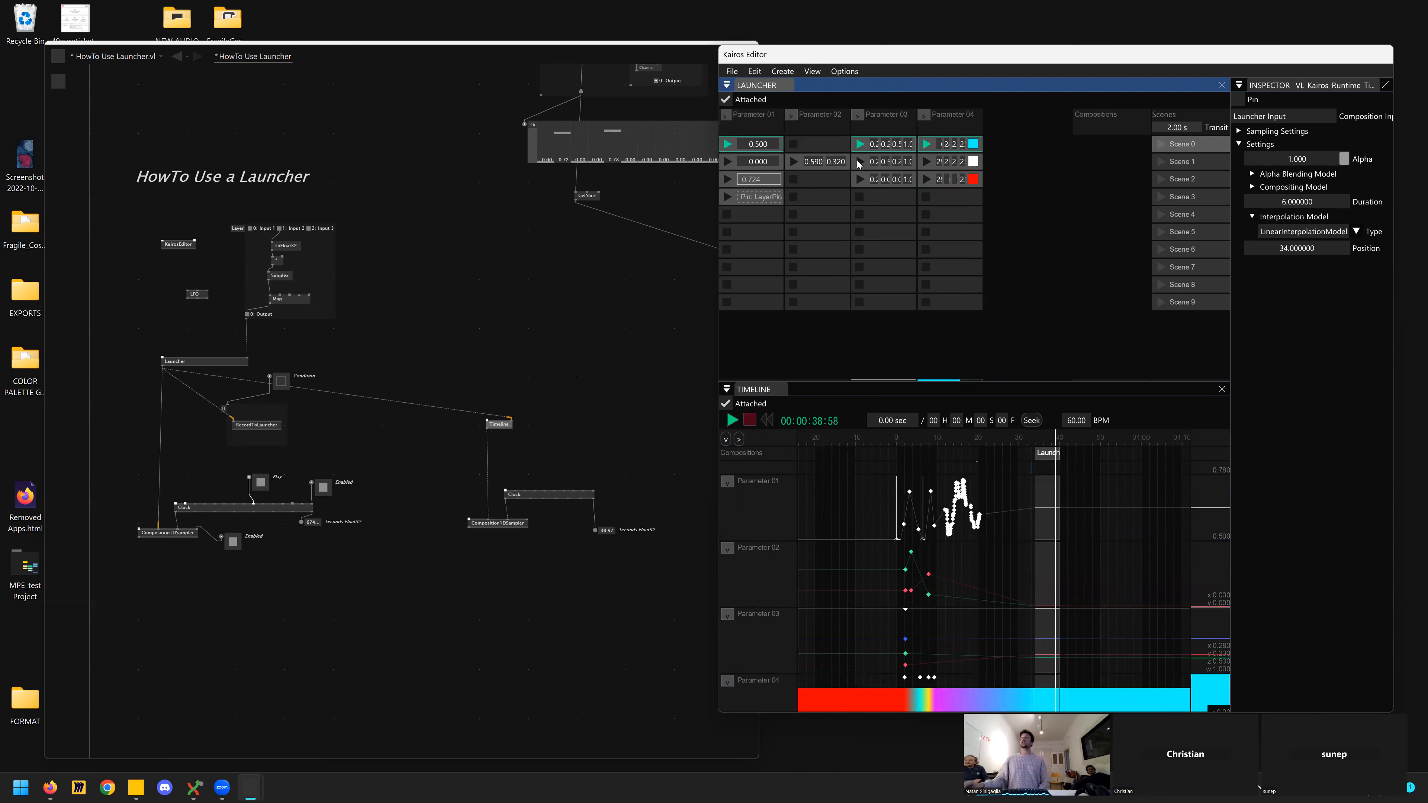
pyautogui.click(858, 180)
pyautogui.click(727, 163)
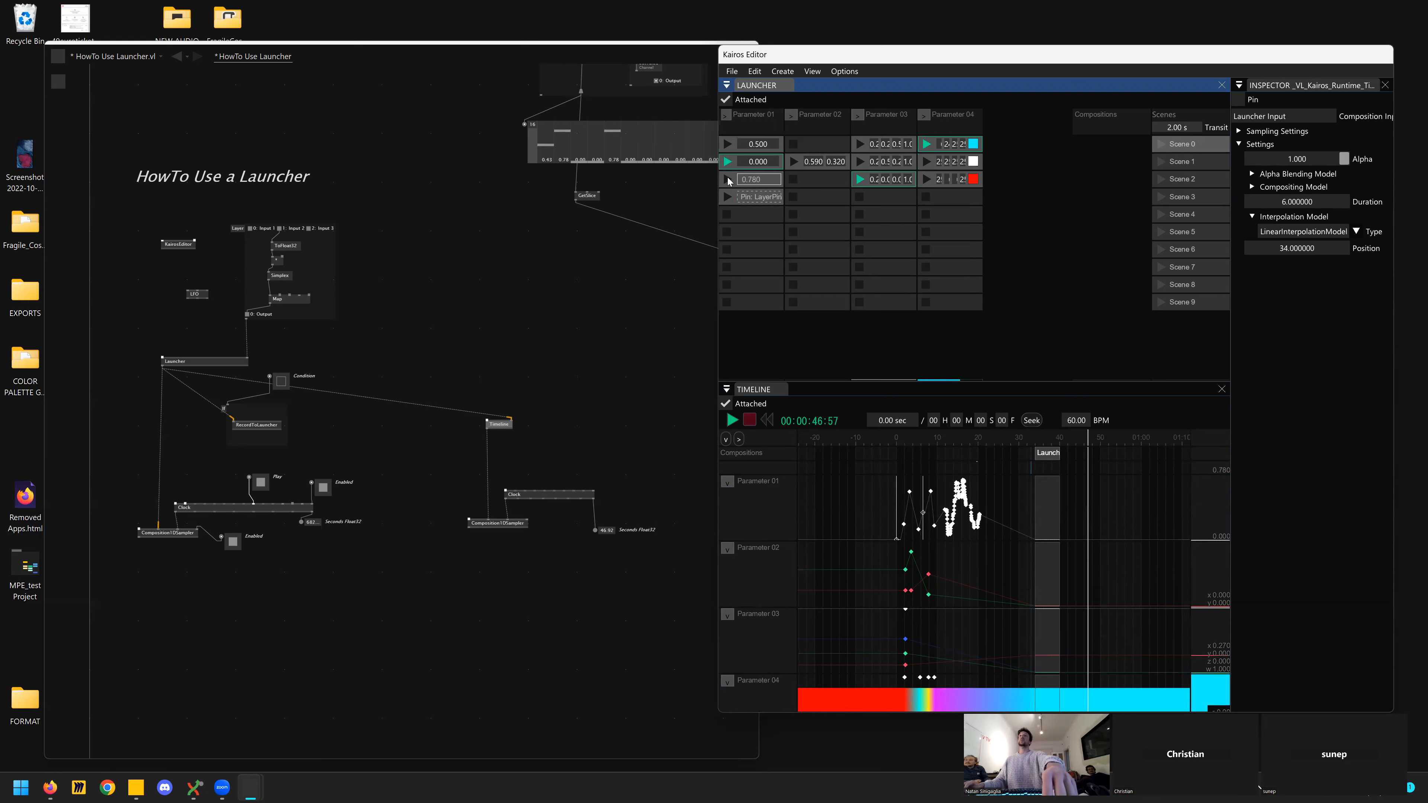
pyautogui.click(728, 179)
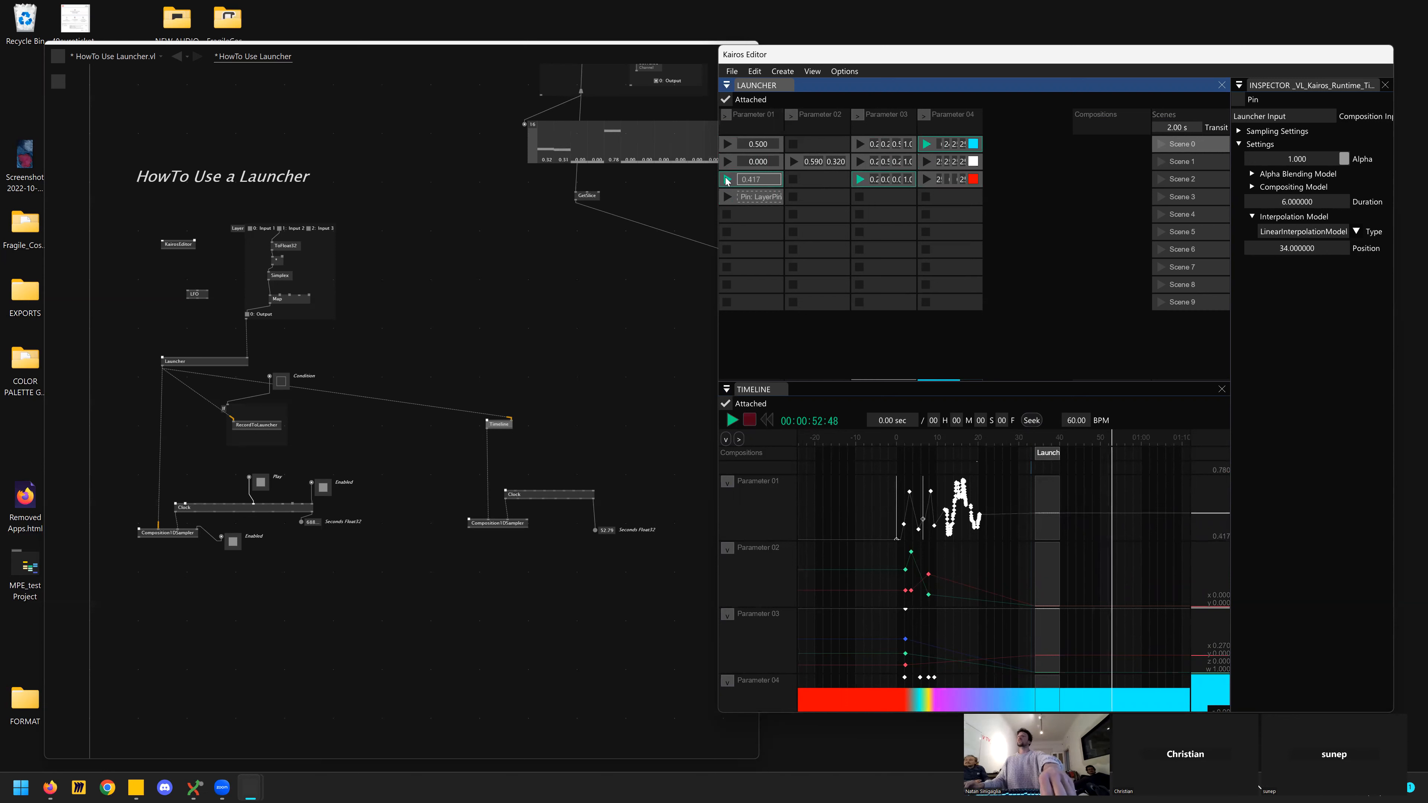
pyautogui.click(727, 179)
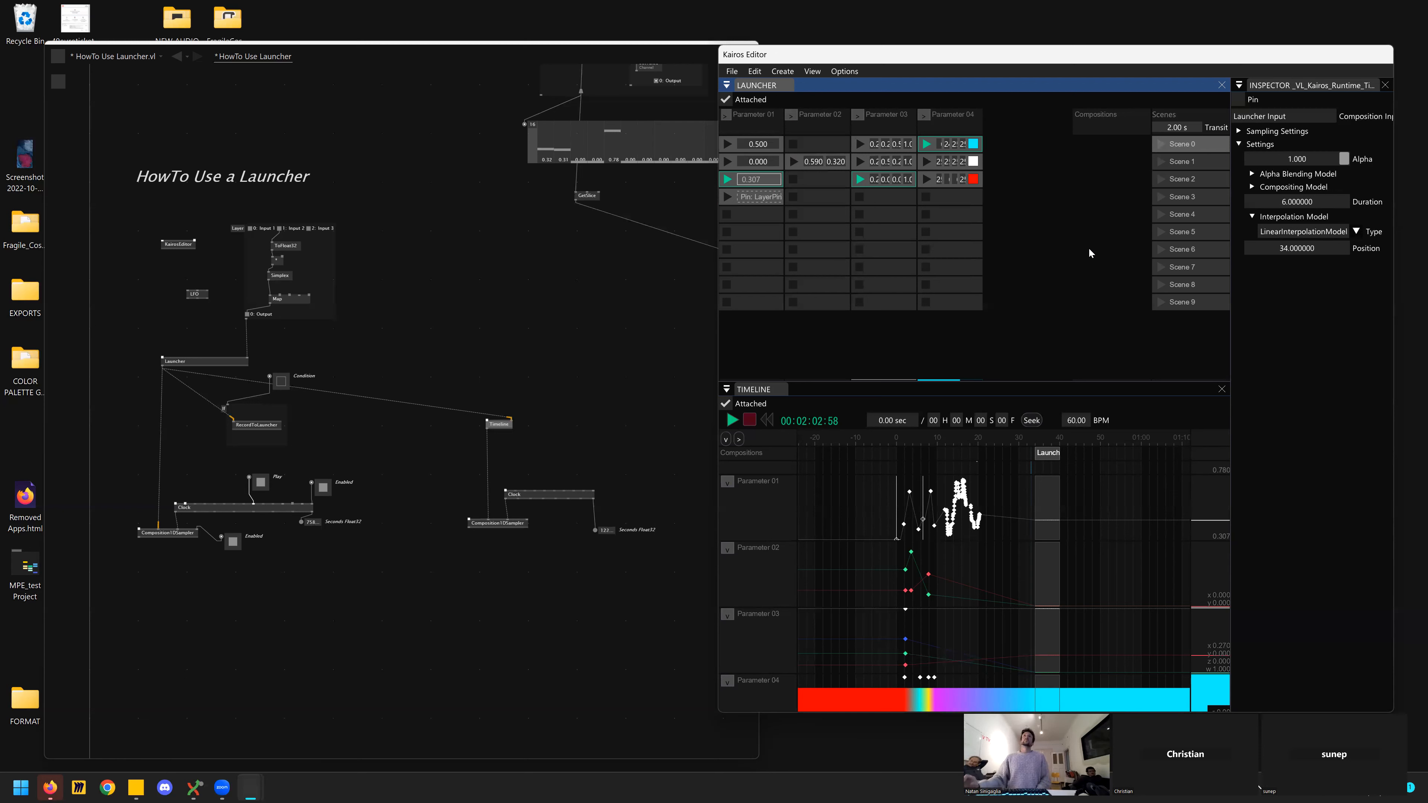
pyautogui.click(862, 161)
pyautogui.click(927, 179)
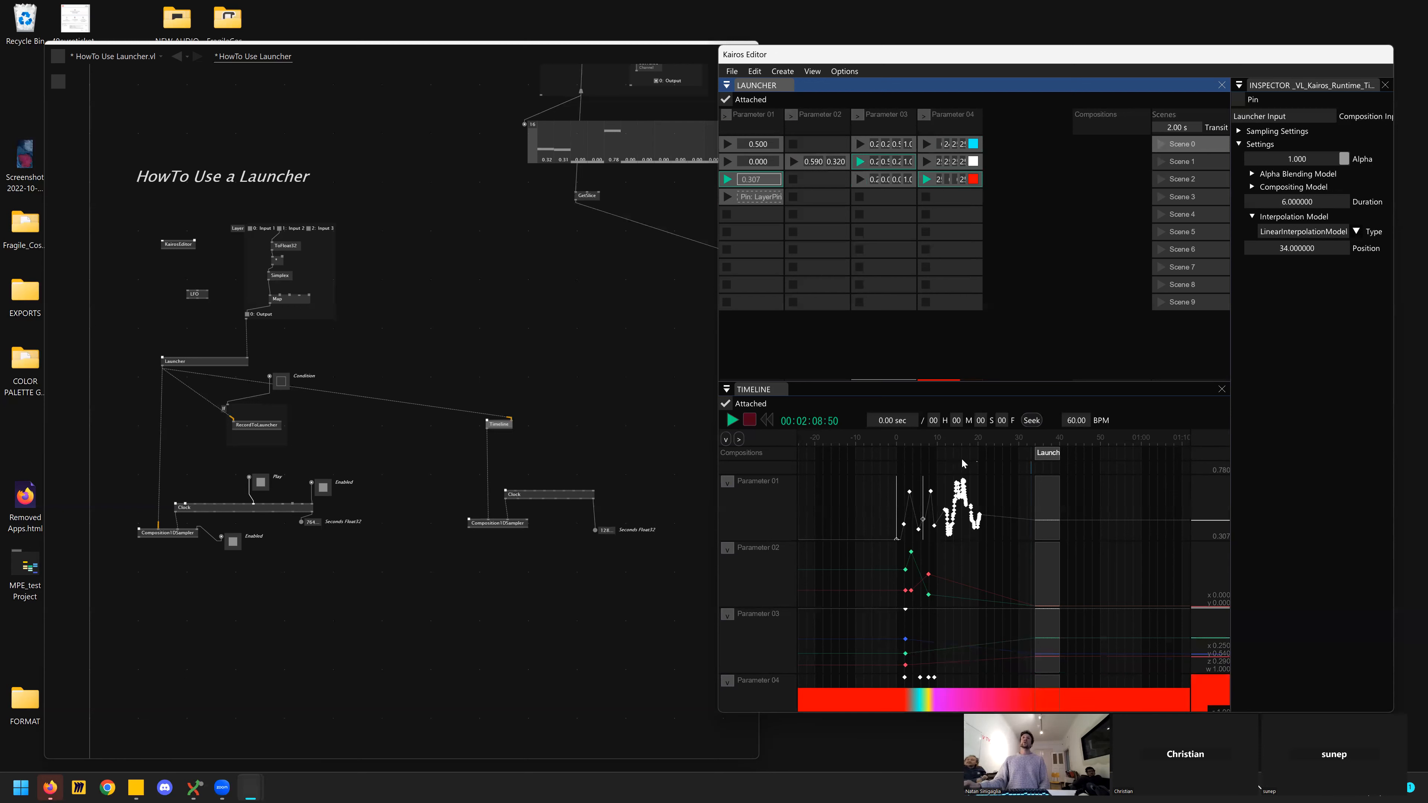
# - Move the Launcher Input composition keyframe earlier, to position 25
pyautogui.click(1006, 496)
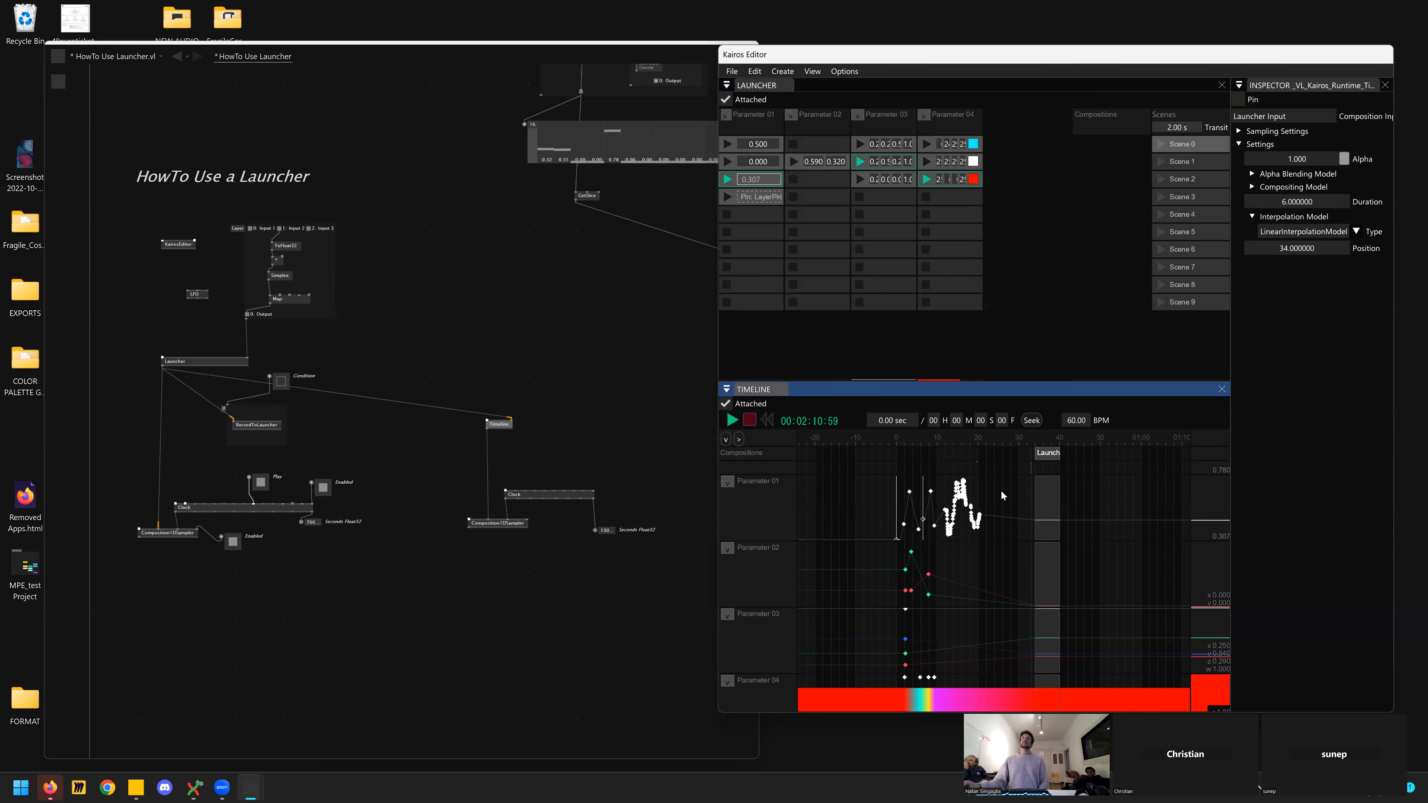
pyautogui.scroll(3, 962, 498)
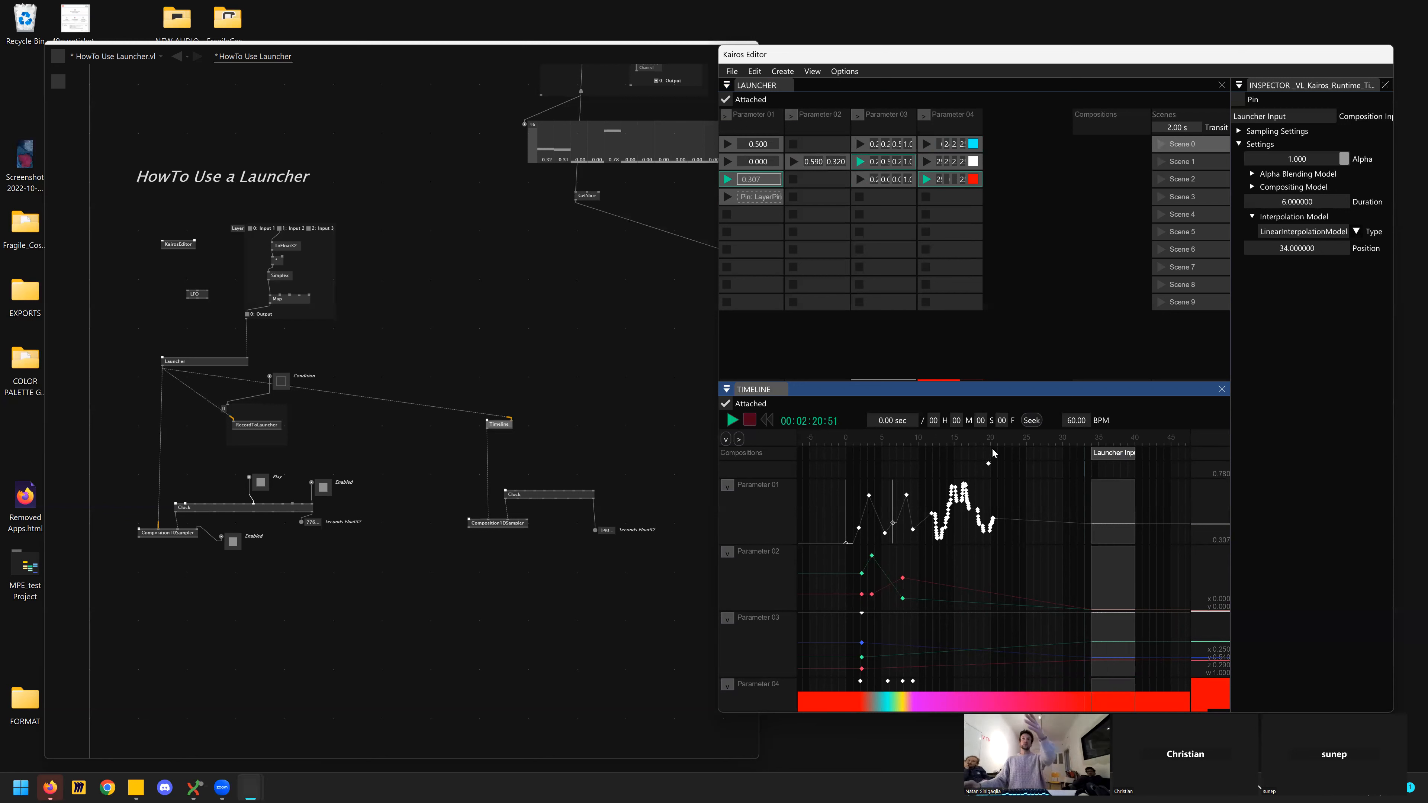
pyautogui.moveTo(1090, 456); pyautogui.dragTo(1028, 455)
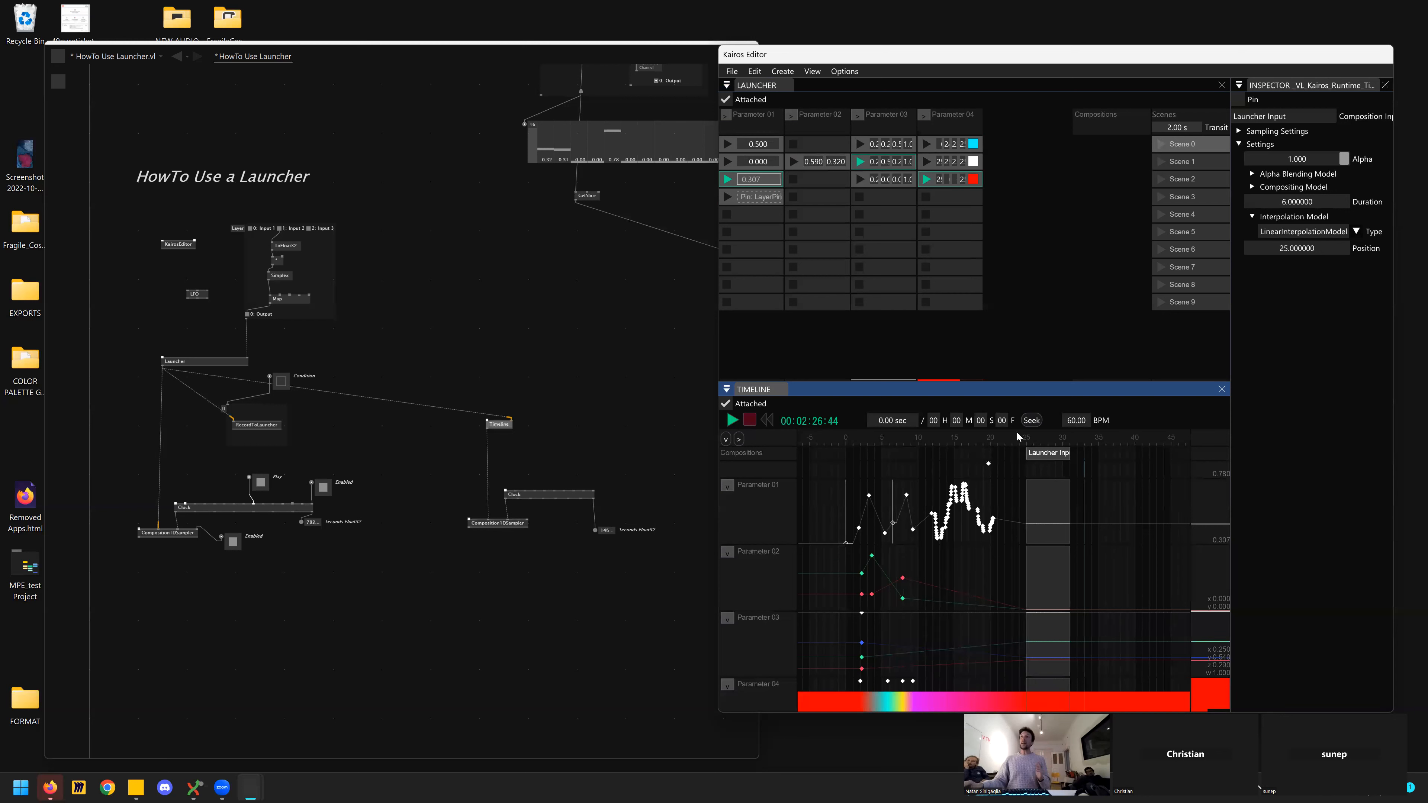
# - Play from just before the Launcher Input keyframe and trigger the Scene 1 clips of Parameters 02 and 01 and Parameter 03's Scene 0 clip
pyautogui.click(1018, 436)
pyautogui.press('space')
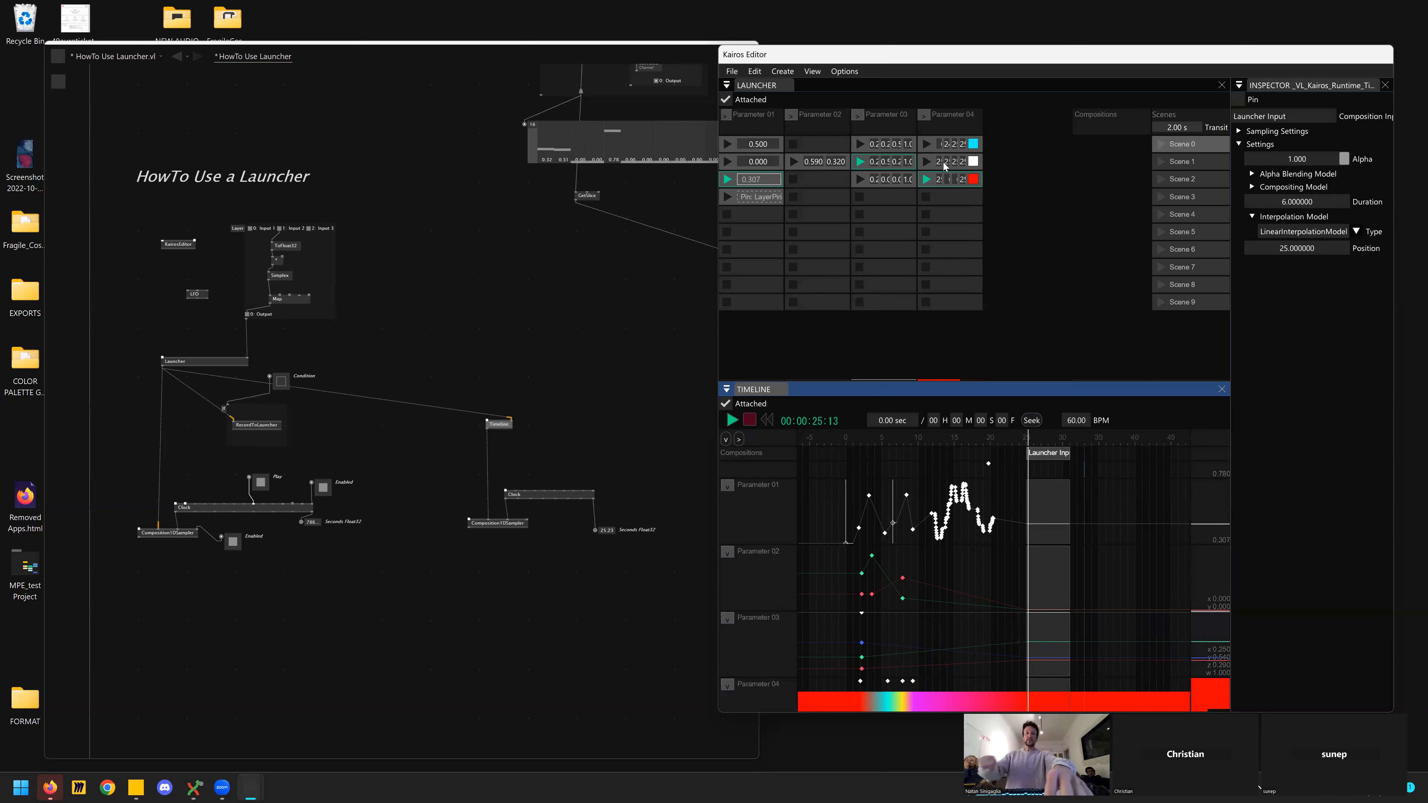
pyautogui.click(789, 163)
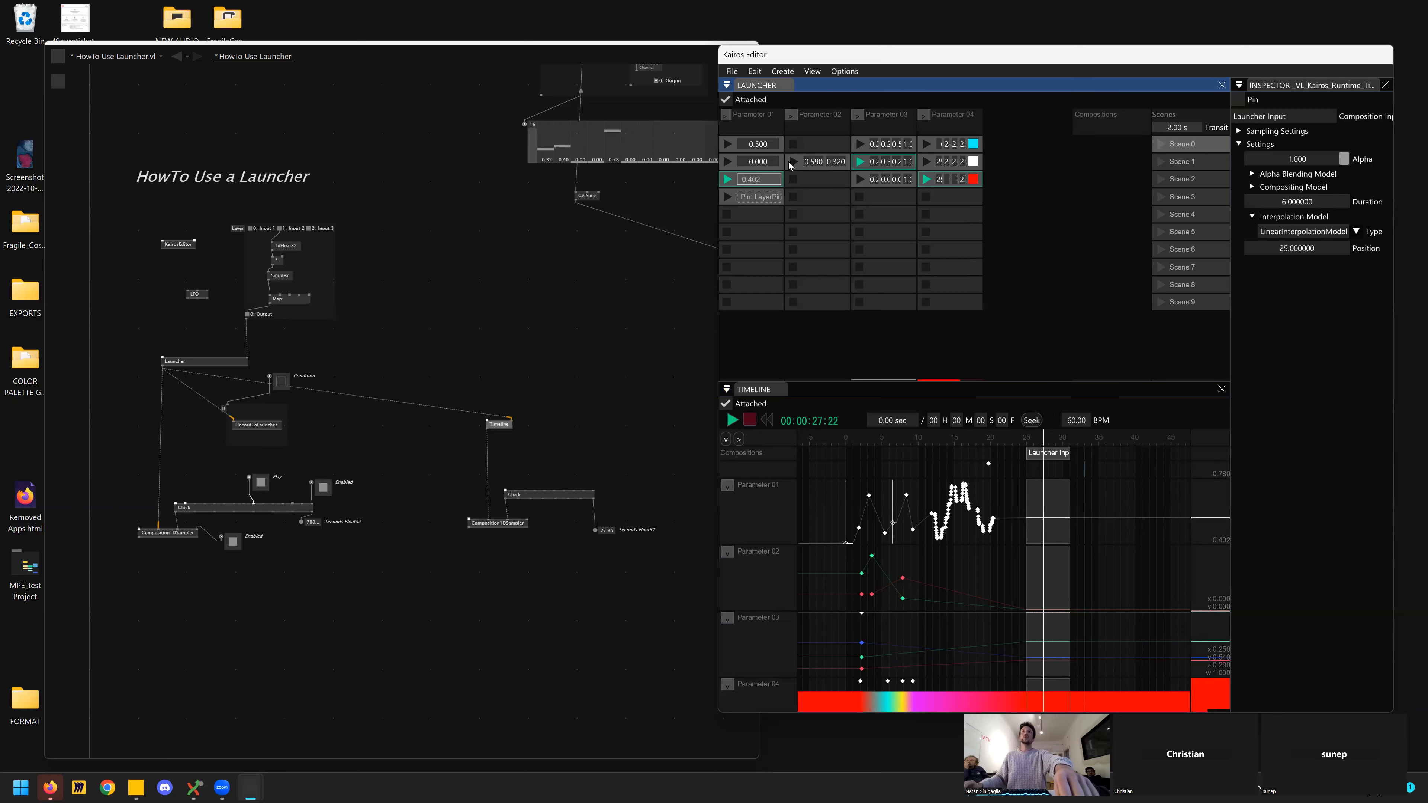
pyautogui.click(731, 163)
pyautogui.click(857, 146)
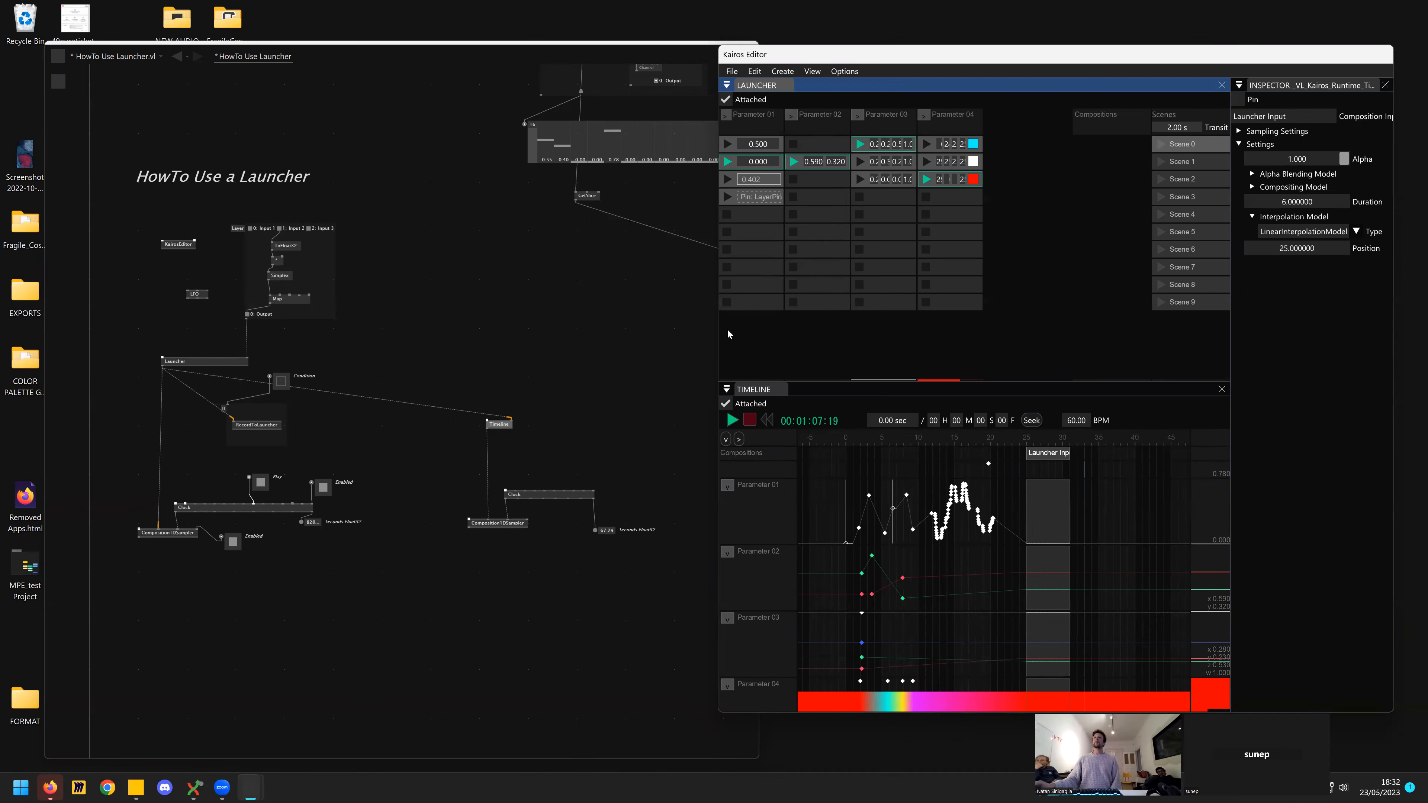
# - Widen the Kairos Editor window and enable the RecordToLauncher node's Condition in the patch to open the Record To Launcher window
pyautogui.moveTo(718, 348); pyautogui.dragTo(629, 347)
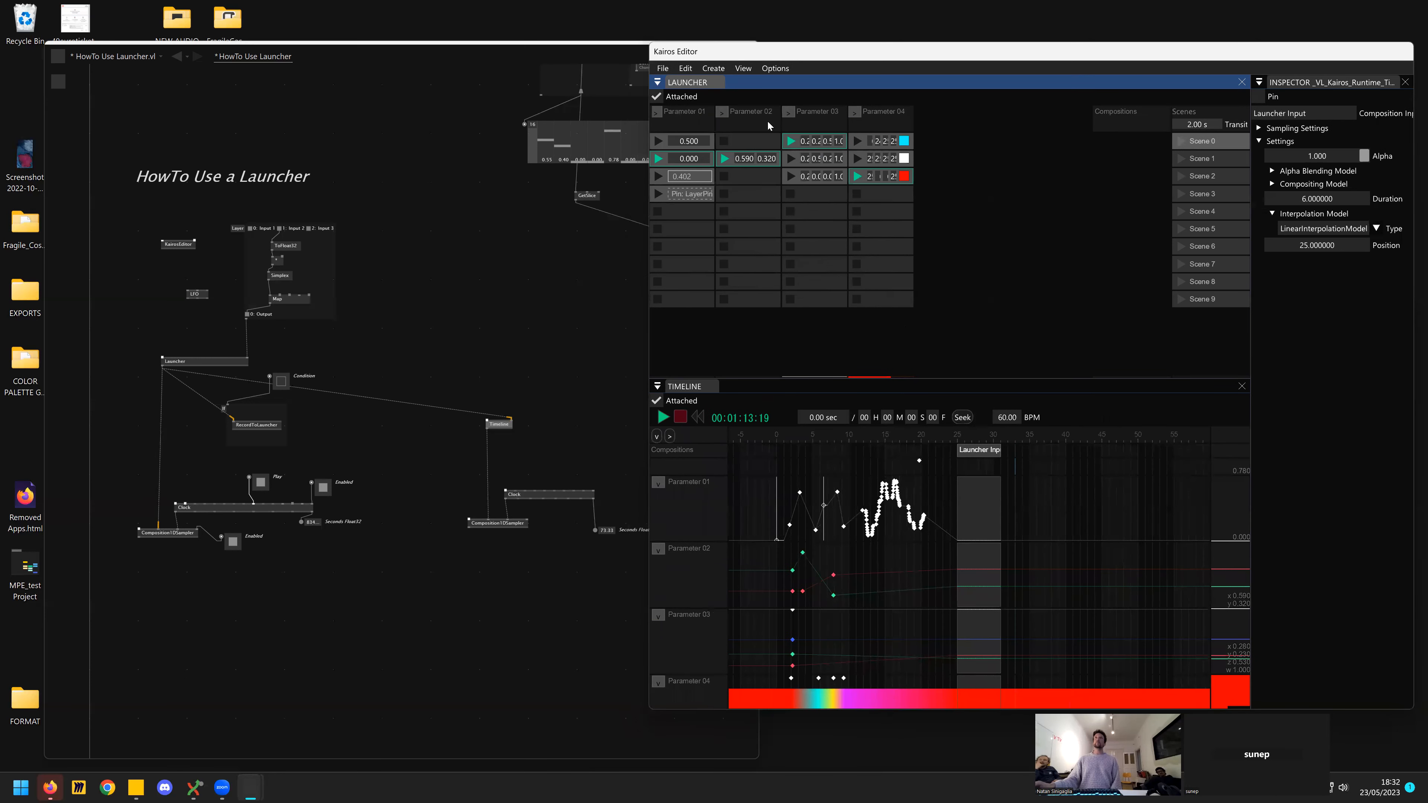
pyautogui.click(526, 317)
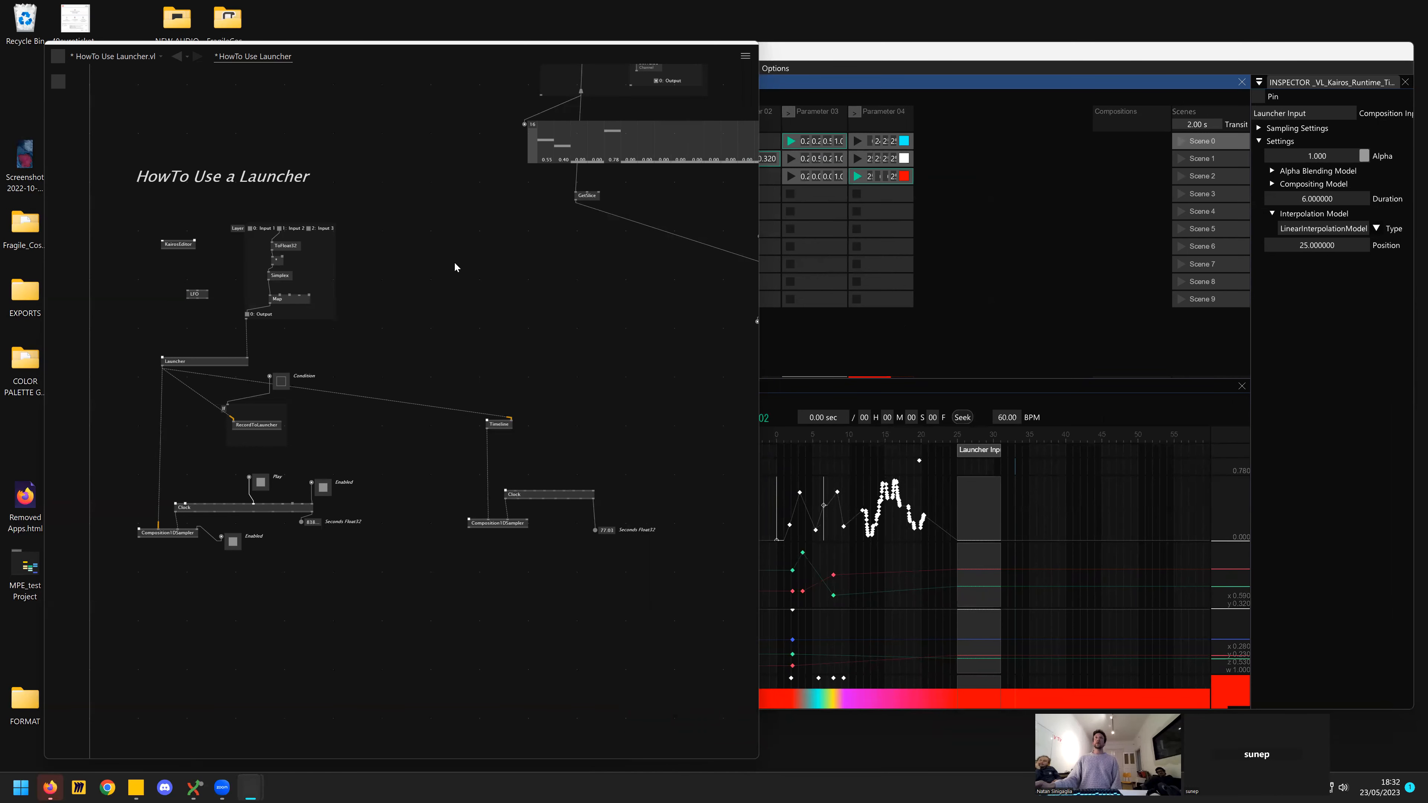
pyautogui.click(281, 382)
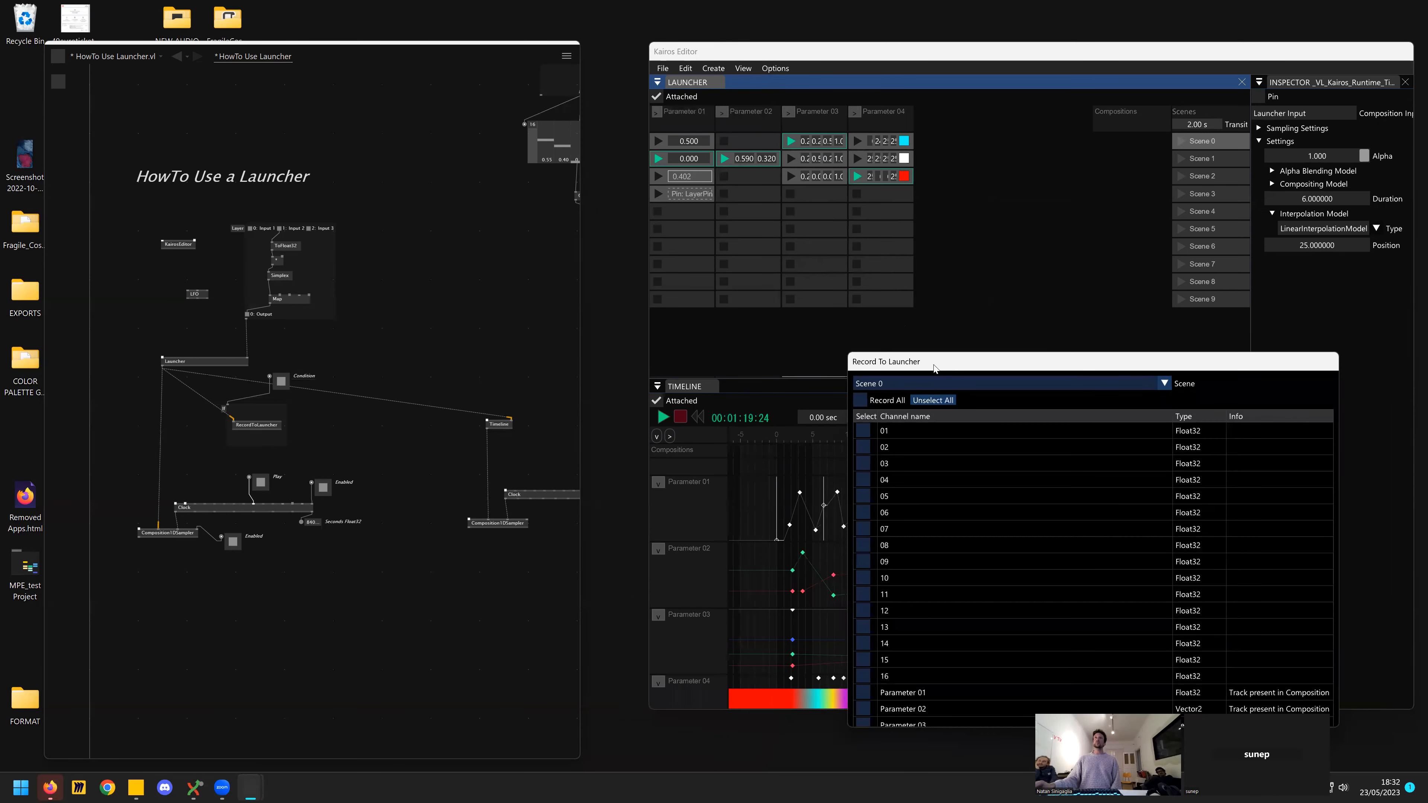
# - Move the Record To Launcher window over the patch so that the Launcher and Timeline stay uncovered
pyautogui.moveTo(881, 366); pyautogui.dragTo(209, 395)
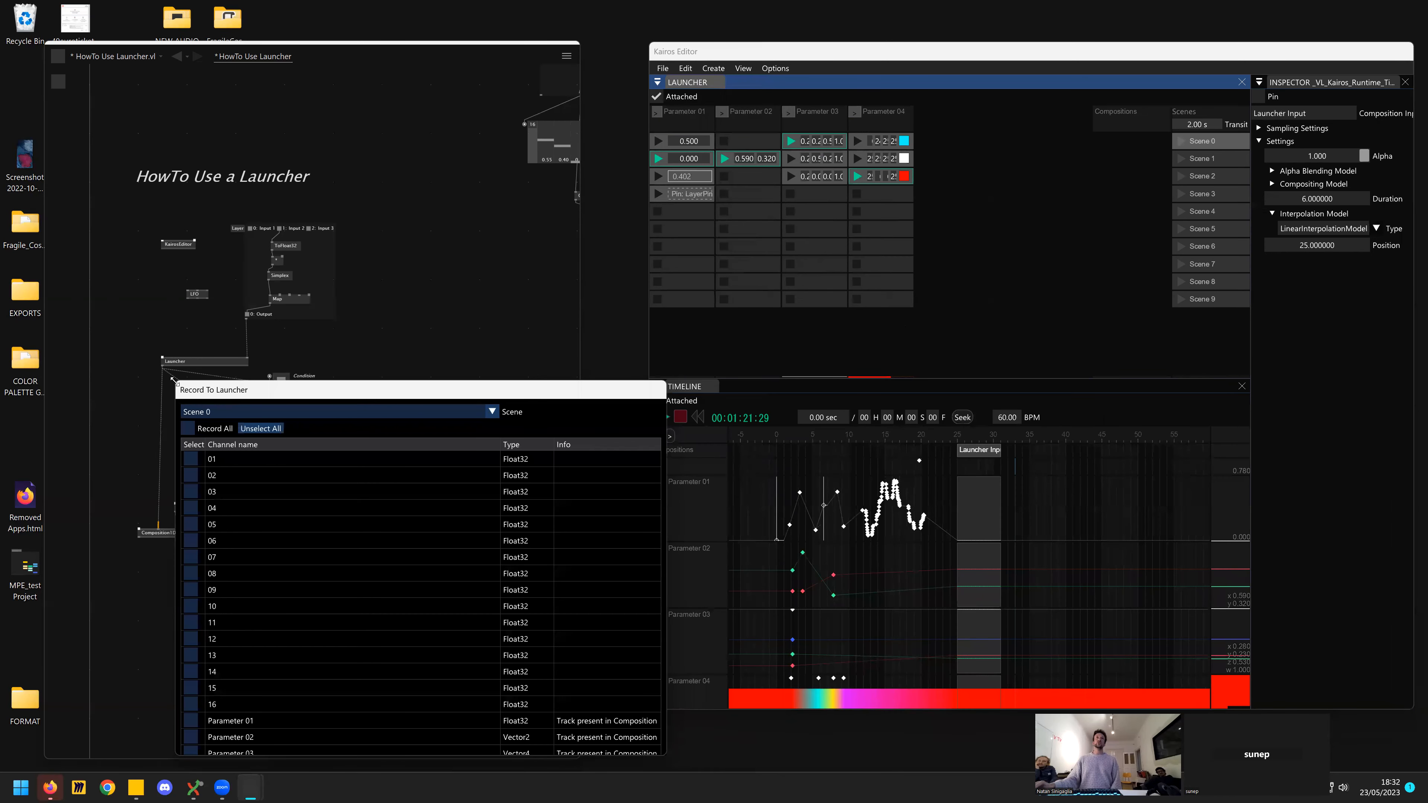
pyautogui.moveTo(319, 291); pyautogui.dragTo(321, 290)
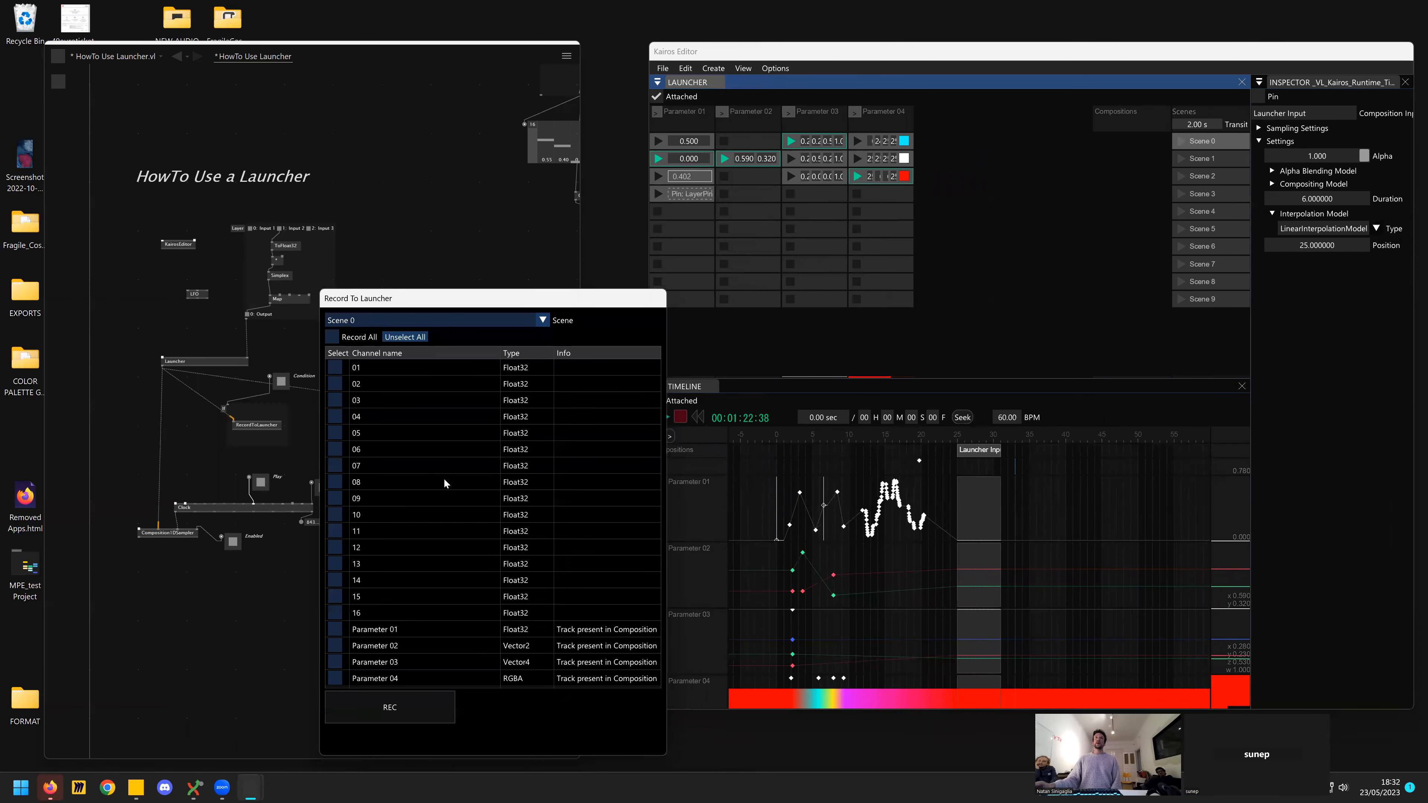
pyautogui.moveTo(405, 302); pyautogui.dragTo(372, 308)
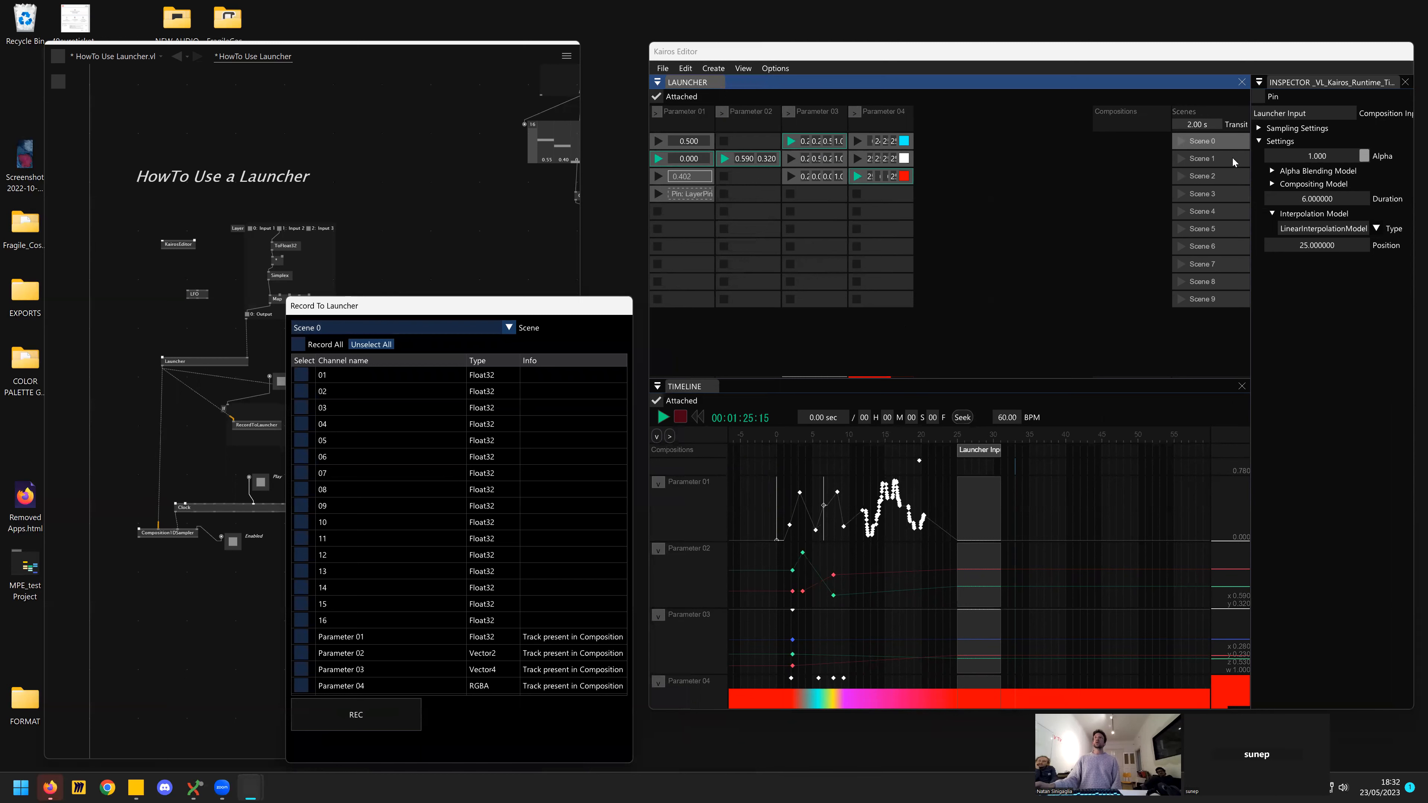
pyautogui.moveTo(506, 279); pyautogui.dragTo(511, 284)
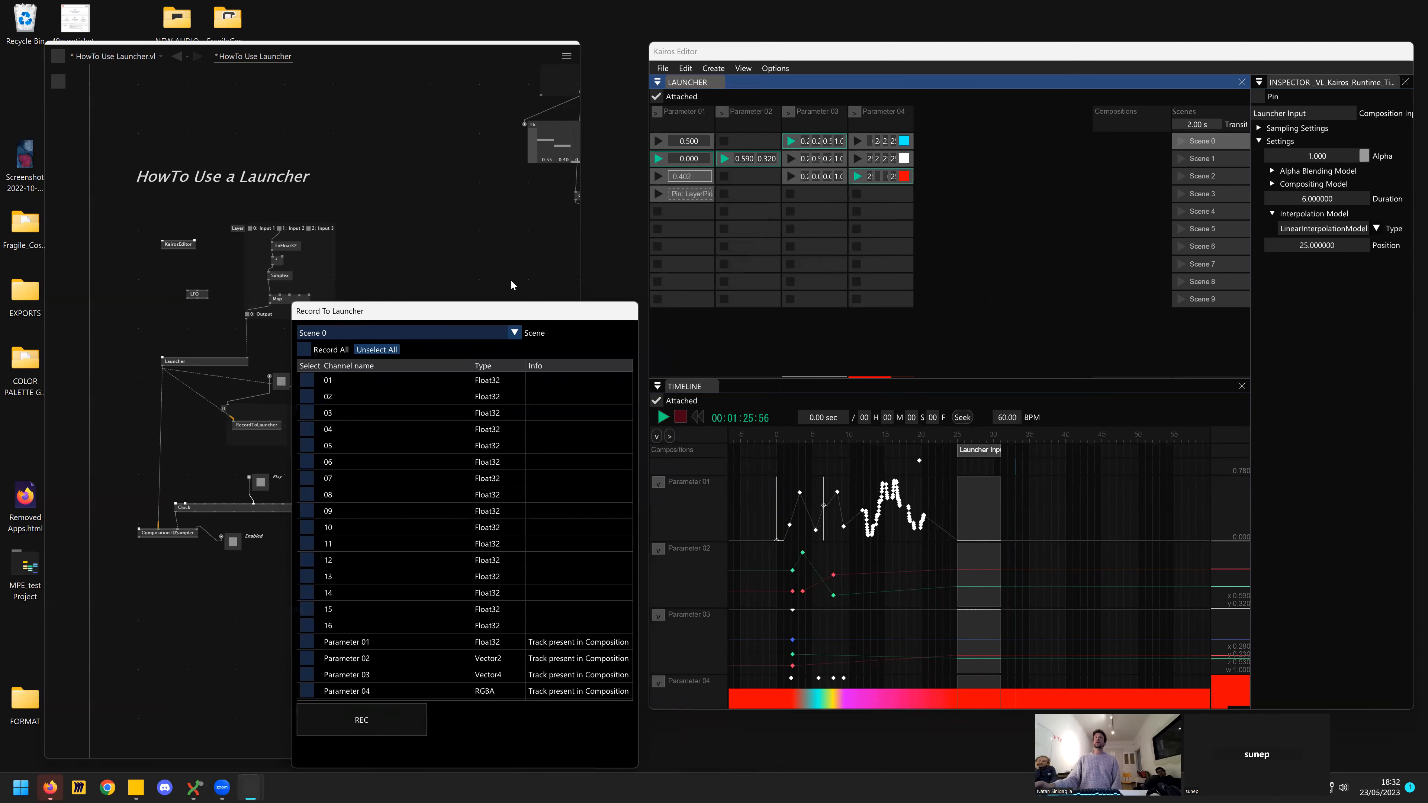
pyautogui.click(443, 335)
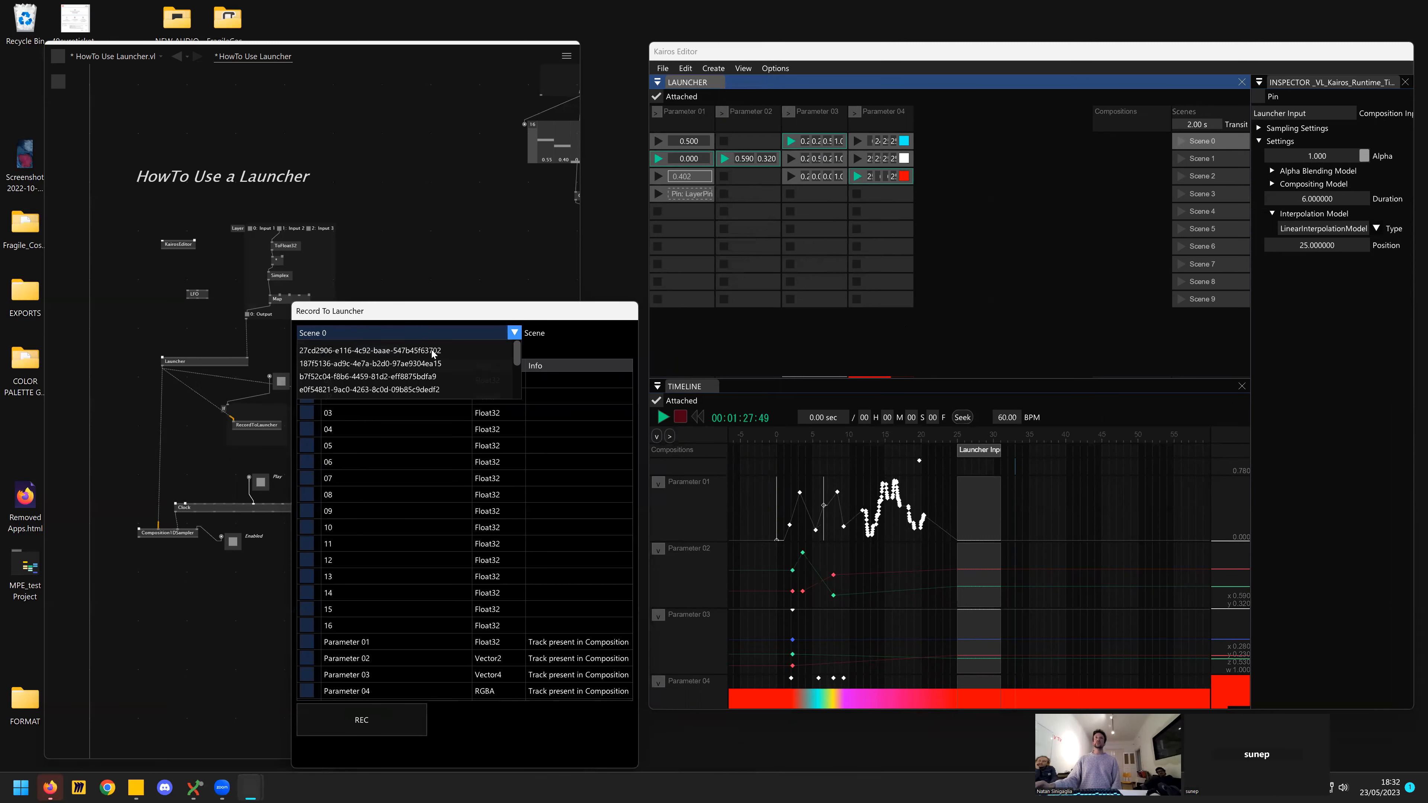
pyautogui.scroll(-3, 429, 377)
pyautogui.click(429, 378)
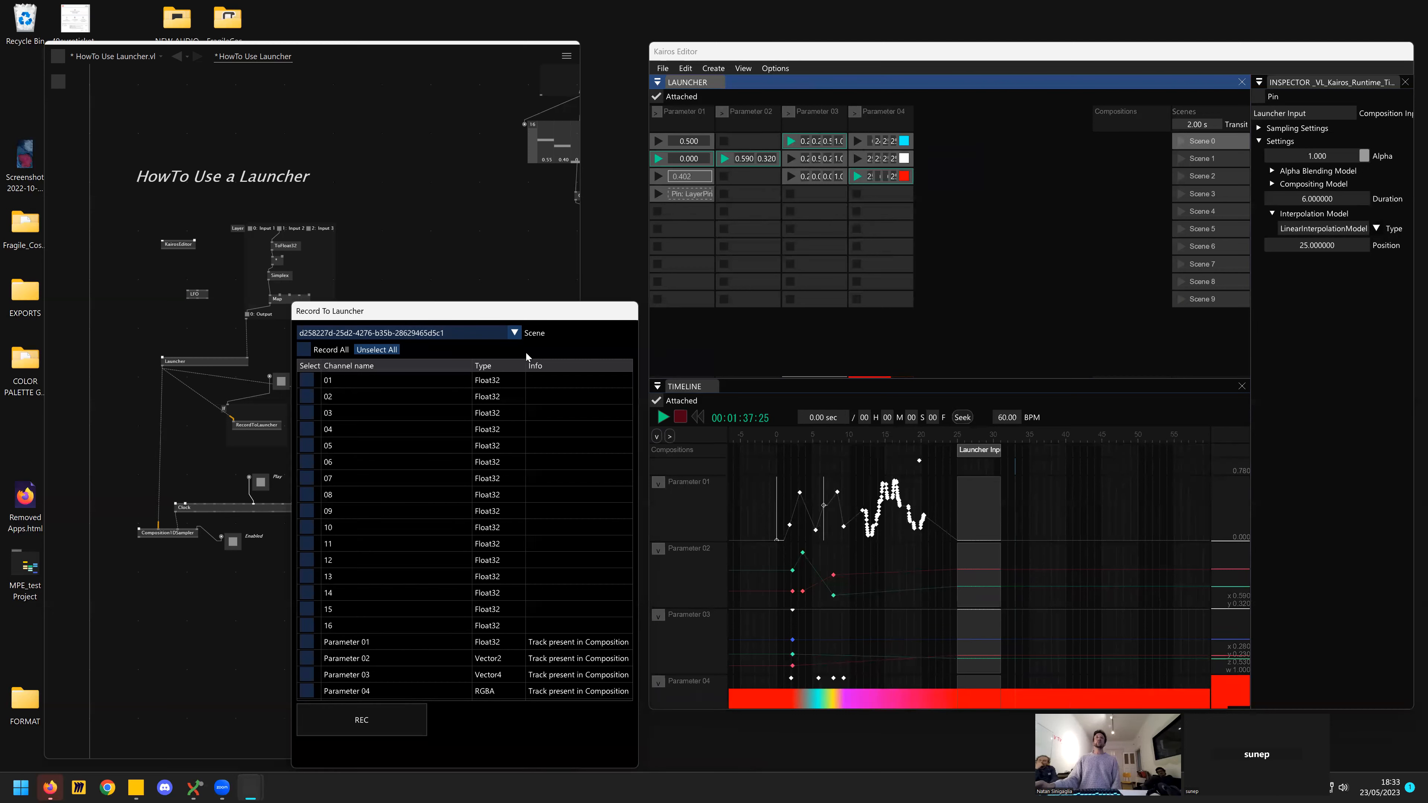
pyautogui.click(461, 333)
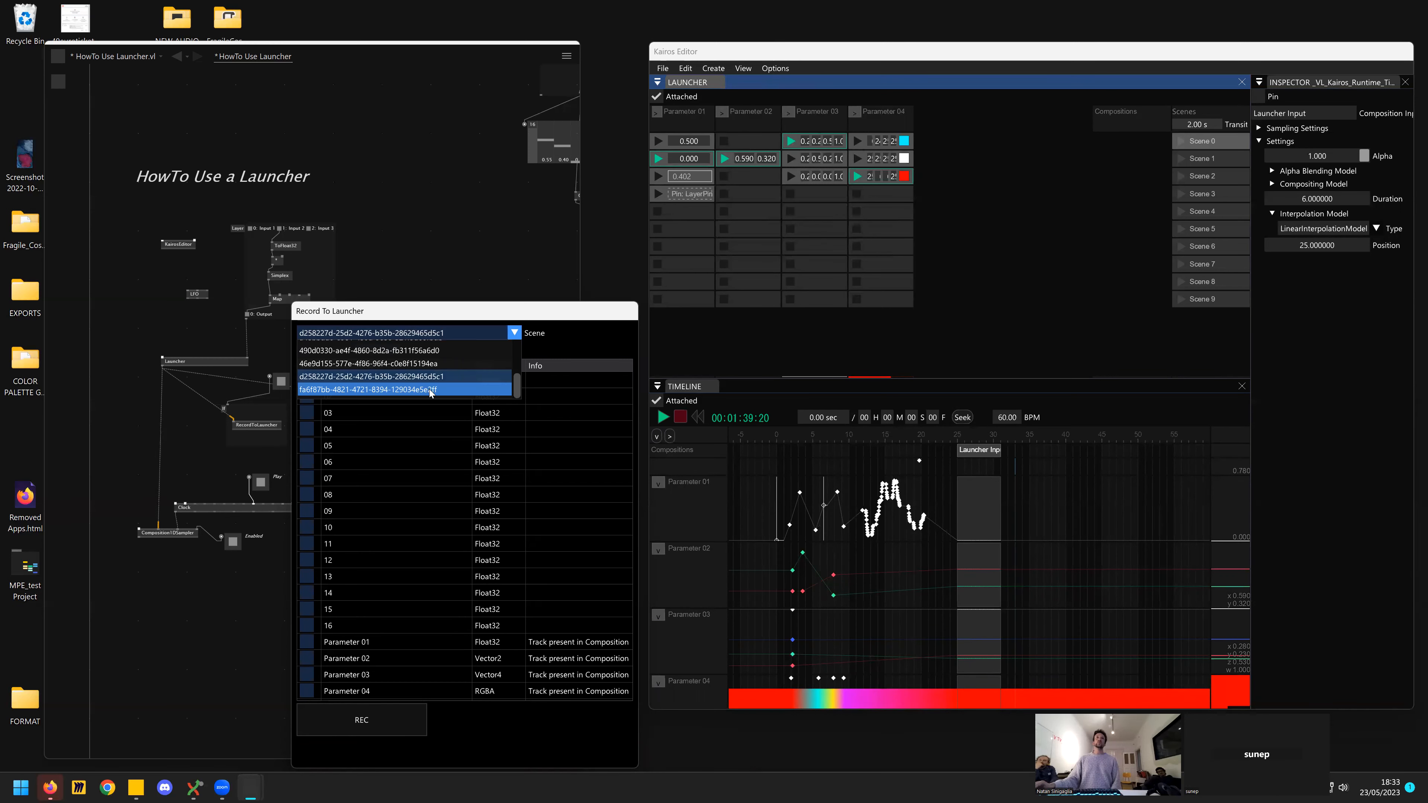
pyautogui.click(428, 390)
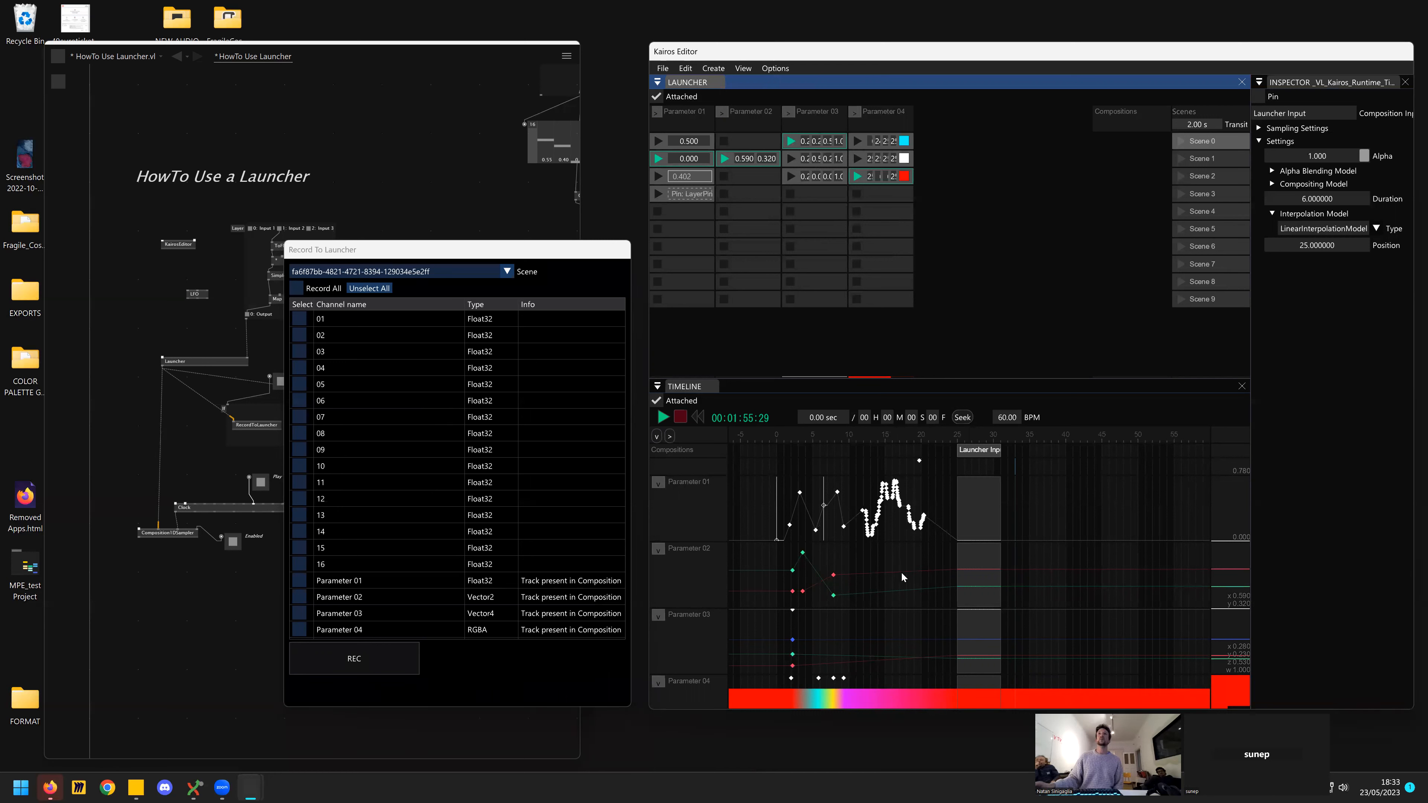
# - Select channel 05 and start recording it to the Launcher
pyautogui.click(920, 511)
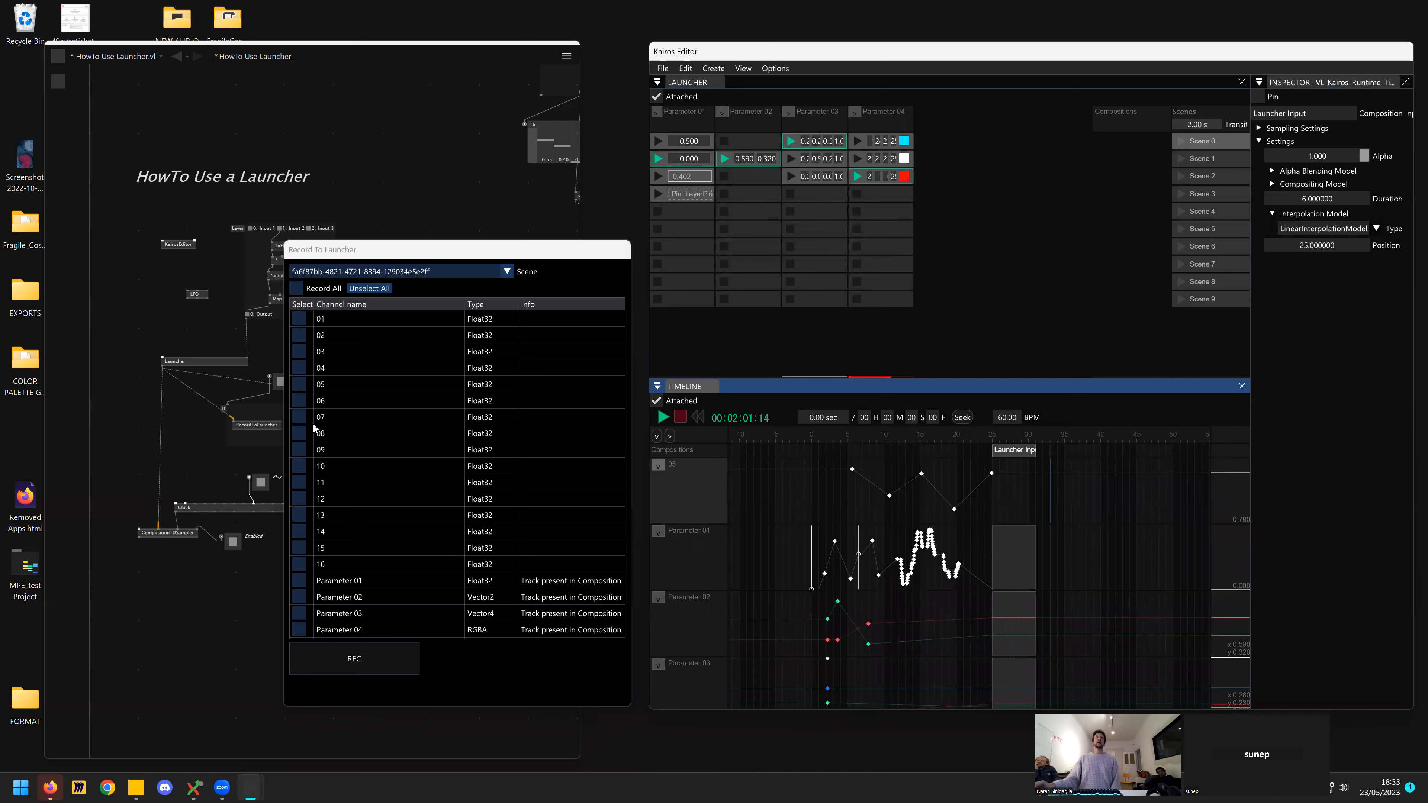
pyautogui.click(301, 385)
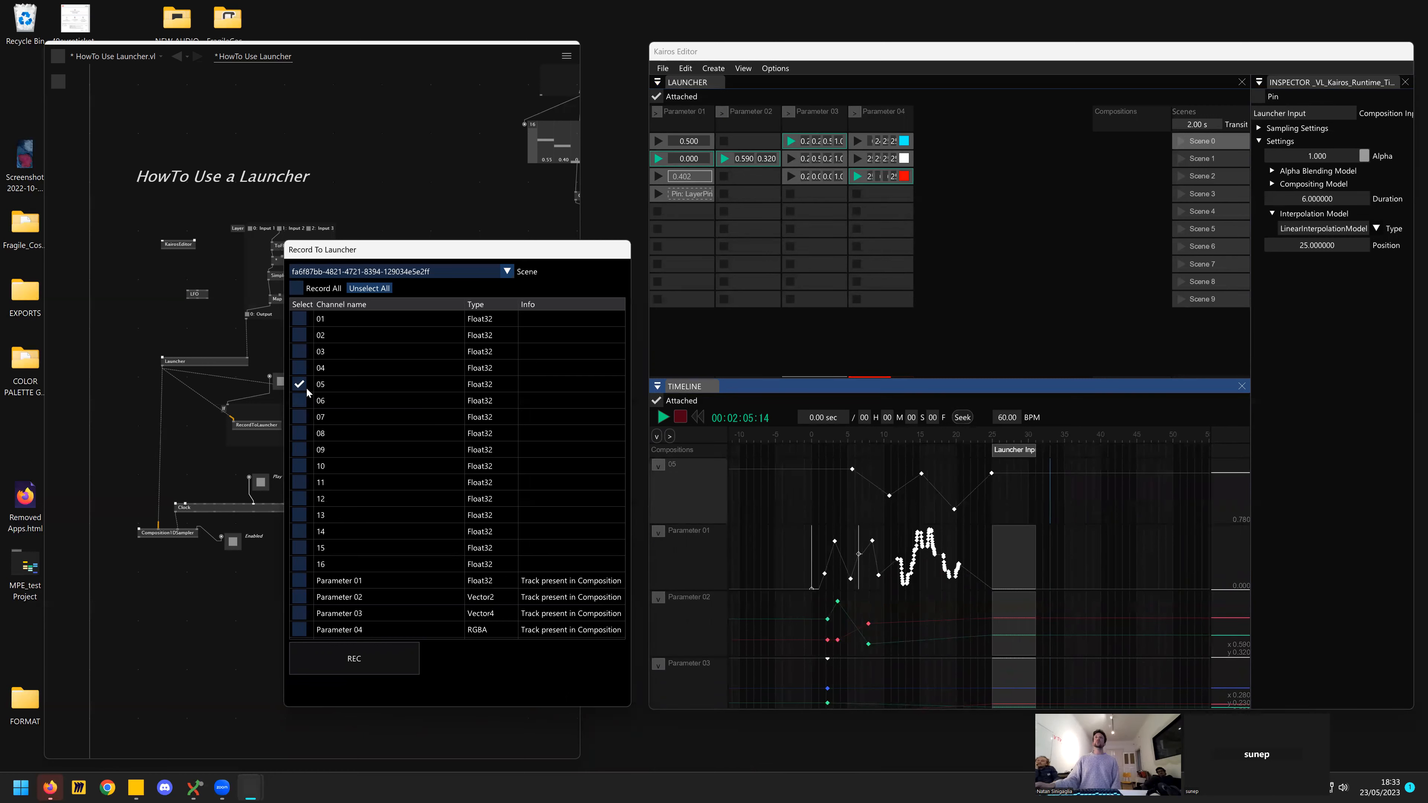
pyautogui.click(330, 662)
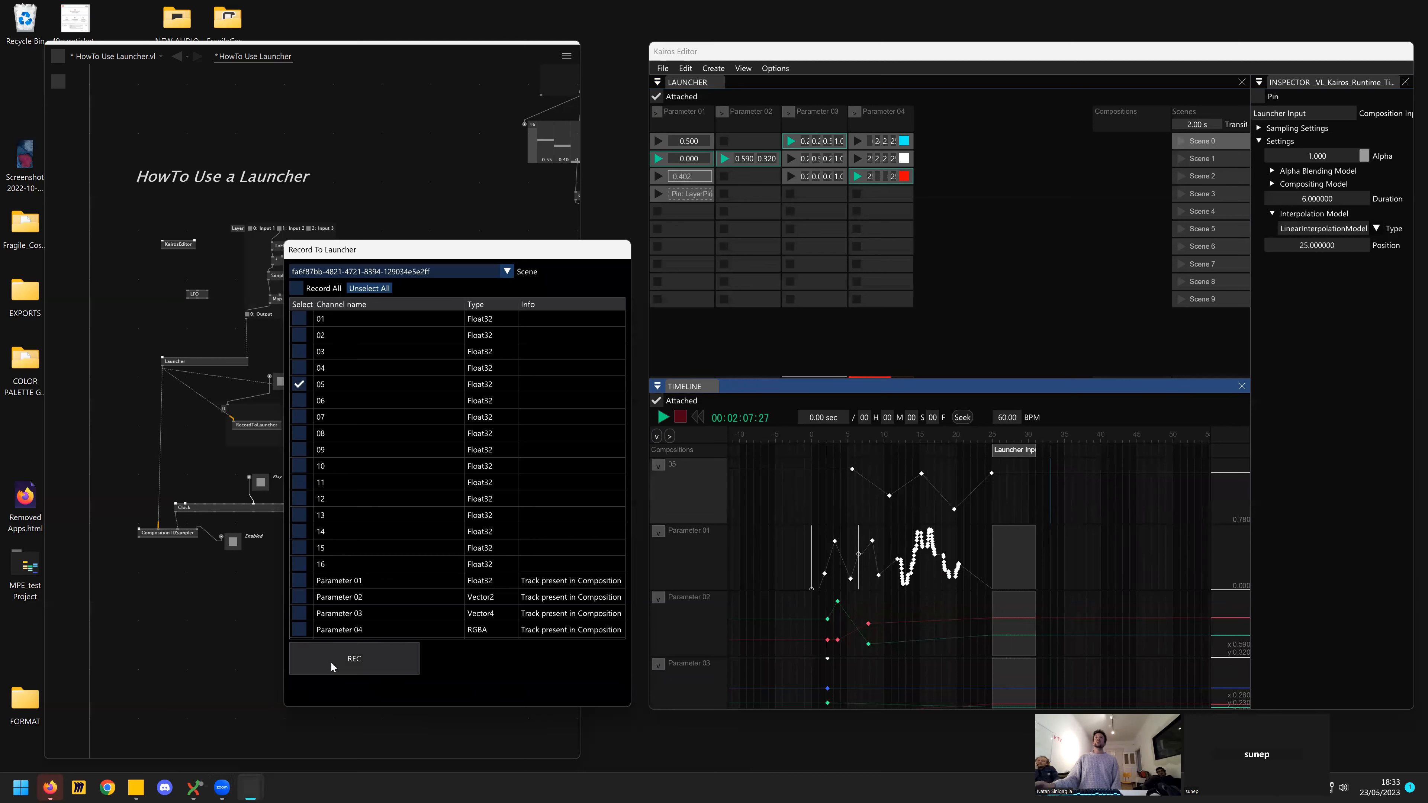
pyautogui.click(330, 662)
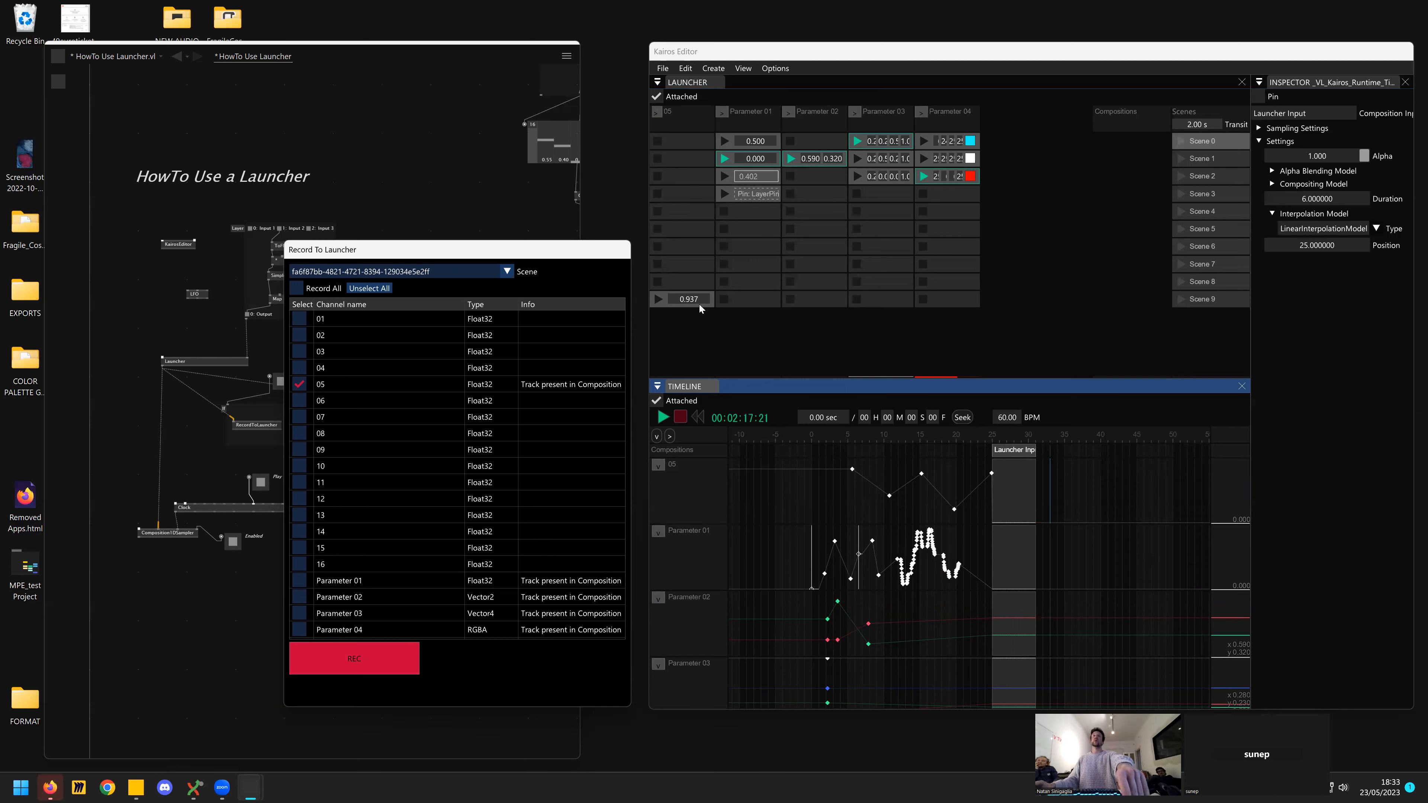
# - Switch the Enabled toggle of the Launcher's composition sampler off and back on while channel 05 is recording
pyautogui.click(236, 544)
pyautogui.click(599, 256)
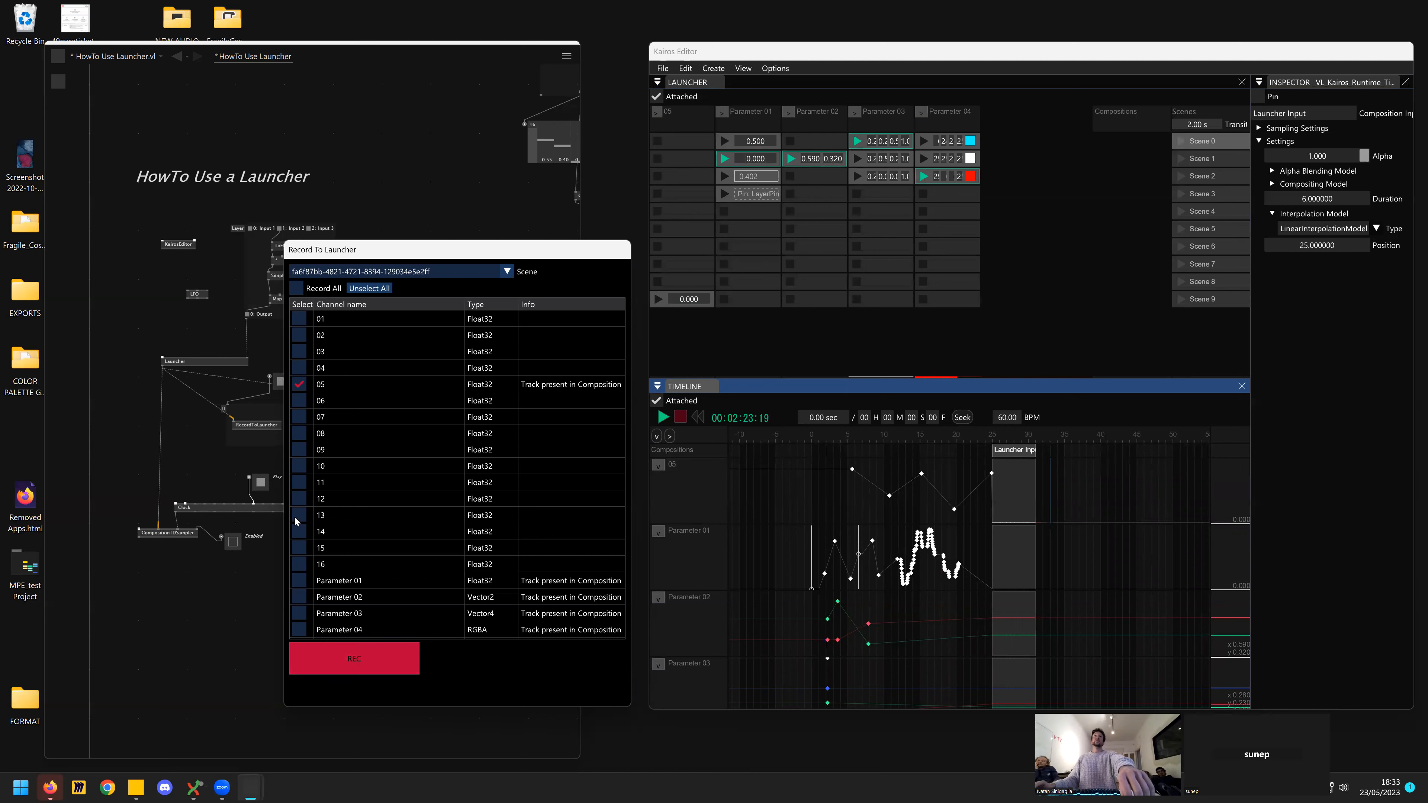
pyautogui.click(233, 546)
# - Add an Enabled toggle to the Timeline's composition sampler in the patch and switch it on
pyautogui.scroll(-3, 256, 591)
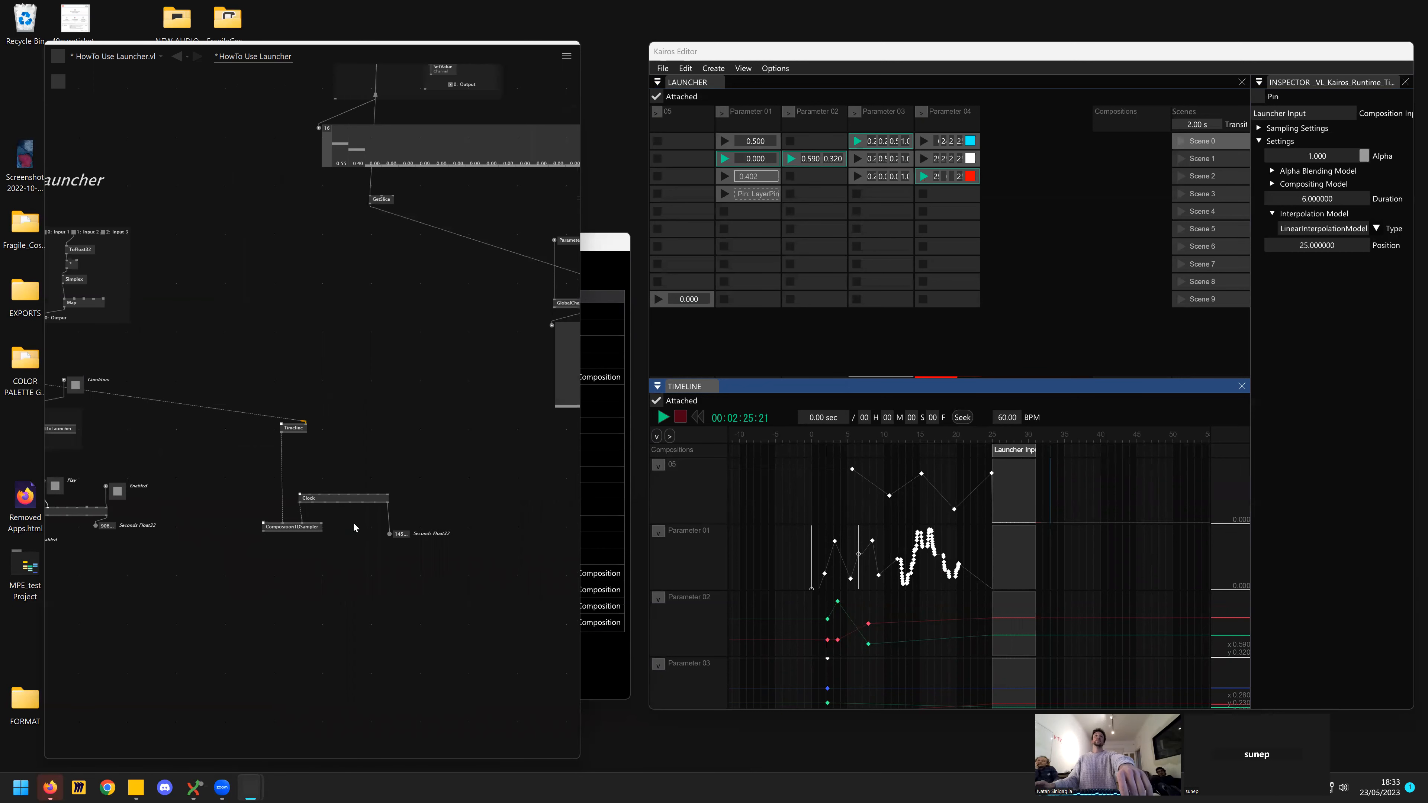
pyautogui.scroll(3, 254, 426)
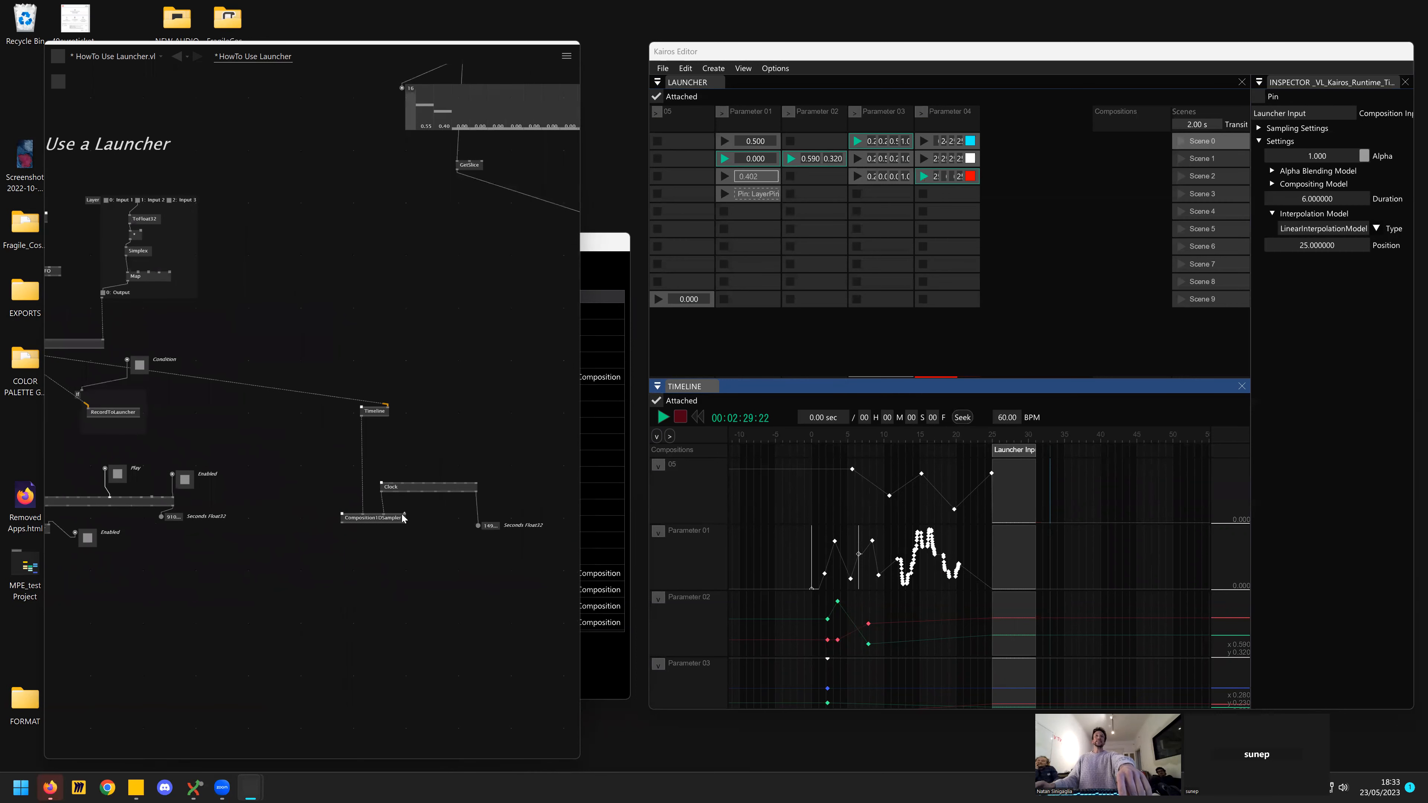
pyautogui.doubleClick(432, 559)
pyautogui.press('Down')
pyautogui.press('Down')
pyautogui.press('Down')
pyautogui.press('Return')
pyautogui.click(404, 581)
pyautogui.scroll(-2, 359, 594)
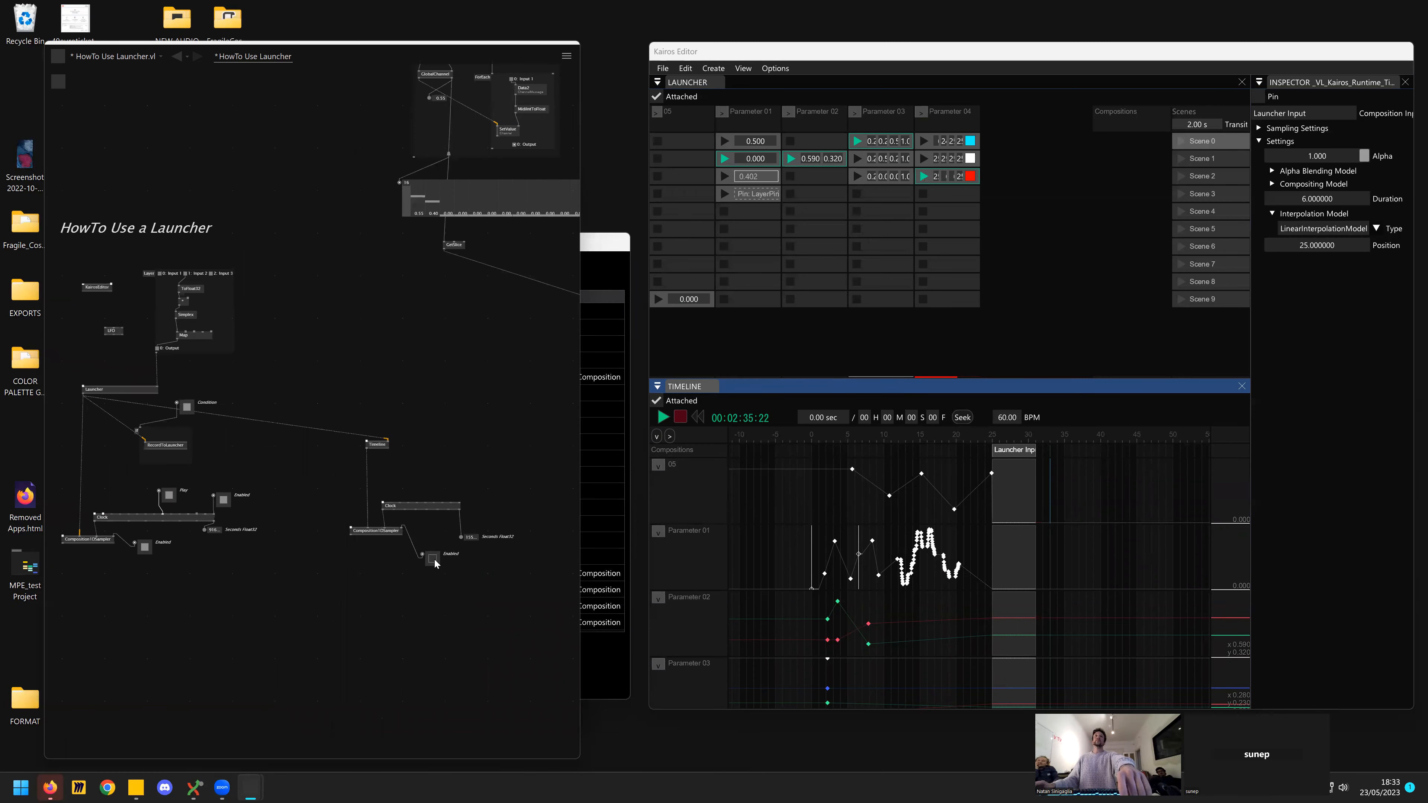
pyautogui.scroll(-1, 325, 407)
pyautogui.scroll(1, 365, 377)
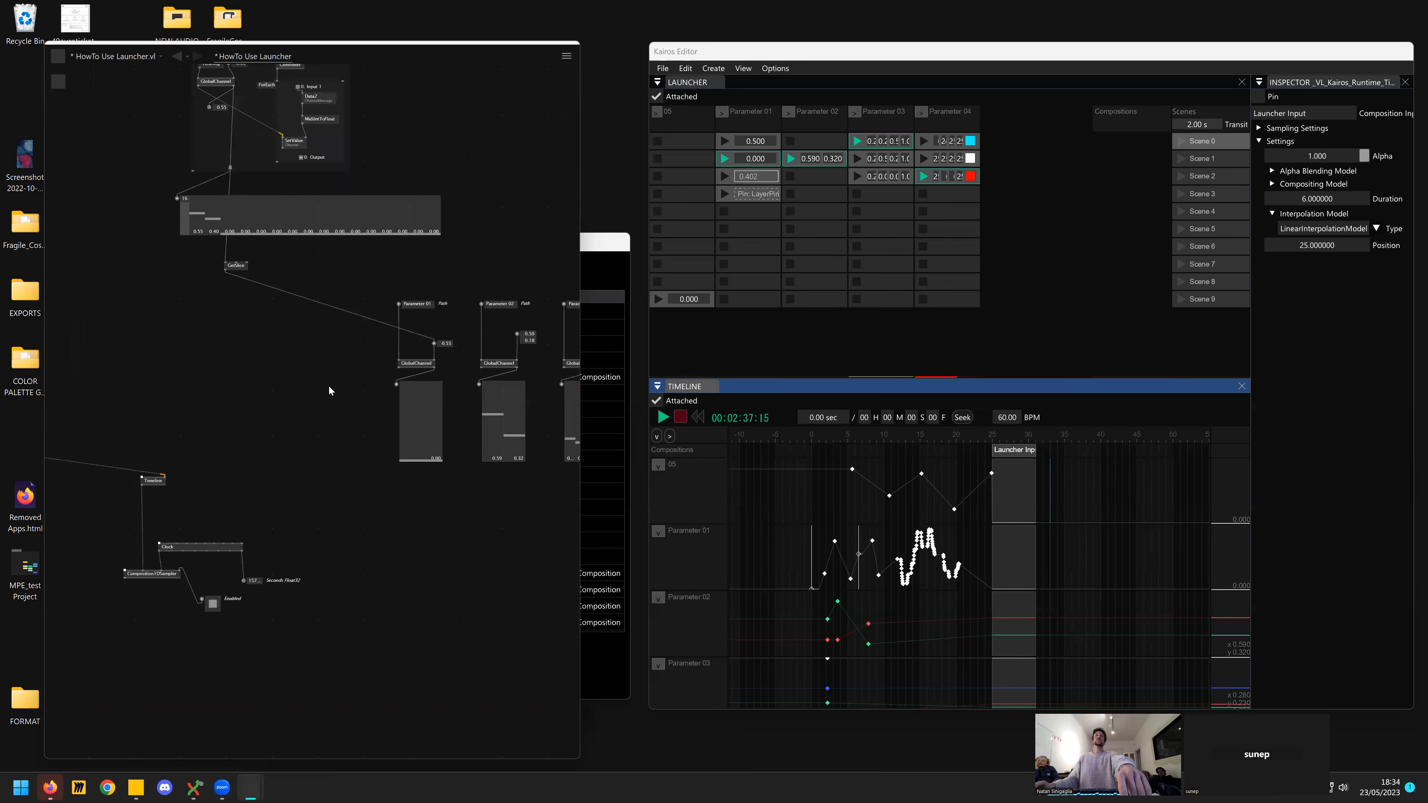
# - Deselect channel 05 for recording and delete its 05 track from the Launcher
pyautogui.click(611, 251)
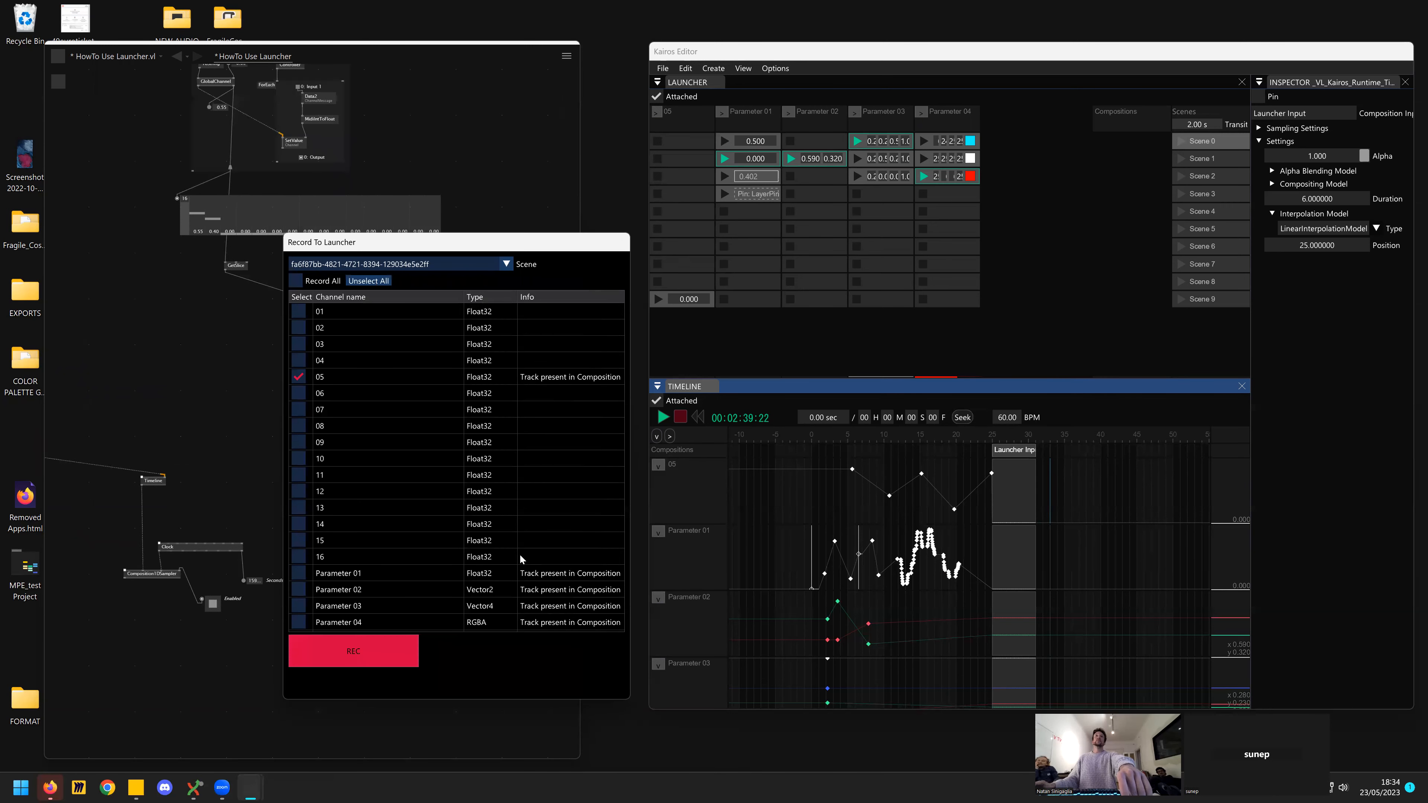
pyautogui.click(702, 116)
pyautogui.click(299, 377)
pyautogui.click(689, 126)
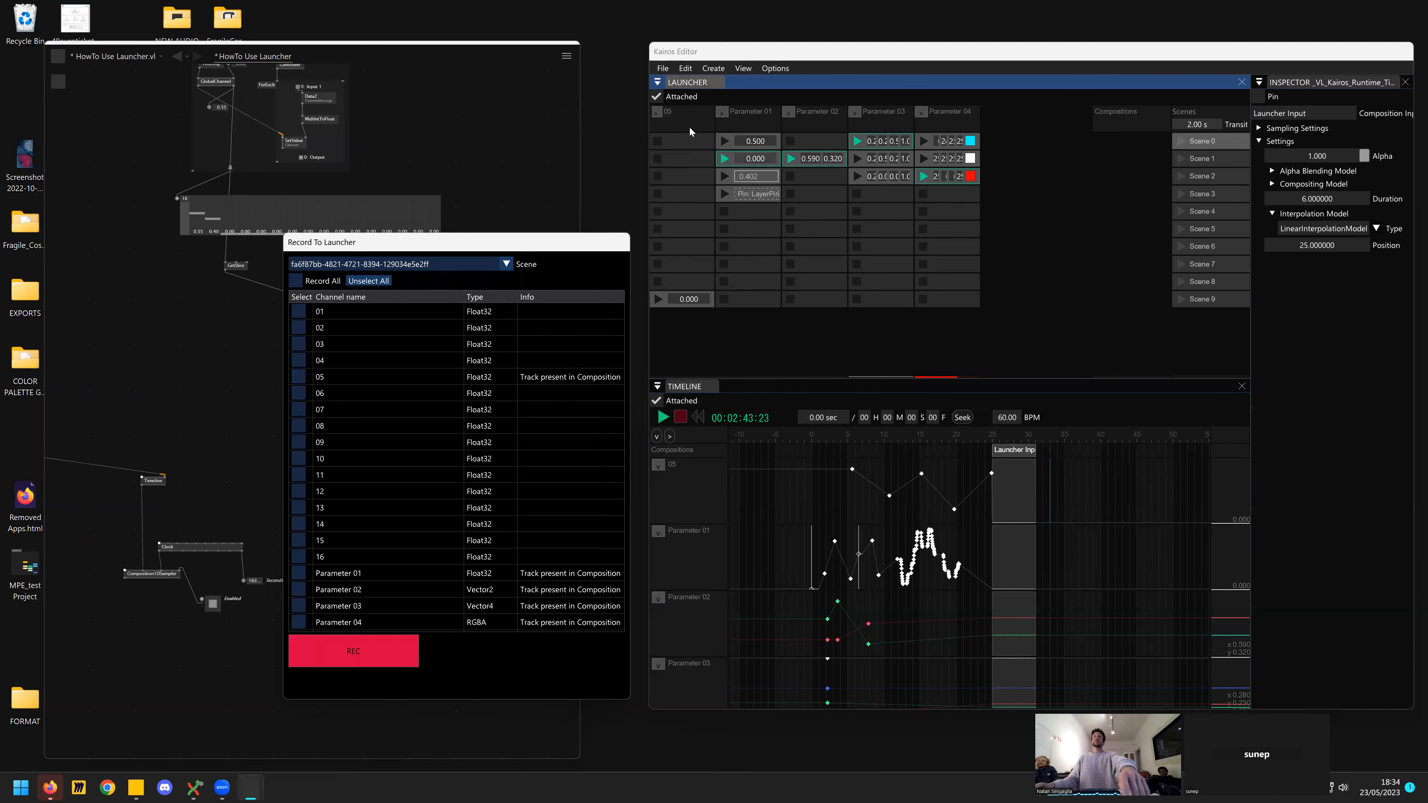
pyautogui.press('Delete')
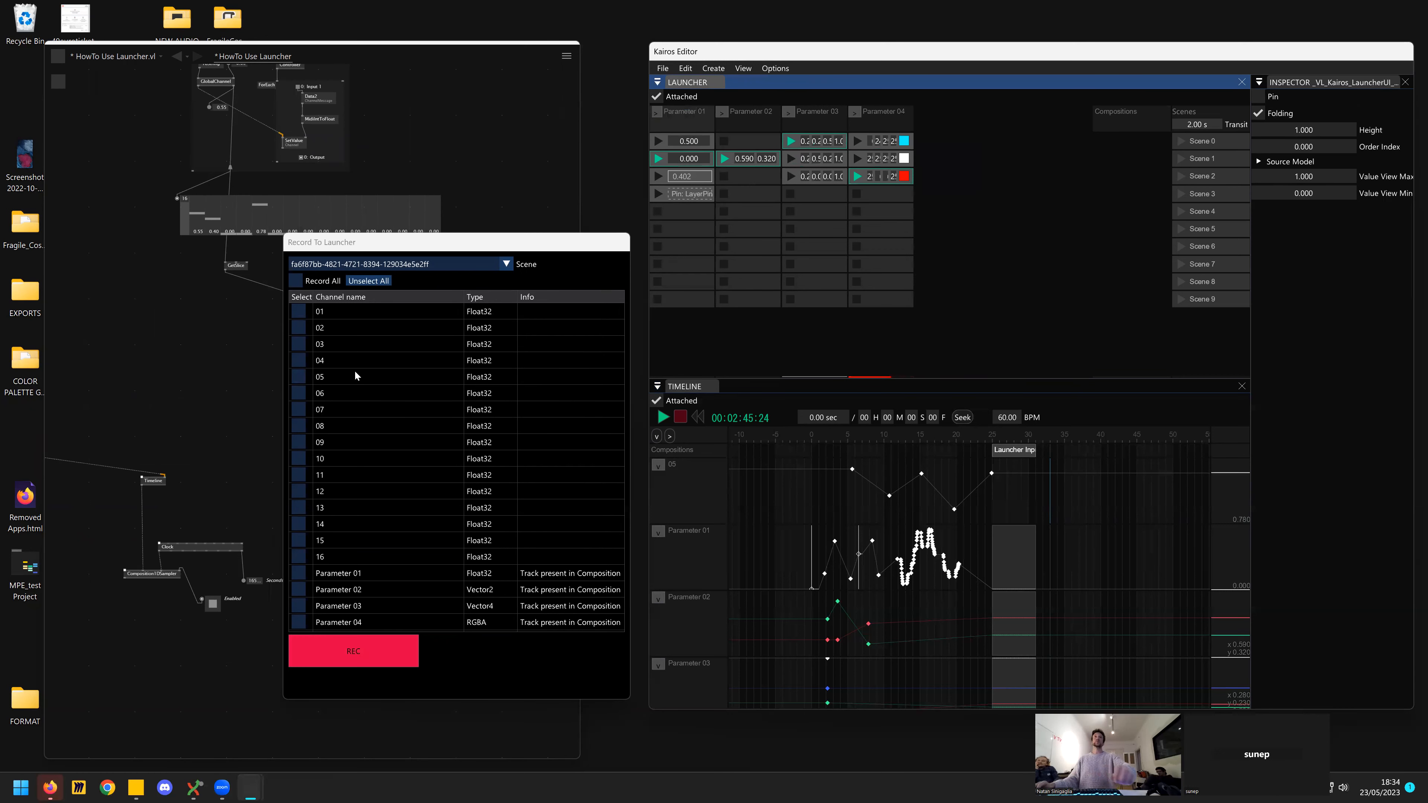
# - Record channel 06 into Scene 9 of the Launcher and stop the recording
pyautogui.click(297, 392)
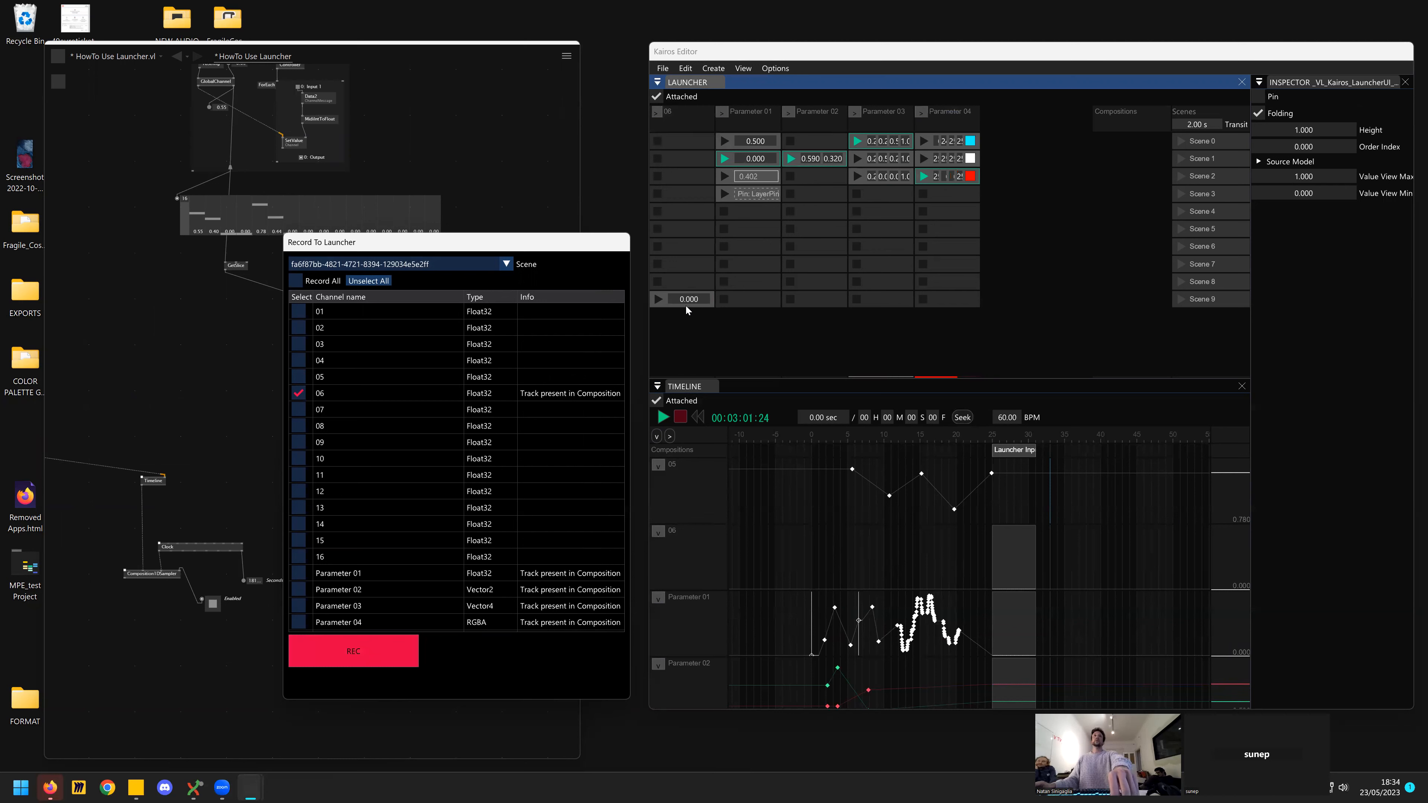
pyautogui.click(366, 652)
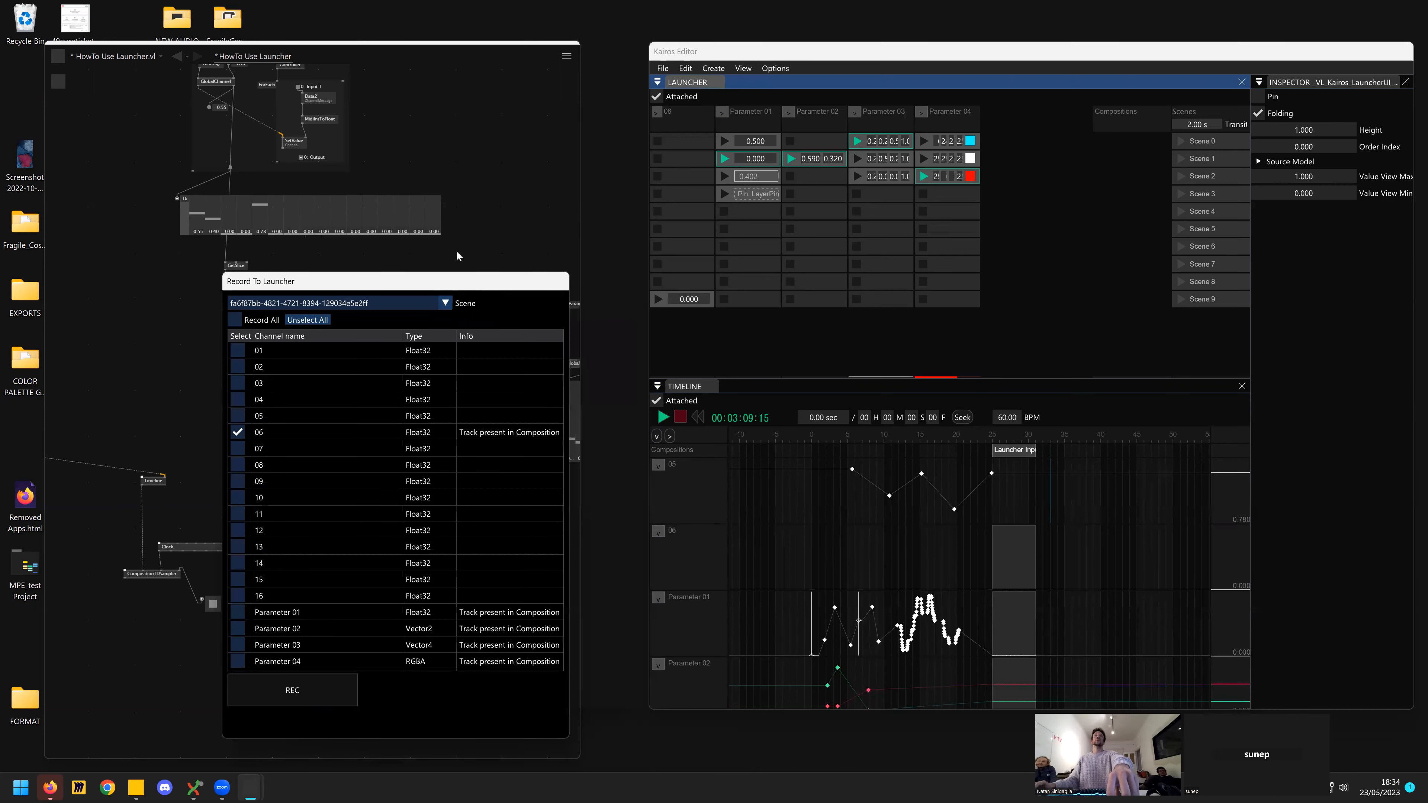
pyautogui.click(456, 250)
pyautogui.scroll(-2, 456, 250)
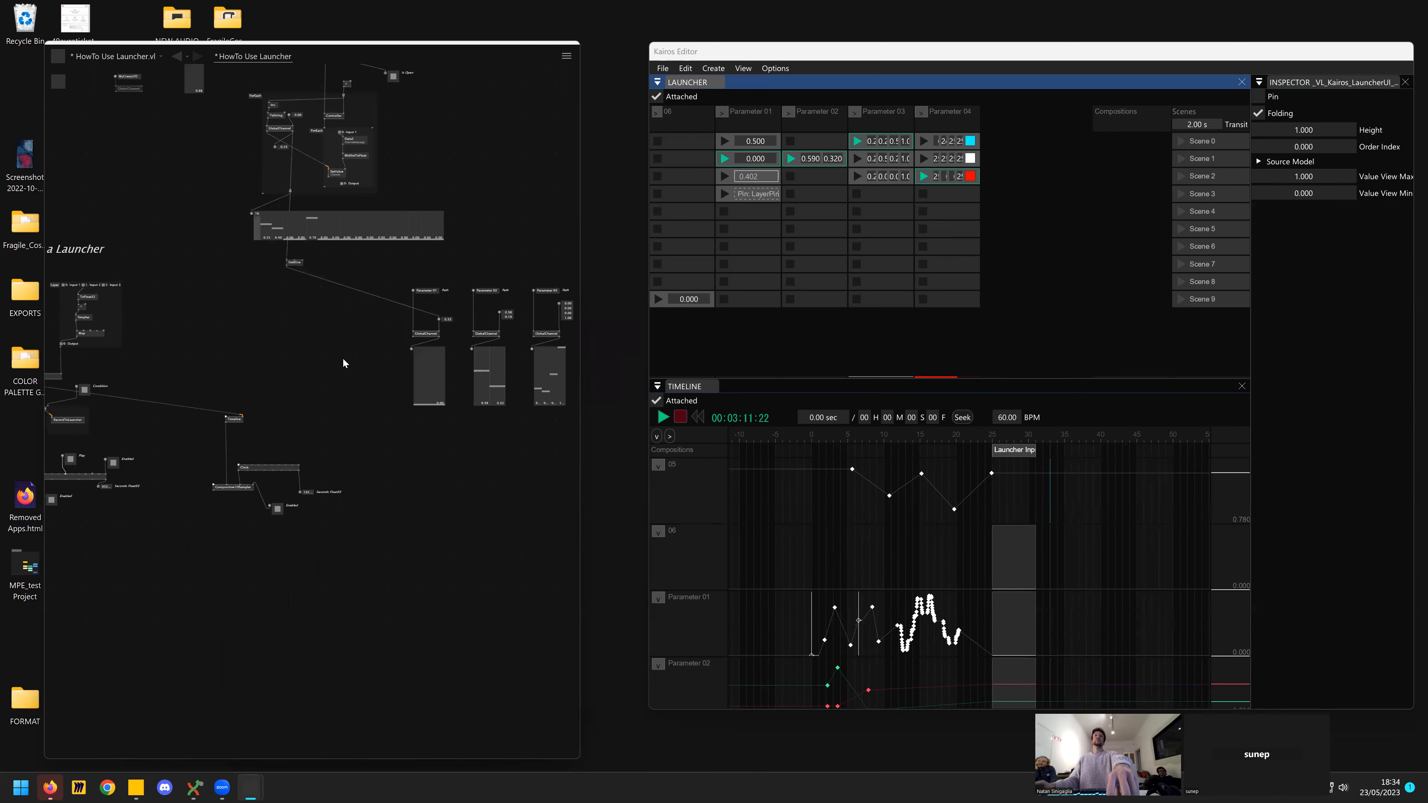
pyautogui.moveTo(166, 465); pyautogui.dragTo(252, 437)
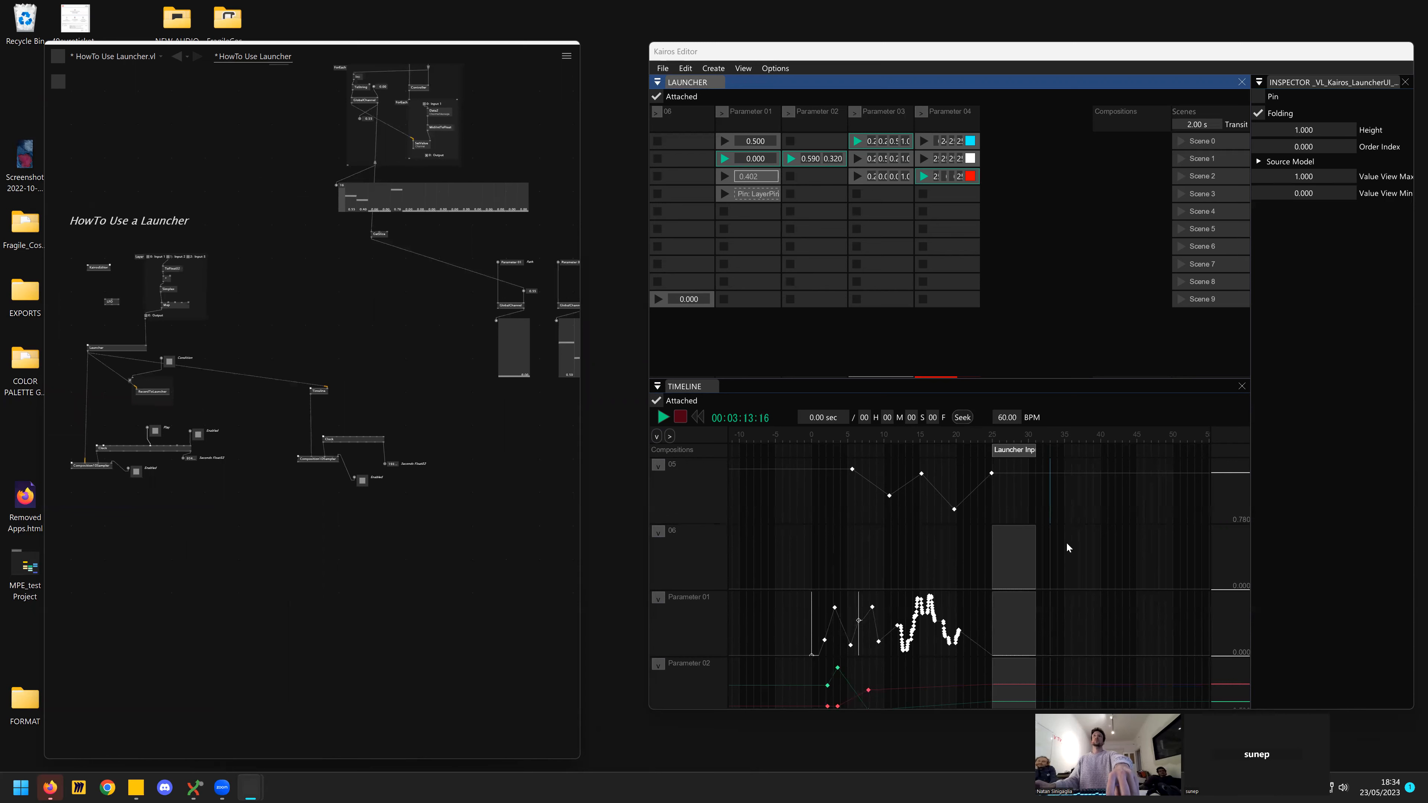
# - Set the 06 track's Scene 9 clip in the Launcher to 0.430 and trigger it
pyautogui.click(1087, 506)
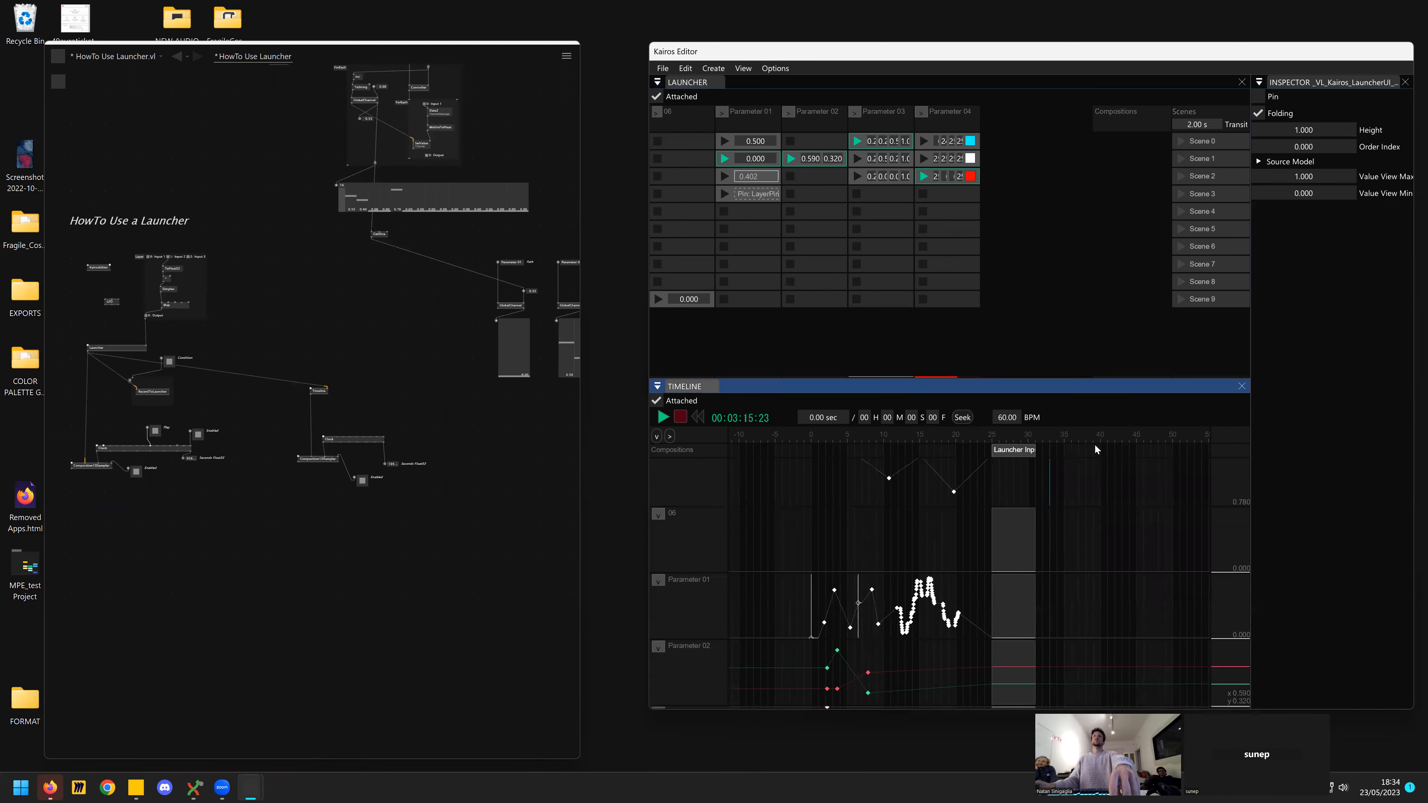
pyautogui.scroll(-2, 1095, 444)
pyautogui.scroll(-2, 1131, 506)
pyautogui.scroll(2, 1141, 585)
pyautogui.hscroll(-2, 1149, 626)
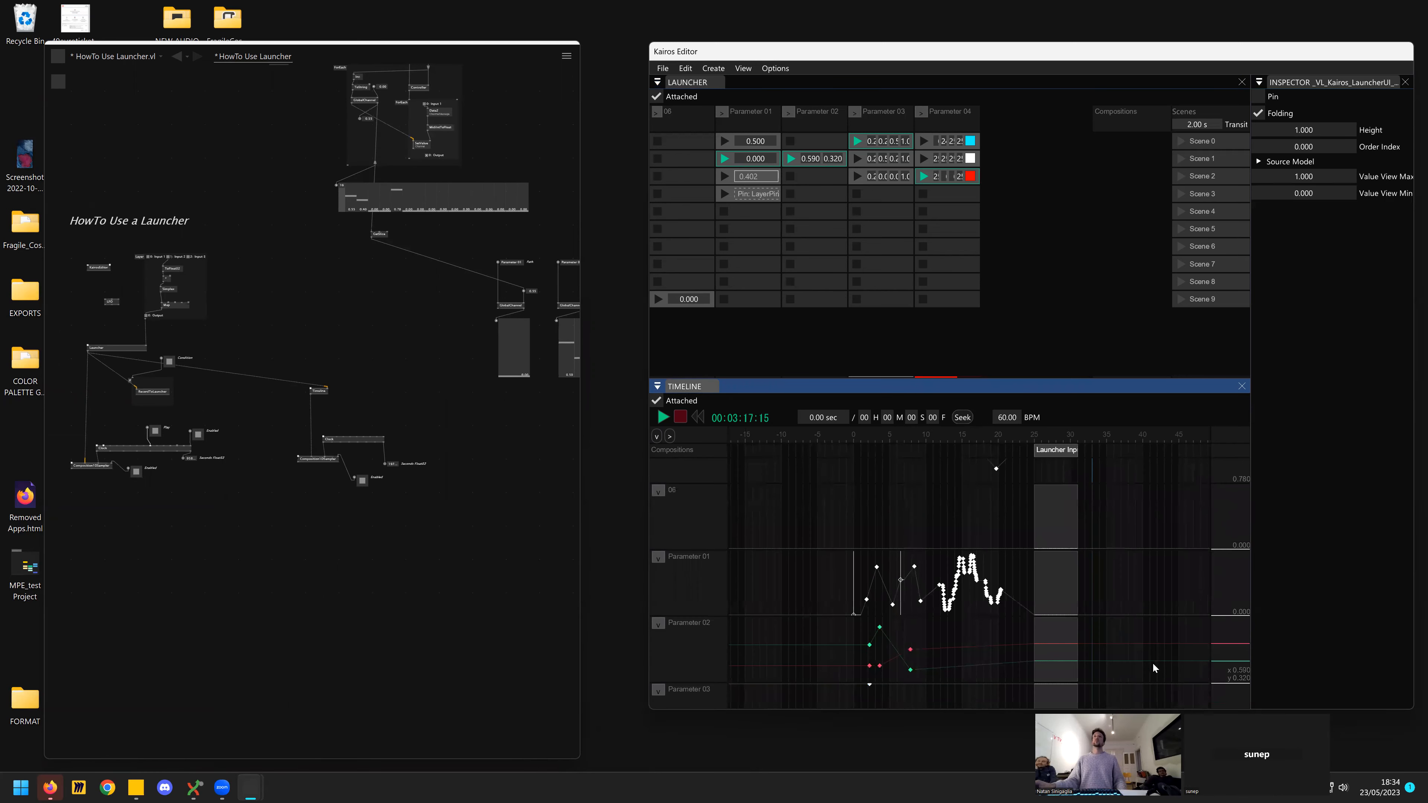
pyautogui.scroll(2, 1113, 619)
pyautogui.moveTo(689, 298); pyautogui.dragTo(716, 298)
pyautogui.click(660, 300)
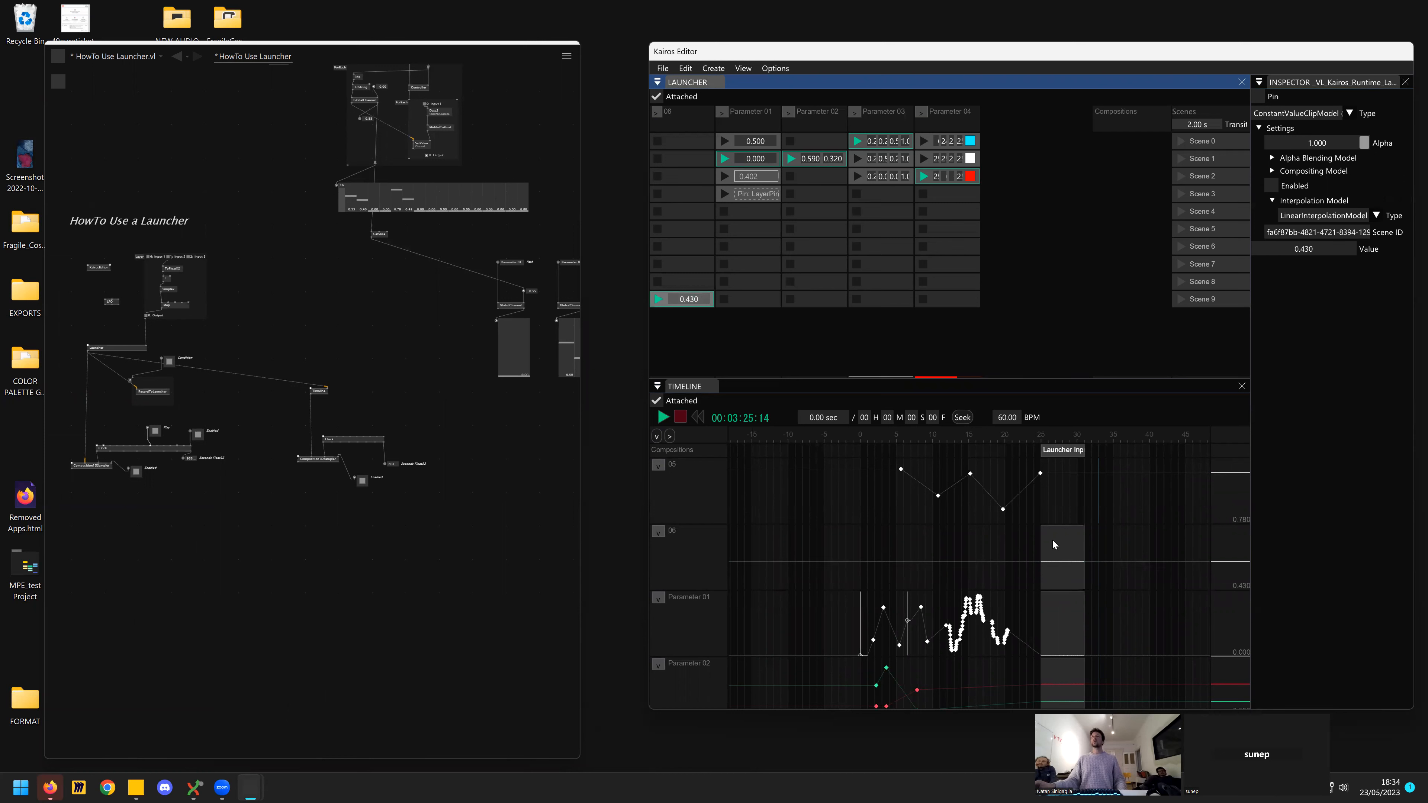
# - Add a Scene 8 clip with value 0.140 to the Launcher's 06 track and trigger it
pyautogui.doubleClick(682, 282)
pyautogui.moveTo(690, 284); pyautogui.dragTo(691, 276)
pyautogui.click(657, 281)
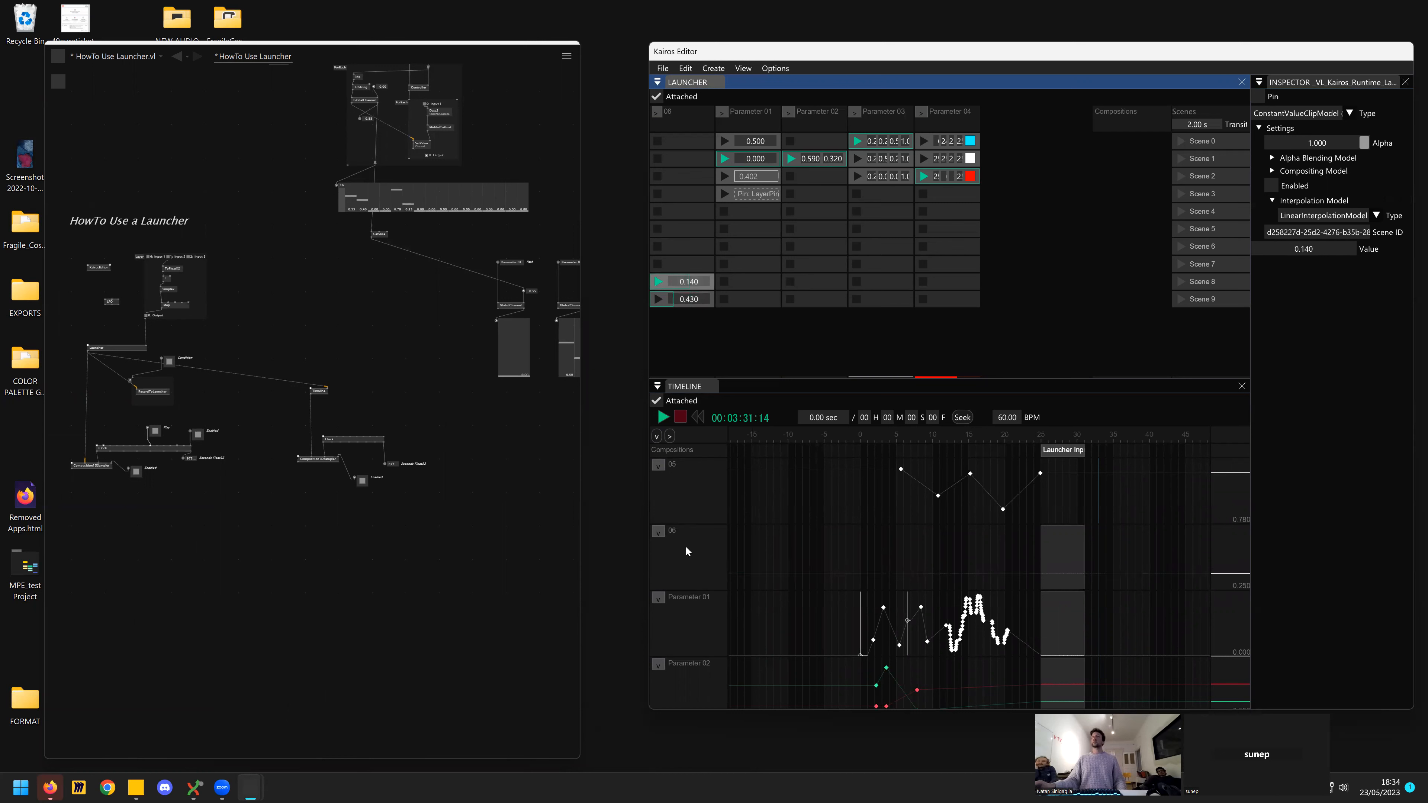
# - Delete the 06 track from the Launcher and undo the deletion
pyautogui.click(702, 113)
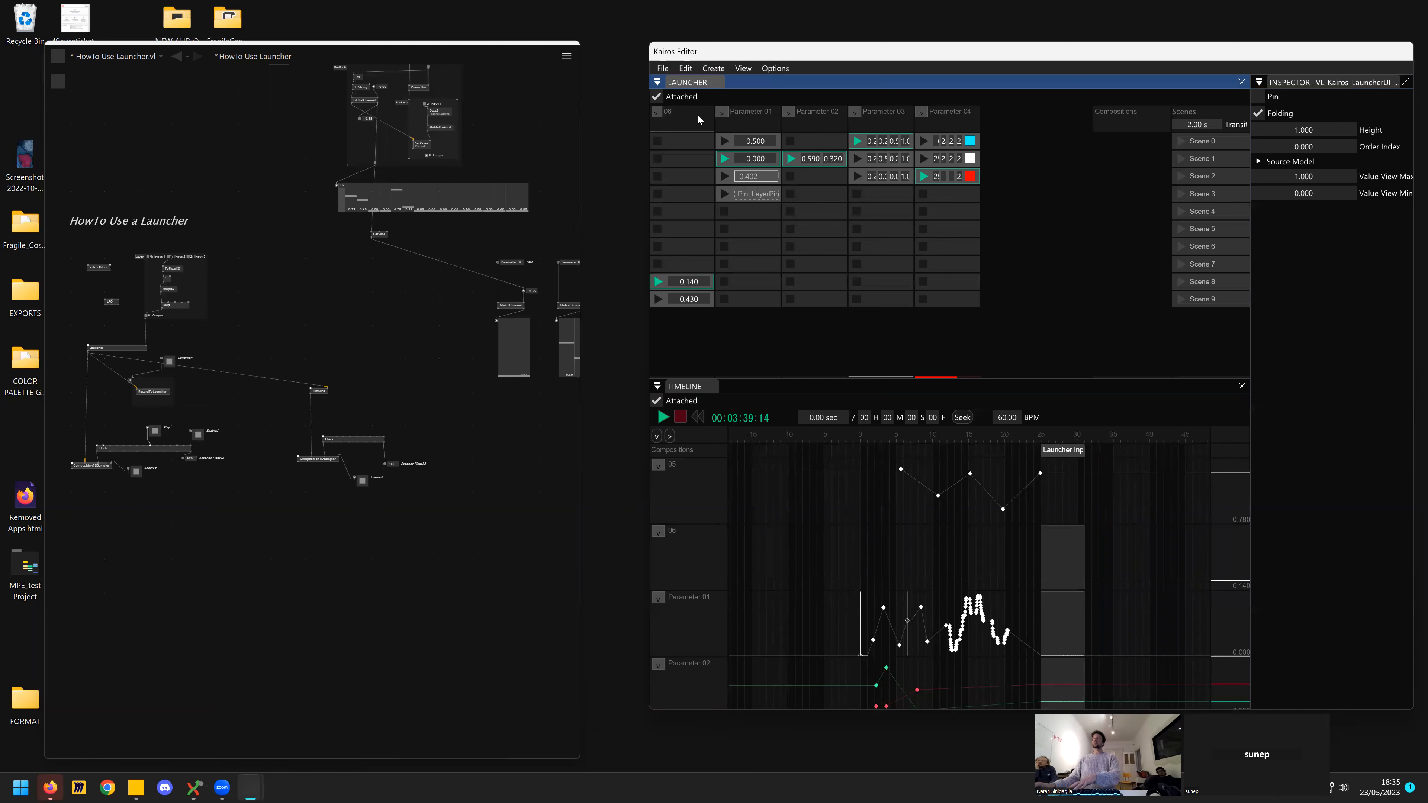
pyautogui.press('Delete')
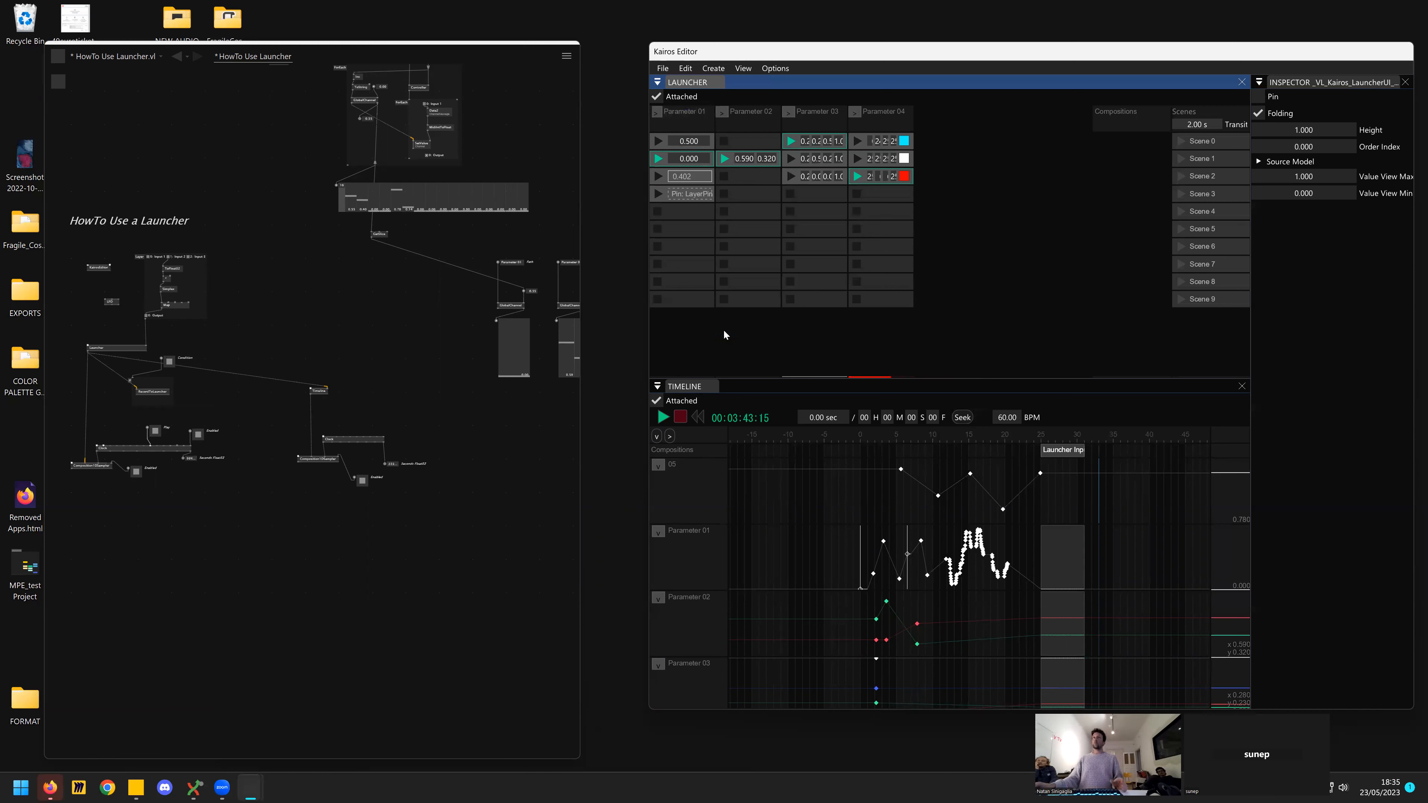
pyautogui.hotkey('ctrl', 'z')
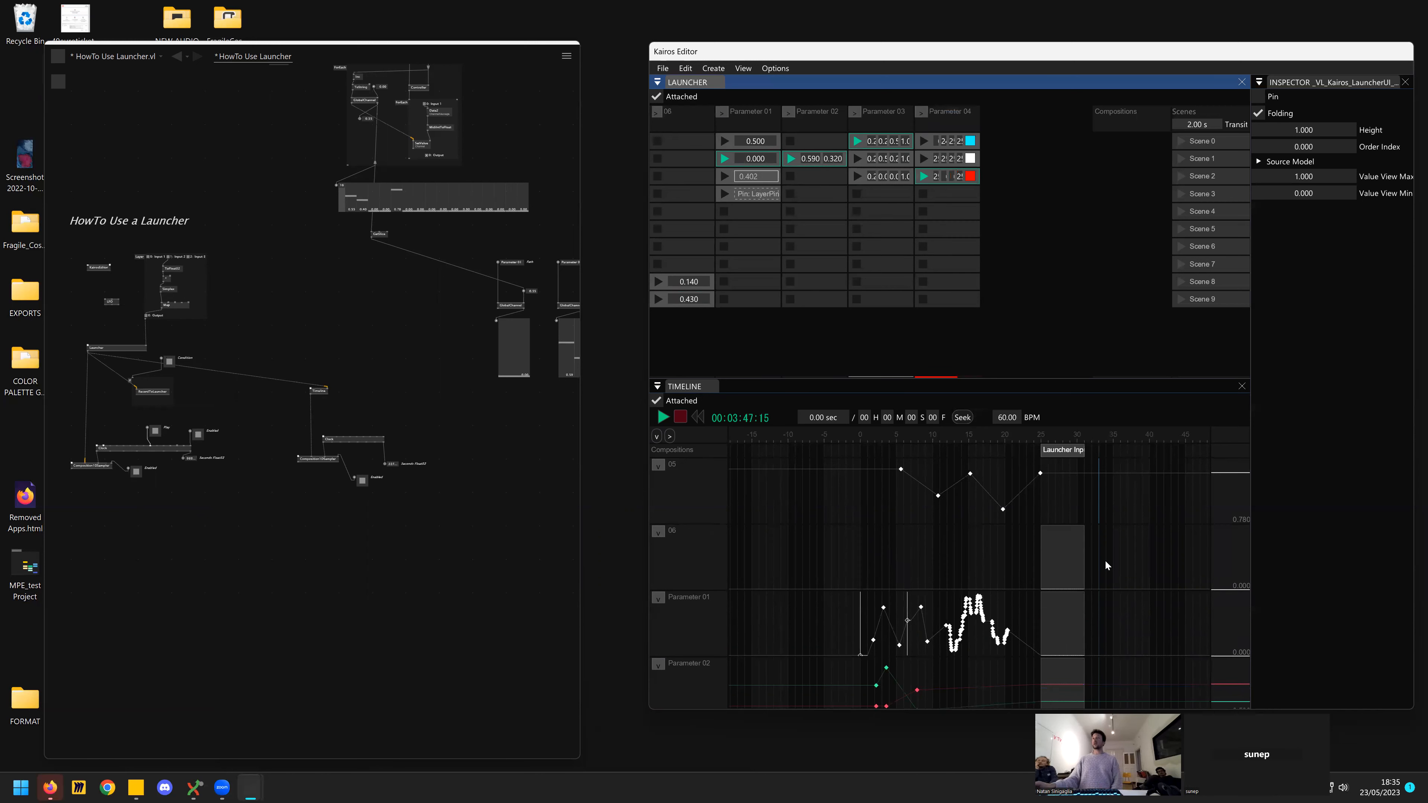
# - Add a keyframe at about position 16 on the Timeline's 06 track, and delete and restore the Launcher's 06 track
pyautogui.click(976, 554)
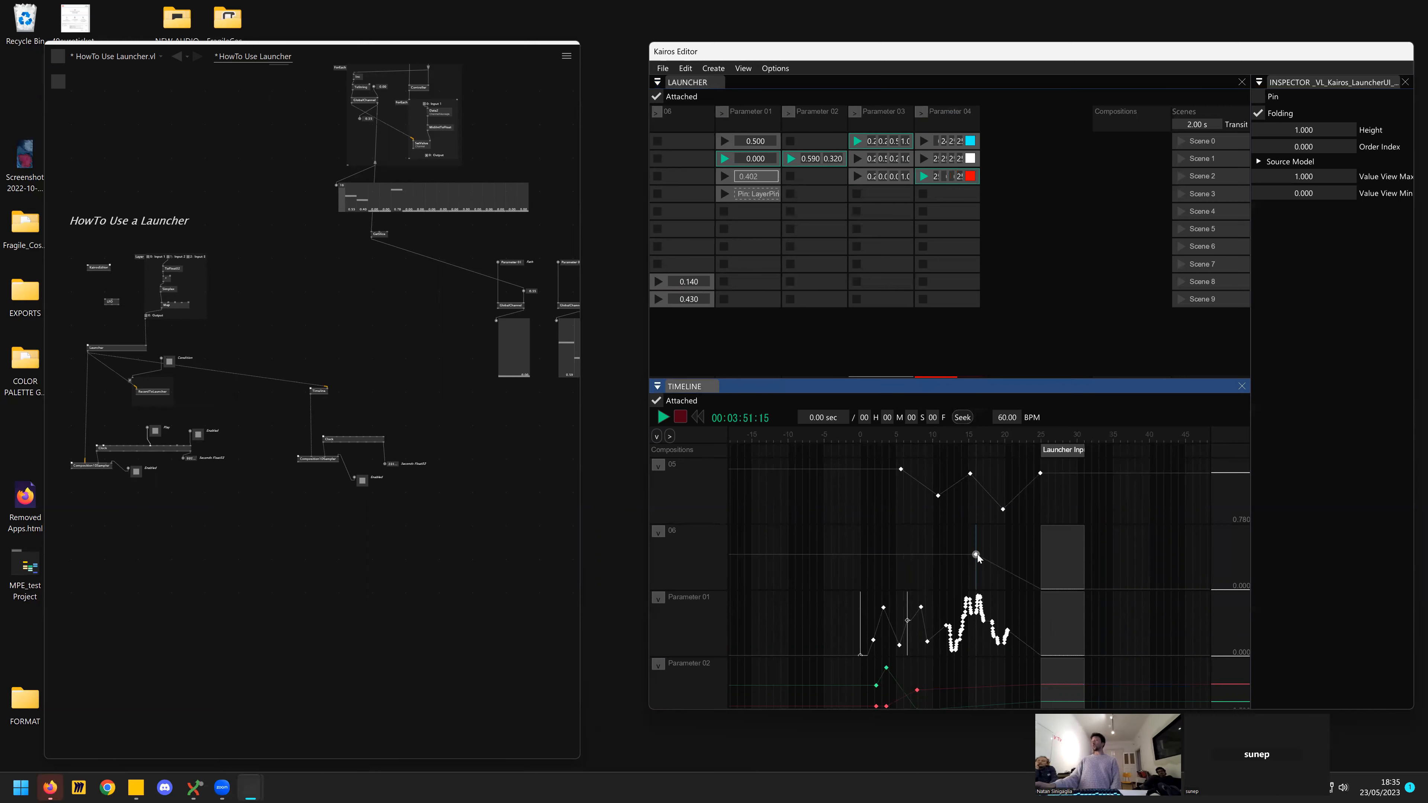
pyautogui.click(702, 131)
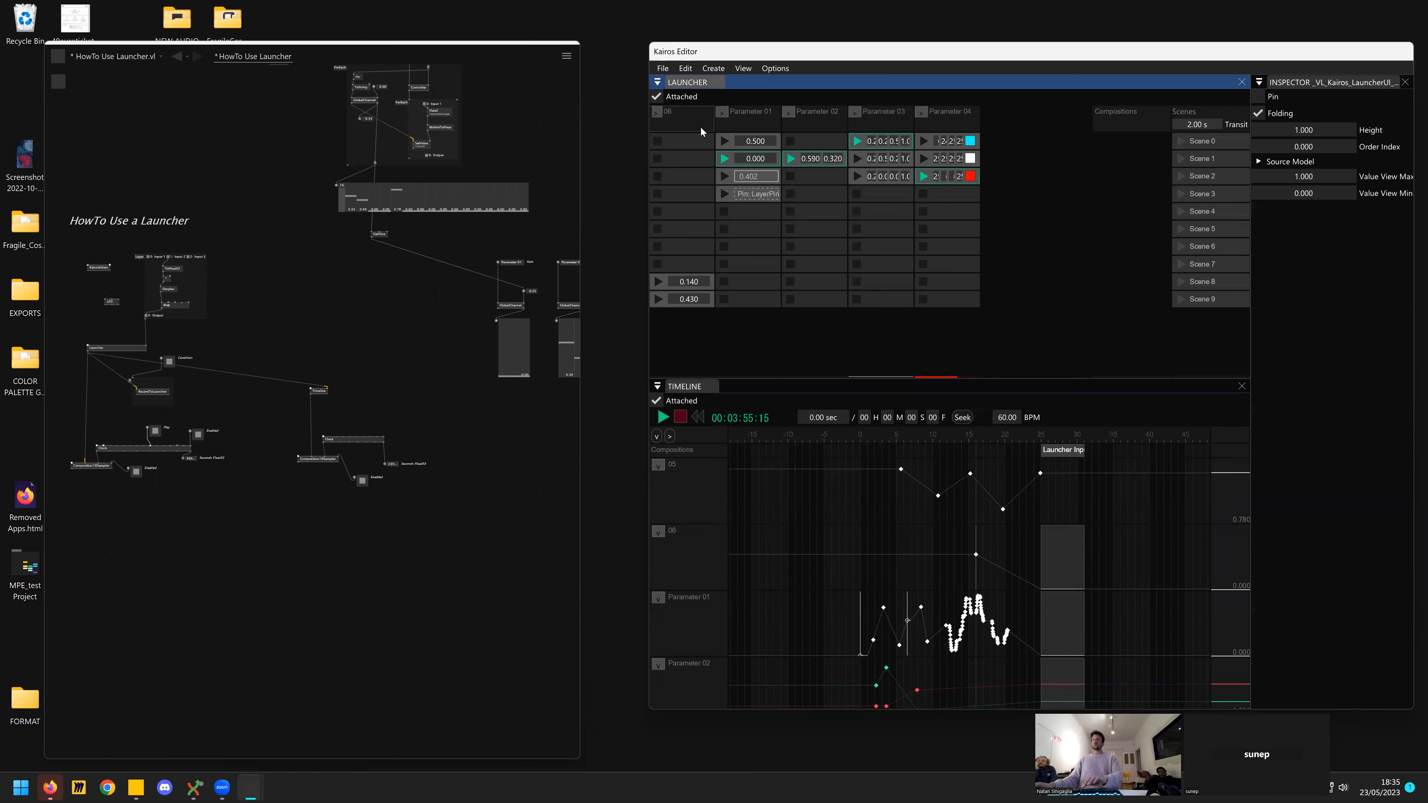
pyautogui.press('Delete')
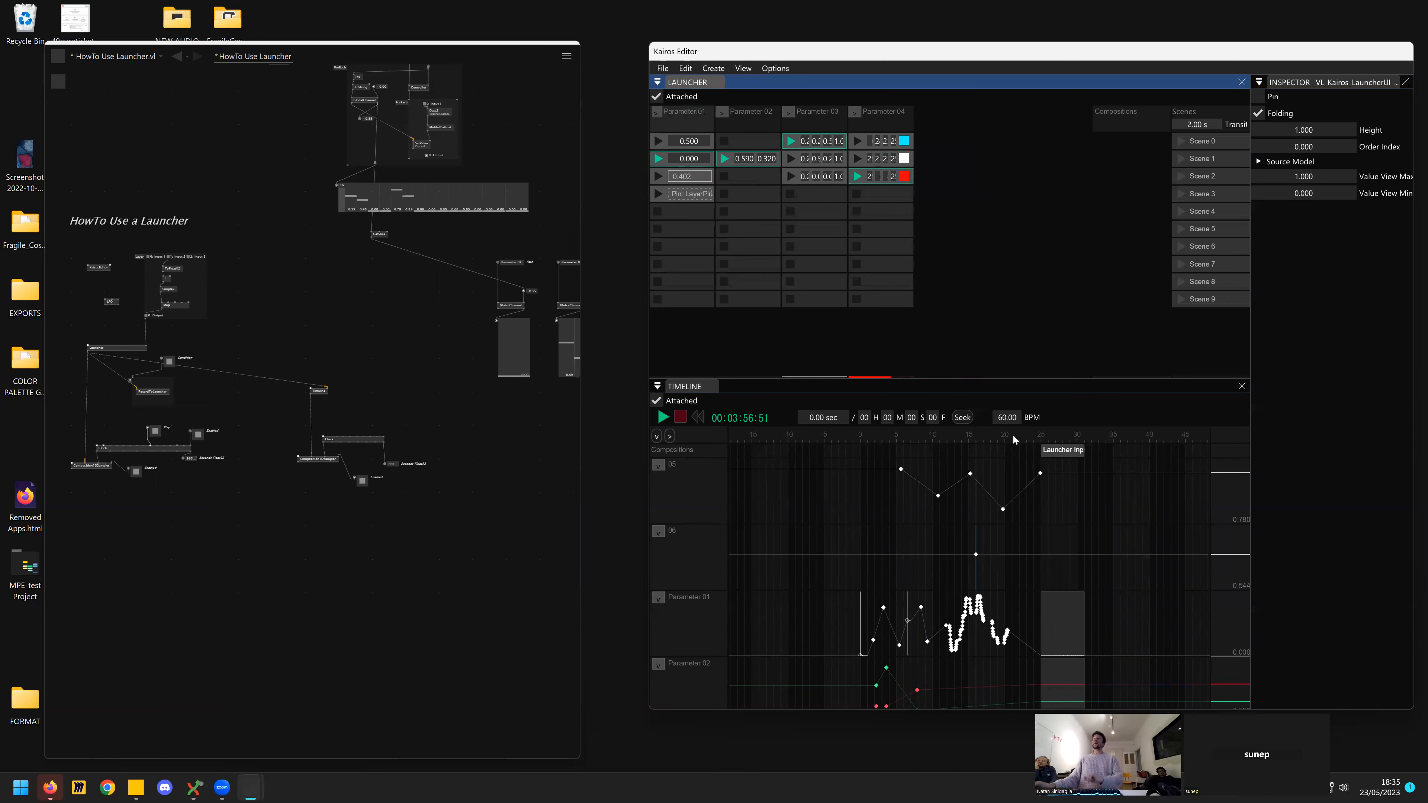
pyautogui.click(974, 554)
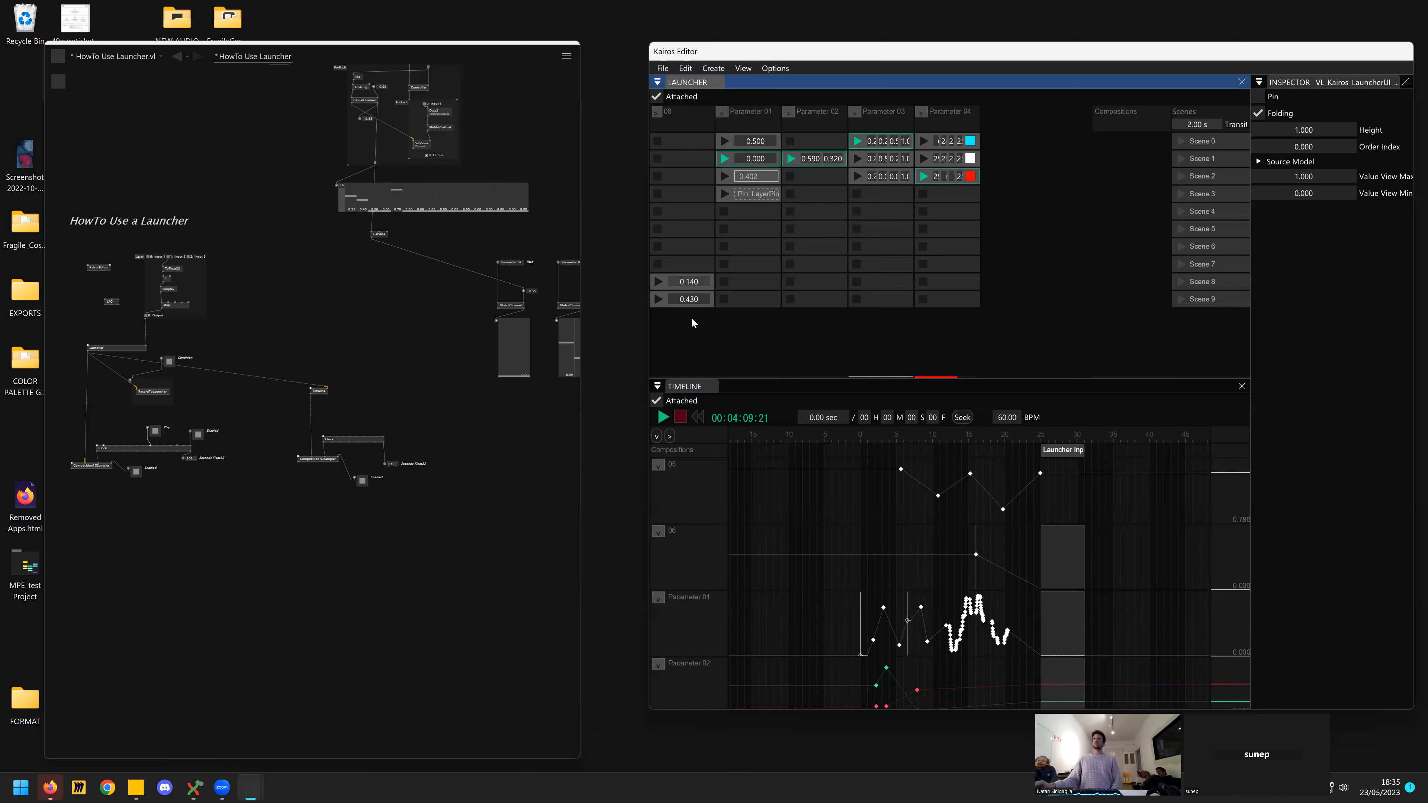
# - Delete the 06 track from the Launcher and undo the deletion
pyautogui.click(1130, 518)
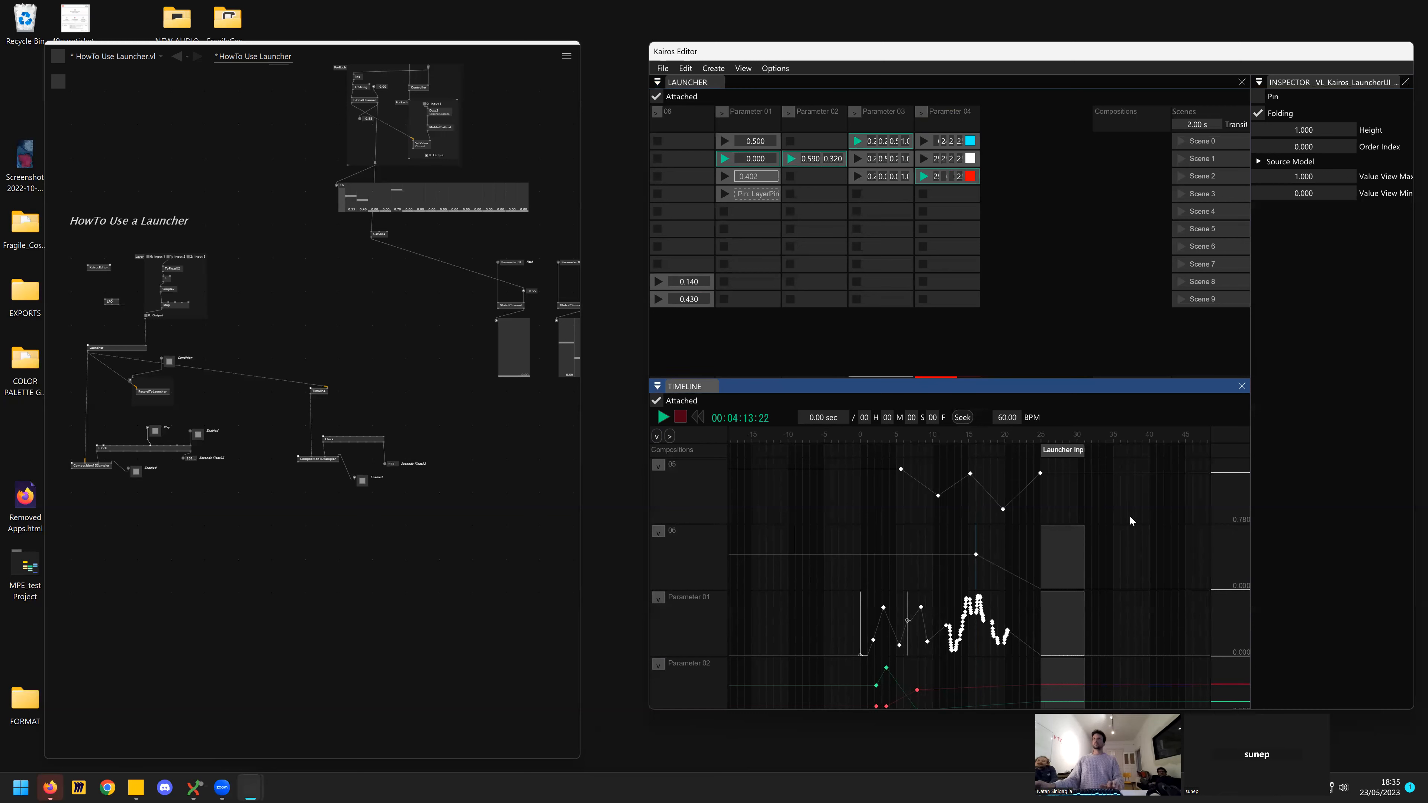
pyautogui.click(701, 116)
pyautogui.press('Delete')
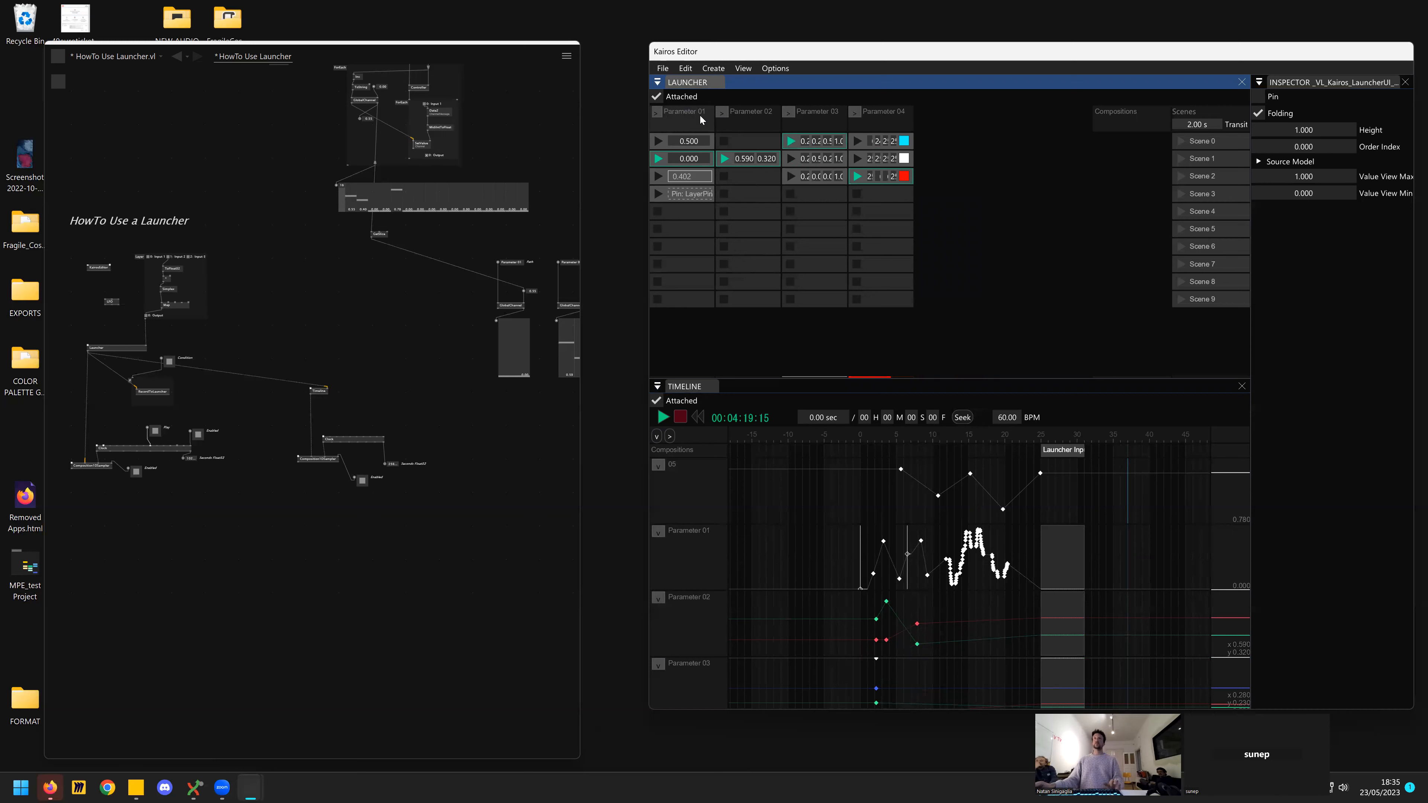
pyautogui.hotkey('ctrl', 'z')
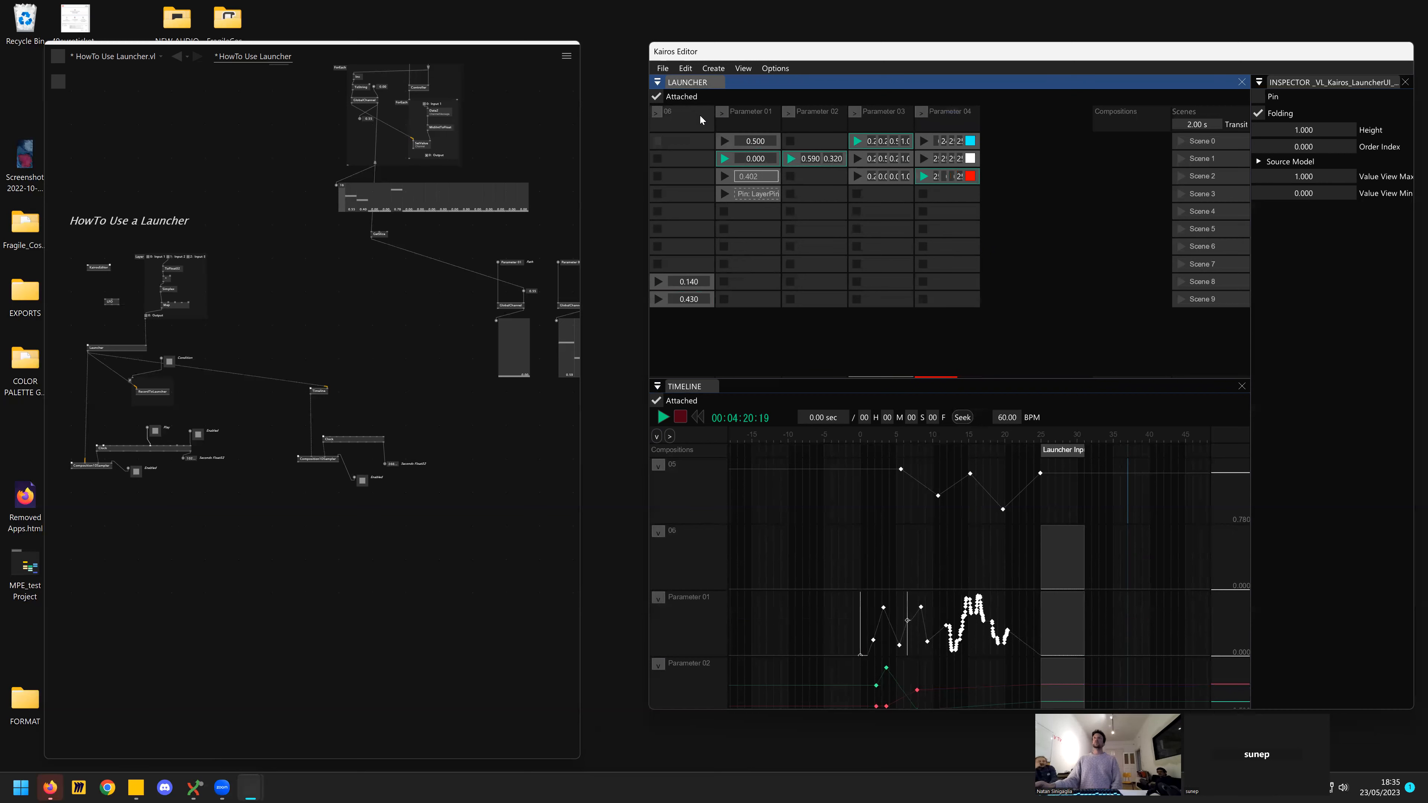
# - Trigger the 06 track's Scene 8 and Scene 9 clips in turn, and switch off the Condition toggle above the RecordToLauncher node
pyautogui.click(660, 285)
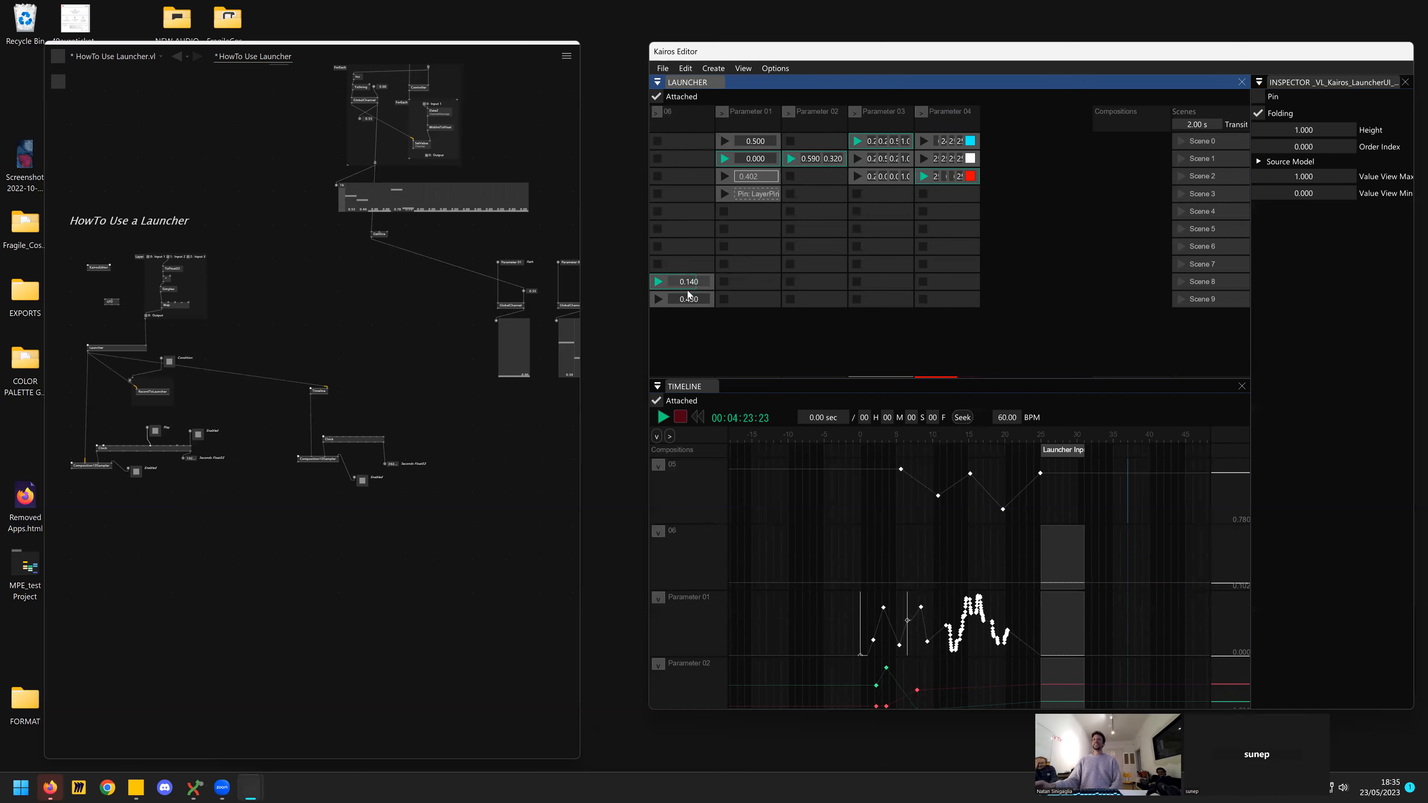
pyautogui.click(659, 299)
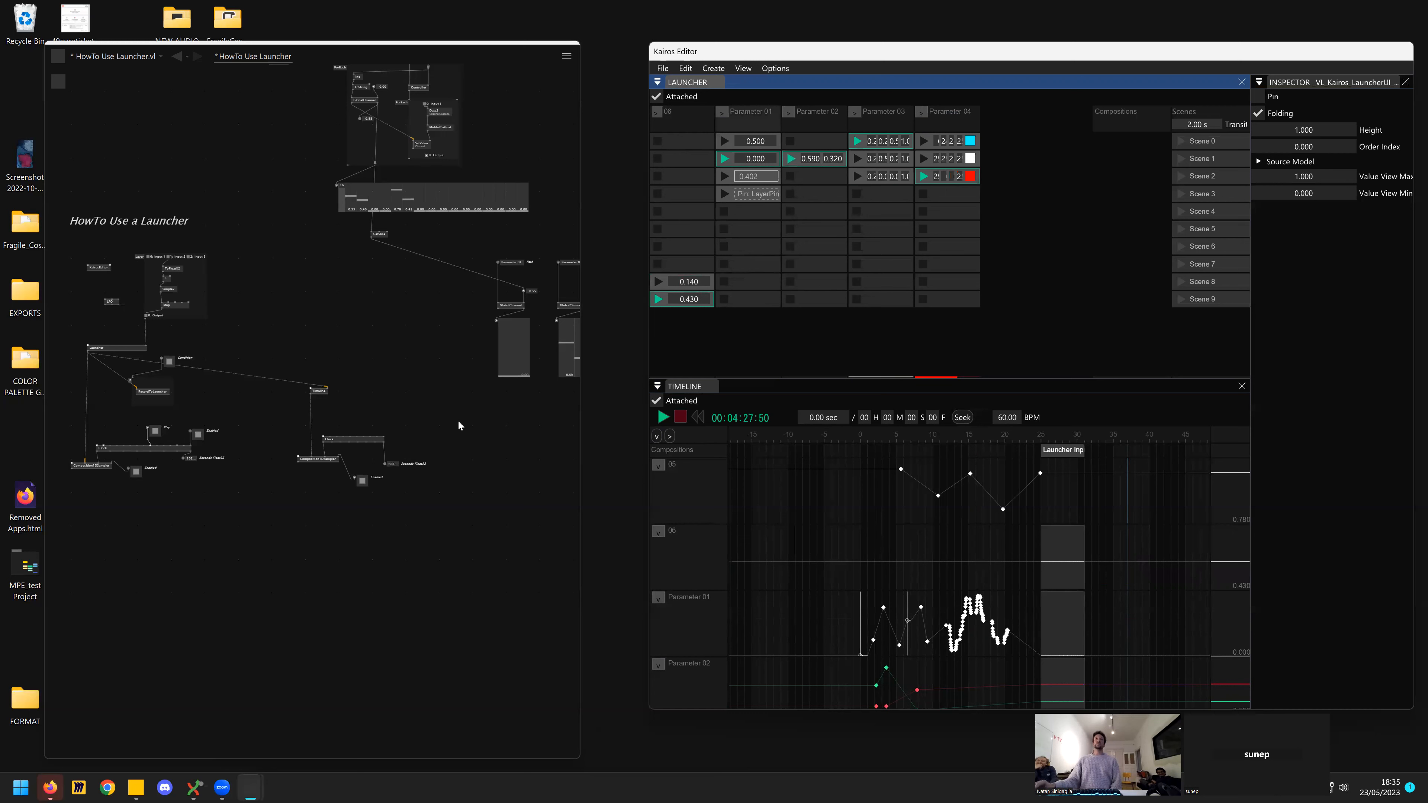
pyautogui.rightClick(171, 362)
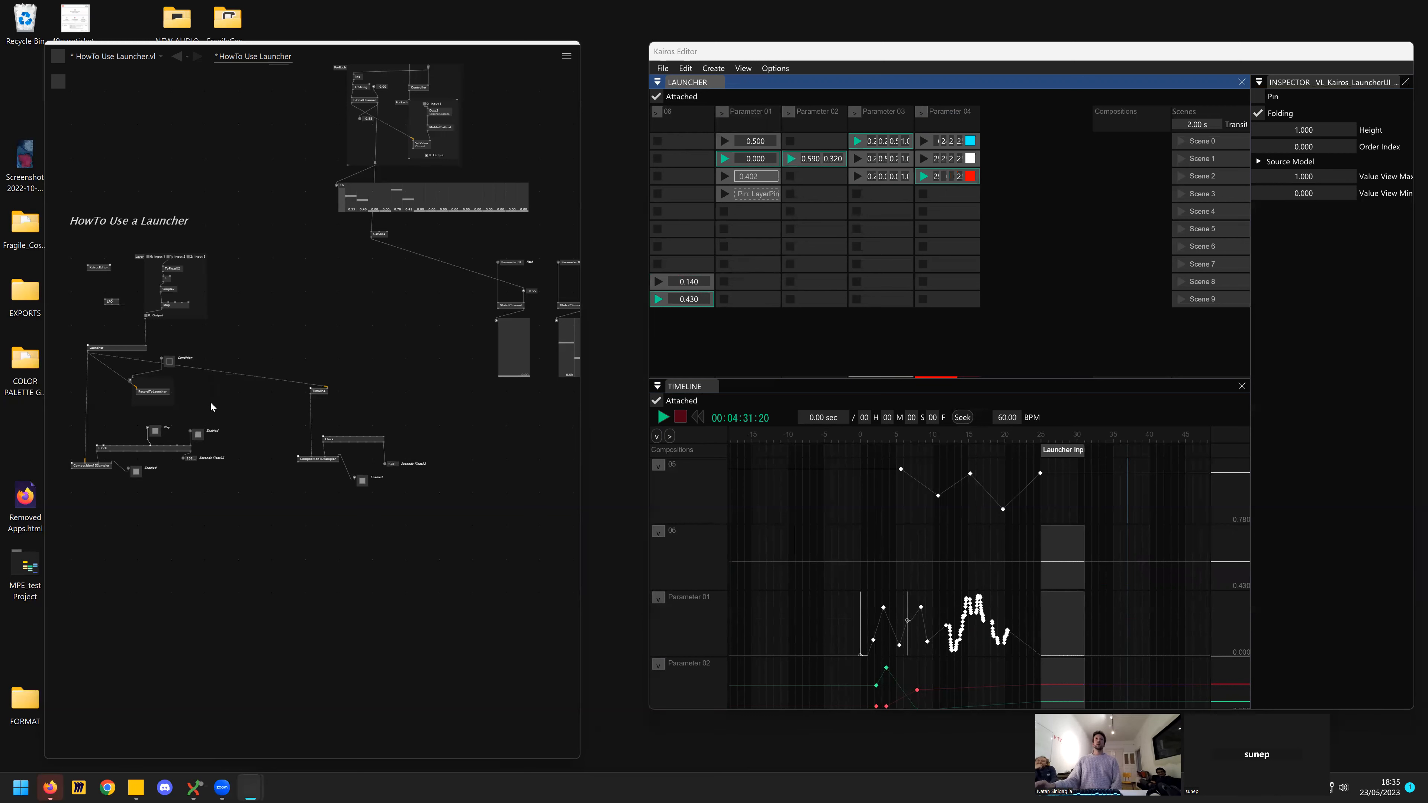
pyautogui.scroll(1, 210, 401)
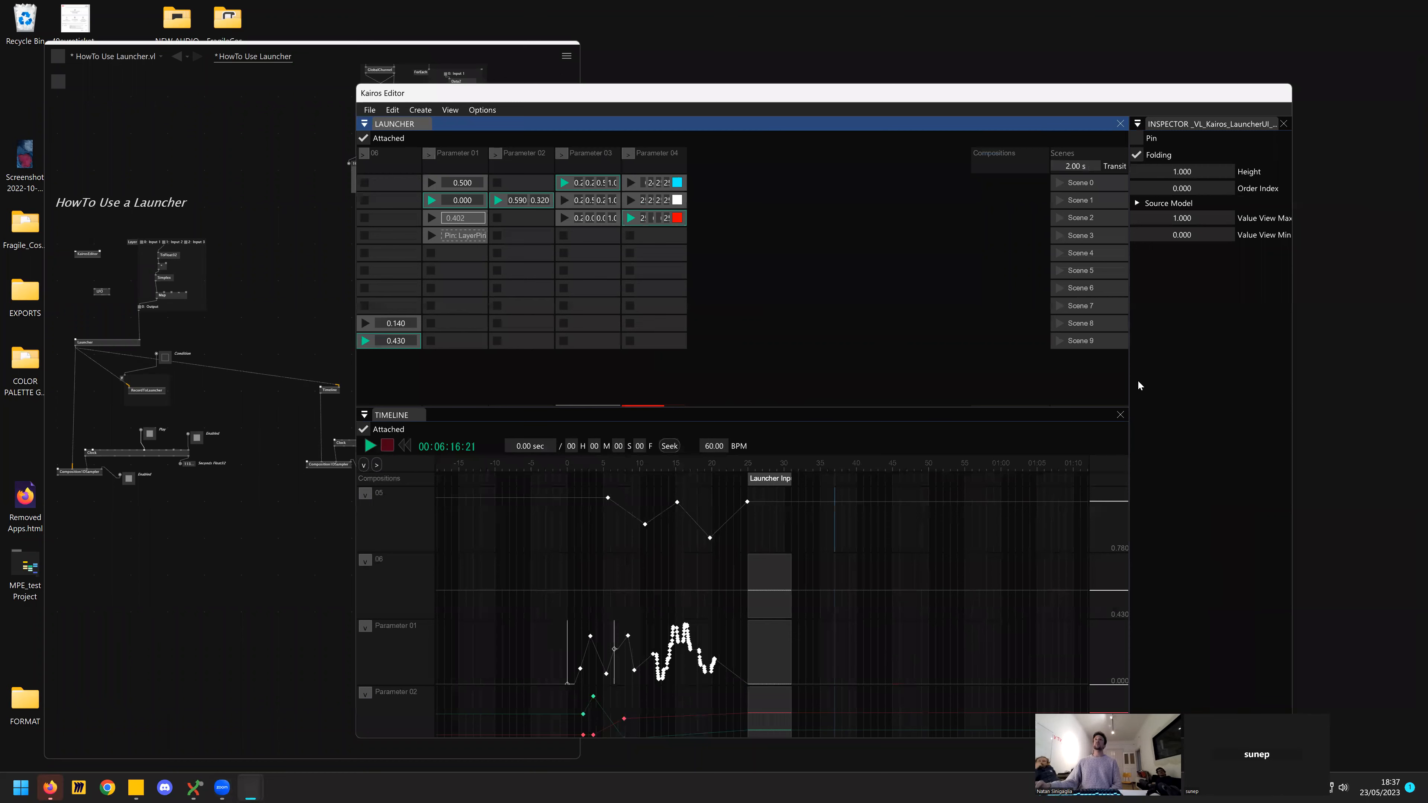
# - Dock the Timeline into the Launcher's area so both share one tabbed panel, and show the Timeline
pyautogui.moveTo(412, 418); pyautogui.dragTo(427, 131)
pyautogui.click(425, 126)
pyautogui.click(454, 125)
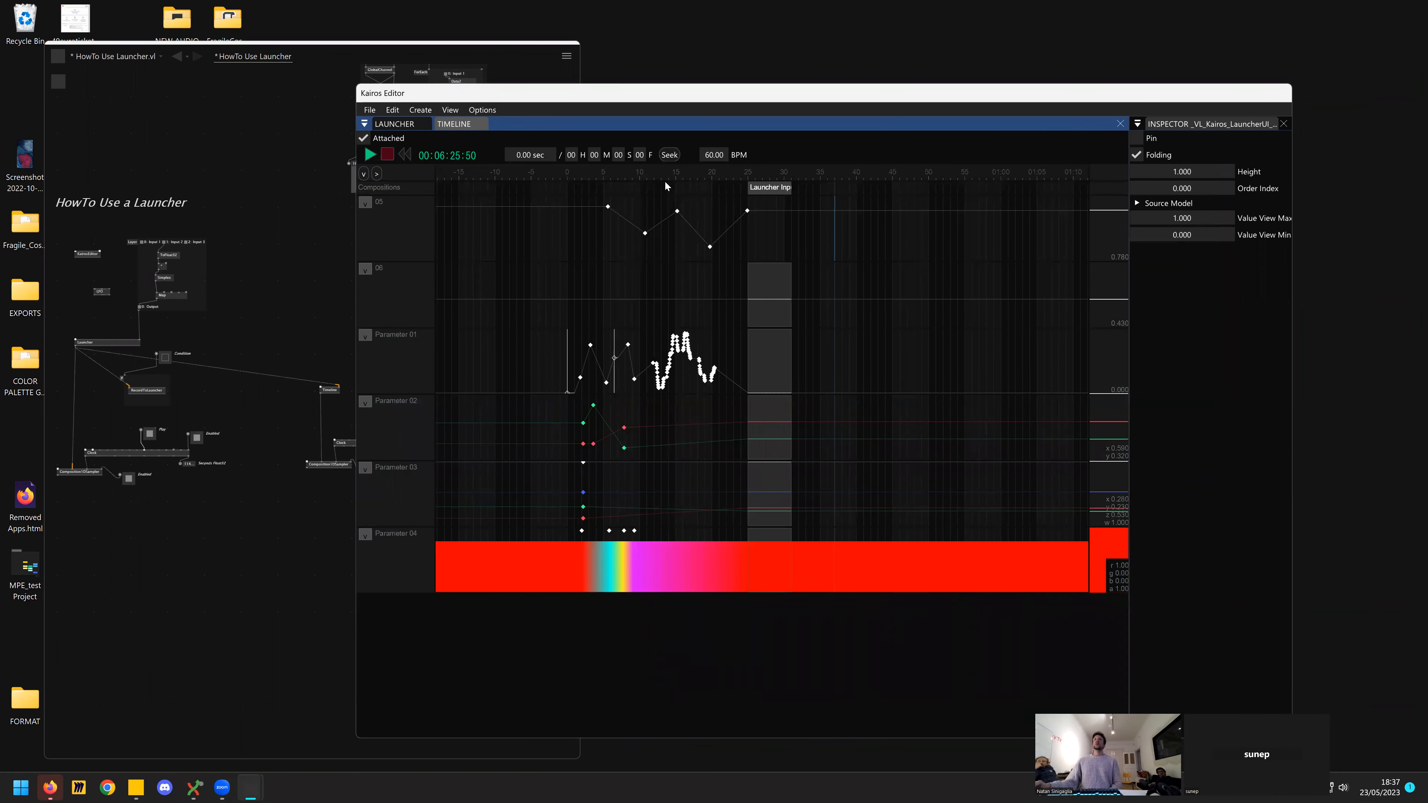
pyautogui.click(388, 154)
# - Collapse and re-expand the Launcher's Parameter 02 track, and trigger Scene 3 followed by Scene 2
pyautogui.click(395, 126)
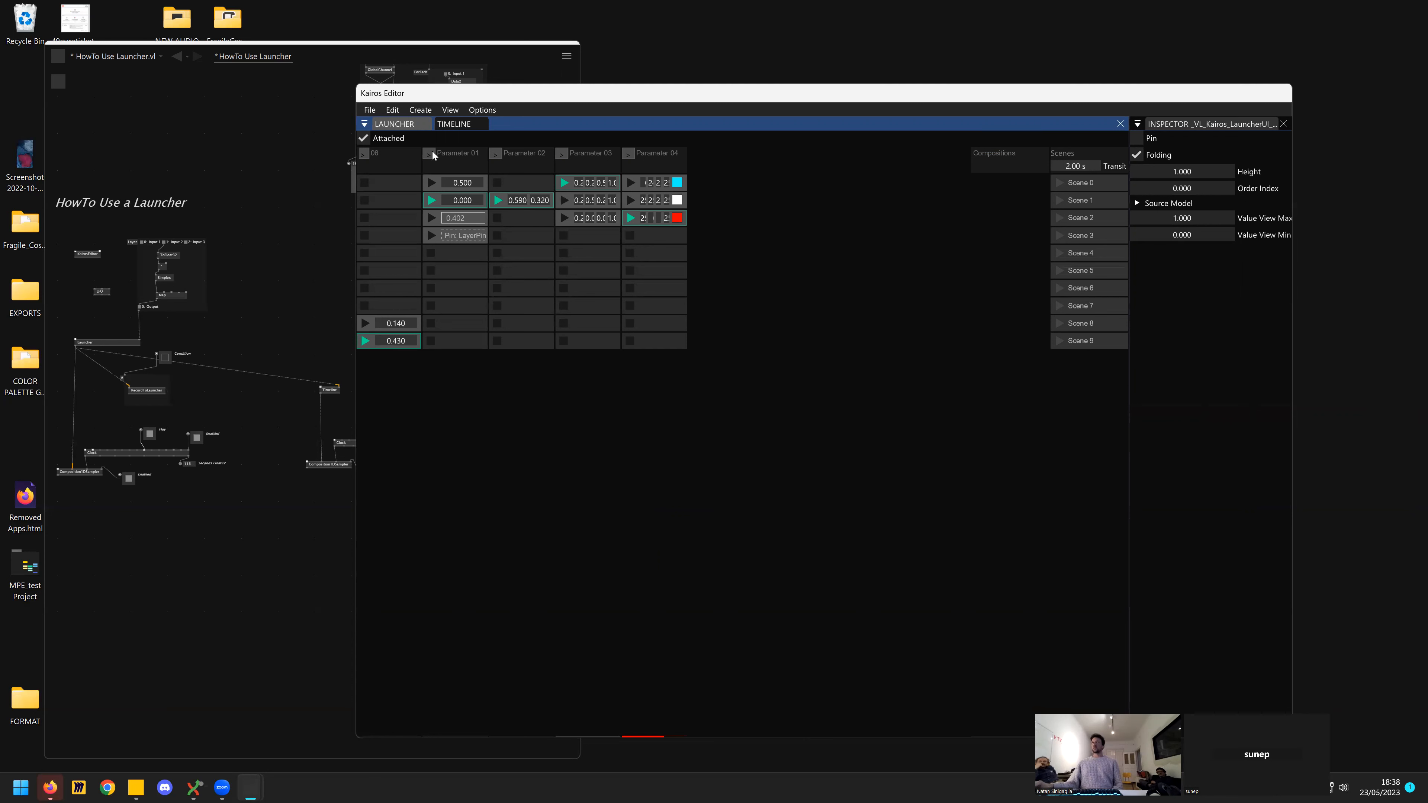
pyautogui.click(496, 154)
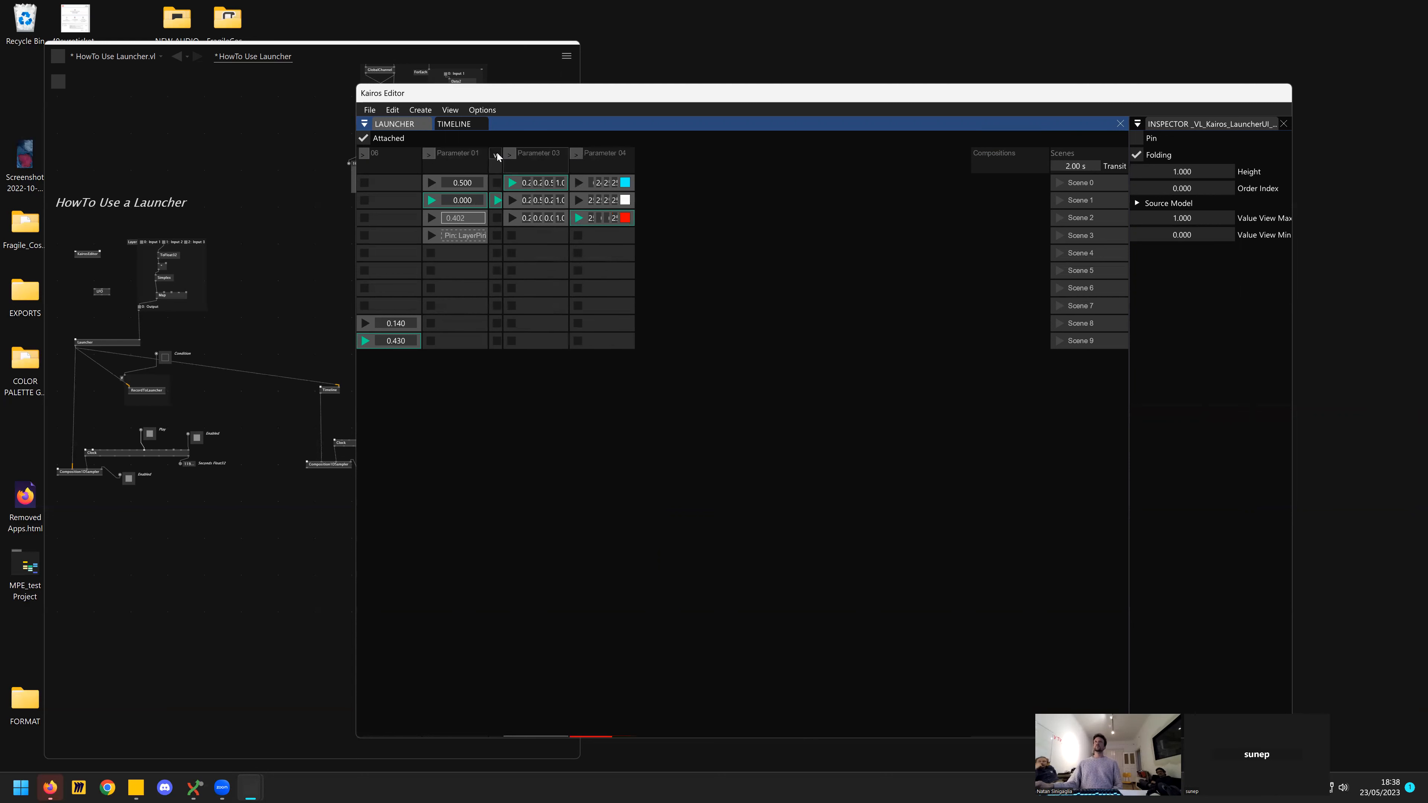
pyautogui.click(496, 154)
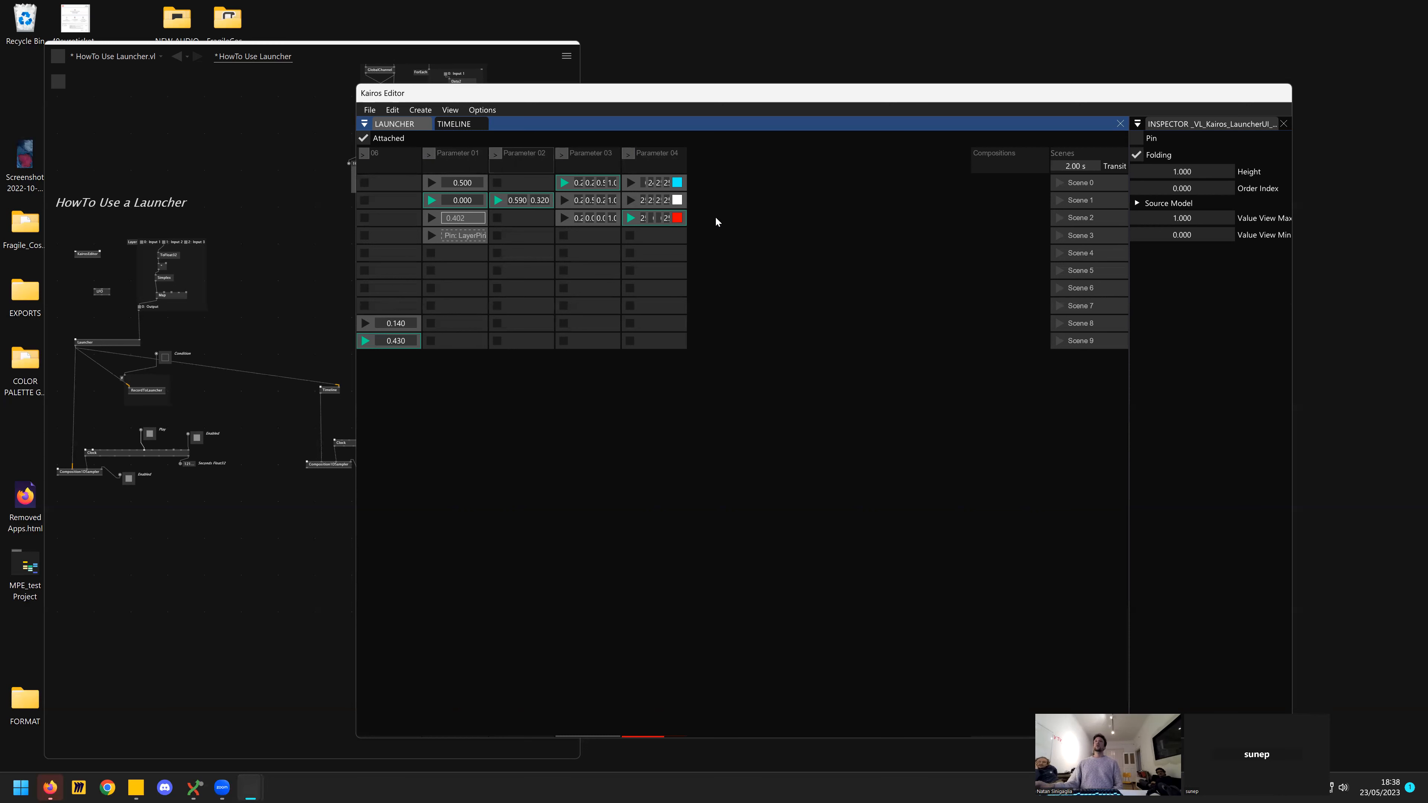
pyautogui.click(1061, 237)
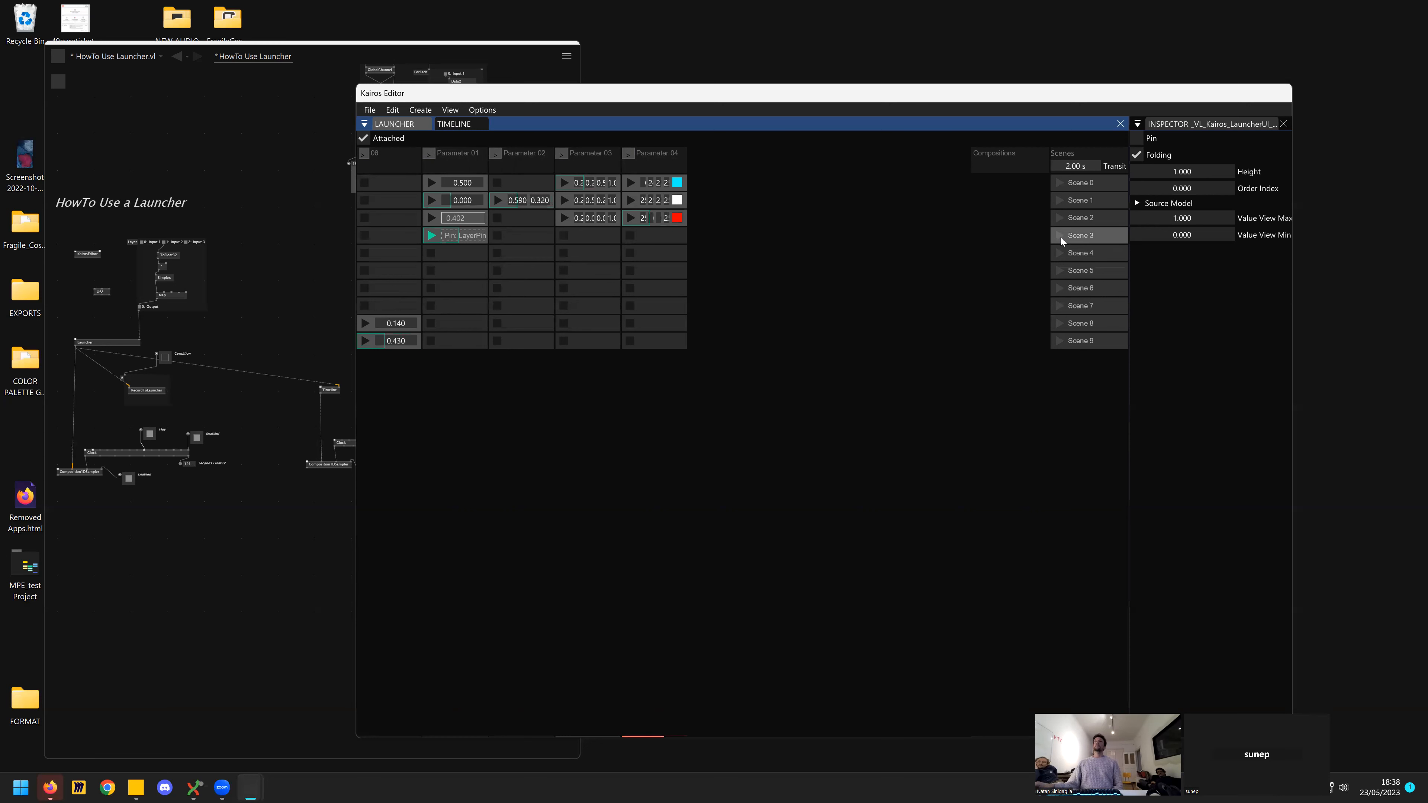
pyautogui.click(1060, 220)
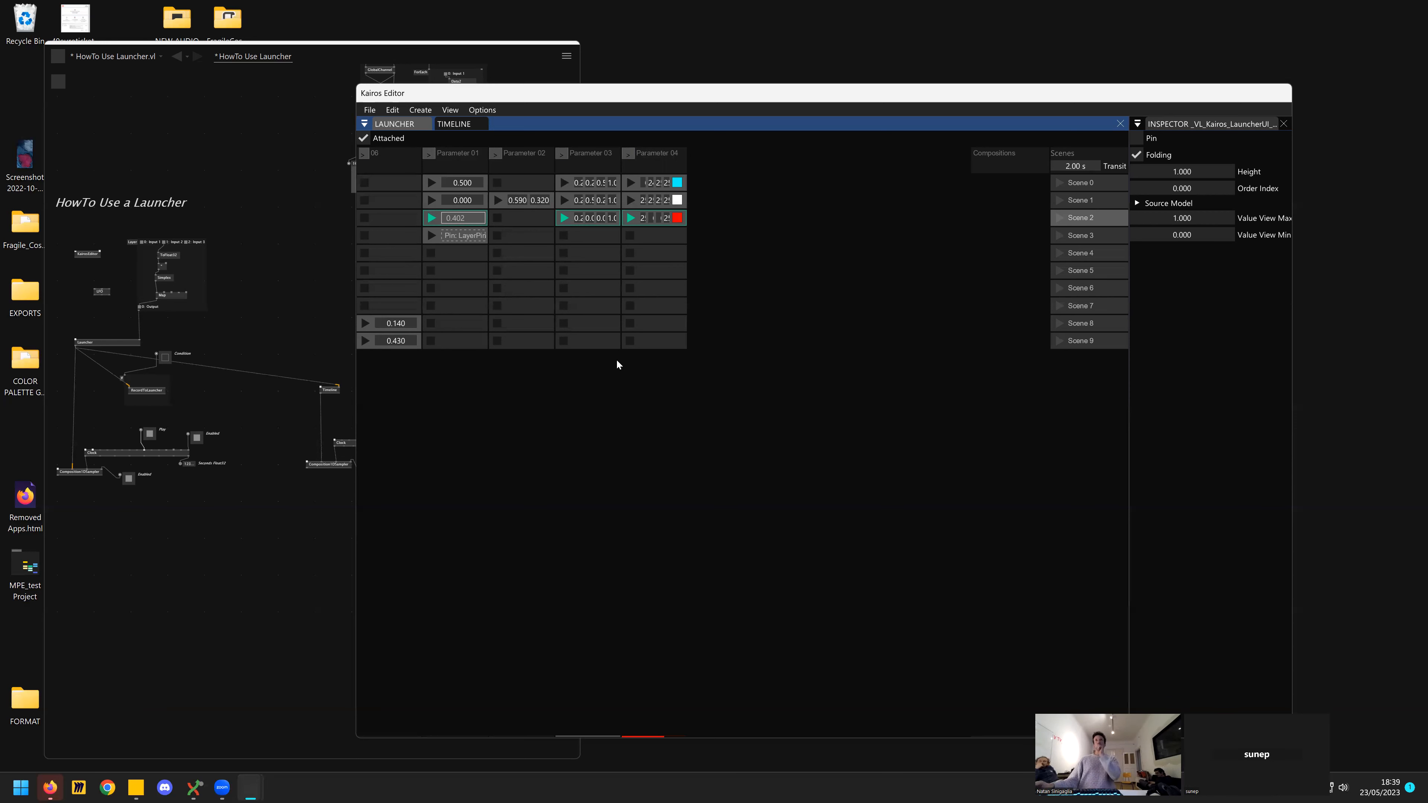
# - Add a composition keyframe at about position -1 on the Timeline's Compositions track and select it
pyautogui.click(430, 124)
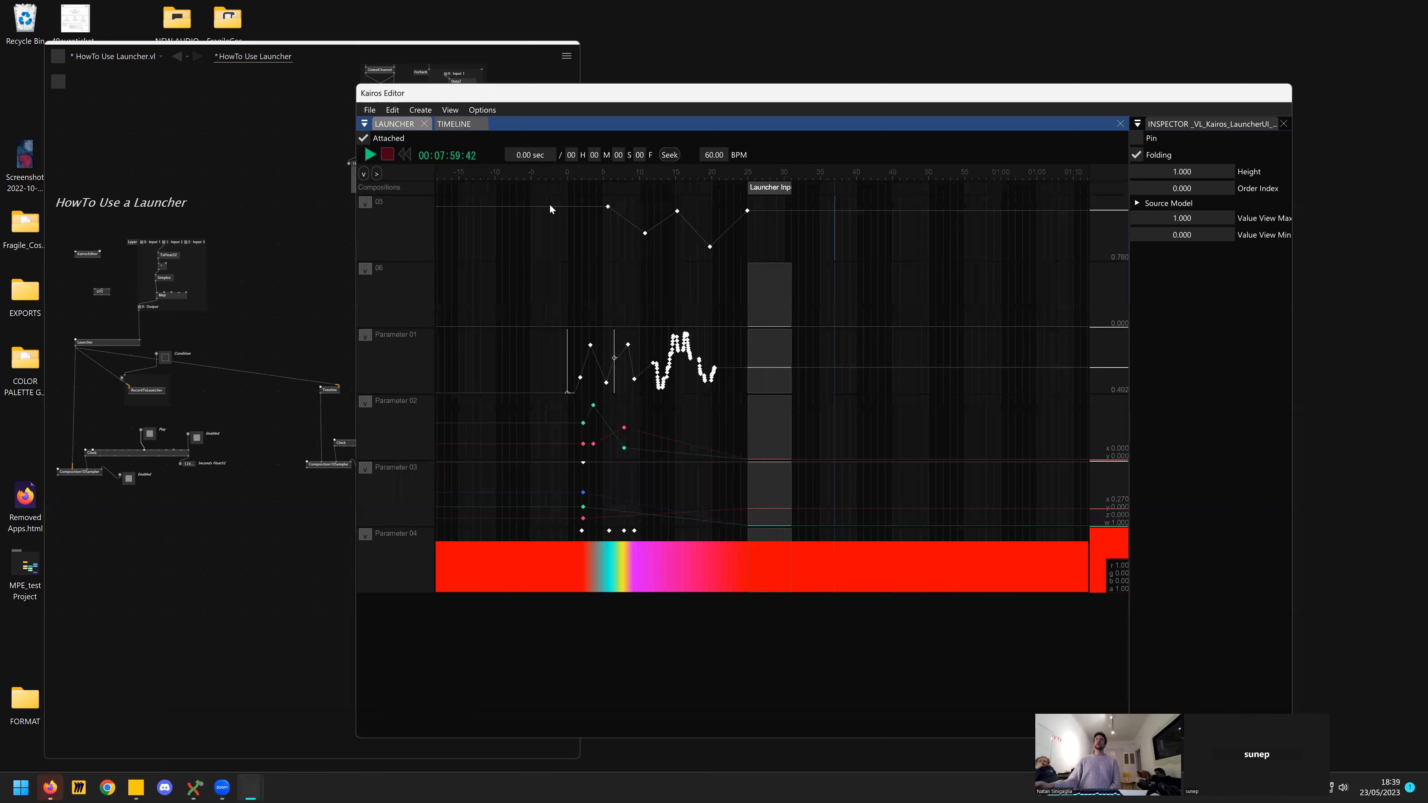
pyautogui.doubleClick(564, 189)
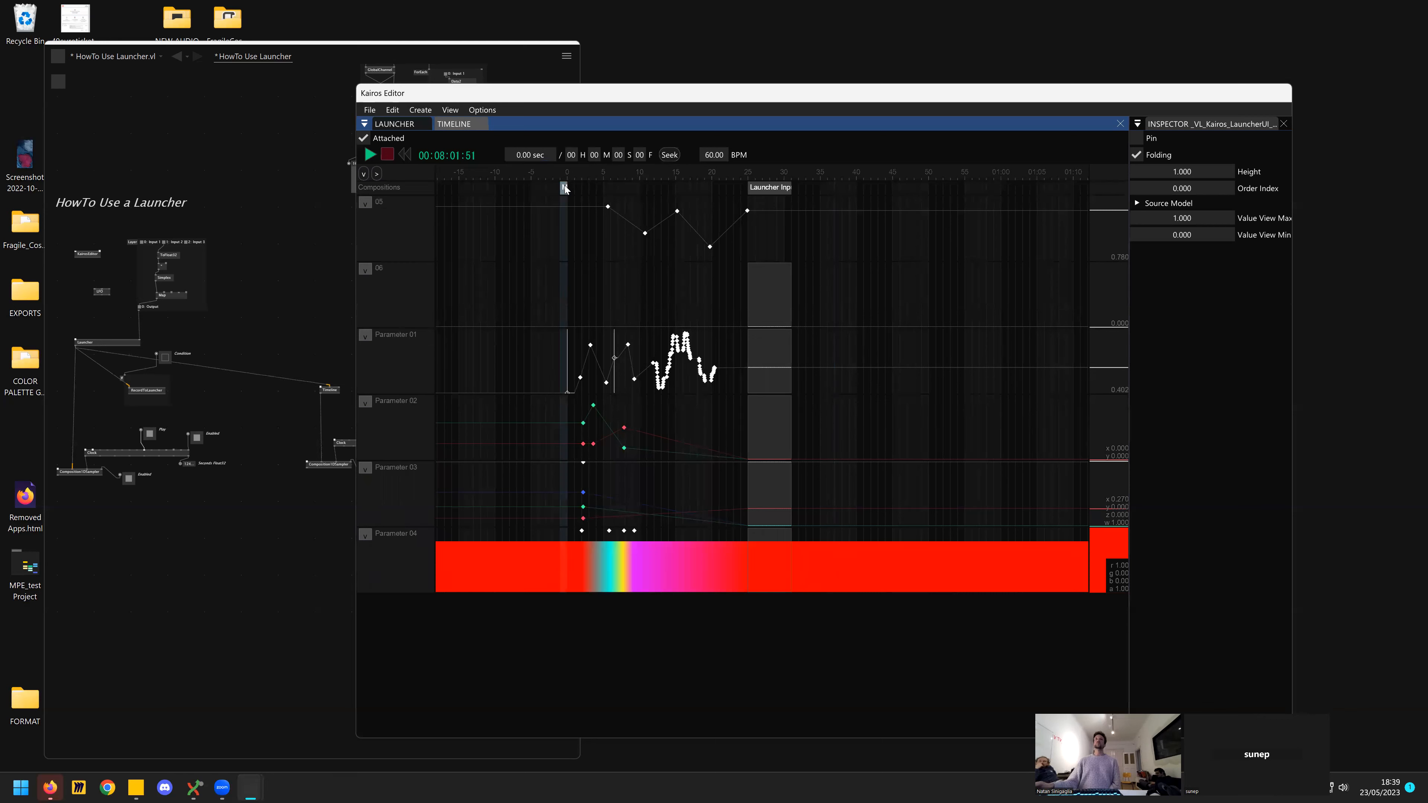
pyautogui.click(564, 189)
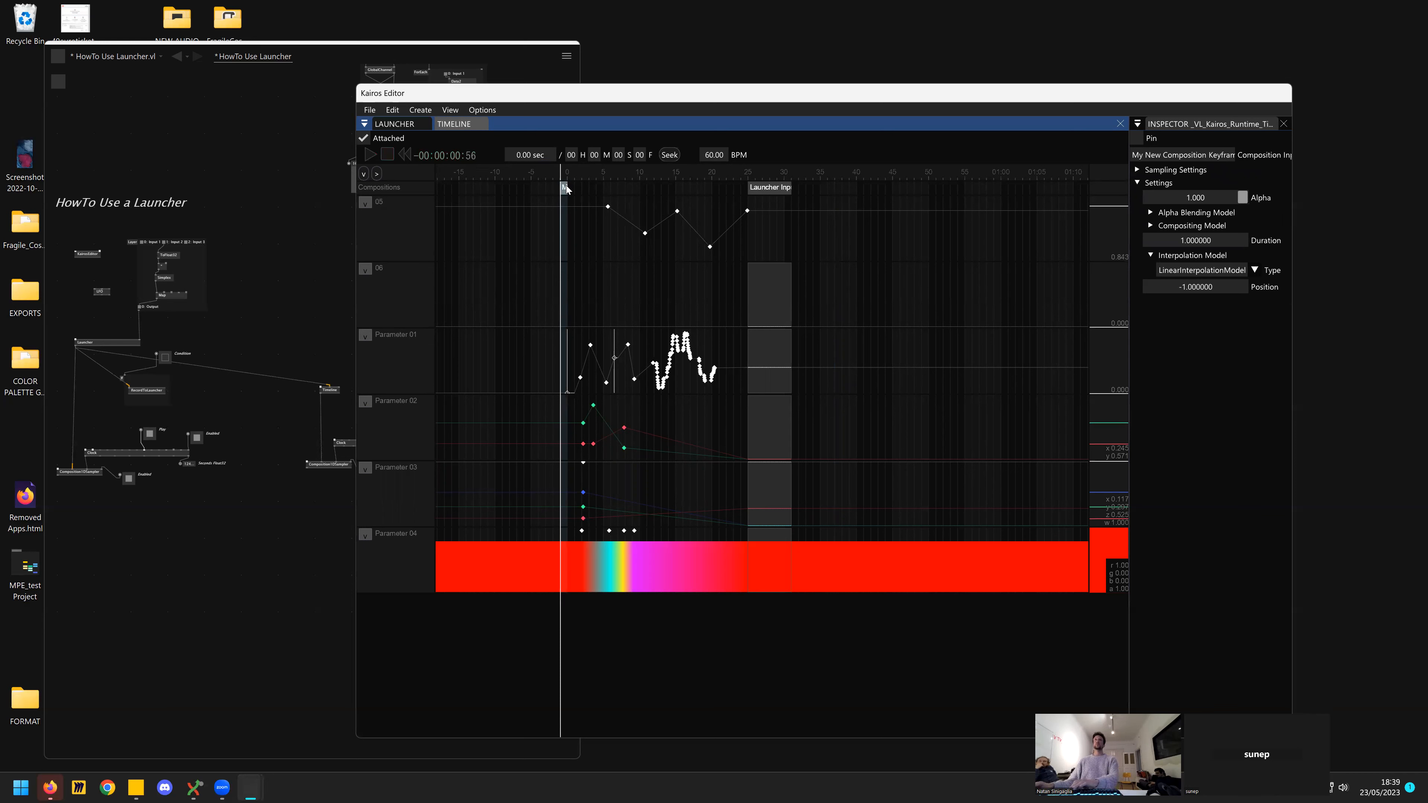
# - Bring the Kairos Editor back in front of the patch and show the Launcher
pyautogui.click(282, 418)
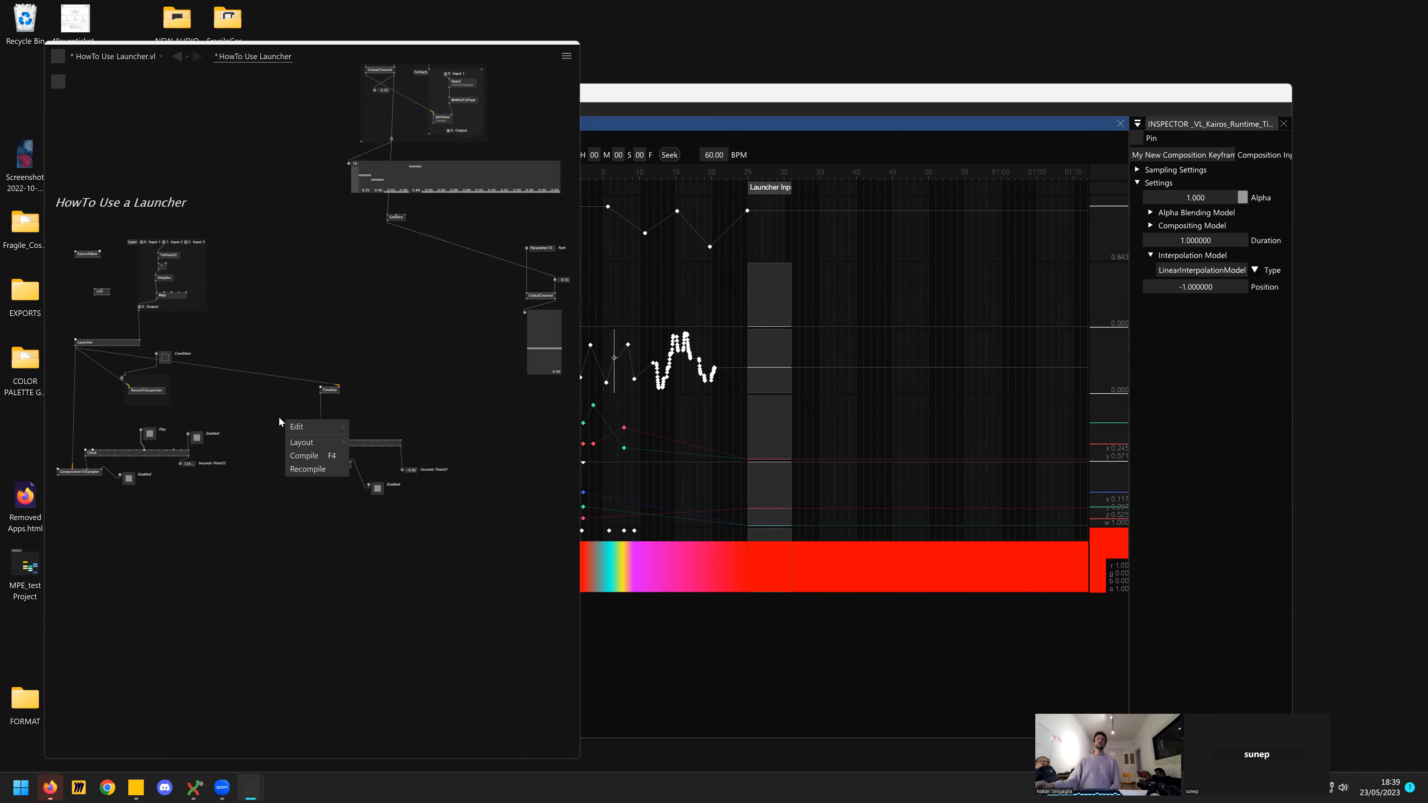
pyautogui.click(673, 96)
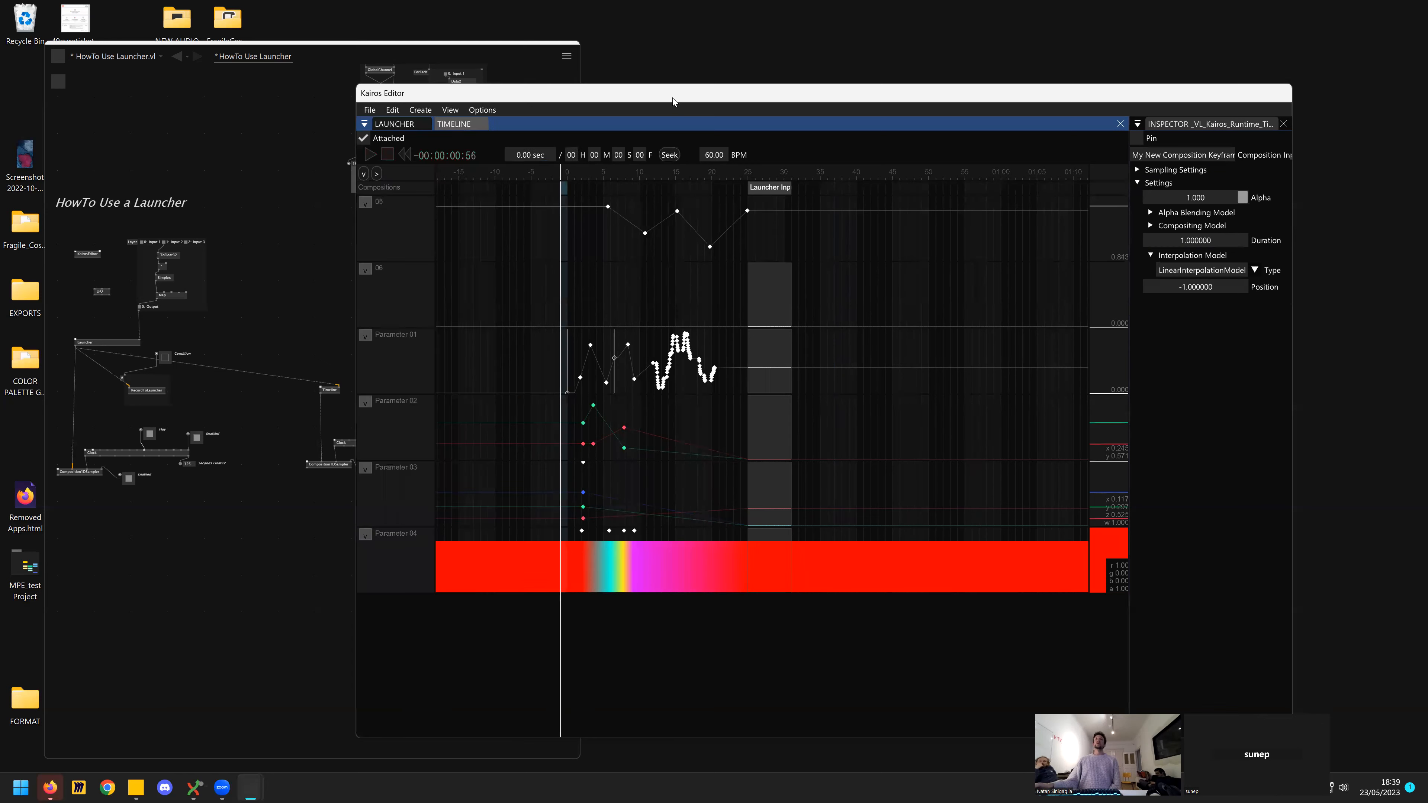
pyautogui.click(391, 124)
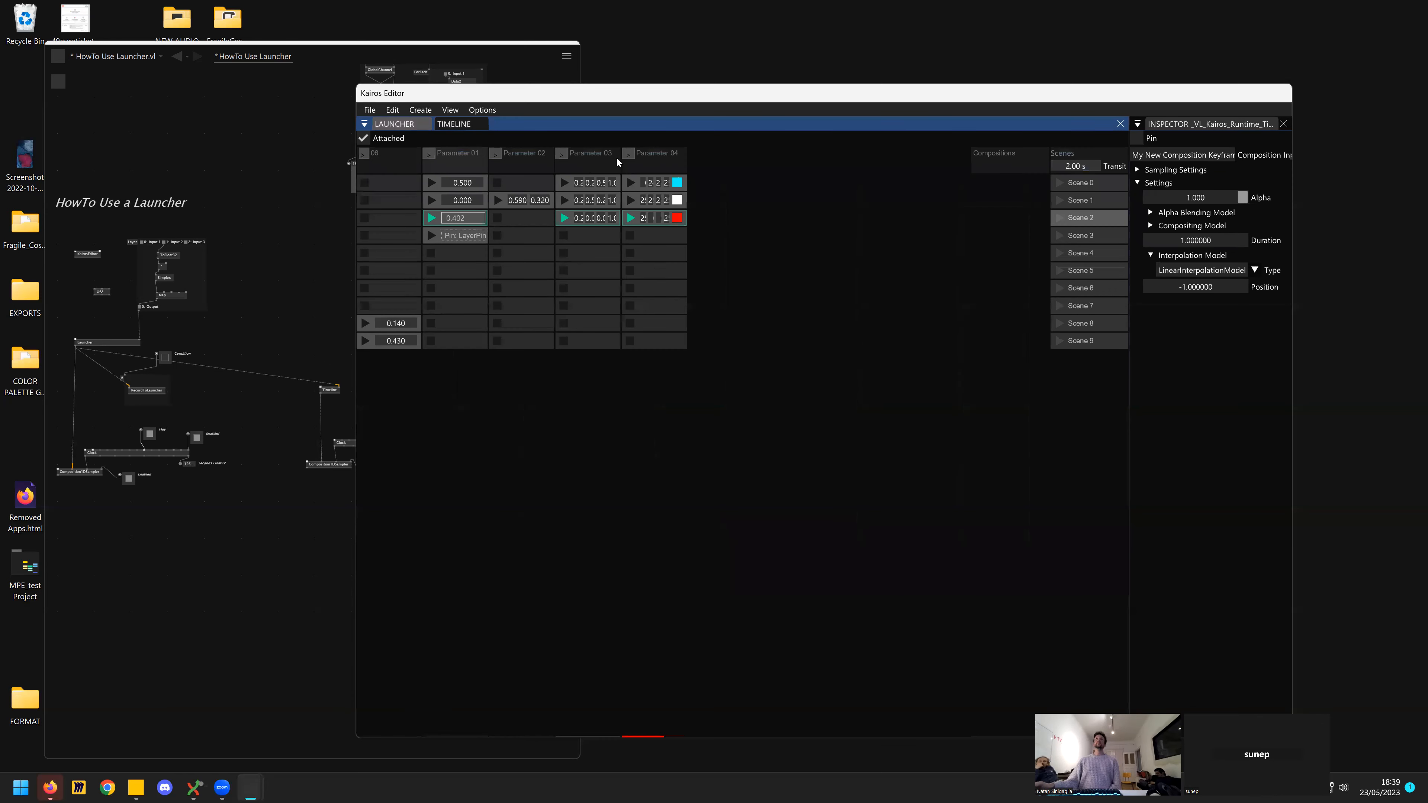